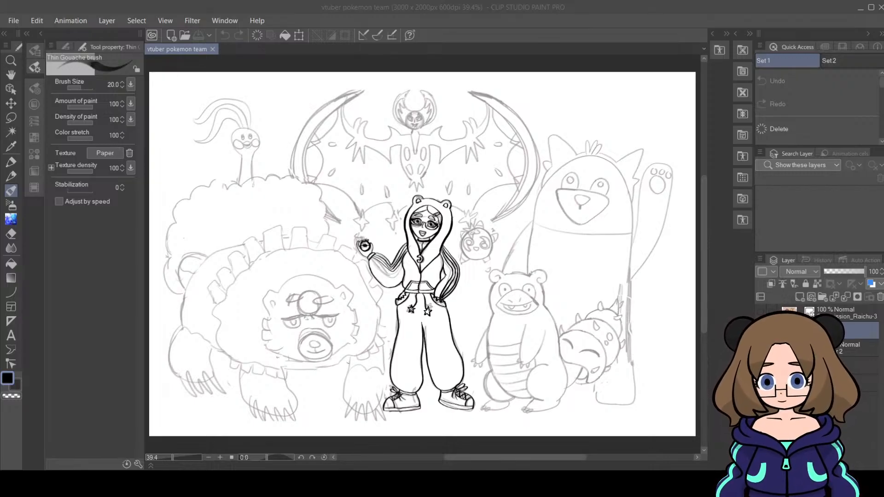
# Step: Ink both curled ears of the Slowpoke beside the girl, tracing the sketch with the "good pen" sub tool
pyautogui.click(665, 461)
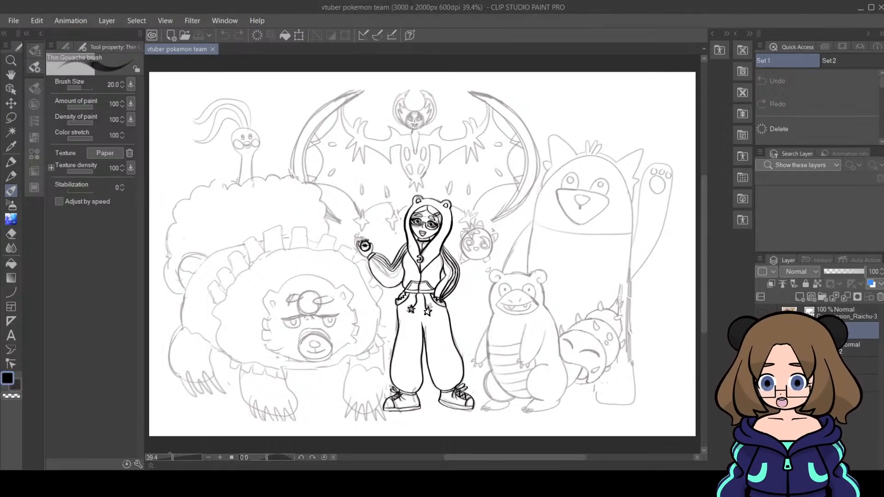
pyautogui.moveTo(171, 462); pyautogui.dragTo(179, 462)
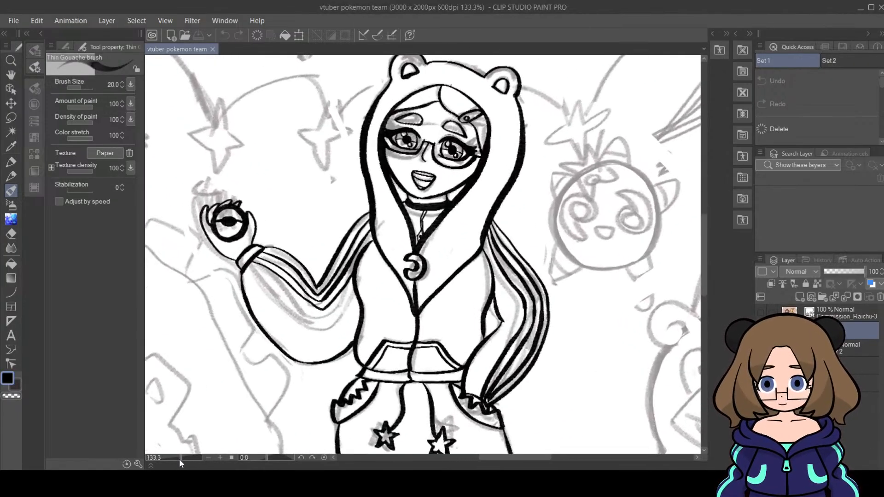
pyautogui.click(11, 162)
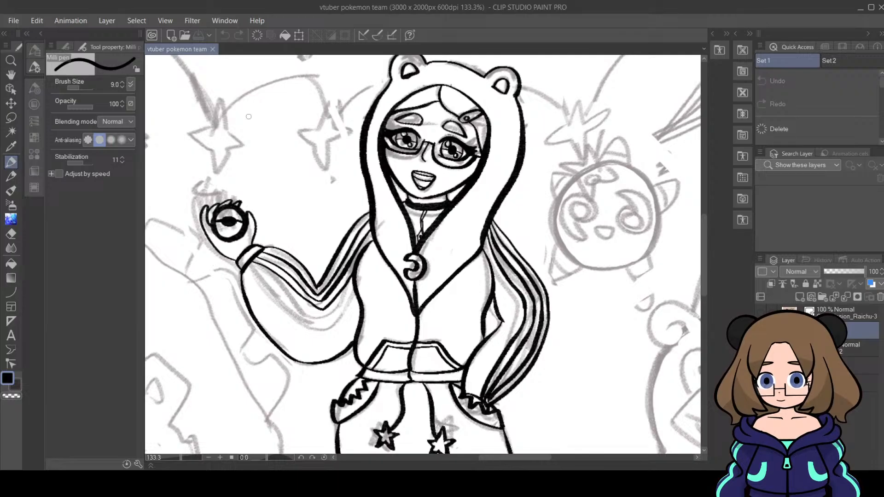
pyautogui.click(67, 47)
pyautogui.click(86, 60)
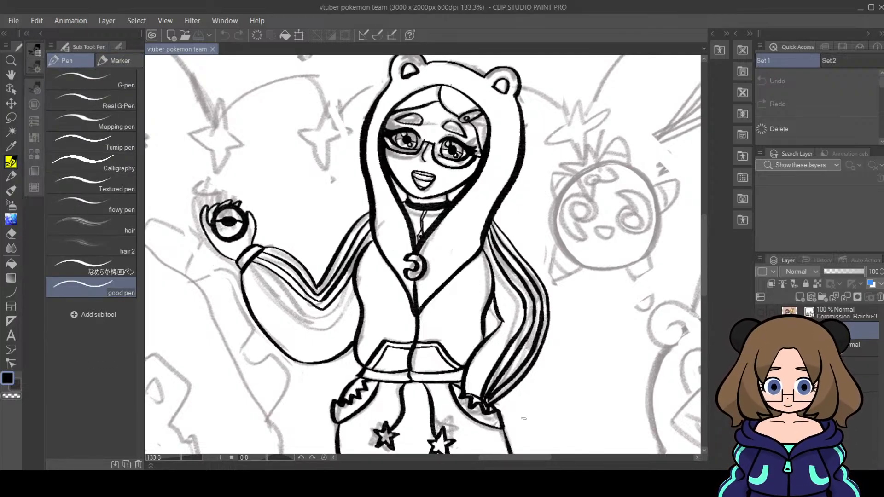
pyautogui.moveTo(531, 458)
pyautogui.mouseDown()
pyautogui.moveTo(543, 463)
pyautogui.moveTo(518, 455)
pyautogui.moveTo(545, 455)
pyautogui.mouseUp()
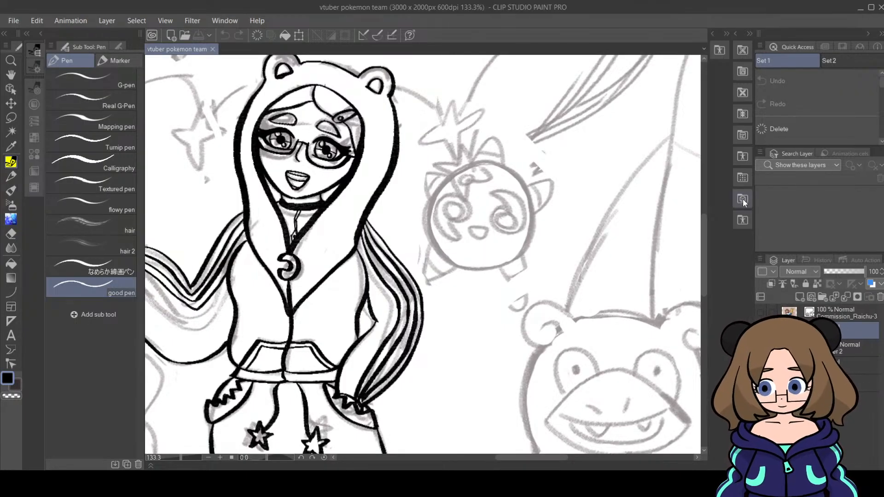
pyautogui.moveTo(703, 226)
pyautogui.mouseDown()
pyautogui.moveTo(702, 315)
pyautogui.moveTo(703, 228)
pyautogui.mouseUp()
pyautogui.moveTo(535, 457)
pyautogui.mouseDown()
pyautogui.moveTo(485, 460)
pyautogui.moveTo(532, 458)
pyautogui.mouseUp()
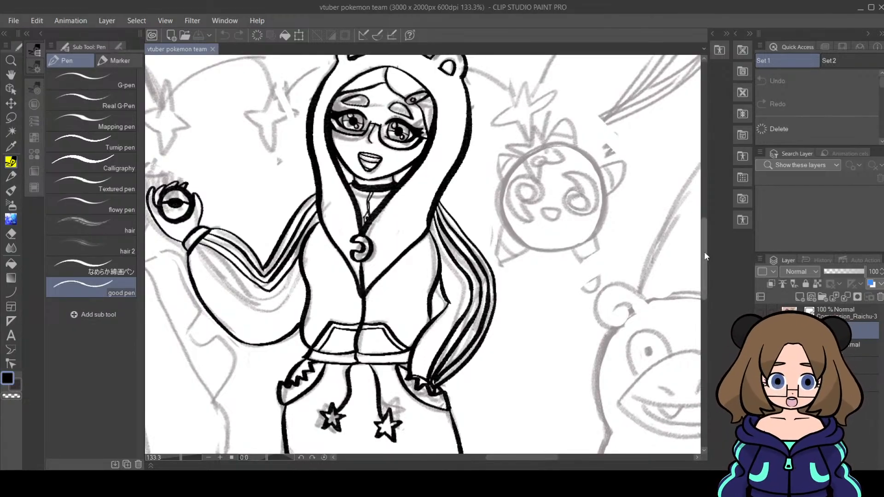
pyautogui.scroll(-3, 613, 389)
pyautogui.hscroll(3, 520, 186)
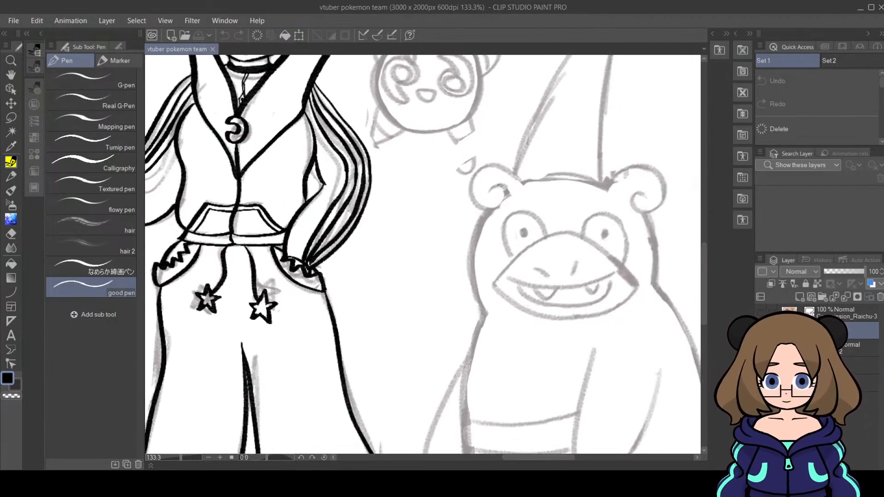
pyautogui.moveTo(523, 183)
pyautogui.mouseDown()
pyautogui.moveTo(505, 168)
pyautogui.moveTo(479, 166)
pyautogui.moveTo(468, 196)
pyautogui.moveTo(495, 211)
pyautogui.moveTo(507, 189)
pyautogui.moveTo(491, 188)
pyautogui.mouseUp()
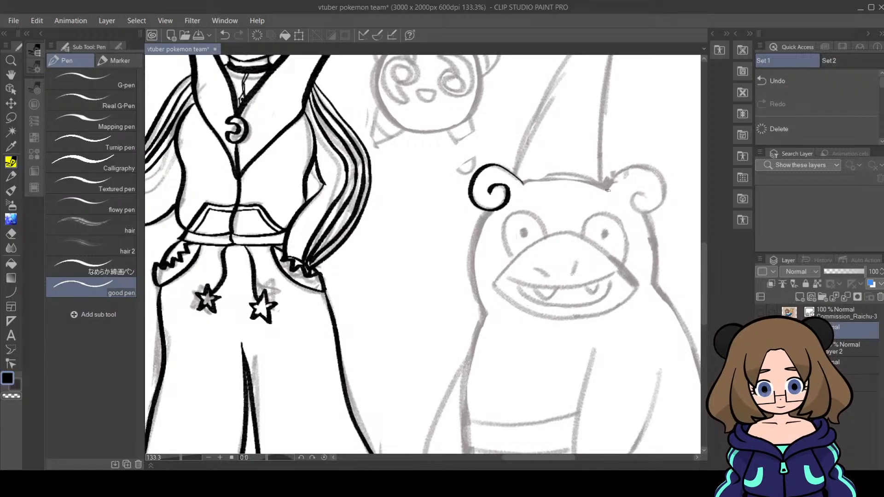
pyautogui.moveTo(607, 190)
pyautogui.mouseDown()
pyautogui.moveTo(623, 172)
pyautogui.moveTo(656, 168)
pyautogui.moveTo(665, 191)
pyautogui.moveTo(644, 211)
pyautogui.moveTo(632, 192)
pyautogui.moveTo(647, 193)
pyautogui.mouseUp()
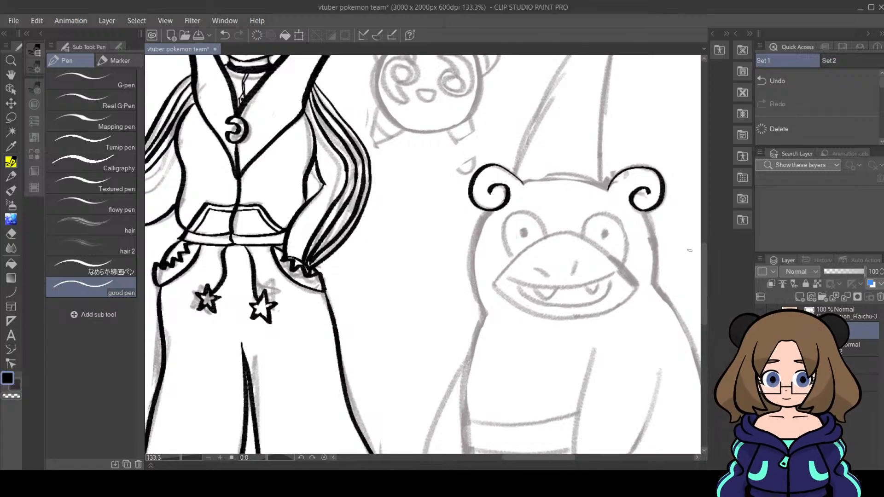
# Step: Ink the top of Slowpoke's head between the ears and trim the line's end at the ear with the Hard eraser
pyautogui.moveTo(523, 183)
pyautogui.mouseDown()
pyautogui.moveTo(549, 174)
pyautogui.moveTo(535, 178)
pyautogui.moveTo(602, 189)
pyautogui.mouseUp()
pyautogui.hotkey('ctrl', 'z')
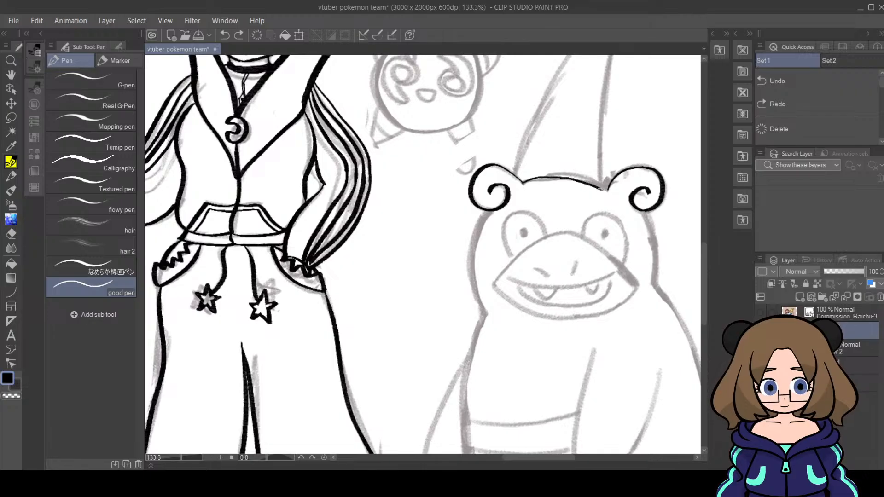
pyautogui.hotkey('ctrl', 'z')
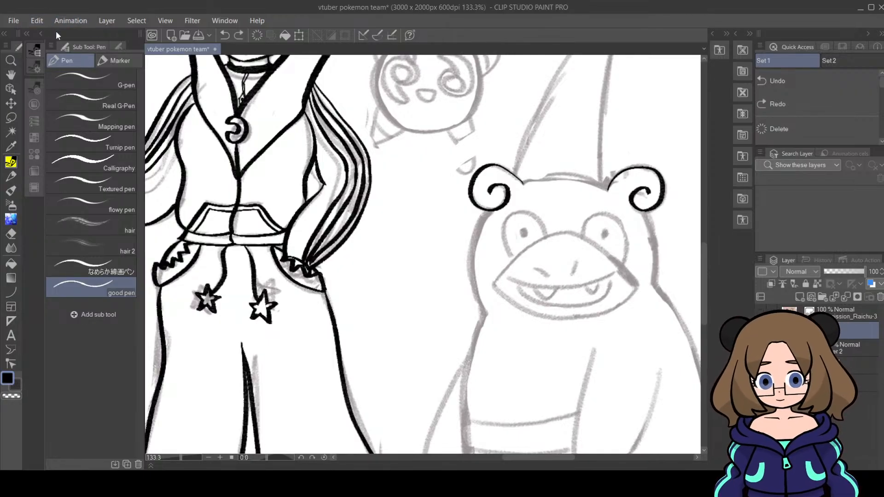
pyautogui.moveTo(606, 189)
pyautogui.mouseDown()
pyautogui.moveTo(545, 176)
pyautogui.moveTo(523, 185)
pyautogui.mouseUp()
pyautogui.click(11, 233)
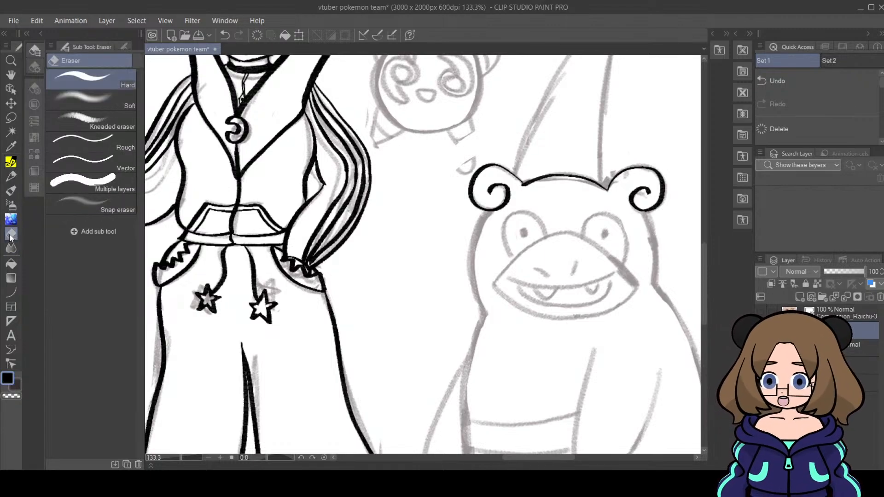
pyautogui.moveTo(519, 189); pyautogui.dragTo(523, 192)
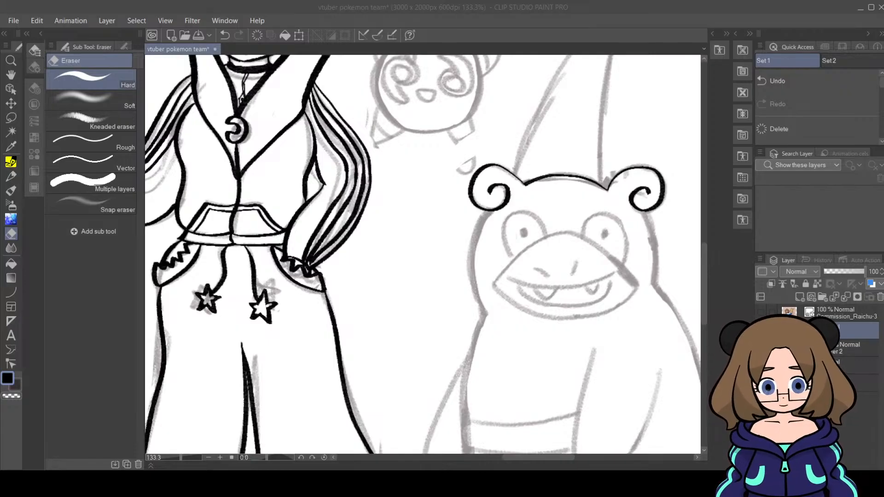
pyautogui.click(637, 447)
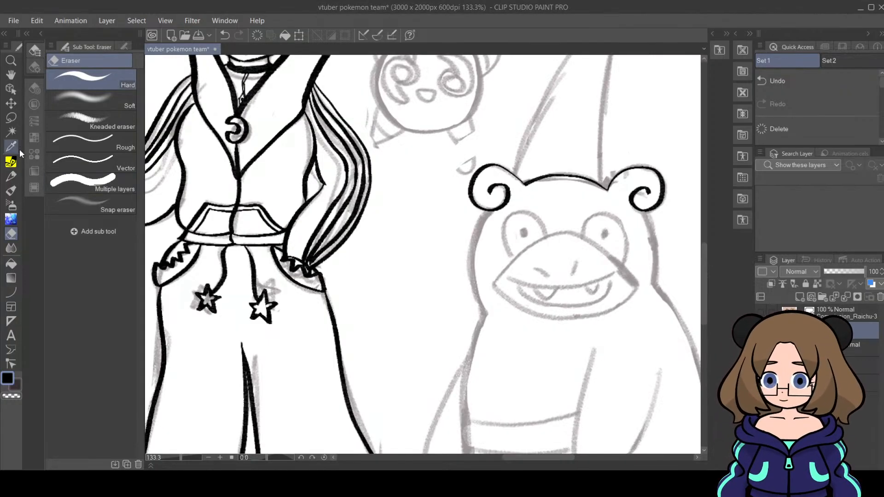
# Step: Ink both sides of Slowpoke's head and the front body contour from the neck down under the belly with the good pen
pyautogui.click(12, 177)
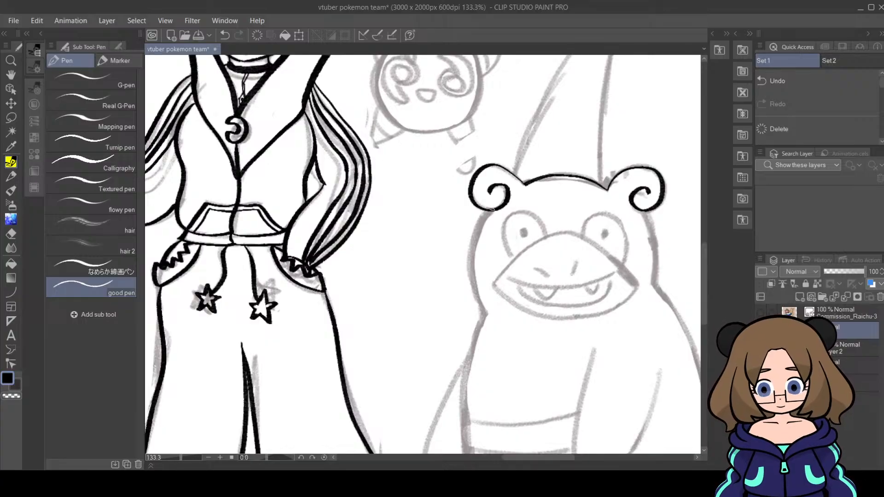
pyautogui.moveTo(490, 210)
pyautogui.mouseDown()
pyautogui.moveTo(470, 260)
pyautogui.moveTo(474, 304)
pyautogui.moveTo(484, 314)
pyautogui.mouseUp()
pyautogui.moveTo(648, 211); pyautogui.dragTo(654, 289)
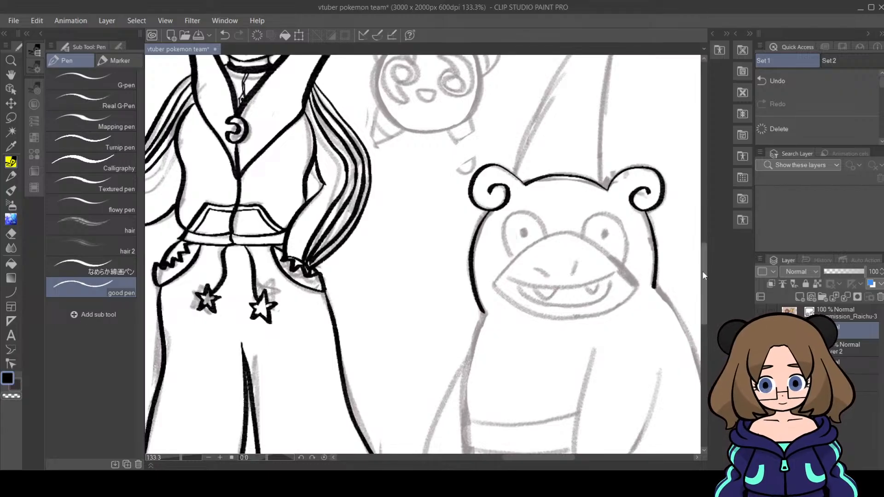
pyautogui.moveTo(704, 249); pyautogui.dragTo(704, 283)
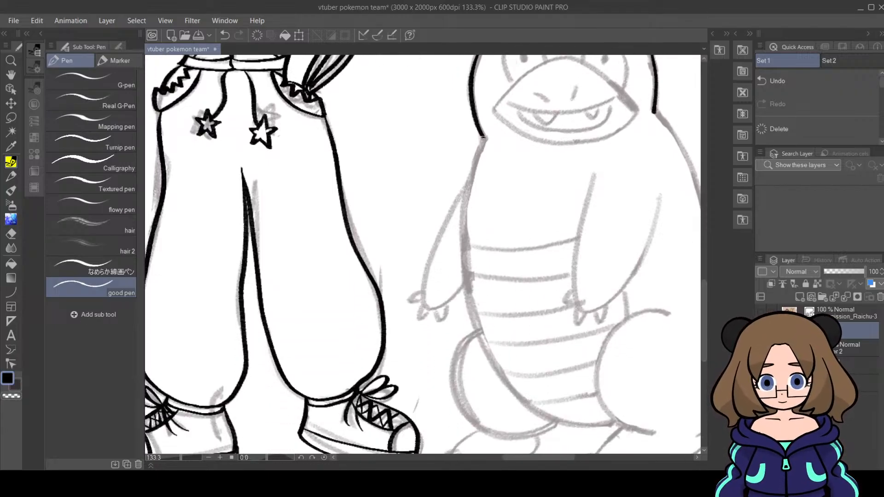
pyautogui.moveTo(484, 137)
pyautogui.mouseDown()
pyautogui.moveTo(462, 237)
pyautogui.moveTo(481, 337)
pyautogui.moveTo(506, 384)
pyautogui.moveTo(537, 412)
pyautogui.moveTo(577, 427)
pyautogui.moveTo(615, 419)
pyautogui.mouseUp()
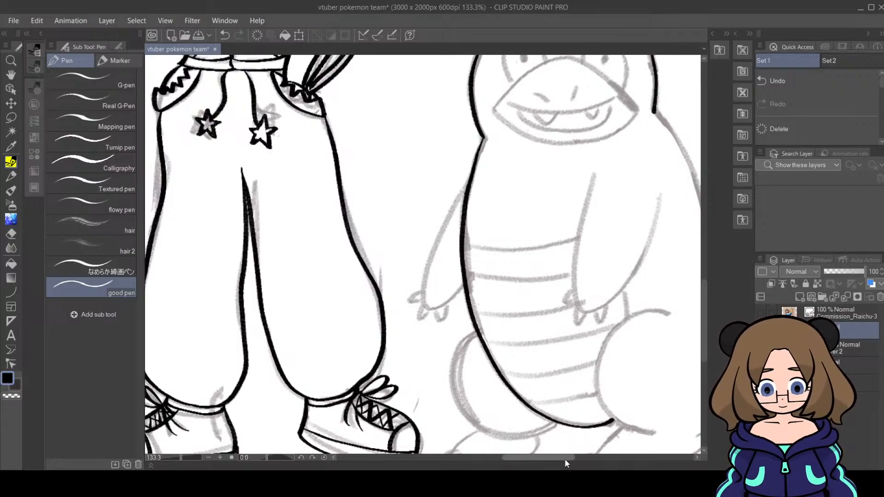
# Step: Ink Slowpoke's back contour from the neck down to the foot, then outline the rounded thigh of the nearer leg
pyautogui.hscroll(3, 585, 465)
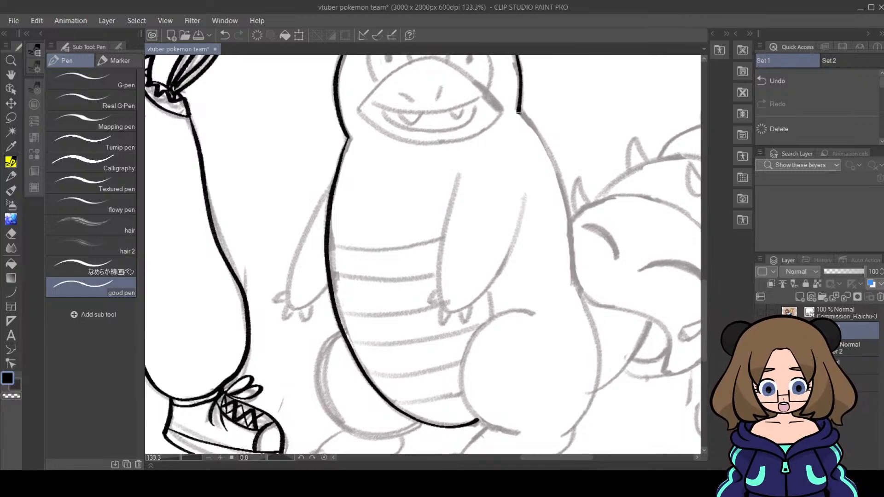
pyautogui.moveTo(517, 112); pyautogui.dragTo(543, 146)
pyautogui.hotkey('ctrl', 'z')
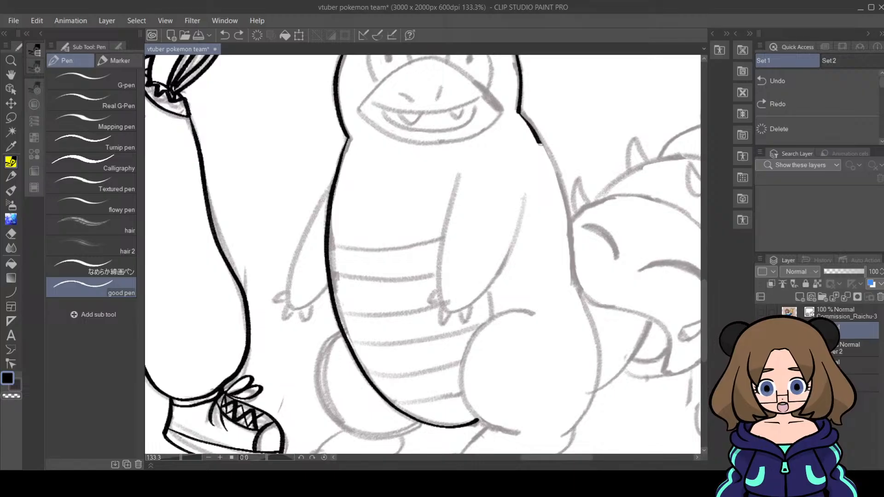
pyautogui.hotkey('ctrl', 'z')
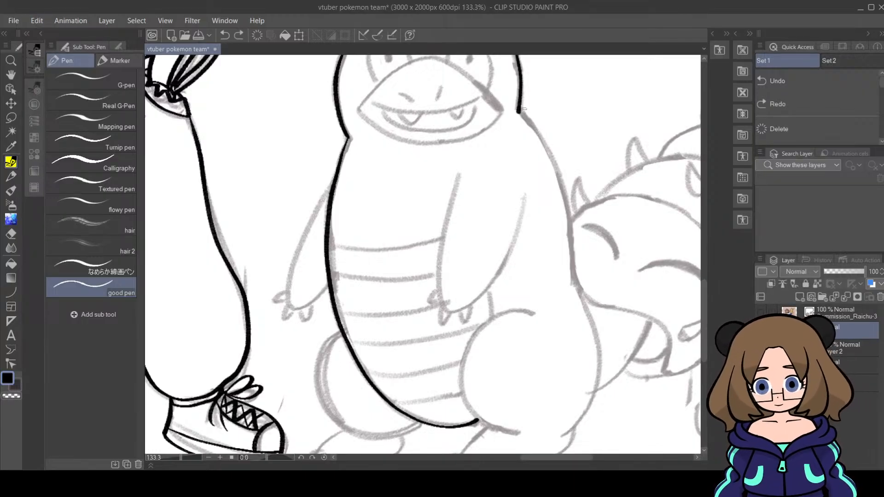
pyautogui.moveTo(519, 112)
pyautogui.mouseDown()
pyautogui.moveTo(564, 195)
pyautogui.moveTo(597, 361)
pyautogui.moveTo(590, 413)
pyautogui.moveTo(575, 437)
pyautogui.mouseUp()
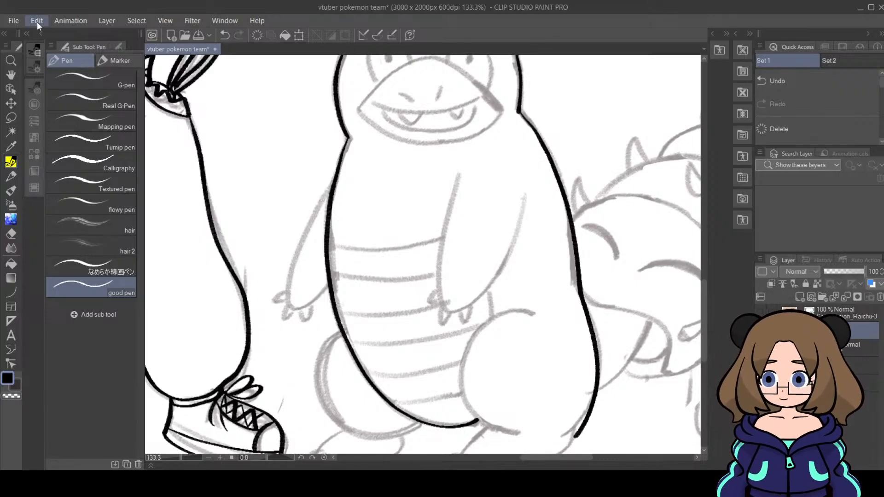
pyautogui.click(37, 21)
pyautogui.click(51, 32)
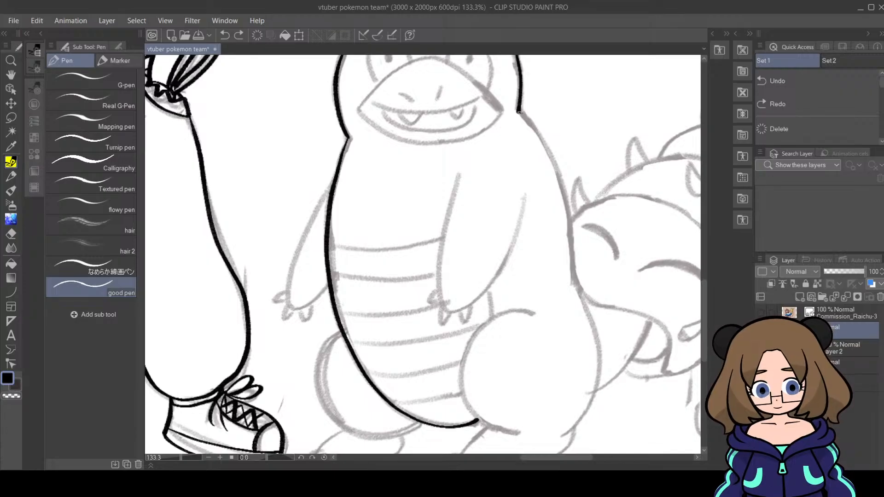
pyautogui.moveTo(519, 112)
pyautogui.mouseDown()
pyautogui.moveTo(556, 174)
pyautogui.moveTo(574, 286)
pyautogui.moveTo(596, 345)
pyautogui.moveTo(592, 395)
pyautogui.moveTo(560, 435)
pyautogui.mouseUp()
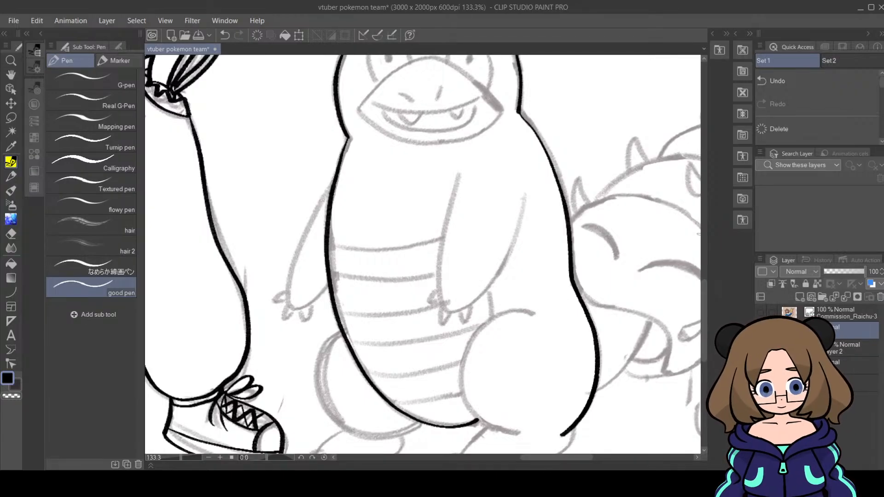
pyautogui.scroll(-3, 703, 299)
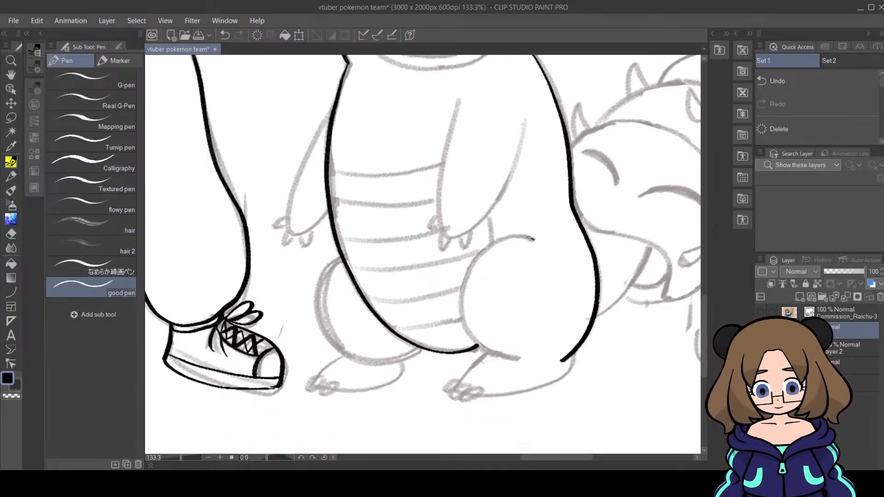
pyautogui.moveTo(530, 238)
pyautogui.mouseDown()
pyautogui.moveTo(497, 240)
pyautogui.moveTo(468, 278)
pyautogui.moveTo(463, 300)
pyautogui.moveTo(476, 342)
pyautogui.moveTo(524, 354)
pyautogui.mouseUp()
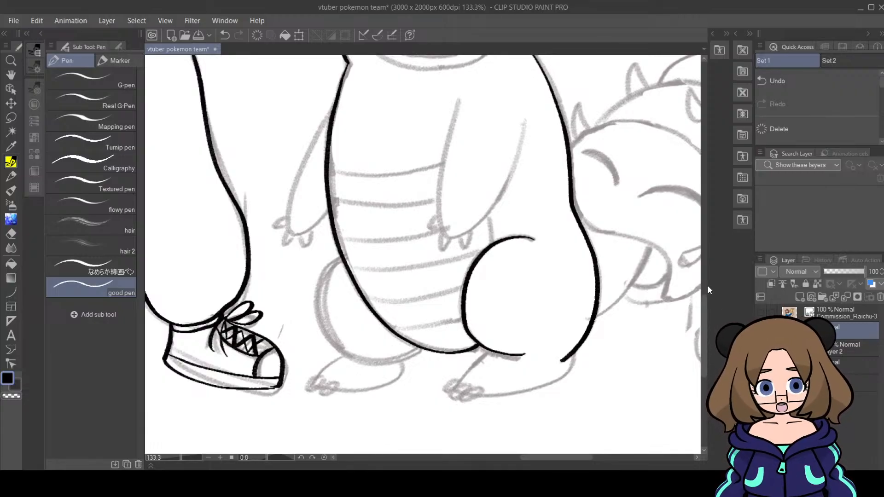
# Step: Lighten the grey sketch lines on Layer 2 so they appear fainter beneath the ink
pyautogui.scroll(4, 698, 328)
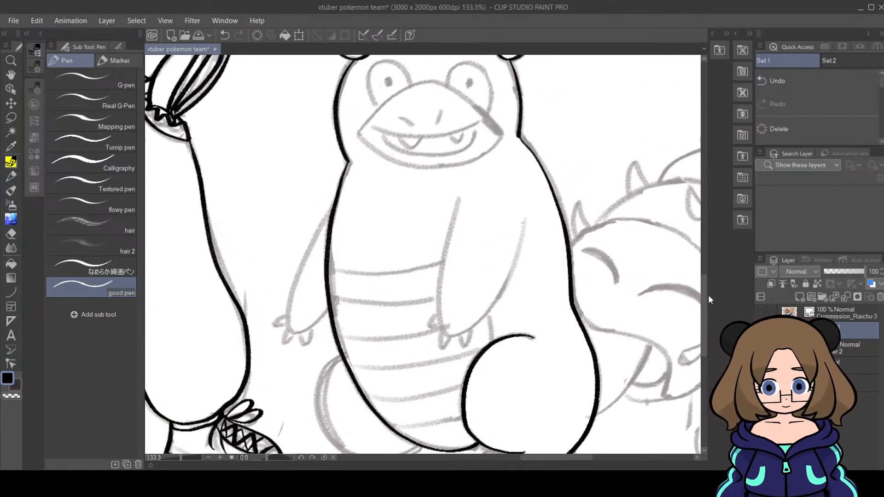
pyautogui.click(836, 353)
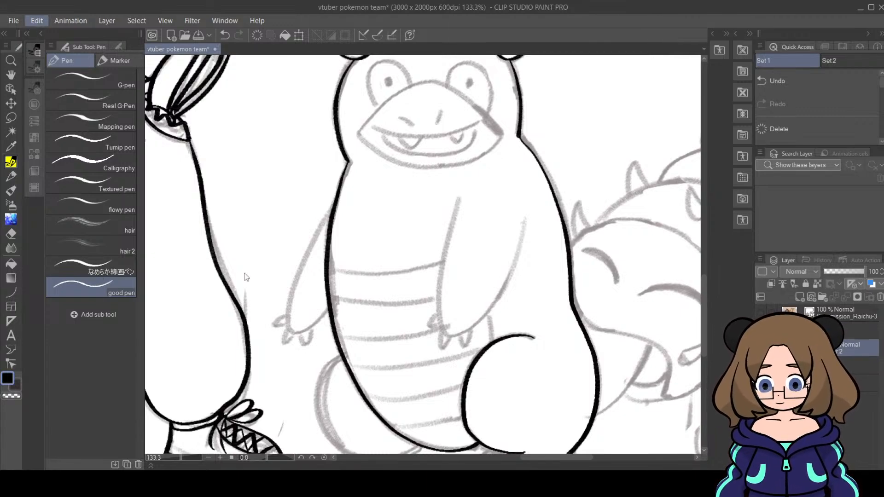
pyautogui.click(255, 262)
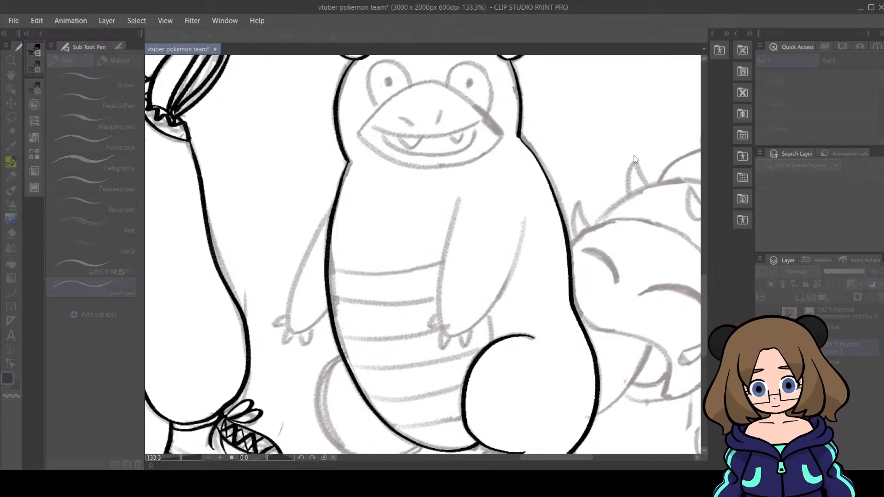
pyautogui.moveTo(628, 160); pyautogui.dragTo(633, 159)
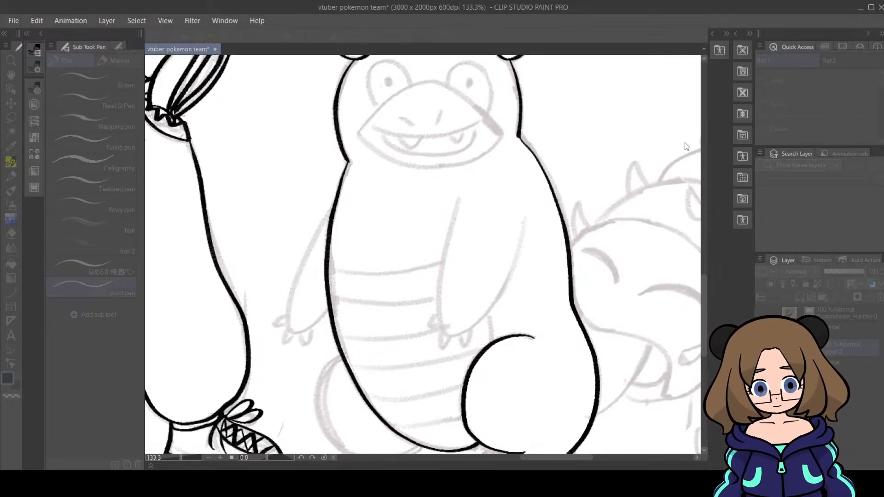
pyautogui.click(684, 143)
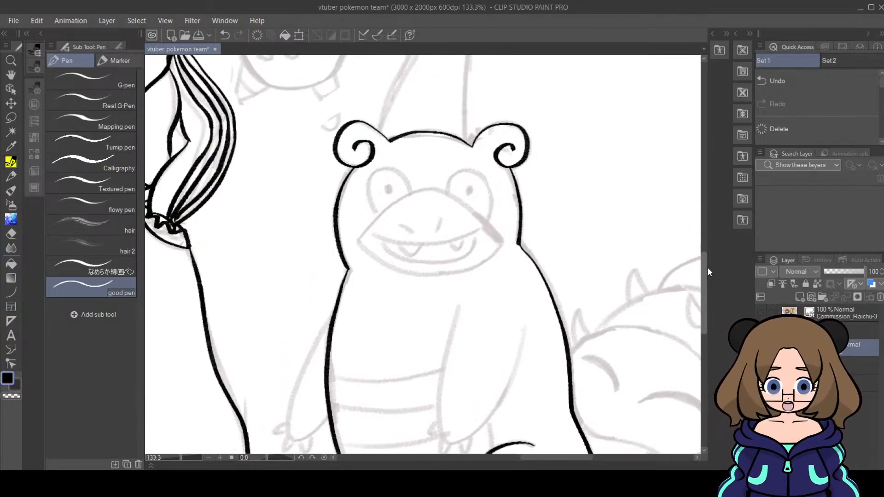
# Step: Ink both edges of Slowpoke's nearer arm over the belly, joining them in a rounded end at the hand
pyautogui.moveTo(704, 278); pyautogui.dragTo(706, 302)
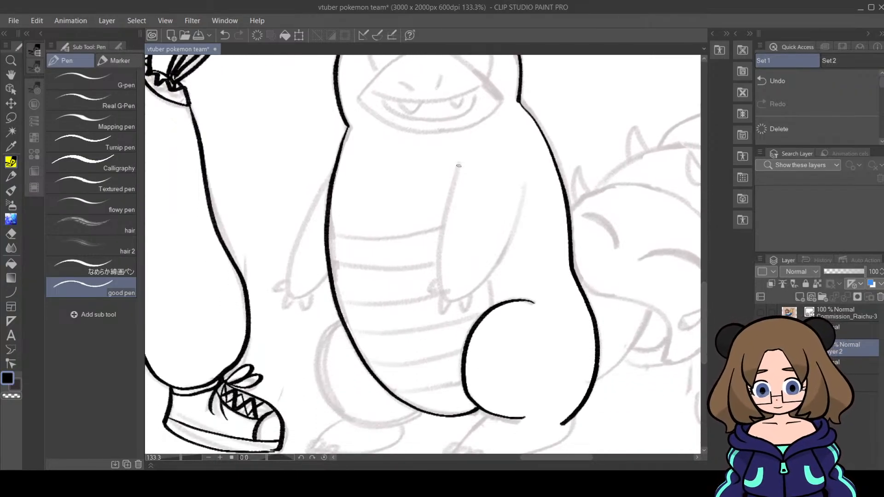
pyautogui.moveTo(461, 161)
pyautogui.mouseDown()
pyautogui.moveTo(435, 248)
pyautogui.moveTo(436, 285)
pyautogui.moveTo(448, 300)
pyautogui.mouseUp()
pyautogui.moveTo(527, 180)
pyautogui.mouseDown()
pyautogui.moveTo(501, 250)
pyautogui.moveTo(444, 302)
pyautogui.mouseUp()
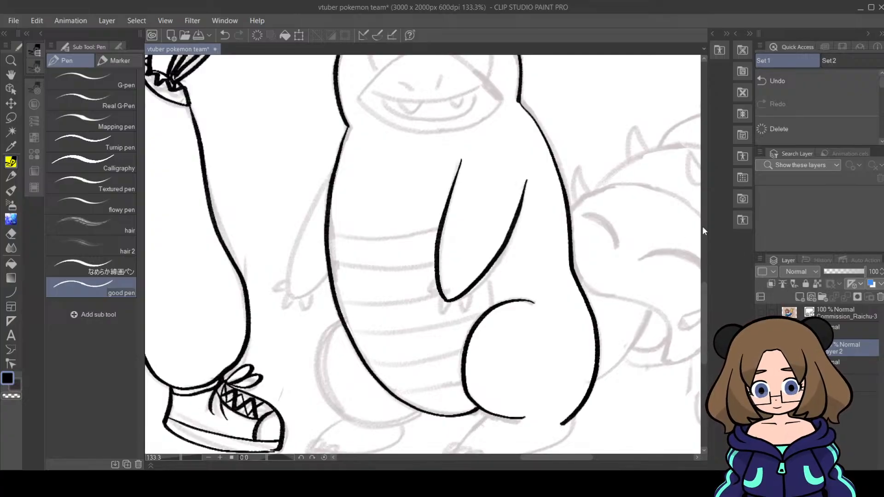
pyautogui.hotkey('ctrl', 'z')
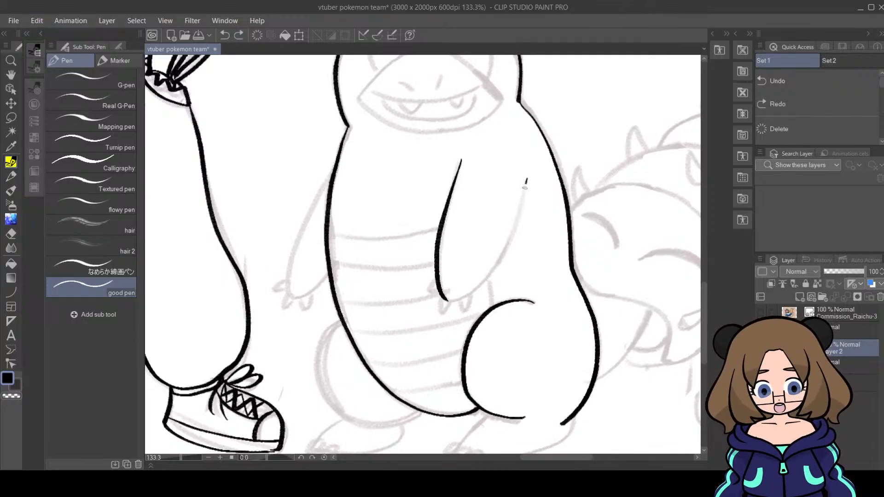
pyautogui.moveTo(525, 186)
pyautogui.mouseDown()
pyautogui.moveTo(488, 275)
pyautogui.moveTo(455, 301)
pyautogui.moveTo(442, 297)
pyautogui.mouseUp()
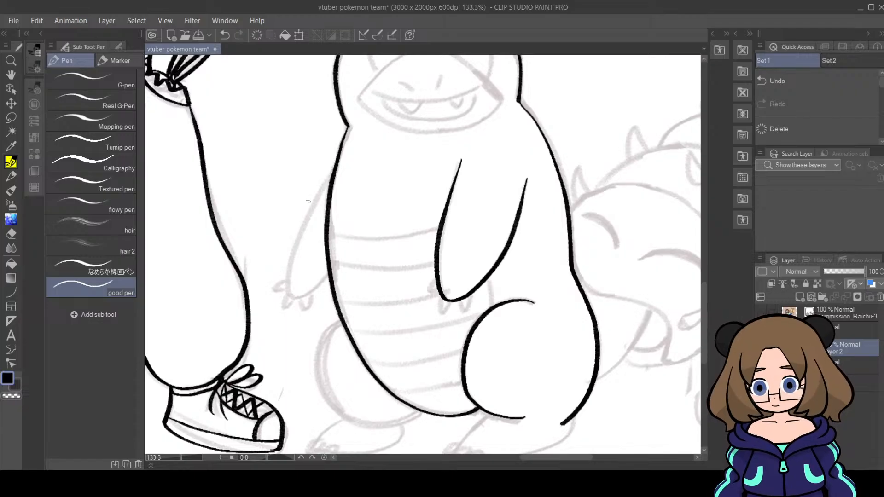
# Step: Try to ink the outline of Slowpoke's farther arm on Layer 2 and erase the sketched claws around its hand
pyautogui.moveTo(334, 170)
pyautogui.mouseDown()
pyautogui.moveTo(299, 232)
pyautogui.moveTo(288, 281)
pyautogui.moveTo(292, 302)
pyautogui.moveTo(307, 298)
pyautogui.moveTo(291, 303)
pyautogui.mouseUp()
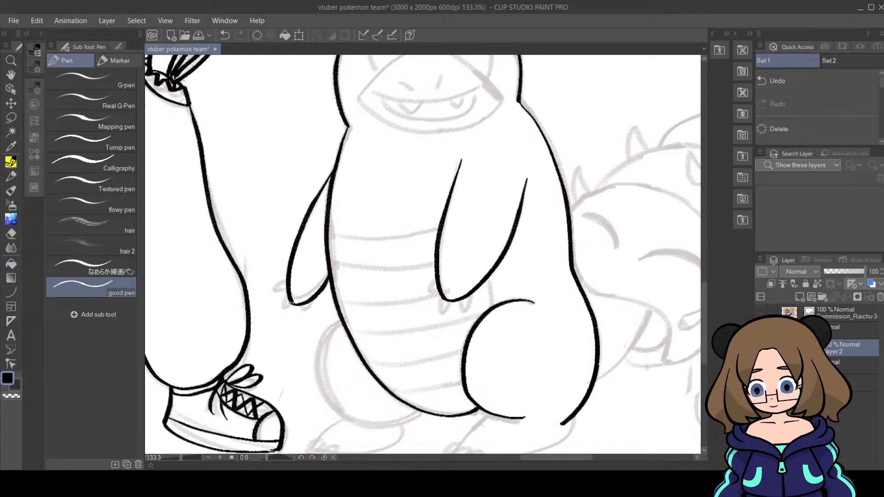
pyautogui.click(10, 233)
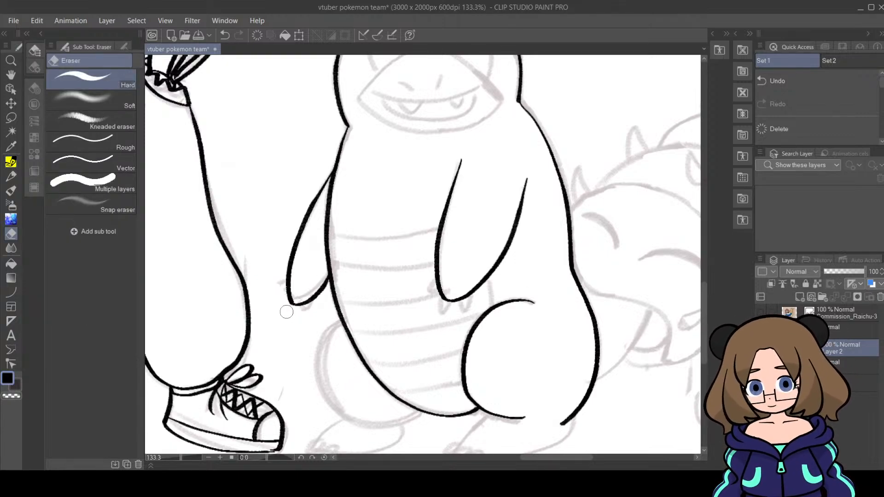
pyautogui.click(16, 179)
# Step: Try to ink the rounded thigh and the foot of Slowpoke's farther leg on Layer 2
pyautogui.scroll(-3, 703, 292)
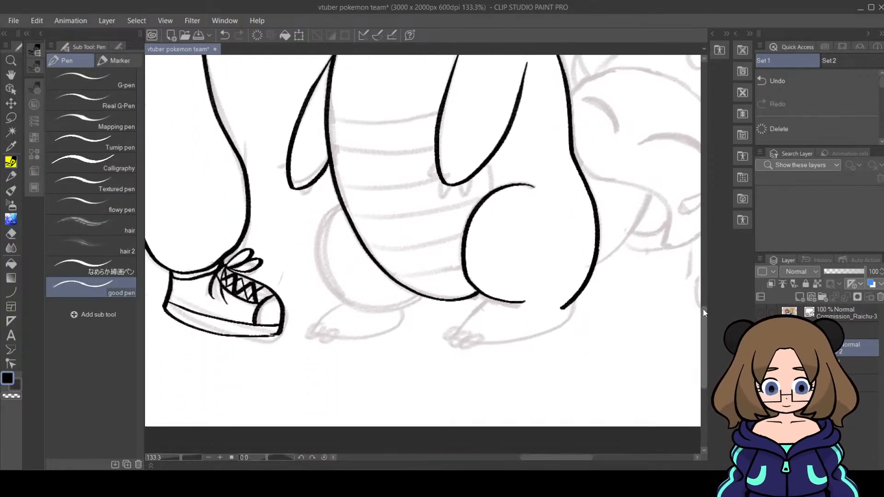
pyautogui.moveTo(317, 245); pyautogui.dragTo(330, 290)
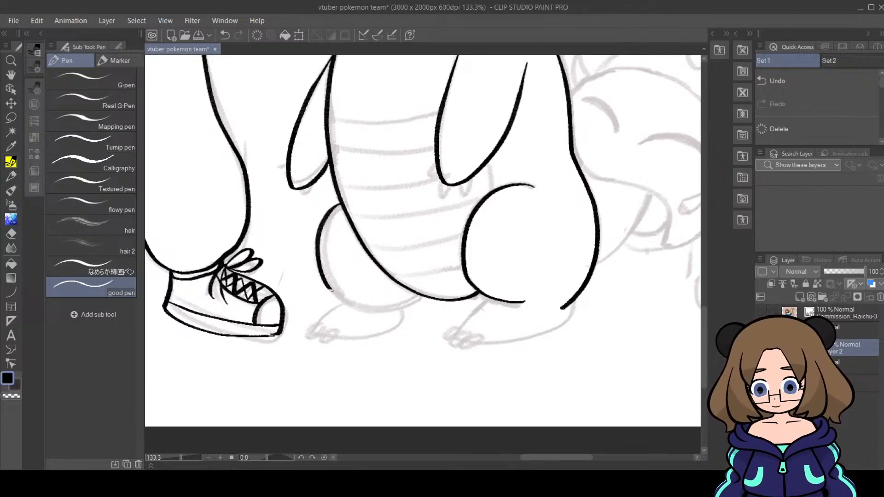
pyautogui.moveTo(389, 305); pyautogui.dragTo(415, 295)
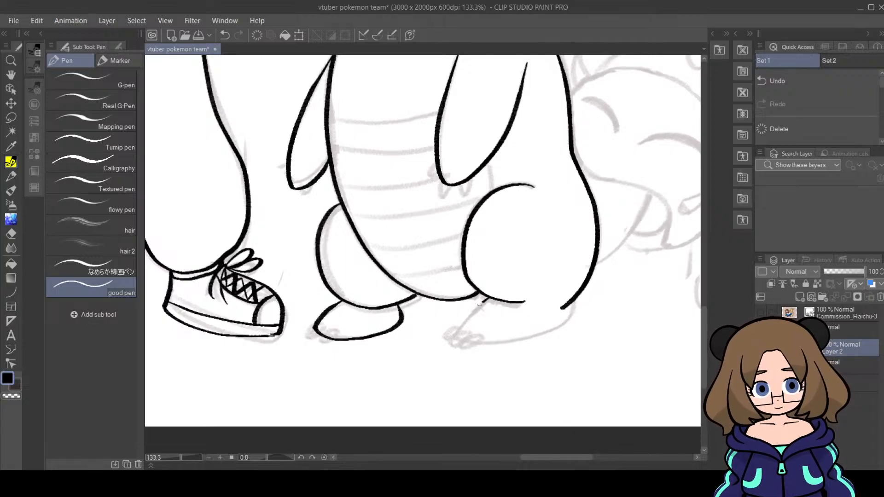
# Step: Try to ink Slowpoke's nearer foot on Layer 2, from the ankle around the heel and along a redrawn sole
pyautogui.moveTo(488, 298); pyautogui.dragTo(458, 329)
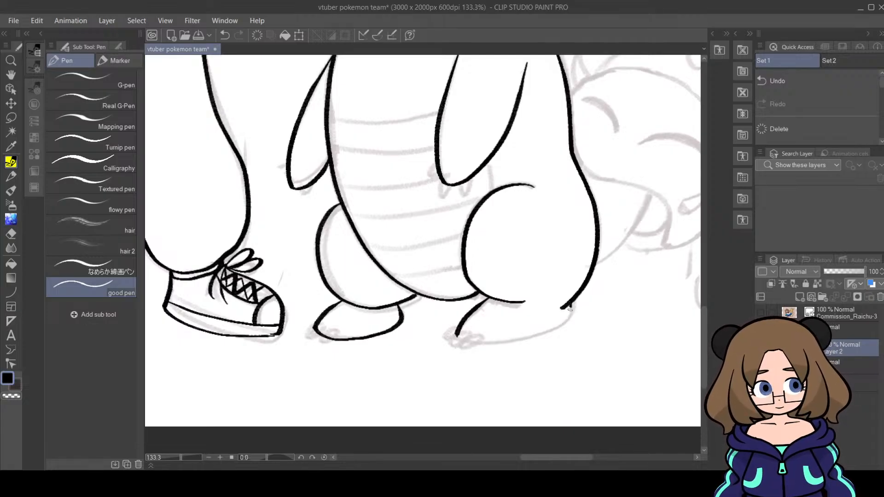
pyautogui.moveTo(555, 328); pyautogui.dragTo(517, 340)
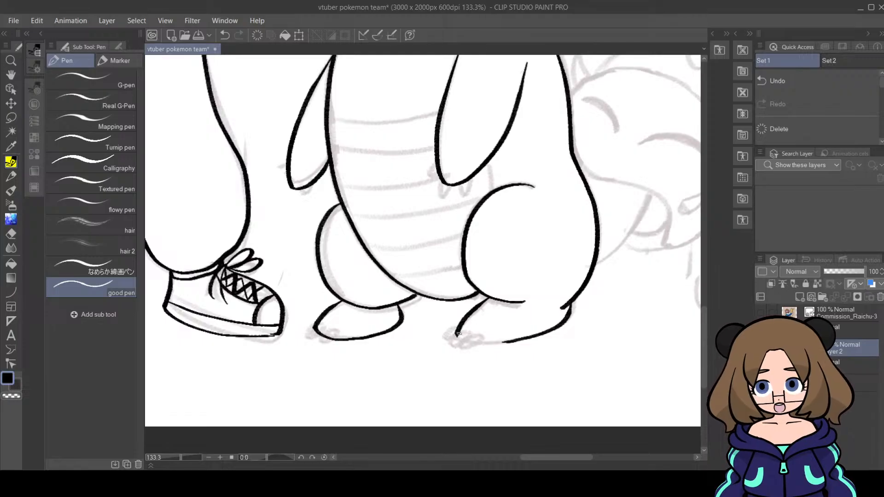
pyautogui.moveTo(456, 333)
pyautogui.mouseDown()
pyautogui.moveTo(462, 341)
pyautogui.moveTo(506, 341)
pyautogui.mouseUp()
pyautogui.hotkey('ctrl', 'z')
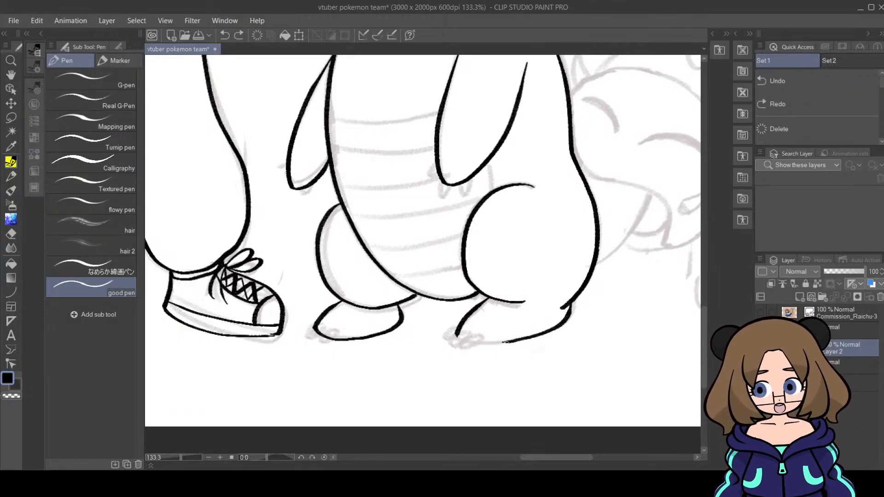
pyautogui.moveTo(456, 334); pyautogui.dragTo(506, 342)
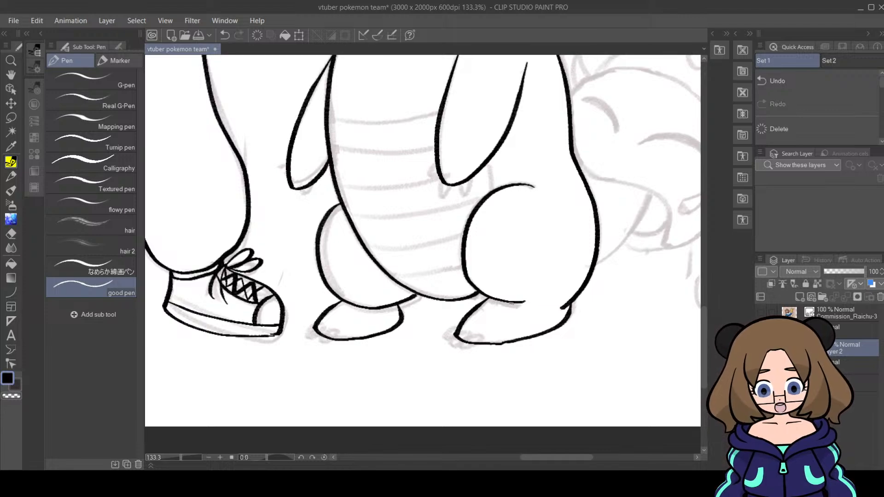
pyautogui.hotkey('ctrl', 'z')
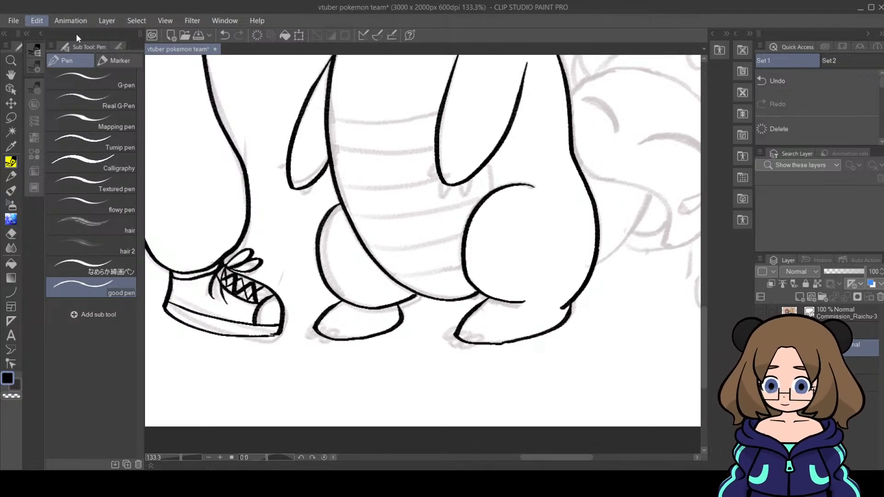
pyautogui.moveTo(456, 335); pyautogui.dragTo(497, 343)
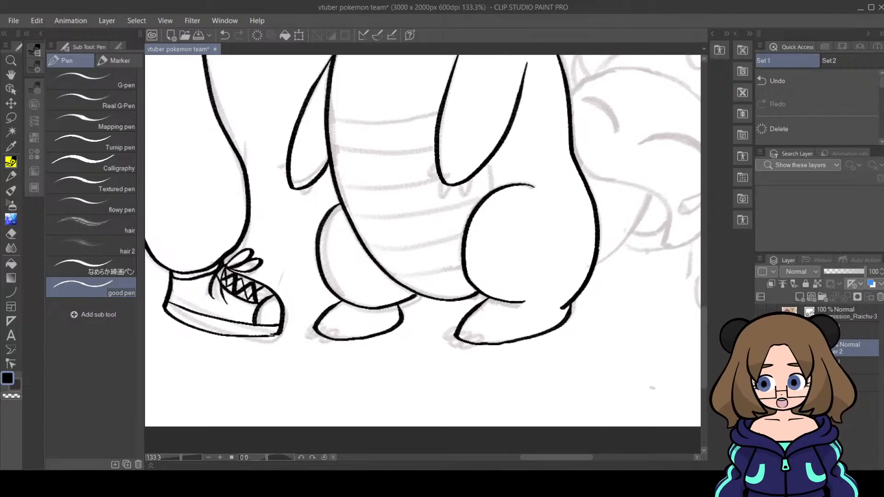
pyautogui.press('e')
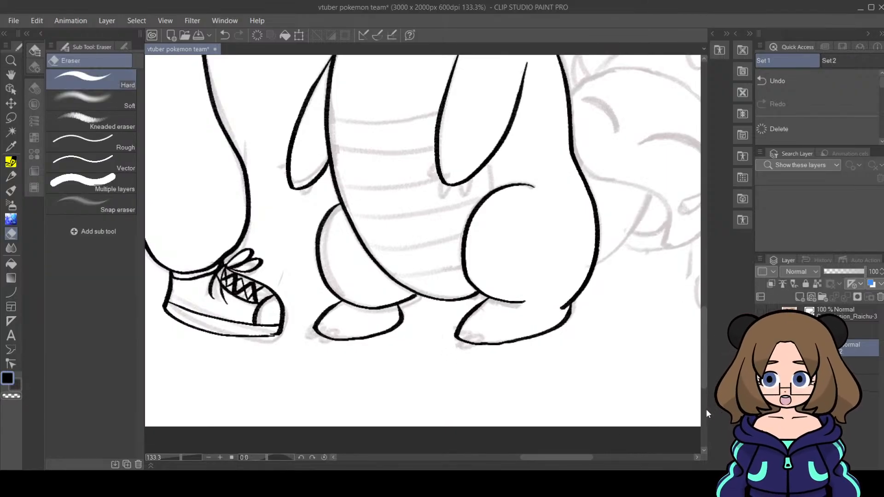
# Step: Undo the ink strokes of both arms, the farther leg and both feet, and restore the lightened sketch lines
pyautogui.hotkey('ctrl', 'z')
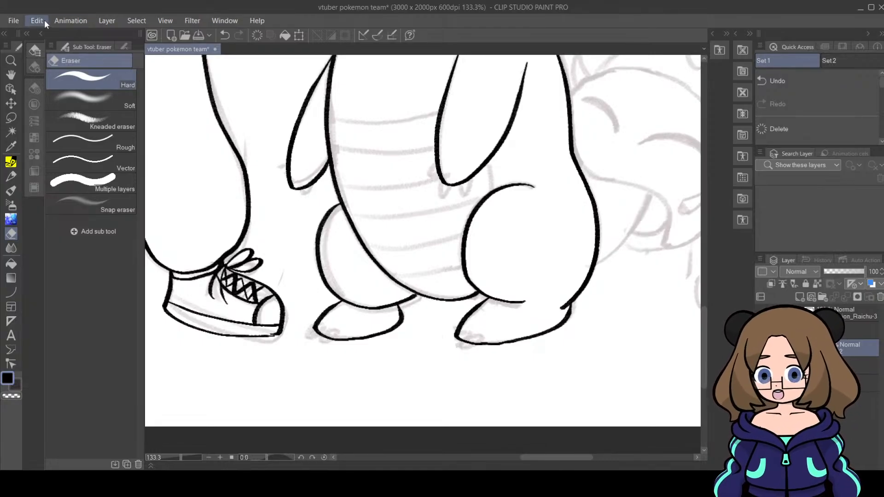
pyautogui.hotkey('ctrl', 'z')
pyautogui.hotkey('ctrl', 'z')
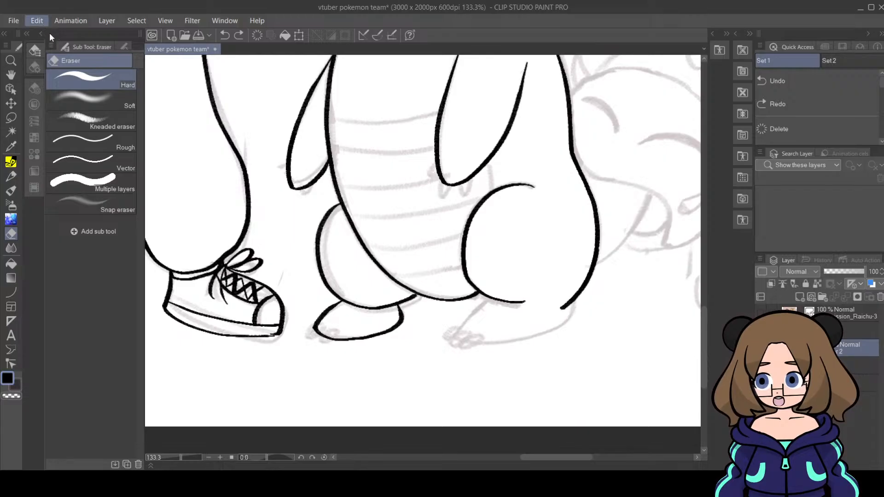
pyautogui.hotkey('ctrl', 'z')
pyautogui.hotkey('ctrl', 'z')
pyautogui.hotkey('ctrl', 'z')
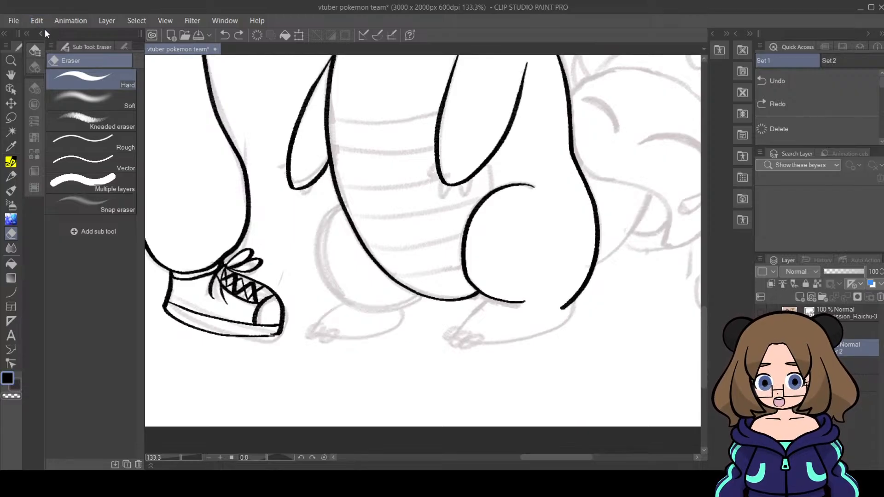
pyautogui.hotkey('ctrl', 'z')
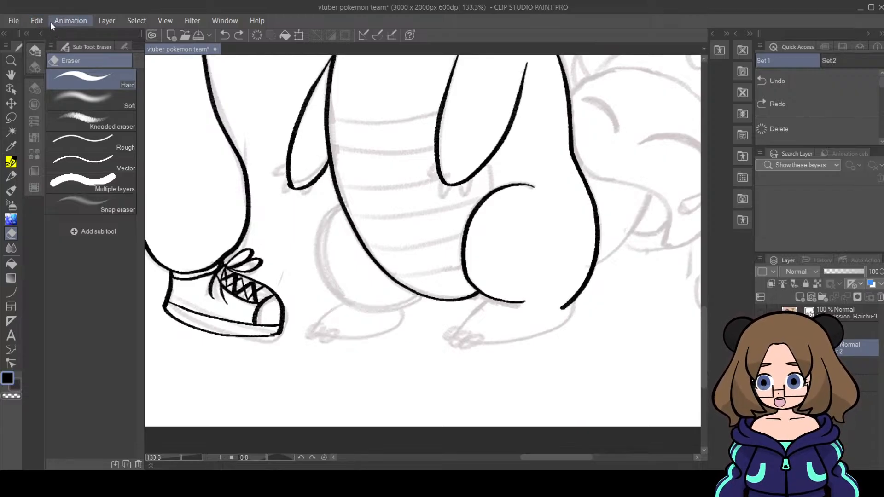
pyautogui.hotkey('ctrl', 'z')
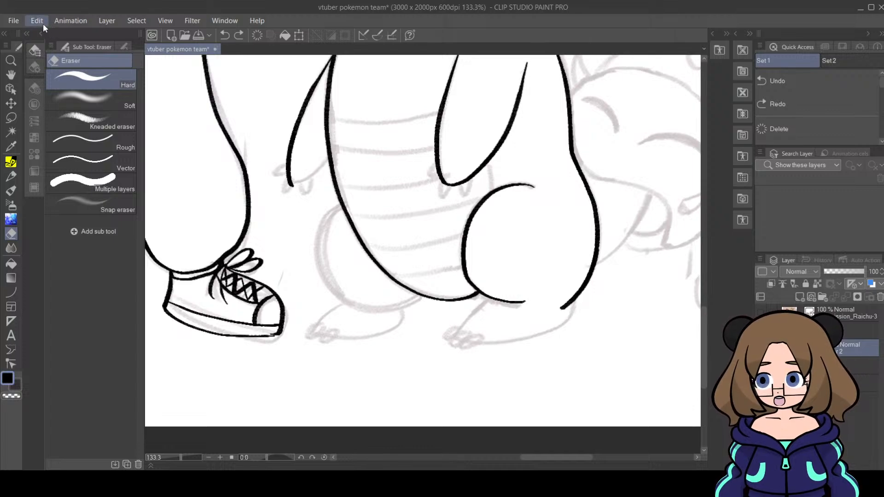
pyautogui.hotkey('ctrl', 'z')
pyautogui.hotkey('ctrl', 'z')
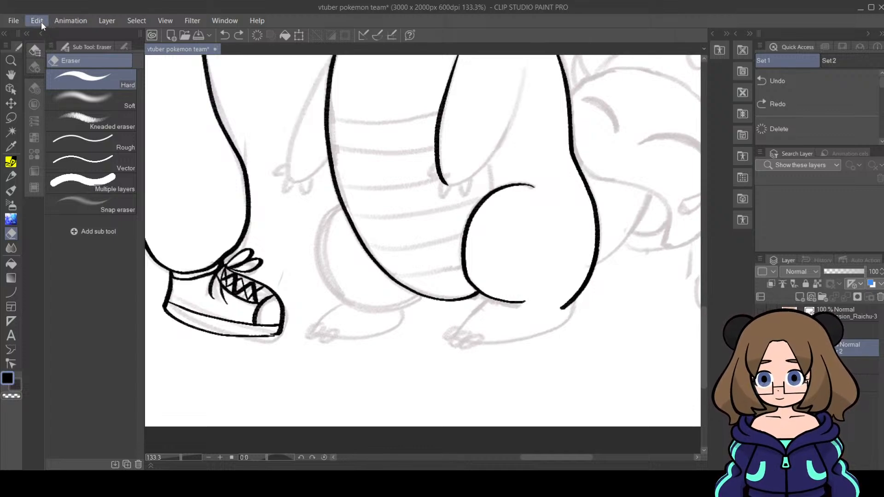
pyautogui.hotkey('ctrl', 'z')
pyautogui.hotkey('ctrl', 'z')
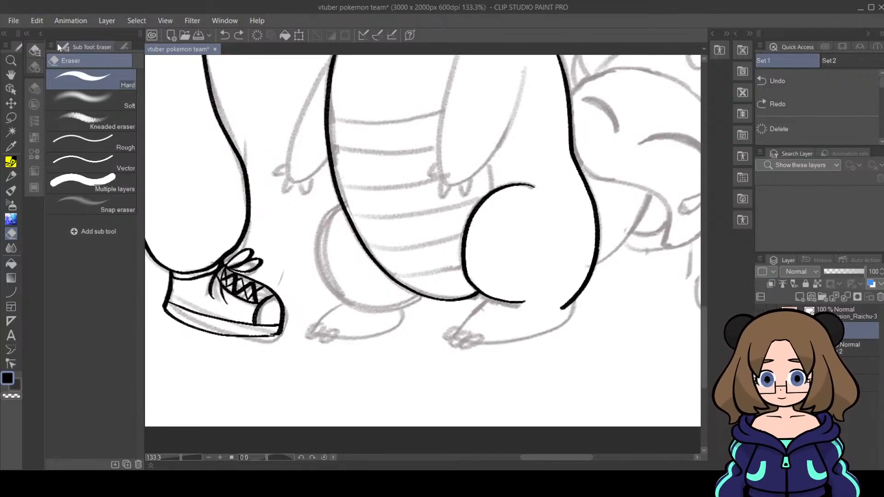
pyautogui.hotkey('ctrl', 'y')
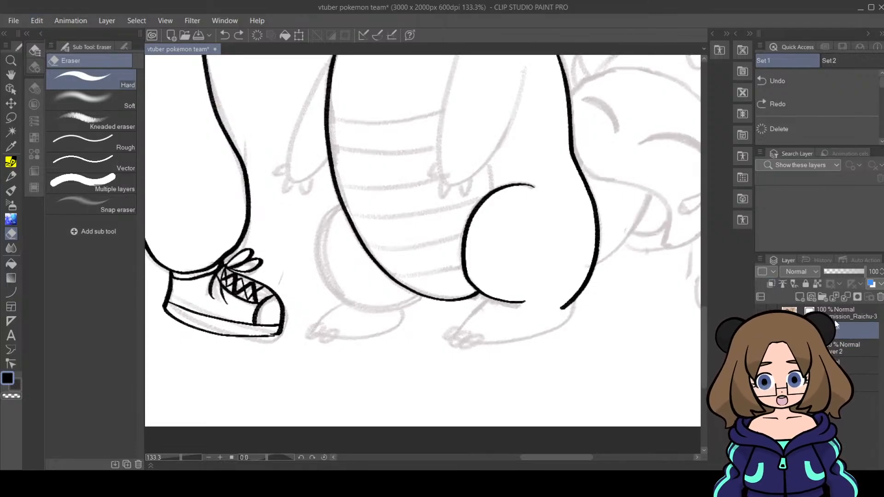
# Step: Ink the outline of Slowpoke's farther arm with the good pen on the layer above Layer 2
pyautogui.scroll(3, 705, 328)
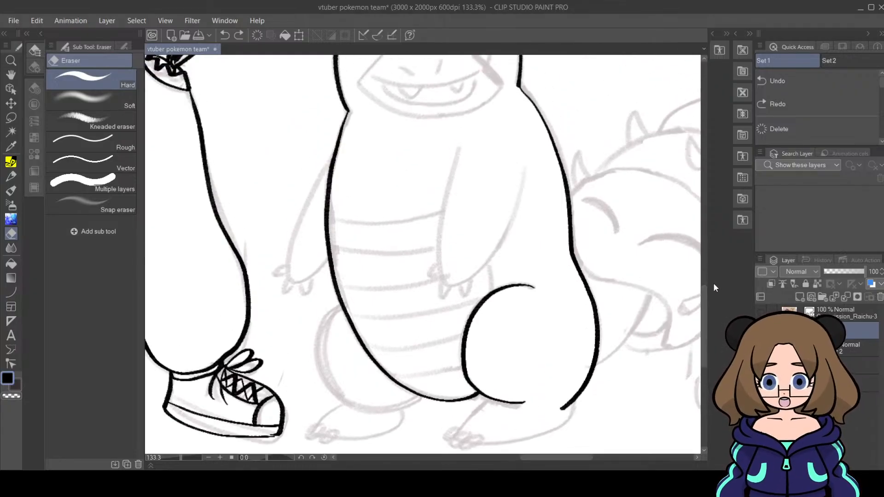
pyautogui.click(12, 174)
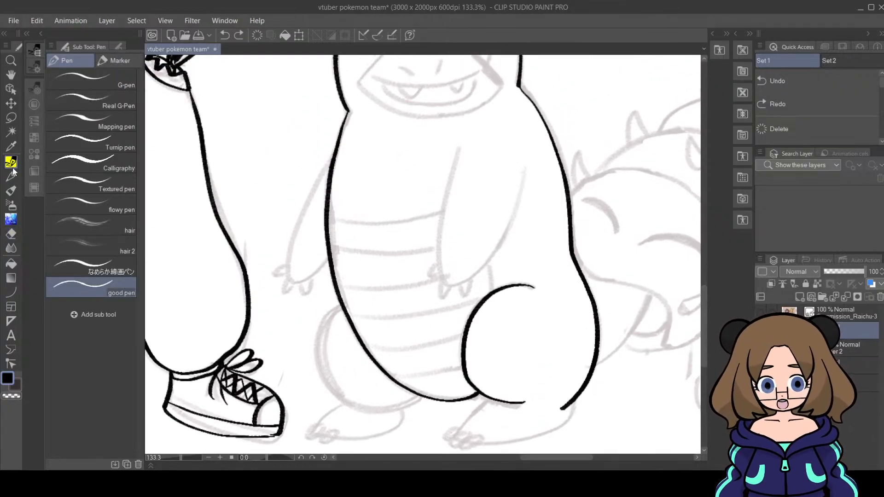
pyautogui.moveTo(330, 160)
pyautogui.mouseDown()
pyautogui.moveTo(292, 240)
pyautogui.moveTo(289, 279)
pyautogui.moveTo(297, 286)
pyautogui.mouseUp()
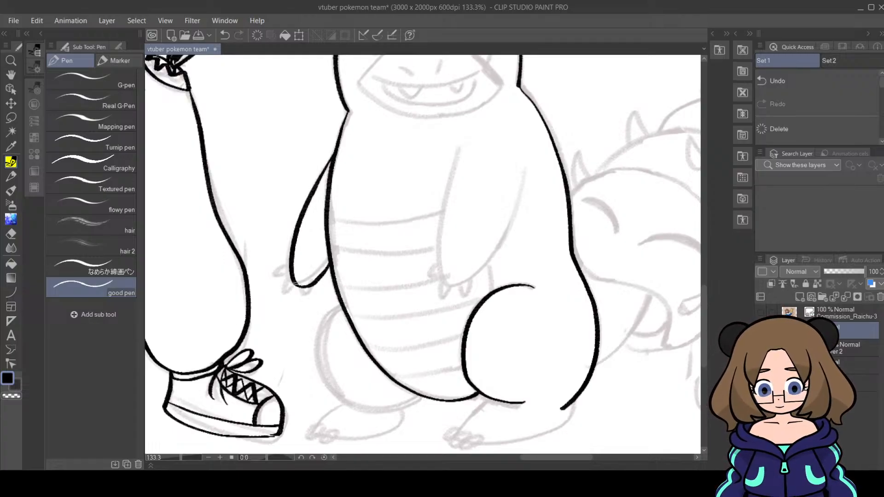
# Step: Ink both edges of Slowpoke's nearer arm over the belly, redrawing the back edge as one curve into the rounded hand
pyautogui.moveTo(466, 142)
pyautogui.mouseDown()
pyautogui.moveTo(443, 201)
pyautogui.moveTo(436, 258)
pyautogui.moveTo(447, 284)
pyautogui.mouseUp()
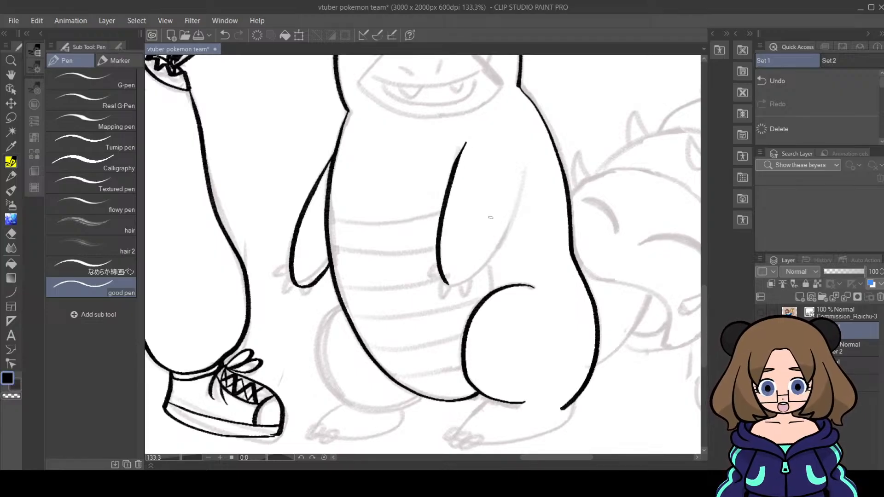
pyautogui.moveTo(528, 168); pyautogui.dragTo(506, 234)
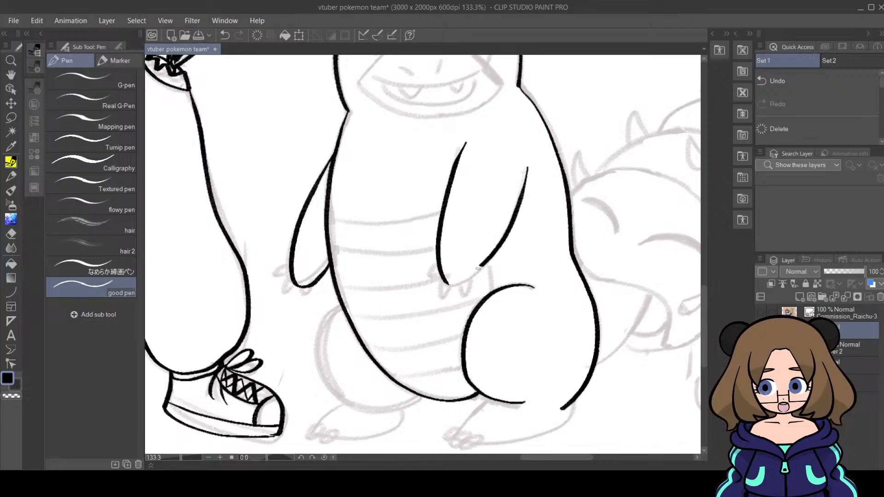
pyautogui.moveTo(478, 268); pyautogui.dragTo(451, 285)
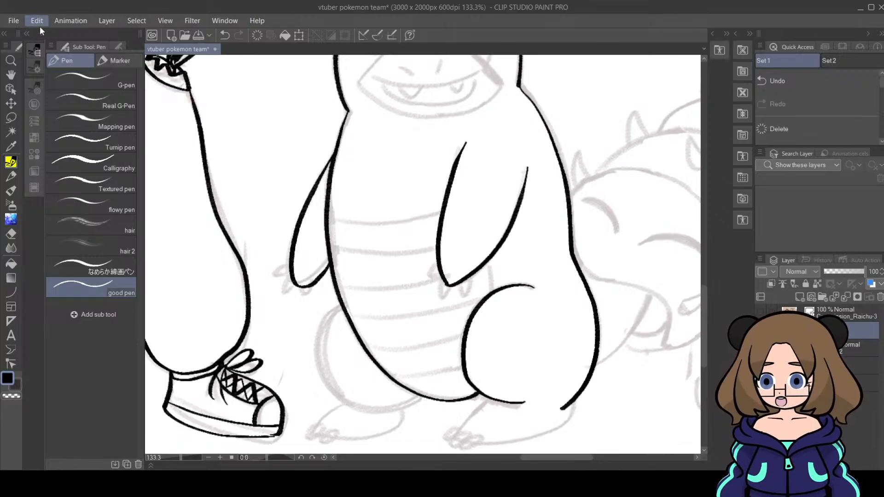
pyautogui.hotkey('ctrl', 'z')
pyautogui.moveTo(528, 168)
pyautogui.mouseDown()
pyautogui.moveTo(479, 267)
pyautogui.moveTo(444, 274)
pyautogui.mouseUp()
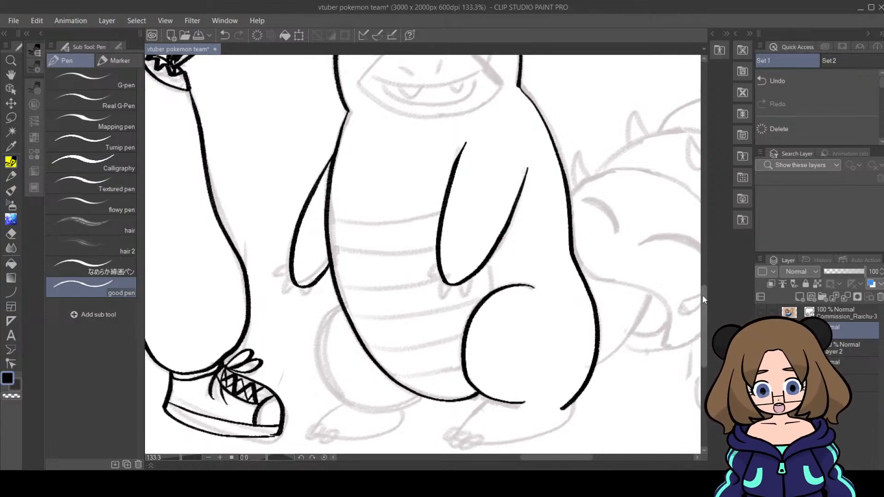
# Step: Ink the rounded thigh of Slowpoke's farther leg, redrawing its lower curve to meet the underside of the belly
pyautogui.moveTo(702, 298); pyautogui.dragTo(702, 319)
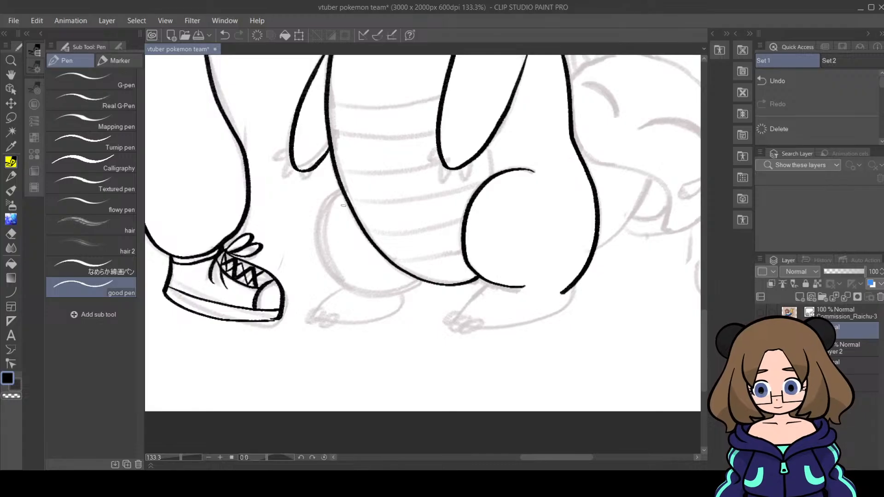
pyautogui.moveTo(343, 189)
pyautogui.mouseDown()
pyautogui.moveTo(317, 224)
pyautogui.moveTo(317, 253)
pyautogui.moveTo(354, 291)
pyautogui.mouseUp()
pyautogui.moveTo(414, 288); pyautogui.dragTo(362, 292)
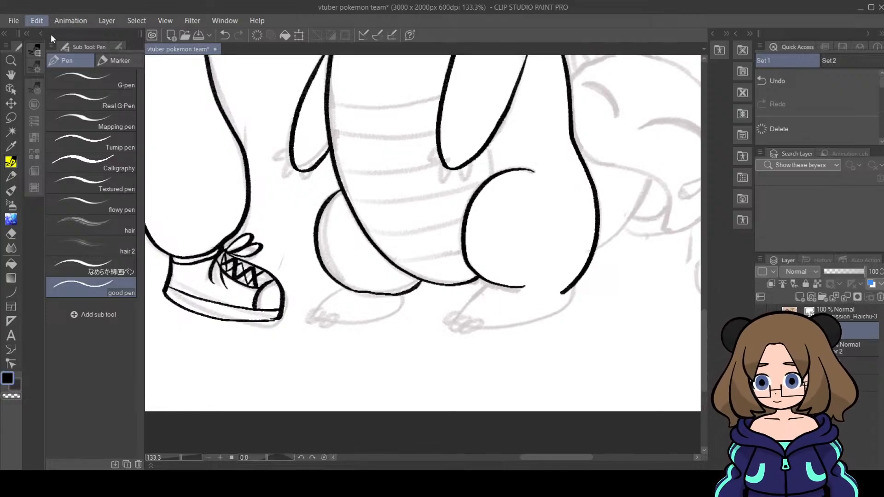
pyautogui.hotkey('ctrl', 'z')
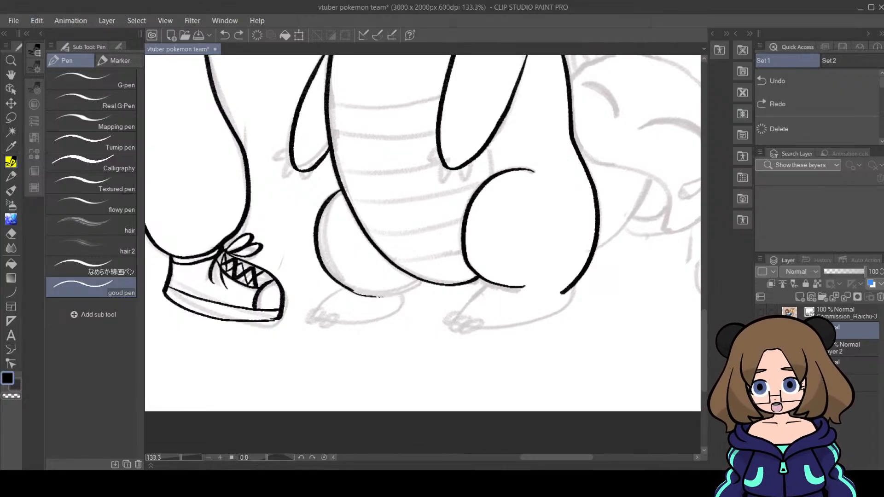
pyautogui.click(40, 23)
pyautogui.click(52, 35)
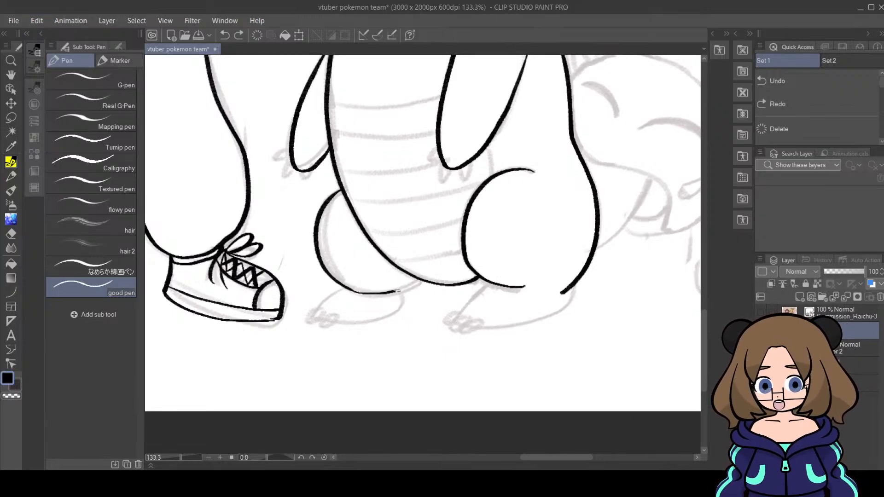
pyautogui.moveTo(397, 290); pyautogui.dragTo(421, 280)
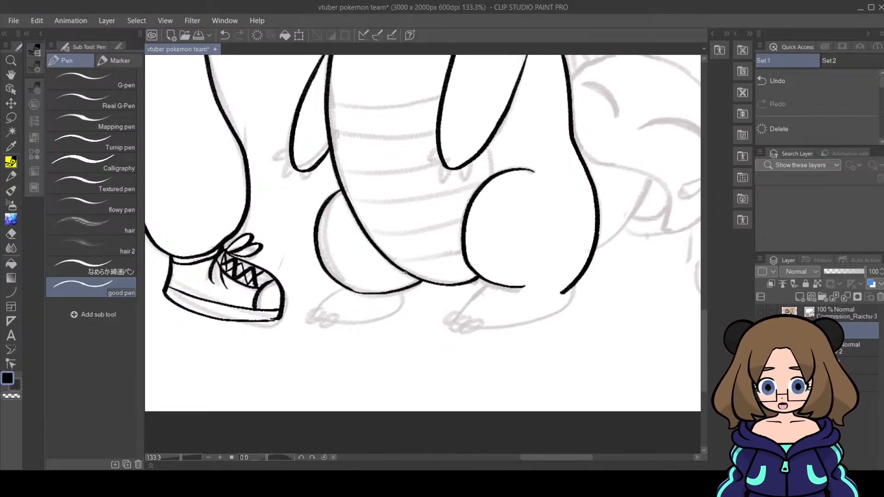
# Step: Ink the outlines of both of Slowpoke's feet beneath the thighs, closing each around the heel and sole
pyautogui.moveTo(345, 289); pyautogui.dragTo(314, 317)
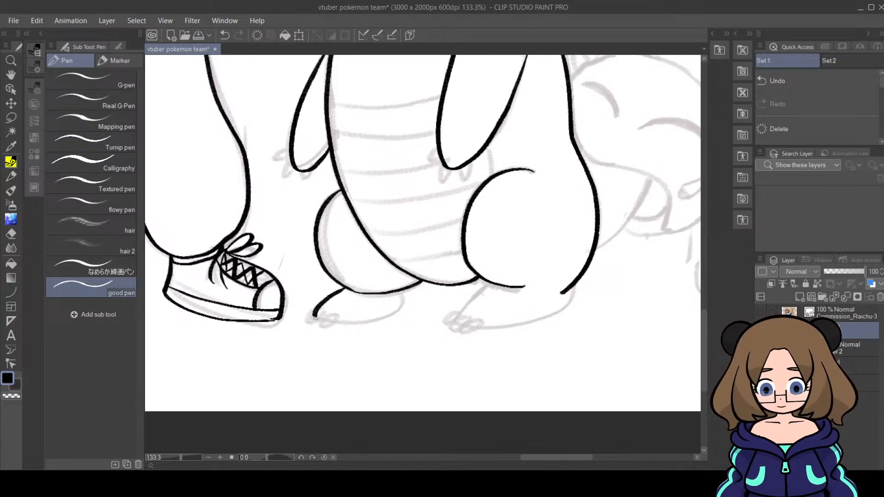
pyautogui.moveTo(401, 295); pyautogui.dragTo(371, 321)
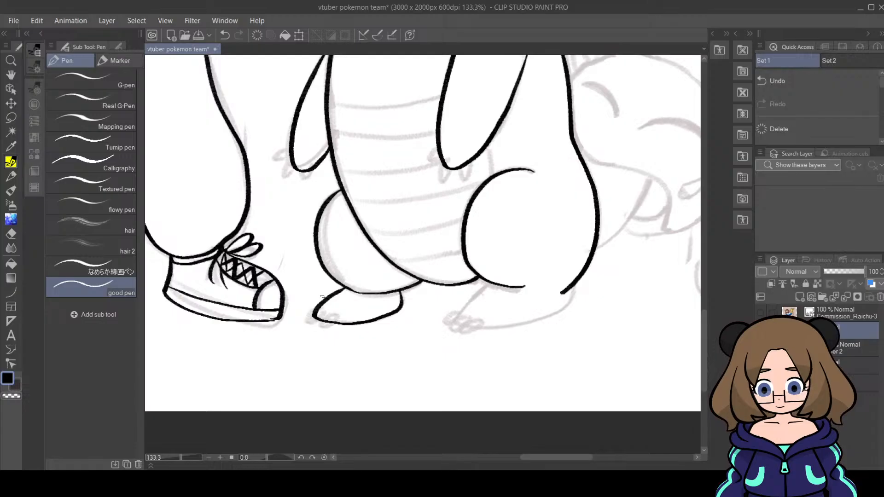
pyautogui.moveTo(488, 284); pyautogui.dragTo(458, 322)
pyautogui.moveTo(573, 288)
pyautogui.mouseDown()
pyautogui.moveTo(570, 302)
pyautogui.moveTo(487, 329)
pyautogui.moveTo(463, 324)
pyautogui.mouseUp()
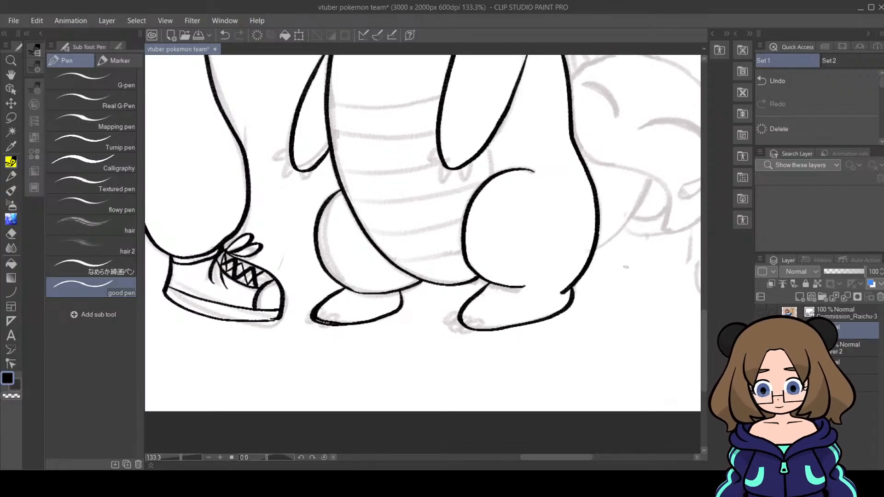
# Step: Ink the three small oval claws at the toes of Slowpoke's nearer foot with the good pen
pyautogui.click(11, 235)
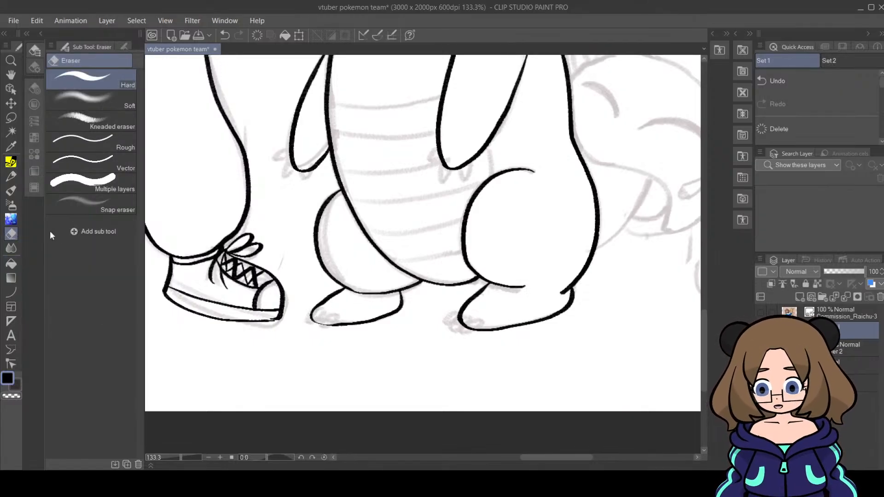
pyautogui.click(12, 176)
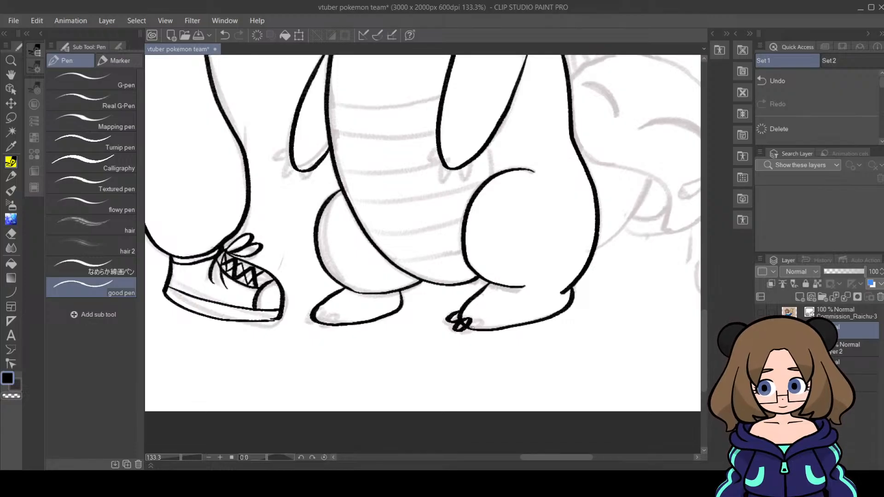
pyautogui.hotkey('ctrl', 'z')
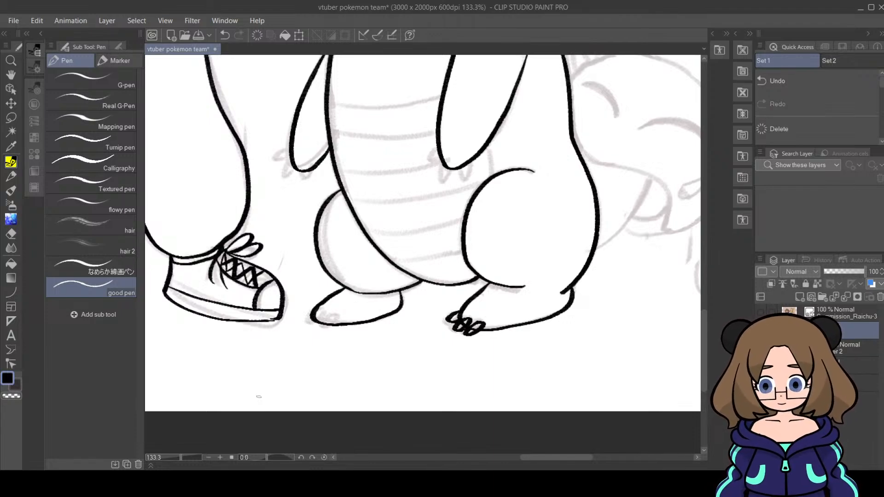
# Step: Tidy the nearer foot's claws with the Hard eraser at size 3.7, and ink three matching claws on the farther foot
pyautogui.click(11, 233)
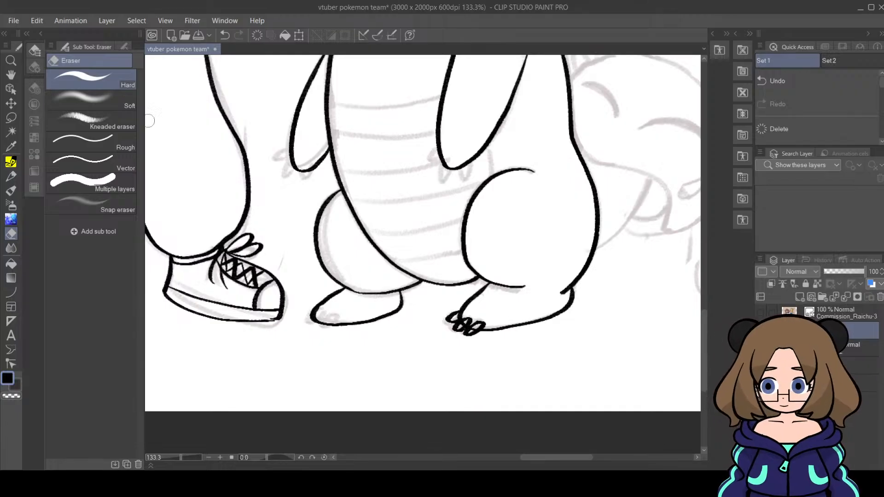
pyautogui.click(123, 44)
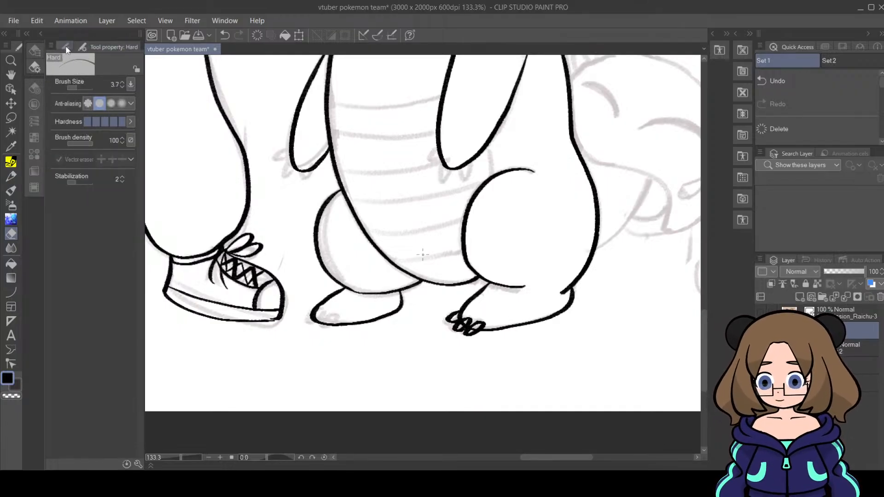
pyautogui.click(65, 47)
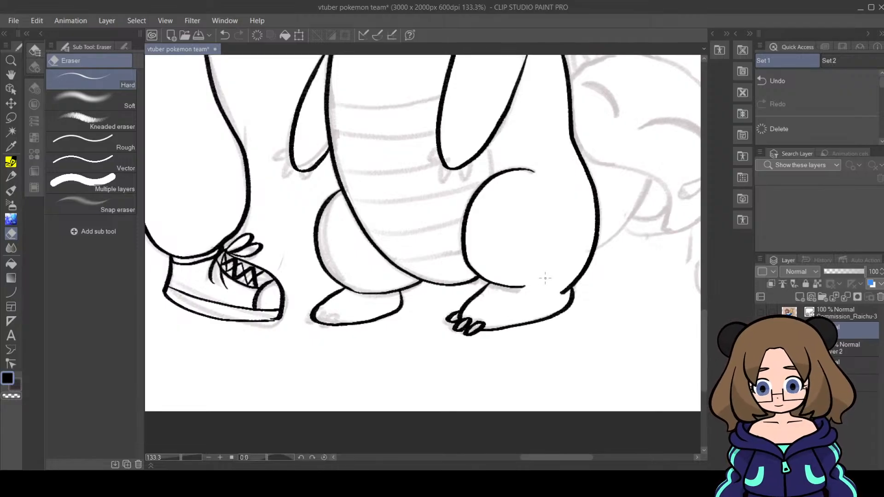
pyautogui.click(11, 162)
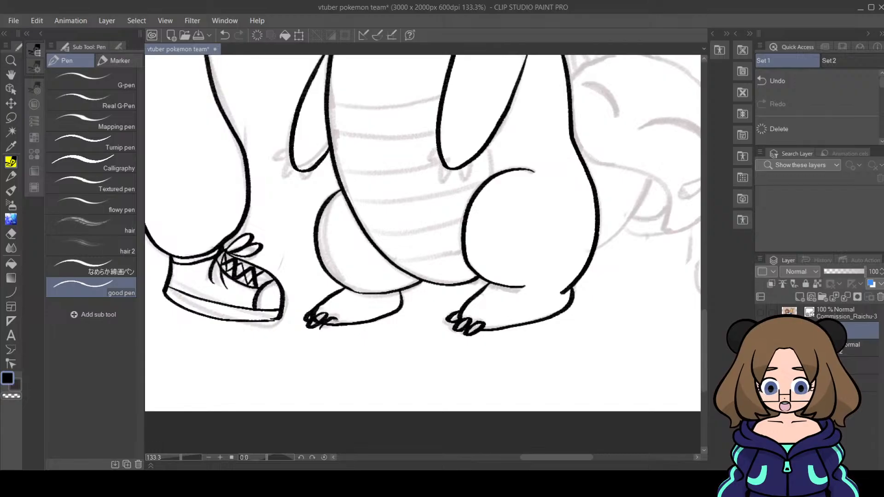
pyautogui.click(11, 235)
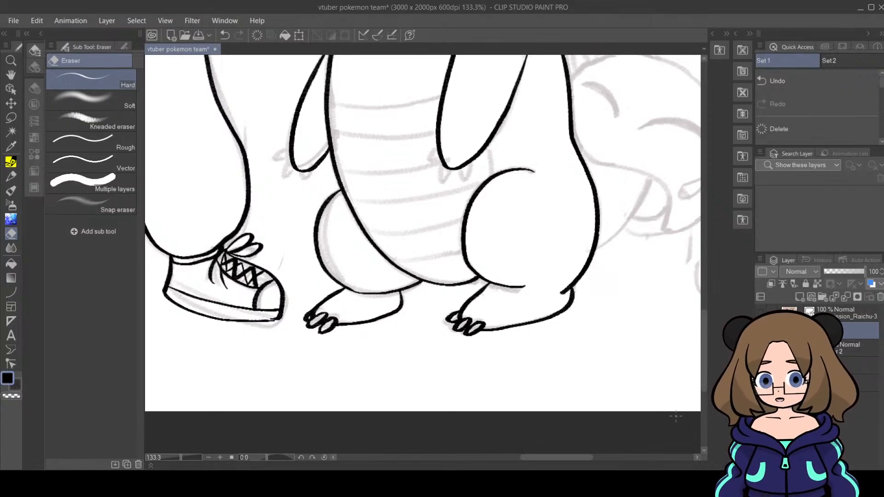
# Step: Ink three small claws at the end of Slowpoke's nearer hand with the good pen
pyautogui.moveTo(188, 458)
pyautogui.mouseDown()
pyautogui.moveTo(178, 456)
pyautogui.moveTo(186, 458)
pyautogui.mouseUp()
pyautogui.scroll(3, 705, 343)
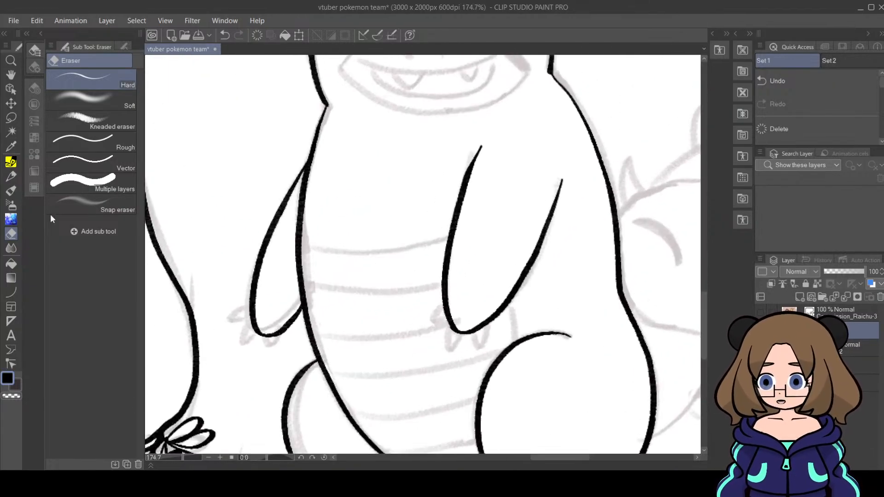
pyautogui.click(12, 175)
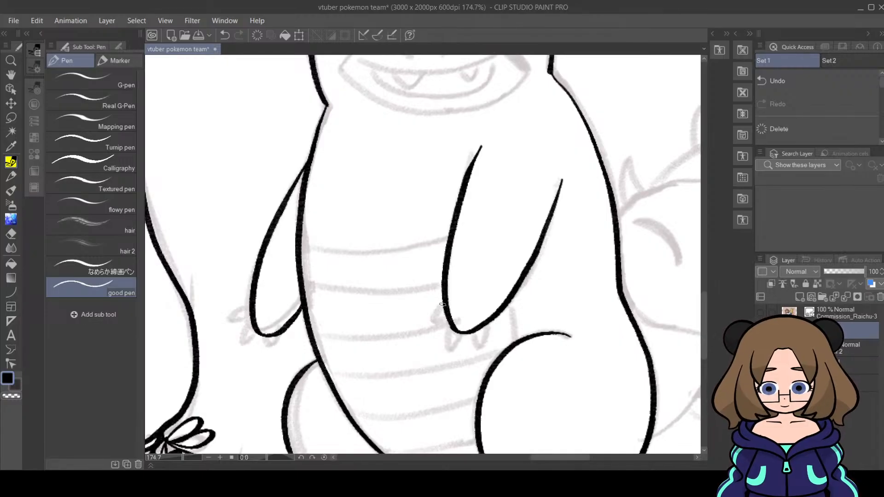
pyautogui.moveTo(442, 305)
pyautogui.mouseDown()
pyautogui.moveTo(432, 326)
pyautogui.moveTo(447, 310)
pyautogui.moveTo(450, 350)
pyautogui.moveTo(462, 320)
pyautogui.moveTo(450, 333)
pyautogui.moveTo(486, 336)
pyautogui.mouseUp()
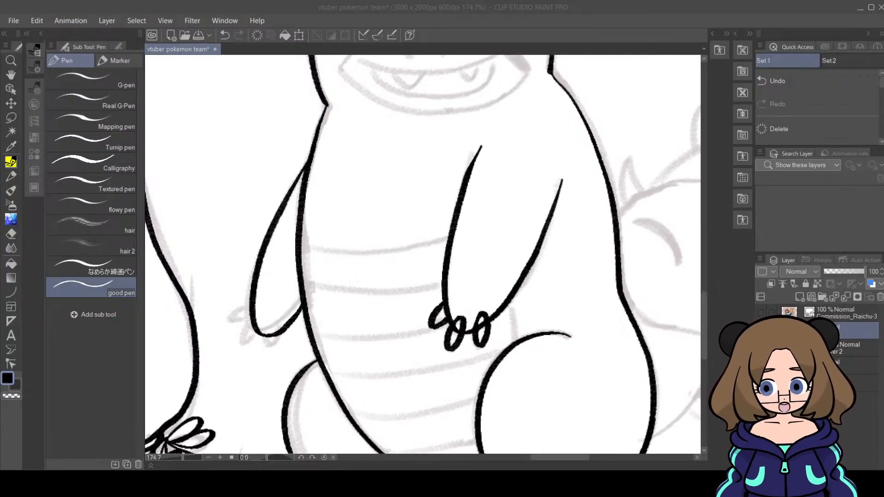
pyautogui.click(148, 26)
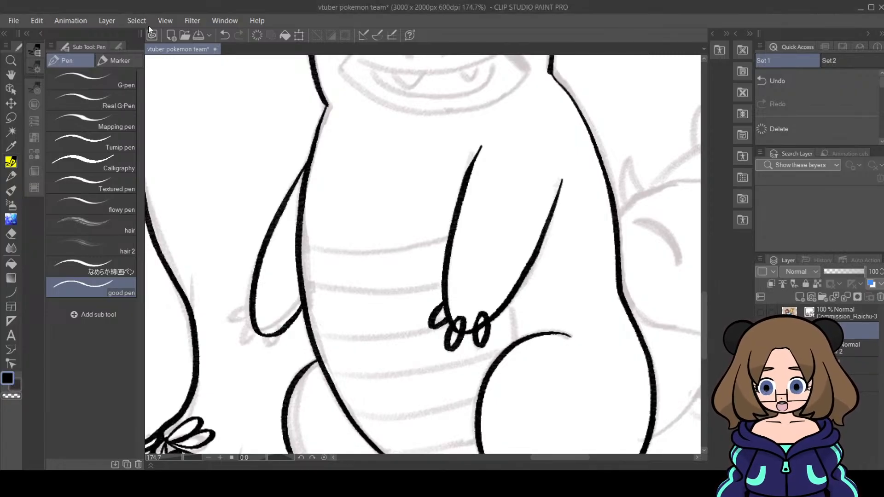
# Step: Refine the nearer hand's claws, thickening their lines with the pen and trimming their outer edges into pointed tips with the Hard eraser
pyautogui.click(11, 234)
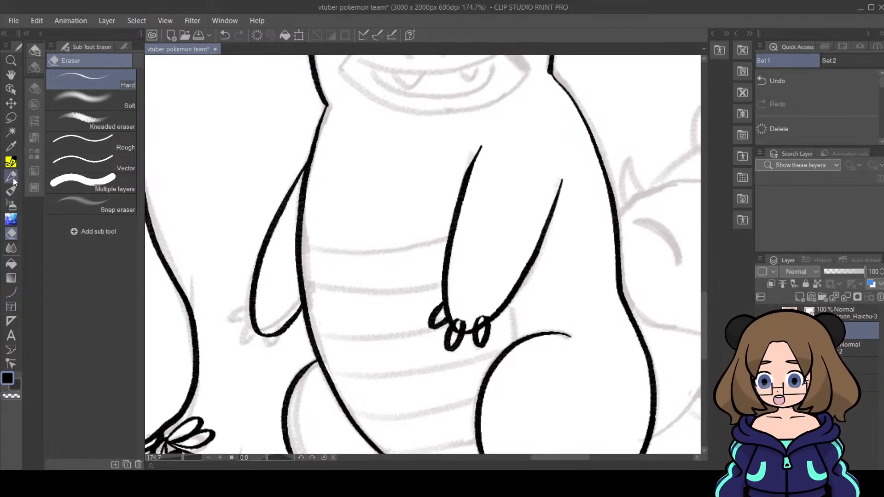
pyautogui.click(10, 162)
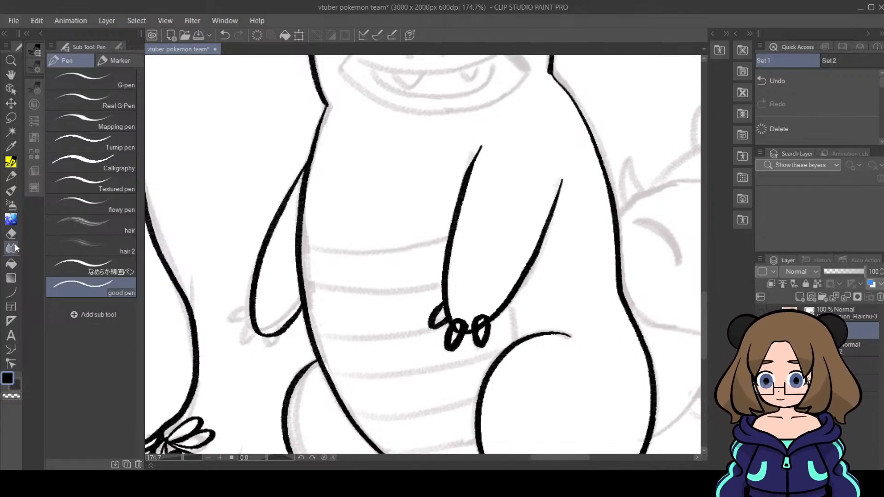
pyautogui.press('e')
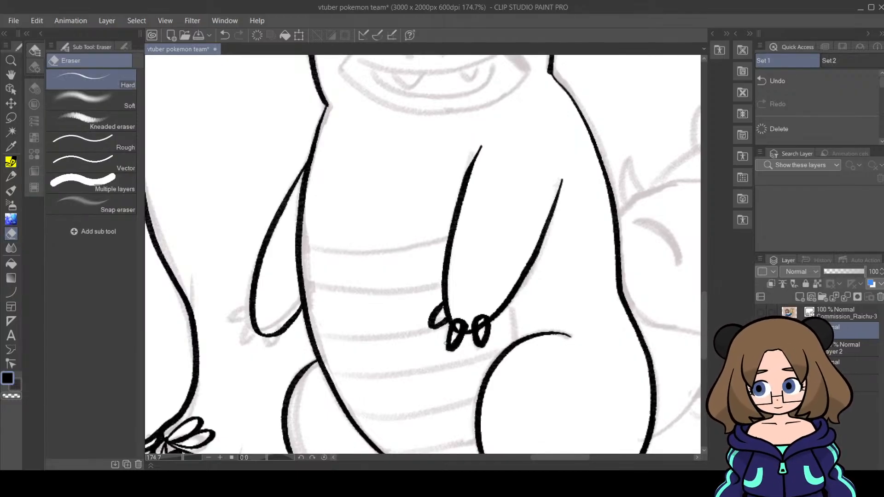
pyautogui.moveTo(446, 334); pyautogui.dragTo(452, 353)
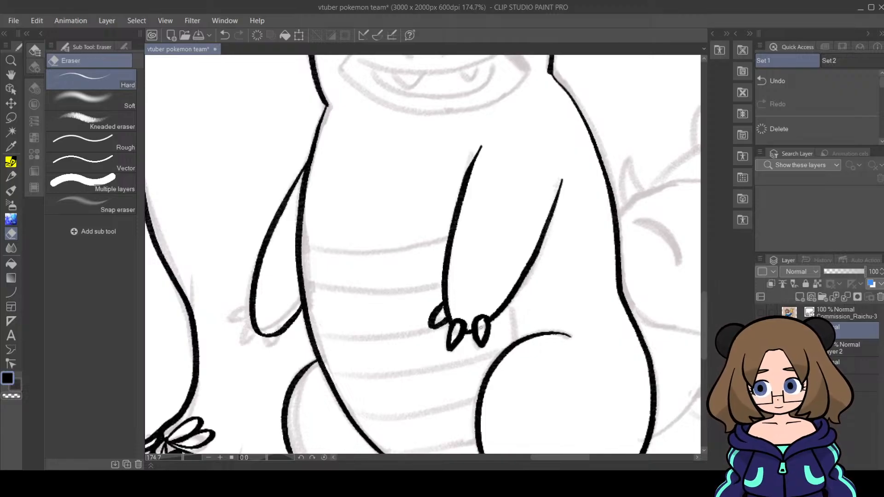
pyautogui.press('p')
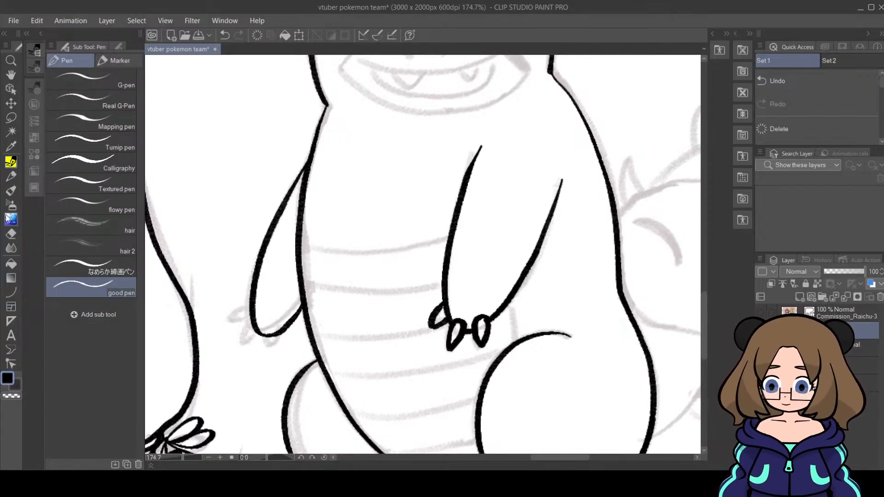
pyautogui.click(11, 233)
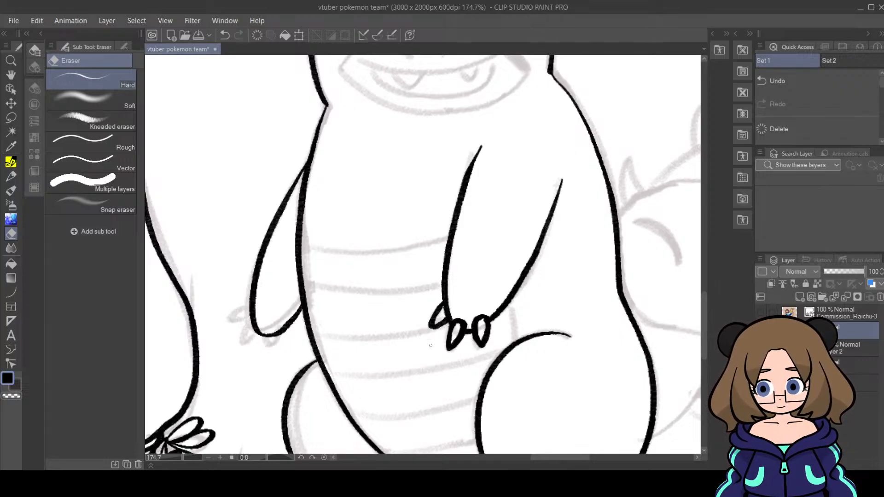
# Step: Ink three small pointed claws at the end of Slowpoke's farther hand with the good pen
pyautogui.click(14, 163)
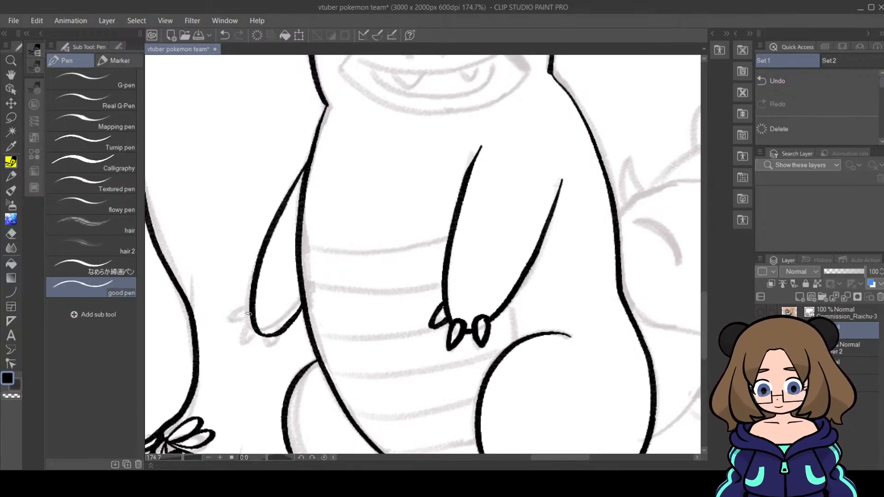
pyautogui.moveTo(252, 306)
pyautogui.mouseDown()
pyautogui.moveTo(249, 321)
pyautogui.moveTo(254, 311)
pyautogui.moveTo(248, 345)
pyautogui.moveTo(266, 331)
pyautogui.mouseUp()
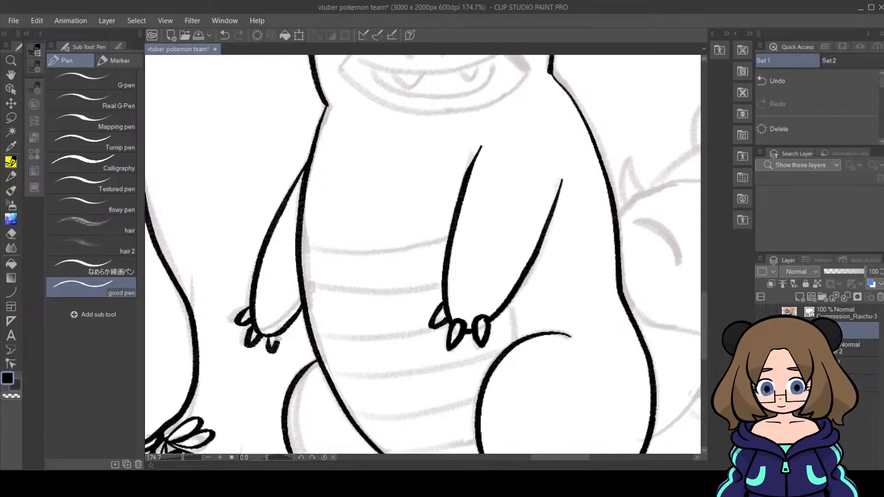
pyautogui.moveTo(267, 346); pyautogui.dragTo(274, 350)
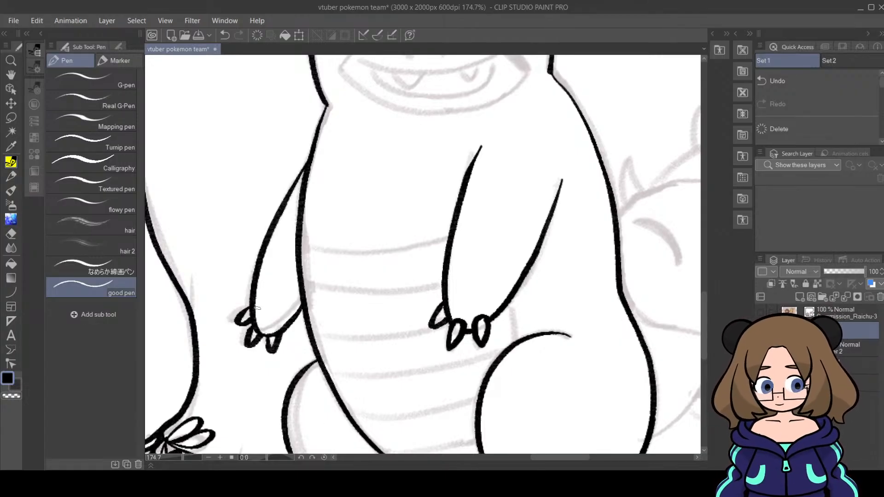
# Step: Redraw the top of Slowpoke's head as a higher arc between the ears, erasing the old line with the Hard eraser at size 18.5
pyautogui.click(183, 455)
pyautogui.moveTo(184, 455); pyautogui.dragTo(175, 457)
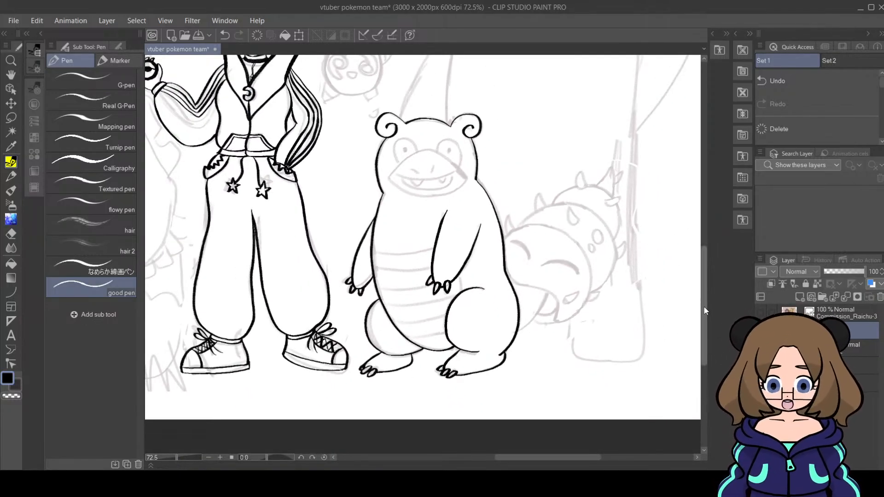
pyautogui.moveTo(702, 309); pyautogui.dragTo(703, 279)
pyautogui.click(184, 458)
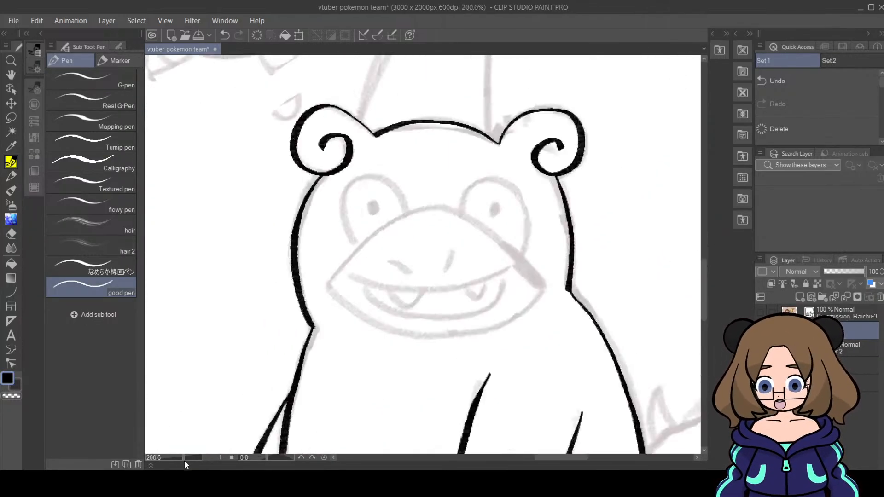
pyautogui.moveTo(705, 275); pyautogui.dragTo(706, 266)
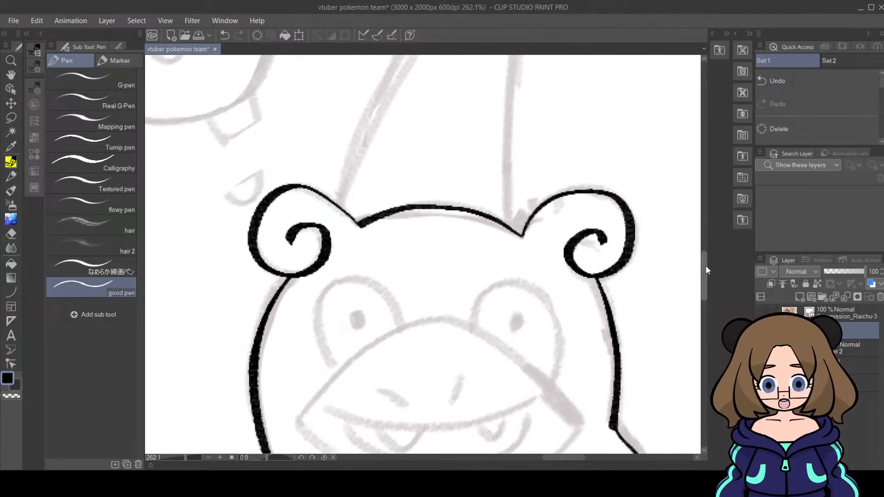
pyautogui.moveTo(362, 224)
pyautogui.mouseDown()
pyautogui.moveTo(405, 209)
pyautogui.moveTo(467, 204)
pyautogui.moveTo(528, 222)
pyautogui.mouseUp()
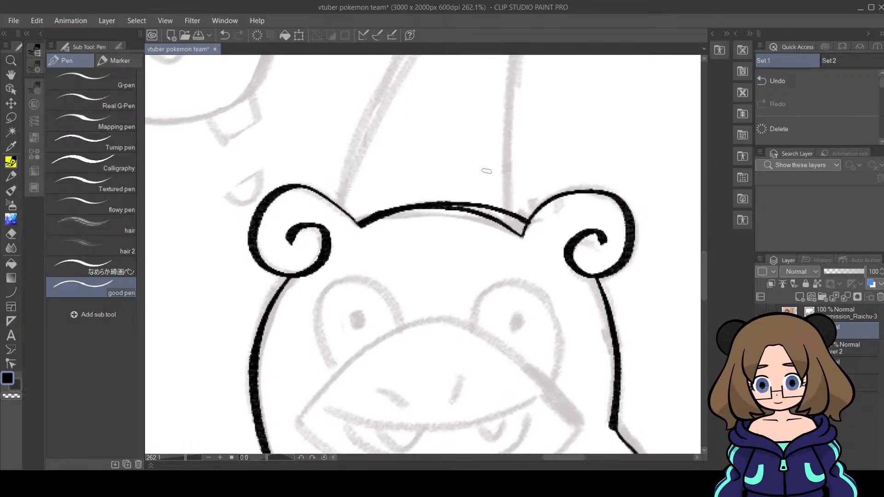
pyautogui.click(11, 234)
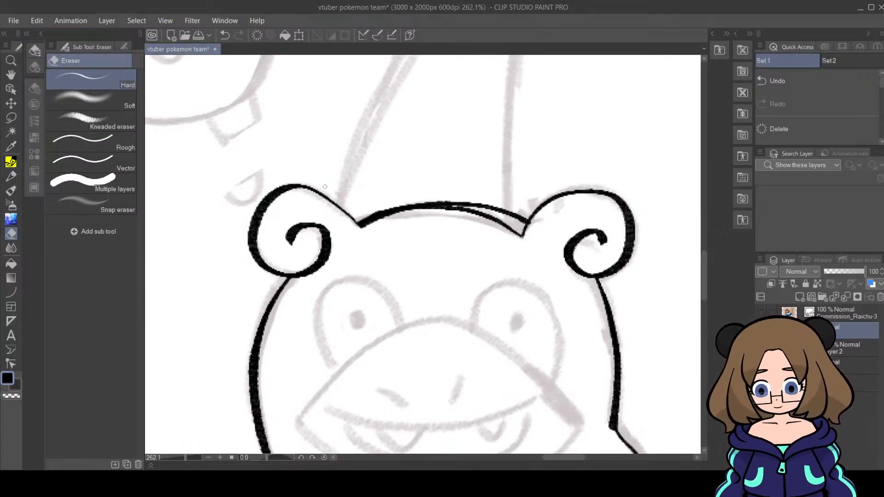
pyautogui.click(123, 48)
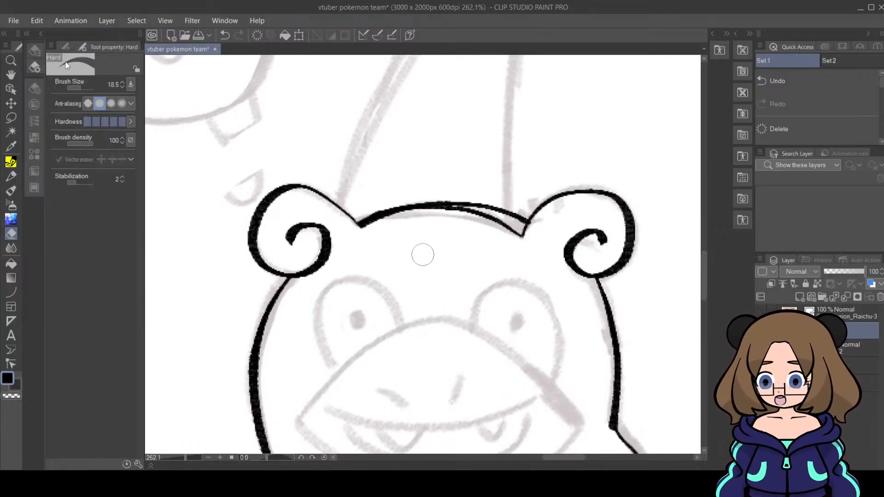
pyautogui.click(64, 47)
pyautogui.moveTo(498, 259)
pyautogui.mouseDown()
pyautogui.moveTo(515, 240)
pyautogui.moveTo(513, 228)
pyautogui.moveTo(454, 215)
pyautogui.moveTo(420, 221)
pyautogui.moveTo(447, 221)
pyautogui.mouseUp()
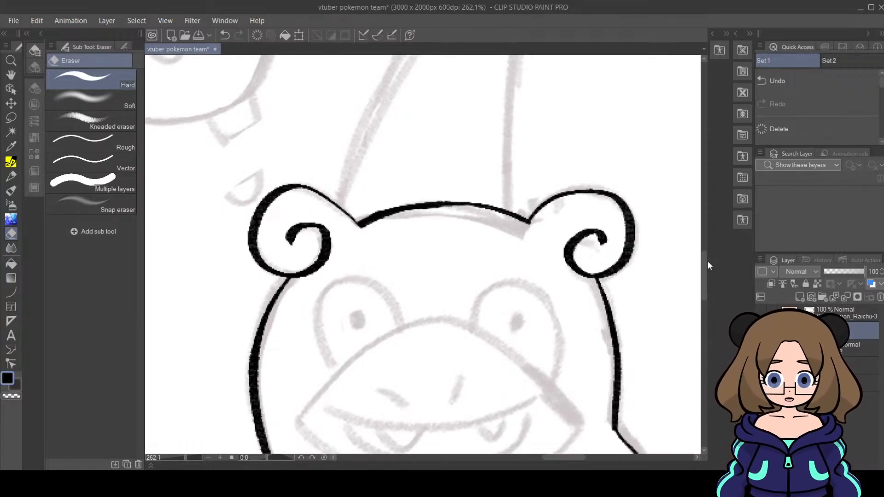
# Step: Ink the outline of Slowpoke's muzzle with the good pen, tracing the upper arch and the lower curve
pyautogui.moveTo(707, 260); pyautogui.dragTo(705, 282)
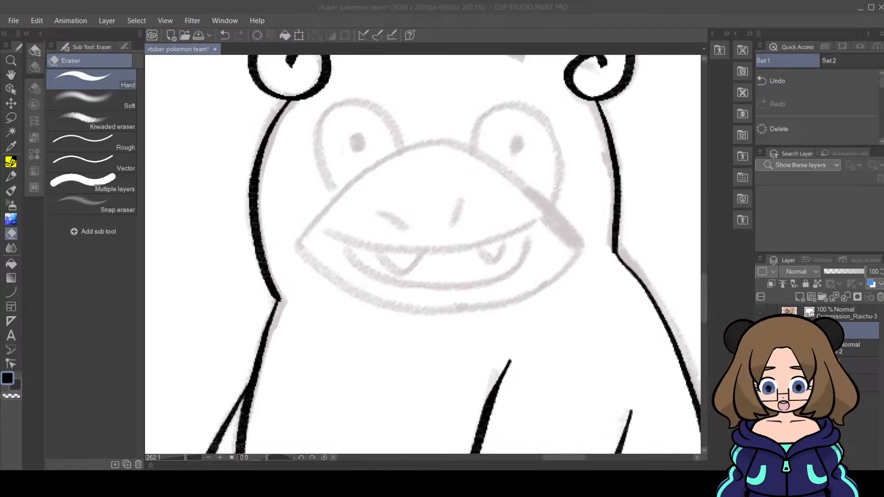
pyautogui.click(590, 381)
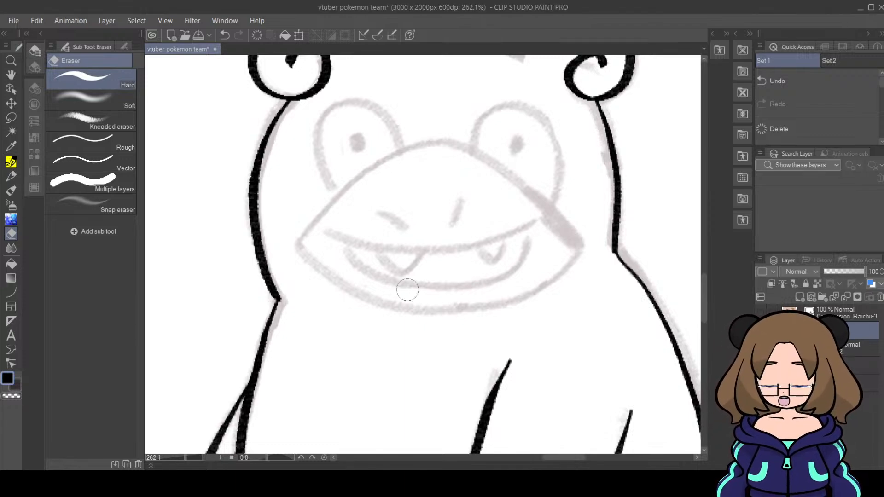
pyautogui.click(12, 176)
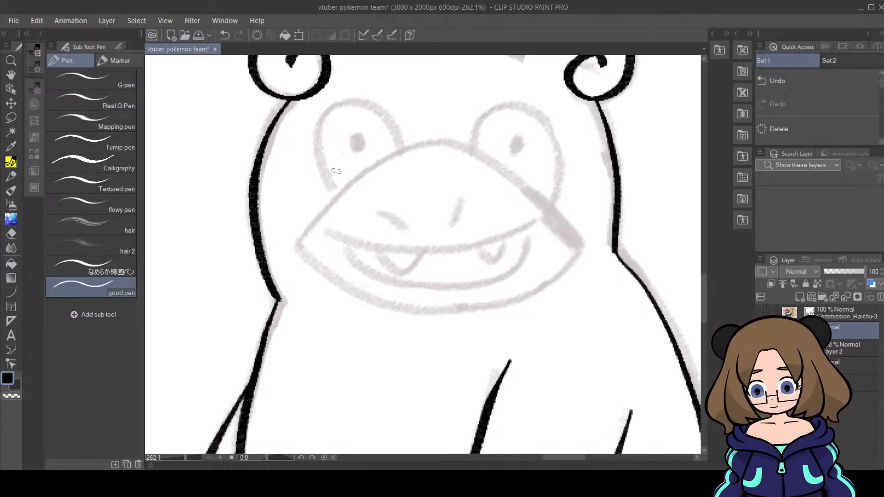
pyautogui.moveTo(706, 286); pyautogui.dragTo(705, 261)
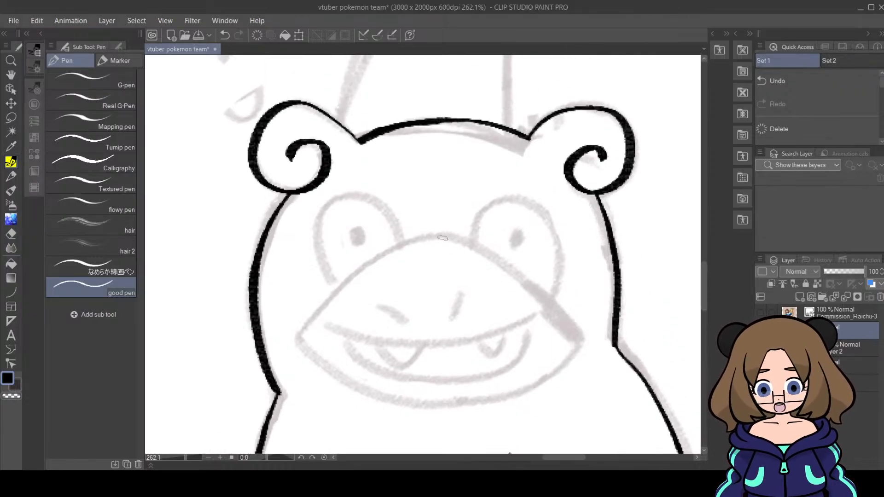
pyautogui.moveTo(456, 235)
pyautogui.mouseDown()
pyautogui.moveTo(403, 245)
pyautogui.moveTo(341, 289)
pyautogui.moveTo(305, 337)
pyautogui.mouseUp()
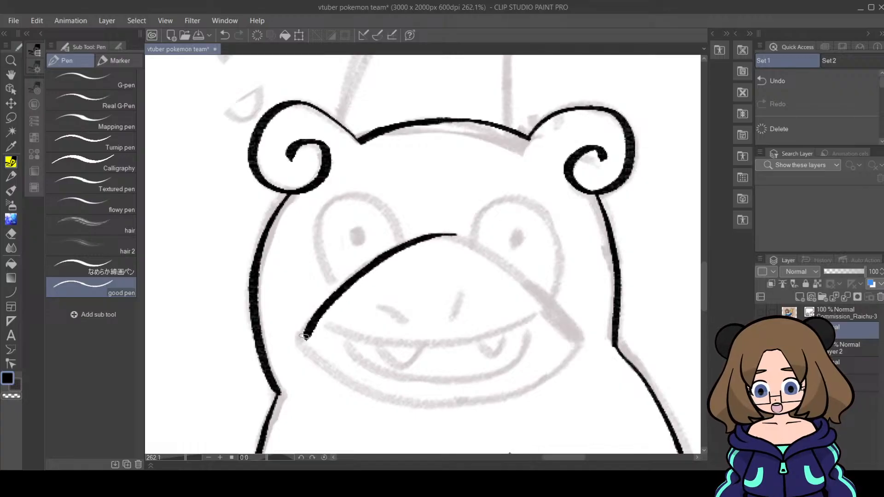
pyautogui.moveTo(431, 236)
pyautogui.mouseDown()
pyautogui.moveTo(505, 263)
pyautogui.moveTo(581, 337)
pyautogui.mouseUp()
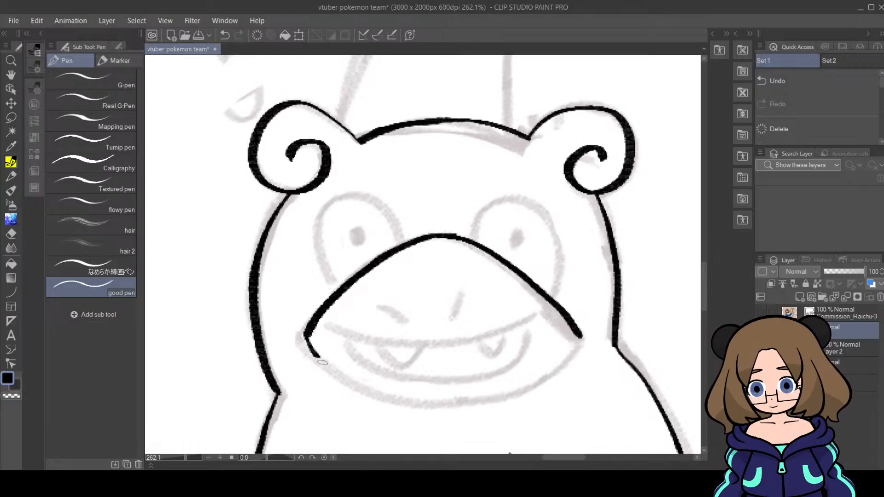
pyautogui.moveTo(492, 400); pyautogui.dragTo(565, 370)
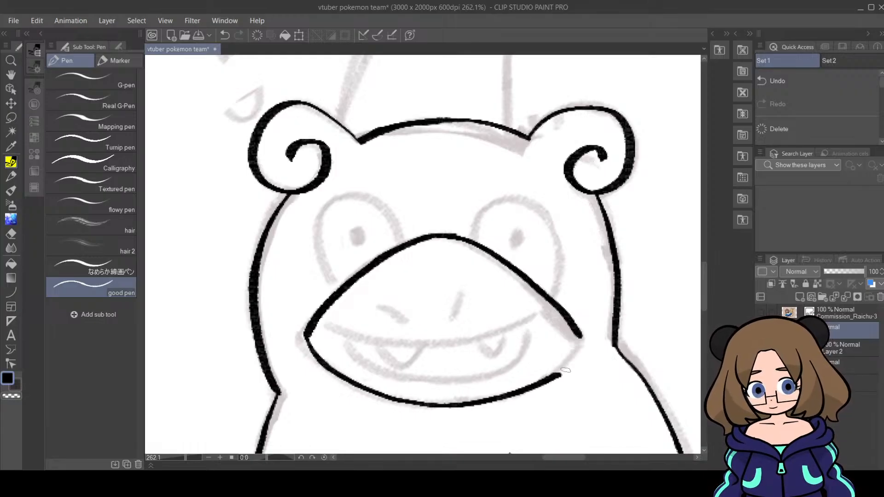
# Step: Close the open corner of the muzzle outline, shaping it with the good pen and trimming its outer edge with the Hard eraser
pyautogui.click(11, 234)
pyautogui.moveTo(595, 344)
pyautogui.mouseDown()
pyautogui.moveTo(588, 375)
pyautogui.moveTo(593, 342)
pyautogui.mouseUp()
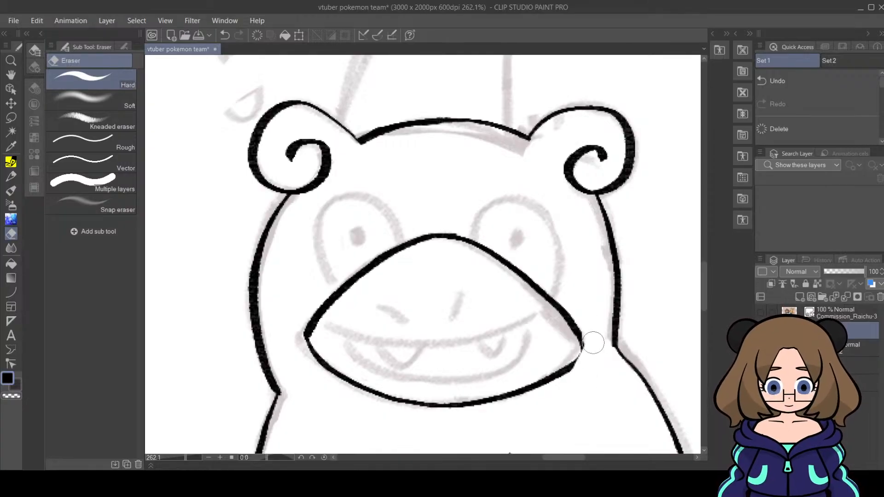
pyautogui.click(12, 176)
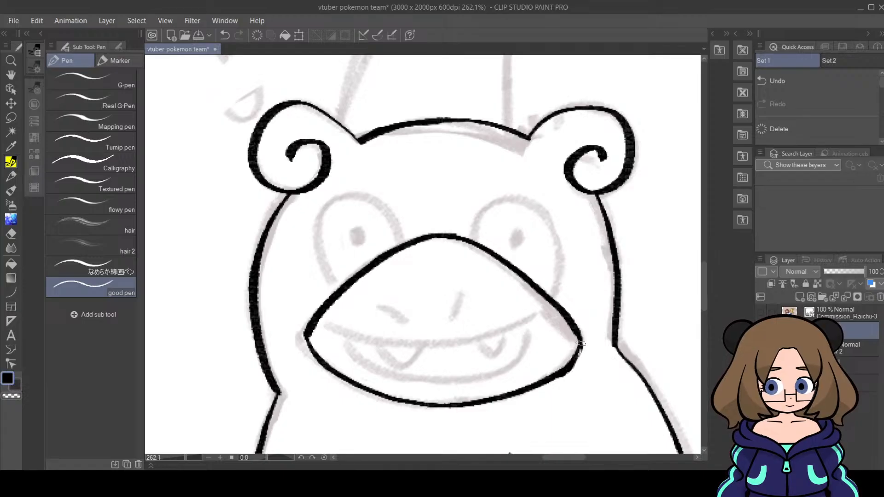
pyautogui.click(11, 234)
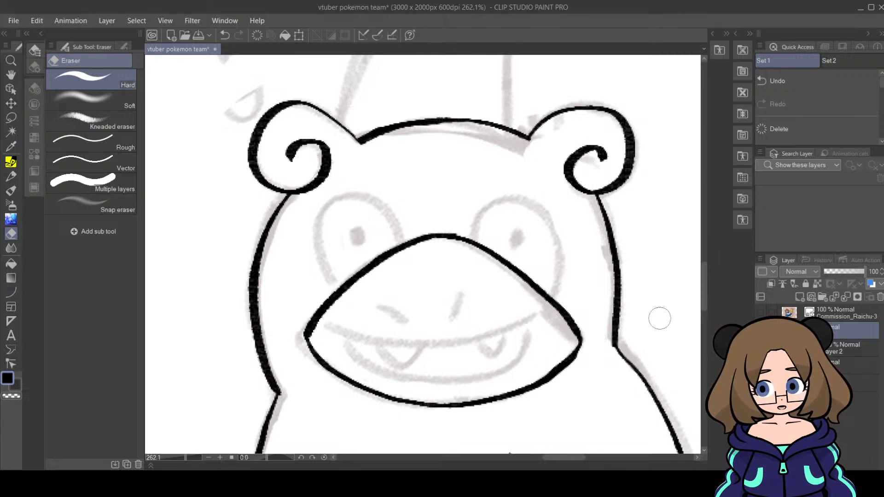
# Step: Ink Slowpoke's two rounded eyes above the muzzle with solid round pupils, and add two short slanted nostrils, using the good pen
pyautogui.click(12, 162)
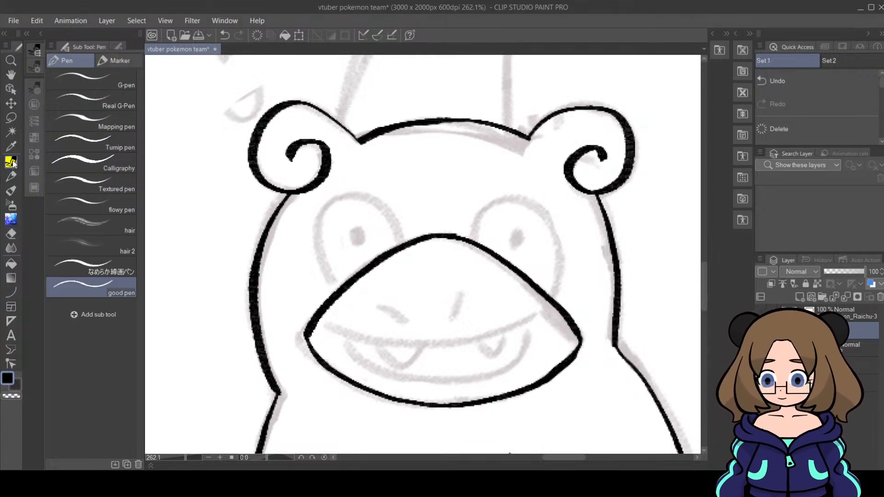
pyautogui.moveTo(332, 286)
pyautogui.mouseDown()
pyautogui.moveTo(321, 229)
pyautogui.moveTo(336, 203)
pyautogui.moveTo(371, 198)
pyautogui.mouseUp()
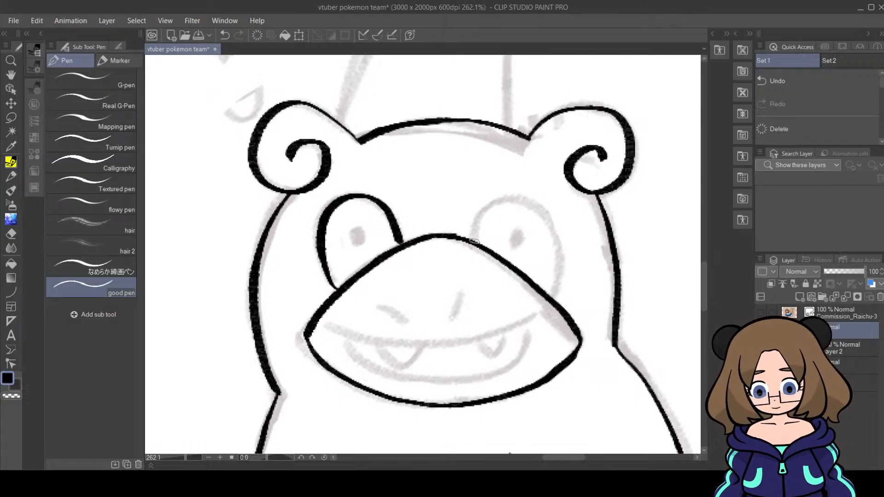
pyautogui.moveTo(544, 214); pyautogui.dragTo(532, 278)
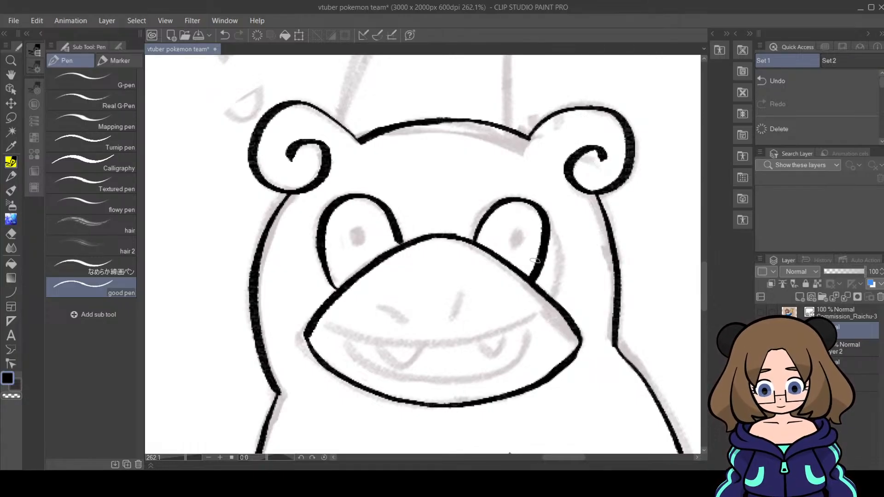
pyautogui.hotkey('ctrl', 'z')
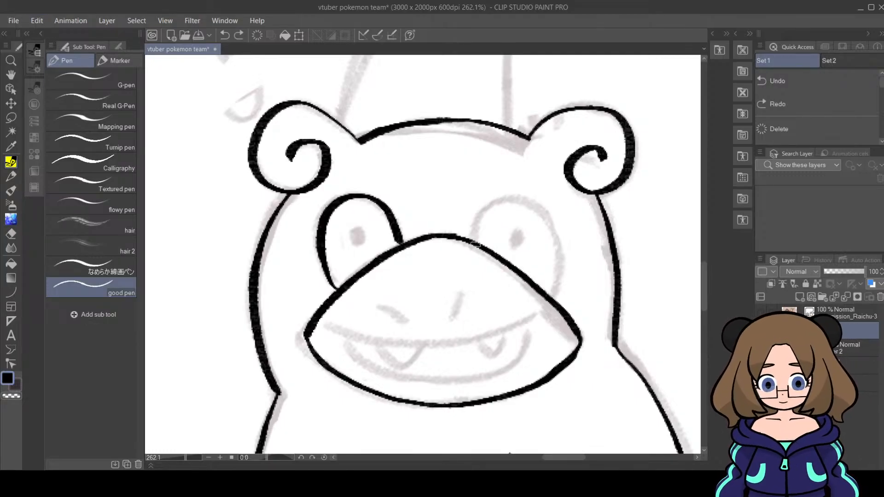
pyautogui.moveTo(476, 244)
pyautogui.mouseDown()
pyautogui.moveTo(507, 196)
pyautogui.moveTo(534, 207)
pyautogui.moveTo(549, 236)
pyautogui.moveTo(539, 285)
pyautogui.mouseUp()
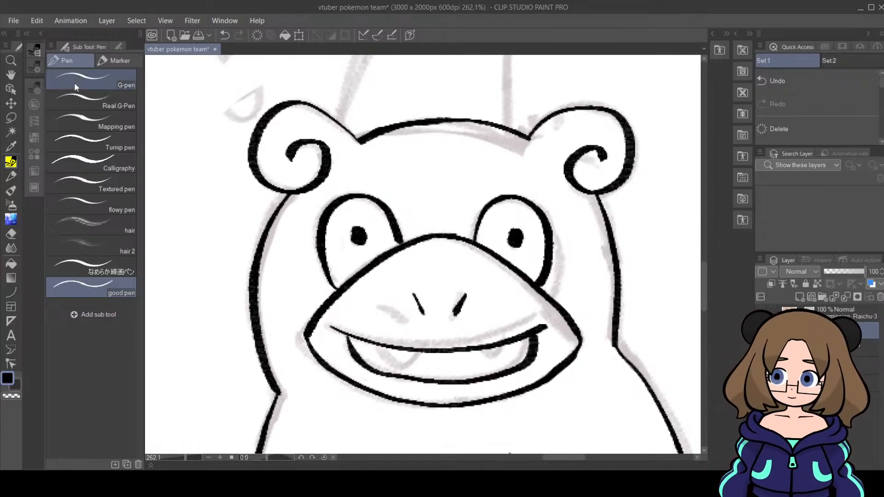
# Step: Redraw Slowpoke's open mouth with a shorter, higher upper lip line and a curved lower lip joining it
pyautogui.hotkey('ctrl', 'z')
pyautogui.hotkey('ctrl', 'z')
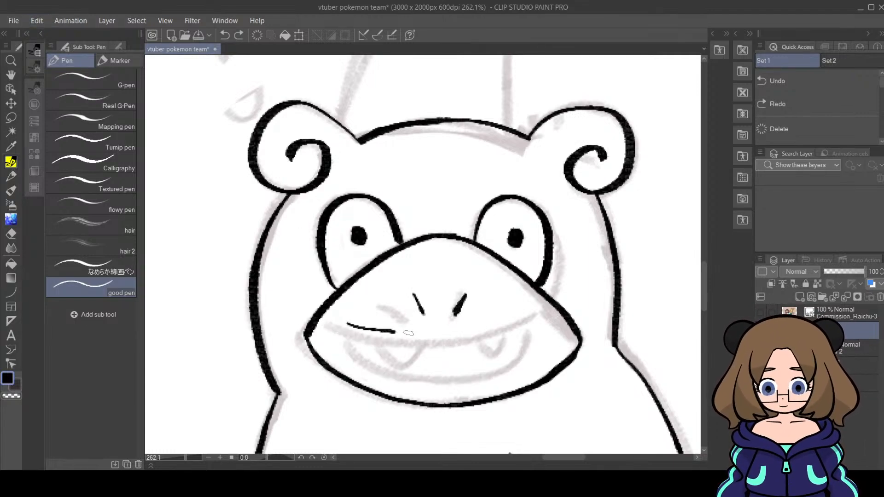
pyautogui.moveTo(408, 332)
pyautogui.mouseDown()
pyautogui.moveTo(479, 332)
pyautogui.moveTo(548, 313)
pyautogui.mouseUp()
pyautogui.hotkey('ctrl', 'z')
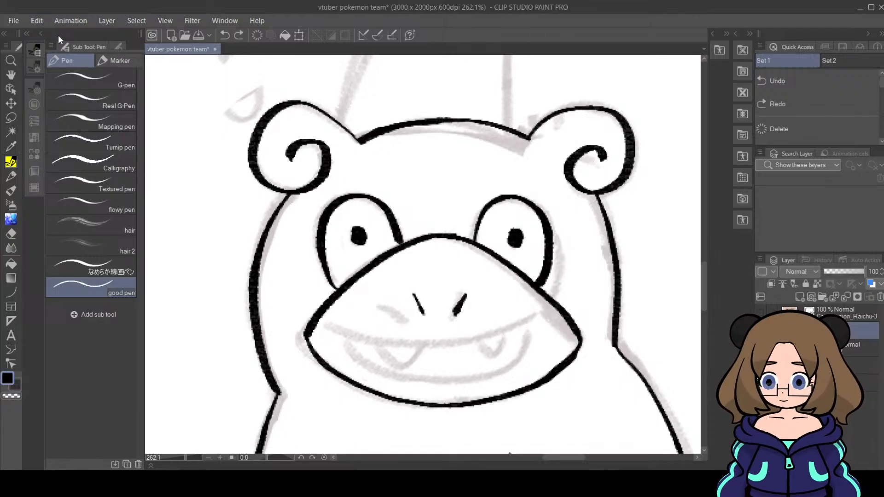
pyautogui.moveTo(341, 326)
pyautogui.mouseDown()
pyautogui.moveTo(442, 345)
pyautogui.moveTo(541, 323)
pyautogui.mouseUp()
pyautogui.moveTo(346, 333)
pyautogui.mouseDown()
pyautogui.moveTo(365, 366)
pyautogui.moveTo(436, 381)
pyautogui.moveTo(500, 369)
pyautogui.moveTo(527, 328)
pyautogui.mouseUp()
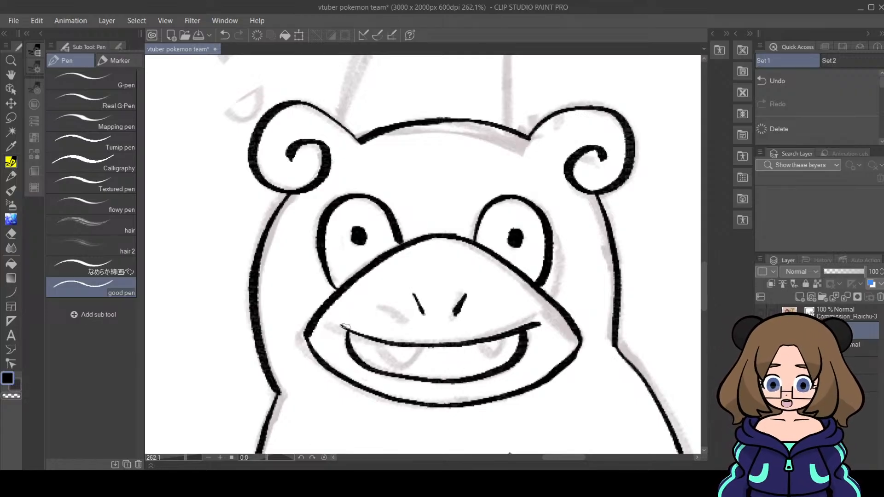
pyautogui.moveTo(335, 322); pyautogui.dragTo(353, 333)
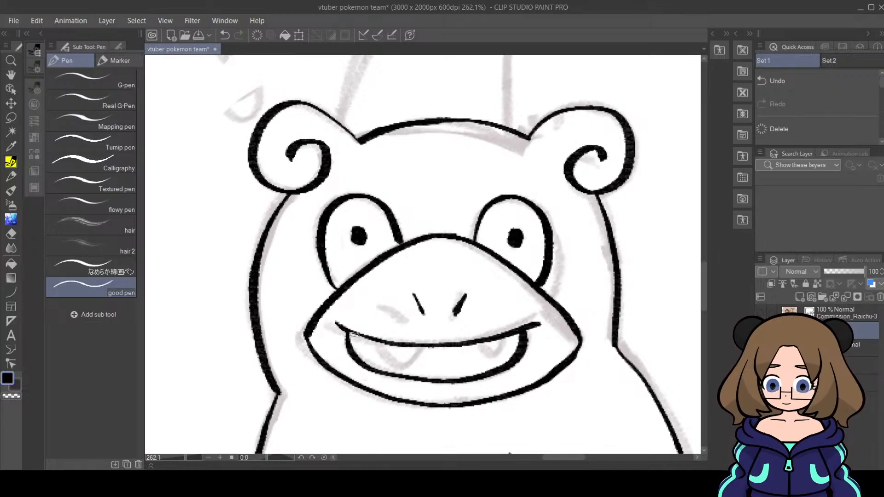
# Step: Ink two small pointed fangs hanging from the upper lip inside Slowpoke's mouth
pyautogui.moveTo(378, 344); pyautogui.dragTo(422, 346)
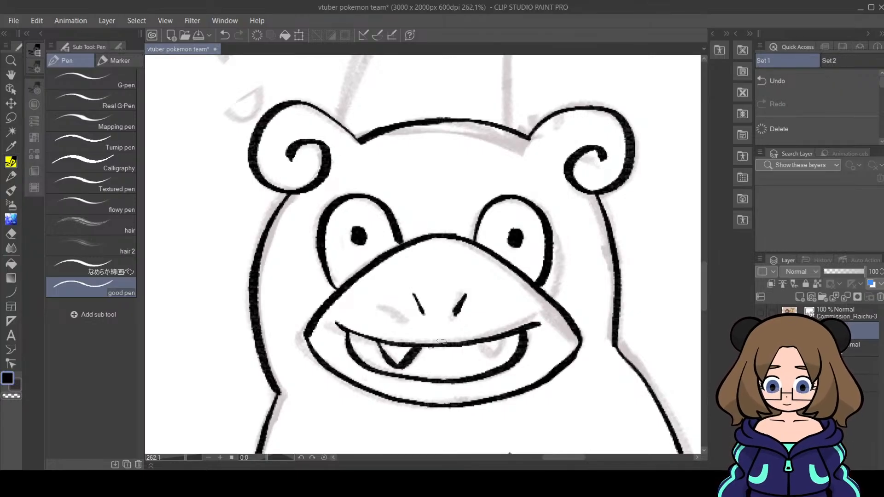
pyautogui.moveTo(476, 344)
pyautogui.mouseDown()
pyautogui.moveTo(488, 360)
pyautogui.moveTo(511, 340)
pyautogui.mouseUp()
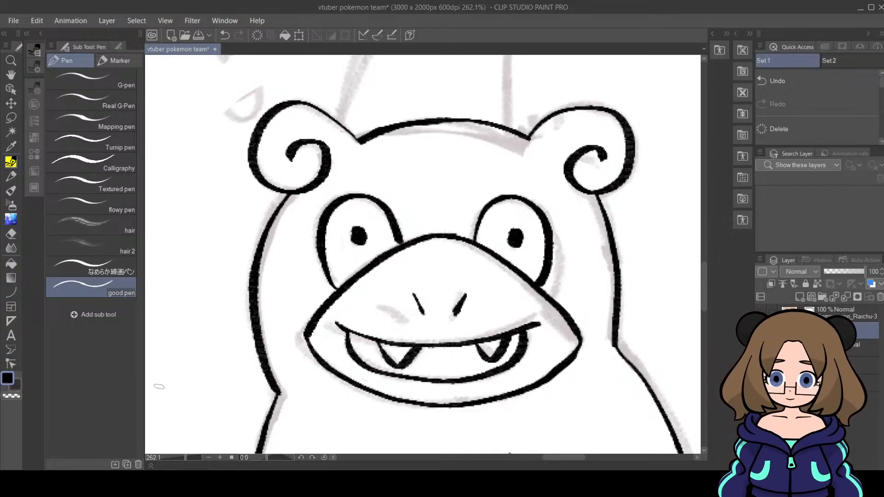
pyautogui.press('e')
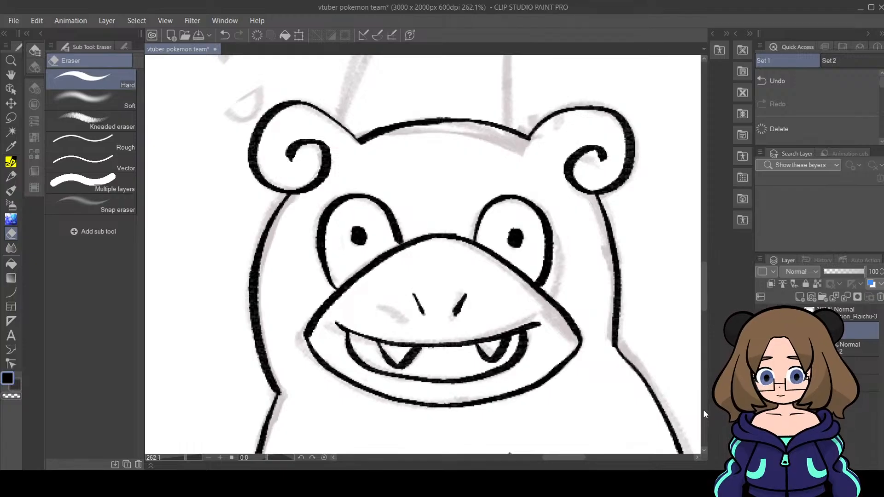
# Step: Ink the top three curved stripes across Slowpoke's belly and the short belly edge below the nearer arm with the good pen
pyautogui.moveTo(186, 457); pyautogui.dragTo(182, 455)
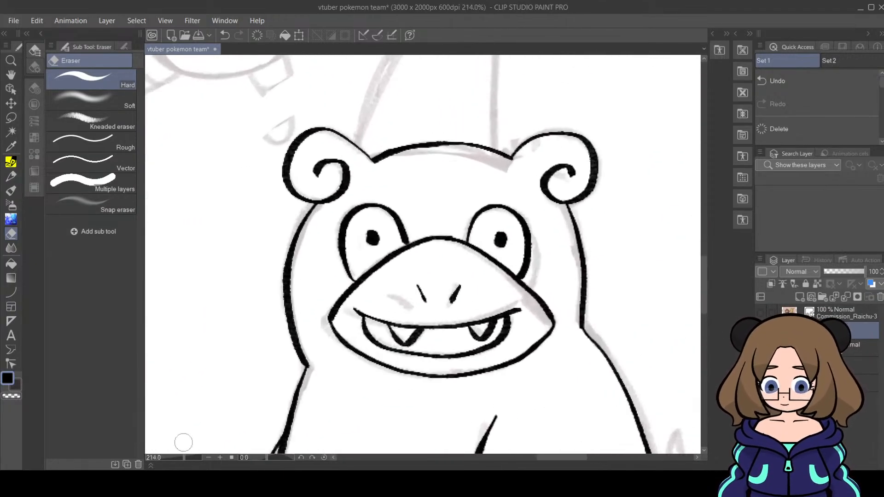
pyautogui.scroll(-3, 703, 272)
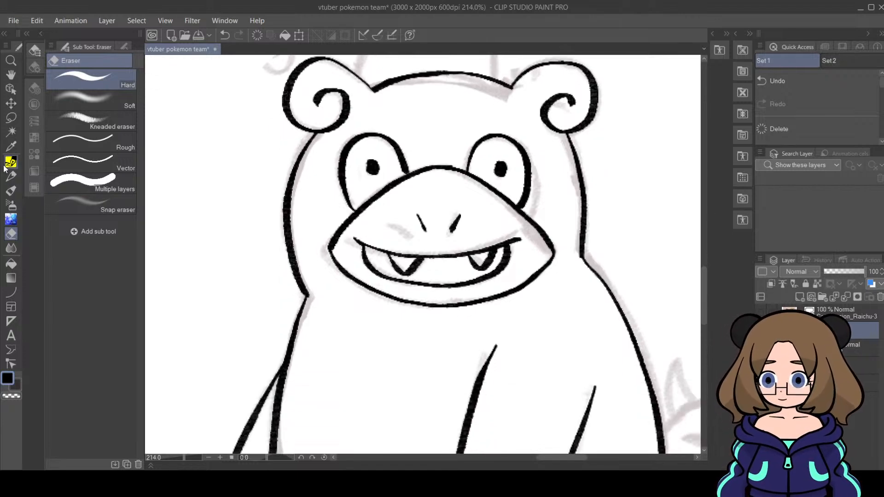
pyautogui.click(7, 164)
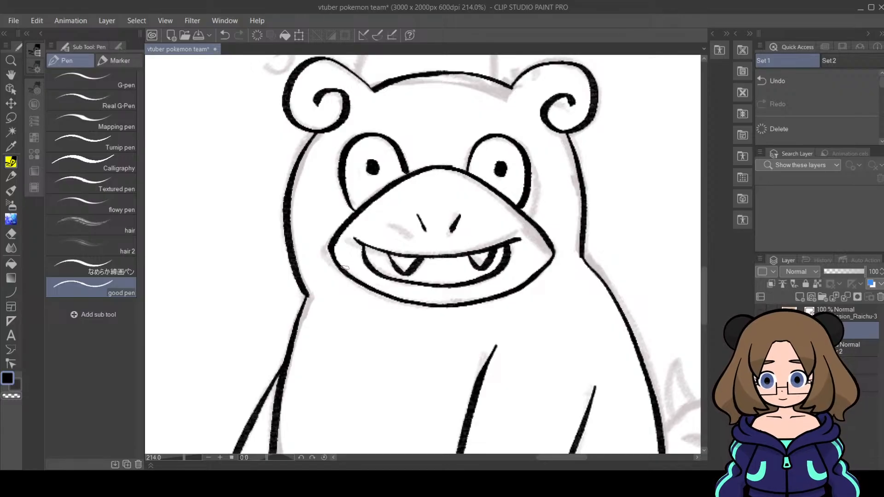
pyautogui.click(183, 455)
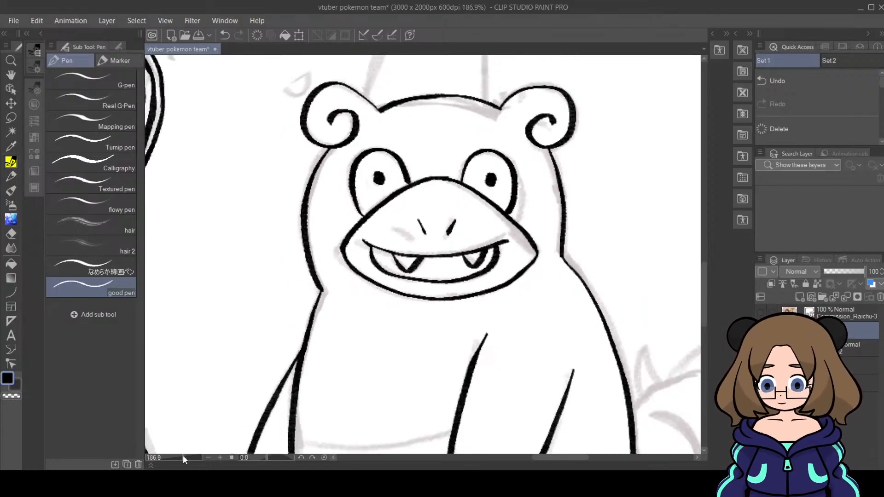
pyautogui.moveTo(183, 455); pyautogui.dragTo(175, 456)
pyautogui.moveTo(703, 288); pyautogui.dragTo(703, 301)
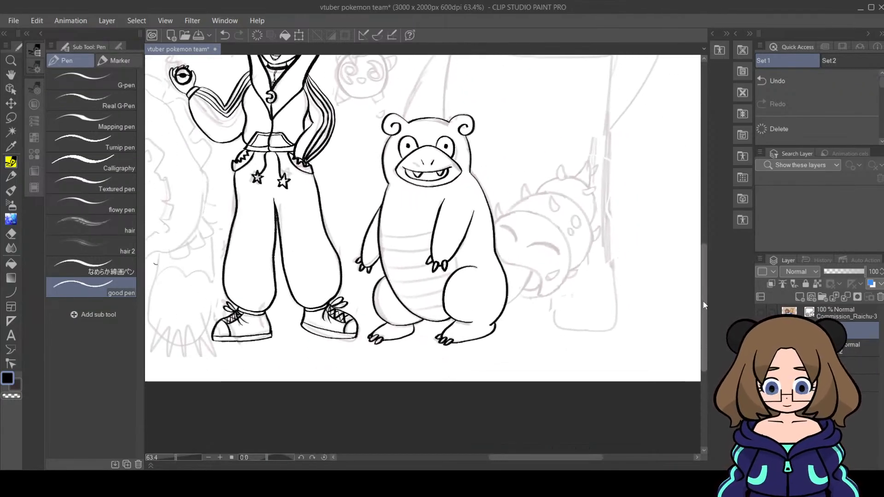
pyautogui.moveTo(176, 457); pyautogui.dragTo(182, 462)
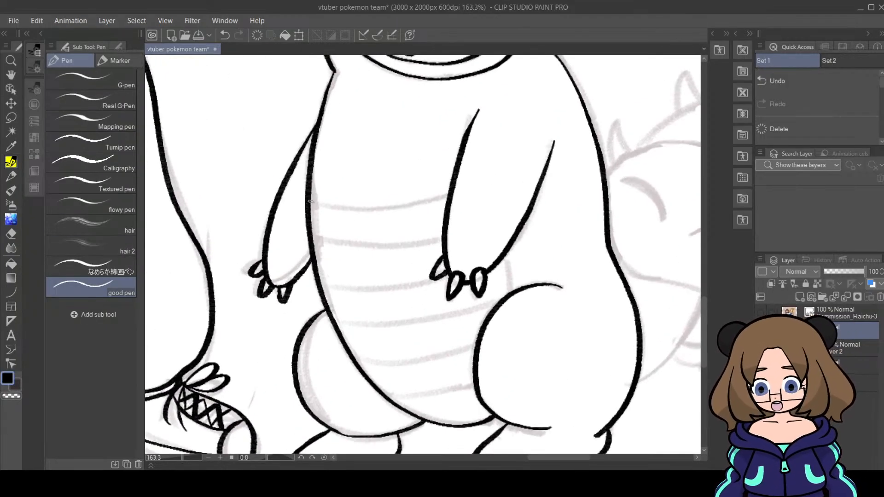
pyautogui.moveTo(370, 207); pyautogui.dragTo(447, 194)
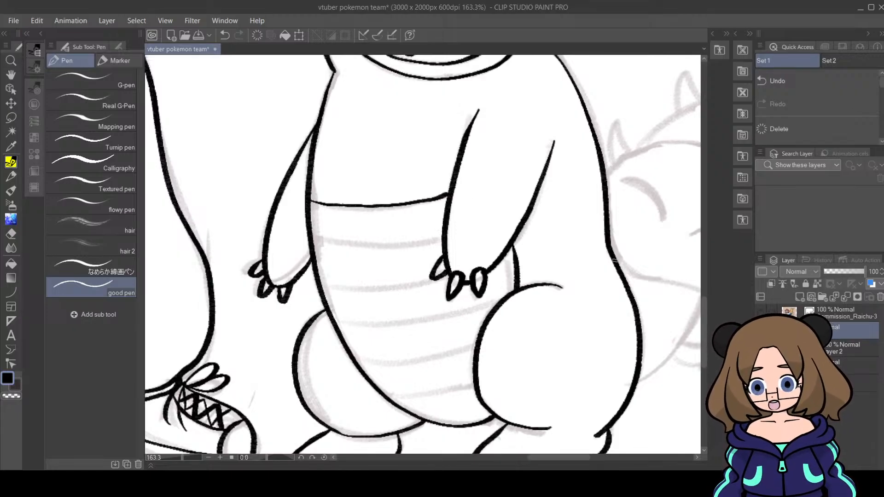
pyautogui.moveTo(315, 238)
pyautogui.mouseDown()
pyautogui.moveTo(374, 248)
pyautogui.moveTo(445, 234)
pyautogui.mouseUp()
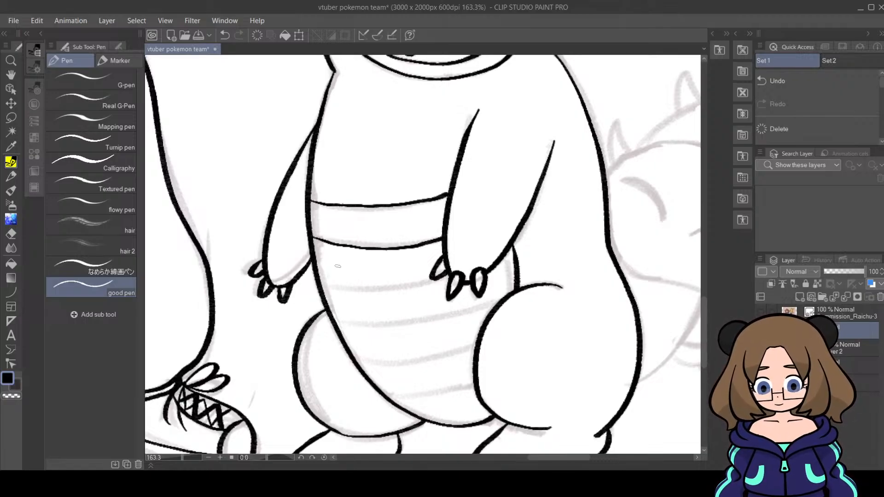
pyautogui.hotkey('ctrl', 'z')
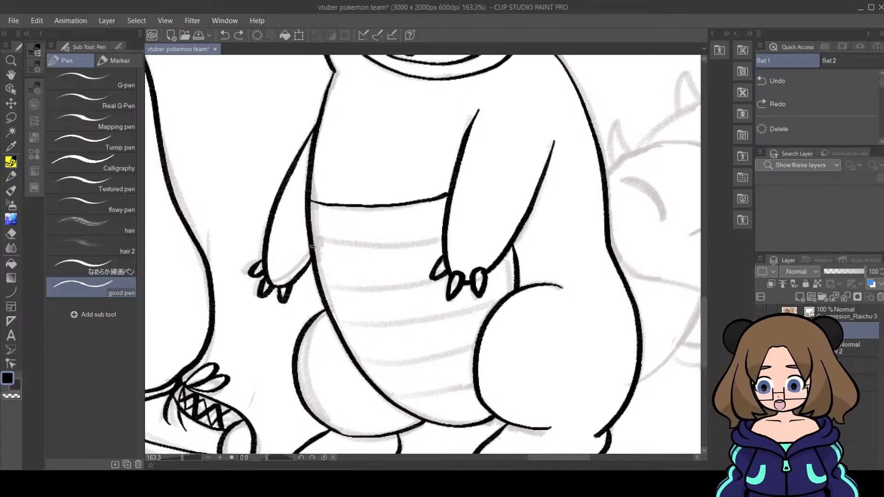
pyautogui.moveTo(312, 247); pyautogui.dragTo(359, 250)
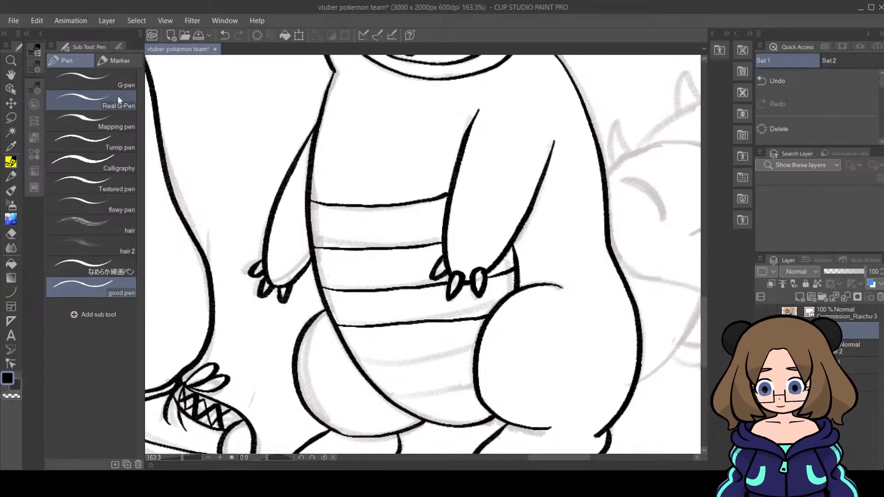
# Step: Redraw the fourth curved stripe across Slowbro's belly and ink the two remaining stripes below it, following the sketch
pyautogui.hotkey('ctrl', 'z')
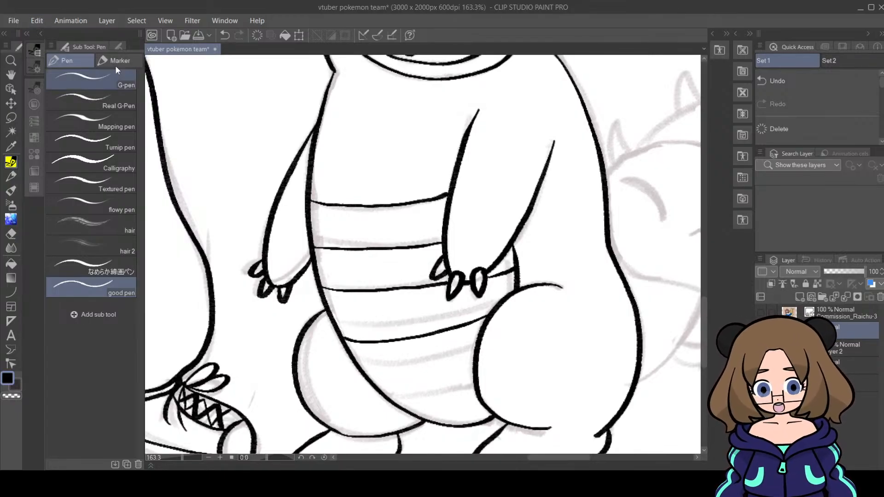
pyautogui.hotkey('ctrl', 'z')
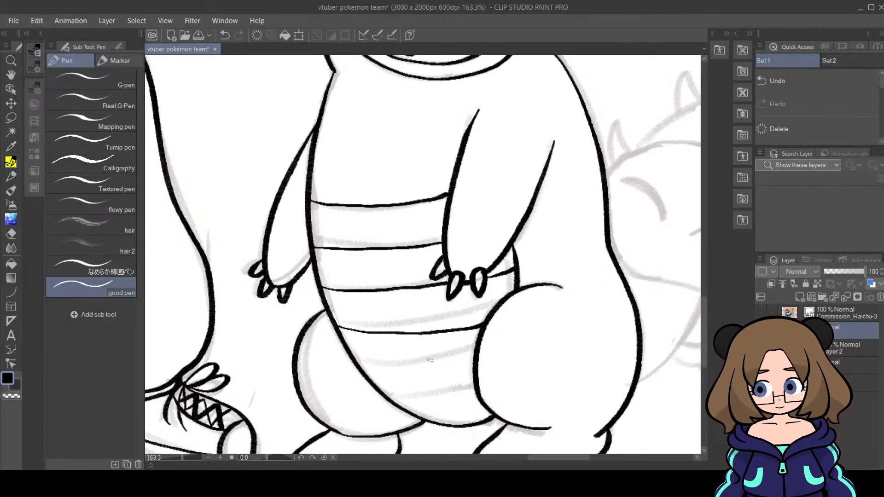
pyautogui.hotkey('ctrl', 'z')
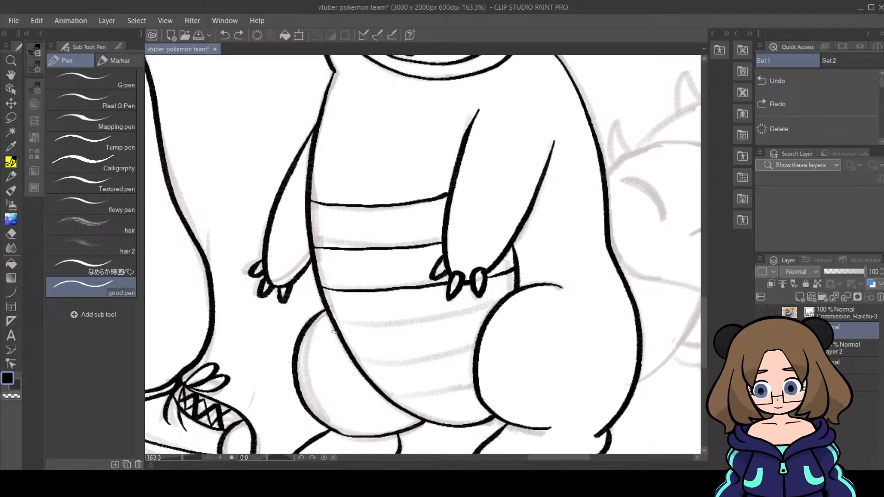
pyautogui.hotkey('ctrl', 'z')
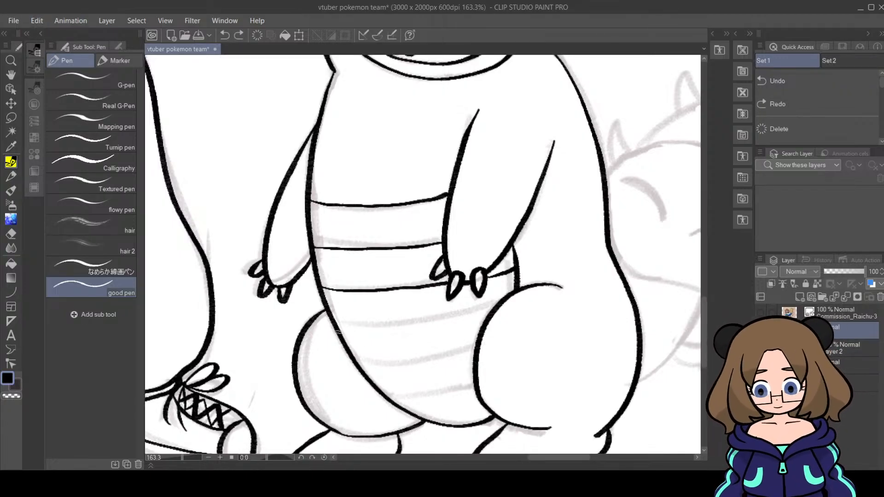
pyautogui.moveTo(366, 332)
pyautogui.mouseDown()
pyautogui.moveTo(482, 325)
pyautogui.moveTo(343, 338)
pyautogui.mouseUp()
pyautogui.hotkey('ctrl', 'z')
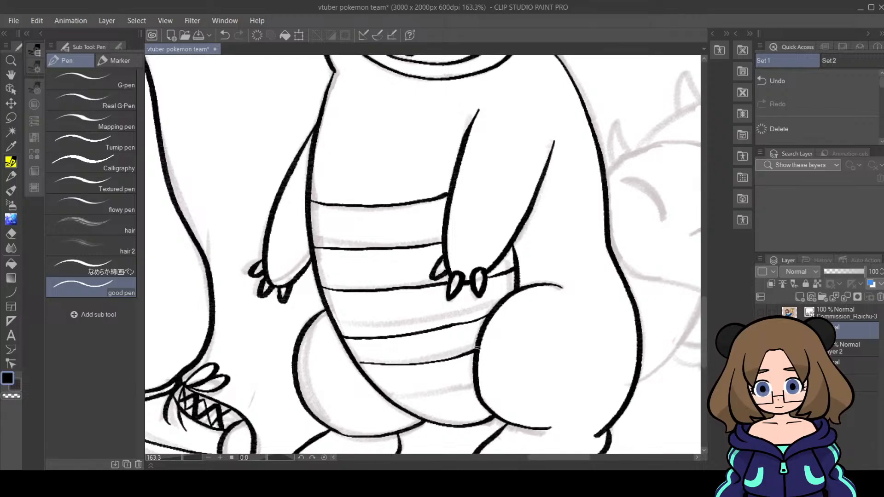
pyautogui.hotkey('ctrl', 'z')
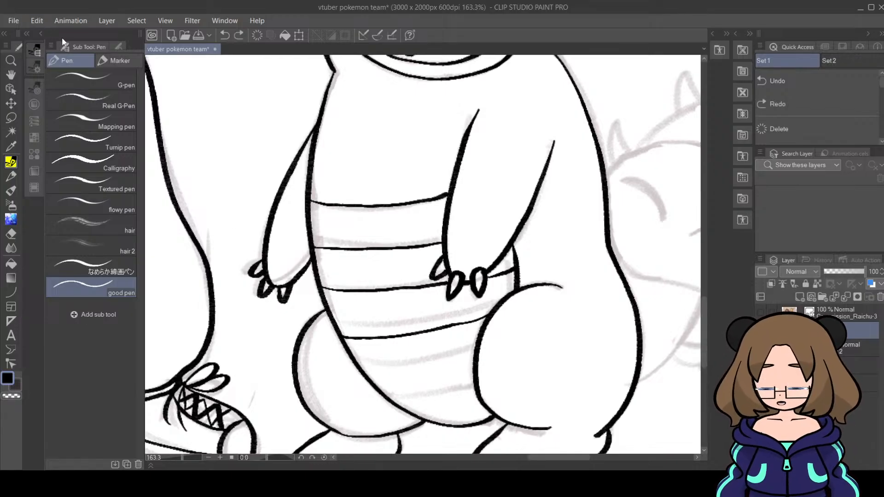
pyautogui.moveTo(458, 362); pyautogui.dragTo(474, 354)
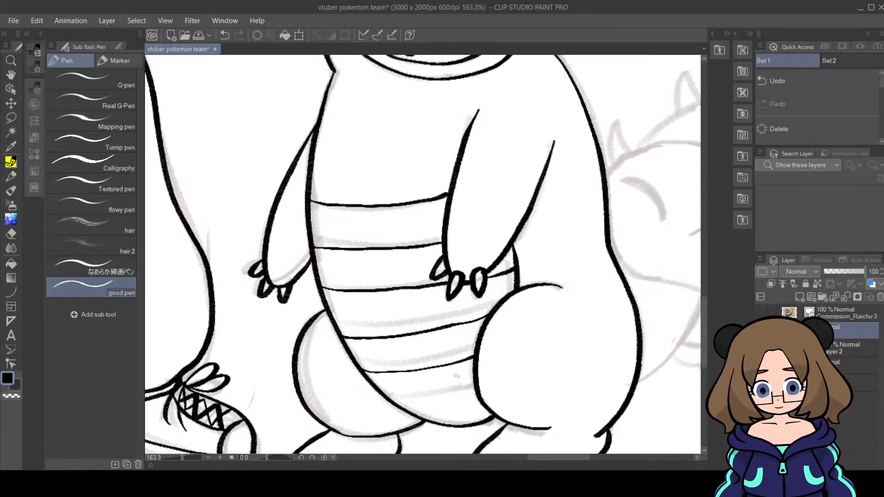
pyautogui.moveTo(450, 398); pyautogui.dragTo(477, 390)
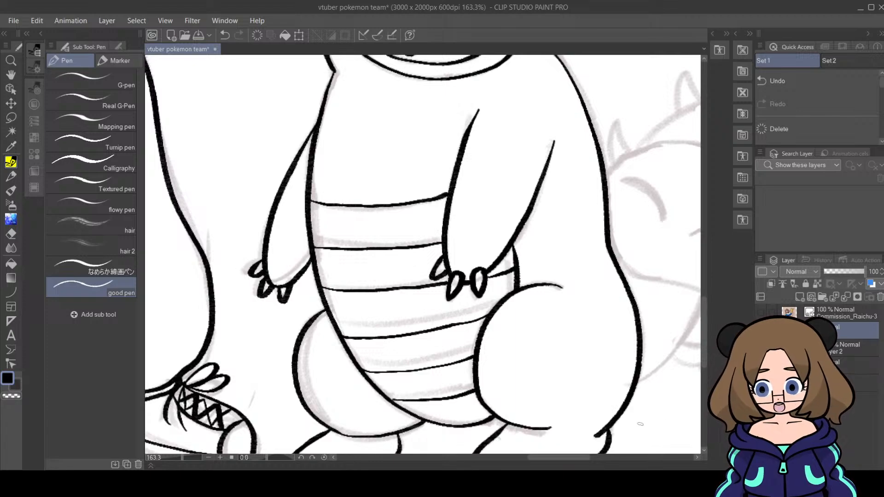
# Step: Ink the rounded front section of the shell on Slowbro's tail, its hooked mouth edge, the tail line and the small curves inside the mouth
pyautogui.moveTo(181, 458); pyautogui.dragTo(176, 454)
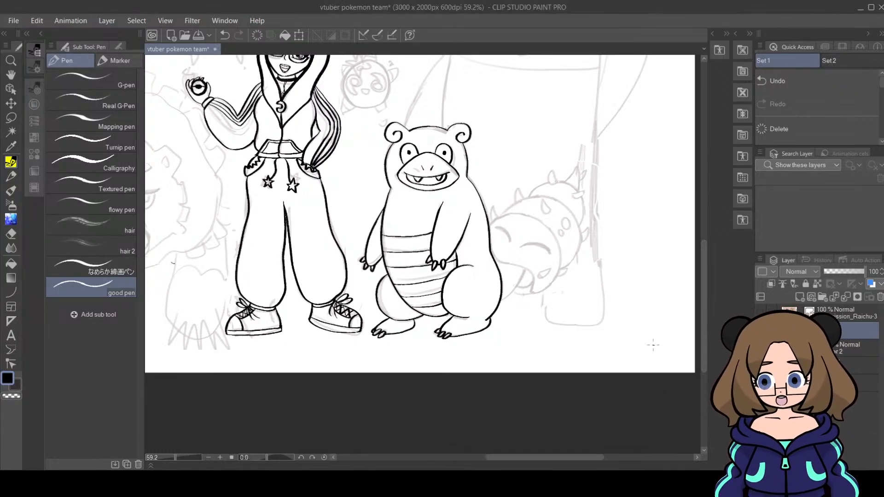
pyautogui.scroll(2, 706, 293)
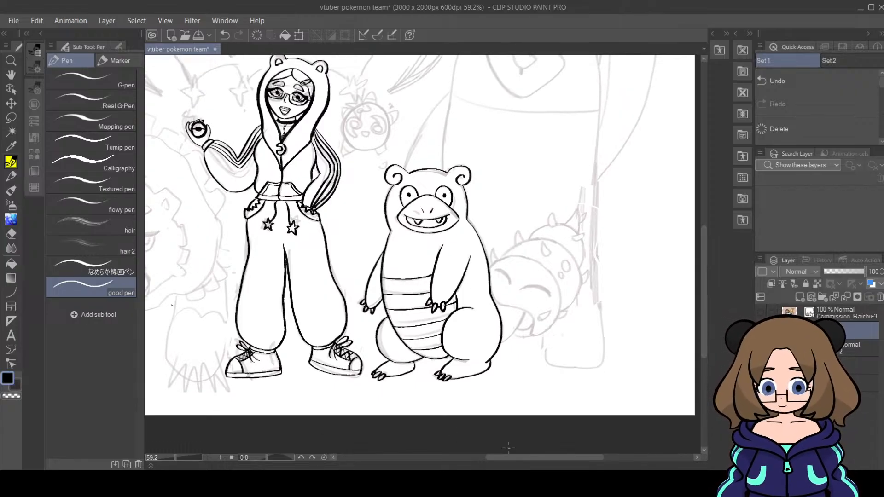
pyautogui.moveTo(509, 458); pyautogui.dragTo(543, 458)
pyautogui.moveTo(175, 458); pyautogui.dragTo(189, 456)
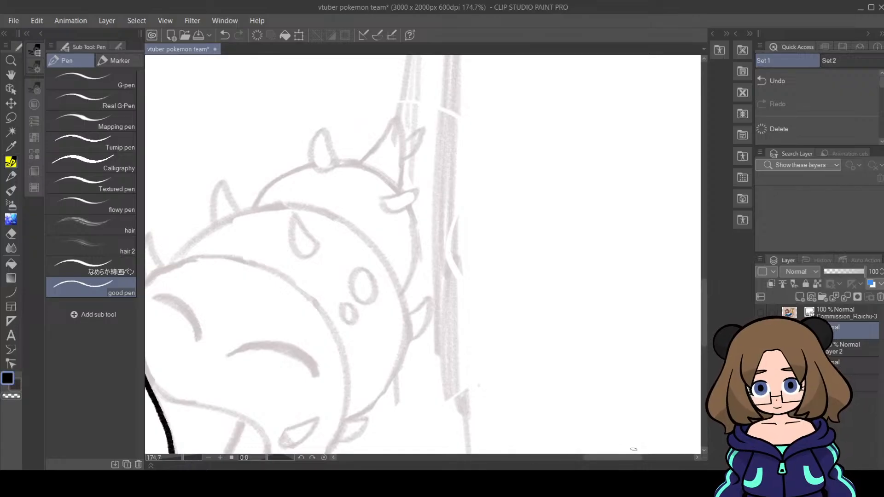
pyautogui.moveTo(629, 457); pyautogui.dragTo(608, 458)
pyautogui.moveTo(707, 304); pyautogui.dragTo(704, 320)
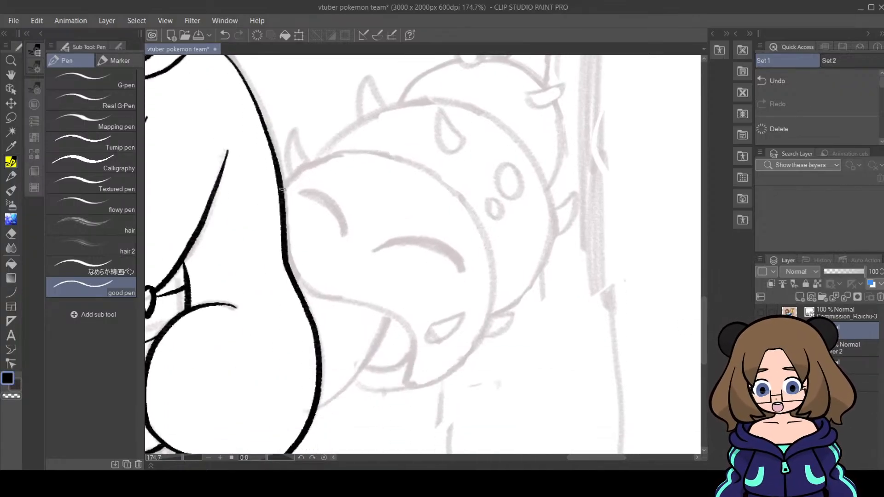
pyautogui.moveTo(283, 186)
pyautogui.mouseDown()
pyautogui.moveTo(357, 153)
pyautogui.moveTo(397, 160)
pyautogui.moveTo(444, 188)
pyautogui.moveTo(473, 225)
pyautogui.moveTo(489, 255)
pyautogui.moveTo(487, 326)
pyautogui.moveTo(421, 387)
pyautogui.mouseUp()
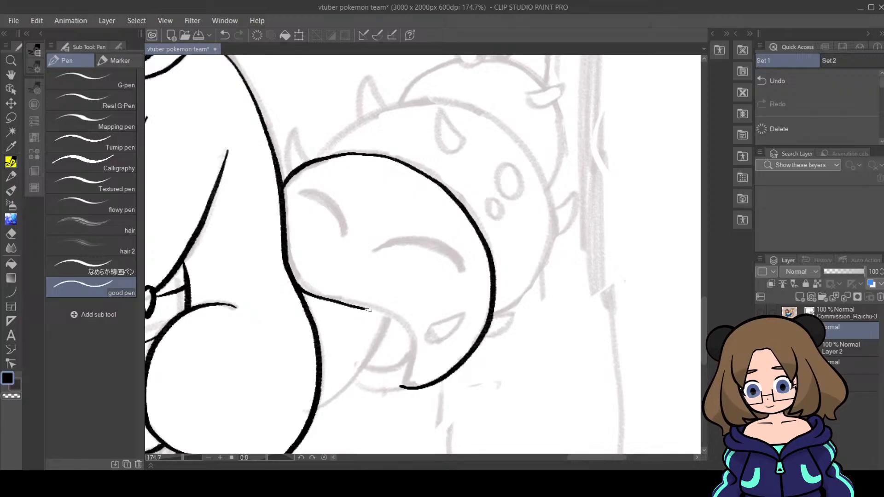
pyautogui.moveTo(368, 310)
pyautogui.mouseDown()
pyautogui.moveTo(407, 332)
pyautogui.moveTo(409, 373)
pyautogui.mouseUp()
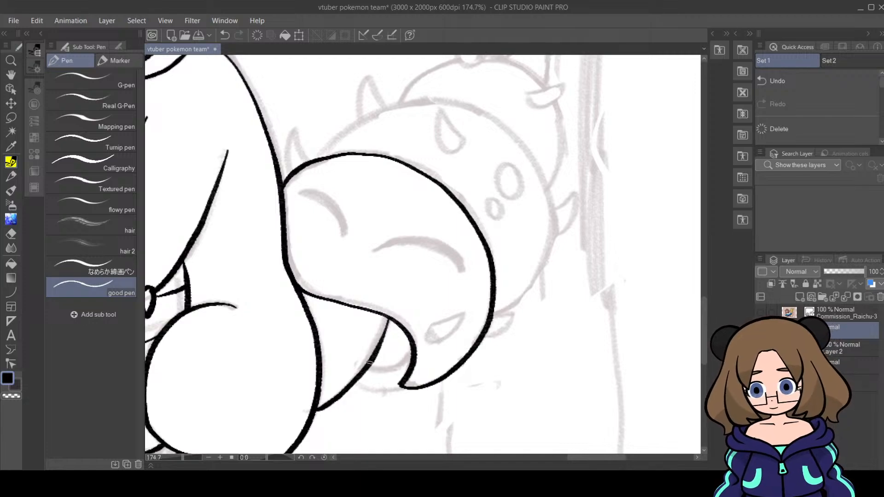
pyautogui.moveTo(371, 367); pyautogui.dragTo(391, 367)
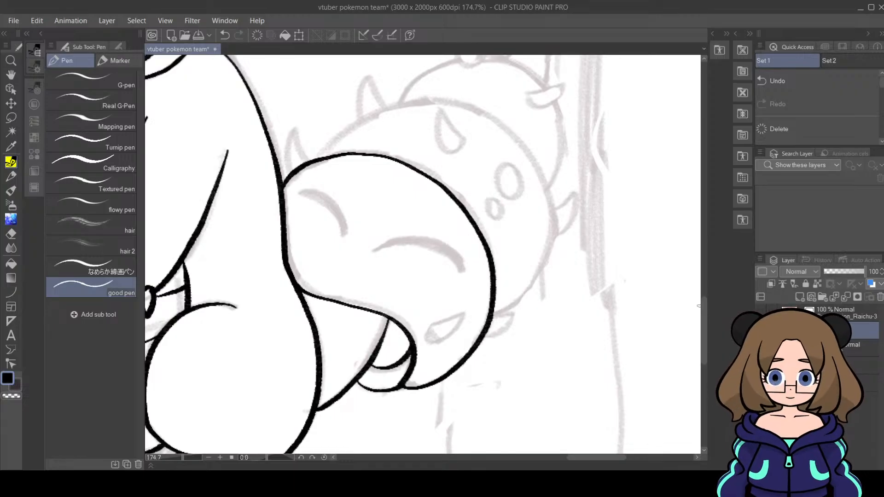
# Step: Ink the shell's middle band behind the front section and four curved spikes along the shell's outer edge
pyautogui.scroll(4, 334, 272)
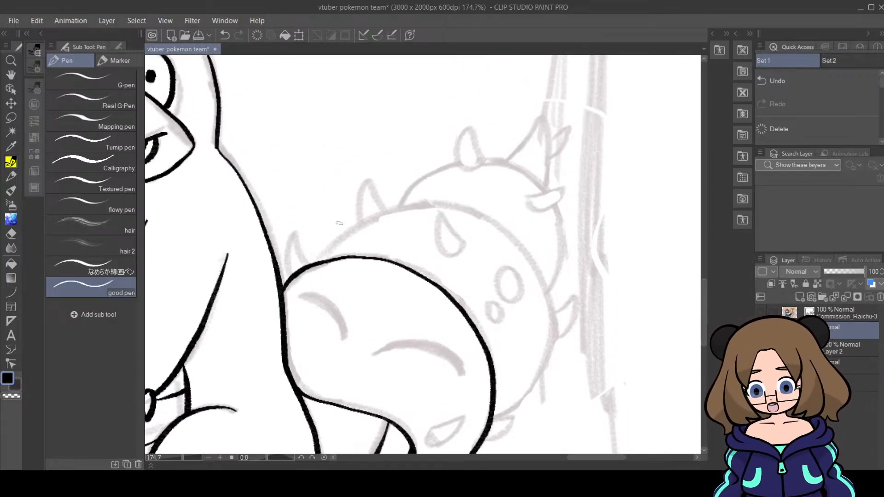
pyautogui.moveTo(324, 260)
pyautogui.mouseDown()
pyautogui.moveTo(349, 232)
pyautogui.moveTo(399, 209)
pyautogui.moveTo(450, 205)
pyautogui.moveTo(492, 217)
pyautogui.moveTo(525, 242)
pyautogui.moveTo(548, 293)
pyautogui.moveTo(549, 323)
pyautogui.moveTo(542, 360)
pyautogui.moveTo(505, 410)
pyautogui.mouseUp()
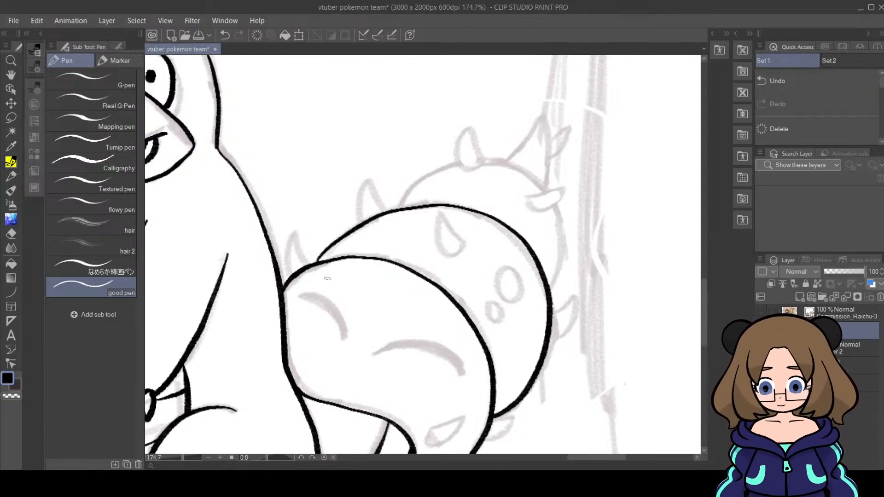
pyautogui.moveTo(284, 277); pyautogui.dragTo(291, 234)
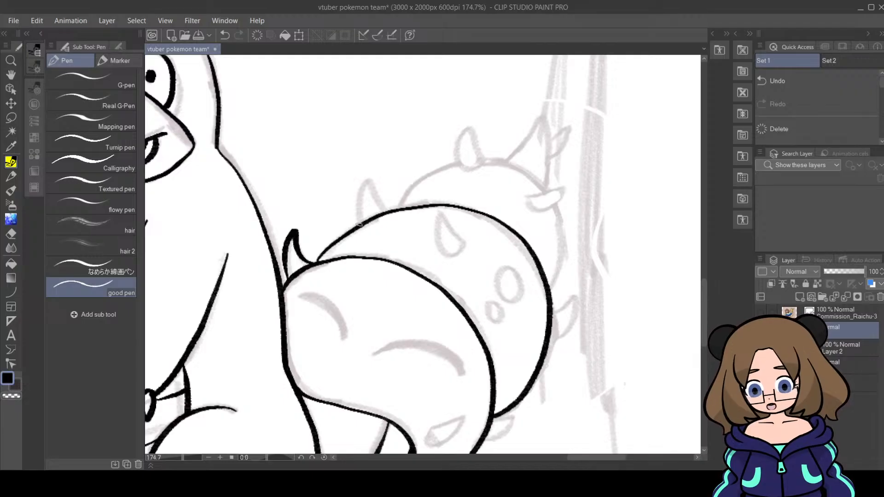
pyautogui.moveTo(360, 224); pyautogui.dragTo(359, 196)
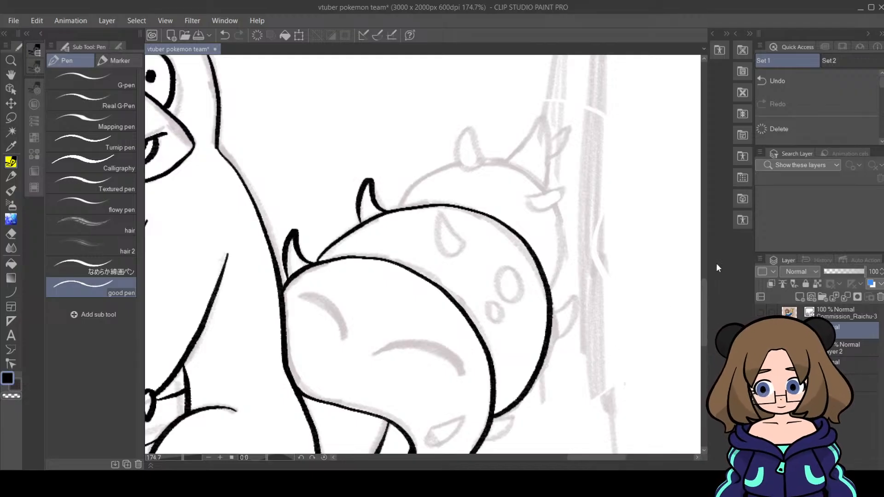
pyautogui.scroll(-3, 654, 278)
pyautogui.moveTo(549, 229); pyautogui.dragTo(577, 215)
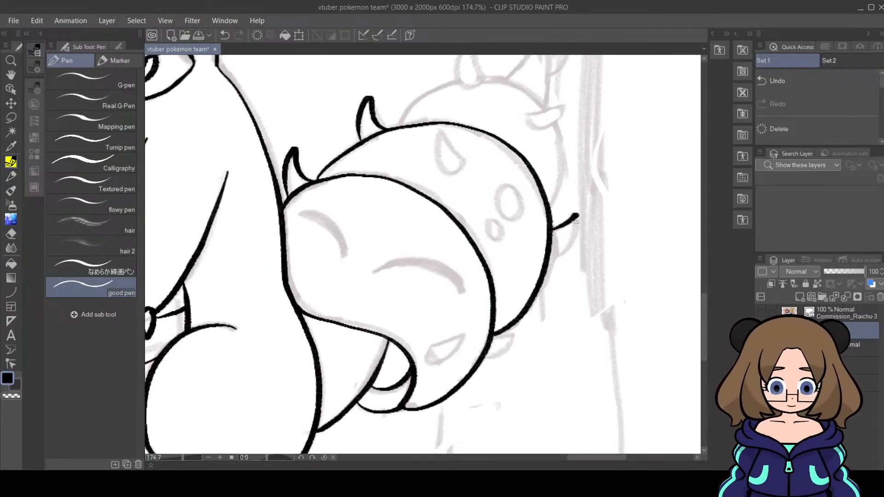
pyautogui.moveTo(494, 337); pyautogui.dragTo(520, 331)
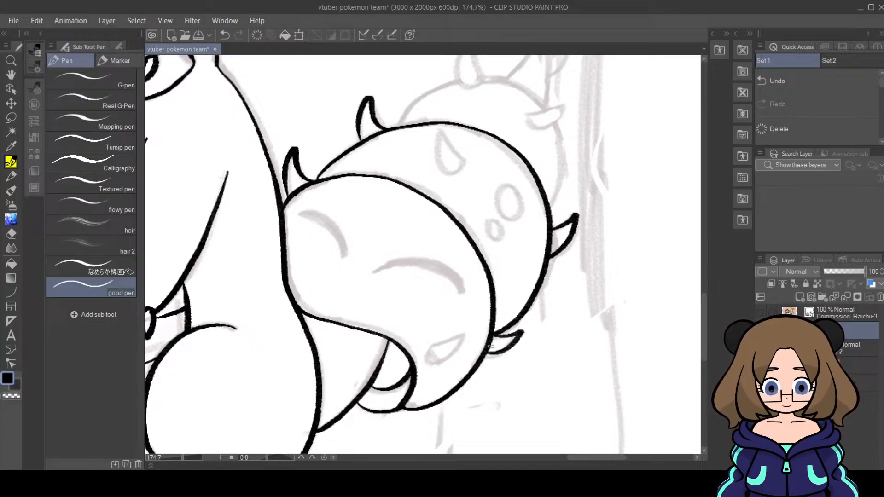
# Step: Ink the shell's surface details: a teardrop spike and two closed-eye arcs on the front section, plus a spike and two ovals on the middle band
pyautogui.moveTo(431, 345)
pyautogui.mouseDown()
pyautogui.moveTo(453, 338)
pyautogui.moveTo(449, 356)
pyautogui.mouseUp()
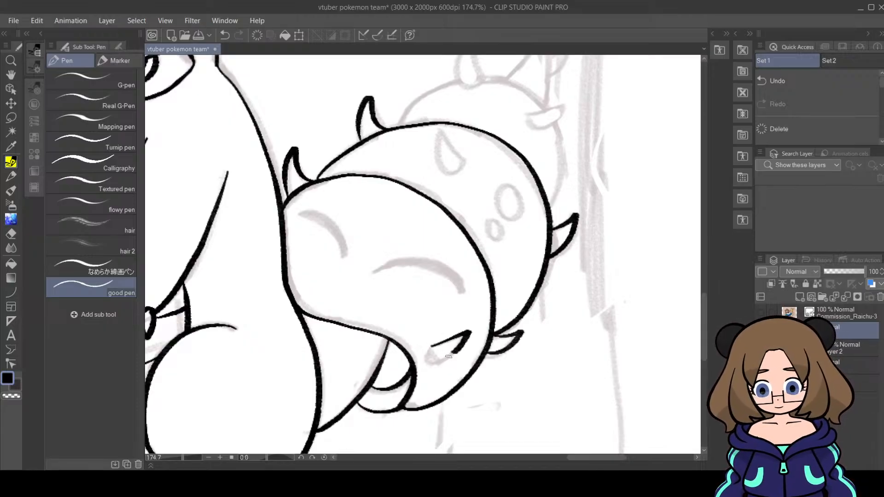
pyautogui.hotkey('ctrl', 'z')
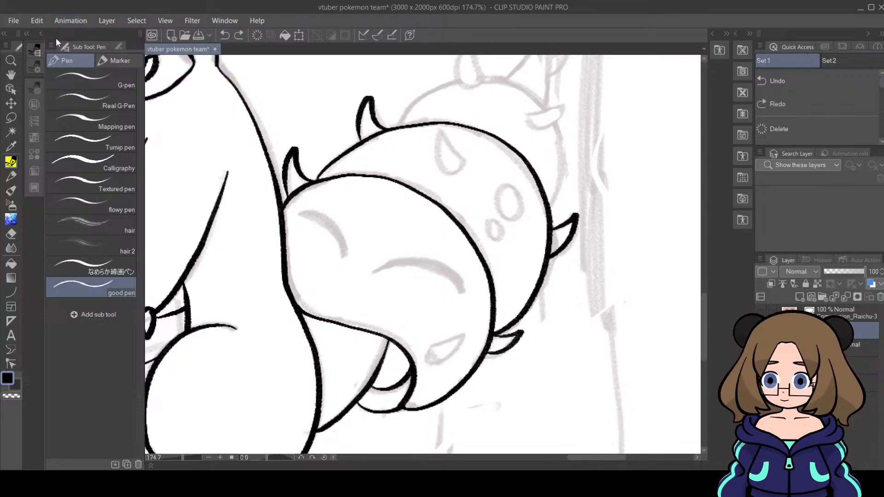
pyautogui.moveTo(430, 345)
pyautogui.mouseDown()
pyautogui.moveTo(455, 337)
pyautogui.moveTo(456, 350)
pyautogui.moveTo(429, 360)
pyautogui.mouseUp()
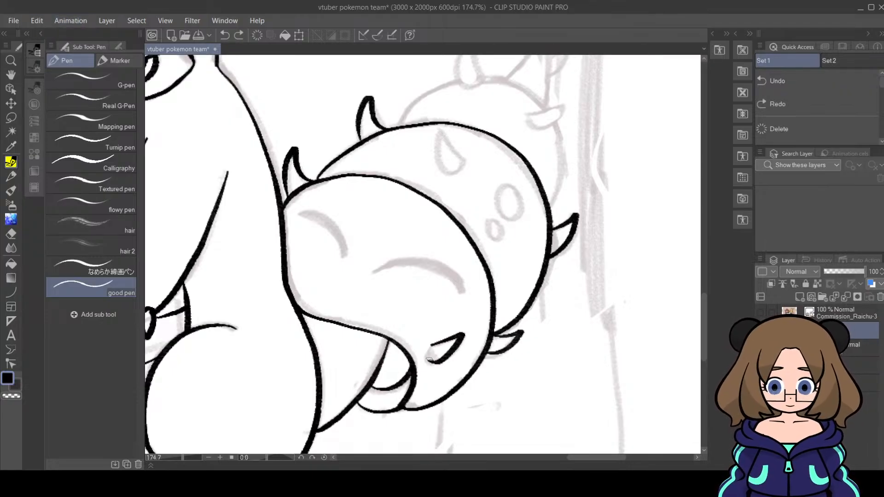
pyautogui.moveTo(300, 212)
pyautogui.mouseDown()
pyautogui.moveTo(325, 220)
pyautogui.moveTo(345, 257)
pyautogui.mouseUp()
pyautogui.moveTo(401, 260)
pyautogui.mouseDown()
pyautogui.moveTo(425, 263)
pyautogui.moveTo(458, 290)
pyautogui.mouseUp()
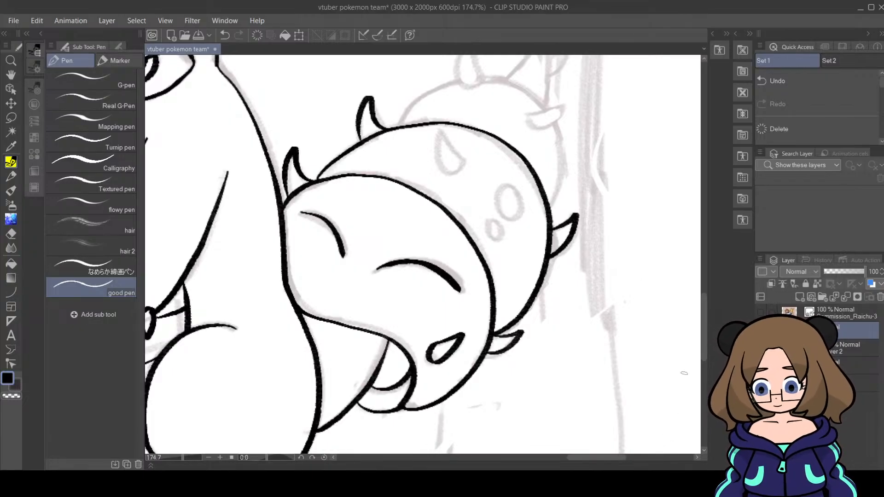
pyautogui.moveTo(703, 323); pyautogui.dragTo(709, 308)
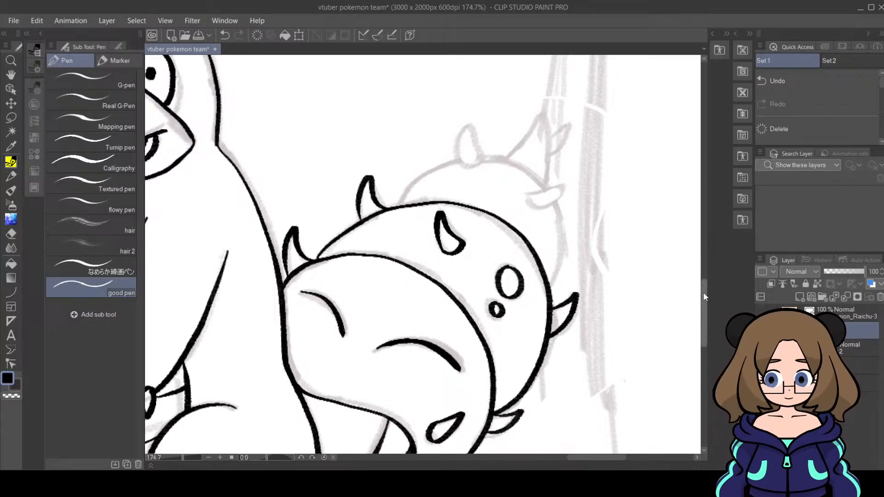
# Step: Ink the shell's rear section with its two spikes, and the pointed tip with a small spike beside it
pyautogui.moveTo(704, 297); pyautogui.dragTo(706, 272)
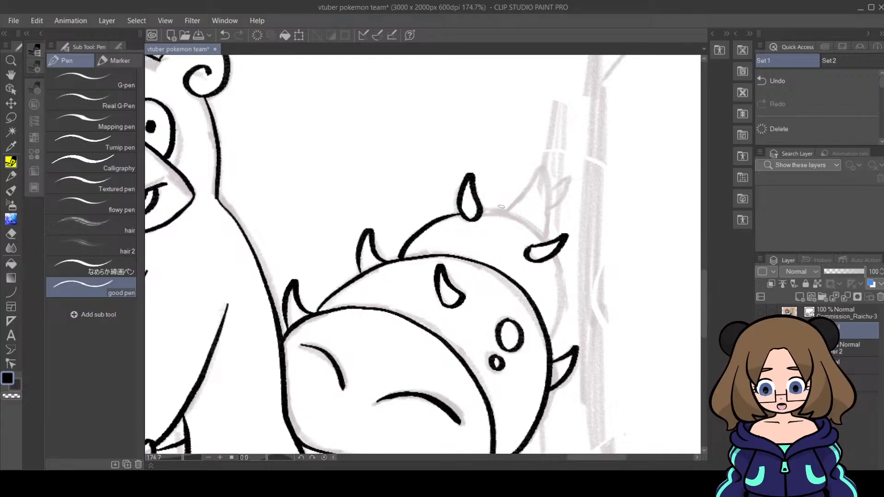
pyautogui.hotkey('ctrl', 'z')
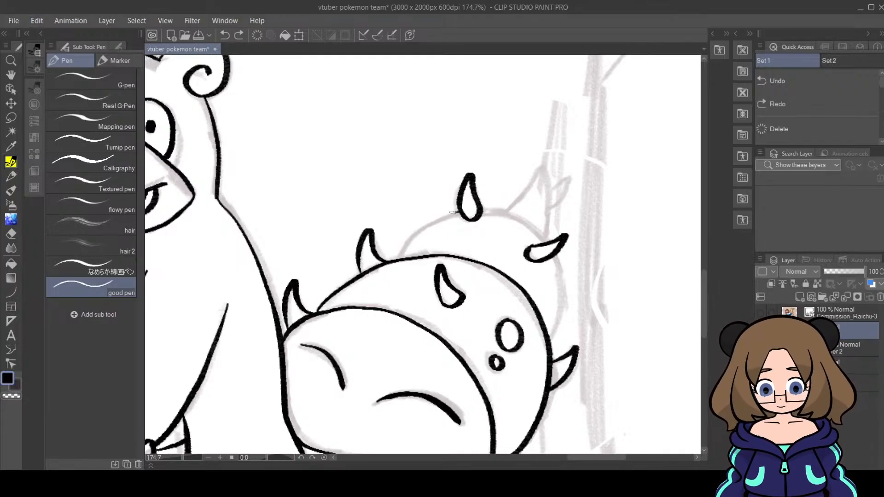
pyautogui.moveTo(451, 212); pyautogui.dragTo(401, 251)
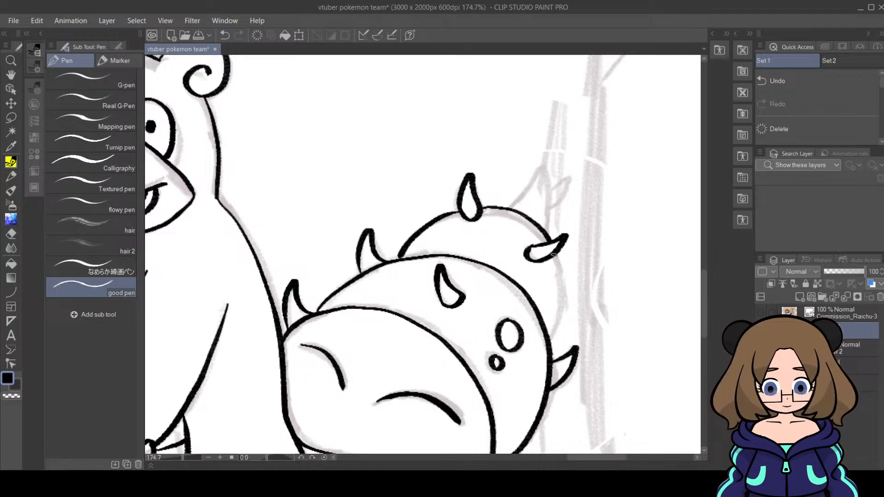
pyautogui.moveTo(553, 254); pyautogui.dragTo(565, 280)
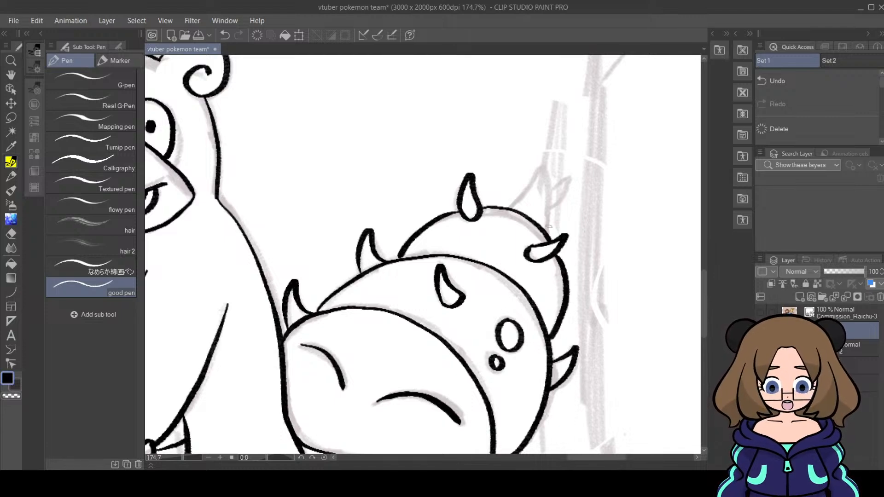
pyautogui.moveTo(509, 207)
pyautogui.mouseDown()
pyautogui.moveTo(538, 172)
pyautogui.moveTo(549, 188)
pyautogui.mouseUp()
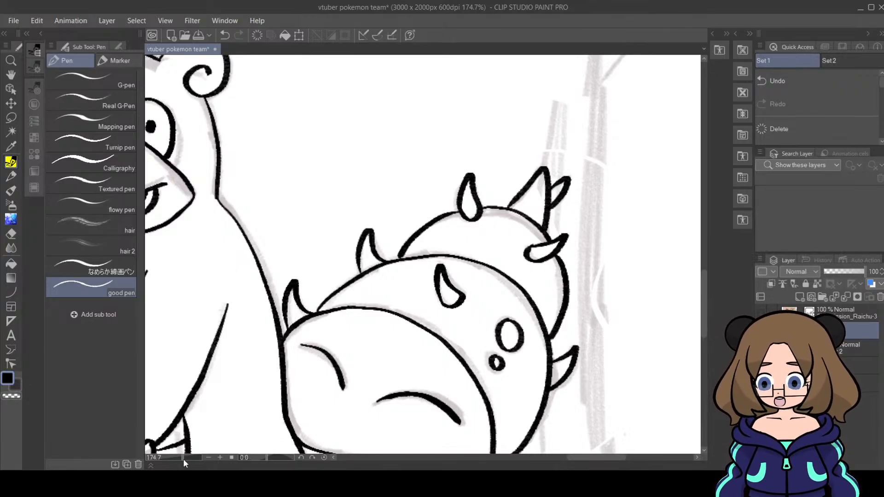
# Step: Ink the outer curve of the bear's lowered arm, from its shoulder down to Slowbro's ear
pyautogui.moveTo(183, 459); pyautogui.dragTo(174, 457)
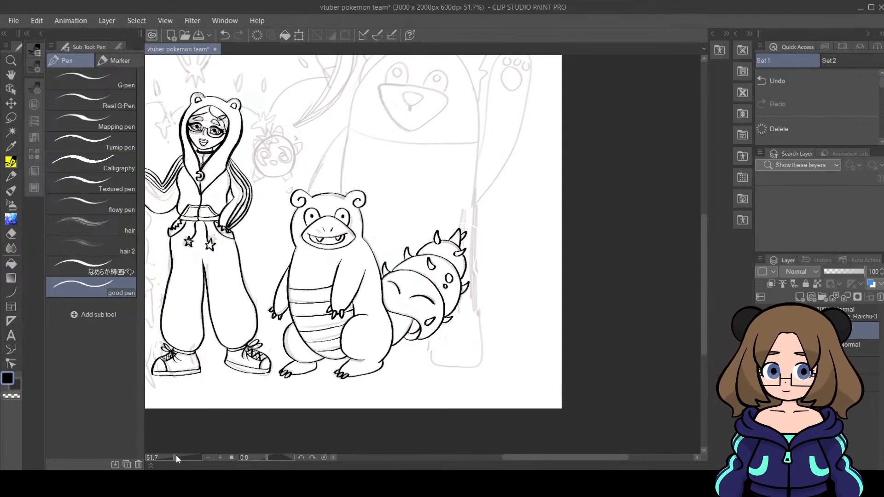
pyautogui.moveTo(701, 292); pyautogui.dragTo(703, 268)
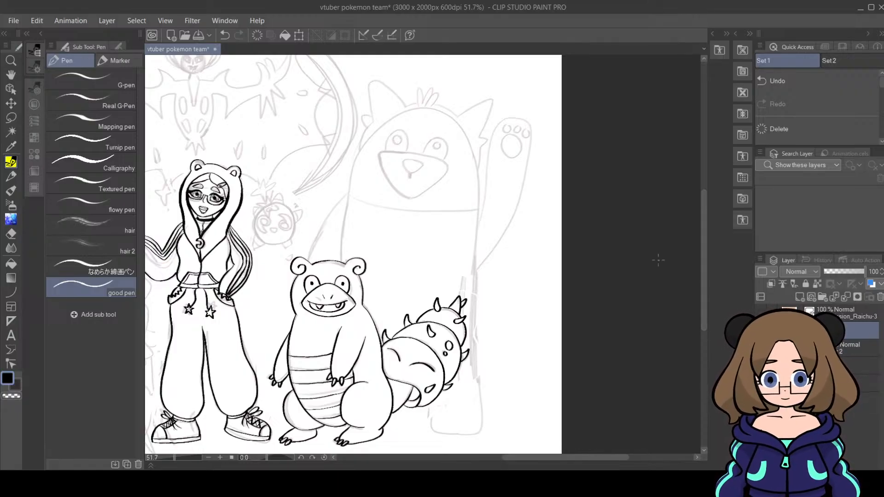
pyautogui.moveTo(580, 457)
pyautogui.mouseDown()
pyautogui.moveTo(509, 468)
pyautogui.moveTo(591, 458)
pyautogui.mouseUp()
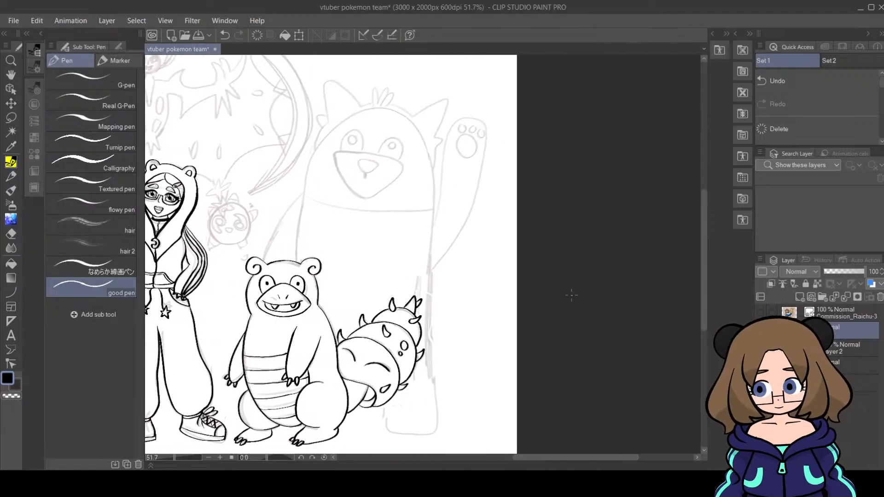
pyautogui.moveTo(171, 458); pyautogui.dragTo(183, 458)
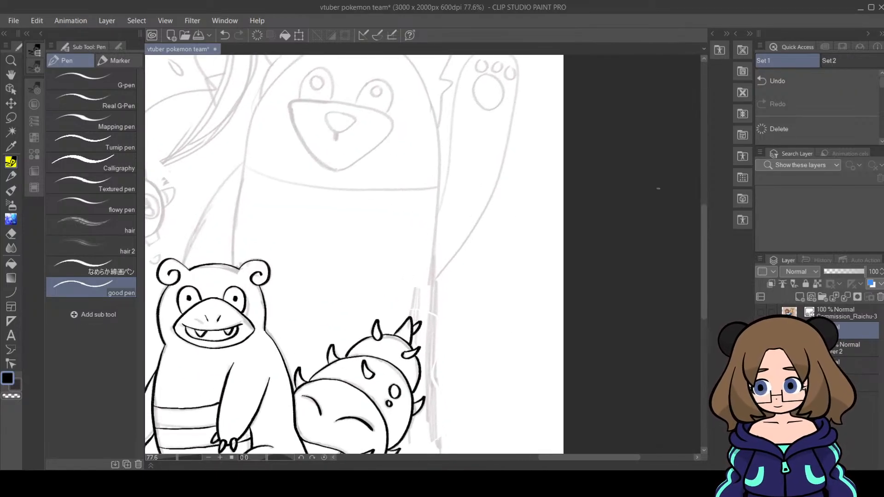
pyautogui.moveTo(703, 234); pyautogui.dragTo(702, 227)
pyautogui.moveTo(574, 459); pyautogui.dragTo(562, 459)
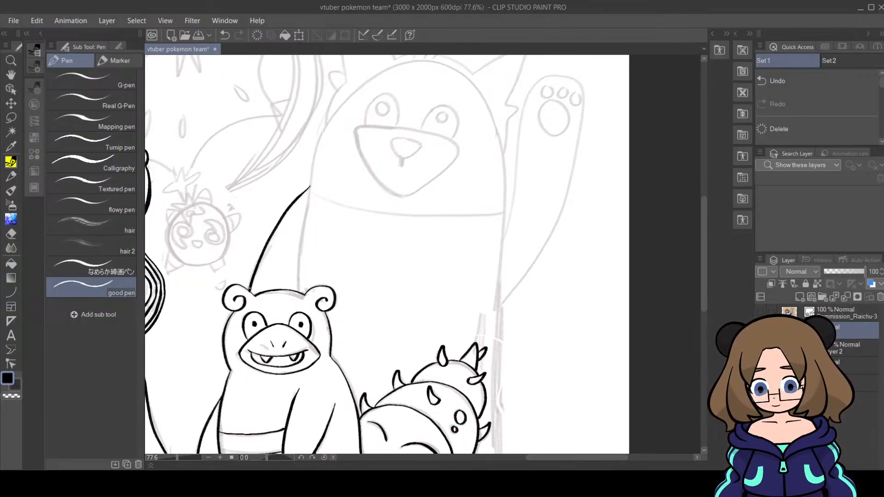
pyautogui.hotkey('ctrl', 'z')
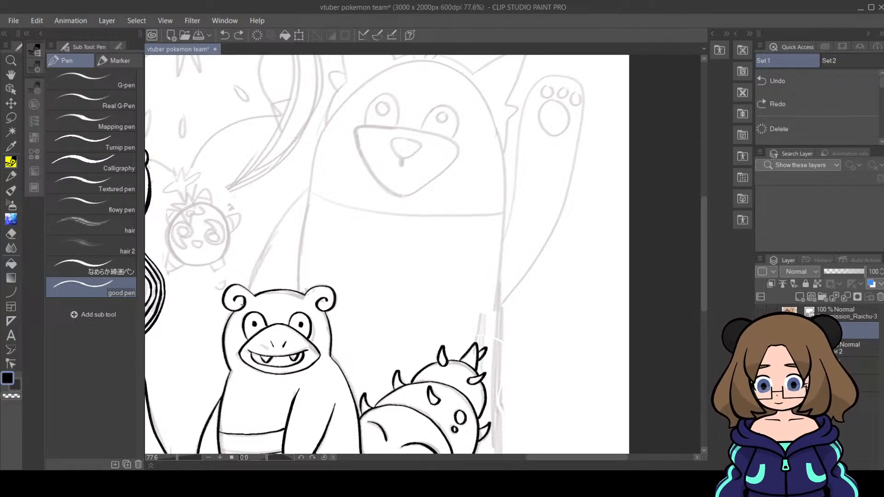
pyautogui.moveTo(310, 187); pyautogui.dragTo(261, 255)
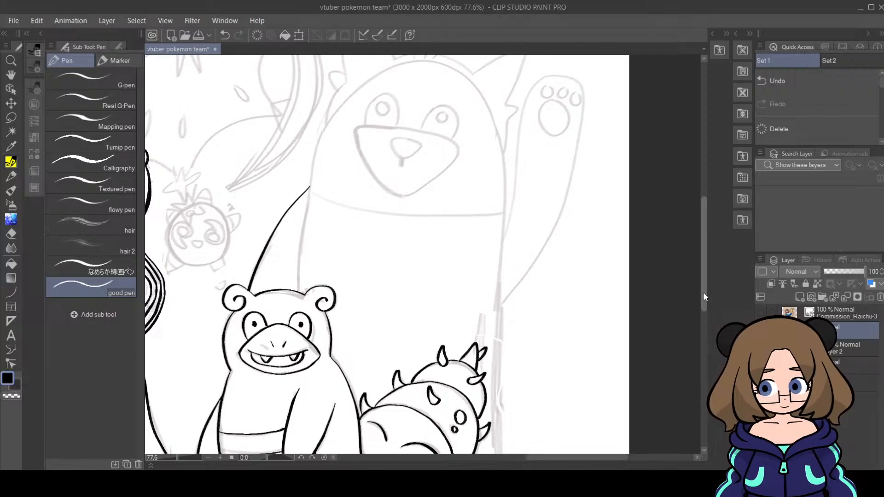
# Step: Ink the bear's long body edge beyond the tail shell and the rounded foot below the shell
pyautogui.moveTo(703, 292); pyautogui.dragTo(705, 274)
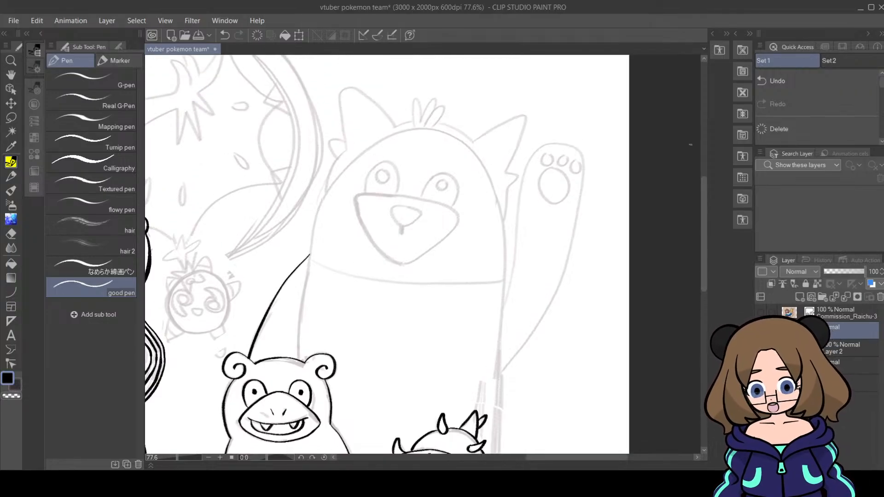
pyautogui.moveTo(702, 241); pyautogui.dragTo(698, 288)
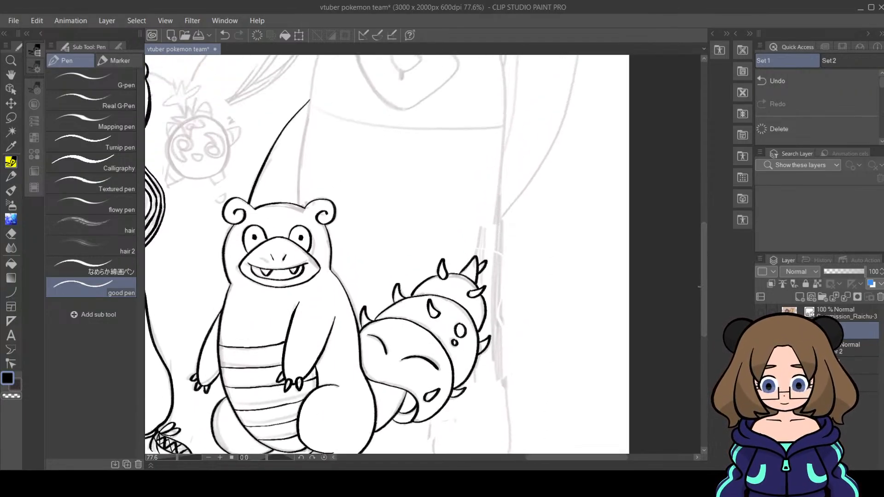
pyautogui.moveTo(505, 129); pyautogui.dragTo(503, 289)
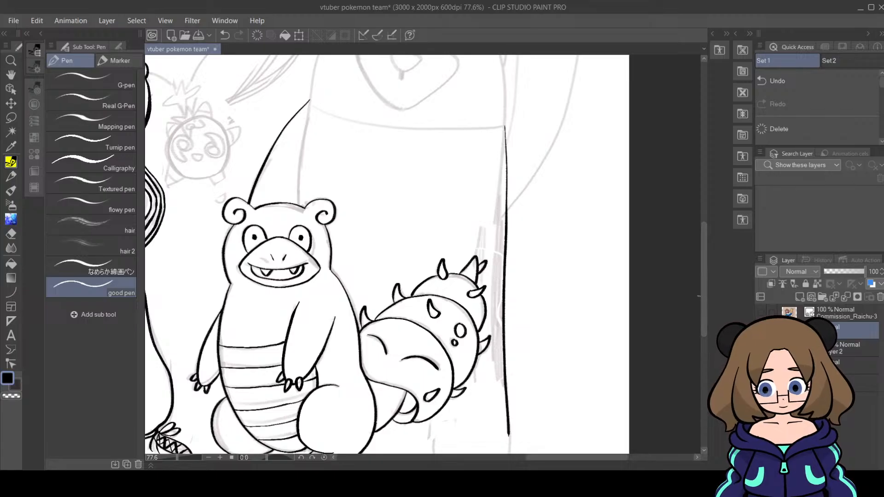
pyautogui.moveTo(703, 282); pyautogui.dragTo(706, 314)
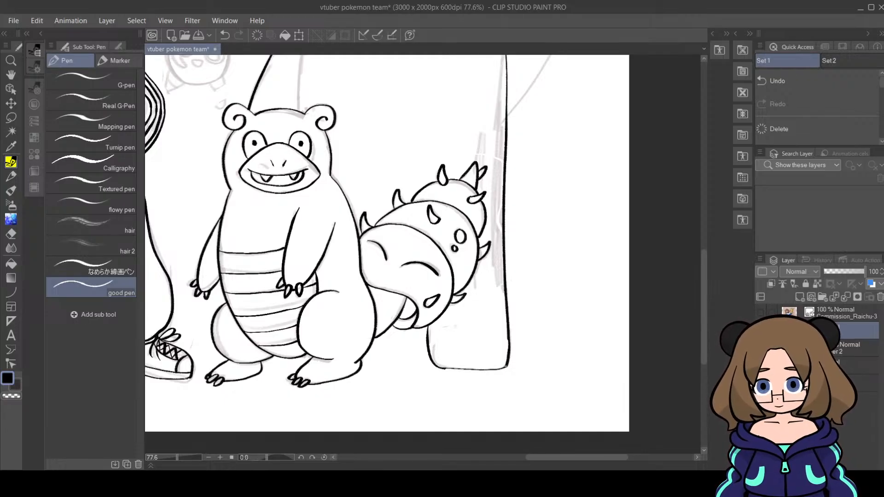
pyautogui.click(11, 233)
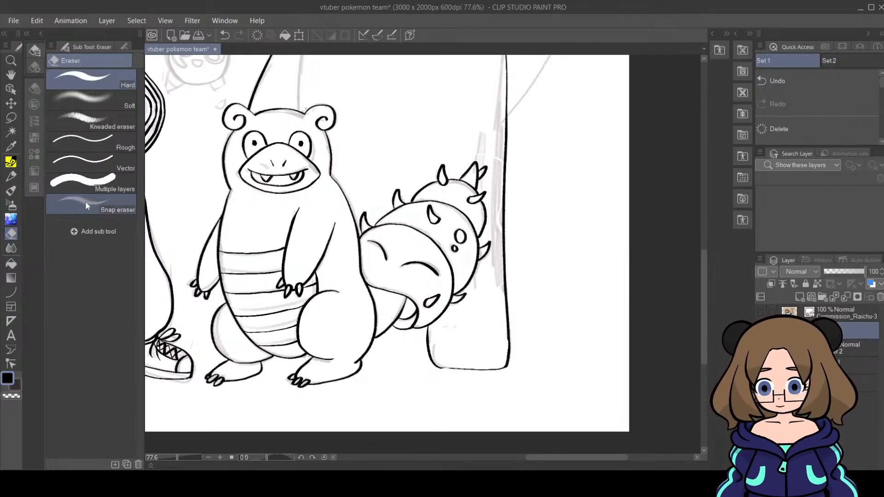
pyautogui.click(11, 177)
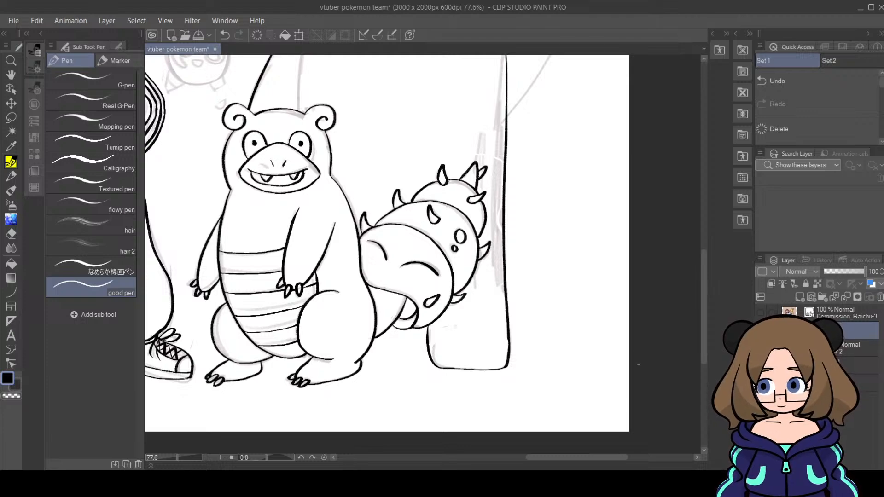
pyautogui.press('e')
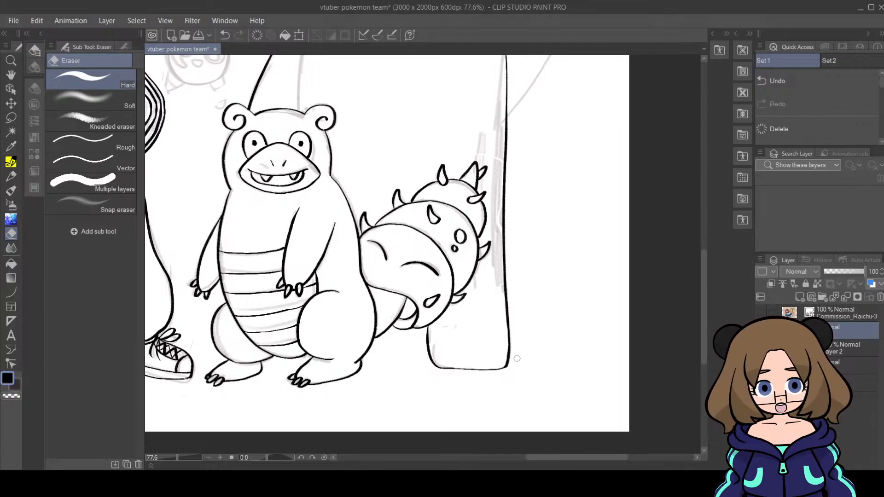
# Step: Ink the outline of the bear's raised arm, following the sketch around the rounded paw and back to the body
pyautogui.moveTo(703, 321); pyautogui.dragTo(711, 261)
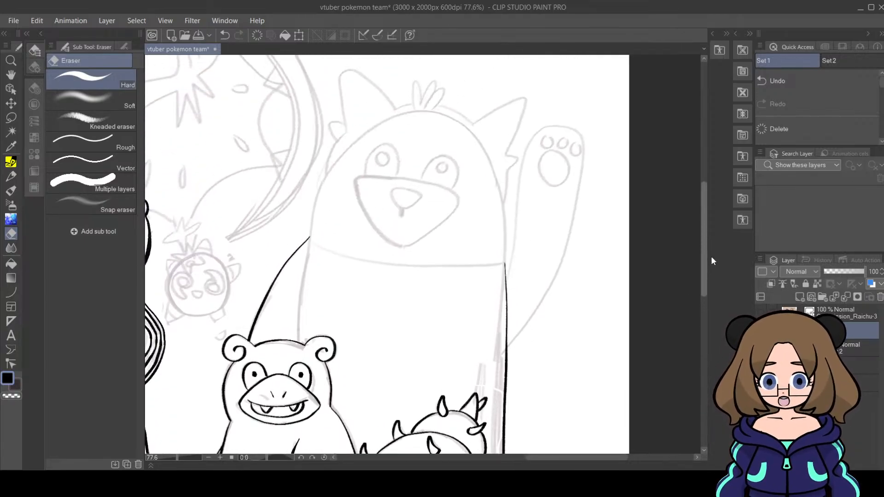
pyautogui.press('p')
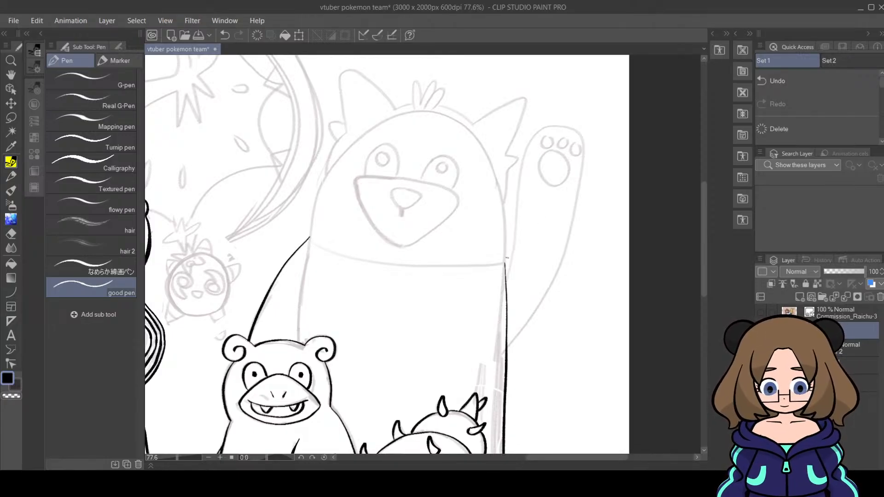
pyautogui.moveTo(523, 169); pyautogui.dragTo(536, 135)
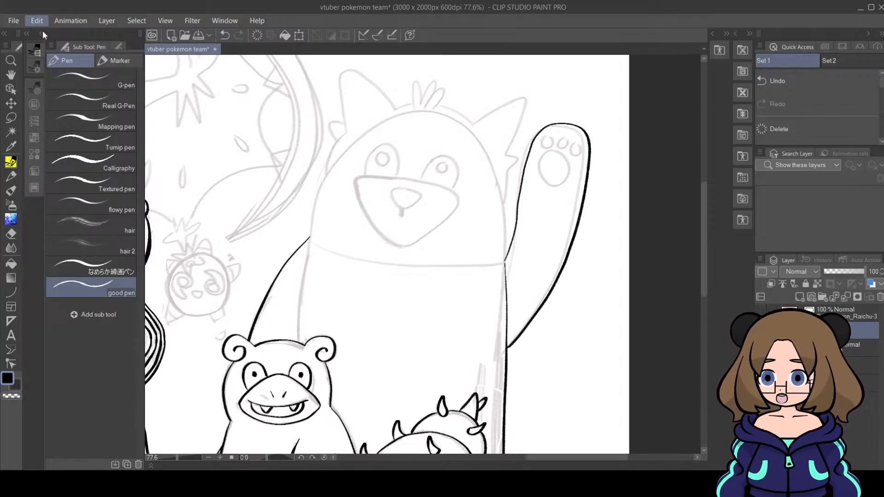
pyautogui.hotkey('ctrl', 'z')
pyautogui.moveTo(552, 125)
pyautogui.mouseDown()
pyautogui.moveTo(526, 151)
pyautogui.moveTo(517, 208)
pyautogui.mouseUp()
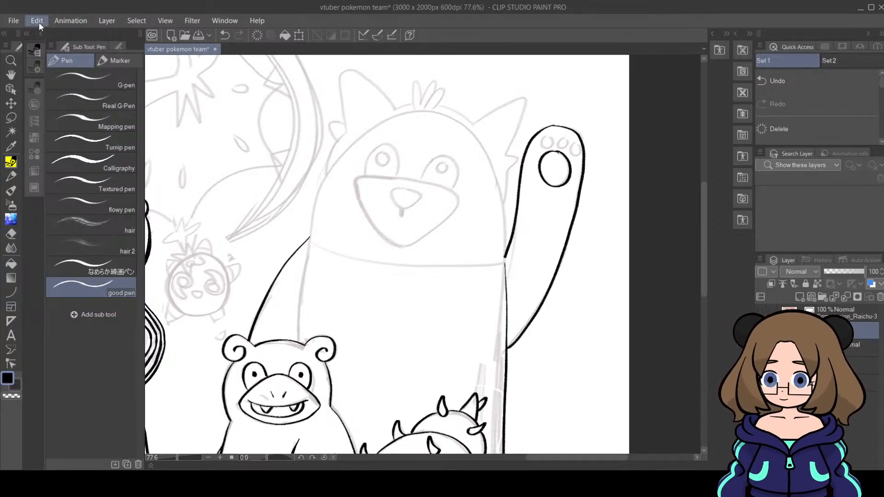
pyautogui.hotkey('ctrl', 'z')
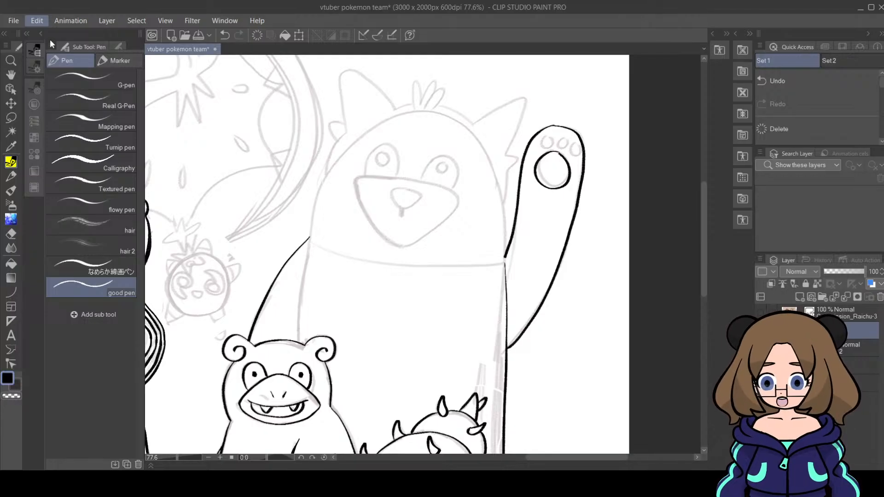
pyautogui.hotkey('ctrl', 'z')
pyautogui.moveTo(556, 152)
pyautogui.mouseDown()
pyautogui.moveTo(549, 186)
pyautogui.moveTo(570, 181)
pyautogui.moveTo(559, 153)
pyautogui.mouseUp()
pyautogui.hotkey('ctrl', 'z')
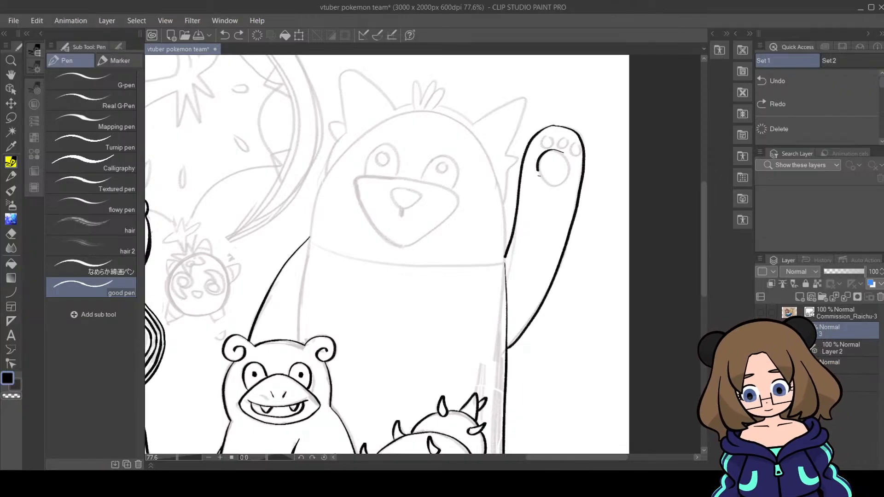
# Step: Ink the large round pad and the three small toe pads inside the bear's raised paw
pyautogui.moveTo(559, 152)
pyautogui.mouseDown()
pyautogui.moveTo(573, 166)
pyautogui.moveTo(547, 138)
pyautogui.moveTo(565, 141)
pyautogui.mouseUp()
pyautogui.hotkey('ctrl', 'z')
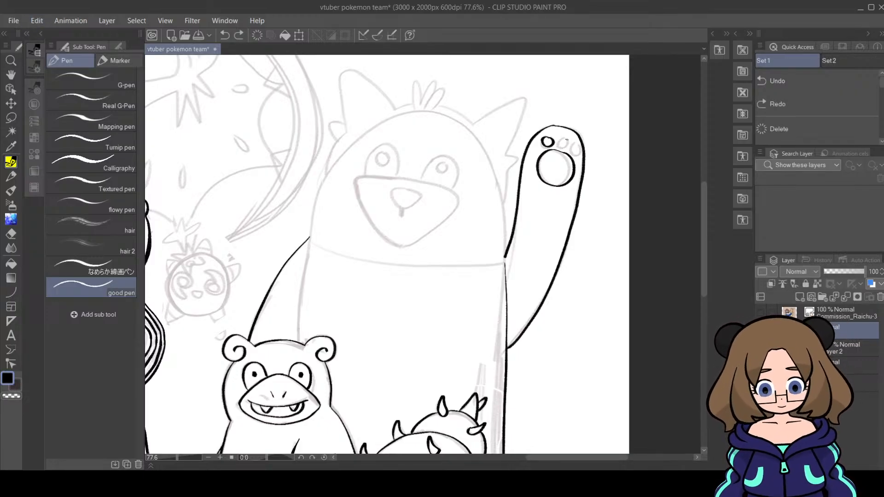
pyautogui.moveTo(564, 140); pyautogui.dragTo(576, 145)
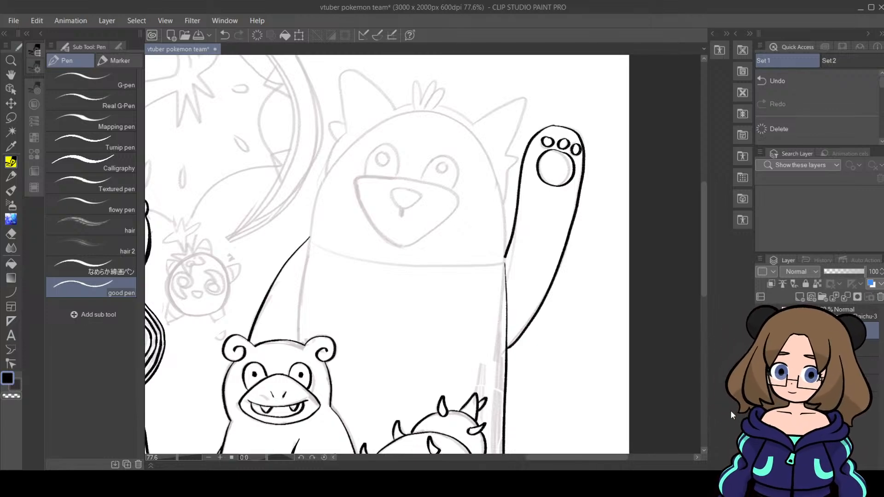
# Step: Lasso the paw pads, shift them slightly away from the paw's outer edge, and erase the stray mark beside the large pad
pyautogui.press('m')
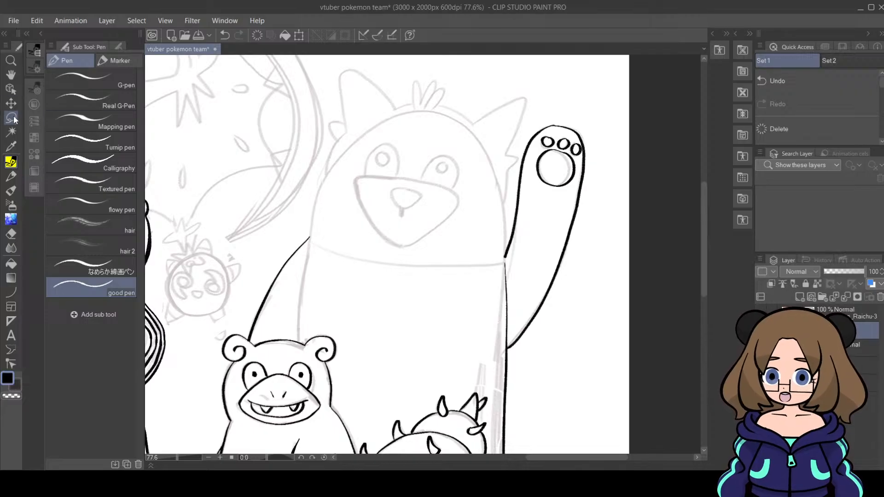
pyautogui.moveTo(547, 131)
pyautogui.mouseDown()
pyautogui.moveTo(584, 145)
pyautogui.moveTo(574, 178)
pyautogui.moveTo(545, 188)
pyautogui.moveTo(573, 187)
pyautogui.mouseUp()
pyautogui.click(596, 208)
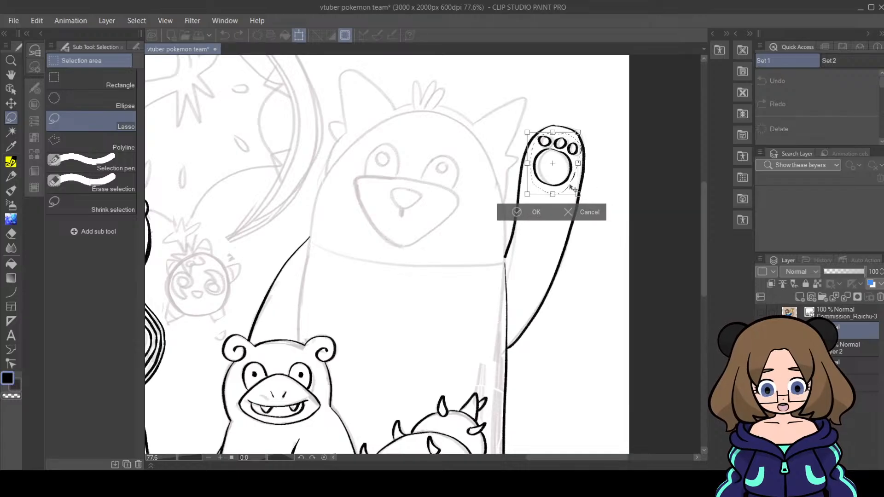
pyautogui.click(515, 212)
pyautogui.click(452, 214)
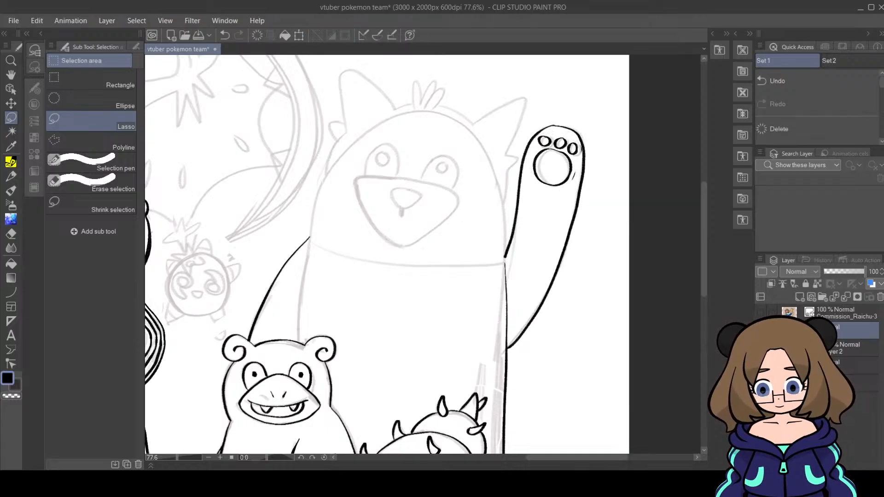
pyautogui.click(15, 233)
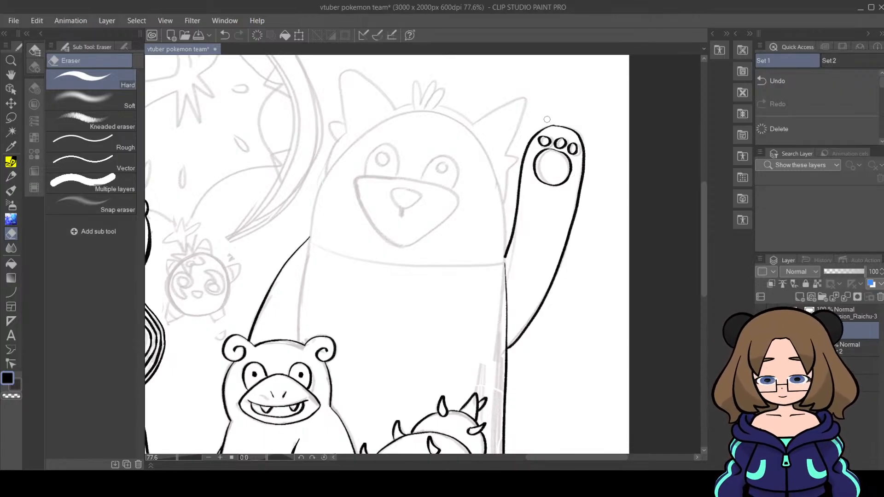
pyautogui.click(10, 163)
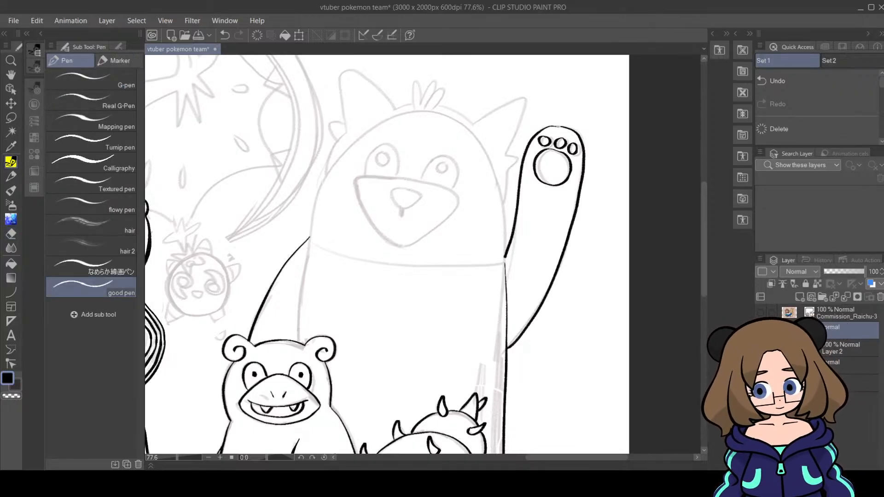
pyautogui.click(681, 484)
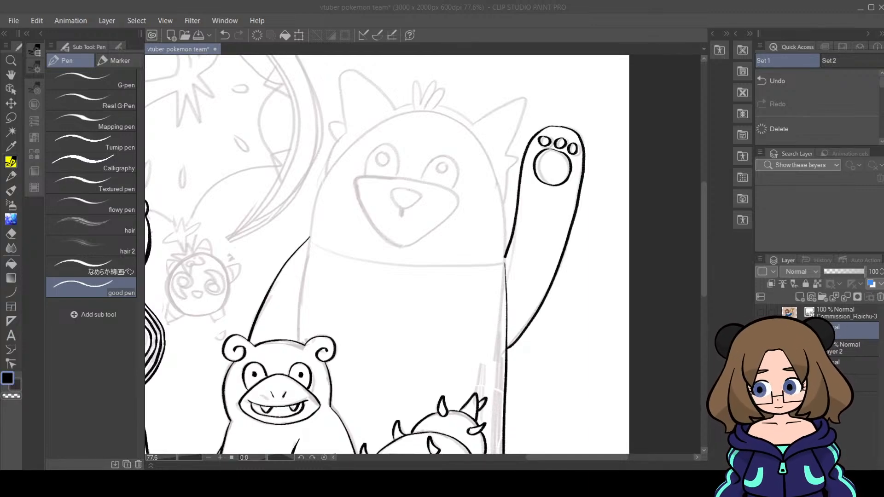
pyautogui.click(465, 168)
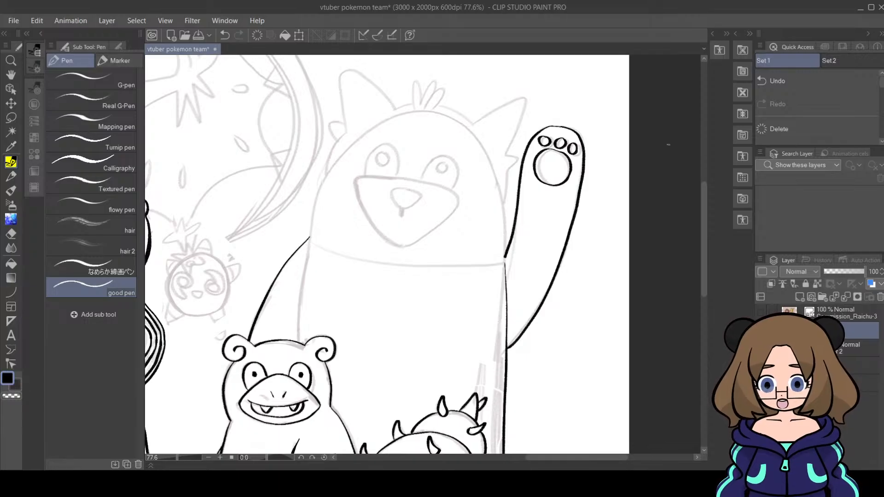
pyautogui.moveTo(704, 229)
pyautogui.mouseDown()
pyautogui.moveTo(698, 297)
pyautogui.moveTo(707, 225)
pyautogui.mouseUp()
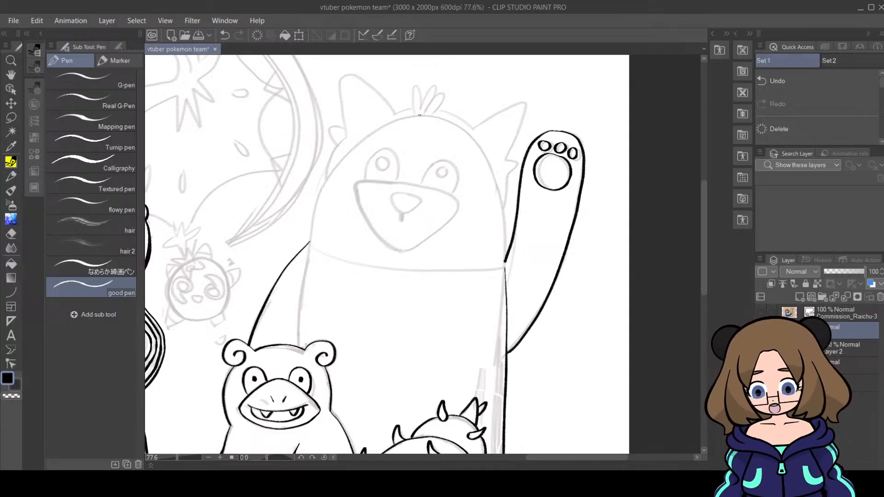
pyautogui.moveTo(373, 131)
pyautogui.mouseDown()
pyautogui.moveTo(334, 170)
pyautogui.moveTo(316, 207)
pyautogui.mouseUp()
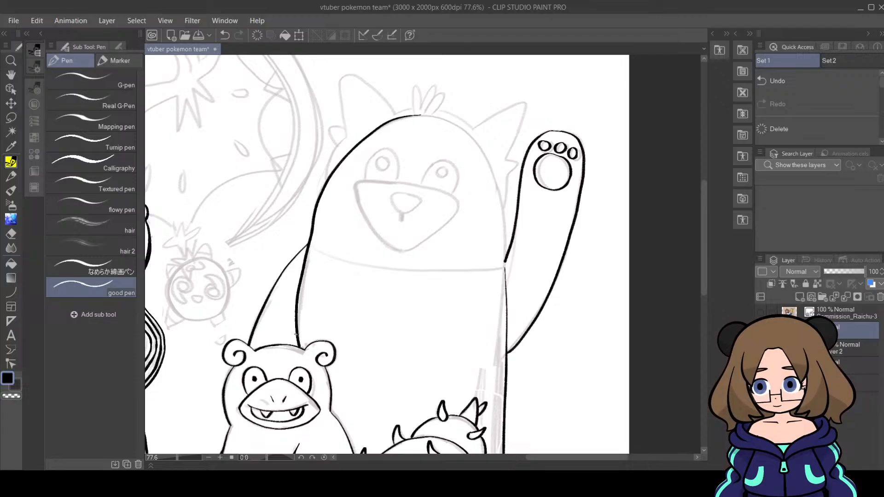
pyautogui.hotkey('ctrl', 'z')
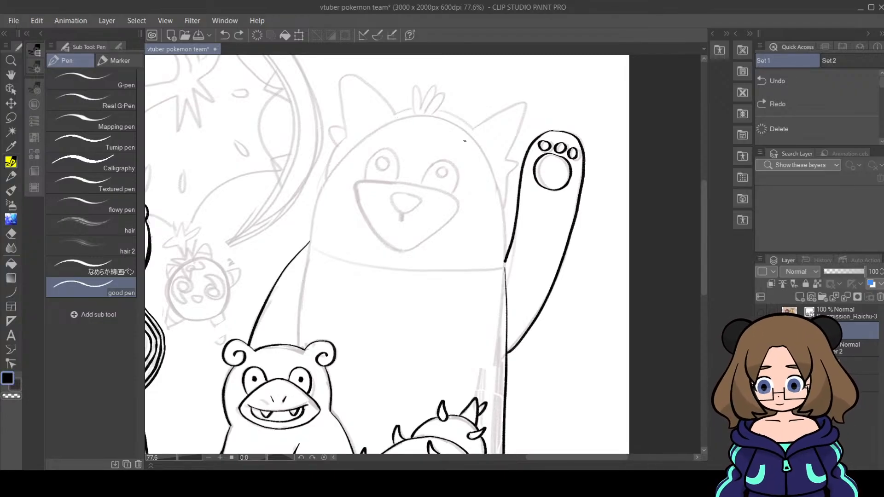
pyautogui.moveTo(428, 115)
pyautogui.mouseDown()
pyautogui.moveTo(402, 120)
pyautogui.moveTo(333, 171)
pyautogui.moveTo(307, 233)
pyautogui.moveTo(298, 299)
pyautogui.mouseUp()
pyautogui.hotkey('ctrl', 'z')
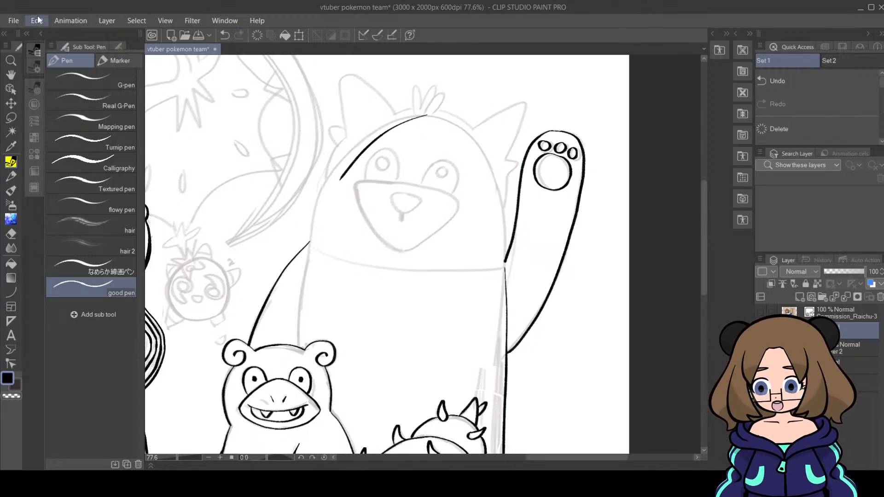
pyautogui.hotkey('ctrl', 'z')
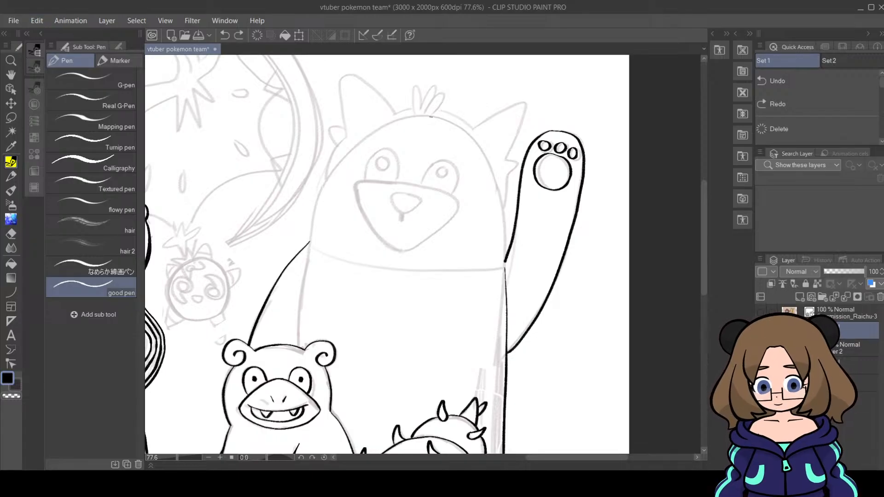
# Step: Ink the bear's outline from the top of its head down the lowered-arm side to Slowbro's head
pyautogui.moveTo(429, 115)
pyautogui.mouseDown()
pyautogui.moveTo(405, 116)
pyautogui.moveTo(343, 157)
pyautogui.moveTo(318, 207)
pyautogui.moveTo(306, 265)
pyautogui.mouseUp()
pyautogui.moveTo(300, 304); pyautogui.dragTo(298, 341)
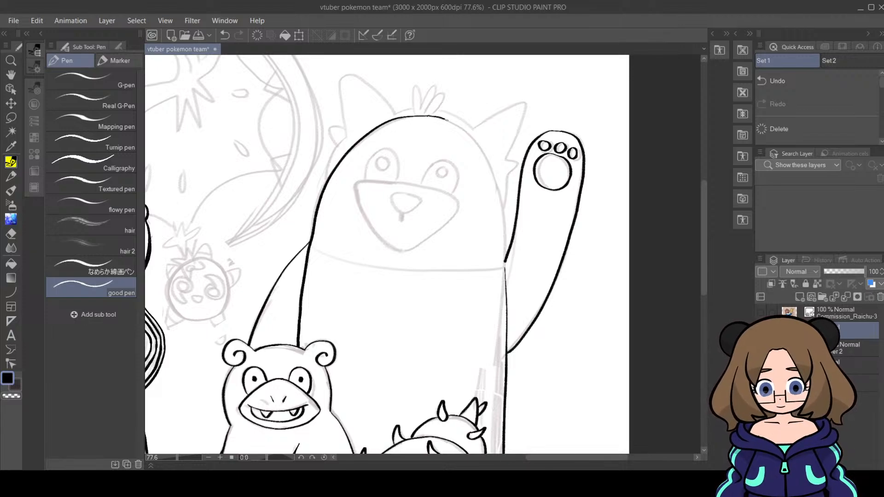
pyautogui.moveTo(491, 169); pyautogui.dragTo(506, 262)
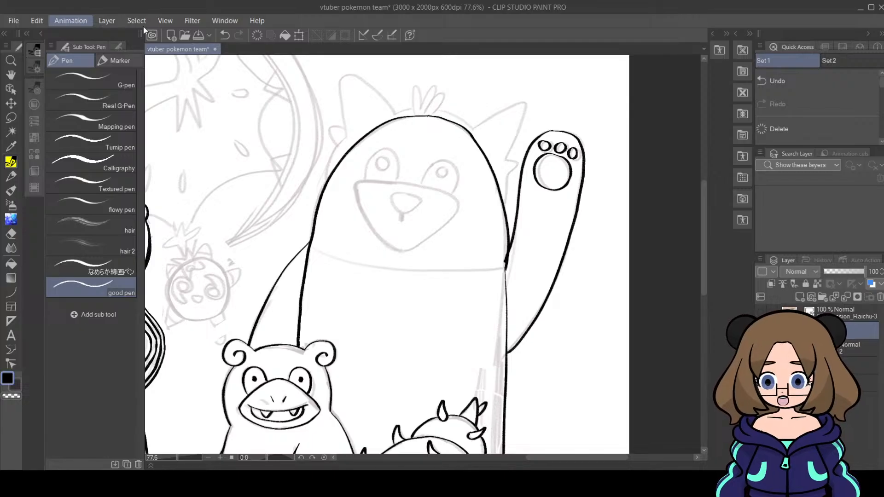
pyautogui.hotkey('ctrl', 'z')
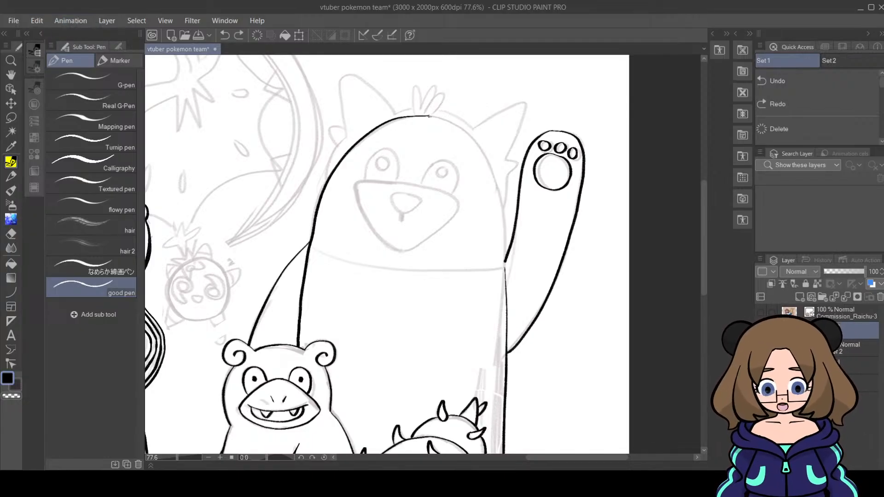
pyautogui.hotkey('ctrl', 'z')
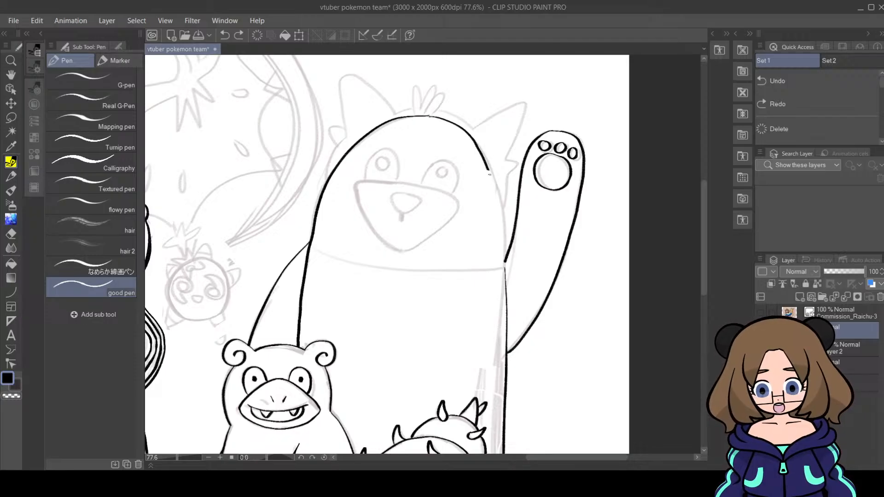
pyautogui.moveTo(489, 173); pyautogui.dragTo(506, 267)
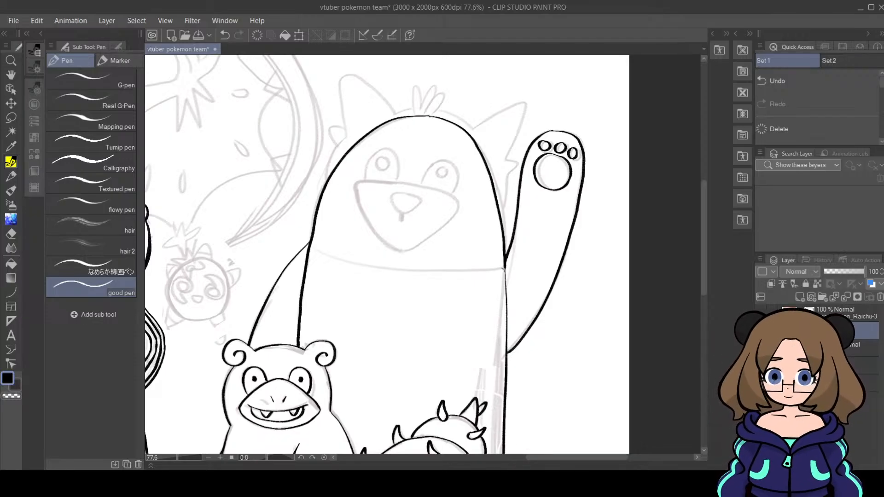
pyautogui.click(11, 233)
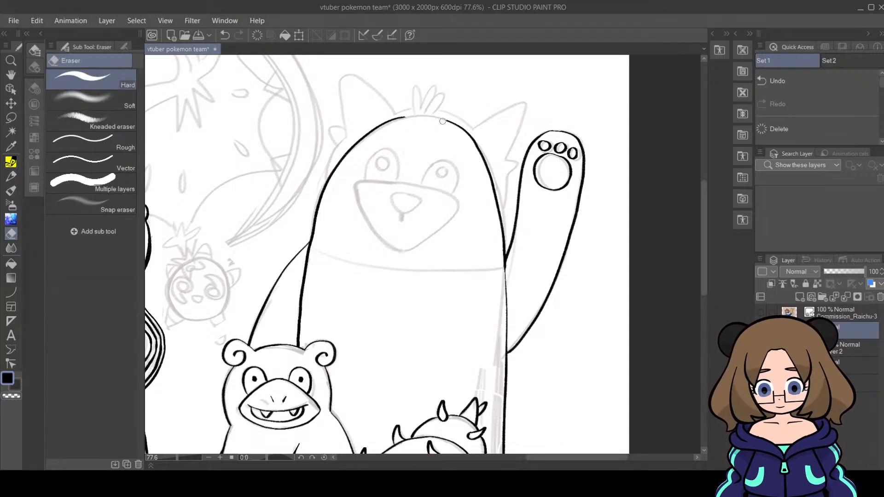
pyautogui.moveTo(463, 130)
pyautogui.mouseDown()
pyautogui.moveTo(482, 165)
pyautogui.moveTo(488, 161)
pyautogui.moveTo(499, 239)
pyautogui.mouseUp()
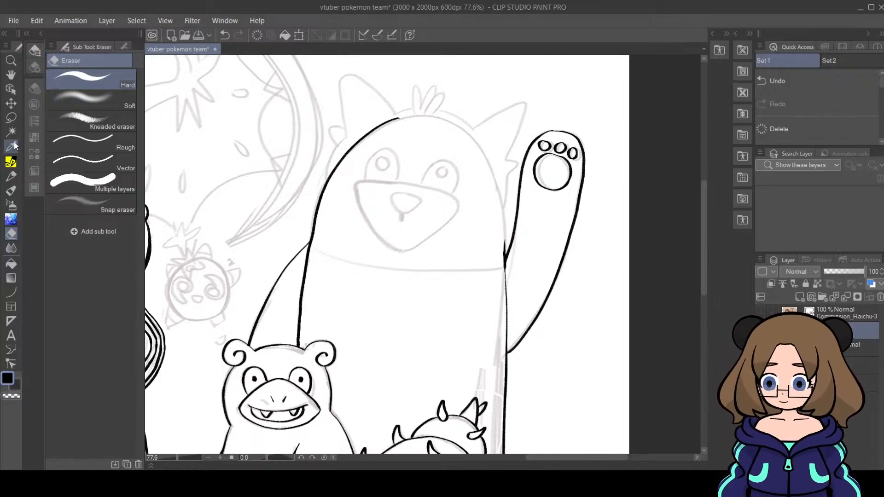
# Step: Ink the bear's head outline in one smooth curve from the crown down to the base of the raised arm
pyautogui.click(11, 162)
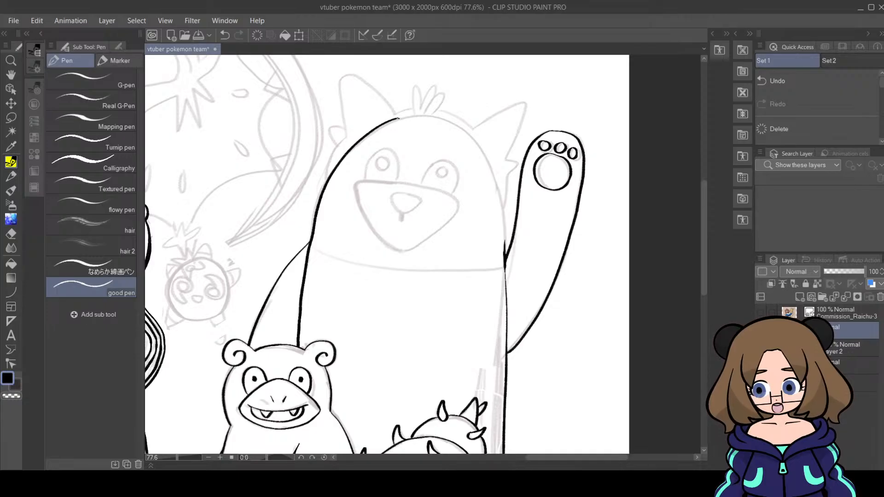
pyautogui.click(37, 21)
pyautogui.click(54, 35)
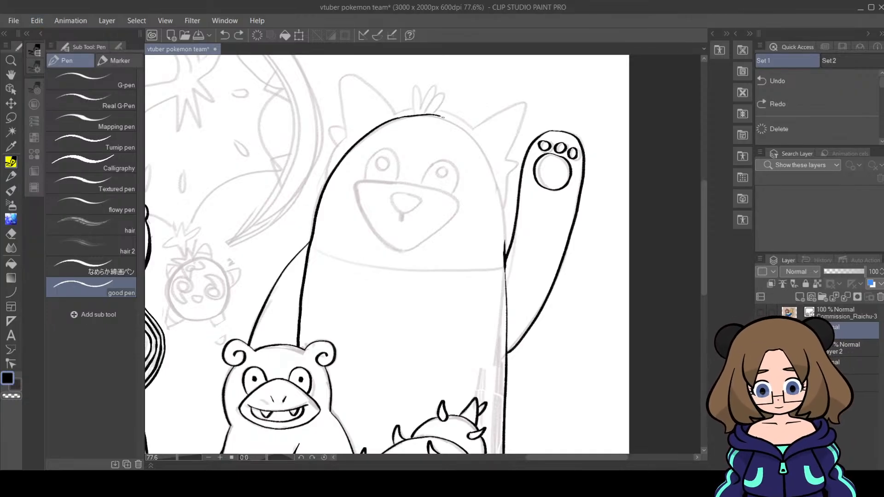
pyautogui.moveTo(443, 118); pyautogui.dragTo(456, 125)
pyautogui.hotkey('ctrl', 'z')
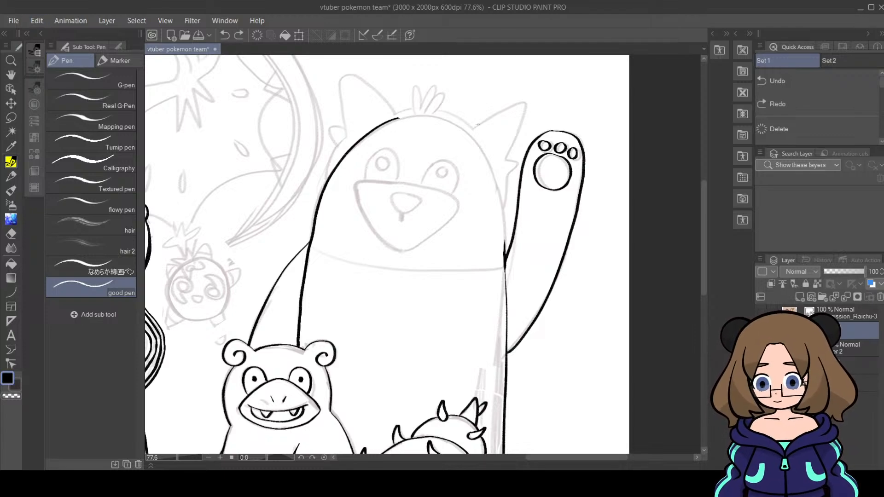
pyautogui.moveTo(398, 118)
pyautogui.mouseDown()
pyautogui.moveTo(444, 116)
pyautogui.moveTo(482, 148)
pyautogui.moveTo(505, 219)
pyautogui.moveTo(504, 267)
pyautogui.mouseUp()
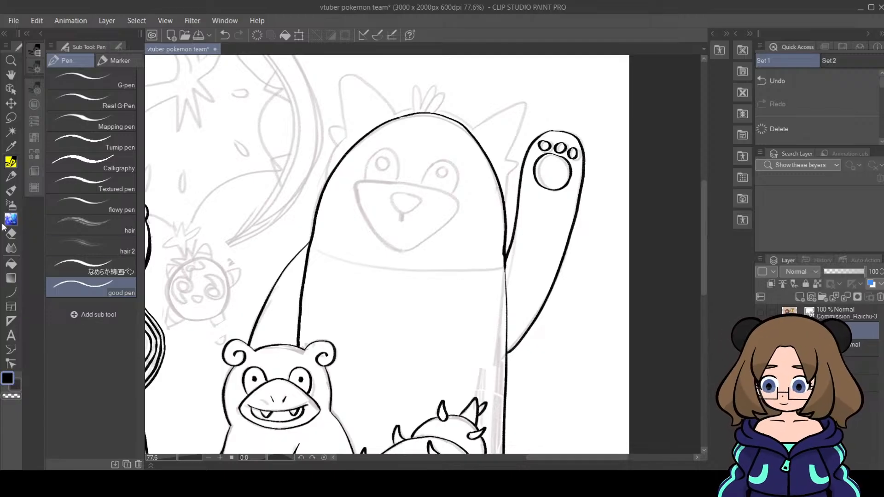
# Step: Ink the curved dividing line across the bear between its head and its body
pyautogui.click(10, 235)
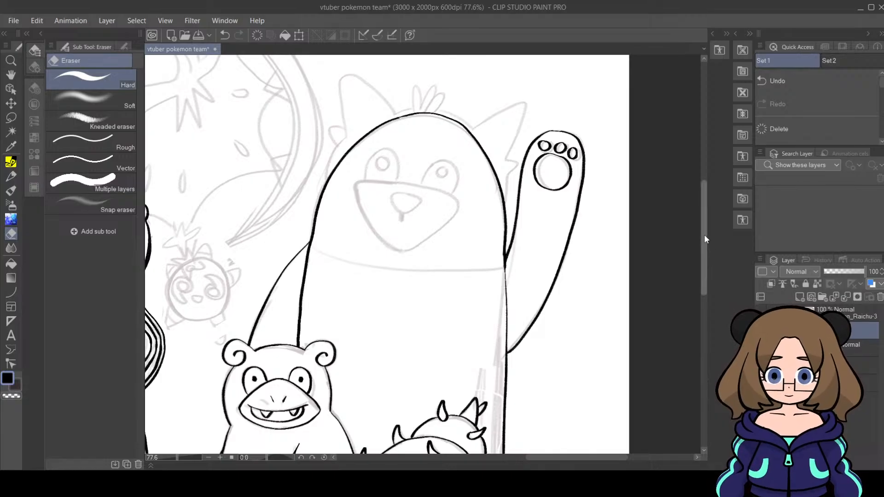
pyautogui.moveTo(704, 234)
pyautogui.mouseDown()
pyautogui.moveTo(700, 312)
pyautogui.moveTo(712, 235)
pyautogui.mouseUp()
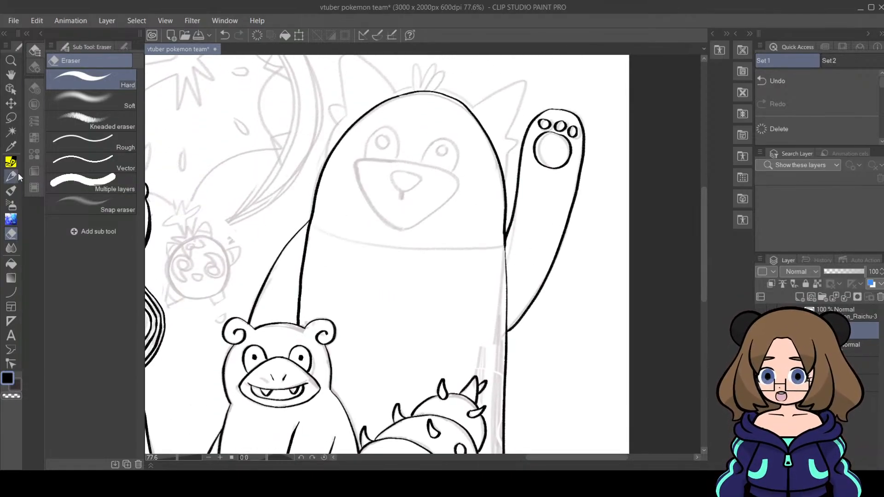
pyautogui.click(11, 163)
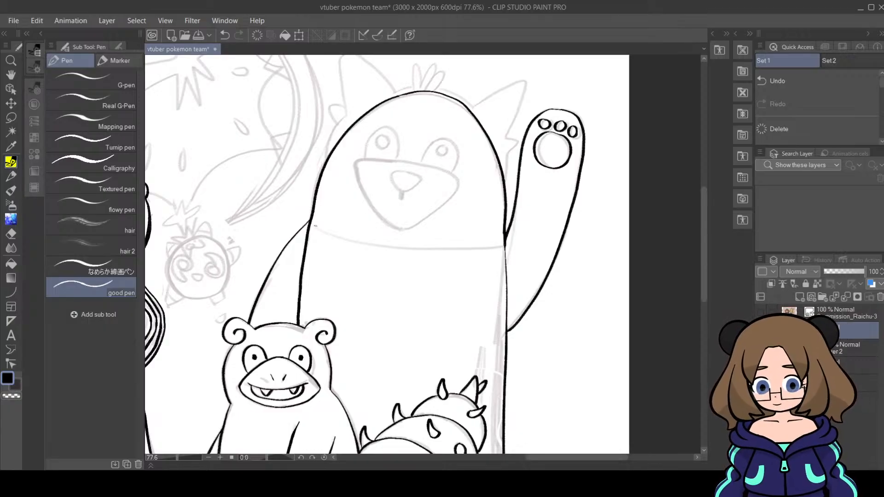
pyautogui.moveTo(309, 224)
pyautogui.mouseDown()
pyautogui.moveTo(403, 248)
pyautogui.moveTo(501, 247)
pyautogui.mouseUp()
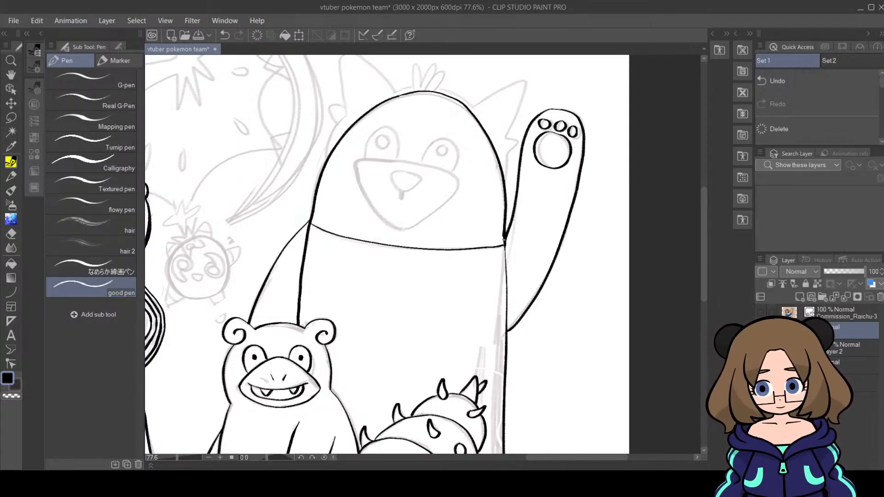
# Step: Thicken the body edge beside the raised arm and erase the excess ink where the arm, head and body lines meet
pyautogui.moveTo(504, 238); pyautogui.dragTo(507, 317)
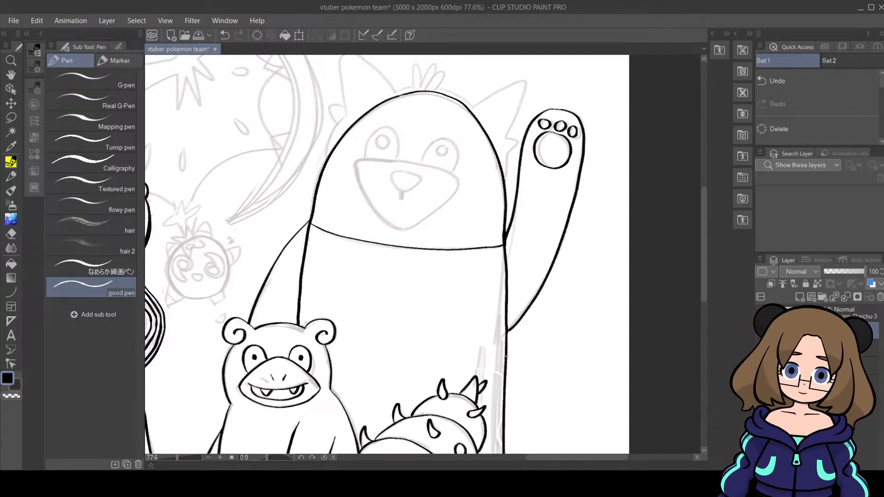
pyautogui.press('e')
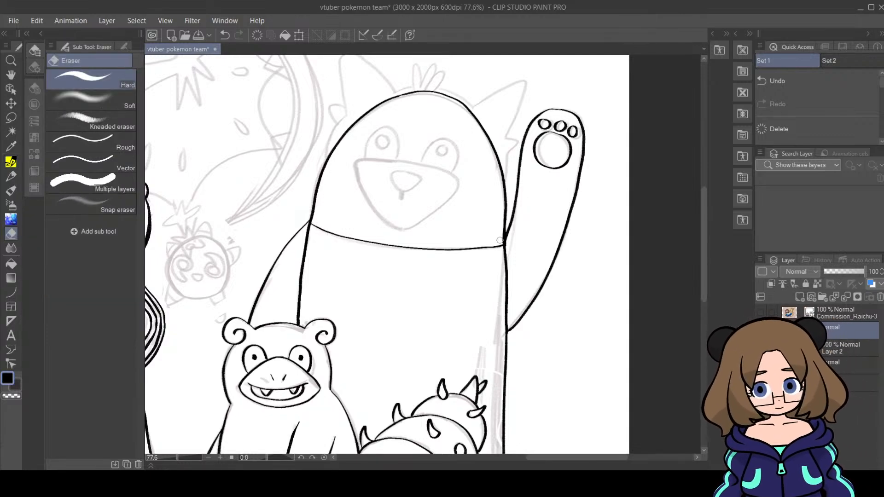
pyautogui.moveTo(500, 240); pyautogui.dragTo(501, 227)
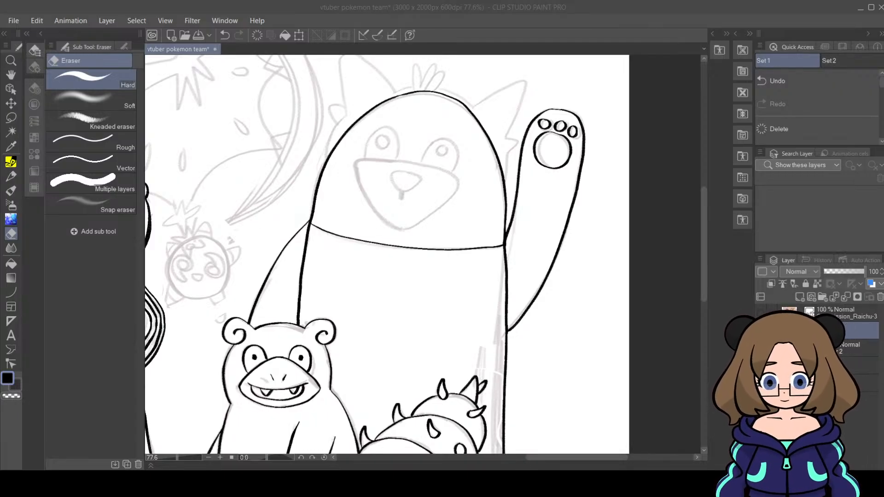
# Step: Ink a rounded bulge protruding from the bear's body edge, below the raised arm and beside the spiky Pokémon
pyautogui.click(729, 322)
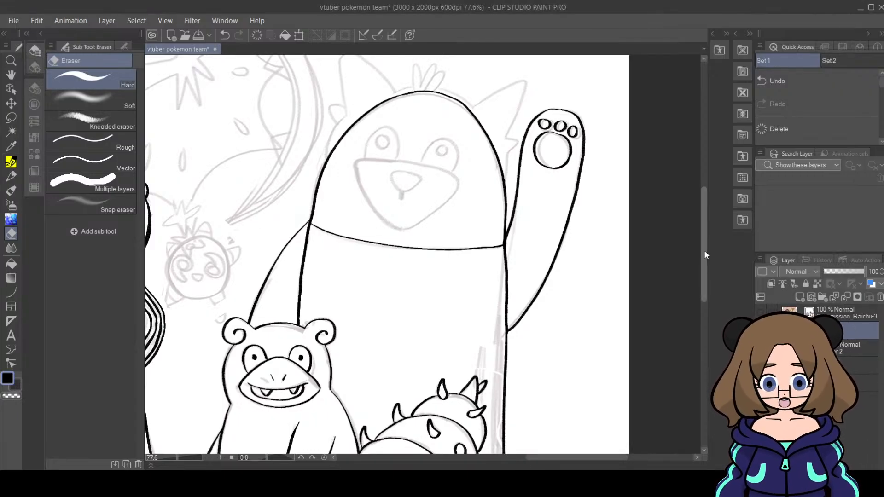
pyautogui.moveTo(703, 250); pyautogui.dragTo(698, 276)
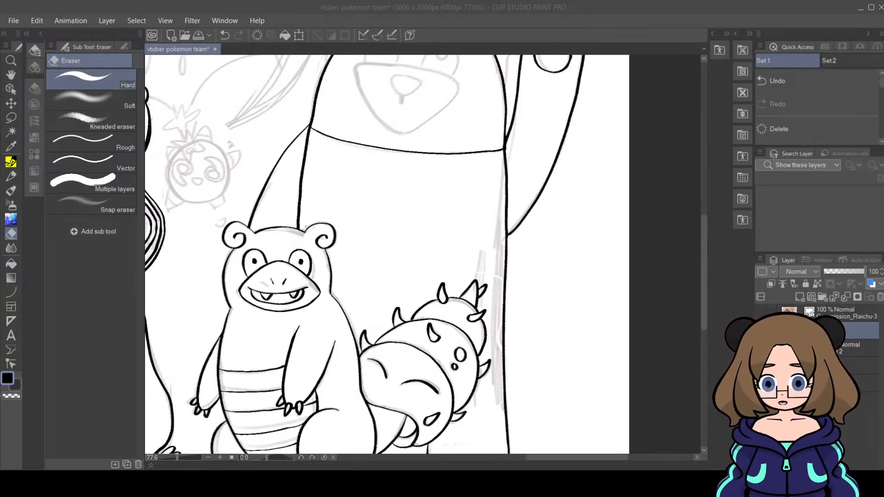
pyautogui.click(481, 371)
pyautogui.click(15, 174)
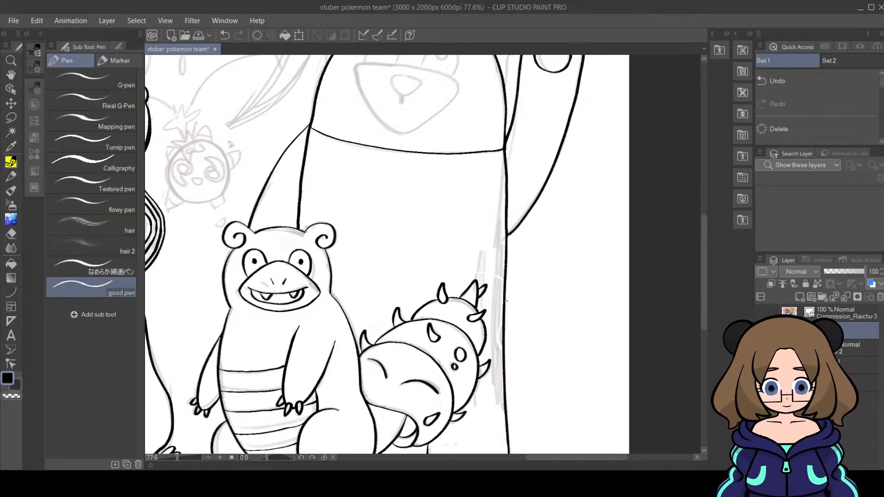
pyautogui.moveTo(508, 304)
pyautogui.mouseDown()
pyautogui.moveTo(525, 326)
pyautogui.moveTo(529, 366)
pyautogui.moveTo(508, 386)
pyautogui.mouseUp()
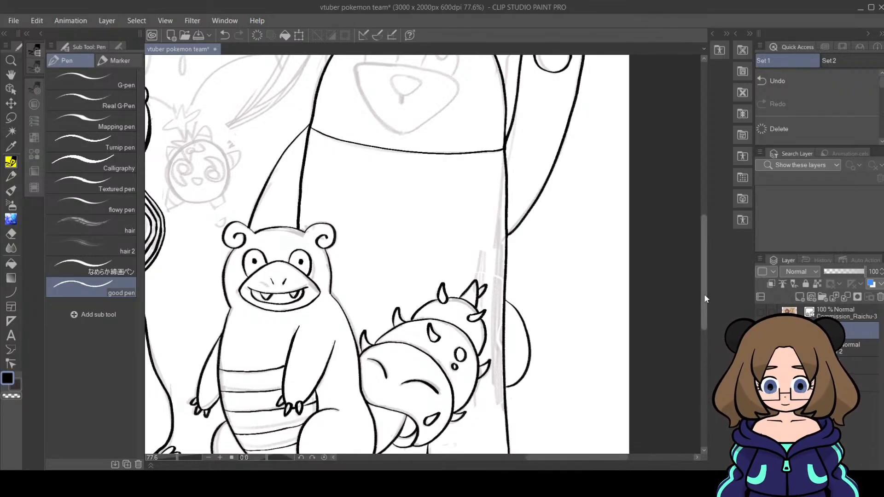
# Step: Ink the bear's two arched eyes over the sketch and add a small oval highlight inside each one
pyautogui.moveTo(703, 293); pyautogui.dragTo(709, 252)
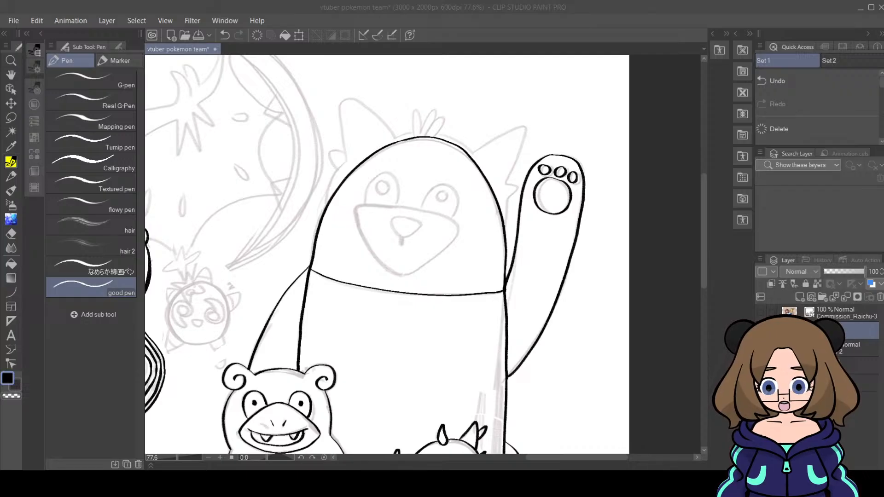
pyautogui.click(577, 468)
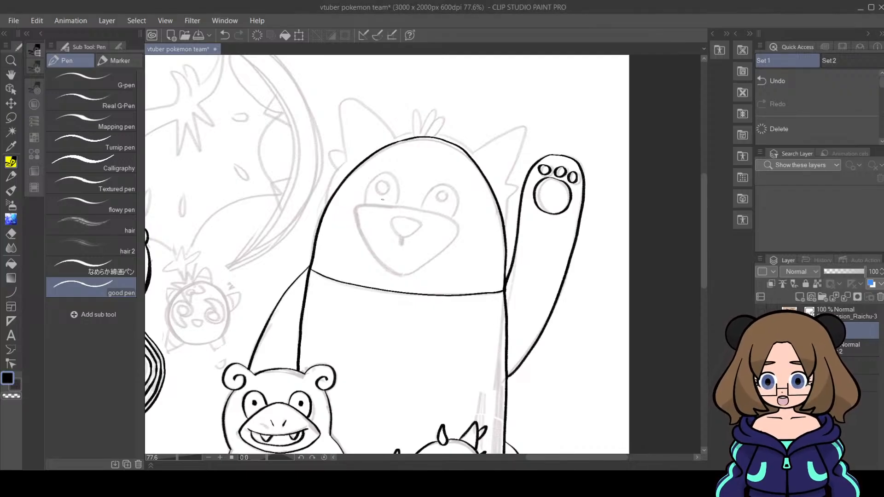
pyautogui.moveTo(365, 202)
pyautogui.mouseDown()
pyautogui.moveTo(380, 174)
pyautogui.moveTo(401, 187)
pyautogui.moveTo(400, 206)
pyautogui.moveTo(441, 182)
pyautogui.moveTo(457, 209)
pyautogui.mouseUp()
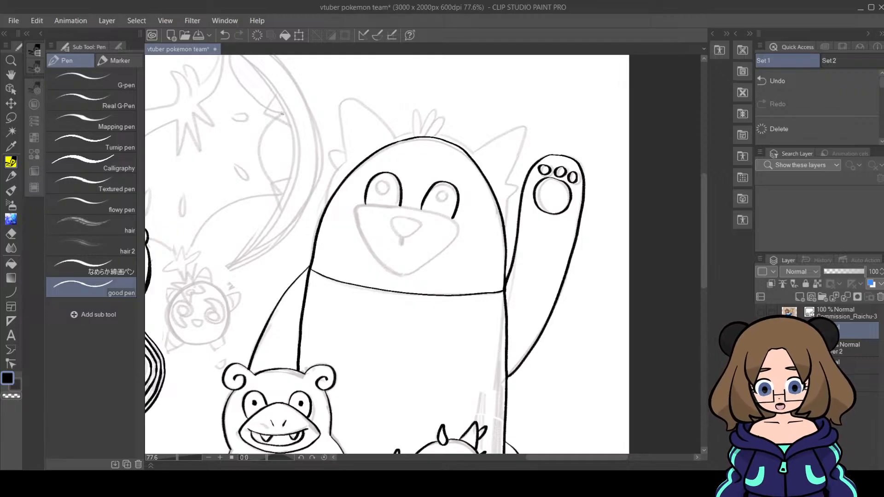
pyautogui.hotkey('ctrl', 'z')
pyautogui.moveTo(423, 211)
pyautogui.mouseDown()
pyautogui.moveTo(428, 191)
pyautogui.moveTo(449, 185)
pyautogui.moveTo(459, 197)
pyautogui.moveTo(453, 219)
pyautogui.mouseUp()
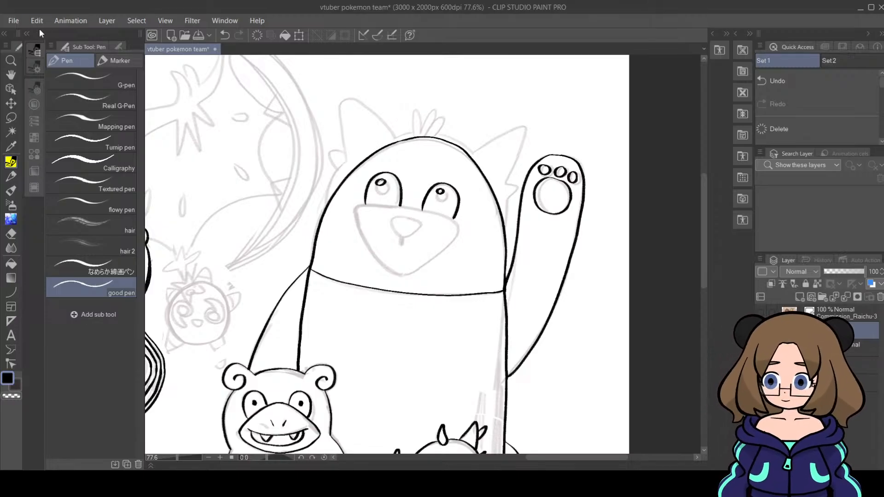
pyautogui.hotkey('ctrl', 'z')
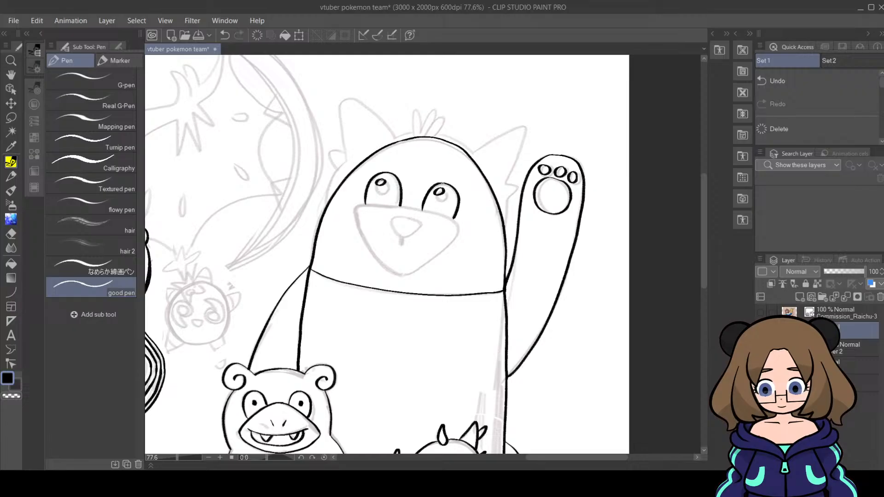
# Step: Ink the bear's wide muzzle outline beneath the eyes, with rounded upper corners and a tapered lower end
pyautogui.click(537, 481)
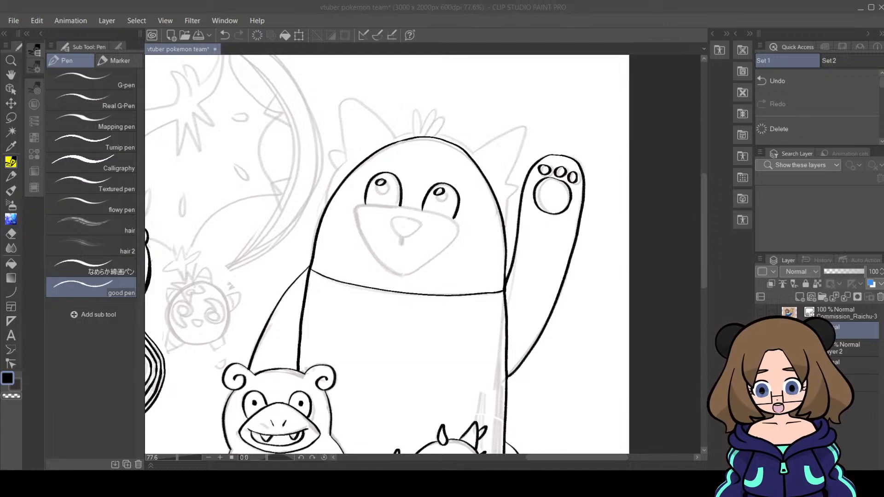
pyautogui.click(594, 479)
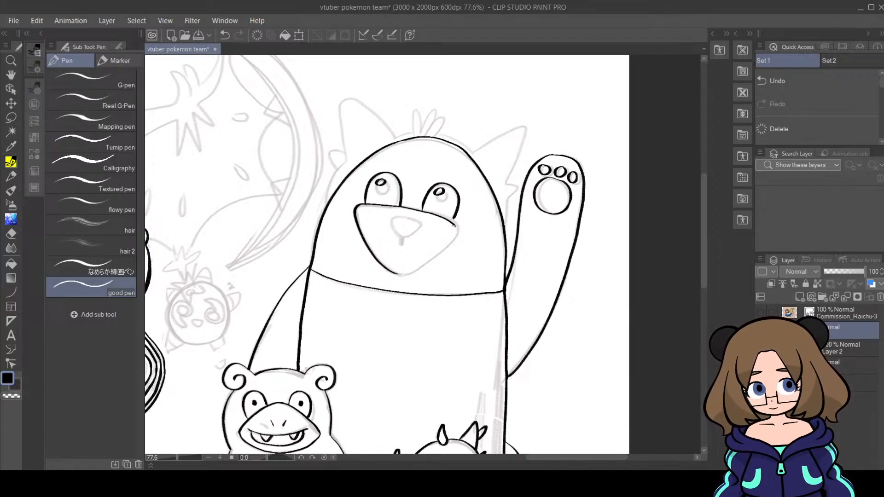
pyautogui.hotkey('ctrl', 'z')
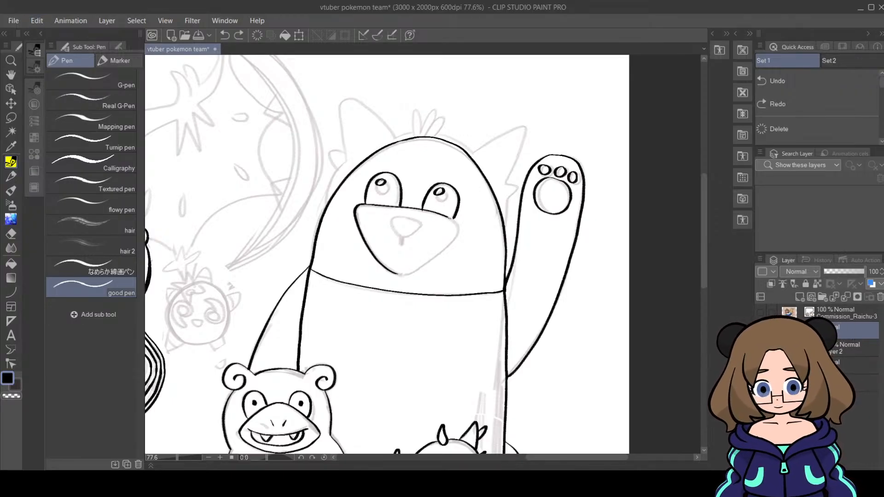
pyautogui.moveTo(447, 217); pyautogui.dragTo(459, 225)
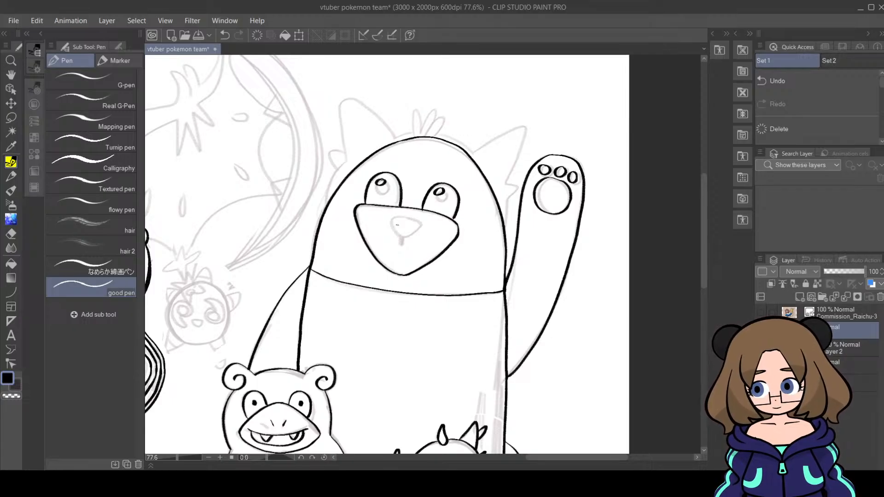
# Step: Ink the rounded triangular nose inside the muzzle with a short vertical line below it
pyautogui.moveTo(392, 219); pyautogui.dragTo(402, 239)
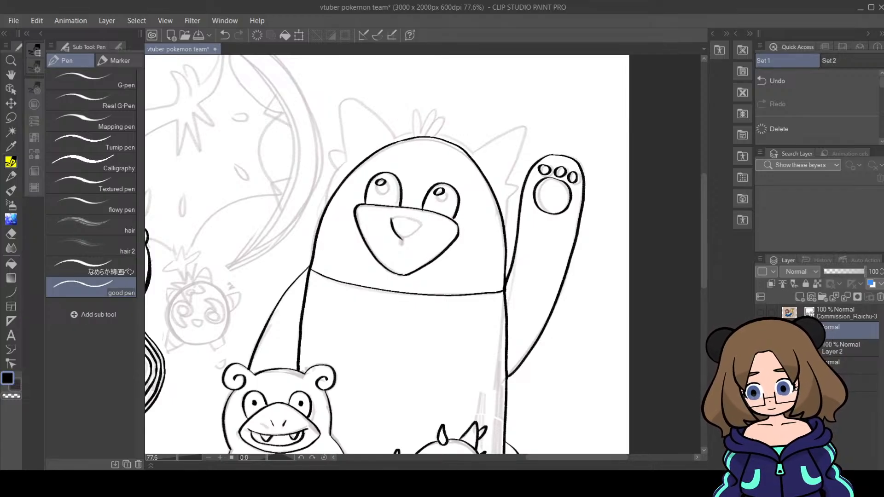
pyautogui.hotkey('ctrl', 'z')
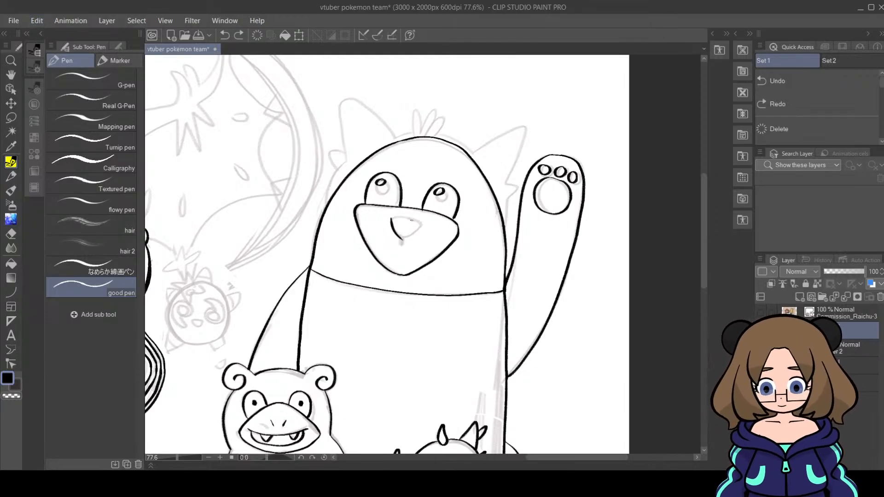
pyautogui.moveTo(391, 216)
pyautogui.mouseDown()
pyautogui.moveTo(397, 234)
pyautogui.moveTo(410, 219)
pyautogui.moveTo(420, 225)
pyautogui.moveTo(401, 239)
pyautogui.mouseUp()
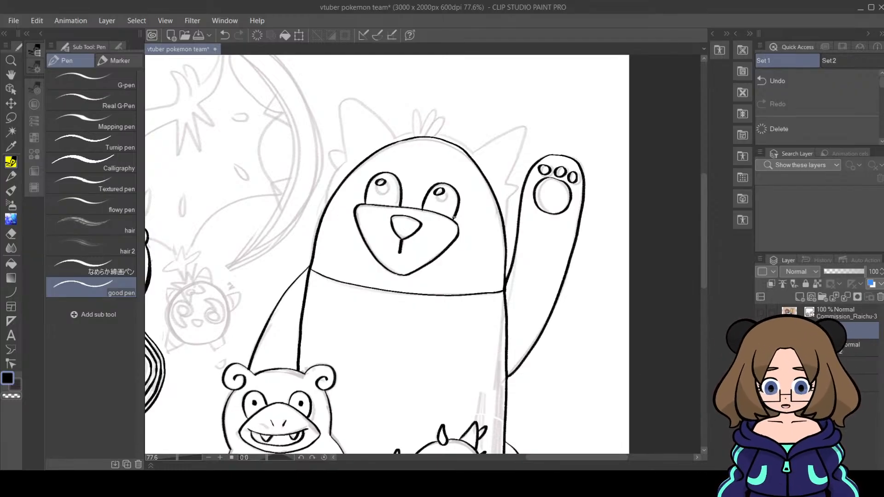
# Step: Fill both of the bear's eyes with black, leaving the small oval highlights white
pyautogui.click(11, 263)
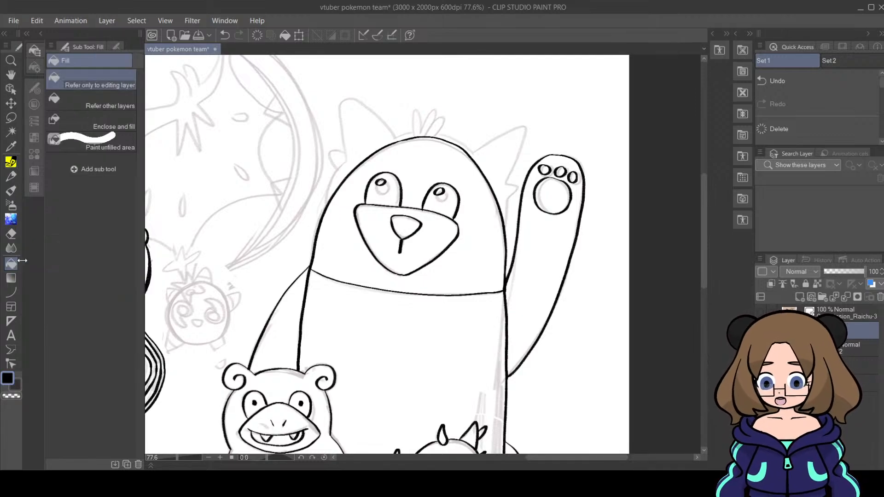
pyautogui.click(387, 195)
pyautogui.click(441, 204)
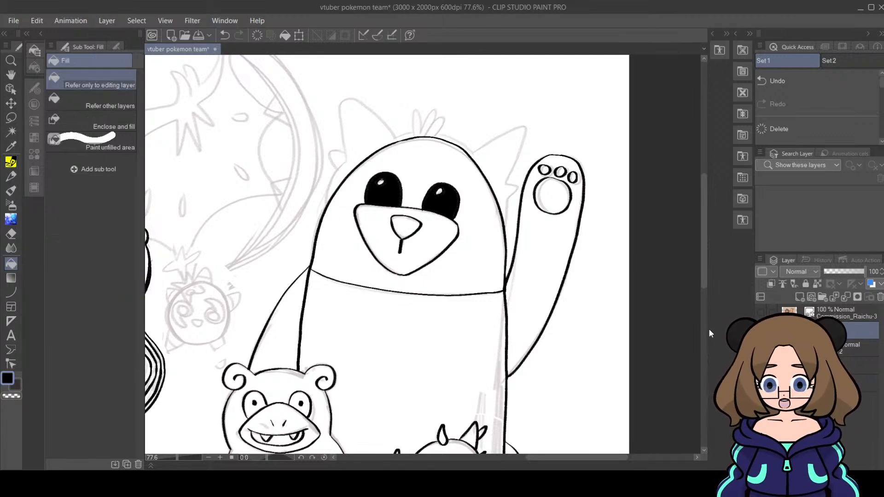
# Step: Erase inside the bear's eyes to enlarge the white highlight in each one
pyautogui.click(11, 233)
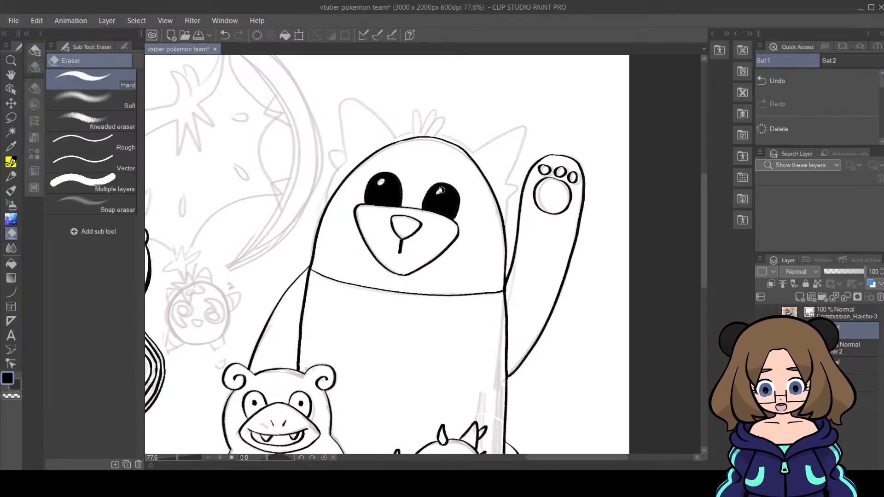
pyautogui.moveTo(441, 190); pyautogui.dragTo(438, 193)
pyautogui.moveTo(380, 181); pyautogui.dragTo(380, 182)
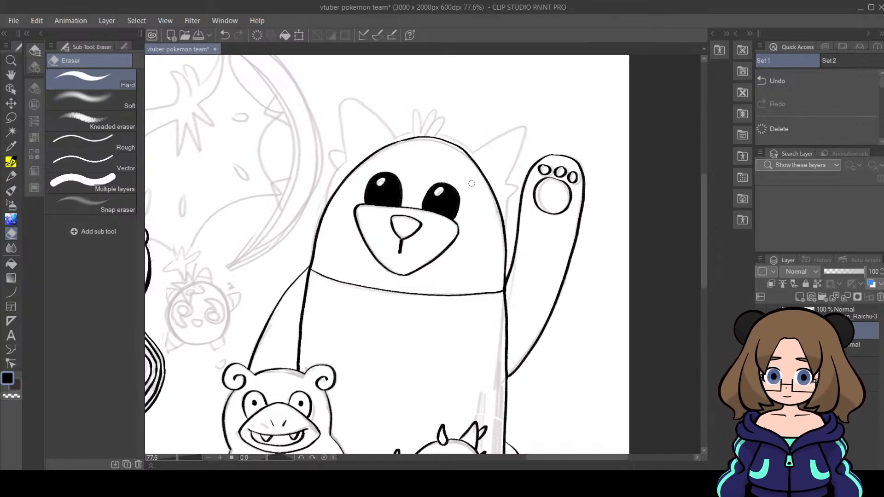
pyautogui.press('p')
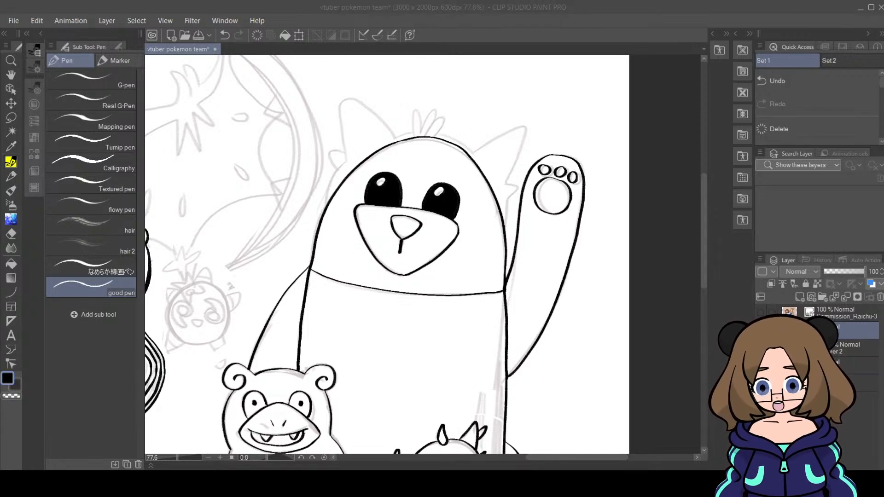
pyautogui.click(531, 469)
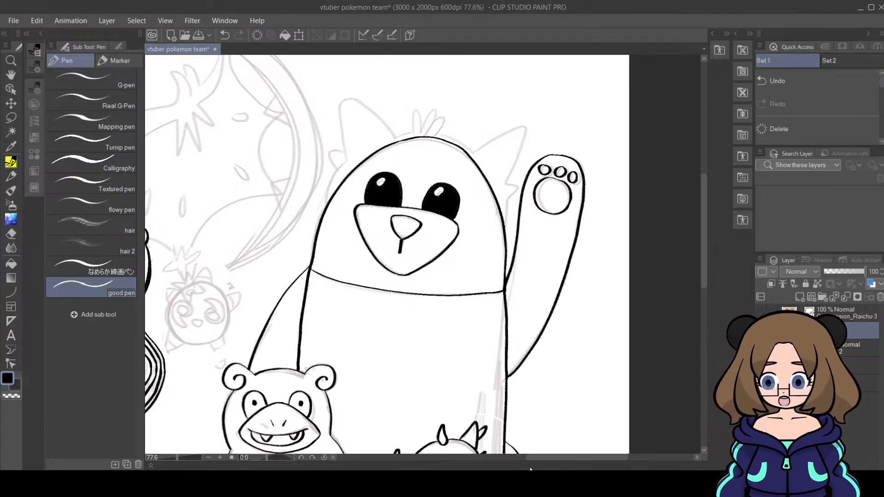
pyautogui.click(11, 234)
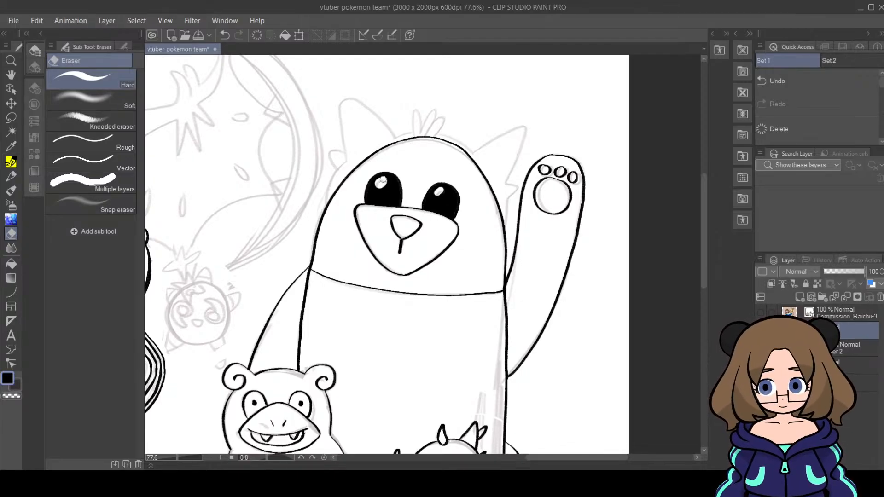
pyautogui.hotkey('ctrl', 'z')
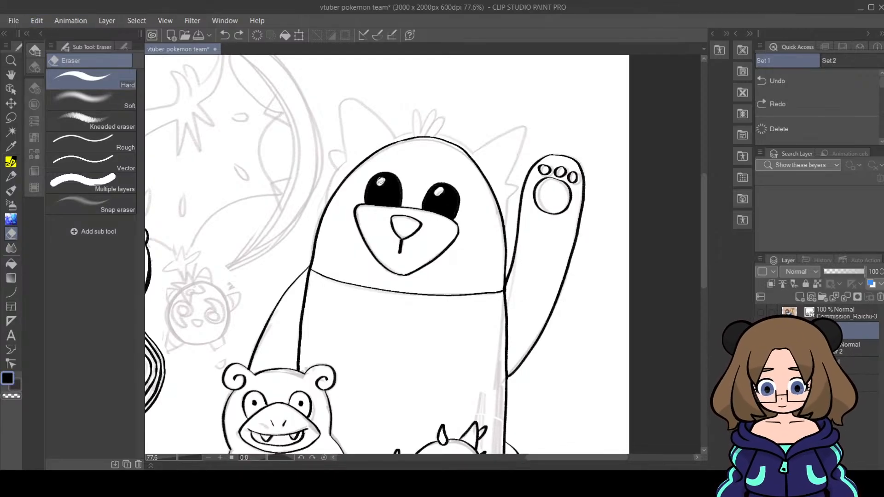
pyautogui.click(382, 181)
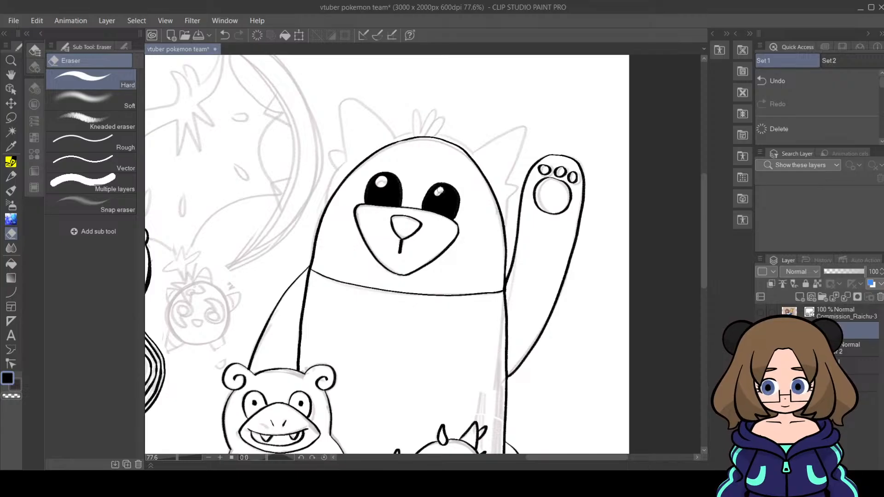
pyautogui.moveTo(440, 192); pyautogui.dragTo(443, 188)
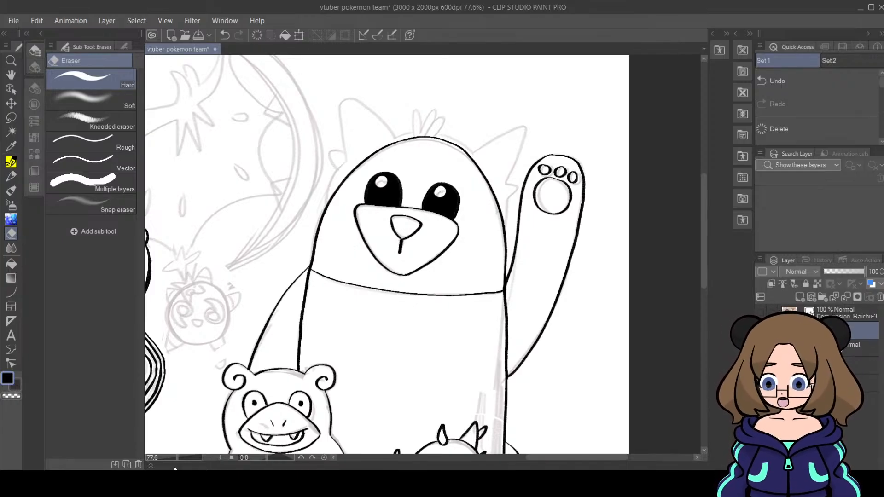
# Step: Ink over the highlights in the bear's eyes with black and erase a new round highlight near the middle of each eye
pyautogui.moveTo(172, 458); pyautogui.dragTo(179, 459)
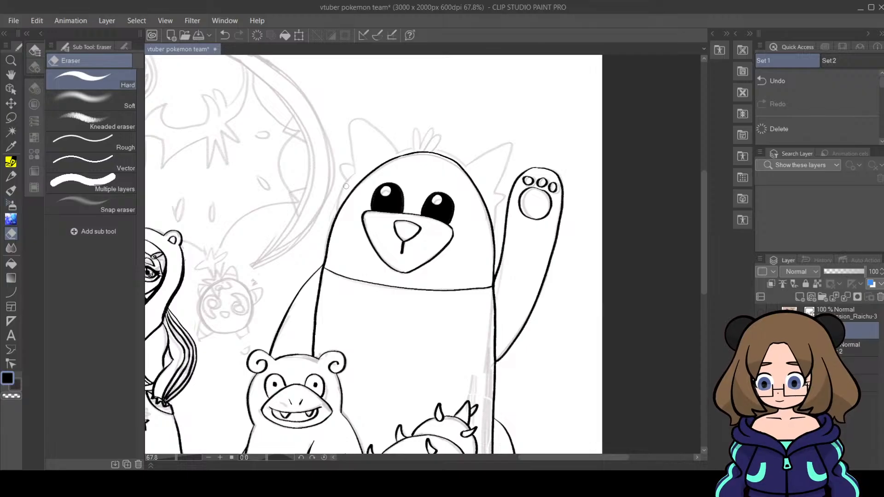
pyautogui.click(15, 164)
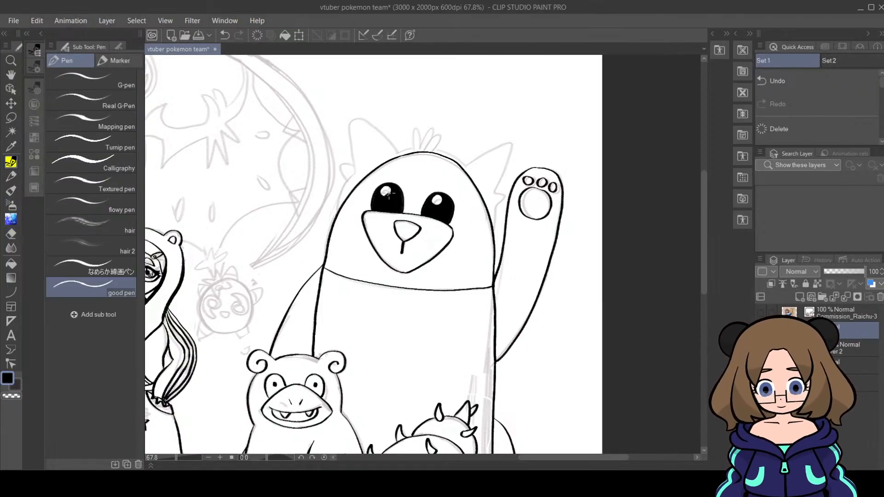
pyautogui.moveTo(389, 194)
pyautogui.mouseDown()
pyautogui.moveTo(383, 189)
pyautogui.moveTo(394, 190)
pyautogui.moveTo(385, 201)
pyautogui.moveTo(389, 193)
pyautogui.moveTo(440, 199)
pyautogui.mouseUp()
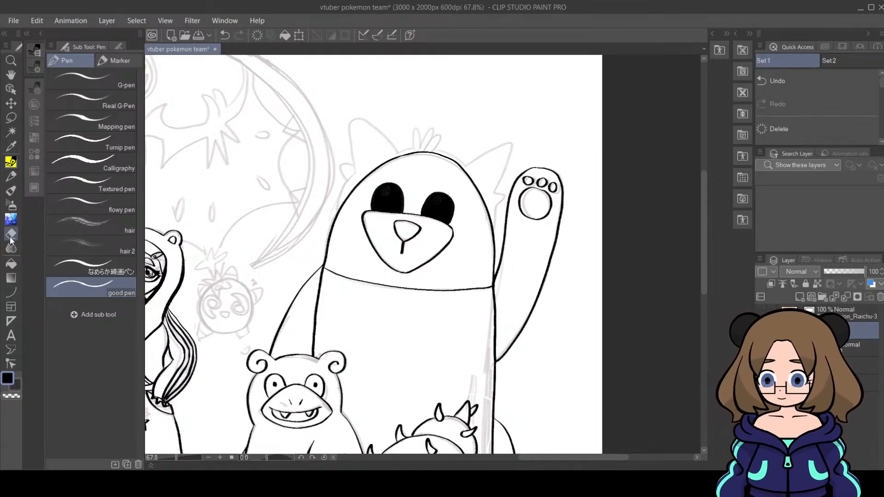
pyautogui.press('e')
pyautogui.moveTo(388, 195); pyautogui.dragTo(438, 205)
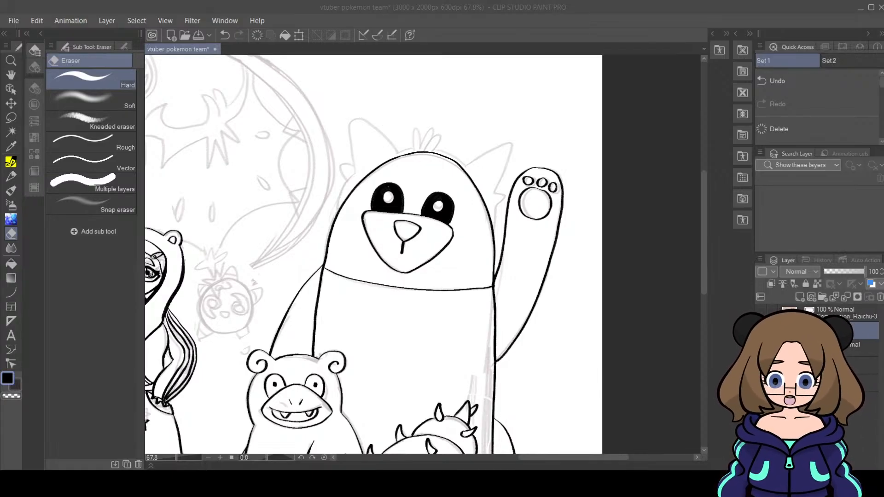
pyautogui.click(482, 384)
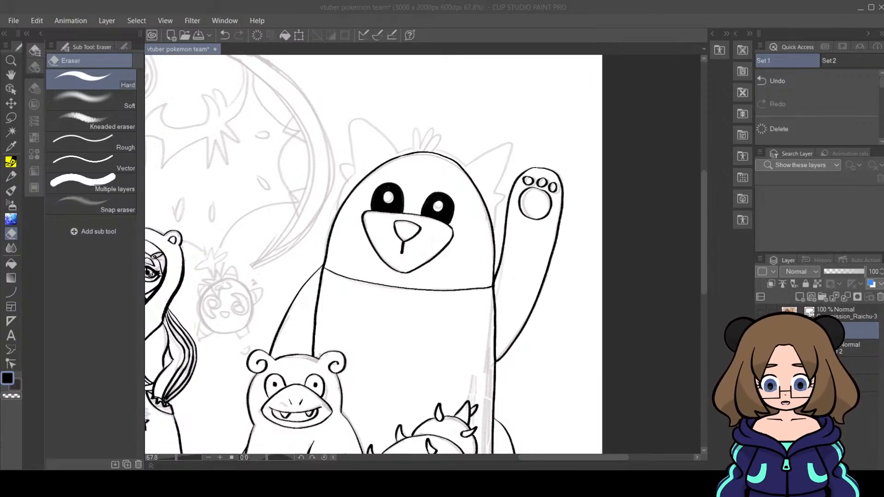
pyautogui.click(481, 380)
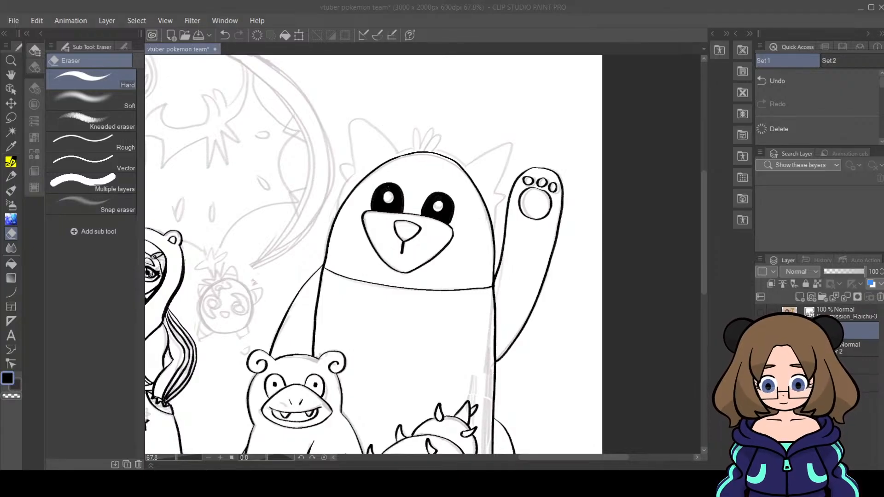
pyautogui.click(400, 67)
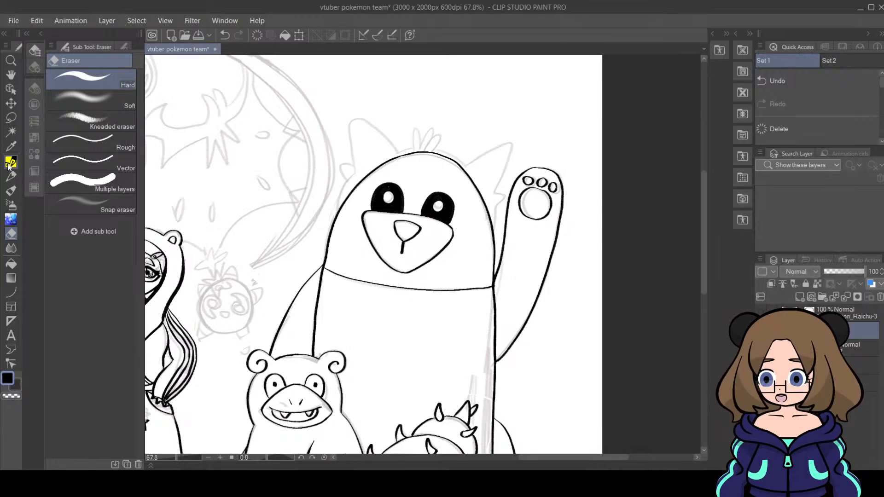
# Step: Ink the outer contour around the bear's head with two pointed ears, small side fur tufts and a three-strand hair tuft on top
pyautogui.press('p')
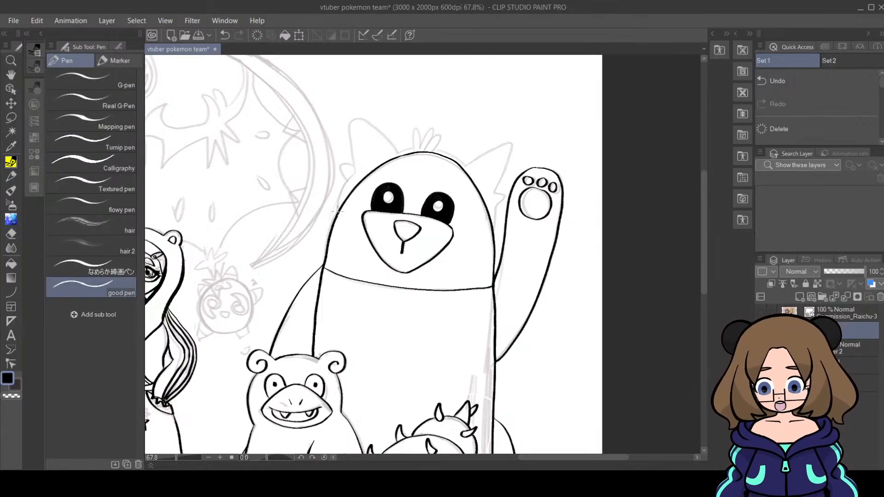
pyautogui.moveTo(337, 210); pyautogui.dragTo(355, 169)
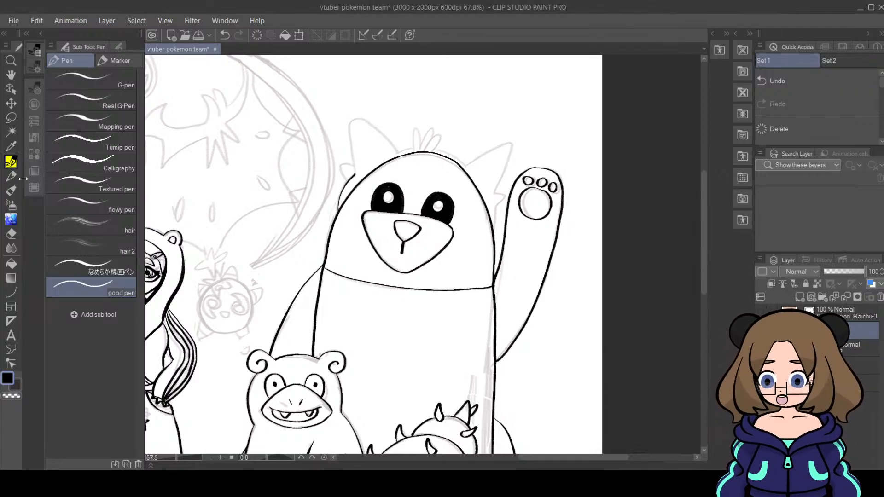
pyautogui.click(12, 248)
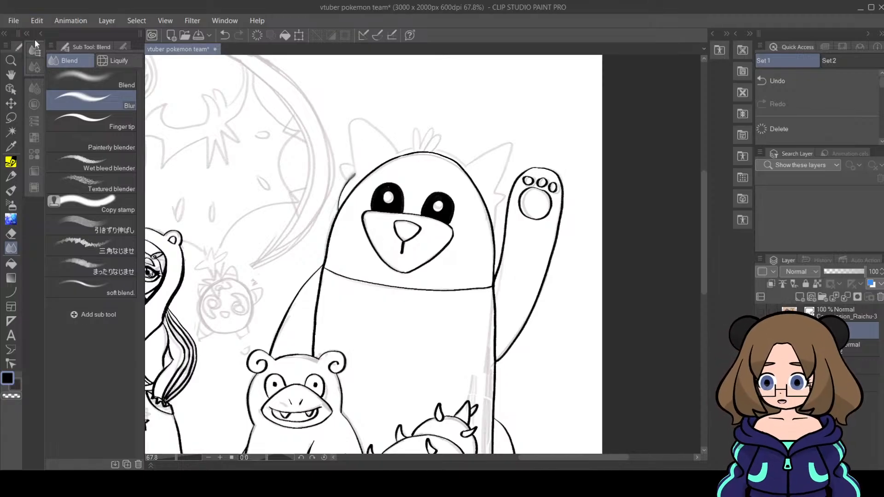
pyautogui.click(11, 233)
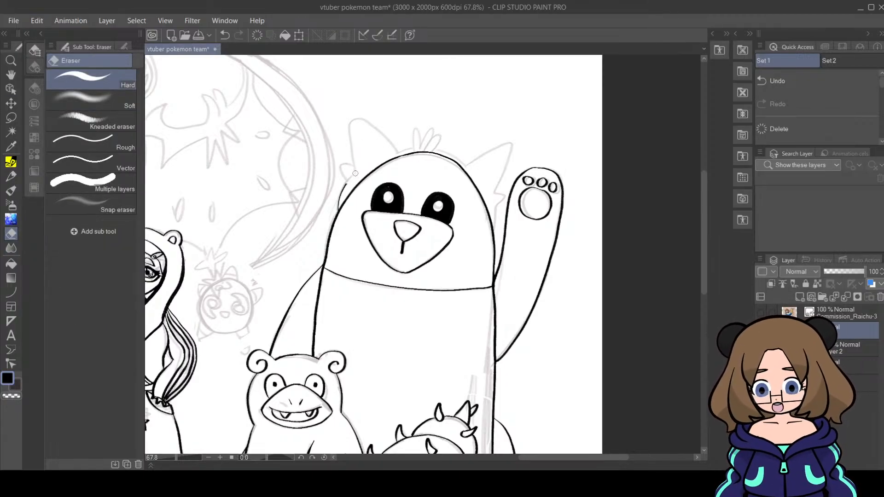
pyautogui.click(11, 162)
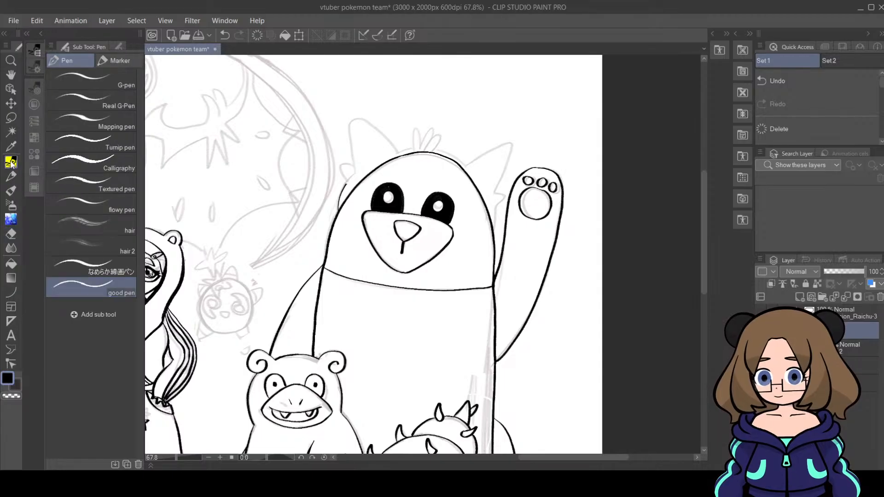
pyautogui.moveTo(343, 173)
pyautogui.mouseDown()
pyautogui.moveTo(344, 163)
pyautogui.moveTo(354, 168)
pyautogui.moveTo(351, 117)
pyautogui.moveTo(382, 131)
pyautogui.moveTo(389, 145)
pyautogui.moveTo(435, 143)
pyautogui.moveTo(474, 159)
pyautogui.moveTo(503, 143)
pyautogui.moveTo(512, 162)
pyautogui.moveTo(495, 195)
pyautogui.moveTo(495, 236)
pyautogui.mouseUp()
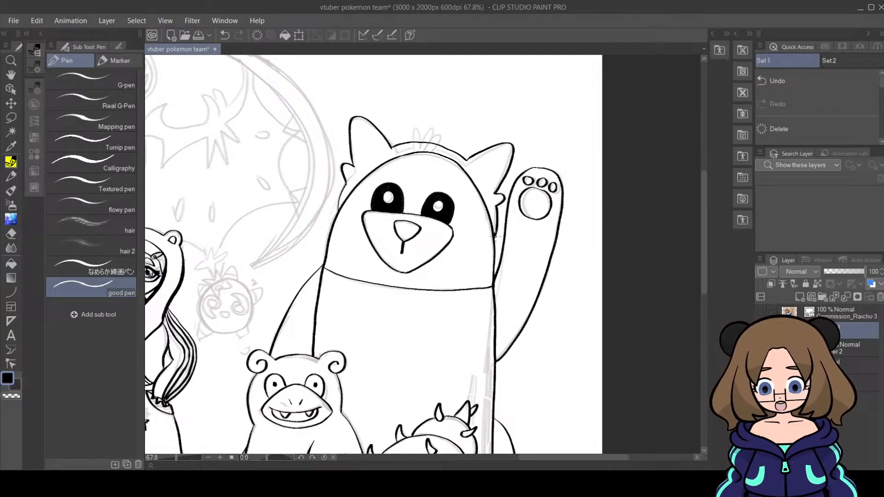
pyautogui.moveTo(390, 142)
pyautogui.mouseDown()
pyautogui.moveTo(417, 134)
pyautogui.moveTo(419, 103)
pyautogui.moveTo(426, 134)
pyautogui.moveTo(434, 109)
pyautogui.moveTo(433, 133)
pyautogui.moveTo(444, 112)
pyautogui.moveTo(440, 133)
pyautogui.moveTo(451, 138)
pyautogui.moveTo(440, 138)
pyautogui.moveTo(471, 147)
pyautogui.mouseUp()
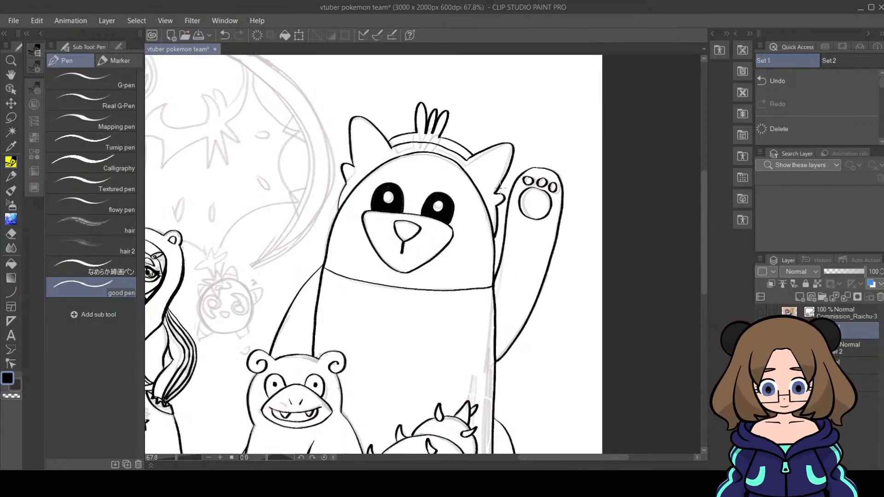
# Step: Ink the outer side lines of the head below both ears, following the sketch down toward the neck
pyautogui.moveTo(506, 181); pyautogui.dragTo(493, 247)
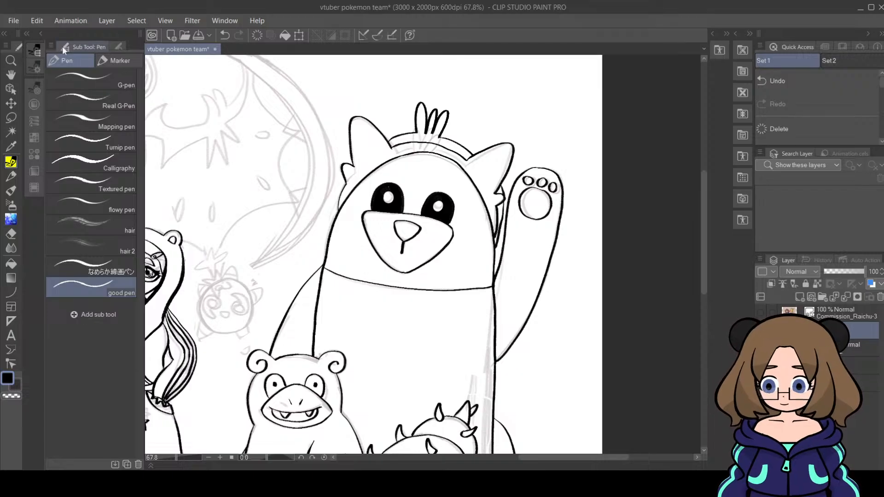
pyautogui.hotkey('ctrl', 'z')
pyautogui.moveTo(507, 186); pyautogui.dragTo(492, 260)
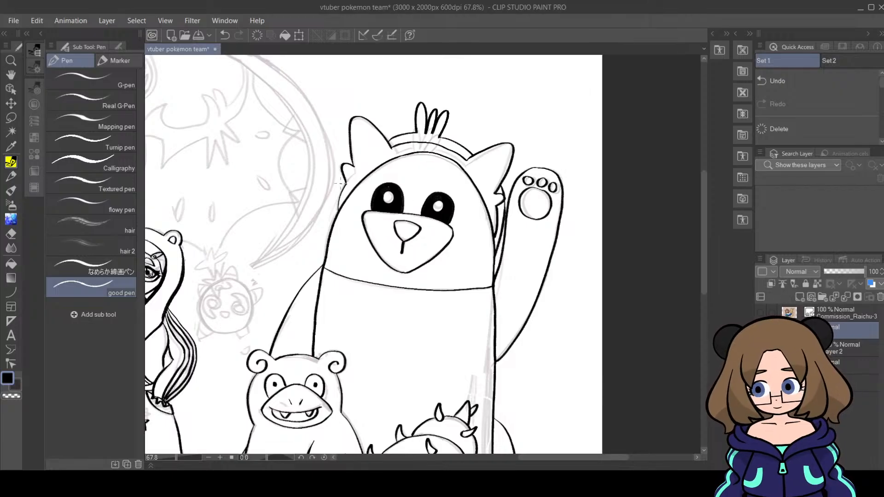
pyautogui.moveTo(343, 180); pyautogui.dragTo(331, 223)
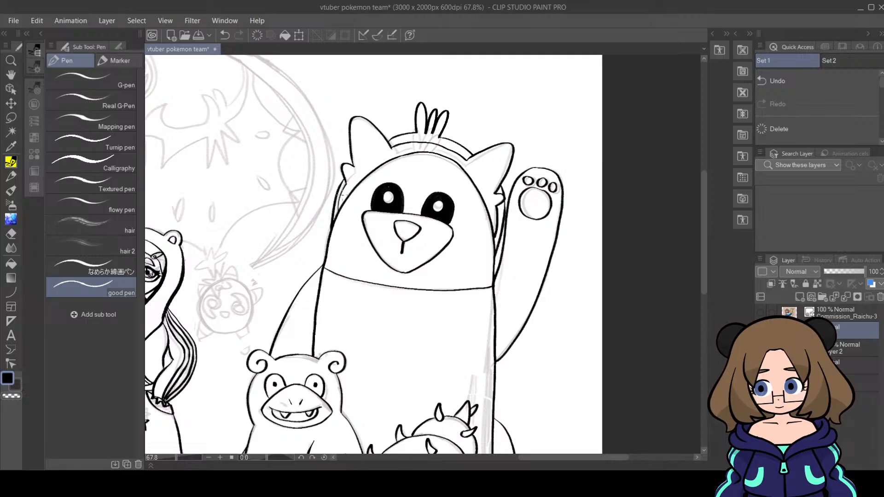
# Step: Erase the lower parts of the inner head outline where they overlap the new side lines on both cheeks
pyautogui.press('e')
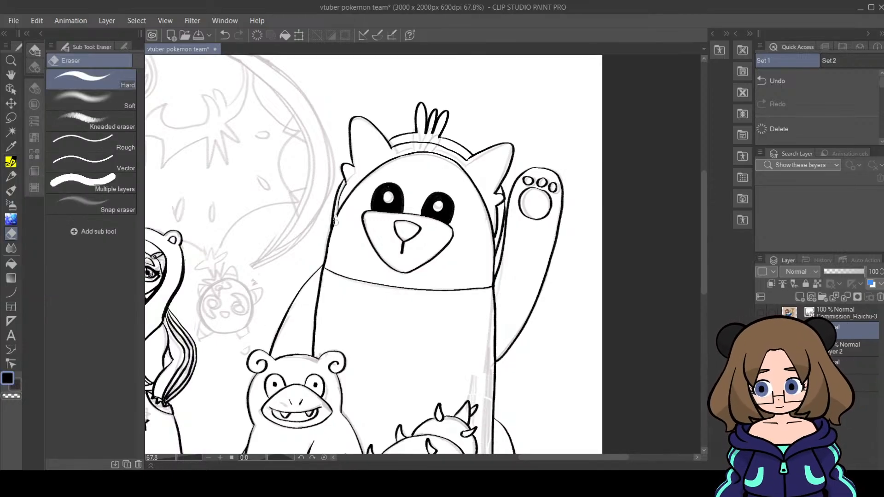
pyautogui.moveTo(337, 215); pyautogui.dragTo(335, 232)
pyautogui.moveTo(493, 244)
pyautogui.mouseDown()
pyautogui.moveTo(491, 272)
pyautogui.moveTo(493, 226)
pyautogui.mouseUp()
# Step: Rework the outer head line beside the raised arm, erasing the uneven strokes and re-inking it from the fur tuft to the neck line
pyautogui.click(14, 173)
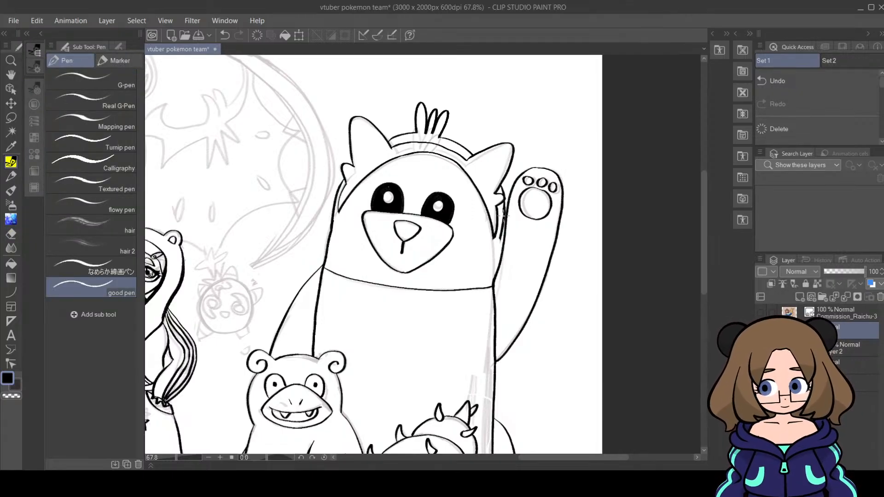
pyautogui.moveTo(499, 243); pyautogui.dragTo(491, 279)
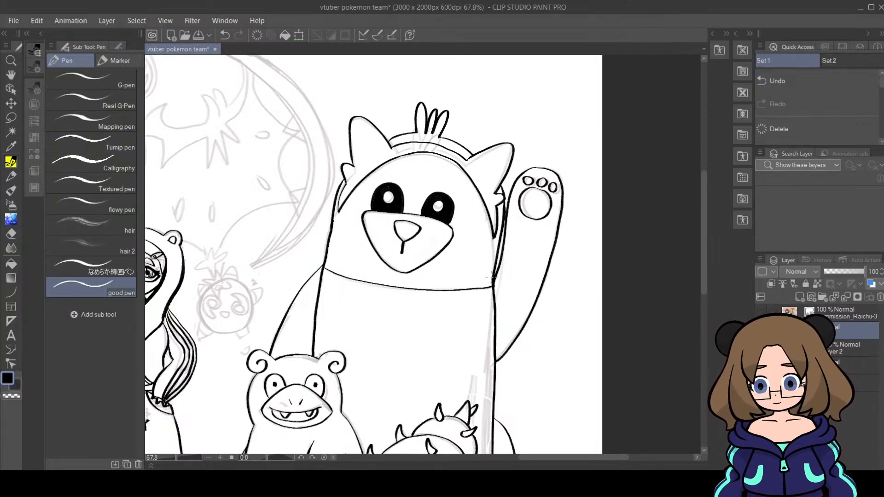
pyautogui.click(11, 233)
pyautogui.moveTo(495, 252); pyautogui.dragTo(503, 210)
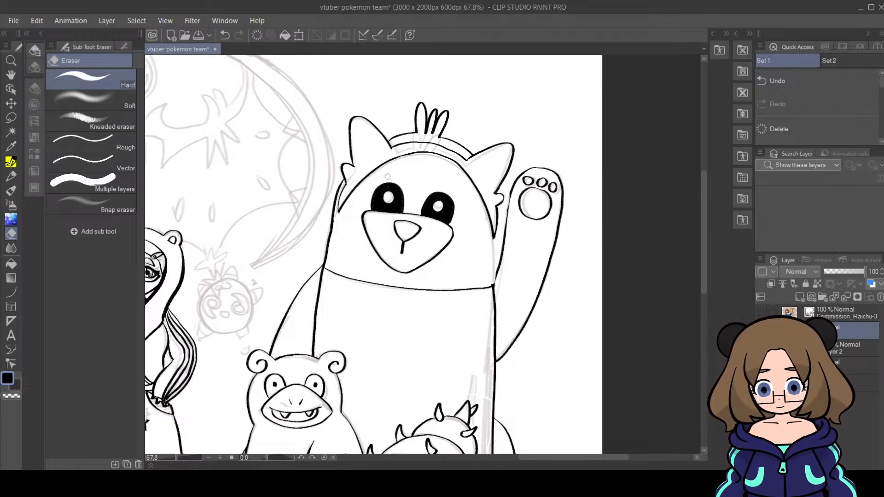
pyautogui.press('p')
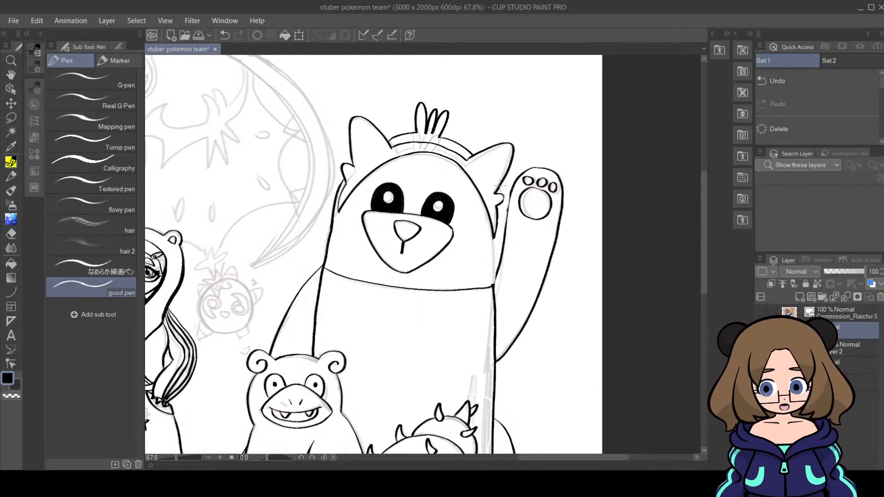
pyautogui.moveTo(502, 204)
pyautogui.mouseDown()
pyautogui.moveTo(496, 270)
pyautogui.moveTo(497, 250)
pyautogui.mouseUp()
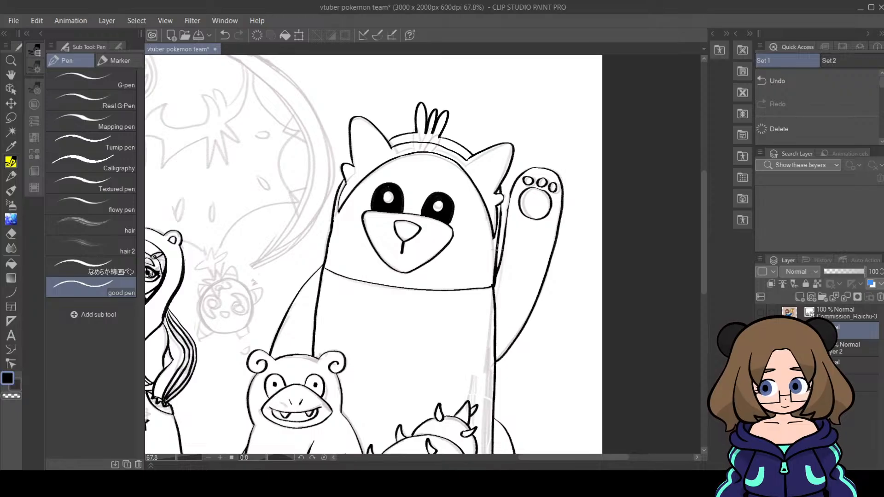
pyautogui.moveTo(501, 215); pyautogui.dragTo(493, 278)
# Step: Clean up the overlapping strokes between the cheek and the raised arm with the eraser and re-ink the upper edge of the arm
pyautogui.press('e')
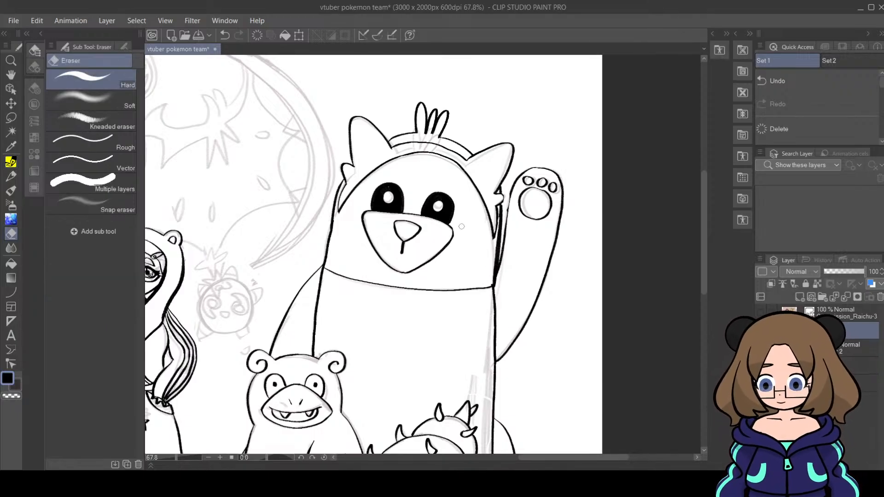
pyautogui.moveTo(495, 254); pyautogui.dragTo(492, 282)
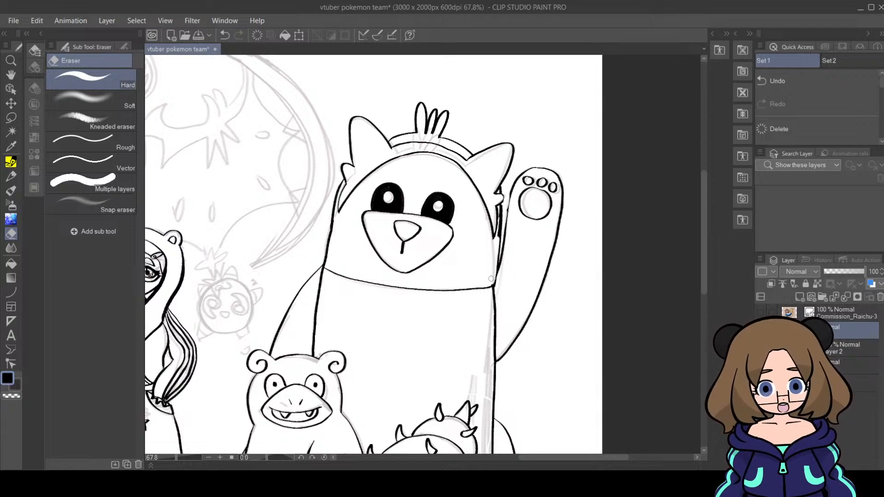
pyautogui.moveTo(499, 220); pyautogui.dragTo(488, 309)
pyautogui.press('p')
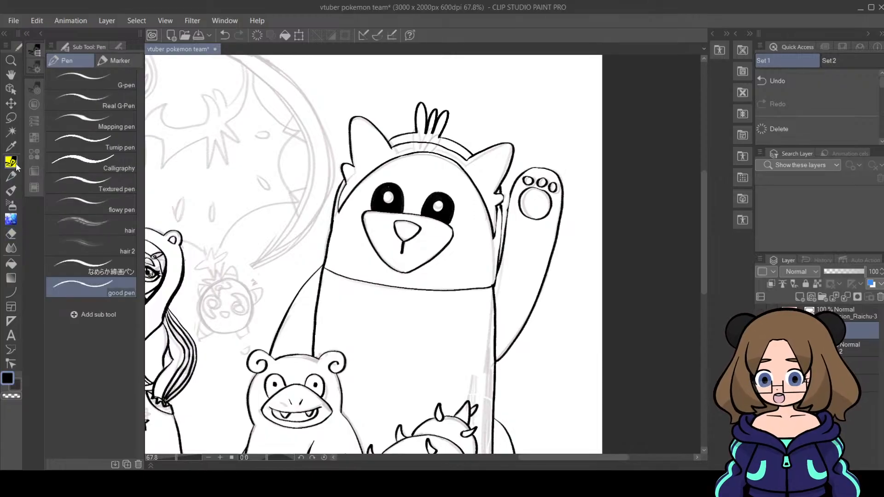
pyautogui.moveTo(511, 189); pyautogui.dragTo(505, 224)
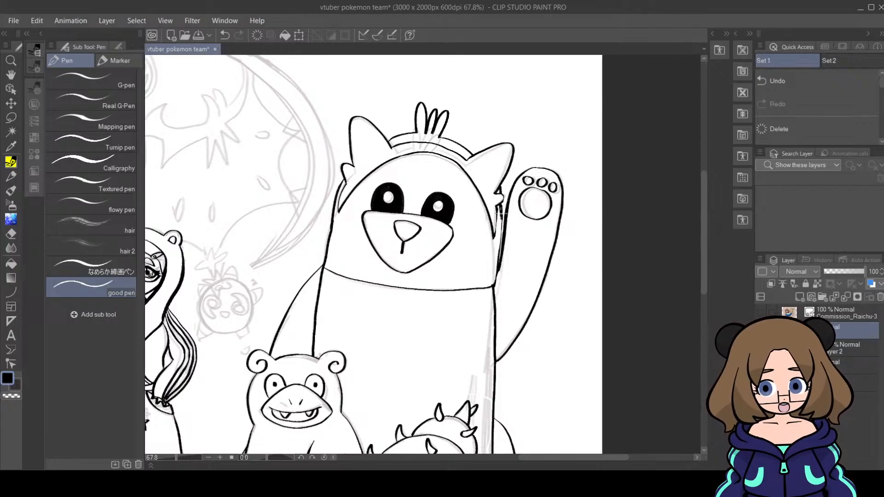
# Step: Ink the raised arm's inner edge down past the cheek to the neck line, and erase stray ink around the neck corner
pyautogui.moveTo(500, 208)
pyautogui.mouseDown()
pyautogui.moveTo(493, 276)
pyautogui.moveTo(500, 209)
pyautogui.mouseUp()
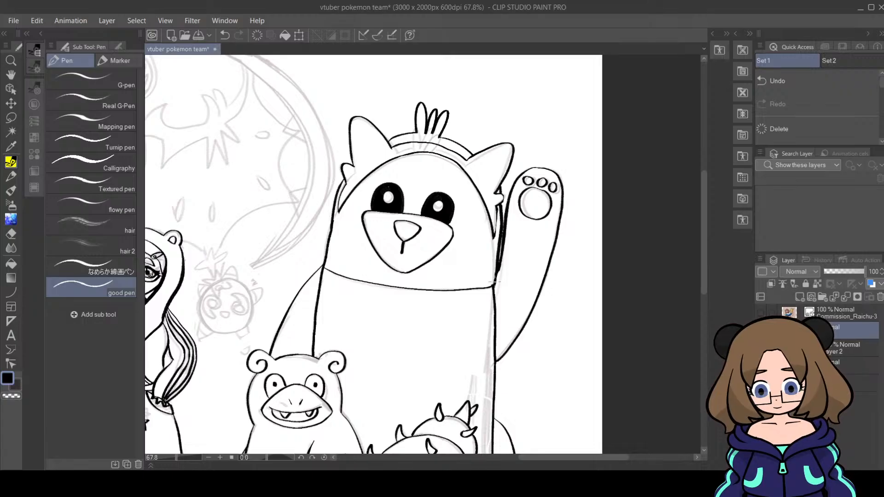
pyautogui.moveTo(498, 267); pyautogui.dragTo(494, 297)
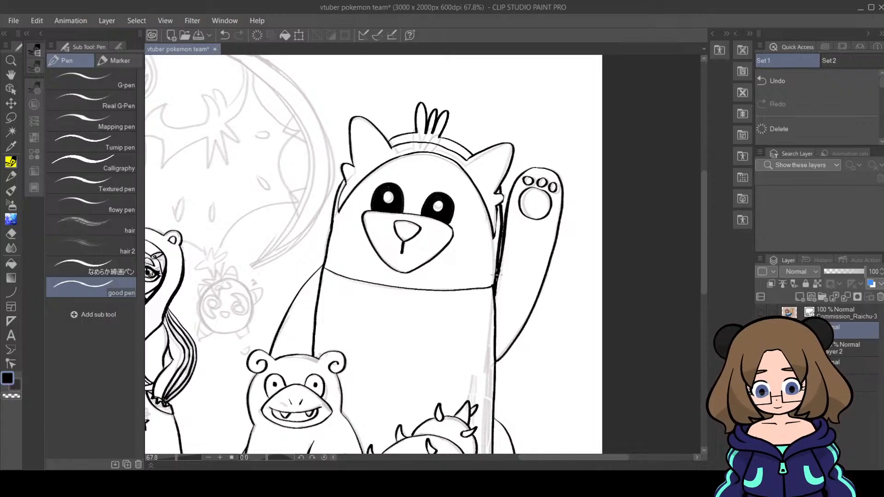
pyautogui.click(11, 234)
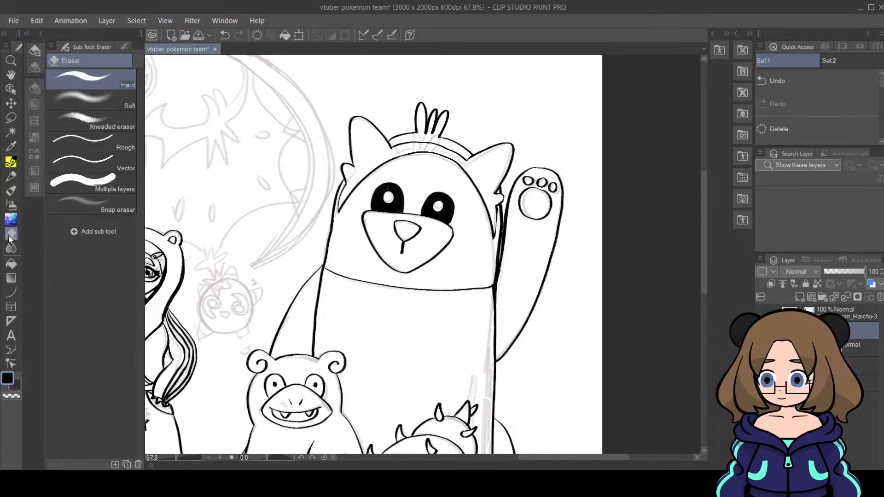
pyautogui.moveTo(493, 272); pyautogui.dragTo(494, 312)
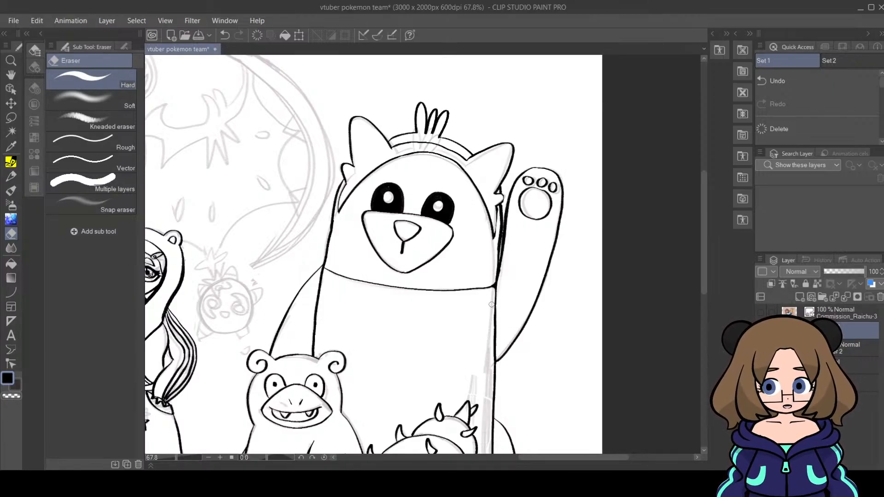
pyautogui.moveTo(499, 238); pyautogui.dragTo(494, 261)
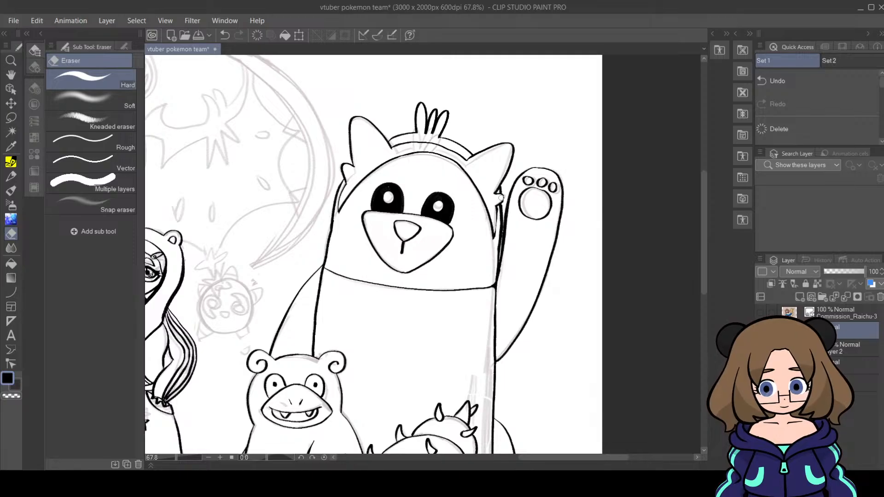
# Step: Ink the fur tuft below the ear beside the raised arm, clean its inner strokes with the eraser and re-ink the tuft's lower edge
pyautogui.click(12, 163)
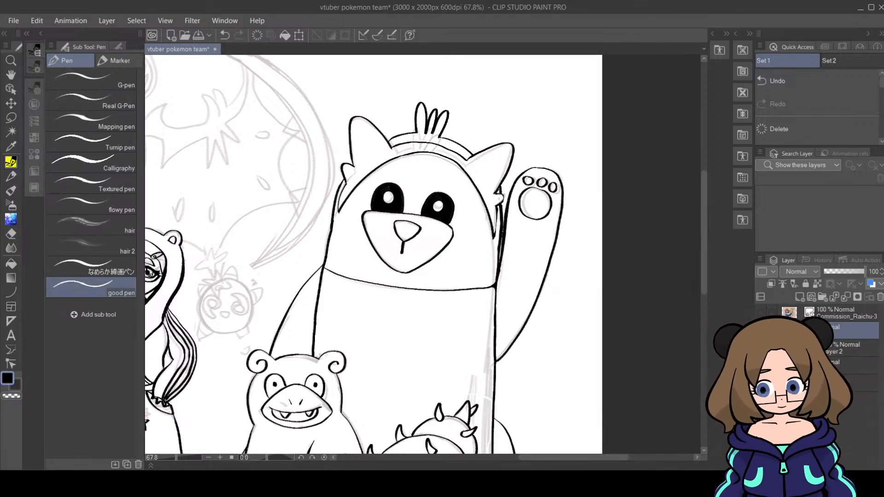
pyautogui.moveTo(505, 189); pyautogui.dragTo(499, 202)
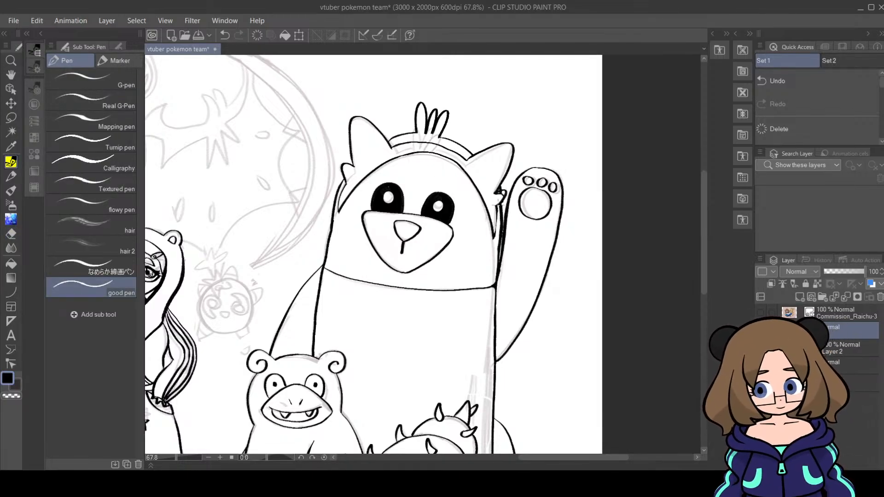
pyautogui.click(12, 234)
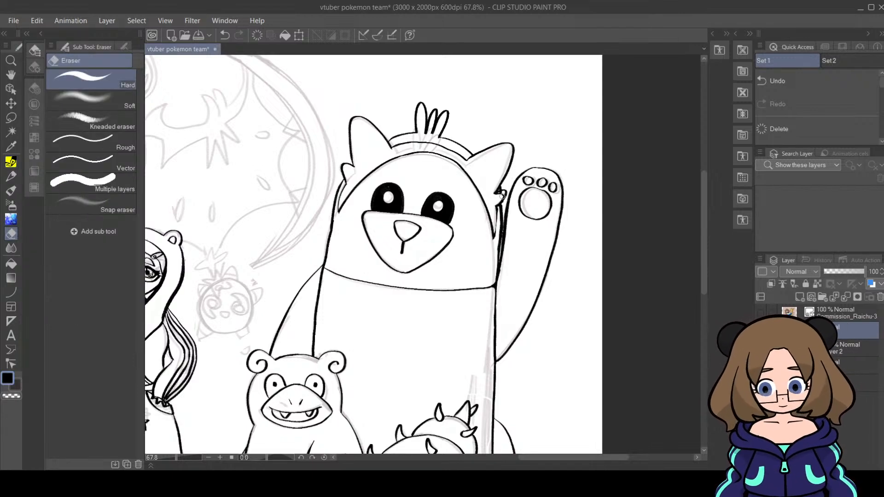
pyautogui.moveTo(497, 198); pyautogui.dragTo(494, 204)
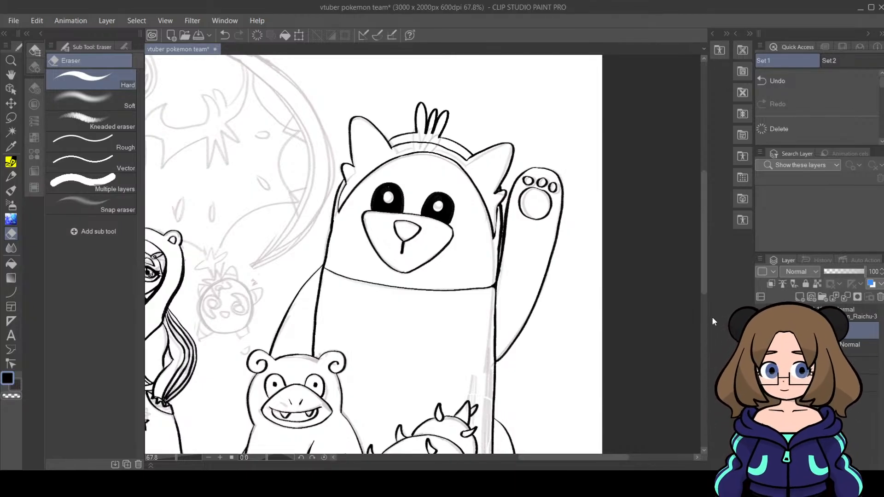
pyautogui.moveTo(496, 203); pyautogui.dragTo(494, 226)
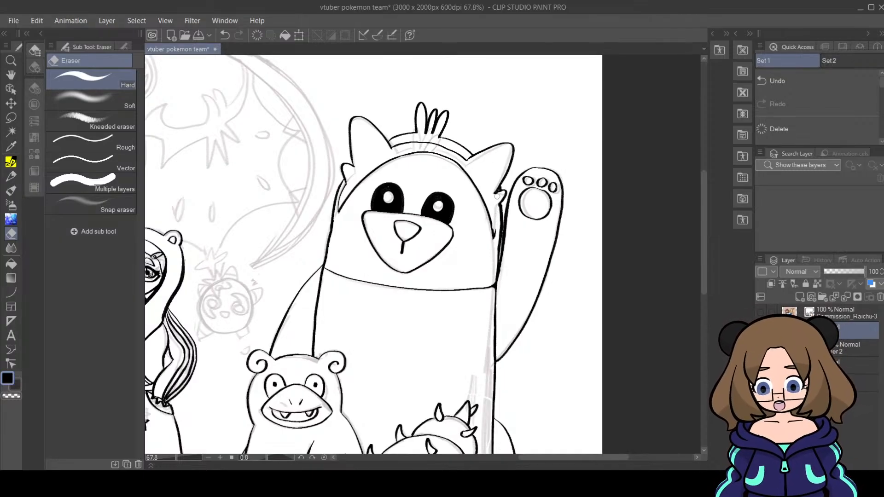
pyautogui.press('p')
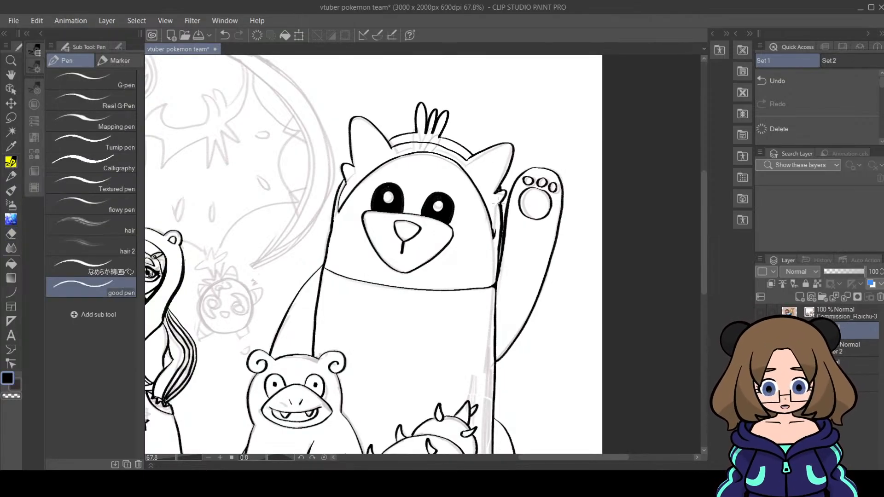
pyautogui.moveTo(500, 201); pyautogui.dragTo(494, 236)
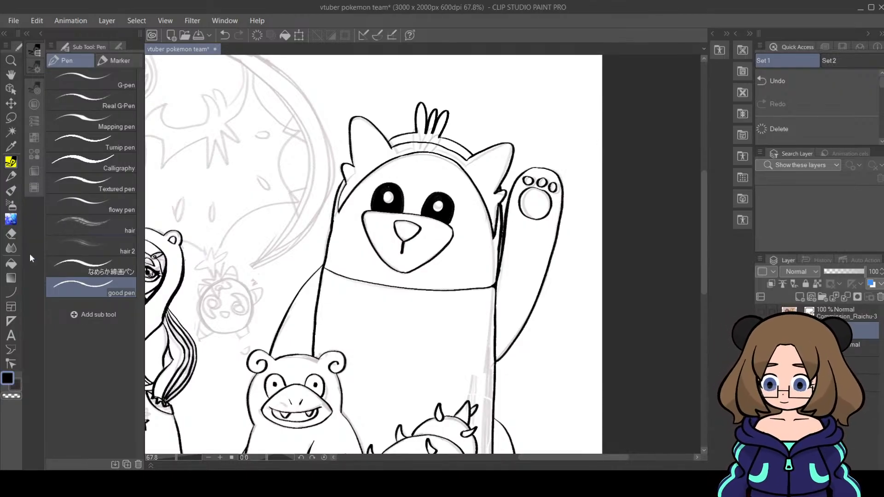
# Step: Erase the outer head line on the side away from the raised arm and re-ink it smoothly from the fur tuft to the neck
pyautogui.click(11, 233)
pyautogui.moveTo(340, 220)
pyautogui.mouseDown()
pyautogui.moveTo(333, 235)
pyautogui.moveTo(339, 185)
pyautogui.mouseUp()
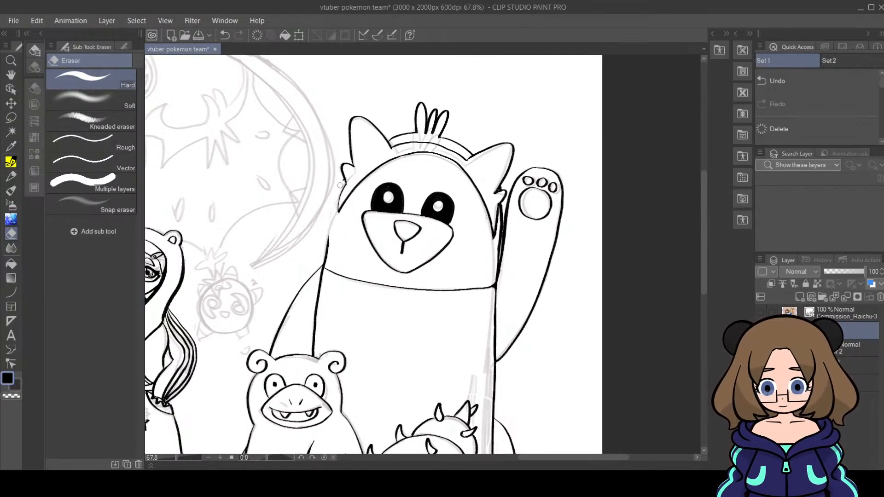
pyautogui.press('p')
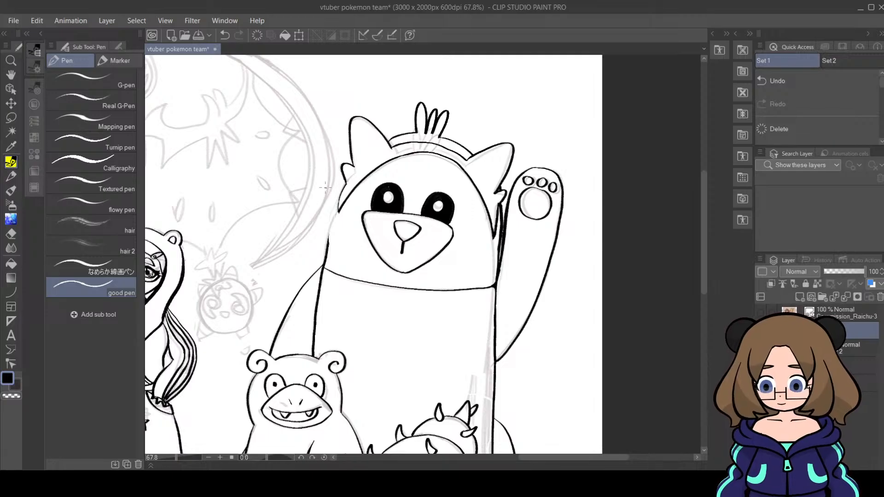
pyautogui.moveTo(343, 181); pyautogui.dragTo(327, 232)
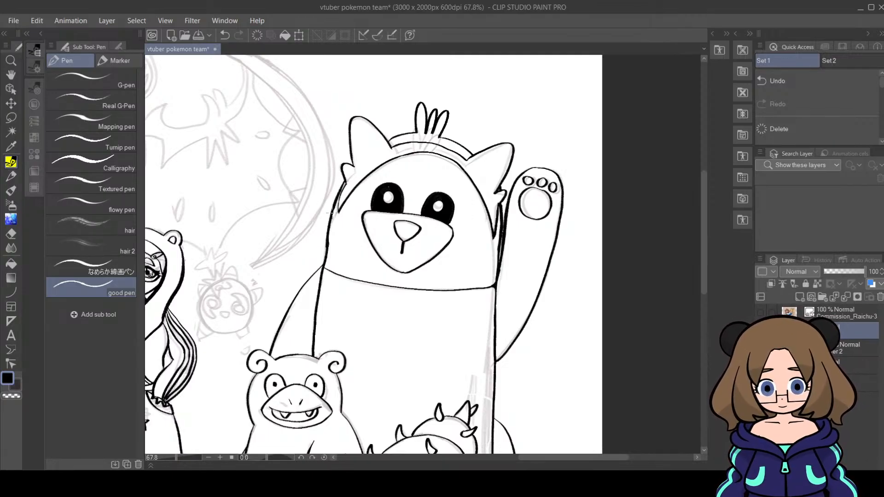
pyautogui.moveTo(325, 240); pyautogui.dragTo(323, 266)
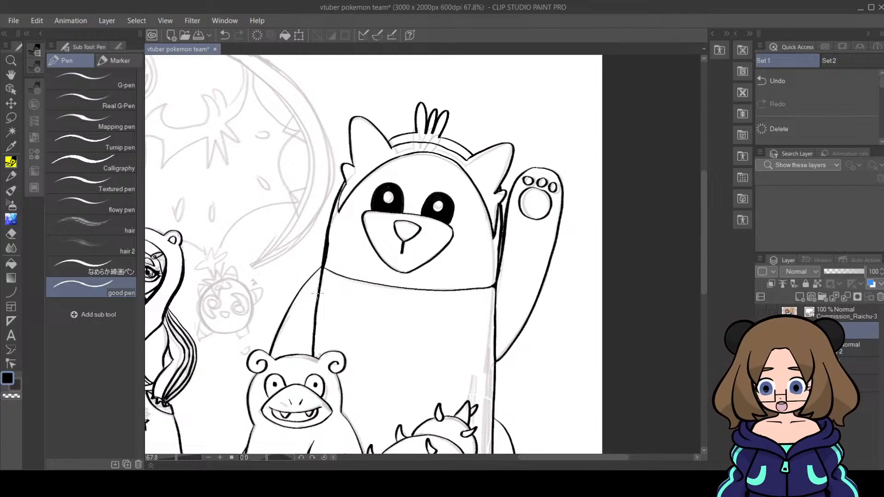
# Step: Erase the heavy doubled strokes between the cheek and the raised arm and ink a thinner head line down to the neck
pyautogui.press('e')
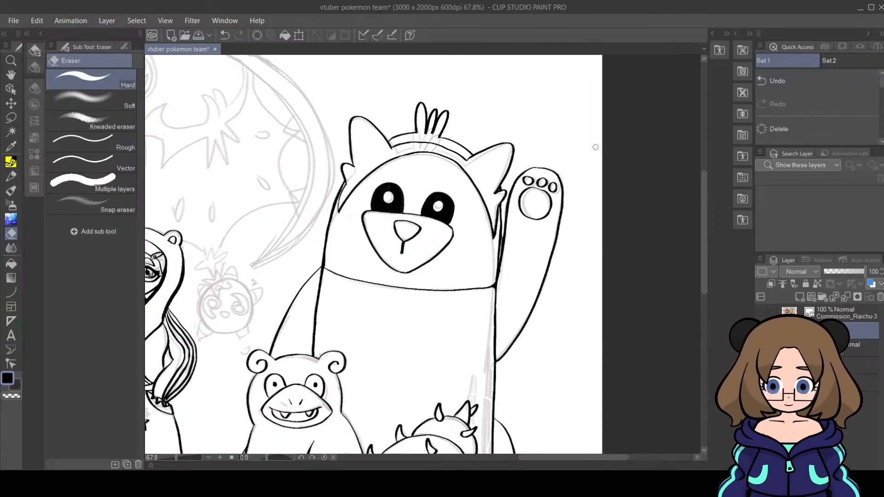
pyautogui.moveTo(501, 214); pyautogui.dragTo(495, 265)
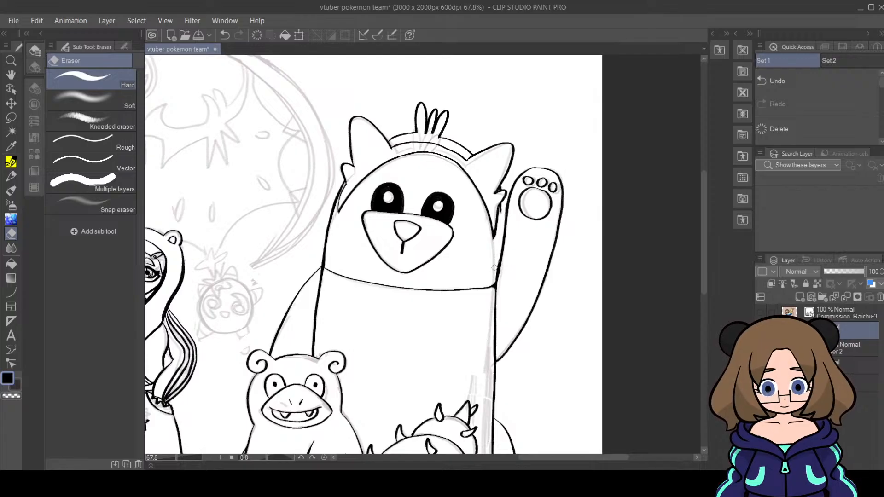
pyautogui.moveTo(501, 214); pyautogui.dragTo(503, 207)
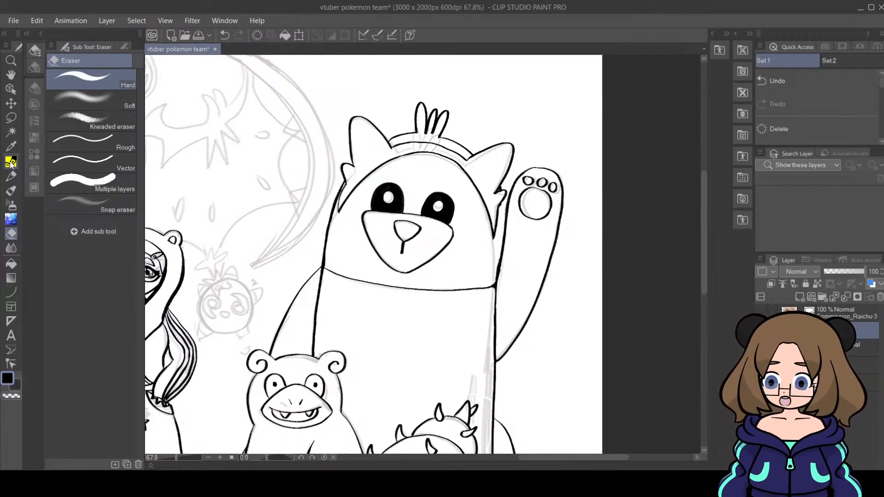
pyautogui.press('p')
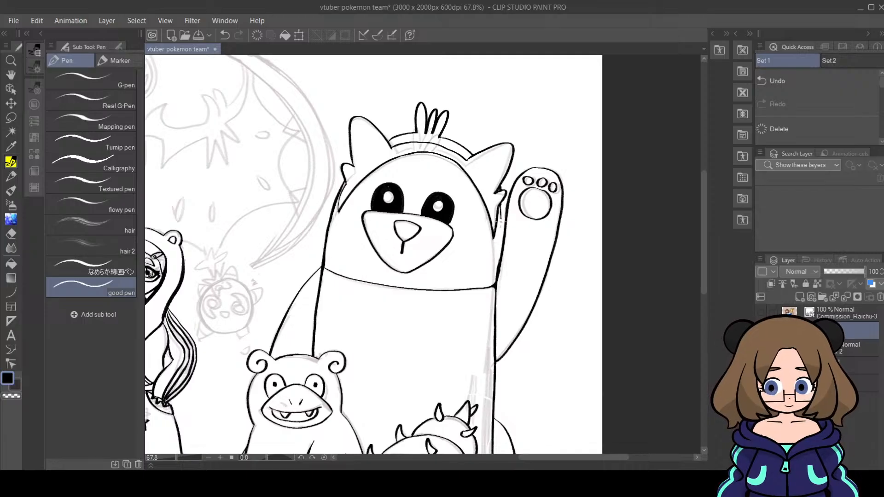
pyautogui.moveTo(500, 223); pyautogui.dragTo(499, 275)
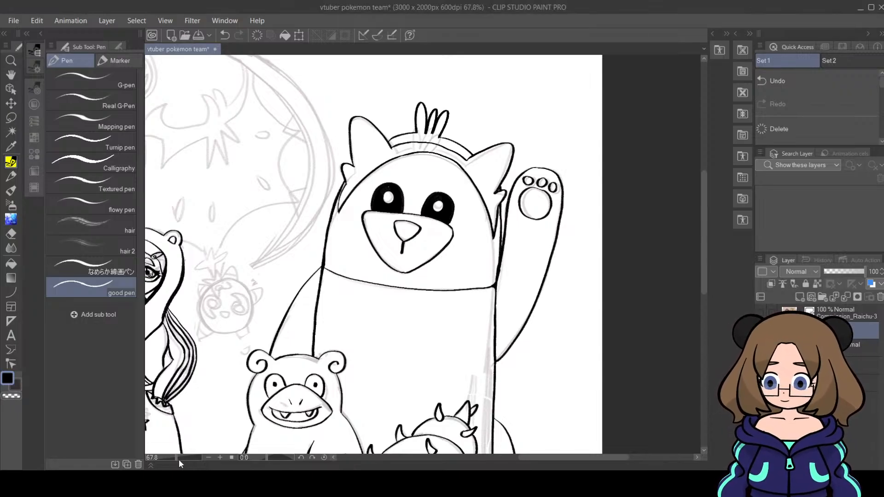
# Step: Erase excess ink along the raised arm's inner edge to thin the crowded lines beside the cheek
pyautogui.moveTo(179, 460)
pyautogui.mouseDown()
pyautogui.moveTo(169, 456)
pyautogui.moveTo(184, 460)
pyautogui.mouseUp()
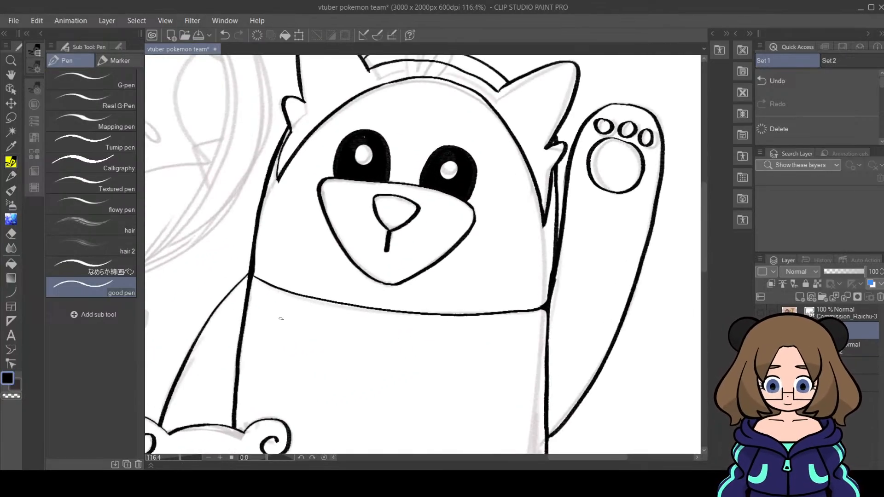
pyautogui.press('e')
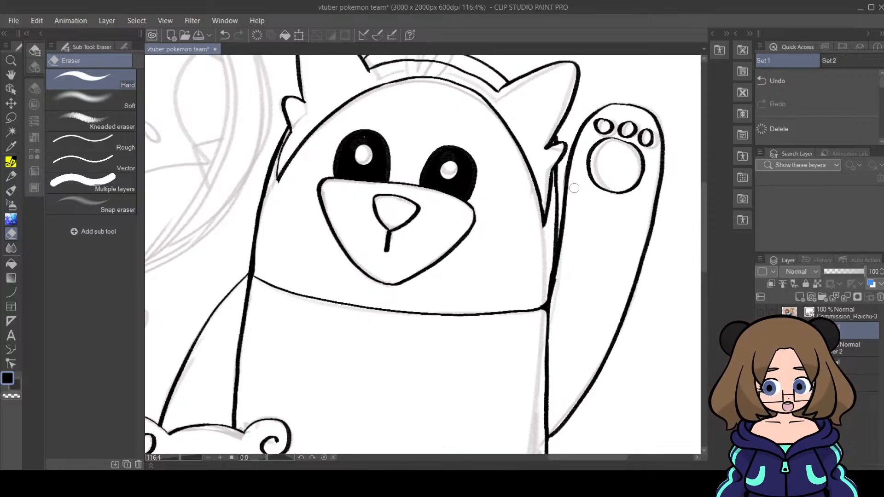
pyautogui.moveTo(575, 187); pyautogui.dragTo(556, 300)
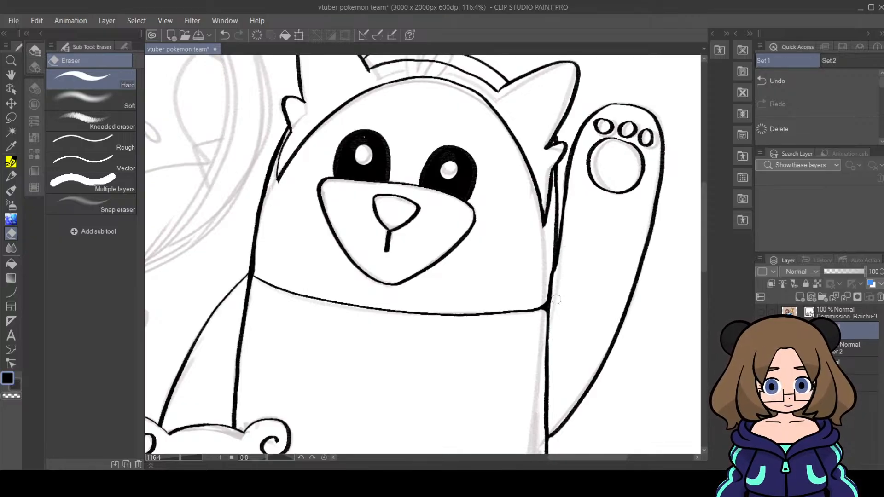
pyautogui.moveTo(574, 188); pyautogui.dragTo(566, 241)
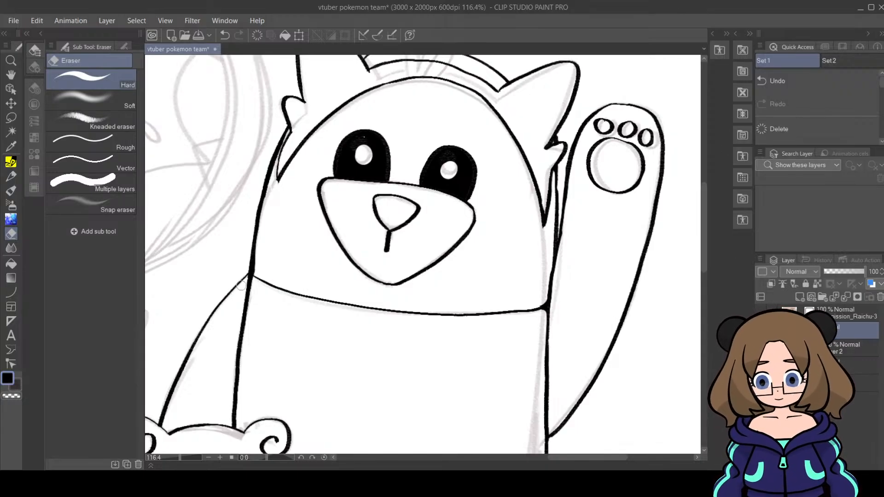
pyautogui.press('p')
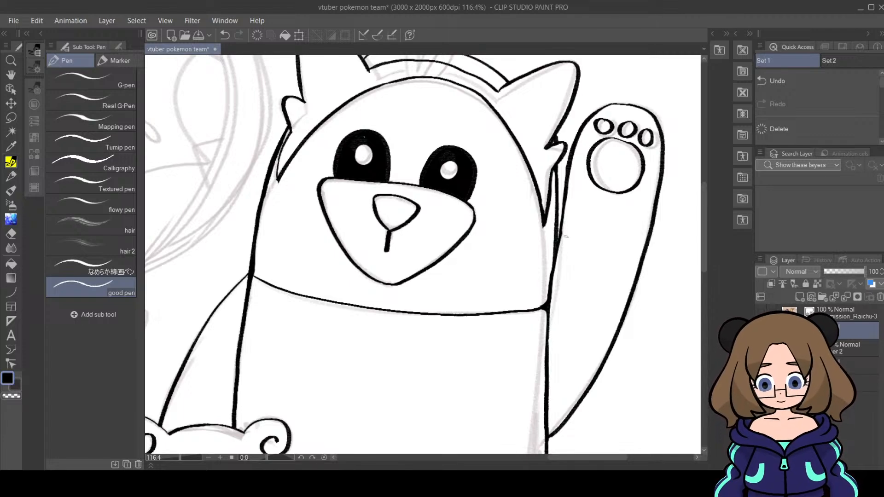
pyautogui.press('e')
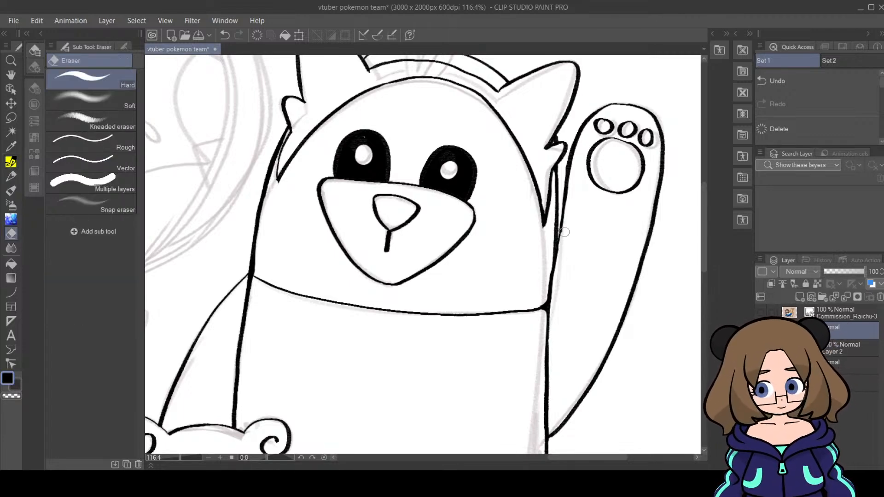
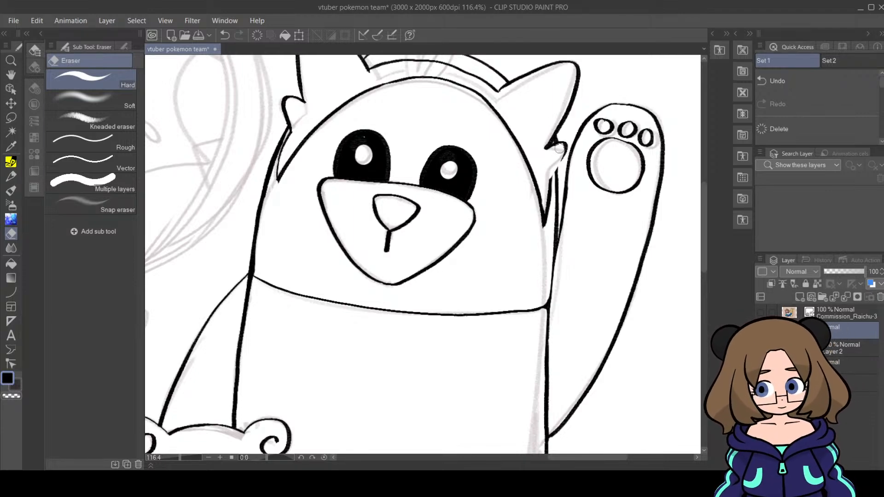
# Step: Re-ink the tip of the cheek fur tuft where it meets the raised arm
pyautogui.click(11, 164)
pyautogui.moveTo(566, 153)
pyautogui.mouseDown()
pyautogui.moveTo(549, 180)
pyautogui.moveTo(564, 158)
pyautogui.mouseUp()
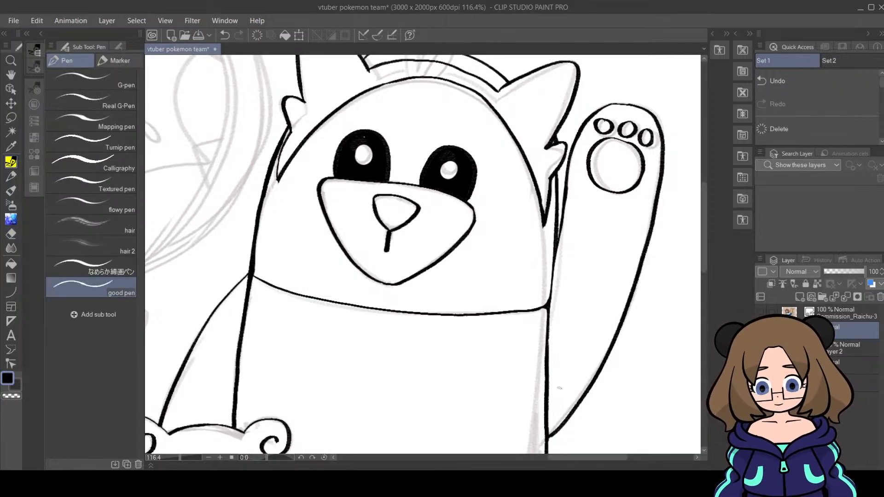
pyautogui.click(11, 233)
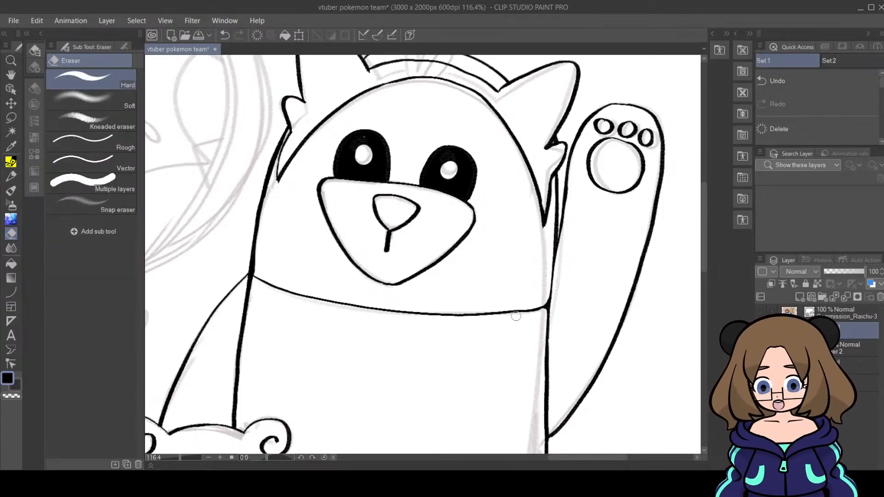
pyautogui.moveTo(182, 457); pyautogui.dragTo(177, 453)
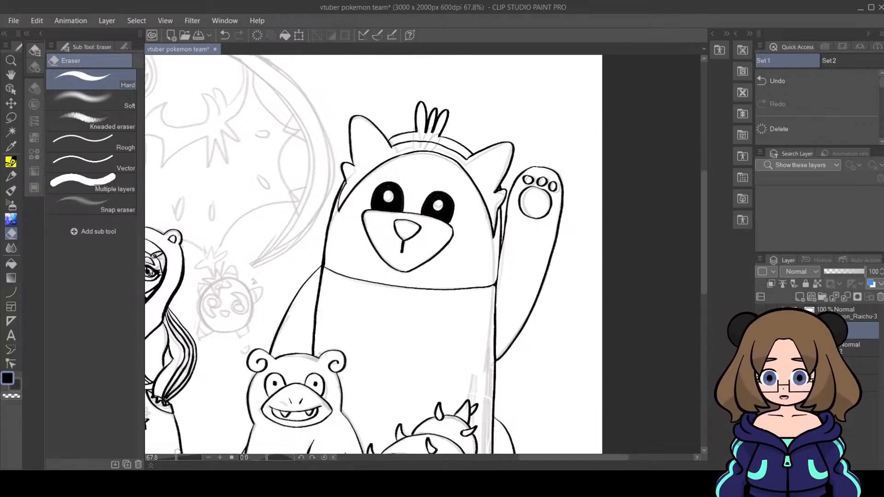
pyautogui.hotkey('alt', 'Tab')
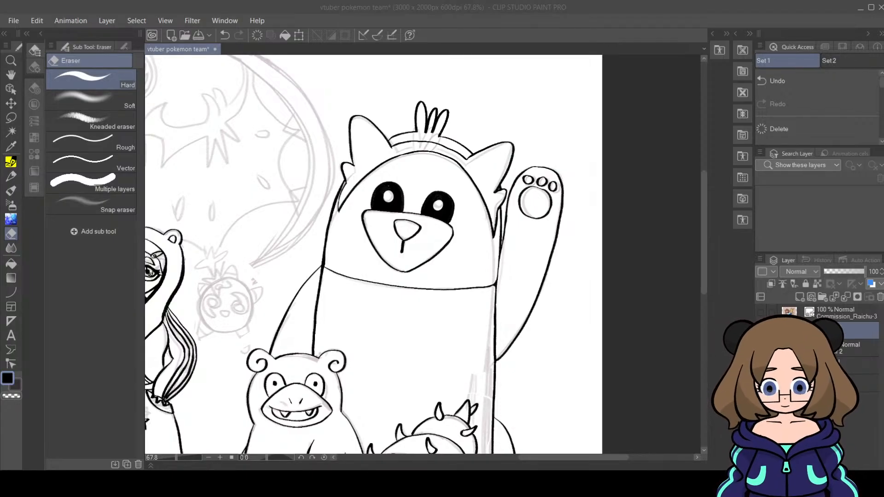
pyautogui.click(583, 469)
pyautogui.hotkey('alt', 'Tab')
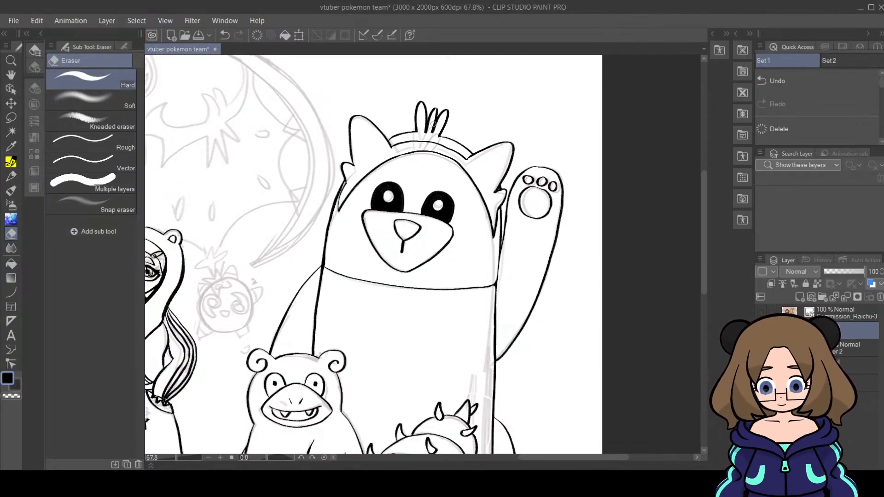
# Step: Erase the middle strand of the hair tuft on top of the head and re-ink it between the two outer strands
pyautogui.moveTo(433, 123); pyautogui.dragTo(428, 131)
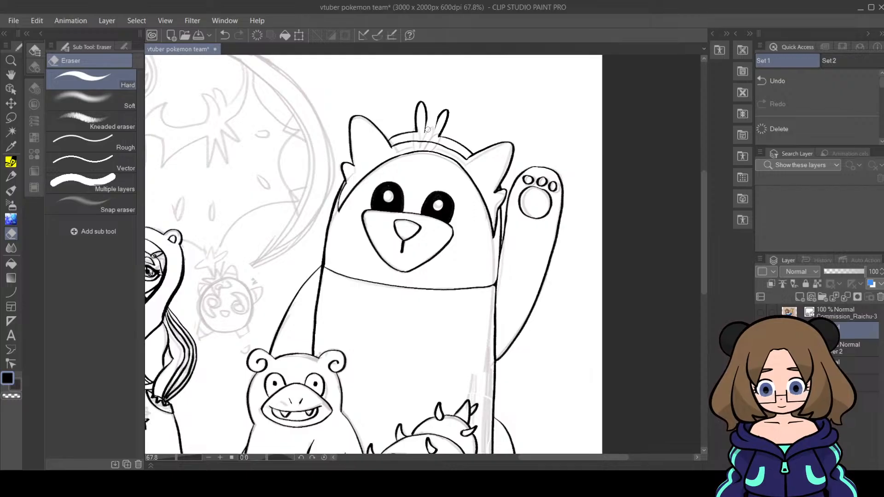
pyautogui.click(12, 177)
pyautogui.press('p')
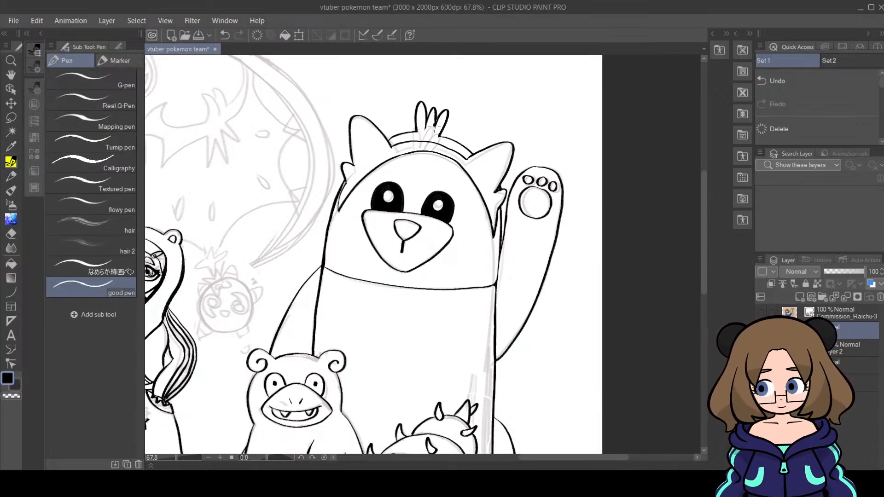
pyautogui.press('e')
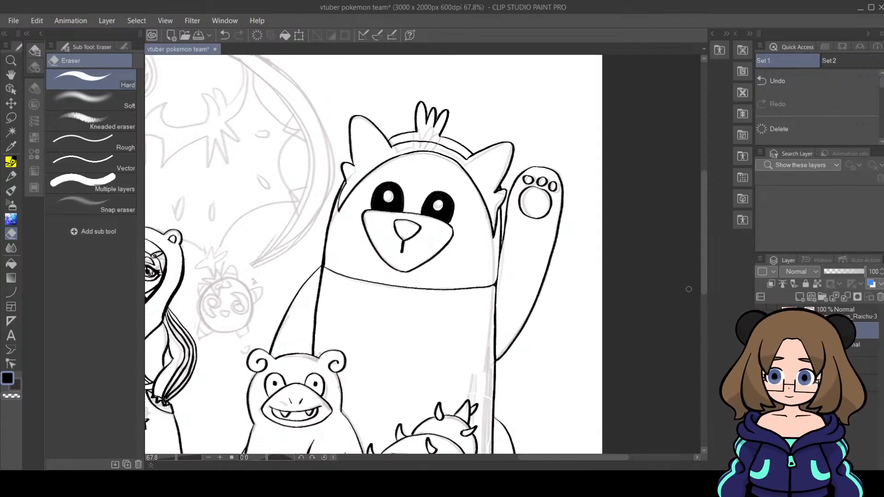
pyautogui.moveTo(607, 457)
pyautogui.mouseDown()
pyautogui.moveTo(504, 462)
pyautogui.moveTo(592, 461)
pyautogui.mouseUp()
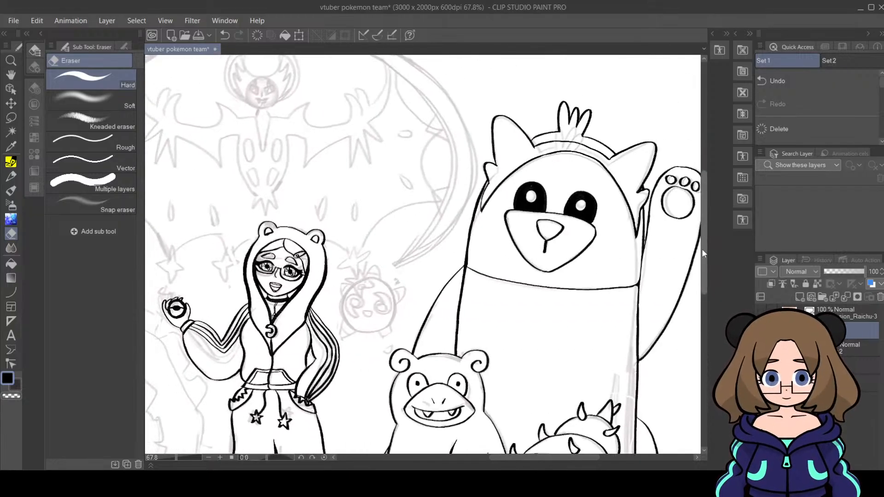
pyautogui.moveTo(702, 248)
pyautogui.mouseDown()
pyautogui.moveTo(704, 294)
pyautogui.moveTo(703, 234)
pyautogui.moveTo(703, 249)
pyautogui.mouseUp()
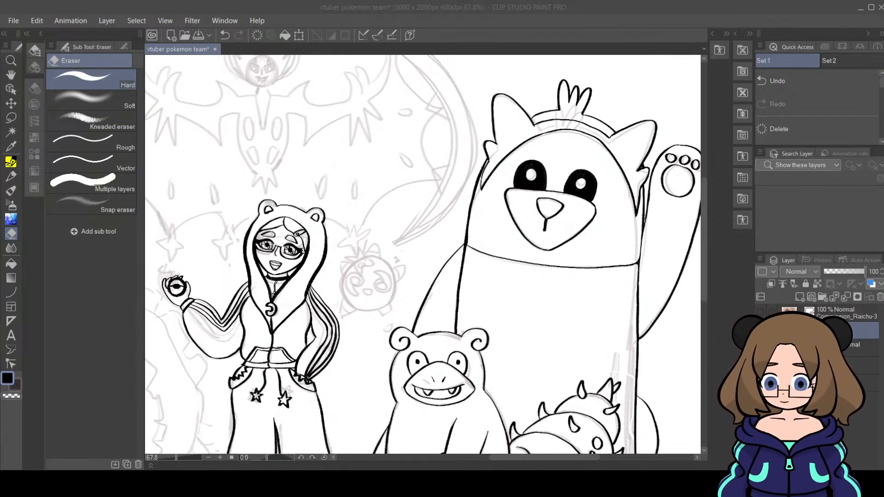
pyautogui.click(360, 67)
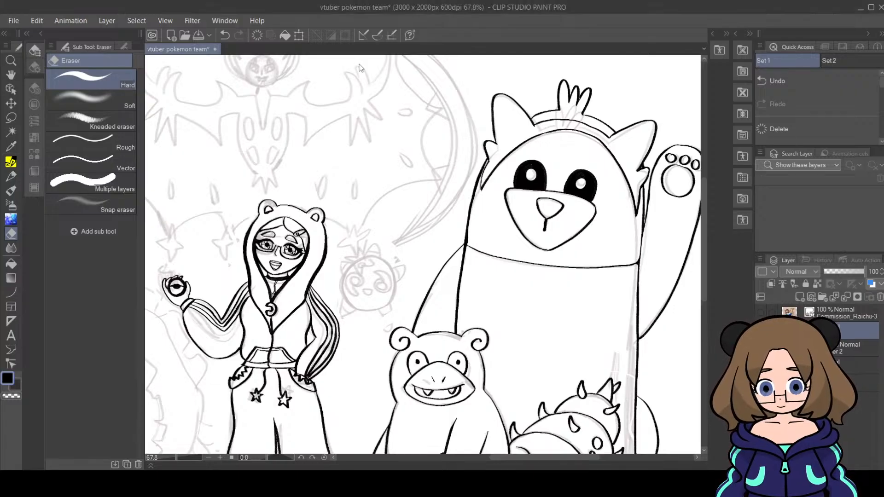
# Step: Ink the round body outline of the small spiky creature over its sketch with the good pen
pyautogui.moveTo(175, 454); pyautogui.dragTo(186, 456)
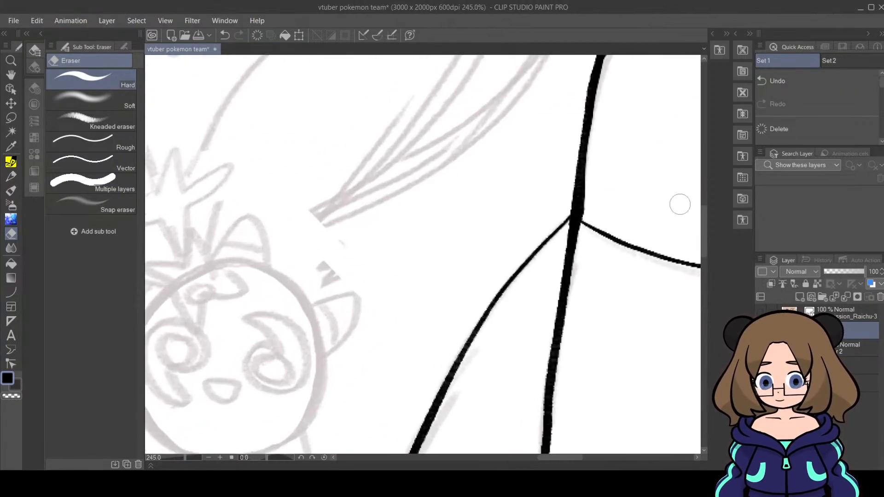
pyautogui.moveTo(570, 459); pyautogui.dragTo(556, 461)
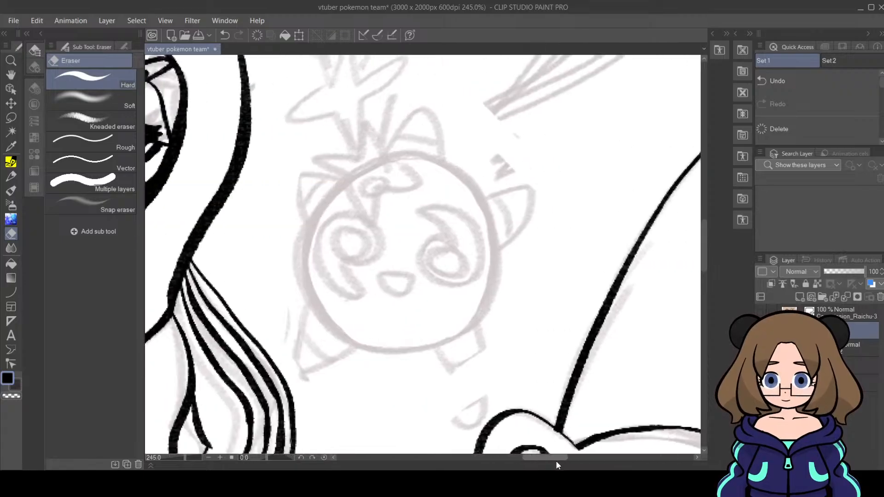
pyautogui.click(11, 162)
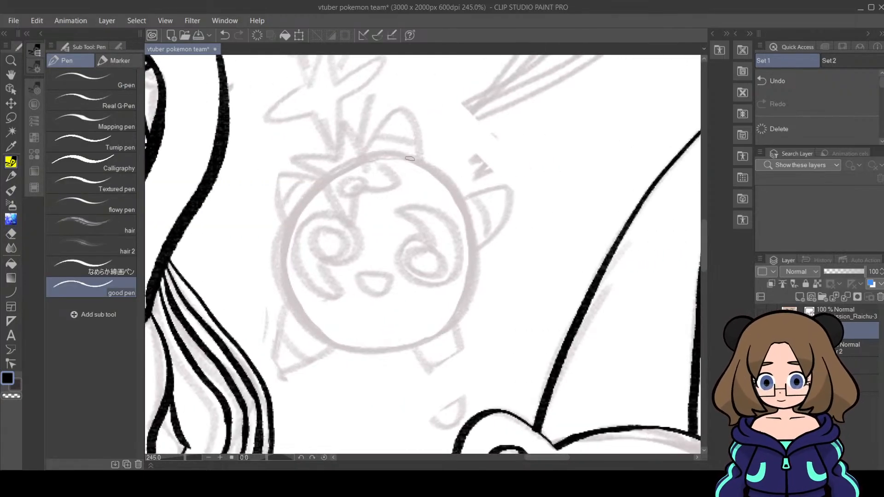
pyautogui.moveTo(410, 158)
pyautogui.mouseDown()
pyautogui.moveTo(331, 170)
pyautogui.moveTo(296, 211)
pyautogui.moveTo(285, 277)
pyautogui.moveTo(329, 340)
pyautogui.mouseUp()
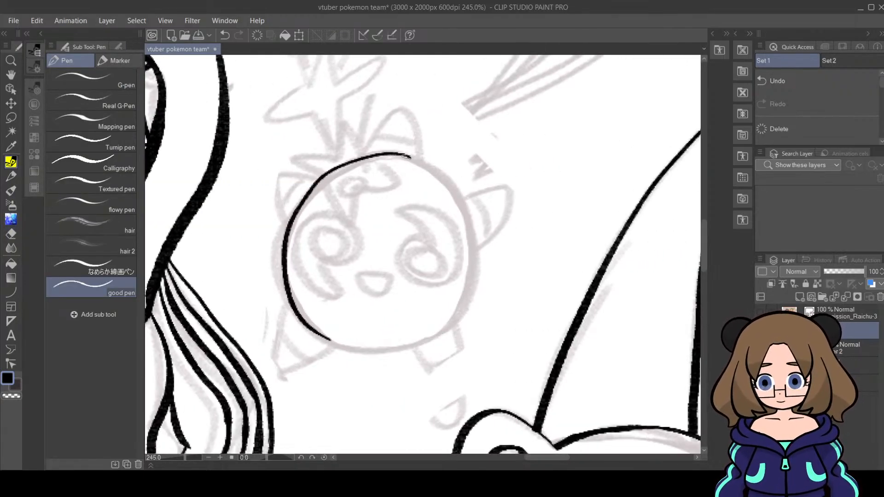
pyautogui.moveTo(405, 155)
pyautogui.mouseDown()
pyautogui.moveTo(451, 188)
pyautogui.moveTo(470, 228)
pyautogui.moveTo(469, 284)
pyautogui.moveTo(455, 322)
pyautogui.moveTo(414, 345)
pyautogui.moveTo(360, 349)
pyautogui.moveTo(317, 329)
pyautogui.mouseUp()
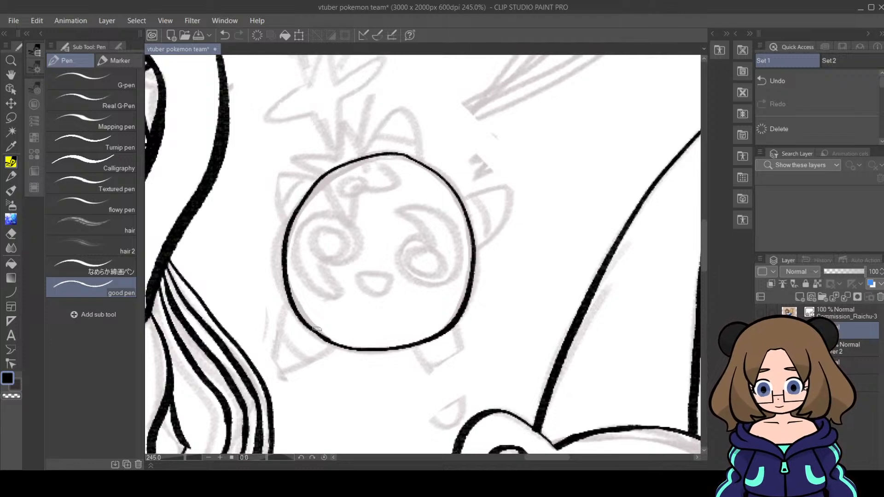
# Step: Ink five pointed spikes around the round body: one on top, two at the sides and two underneath
pyautogui.moveTo(369, 155)
pyautogui.mouseDown()
pyautogui.moveTo(382, 120)
pyautogui.moveTo(410, 104)
pyautogui.moveTo(424, 135)
pyautogui.moveTo(422, 163)
pyautogui.mouseUp()
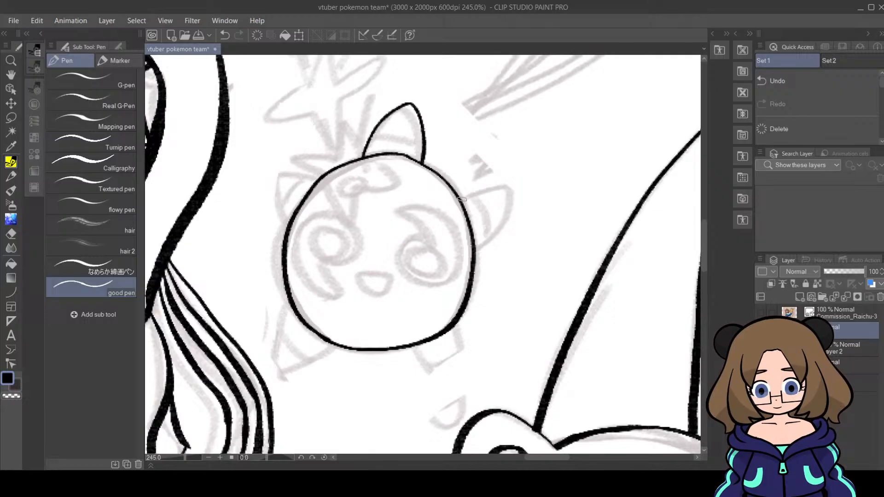
pyautogui.moveTo(462, 199)
pyautogui.mouseDown()
pyautogui.moveTo(514, 190)
pyautogui.moveTo(512, 209)
pyautogui.moveTo(475, 252)
pyautogui.mouseUp()
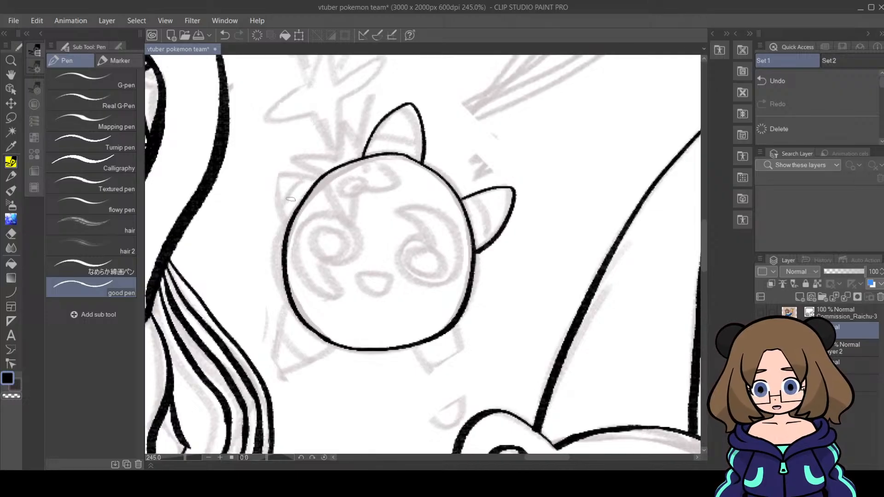
pyautogui.moveTo(285, 224)
pyautogui.mouseDown()
pyautogui.moveTo(264, 177)
pyautogui.moveTo(294, 165)
pyautogui.moveTo(315, 174)
pyautogui.mouseUp()
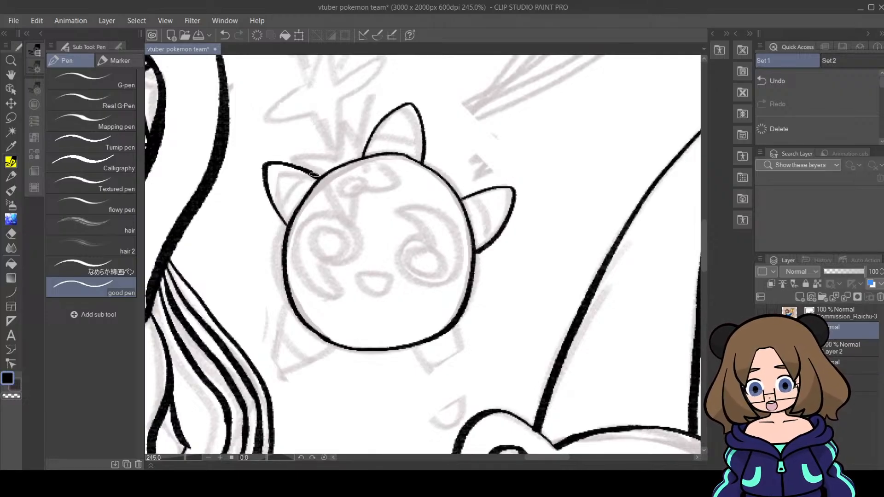
pyautogui.moveTo(289, 301)
pyautogui.mouseDown()
pyautogui.moveTo(275, 350)
pyautogui.moveTo(295, 377)
pyautogui.moveTo(331, 341)
pyautogui.mouseUp()
pyautogui.moveTo(415, 346); pyautogui.dragTo(458, 382)
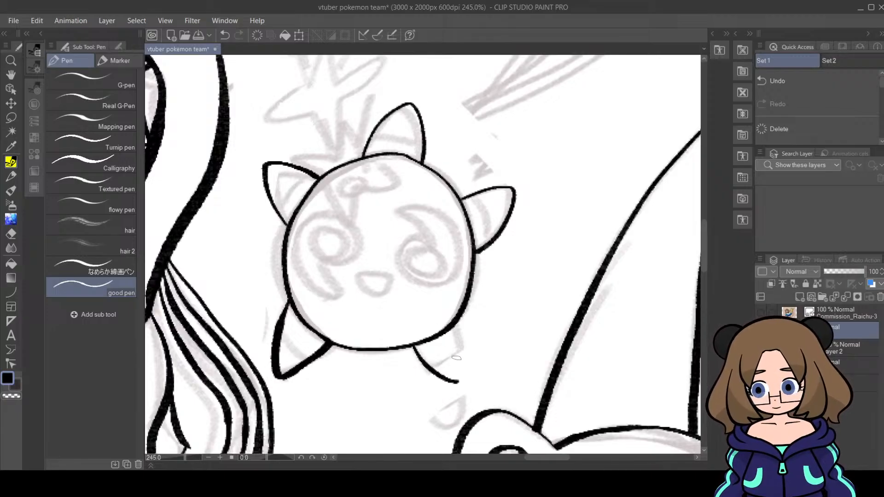
pyautogui.moveTo(461, 314)
pyautogui.mouseDown()
pyautogui.moveTo(470, 370)
pyautogui.moveTo(459, 383)
pyautogui.mouseUp()
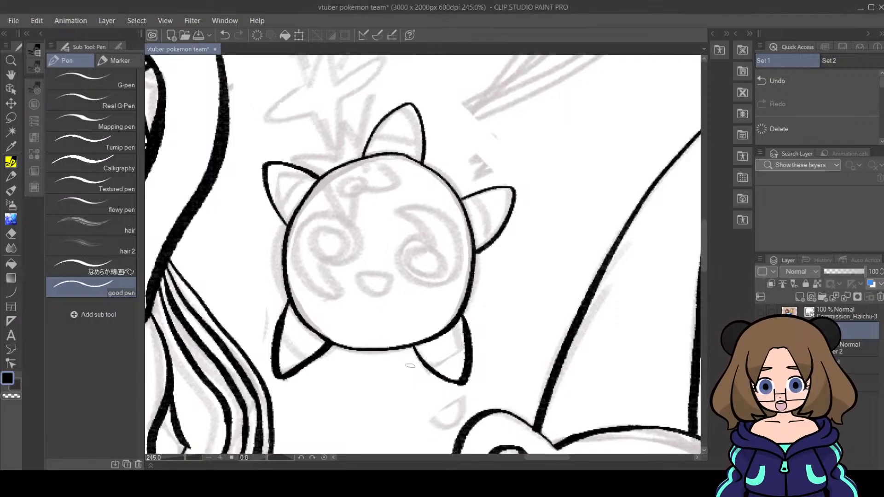
# Step: Erase the parts of the body outline that cross the bases of the five spikes
pyautogui.press('e')
pyautogui.moveTo(288, 212)
pyautogui.mouseDown()
pyautogui.moveTo(290, 221)
pyautogui.moveTo(308, 210)
pyautogui.moveTo(305, 190)
pyautogui.moveTo(317, 190)
pyautogui.mouseUp()
pyautogui.moveTo(376, 159)
pyautogui.mouseDown()
pyautogui.moveTo(392, 139)
pyautogui.moveTo(372, 166)
pyautogui.moveTo(395, 146)
pyautogui.moveTo(408, 177)
pyautogui.moveTo(408, 161)
pyautogui.moveTo(405, 174)
pyautogui.mouseUp()
pyautogui.moveTo(468, 209)
pyautogui.mouseDown()
pyautogui.moveTo(470, 230)
pyautogui.moveTo(458, 241)
pyautogui.moveTo(477, 234)
pyautogui.moveTo(461, 221)
pyautogui.mouseUp()
pyautogui.moveTo(437, 340)
pyautogui.mouseDown()
pyautogui.moveTo(426, 347)
pyautogui.moveTo(453, 324)
pyautogui.moveTo(450, 307)
pyautogui.moveTo(448, 315)
pyautogui.mouseUp()
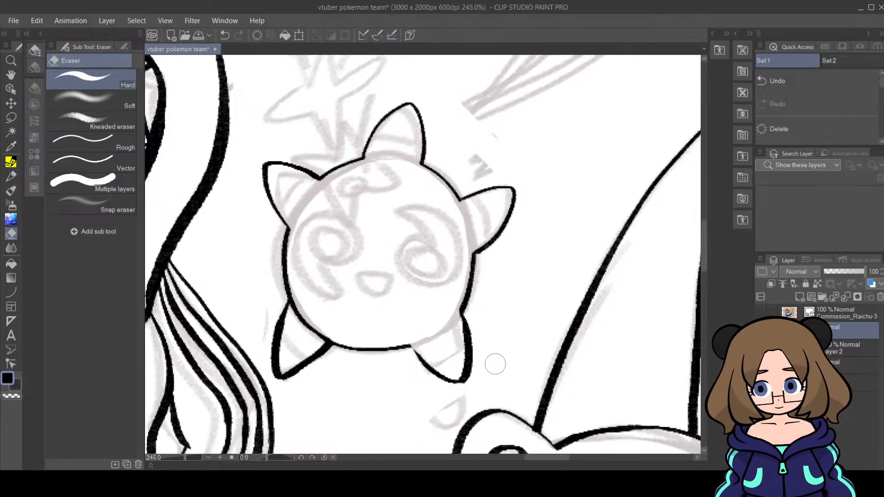
pyautogui.moveTo(326, 327)
pyautogui.mouseDown()
pyautogui.moveTo(318, 338)
pyautogui.moveTo(319, 308)
pyautogui.moveTo(301, 311)
pyautogui.mouseUp()
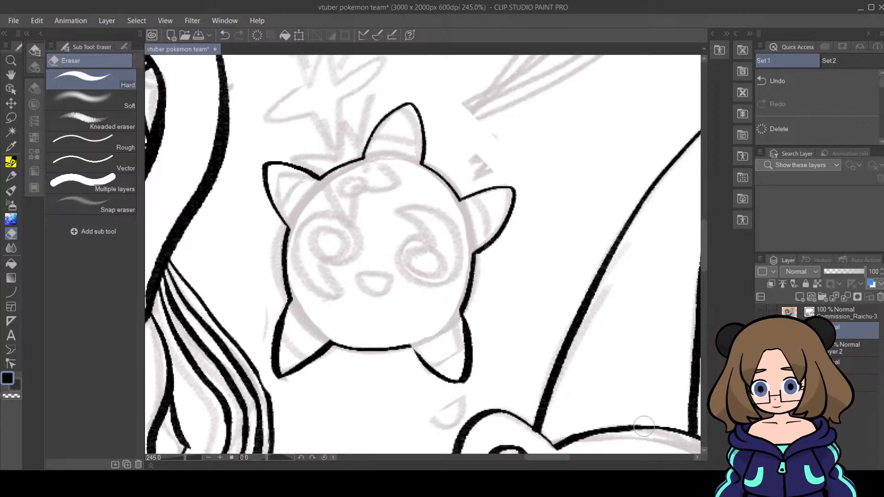
# Step: Redraw the girl's sleeve edge beside the creature and join the creature's lower-right spike to its body outline
pyautogui.press('p')
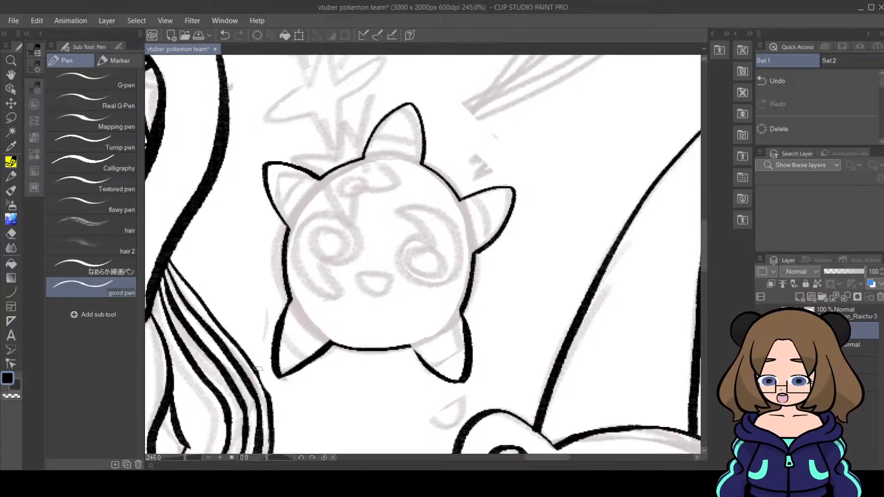
pyautogui.moveTo(262, 382); pyautogui.dragTo(270, 413)
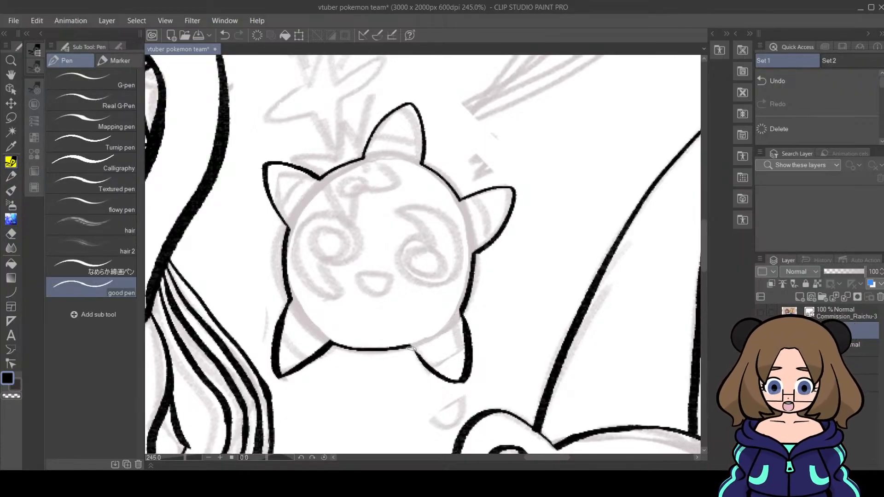
pyautogui.moveTo(411, 349); pyautogui.dragTo(420, 360)
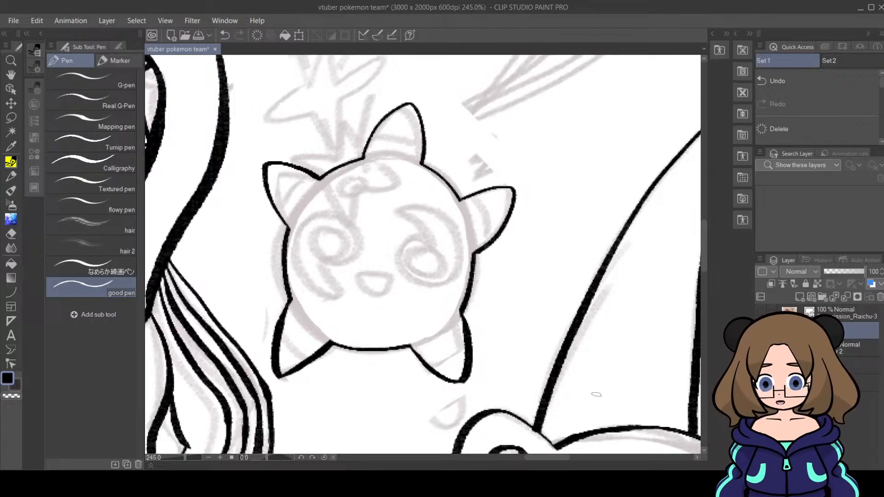
# Step: Reduce the hard eraser's brush size to 5.3 and clean up the tip of the creature's lower-left spike
pyautogui.click(14, 235)
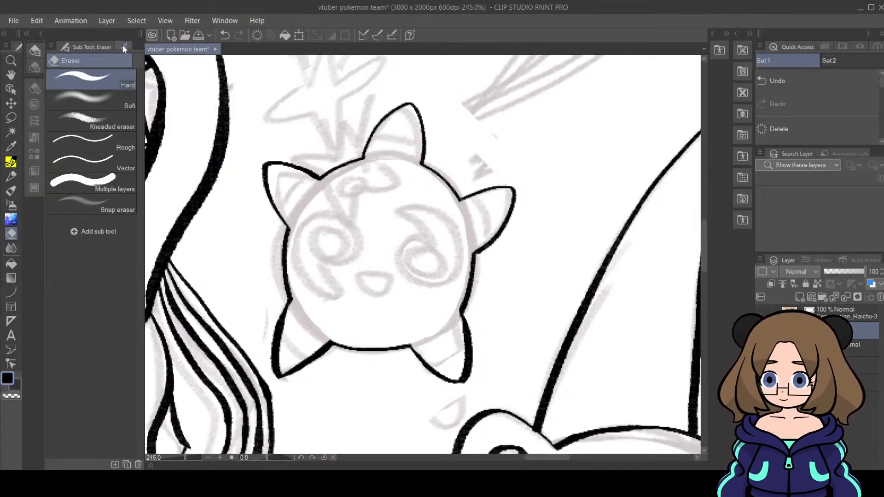
pyautogui.click(123, 47)
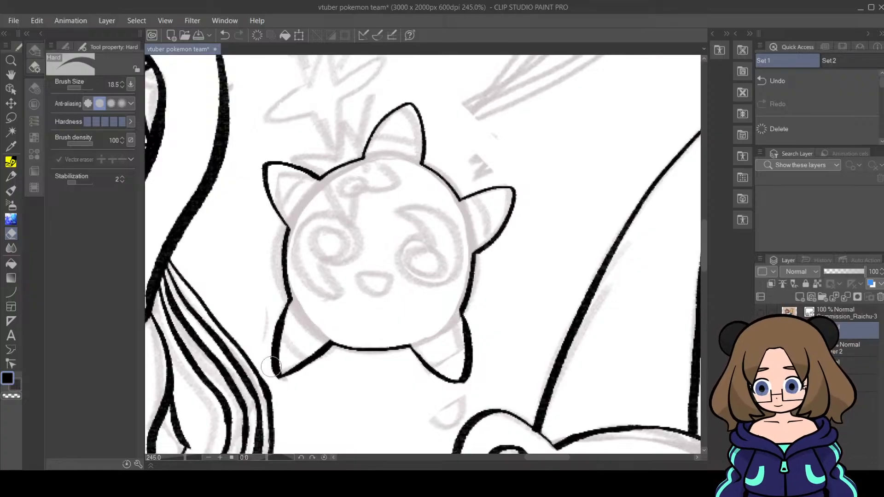
pyautogui.click(80, 84)
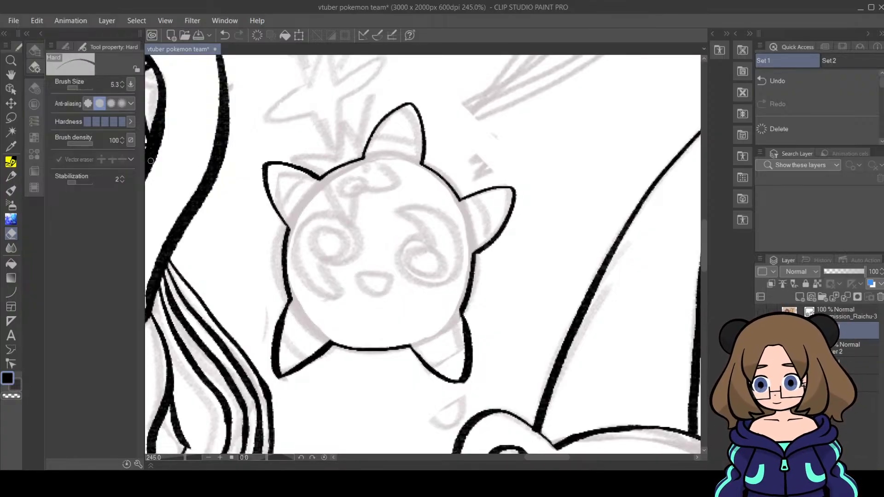
pyautogui.moveTo(281, 383); pyautogui.dragTo(269, 360)
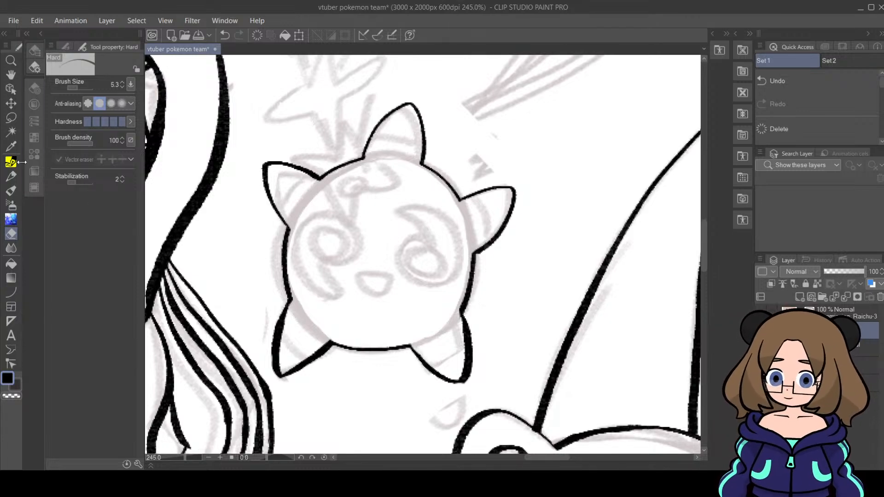
# Step: Ink the swirl-shaped eye on the right of the creature's face, including its small inner ring, with the good pen
pyautogui.click(11, 162)
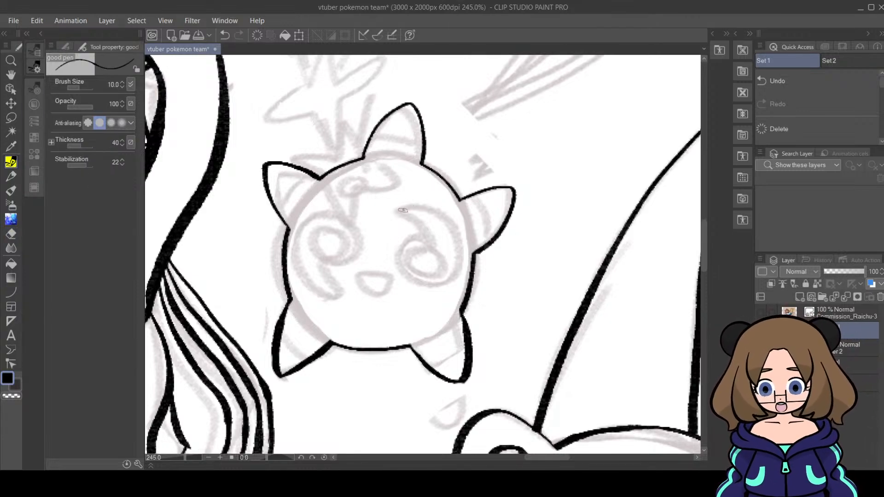
pyautogui.moveTo(402, 210)
pyautogui.mouseDown()
pyautogui.moveTo(441, 216)
pyautogui.moveTo(457, 250)
pyautogui.moveTo(453, 271)
pyautogui.moveTo(433, 283)
pyautogui.moveTo(412, 273)
pyautogui.moveTo(404, 255)
pyautogui.moveTo(414, 239)
pyautogui.moveTo(435, 240)
pyautogui.mouseUp()
pyautogui.hotkey('ctrl', 'z')
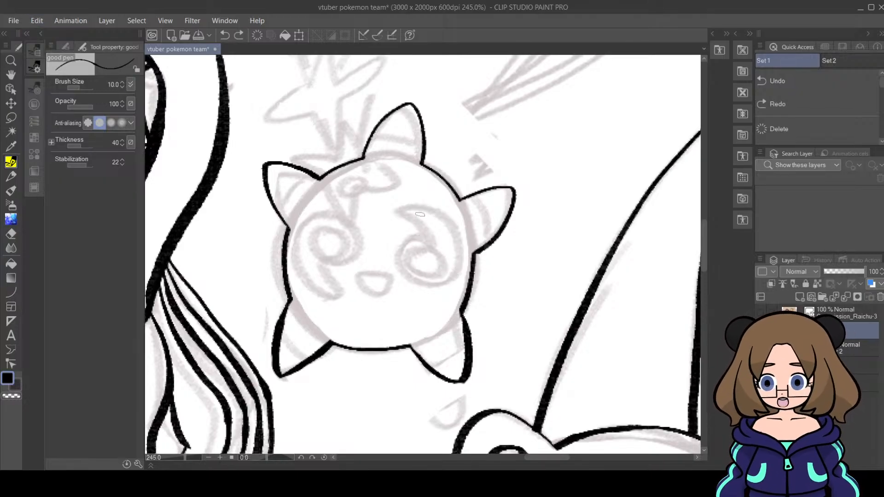
pyautogui.moveTo(401, 210)
pyautogui.mouseDown()
pyautogui.moveTo(437, 210)
pyautogui.moveTo(456, 231)
pyautogui.moveTo(460, 255)
pyautogui.moveTo(444, 285)
pyautogui.moveTo(416, 283)
pyautogui.moveTo(400, 264)
pyautogui.moveTo(404, 241)
pyautogui.moveTo(435, 241)
pyautogui.mouseUp()
pyautogui.moveTo(403, 211)
pyautogui.mouseDown()
pyautogui.moveTo(431, 241)
pyautogui.moveTo(419, 268)
pyautogui.moveTo(439, 267)
pyautogui.moveTo(430, 251)
pyautogui.mouseUp()
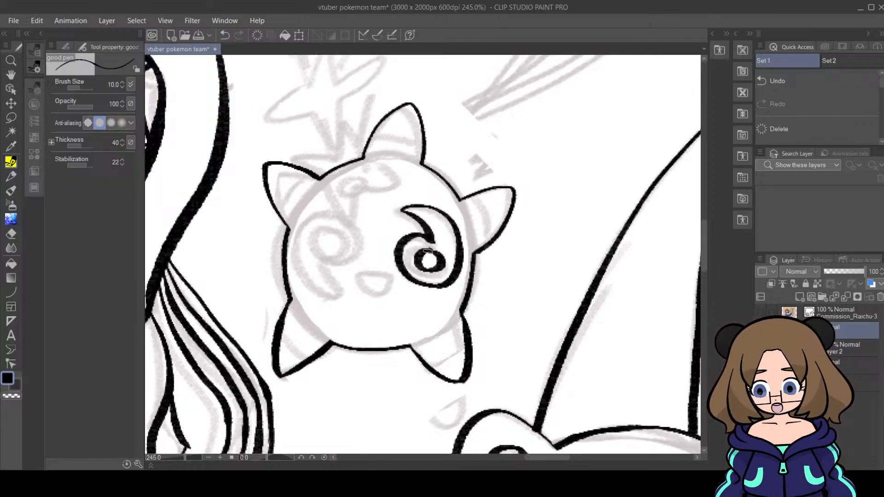
# Step: Ink the creature's left swirl eye with its inner ring and the small rounded mouth between the eyes
pyautogui.moveTo(341, 215)
pyautogui.mouseDown()
pyautogui.moveTo(299, 230)
pyautogui.moveTo(298, 275)
pyautogui.moveTo(343, 296)
pyautogui.mouseUp()
pyautogui.moveTo(334, 217)
pyautogui.mouseDown()
pyautogui.moveTo(361, 232)
pyautogui.moveTo(344, 267)
pyautogui.moveTo(318, 263)
pyautogui.moveTo(345, 293)
pyautogui.mouseUp()
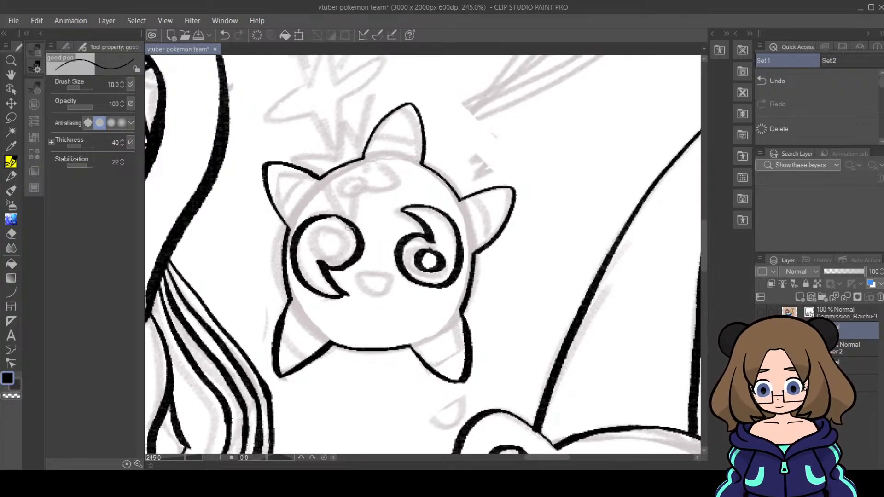
pyautogui.moveTo(333, 233)
pyautogui.mouseDown()
pyautogui.moveTo(335, 257)
pyautogui.moveTo(345, 239)
pyautogui.moveTo(328, 229)
pyautogui.mouseUp()
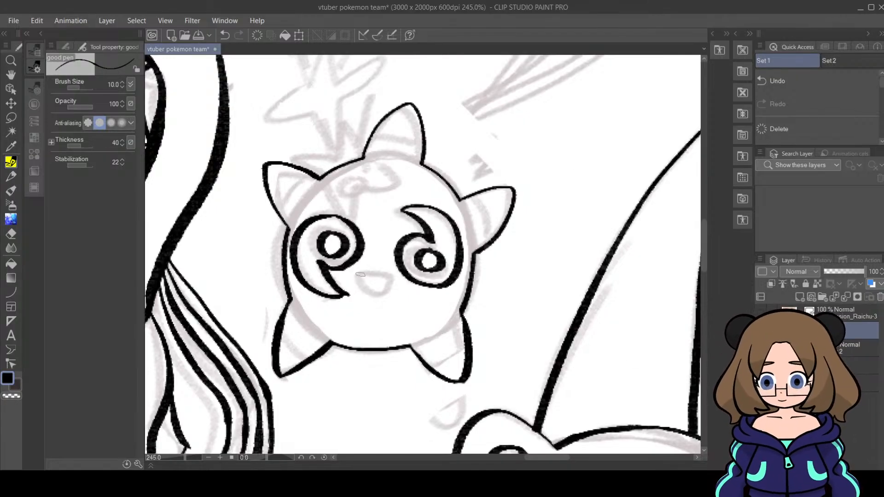
pyautogui.moveTo(361, 274)
pyautogui.mouseDown()
pyautogui.moveTo(387, 278)
pyautogui.moveTo(374, 298)
pyautogui.moveTo(362, 292)
pyautogui.moveTo(366, 272)
pyautogui.mouseUp()
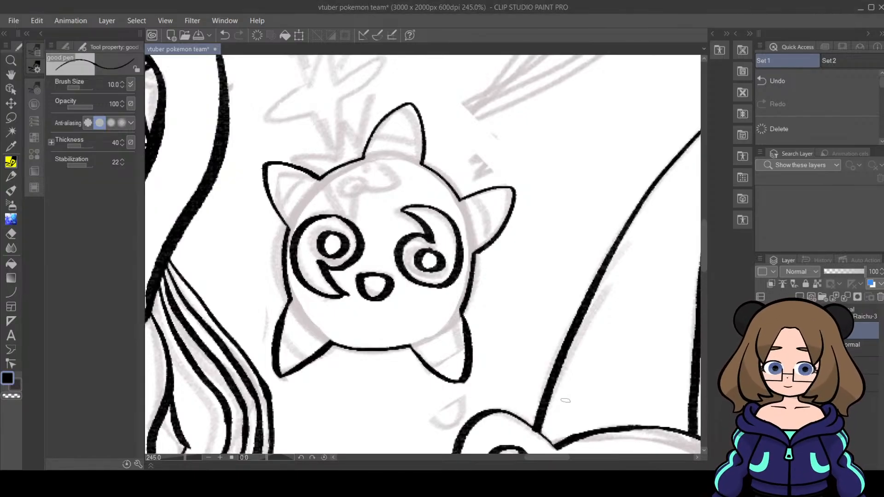
# Step: Ink two curved bands across each of the creature's five spikes and thin the heavy band on the right spike
pyautogui.moveTo(475, 195); pyautogui.dragTo(492, 235)
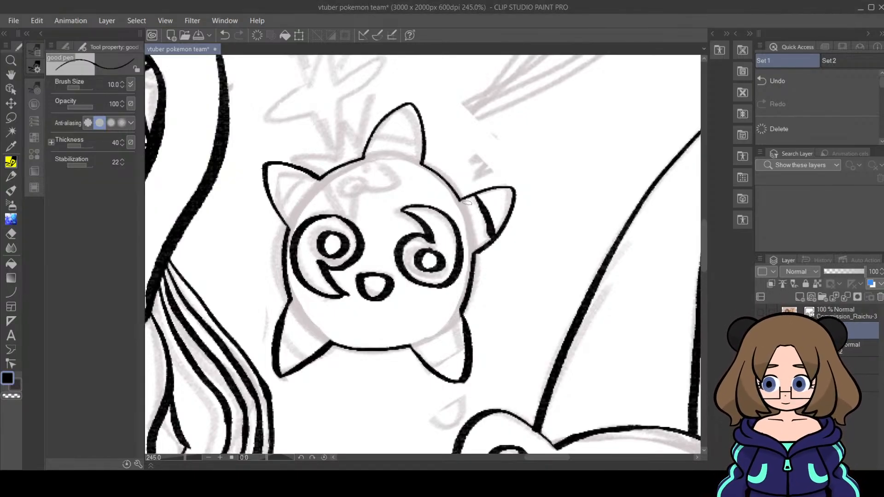
pyautogui.moveTo(463, 198); pyautogui.dragTo(479, 246)
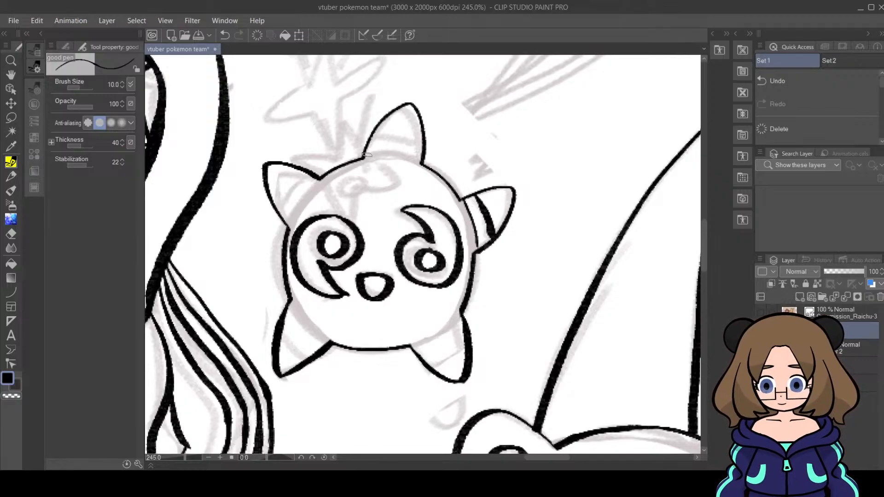
pyautogui.moveTo(367, 155); pyautogui.dragTo(423, 165)
pyautogui.moveTo(367, 138); pyautogui.dragTo(420, 143)
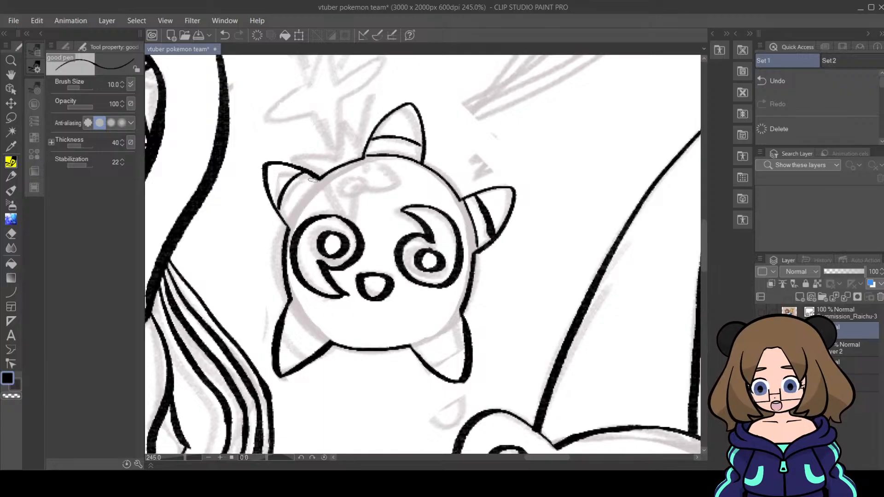
pyautogui.moveTo(312, 179); pyautogui.dragTo(286, 228)
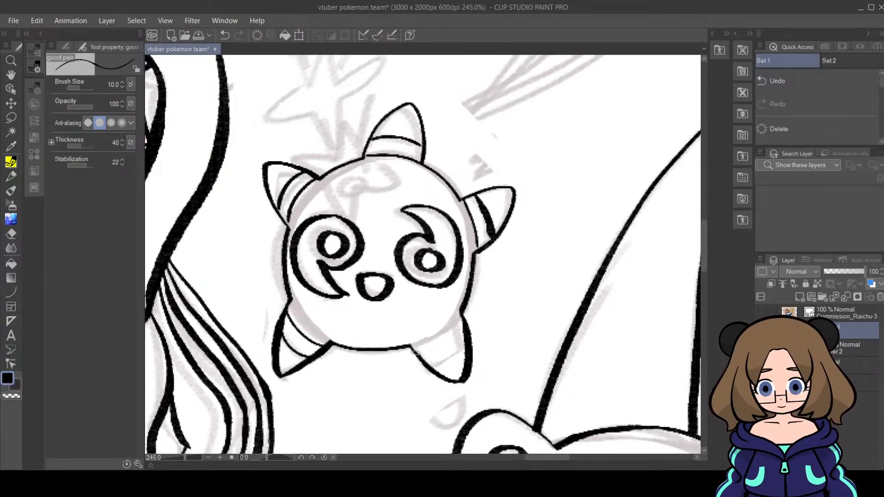
pyautogui.moveTo(437, 346); pyautogui.dragTo(461, 327)
pyautogui.moveTo(429, 368); pyautogui.dragTo(460, 351)
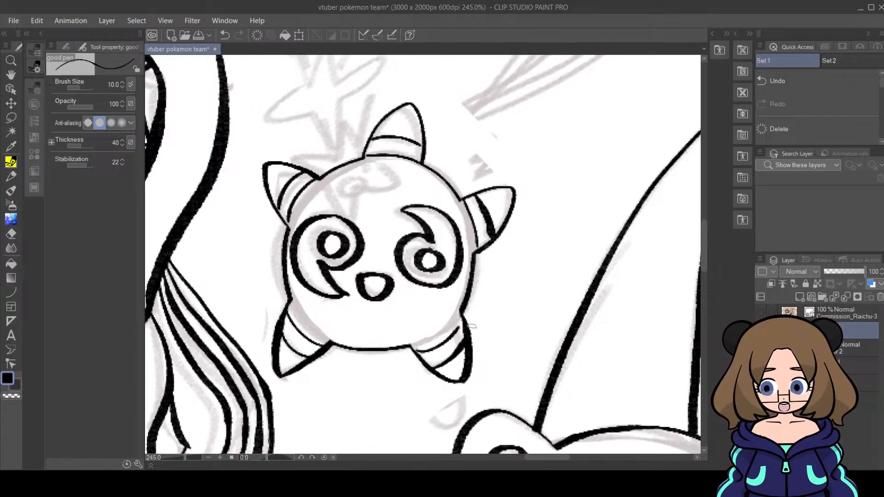
pyautogui.click(11, 234)
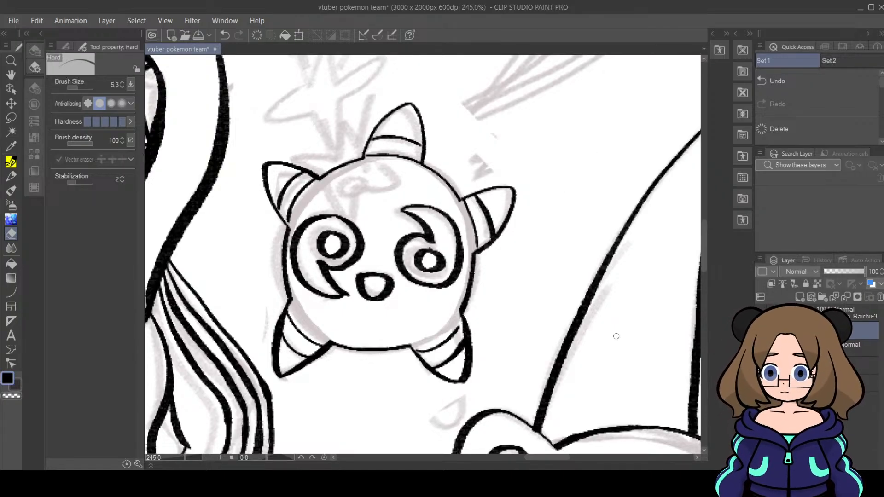
# Step: Ink an oval mark on the creature's forehead and six small teardrop spots around its face
pyautogui.click(13, 163)
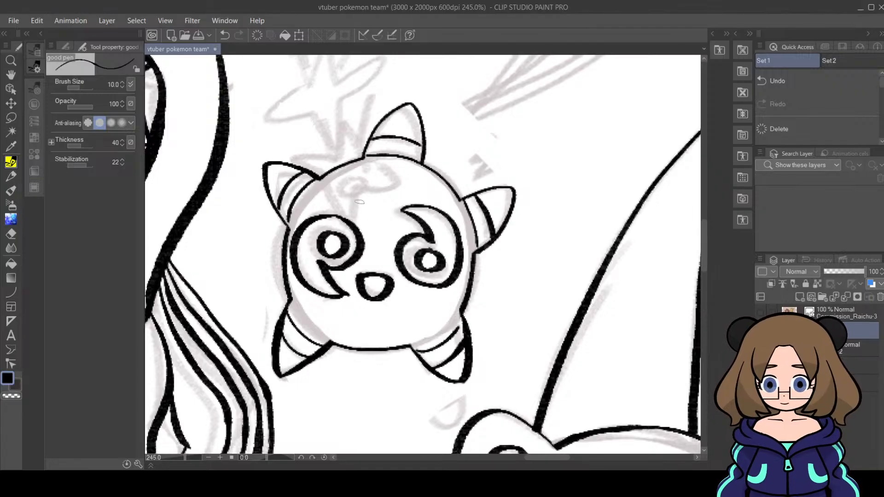
pyautogui.moveTo(360, 176)
pyautogui.mouseDown()
pyautogui.moveTo(367, 193)
pyautogui.moveTo(354, 176)
pyautogui.mouseUp()
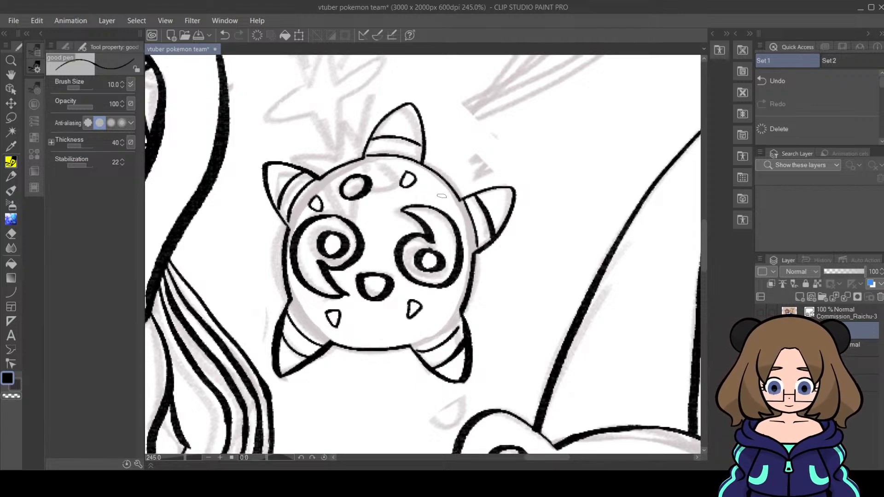
pyautogui.moveTo(440, 195)
pyautogui.mouseDown()
pyautogui.moveTo(445, 204)
pyautogui.moveTo(451, 197)
pyautogui.mouseUp()
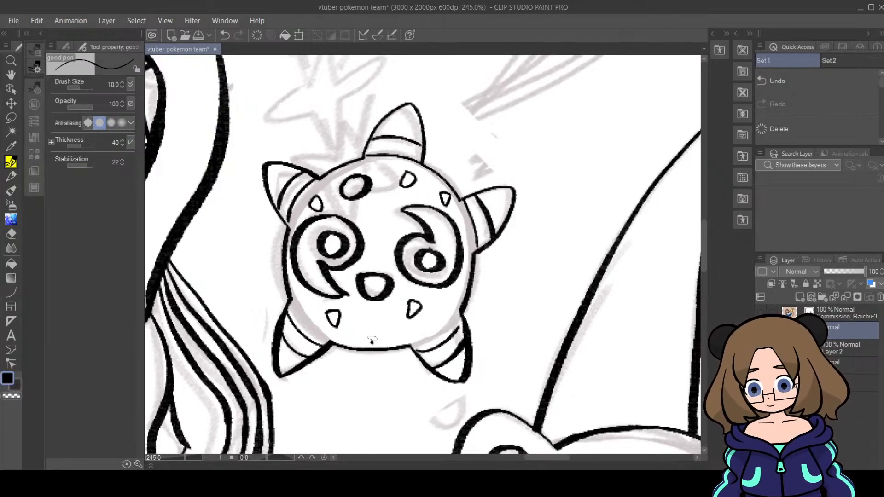
pyautogui.moveTo(371, 342)
pyautogui.mouseDown()
pyautogui.moveTo(380, 330)
pyautogui.moveTo(386, 343)
pyautogui.moveTo(373, 346)
pyautogui.mouseUp()
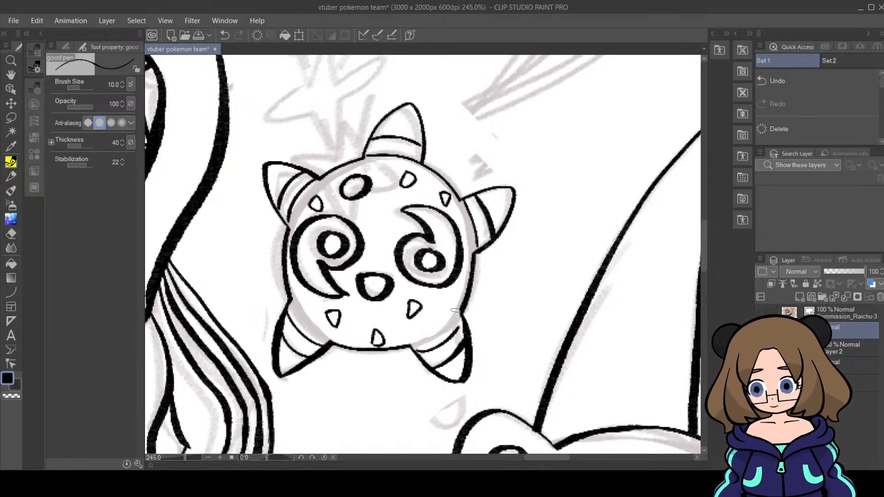
# Step: Ink three more small teardrop spots on the round creature: one on each lower cheek and one between the eyes
pyautogui.moveTo(443, 307)
pyautogui.mouseDown()
pyautogui.moveTo(449, 295)
pyautogui.moveTo(454, 312)
pyautogui.mouseUp()
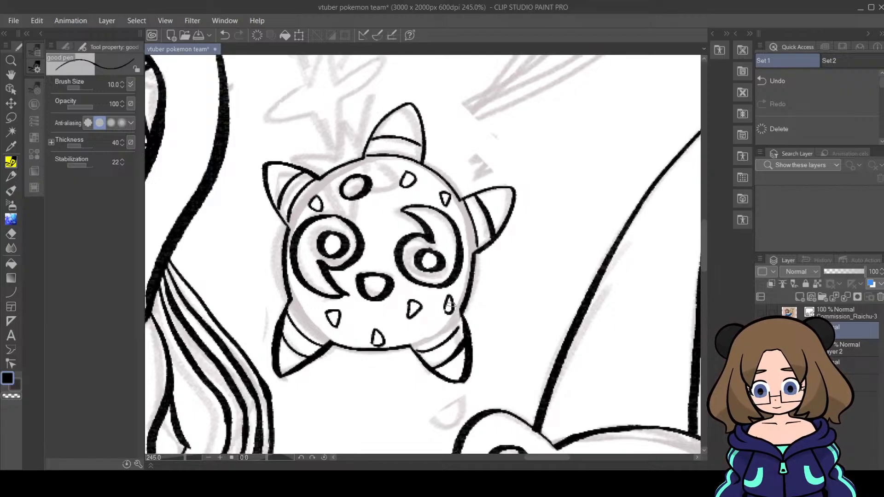
pyautogui.moveTo(300, 293)
pyautogui.mouseDown()
pyautogui.moveTo(298, 308)
pyautogui.moveTo(313, 313)
pyautogui.moveTo(300, 294)
pyautogui.mouseUp()
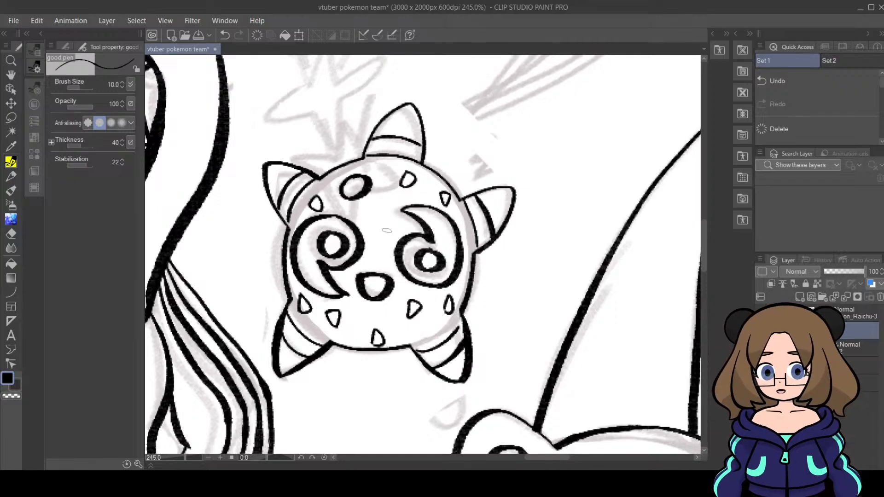
pyautogui.moveTo(376, 213)
pyautogui.mouseDown()
pyautogui.moveTo(375, 232)
pyautogui.moveTo(390, 232)
pyautogui.moveTo(379, 213)
pyautogui.mouseUp()
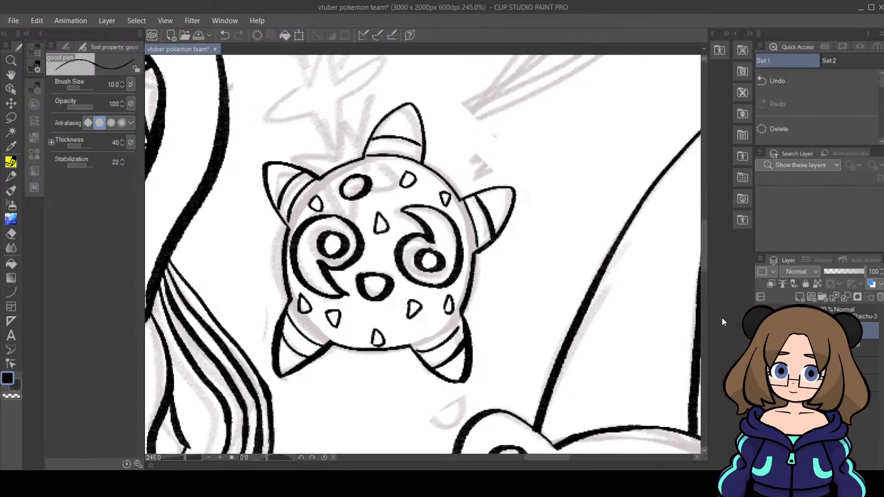
# Step: Ink the outer and inner curves of the left crescent on the bat-winged creature's headpiece with the good pen
pyautogui.moveTo(186, 456); pyautogui.dragTo(177, 457)
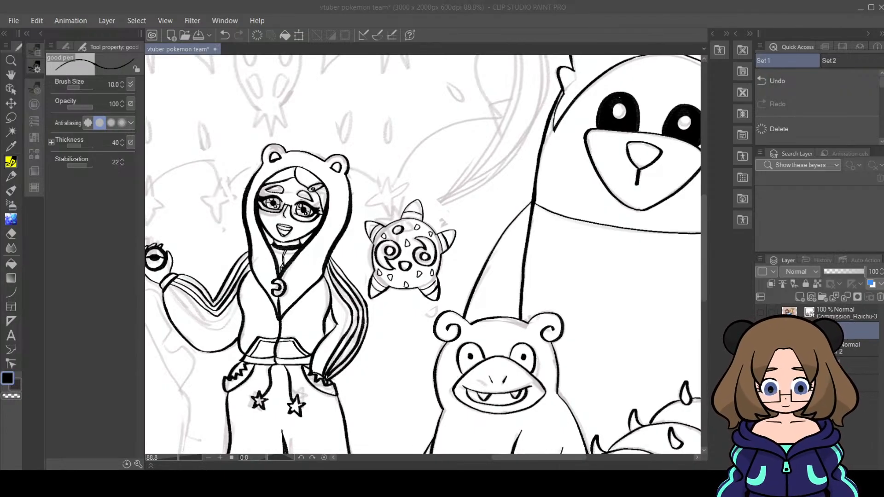
pyautogui.hotkey('alt', 'Tab')
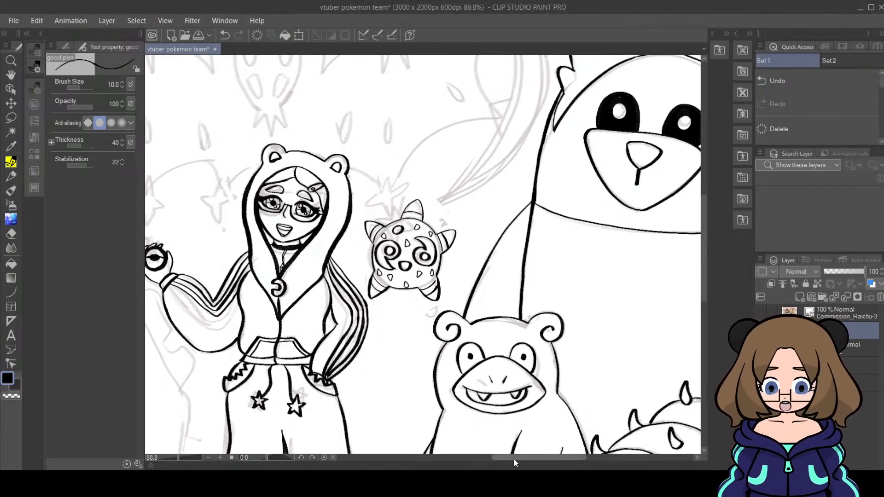
pyautogui.moveTo(514, 460)
pyautogui.mouseDown()
pyautogui.moveTo(471, 460)
pyautogui.moveTo(513, 467)
pyautogui.mouseUp()
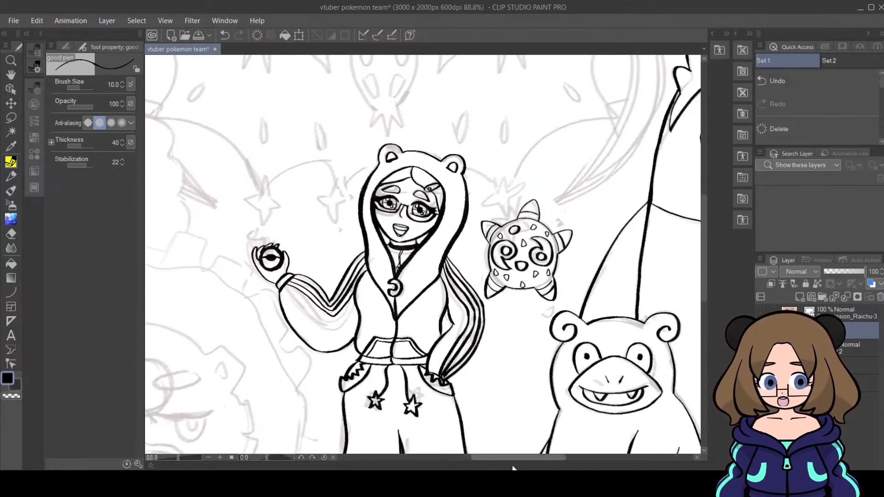
pyautogui.moveTo(701, 242); pyautogui.dragTo(707, 206)
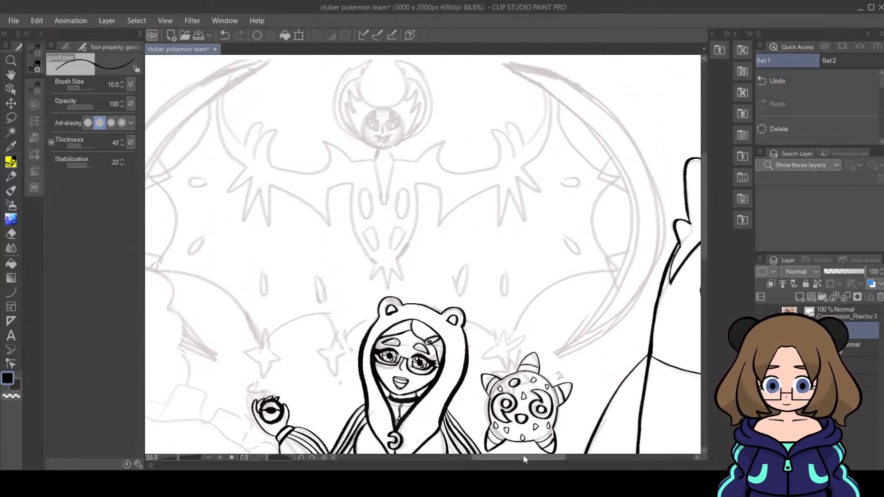
pyautogui.moveTo(523, 459); pyautogui.dragTo(498, 458)
pyautogui.moveTo(705, 230); pyautogui.dragTo(705, 204)
pyautogui.moveTo(517, 458); pyautogui.dragTo(540, 457)
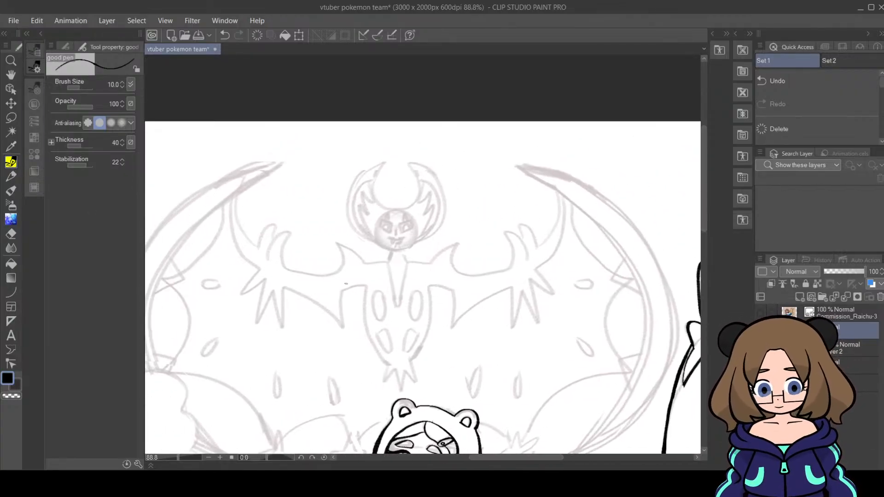
pyautogui.moveTo(177, 455); pyautogui.dragTo(183, 455)
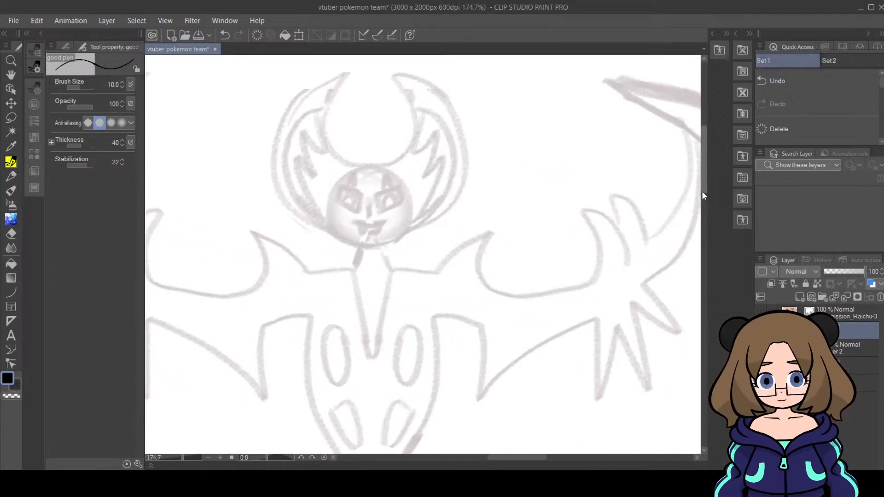
pyautogui.moveTo(702, 192); pyautogui.dragTo(704, 168)
pyautogui.moveTo(534, 460); pyautogui.dragTo(526, 459)
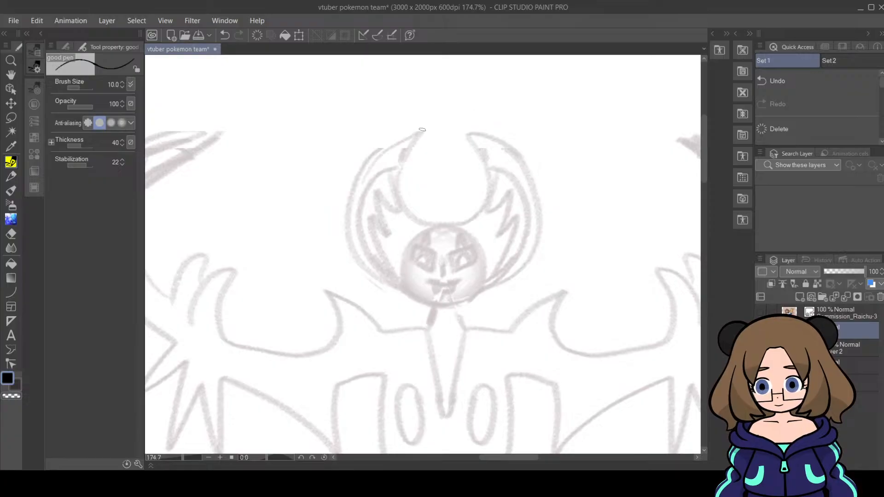
pyautogui.moveTo(420, 131)
pyautogui.mouseDown()
pyautogui.moveTo(392, 136)
pyautogui.moveTo(351, 186)
pyautogui.moveTo(345, 233)
pyautogui.moveTo(360, 265)
pyautogui.moveTo(399, 287)
pyautogui.mouseUp()
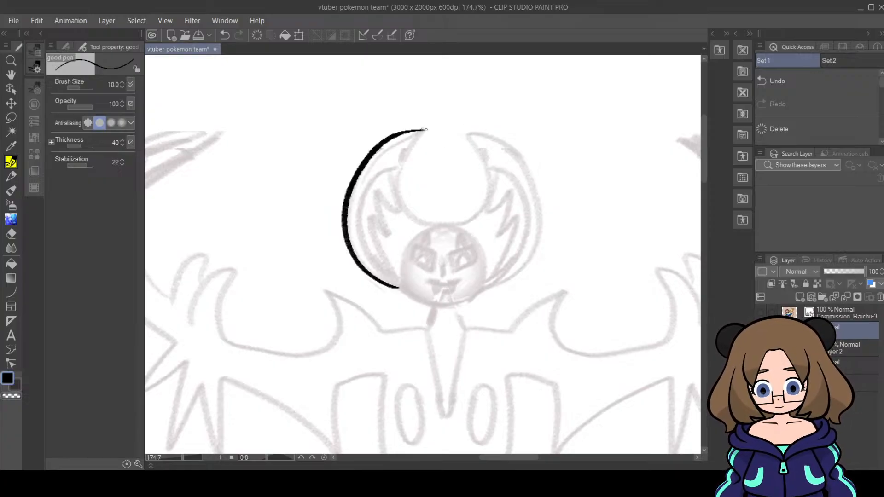
pyautogui.moveTo(424, 129)
pyautogui.mouseDown()
pyautogui.moveTo(403, 175)
pyautogui.moveTo(407, 205)
pyautogui.moveTo(434, 225)
pyautogui.mouseUp()
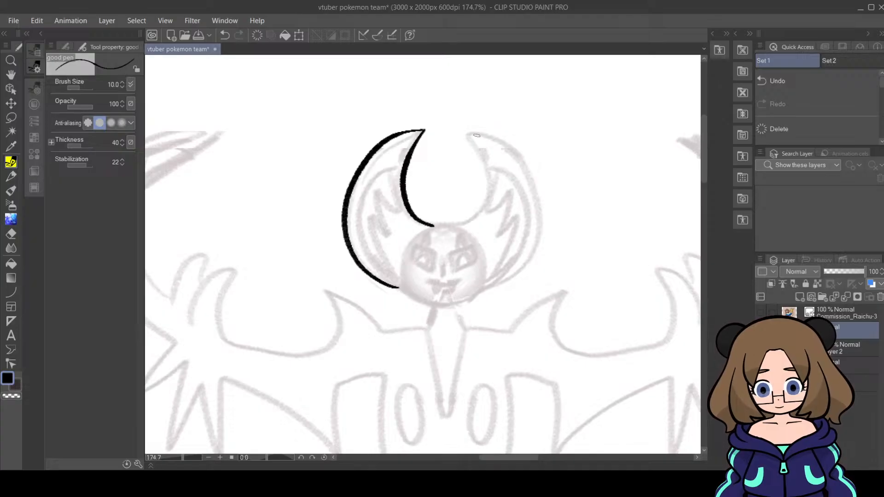
# Step: Ink the inner and outer curves of the right crescent on the bat-winged creature's headpiece, mirroring the left one
pyautogui.moveTo(463, 134)
pyautogui.mouseDown()
pyautogui.moveTo(487, 178)
pyautogui.moveTo(474, 218)
pyautogui.mouseUp()
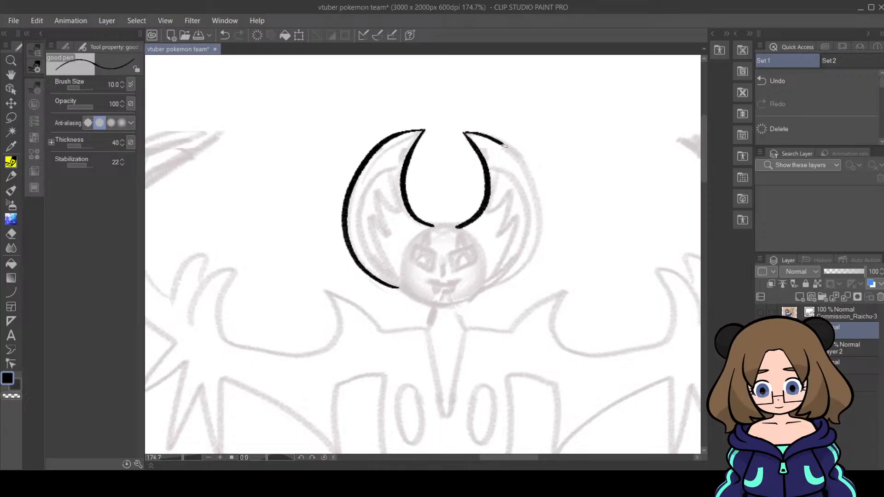
pyautogui.moveTo(504, 145); pyautogui.dragTo(528, 174)
pyautogui.hotkey('ctrl', 'z')
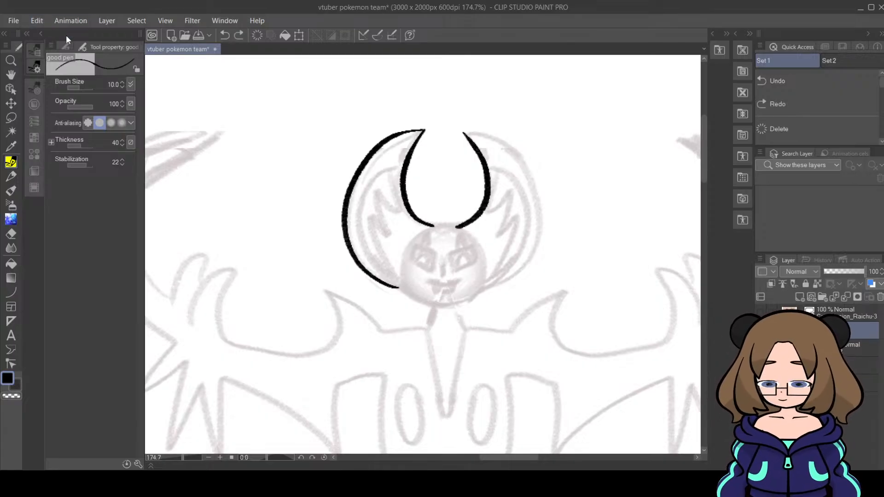
pyautogui.moveTo(464, 134)
pyautogui.mouseDown()
pyautogui.moveTo(507, 146)
pyautogui.moveTo(536, 203)
pyautogui.moveTo(479, 290)
pyautogui.mouseUp()
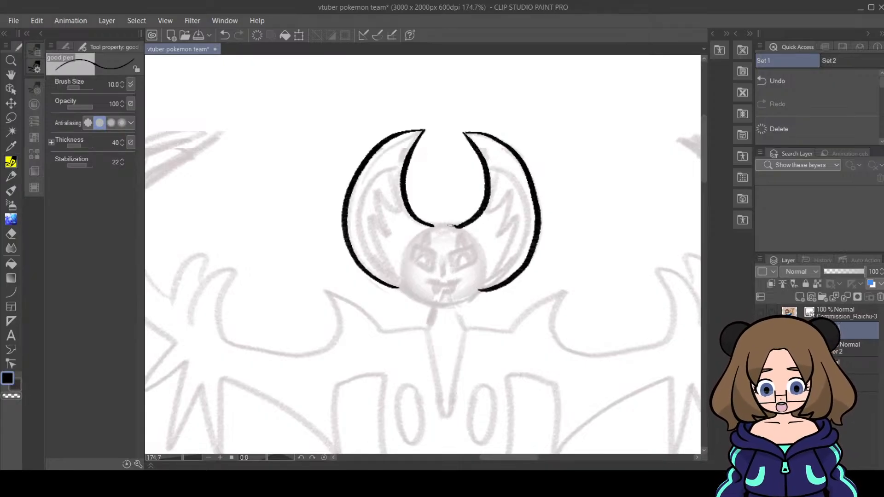
# Step: Ink the round outline of the bat-winged creature's face between the two crescents
pyautogui.moveTo(450, 225)
pyautogui.mouseDown()
pyautogui.moveTo(430, 226)
pyautogui.moveTo(402, 259)
pyautogui.moveTo(401, 287)
pyautogui.moveTo(416, 301)
pyautogui.mouseUp()
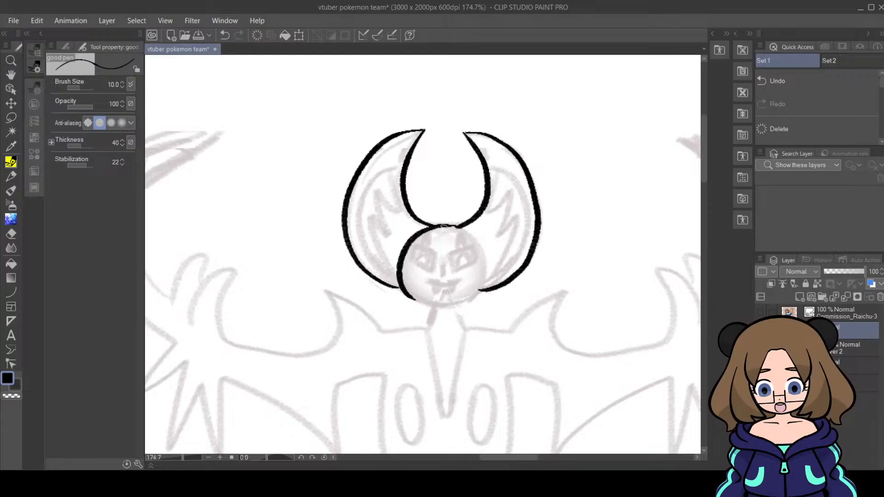
pyautogui.moveTo(444, 225)
pyautogui.mouseDown()
pyautogui.moveTo(463, 229)
pyautogui.moveTo(486, 260)
pyautogui.moveTo(482, 290)
pyautogui.moveTo(468, 302)
pyautogui.mouseUp()
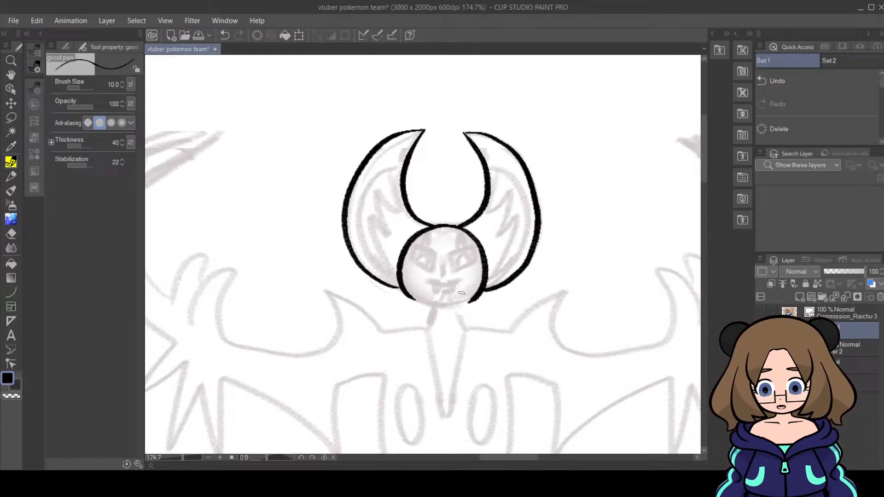
pyautogui.moveTo(409, 301); pyautogui.dragTo(474, 299)
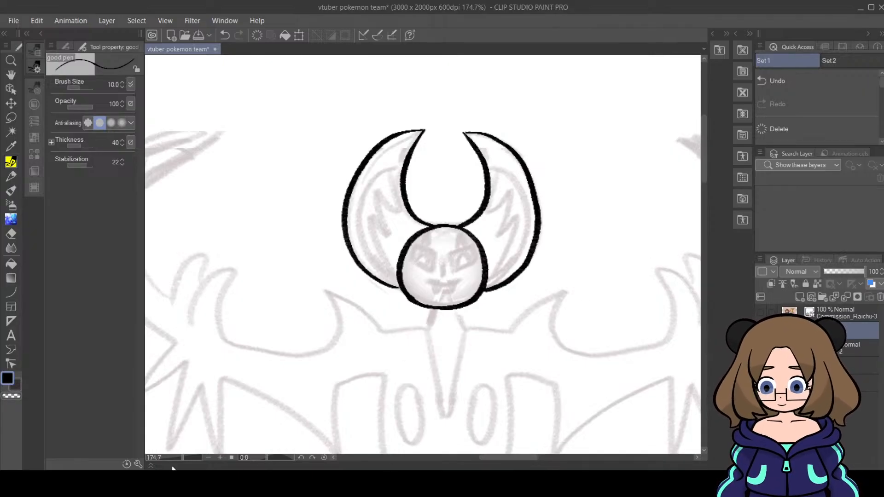
# Step: Ink the bat-winged creature's short neck and the long pointed V shape on its chest
pyautogui.moveTo(514, 459); pyautogui.dragTo(521, 459)
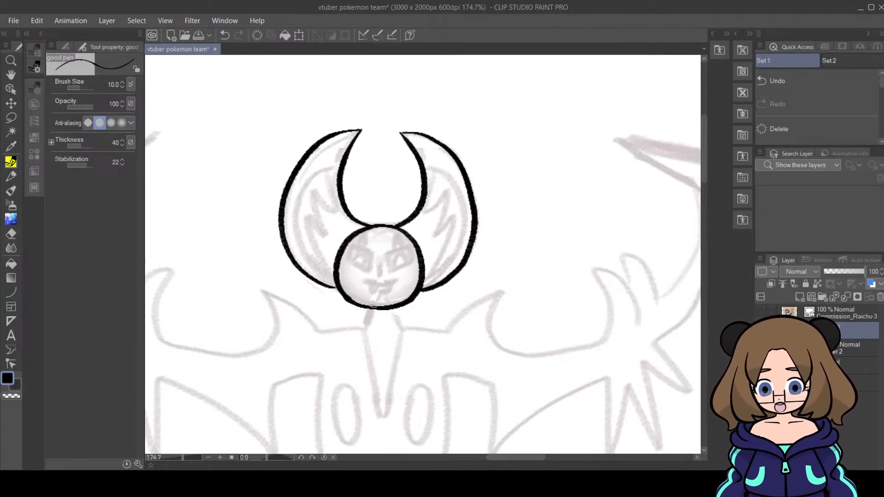
pyautogui.moveTo(373, 307)
pyautogui.mouseDown()
pyautogui.moveTo(363, 326)
pyautogui.moveTo(402, 325)
pyautogui.moveTo(366, 339)
pyautogui.moveTo(379, 416)
pyautogui.mouseUp()
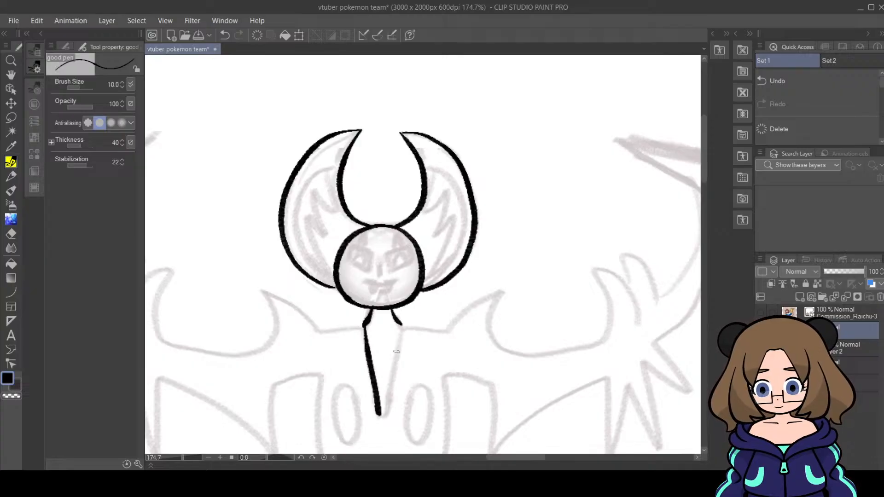
pyautogui.moveTo(400, 327); pyautogui.dragTo(380, 413)
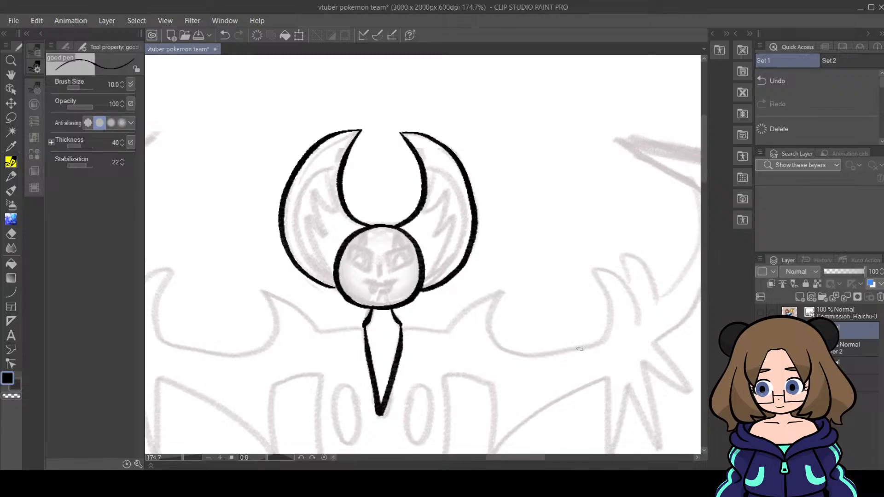
# Step: Ink the spiked shoulder on the right side of the bat-winged creature and the curved upper edge of its arm up to the hand
pyautogui.moveTo(181, 461); pyautogui.dragTo(187, 457)
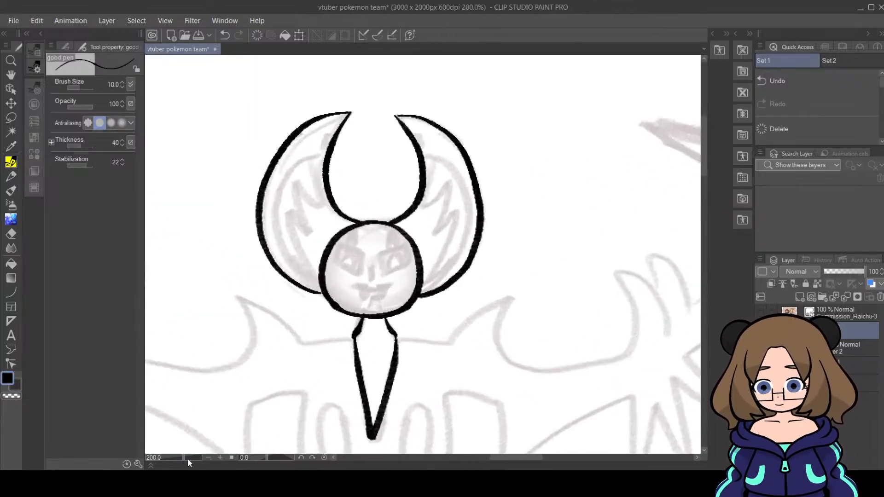
pyautogui.moveTo(395, 337)
pyautogui.mouseDown()
pyautogui.moveTo(449, 343)
pyautogui.moveTo(459, 326)
pyautogui.moveTo(511, 300)
pyautogui.moveTo(497, 332)
pyautogui.moveTo(505, 356)
pyautogui.mouseUp()
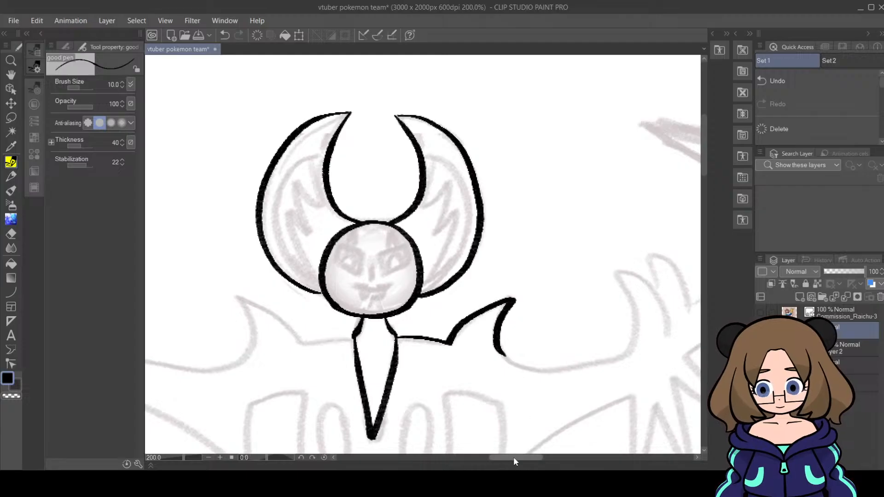
pyautogui.moveTo(515, 459); pyautogui.dragTo(533, 458)
pyautogui.moveTo(415, 276)
pyautogui.mouseDown()
pyautogui.moveTo(430, 325)
pyautogui.moveTo(424, 349)
pyautogui.mouseUp()
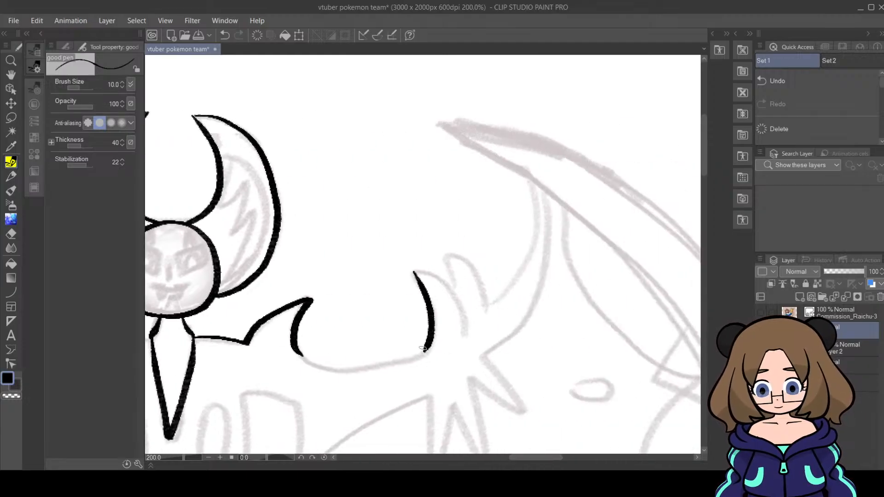
pyautogui.moveTo(301, 351)
pyautogui.mouseDown()
pyautogui.moveTo(366, 369)
pyautogui.moveTo(421, 354)
pyautogui.mouseUp()
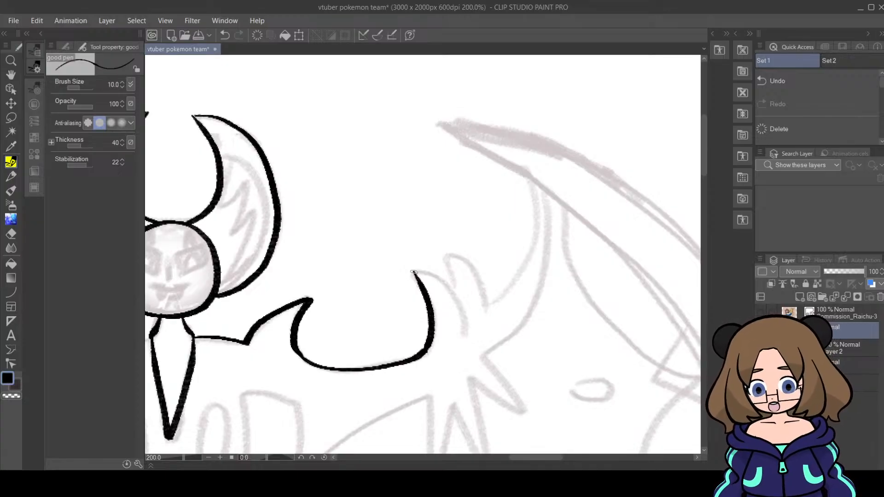
# Step: Ink the two upper claws of the creature's right-hand arm and the two curved lines running from the hand up to the wing
pyautogui.moveTo(413, 271)
pyautogui.mouseDown()
pyautogui.moveTo(455, 299)
pyautogui.moveTo(464, 329)
pyautogui.mouseUp()
pyautogui.moveTo(451, 291)
pyautogui.mouseDown()
pyautogui.moveTo(439, 254)
pyautogui.moveTo(464, 266)
pyautogui.moveTo(489, 308)
pyautogui.mouseUp()
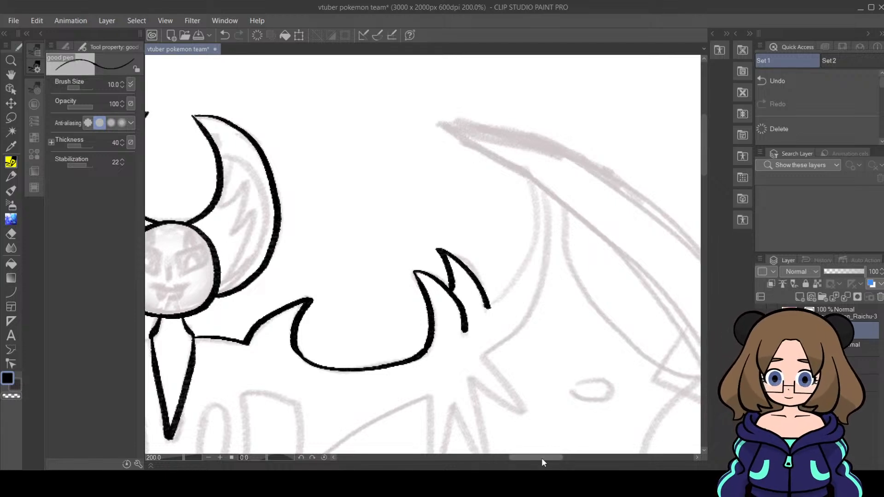
pyautogui.moveTo(542, 457); pyautogui.dragTo(551, 457)
pyautogui.moveTo(383, 175)
pyautogui.mouseDown()
pyautogui.moveTo(393, 221)
pyautogui.moveTo(364, 286)
pyautogui.moveTo(343, 306)
pyautogui.mouseUp()
pyautogui.moveTo(399, 190)
pyautogui.mouseDown()
pyautogui.moveTo(396, 291)
pyautogui.moveTo(358, 343)
pyautogui.moveTo(340, 353)
pyautogui.mouseUp()
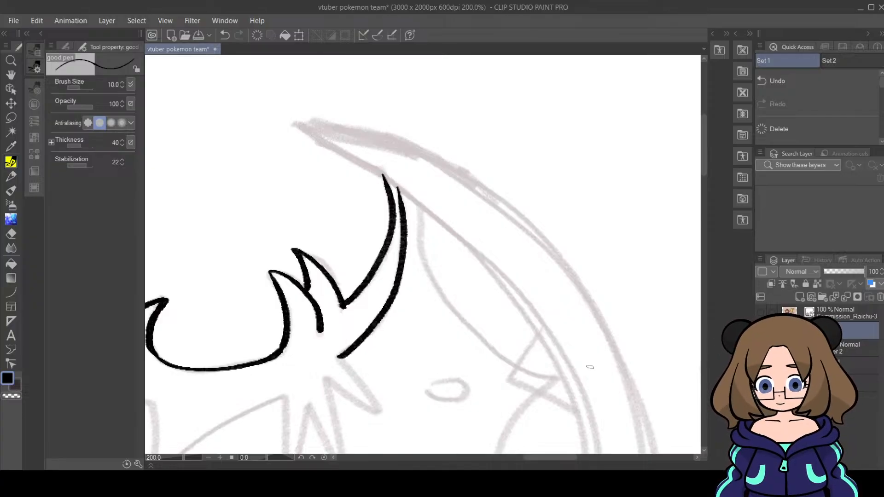
# Step: Ink the three pointed lower claws of the same hand, joining them to the wing line
pyautogui.moveTo(702, 156); pyautogui.dragTo(702, 180)
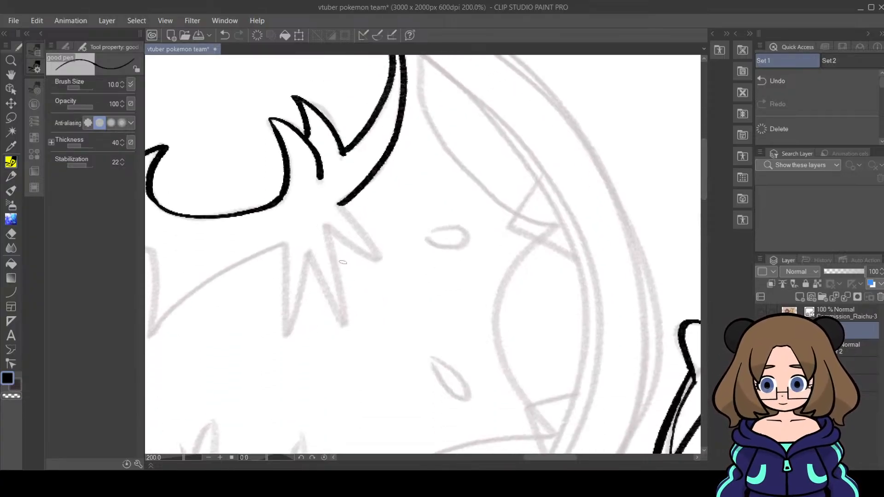
pyautogui.moveTo(284, 239); pyautogui.dragTo(282, 329)
pyautogui.moveTo(310, 243)
pyautogui.mouseDown()
pyautogui.moveTo(285, 323)
pyautogui.moveTo(322, 284)
pyautogui.moveTo(345, 326)
pyautogui.mouseUp()
pyautogui.moveTo(326, 226)
pyautogui.mouseDown()
pyautogui.moveTo(344, 322)
pyautogui.moveTo(345, 243)
pyautogui.moveTo(377, 265)
pyautogui.mouseUp()
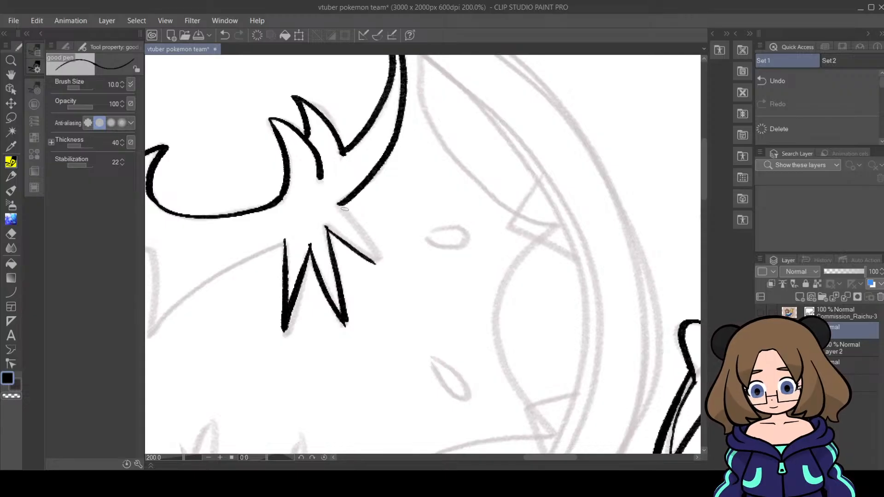
pyautogui.moveTo(338, 205); pyautogui.dragTo(378, 265)
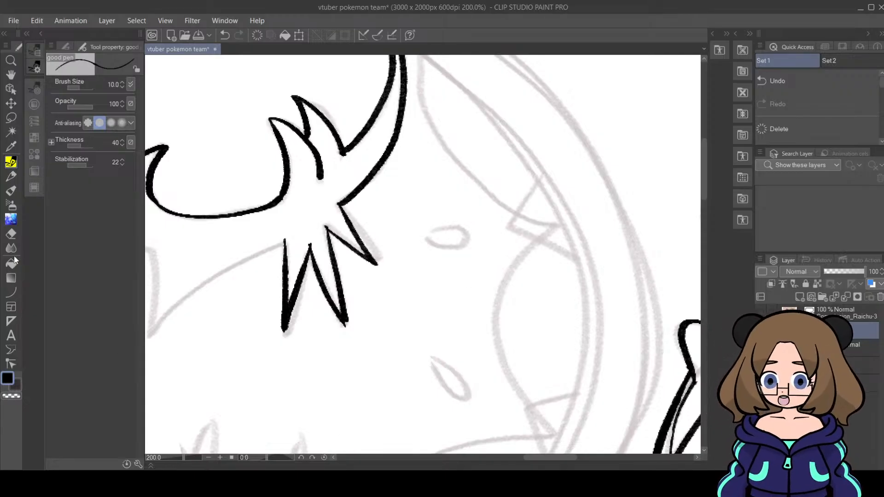
# Step: Sharpen the tips of the two long lower claws with the Hard eraser
pyautogui.click(11, 233)
pyautogui.moveTo(350, 341); pyautogui.dragTo(353, 300)
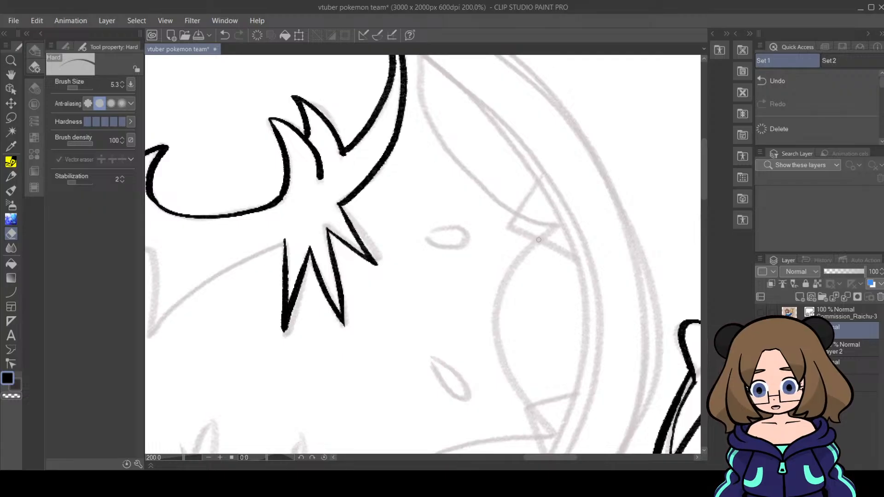
pyautogui.moveTo(293, 326)
pyautogui.mouseDown()
pyautogui.moveTo(295, 312)
pyautogui.moveTo(280, 329)
pyautogui.mouseUp()
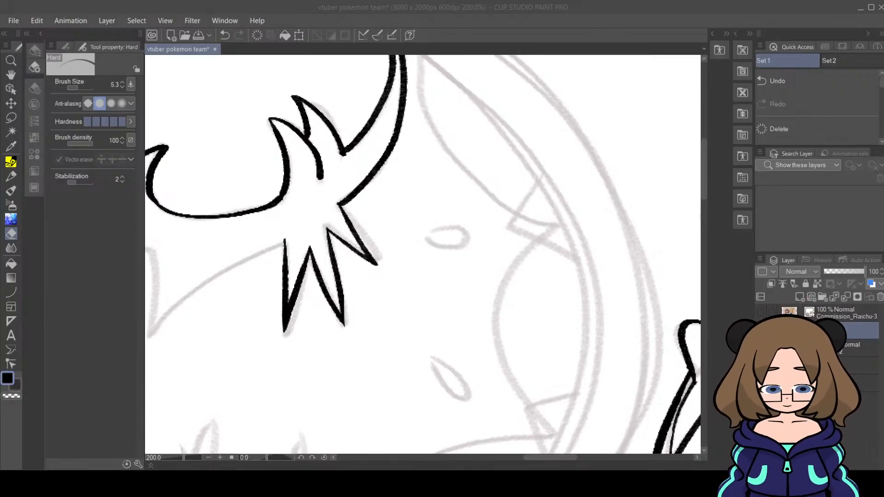
pyautogui.click(619, 477)
pyautogui.moveTo(703, 189); pyautogui.dragTo(704, 237)
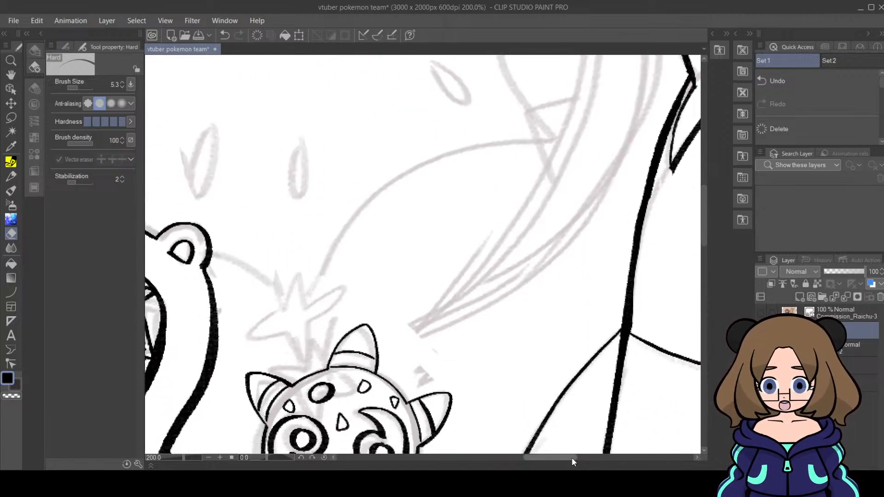
pyautogui.moveTo(571, 457); pyautogui.dragTo(527, 462)
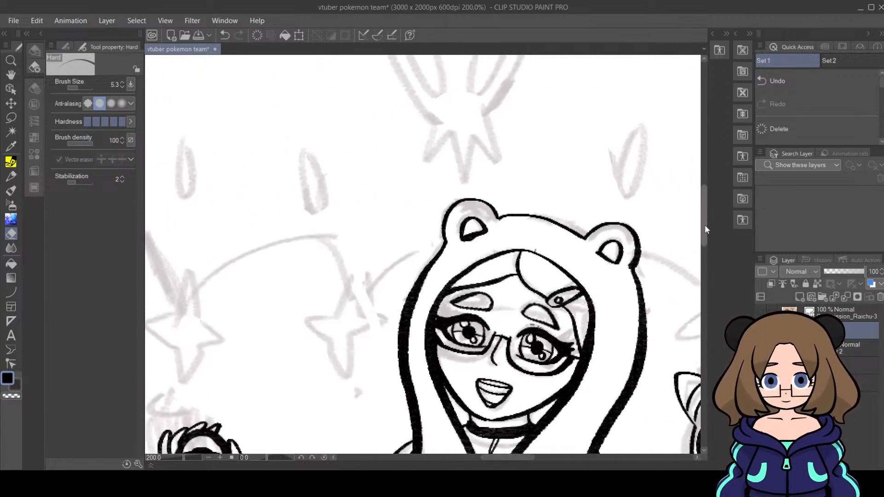
pyautogui.moveTo(704, 225); pyautogui.dragTo(707, 184)
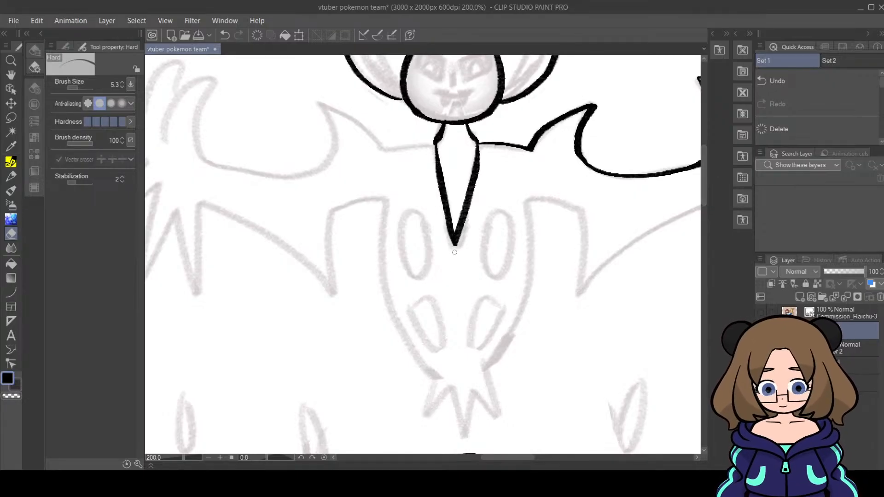
# Step: Ink both curved side contours of the bat-winged creature's torso with the good pen at size 10
pyautogui.click(12, 164)
pyautogui.moveTo(388, 198)
pyautogui.mouseDown()
pyautogui.moveTo(389, 300)
pyautogui.moveTo(438, 382)
pyautogui.mouseUp()
pyautogui.moveTo(529, 199)
pyautogui.mouseDown()
pyautogui.moveTo(529, 280)
pyautogui.moveTo(486, 367)
pyautogui.mouseUp()
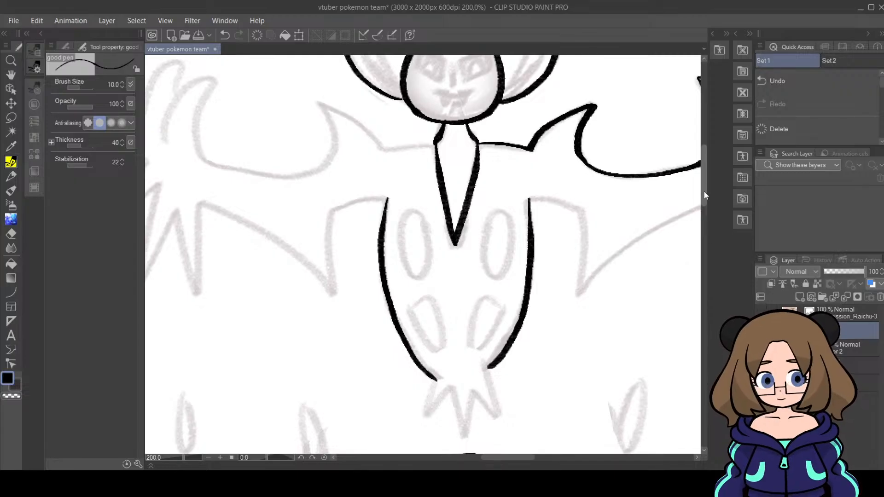
# Step: Ink the three pointed spikes at the lower end of the creature's torso and clean their edges with the Hard eraser
pyautogui.moveTo(704, 190); pyautogui.dragTo(702, 200)
pyautogui.moveTo(435, 244)
pyautogui.mouseDown()
pyautogui.moveTo(426, 282)
pyautogui.moveTo(451, 249)
pyautogui.moveTo(463, 302)
pyautogui.mouseUp()
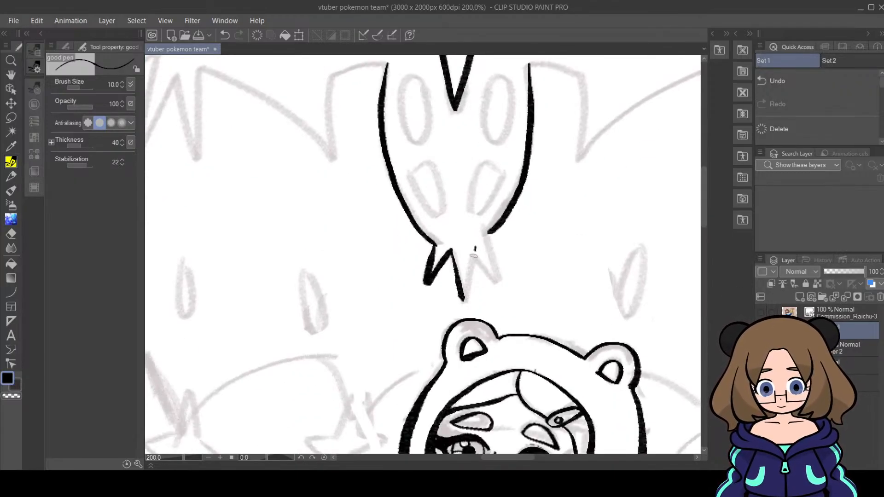
pyautogui.moveTo(475, 247); pyautogui.dragTo(464, 299)
pyautogui.moveTo(475, 249); pyautogui.dragTo(496, 285)
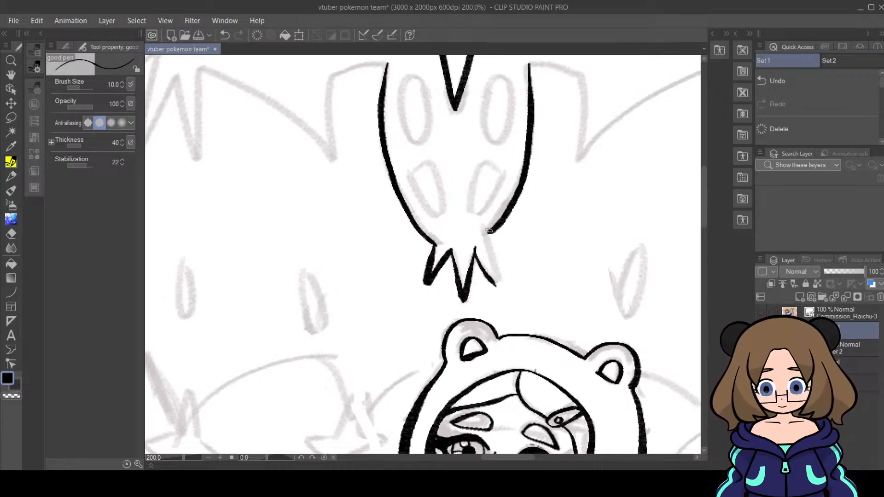
pyautogui.hotkey('ctrl', 'z')
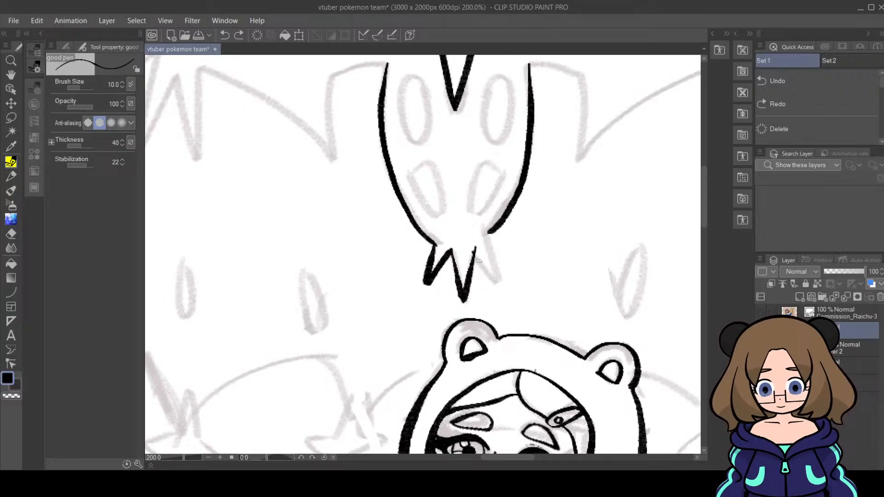
pyautogui.moveTo(475, 251); pyautogui.dragTo(496, 282)
pyautogui.moveTo(489, 231); pyautogui.dragTo(498, 279)
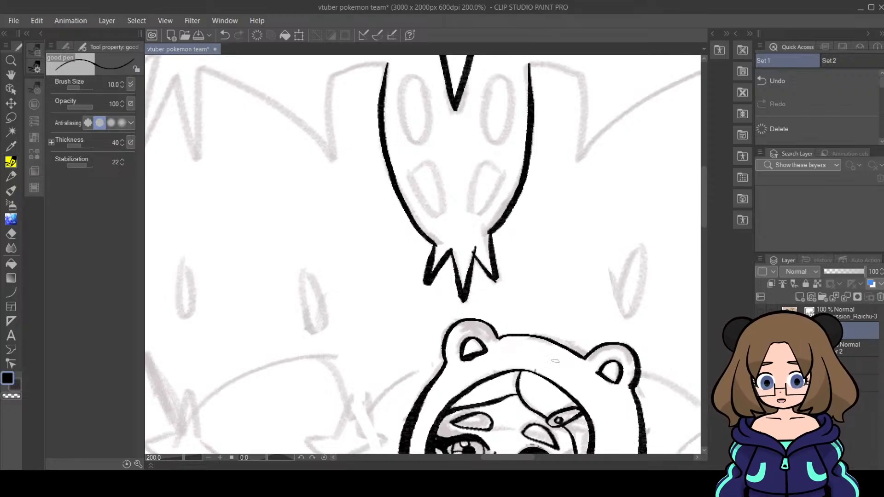
pyautogui.click(11, 234)
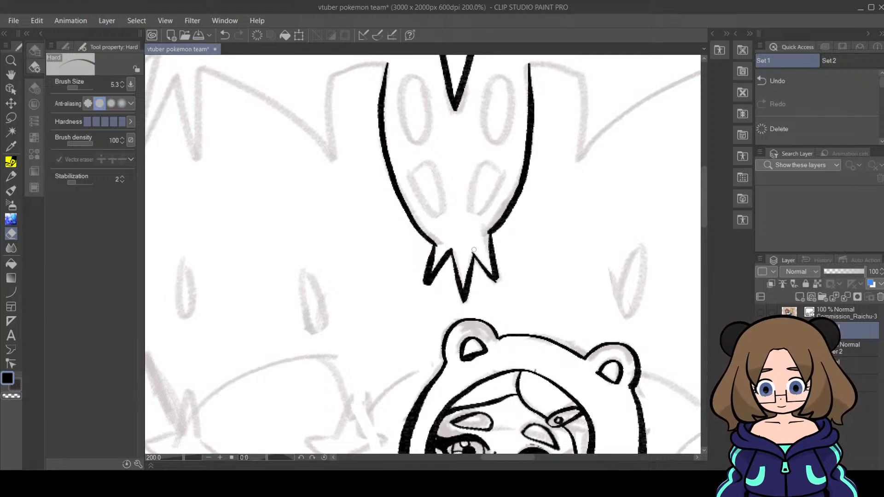
pyautogui.moveTo(503, 257); pyautogui.dragTo(499, 281)
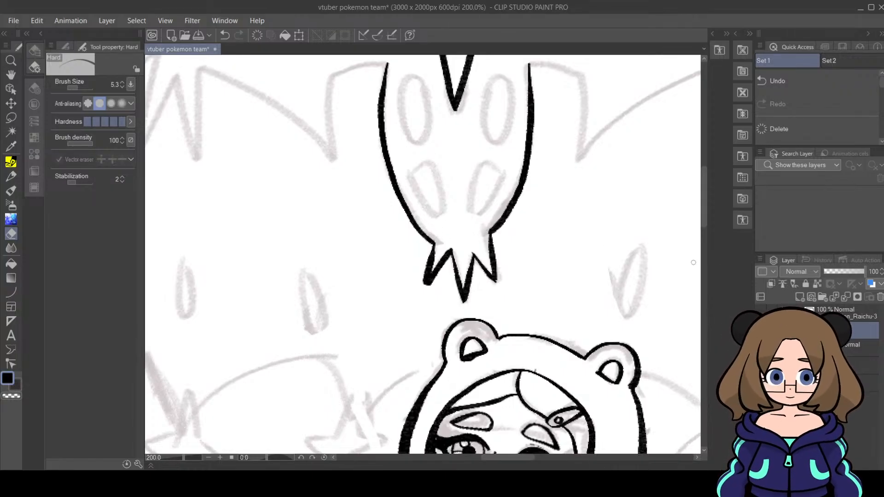
# Step: Ink the creature's left-hand shoulder line and the curved shoulder spike with the good pen
pyautogui.press('p')
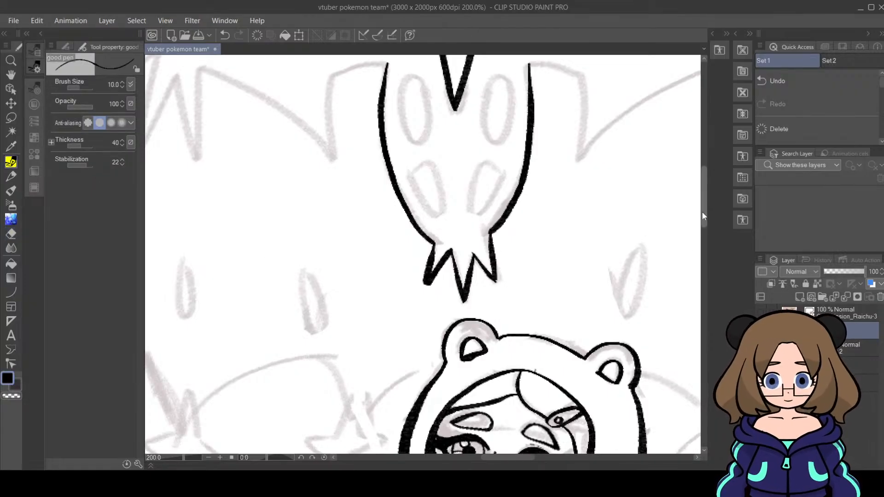
pyautogui.scroll(3, 704, 196)
pyautogui.scroll(1, 705, 197)
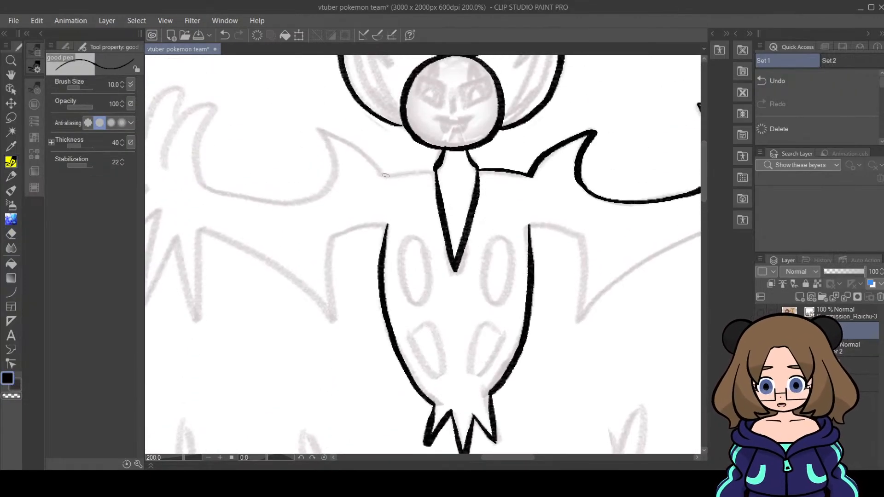
pyautogui.moveTo(384, 175); pyautogui.dragTo(435, 169)
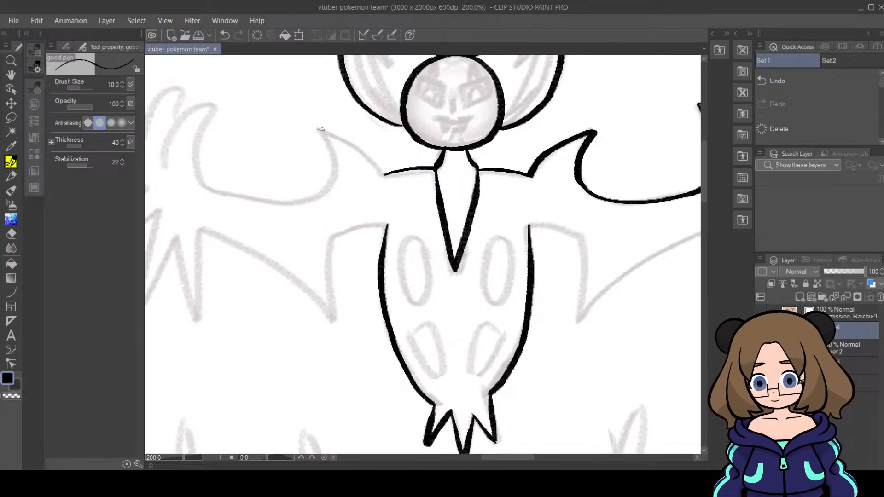
pyautogui.moveTo(318, 129)
pyautogui.mouseDown()
pyautogui.moveTo(334, 162)
pyautogui.moveTo(327, 186)
pyautogui.moveTo(335, 137)
pyautogui.moveTo(380, 171)
pyautogui.mouseUp()
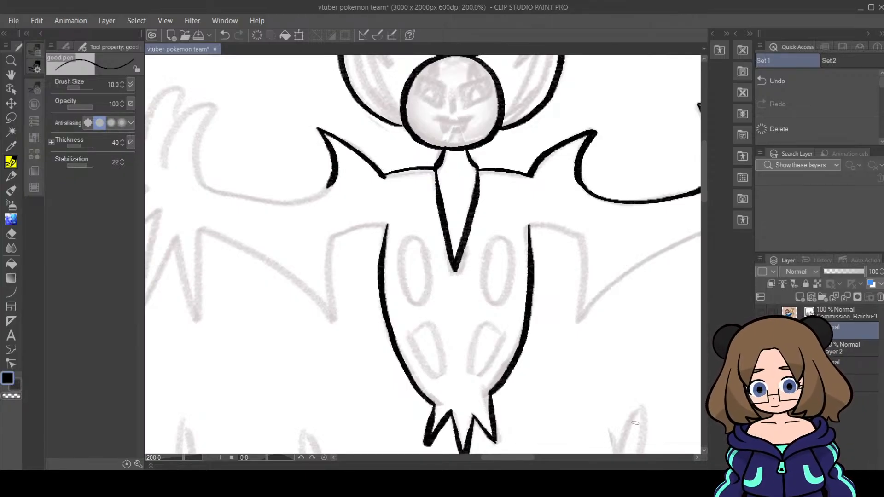
# Step: Ink the two curved upper claws of the left-hand hand and the arm's upper edge back to the shoulder spike
pyautogui.moveTo(507, 463); pyautogui.dragTo(491, 460)
pyautogui.moveTo(386, 100)
pyautogui.mouseDown()
pyautogui.moveTo(353, 120)
pyautogui.moveTo(338, 160)
pyautogui.mouseUp()
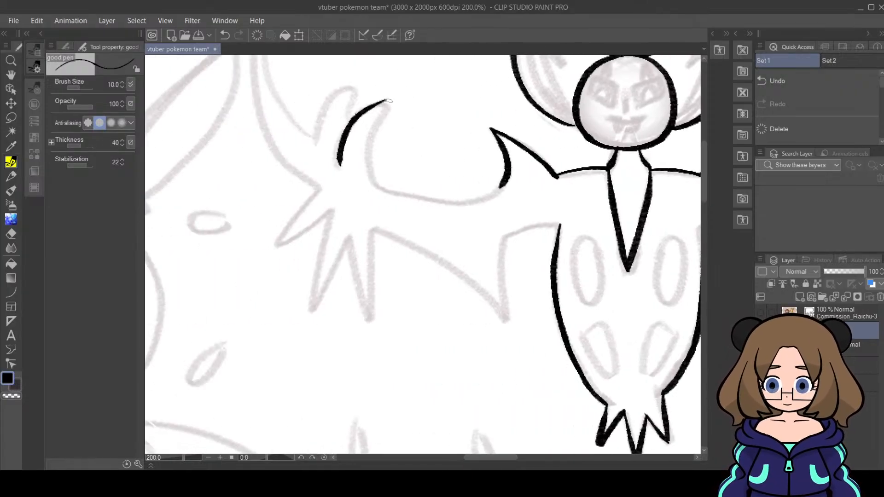
pyautogui.moveTo(387, 100)
pyautogui.mouseDown()
pyautogui.moveTo(371, 151)
pyautogui.moveTo(378, 184)
pyautogui.moveTo(450, 200)
pyautogui.moveTo(504, 184)
pyautogui.mouseUp()
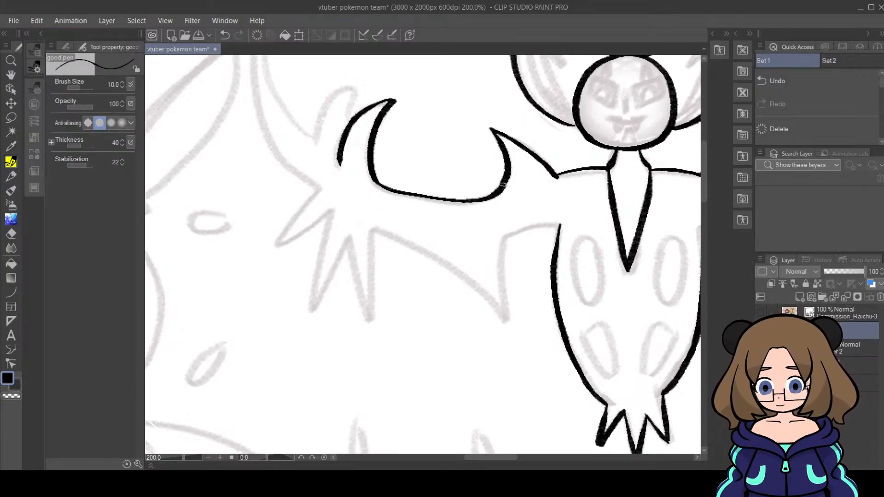
pyautogui.moveTo(316, 139)
pyautogui.mouseDown()
pyautogui.moveTo(320, 113)
pyautogui.moveTo(357, 82)
pyautogui.moveTo(354, 114)
pyautogui.mouseUp()
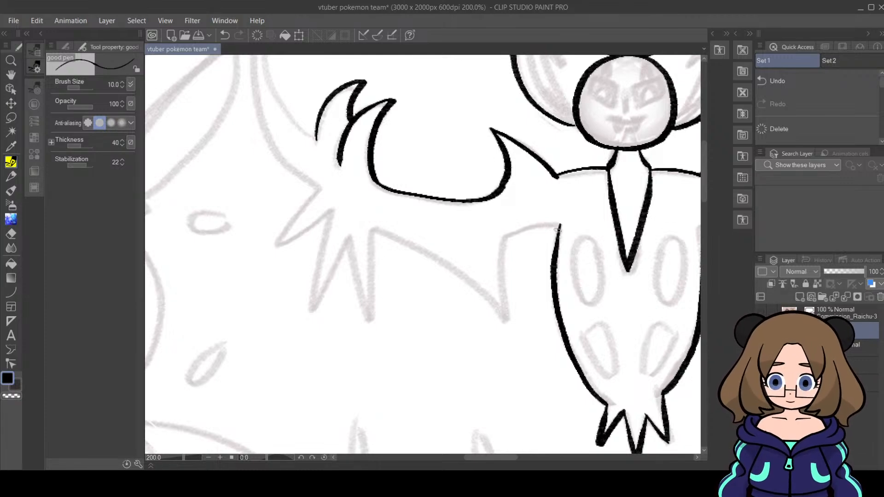
# Step: Ink the underside of the left-hand arm from the torso to the hand, including its downward-pointing spike
pyautogui.moveTo(561, 224)
pyautogui.mouseDown()
pyautogui.moveTo(515, 233)
pyautogui.moveTo(501, 248)
pyautogui.mouseUp()
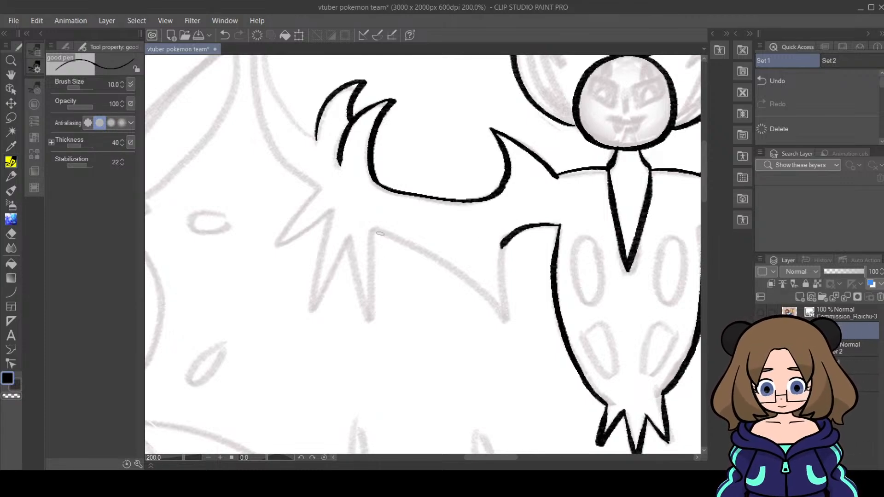
pyautogui.moveTo(376, 232)
pyautogui.mouseDown()
pyautogui.moveTo(452, 265)
pyautogui.moveTo(505, 316)
pyautogui.mouseUp()
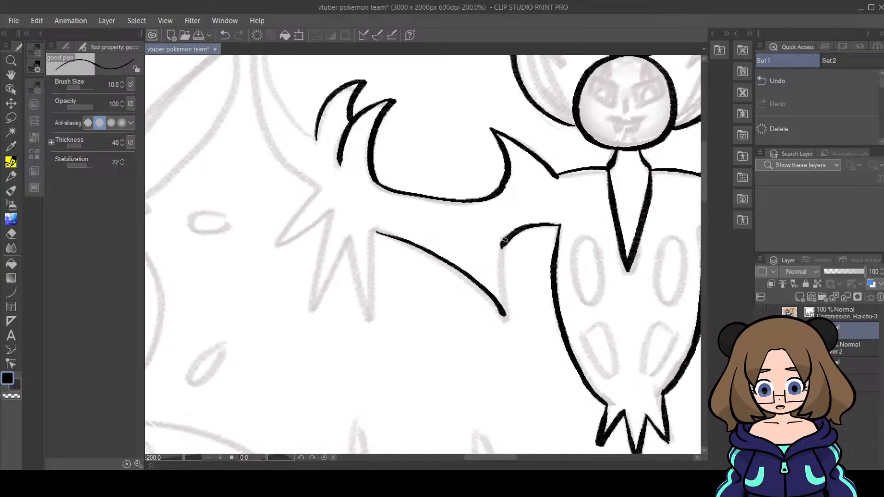
pyautogui.moveTo(503, 240); pyautogui.dragTo(505, 319)
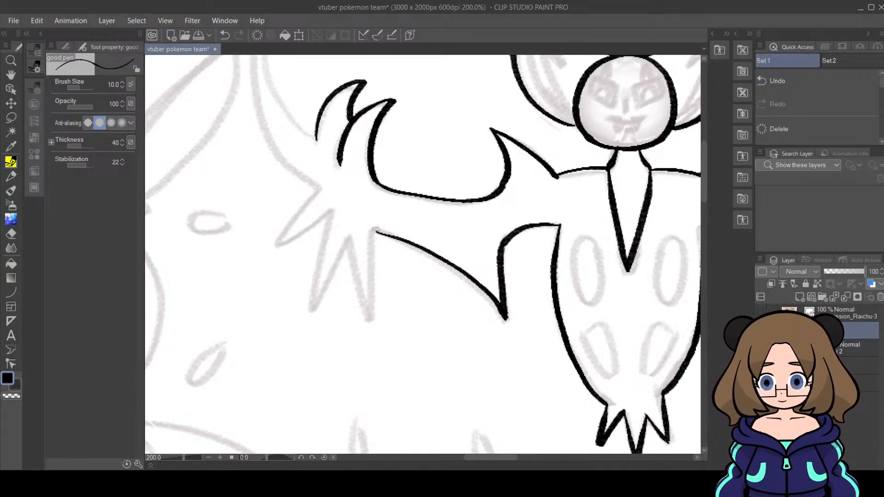
# Step: Ink the three pointed lower claws of the creature's left-hand hand
pyautogui.moveTo(376, 230); pyautogui.dragTo(371, 318)
pyautogui.moveTo(349, 234); pyautogui.dragTo(371, 325)
pyautogui.moveTo(341, 253)
pyautogui.mouseDown()
pyautogui.moveTo(349, 235)
pyautogui.moveTo(309, 308)
pyautogui.mouseUp()
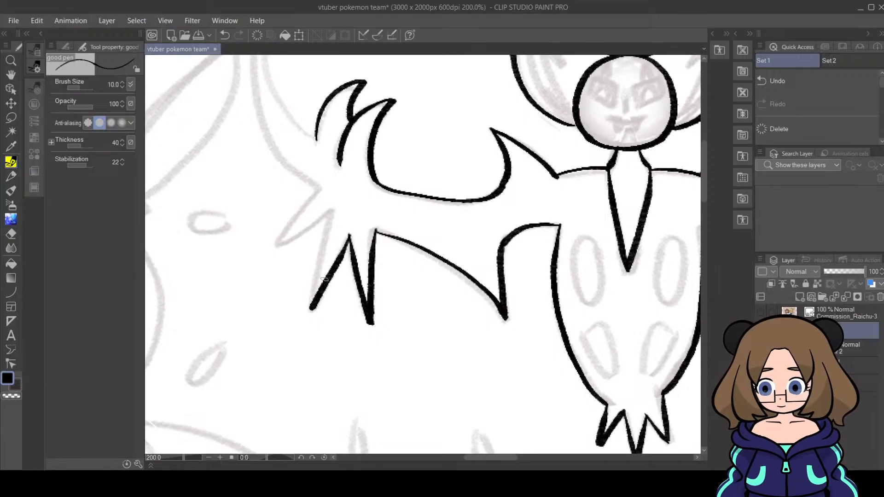
pyautogui.moveTo(333, 210); pyautogui.dragTo(310, 309)
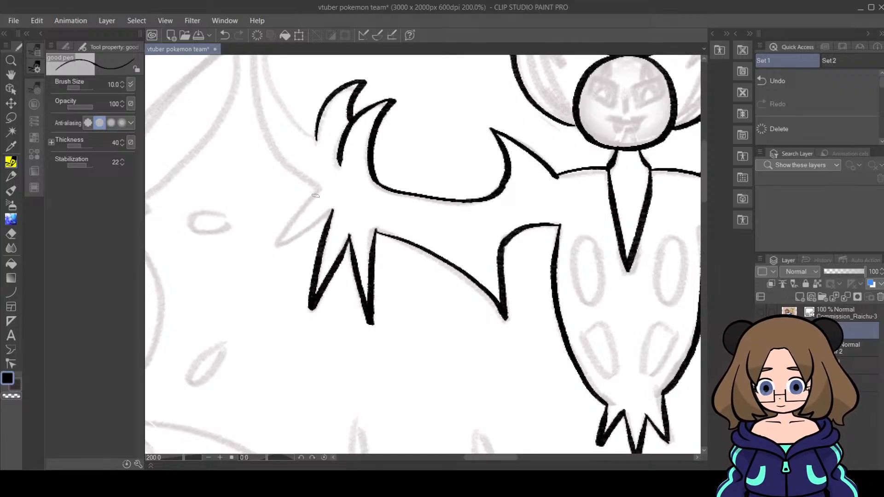
pyautogui.moveTo(321, 188); pyautogui.dragTo(278, 240)
pyautogui.moveTo(333, 210); pyautogui.dragTo(279, 241)
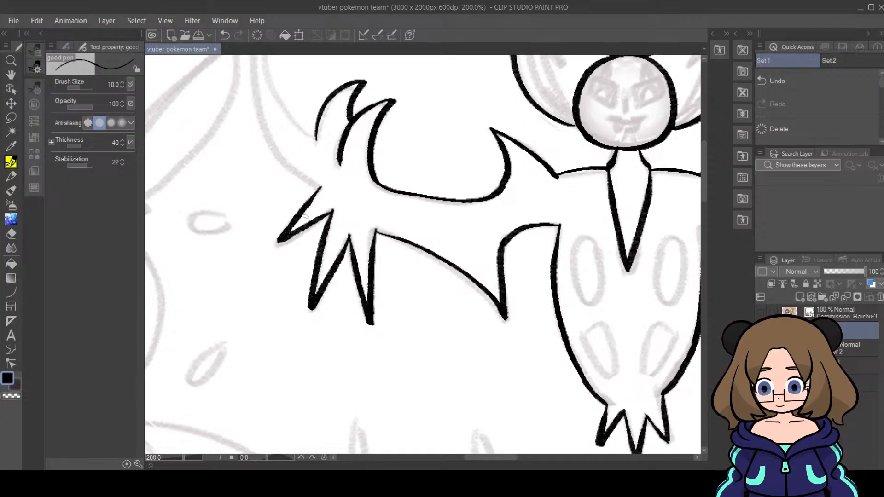
# Step: Sharpen the tips of the left-hand lower claws and the spike under the arm with the Hard eraser
pyautogui.click(11, 234)
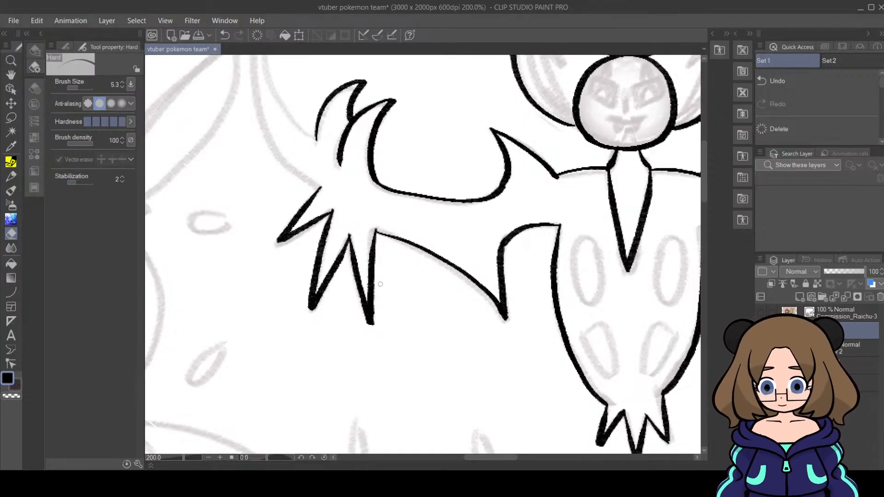
pyautogui.moveTo(378, 290); pyautogui.dragTo(374, 328)
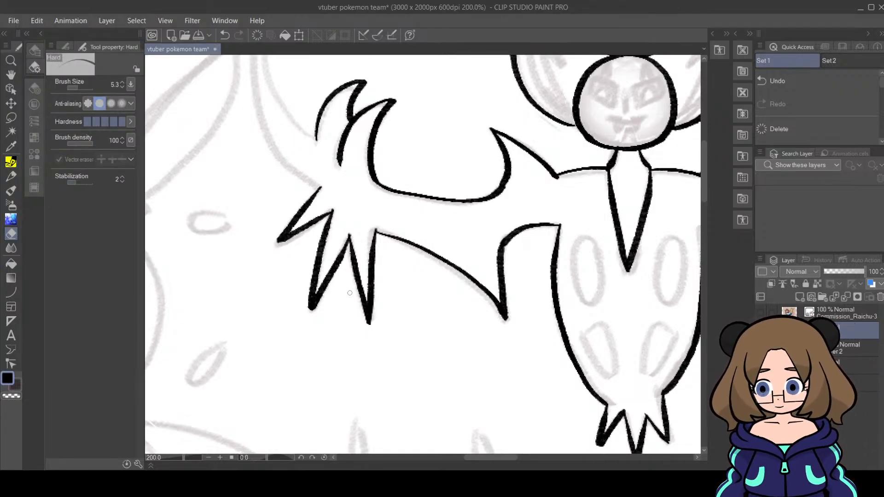
pyautogui.moveTo(312, 312); pyautogui.dragTo(322, 288)
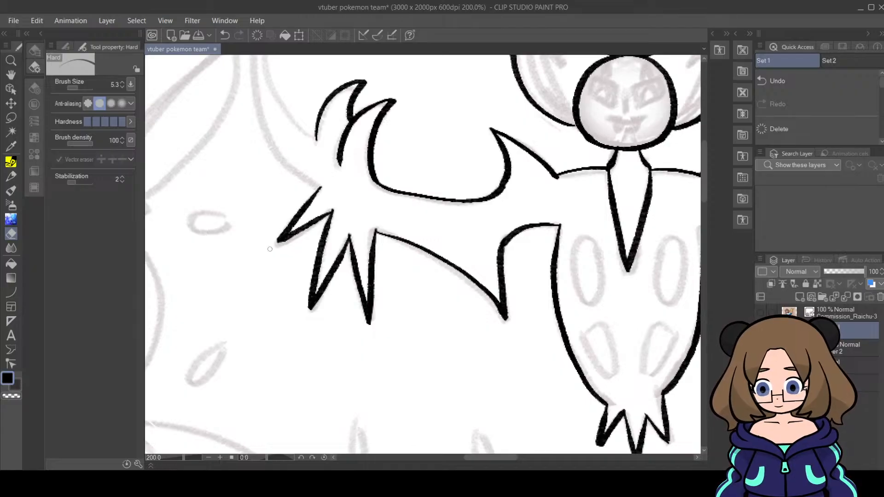
pyautogui.moveTo(290, 221); pyautogui.dragTo(277, 234)
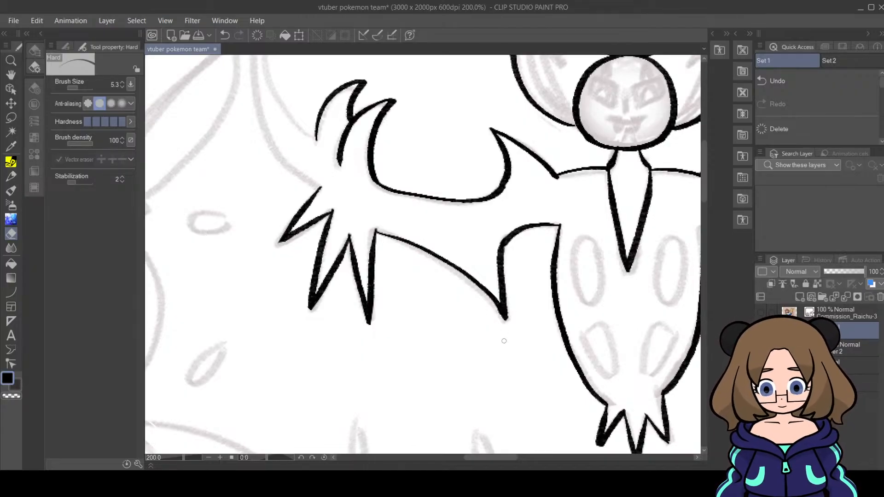
pyautogui.moveTo(504, 315)
pyautogui.mouseDown()
pyautogui.moveTo(512, 333)
pyautogui.moveTo(509, 323)
pyautogui.mouseUp()
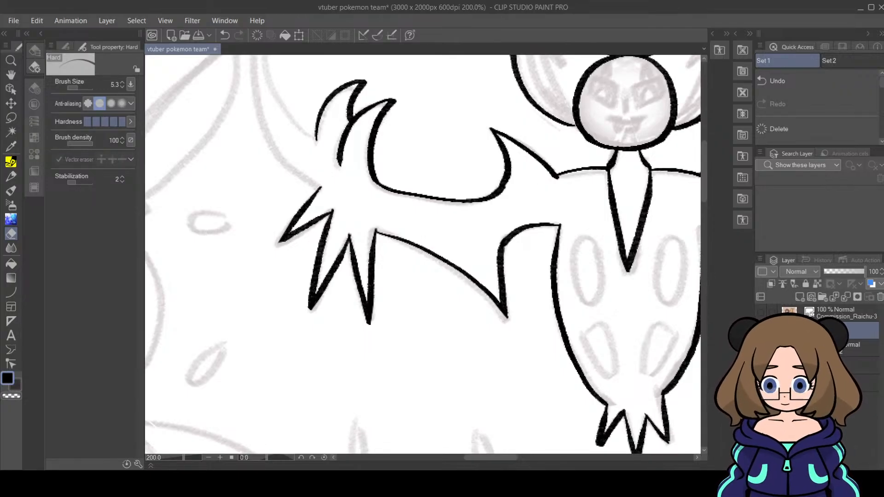
# Step: Ink the underside of the right-hand arm from the torso to the lower claws, including its downward-pointing spike, with the good pen
pyautogui.press('h')
pyautogui.moveTo(523, 454); pyautogui.dragTo(518, 454)
pyautogui.click(11, 162)
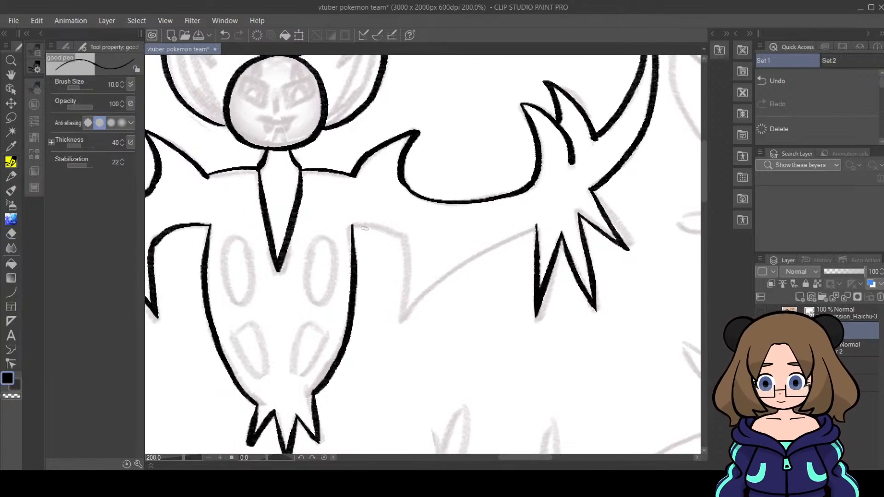
pyautogui.moveTo(353, 225); pyautogui.dragTo(407, 240)
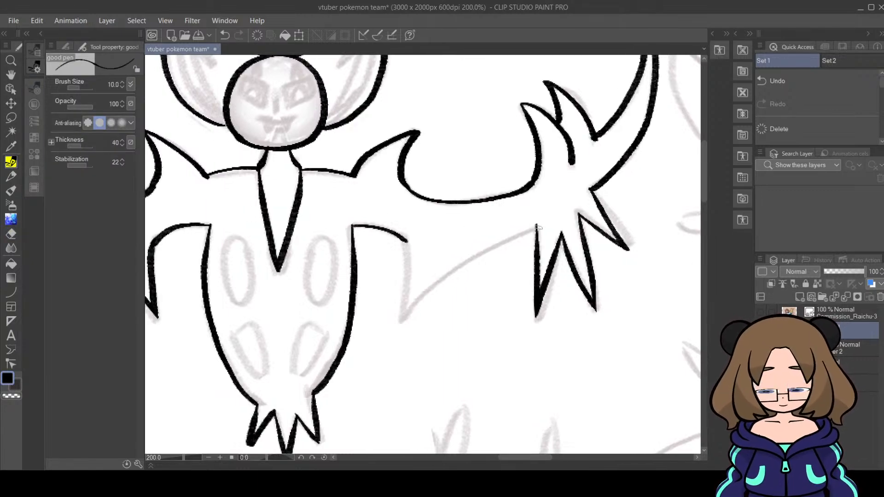
pyautogui.moveTo(536, 228)
pyautogui.mouseDown()
pyautogui.moveTo(464, 262)
pyautogui.moveTo(404, 321)
pyautogui.mouseUp()
pyautogui.moveTo(405, 240); pyautogui.dragTo(400, 322)
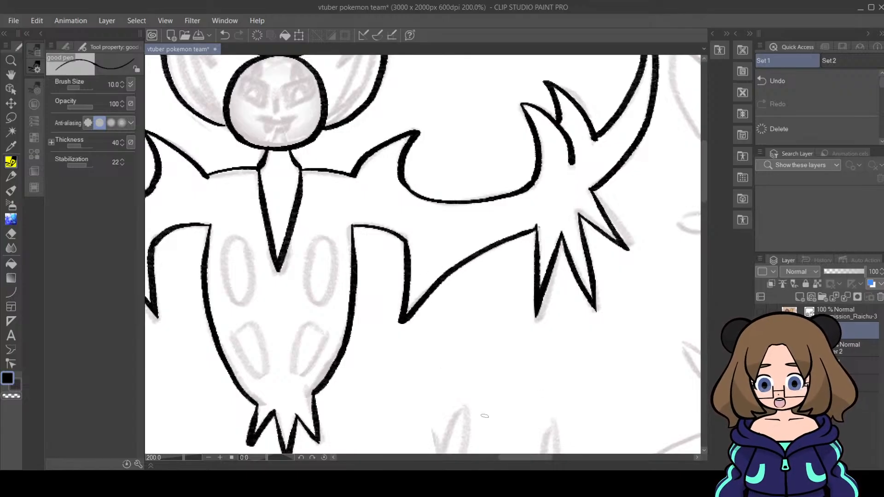
# Step: Clean up the spike and the corner under the right-hand arm with the Hard eraser
pyautogui.click(11, 234)
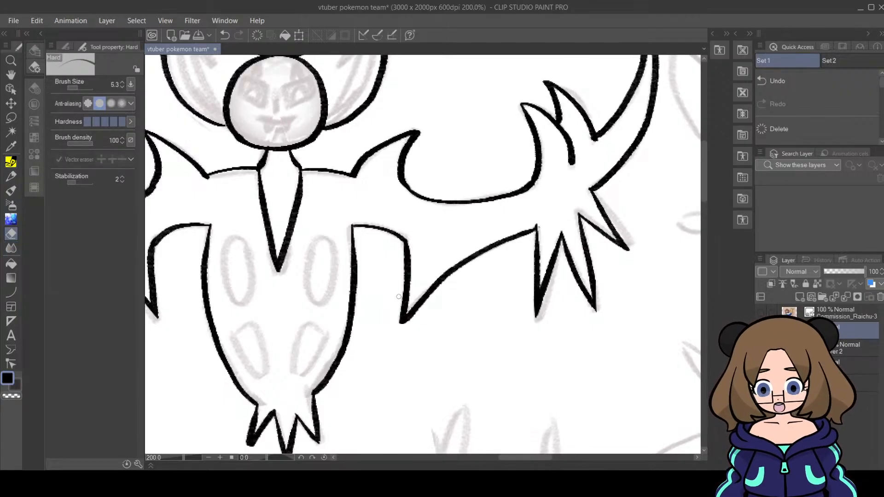
pyautogui.moveTo(398, 297)
pyautogui.mouseDown()
pyautogui.moveTo(397, 323)
pyautogui.moveTo(400, 302)
pyautogui.mouseUp()
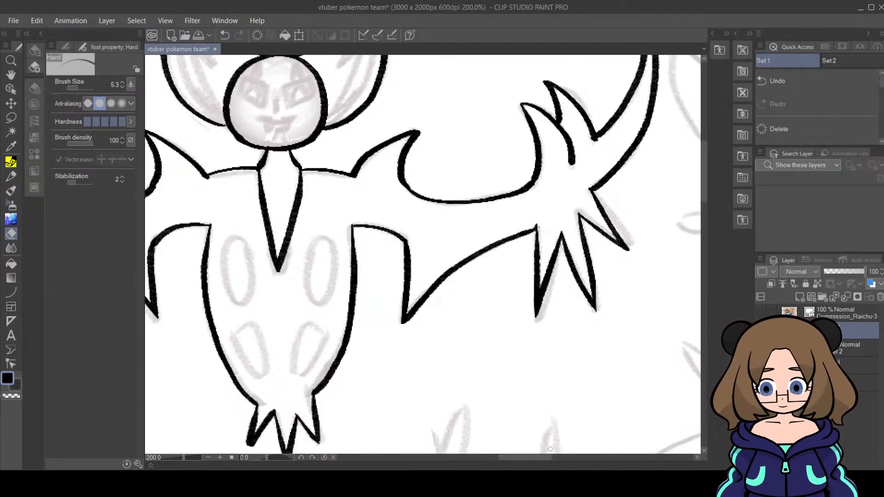
pyautogui.hscroll(-3, 532, 459)
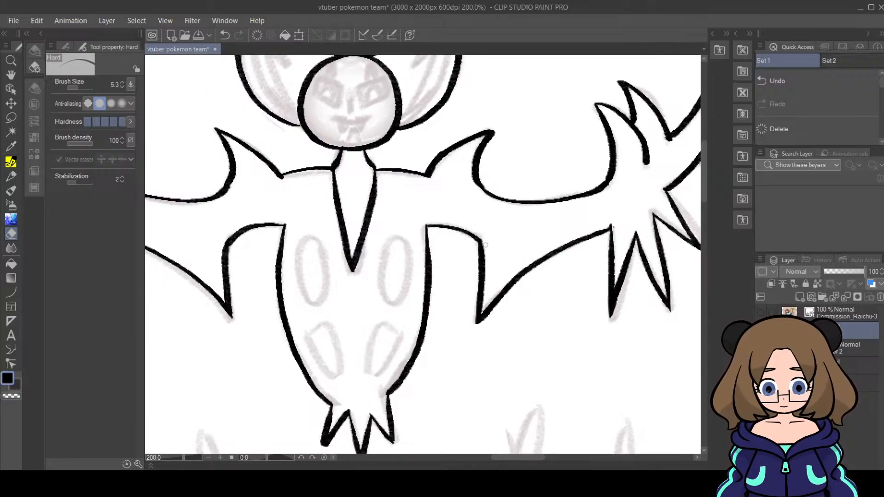
pyautogui.moveTo(481, 231); pyautogui.dragTo(487, 280)
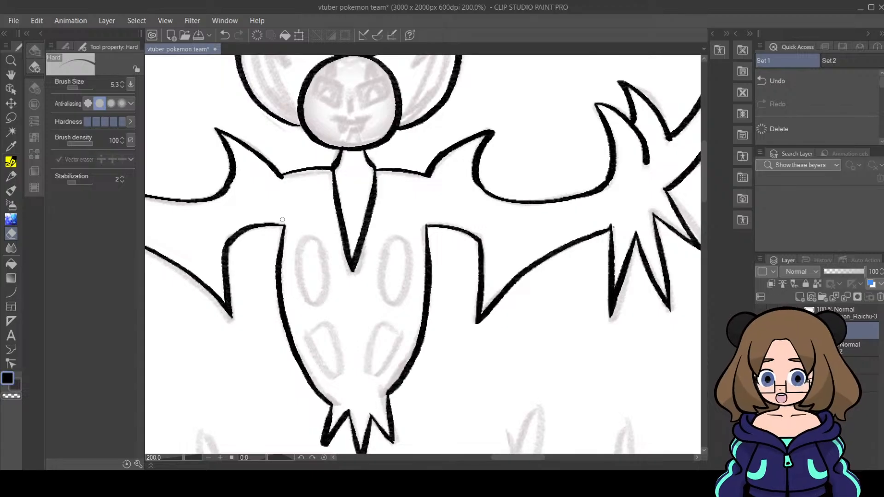
pyautogui.click(178, 458)
pyautogui.moveTo(178, 457); pyautogui.dragTo(175, 456)
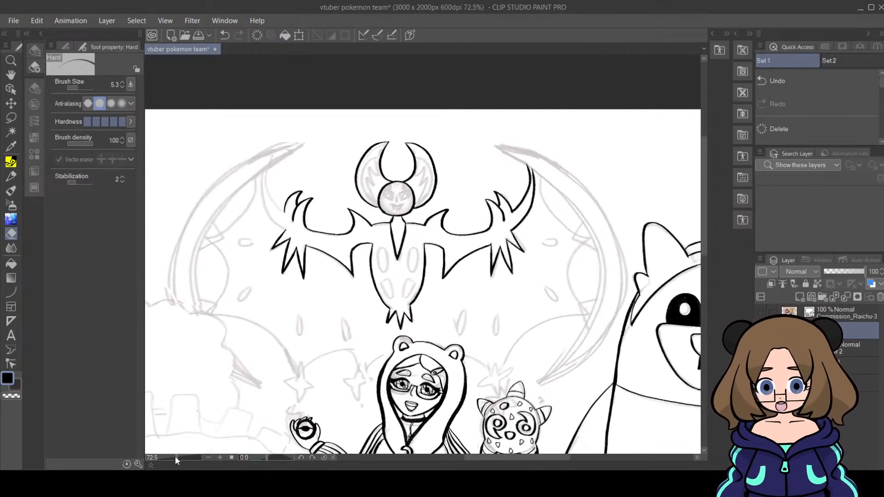
pyautogui.click(577, 471)
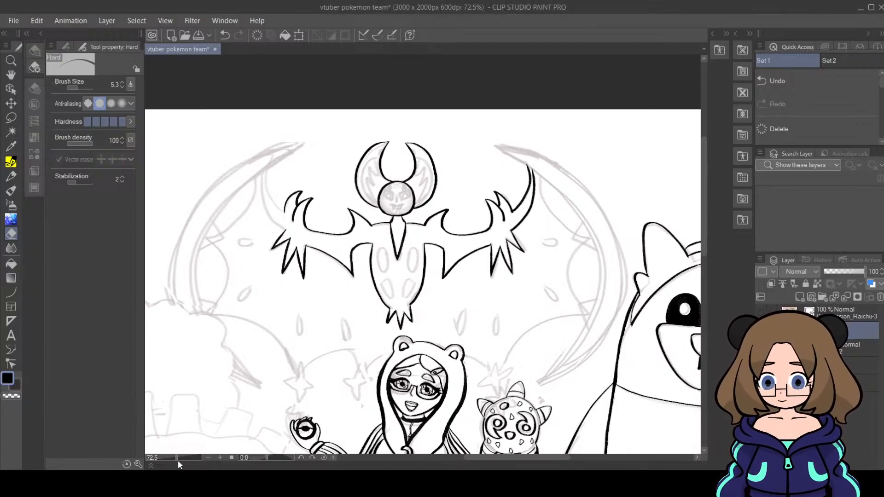
pyautogui.scroll(5, 184, 458)
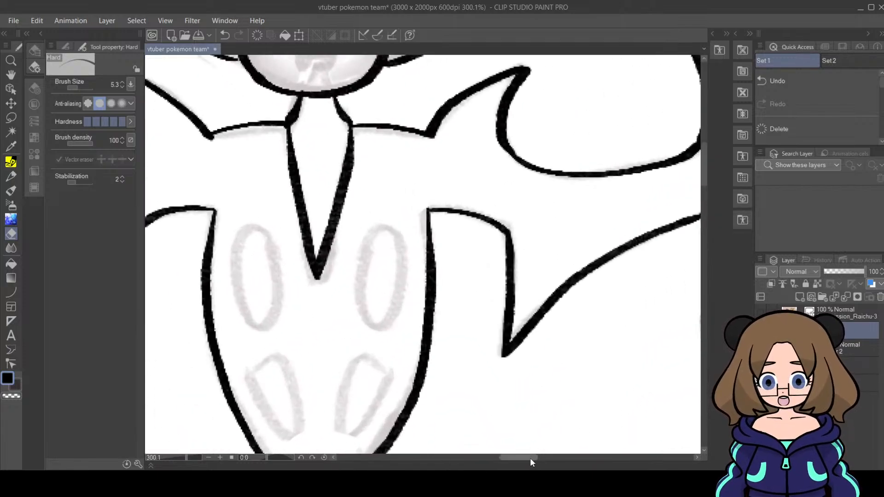
# Step: Ink both edges of the long curved upper claw on the creature's left-hand hand with the good pen
pyautogui.moveTo(529, 457); pyautogui.dragTo(493, 457)
pyautogui.moveTo(704, 177); pyautogui.dragTo(709, 147)
pyautogui.click(10, 162)
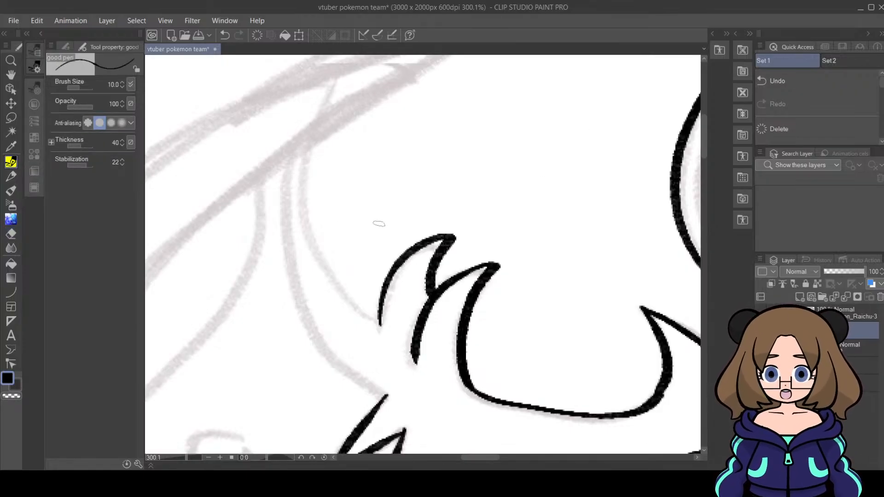
pyautogui.moveTo(290, 160)
pyautogui.mouseDown()
pyautogui.moveTo(286, 224)
pyautogui.moveTo(308, 315)
pyautogui.moveTo(328, 350)
pyautogui.moveTo(386, 395)
pyautogui.mouseUp()
pyautogui.moveTo(305, 149)
pyautogui.mouseDown()
pyautogui.moveTo(313, 239)
pyautogui.moveTo(346, 296)
pyautogui.moveTo(382, 328)
pyautogui.mouseUp()
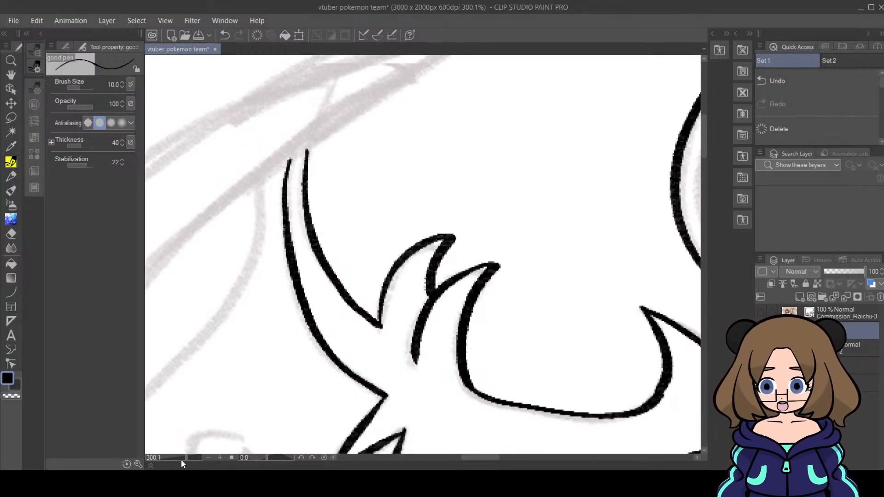
pyautogui.moveTo(181, 459); pyautogui.dragTo(181, 462)
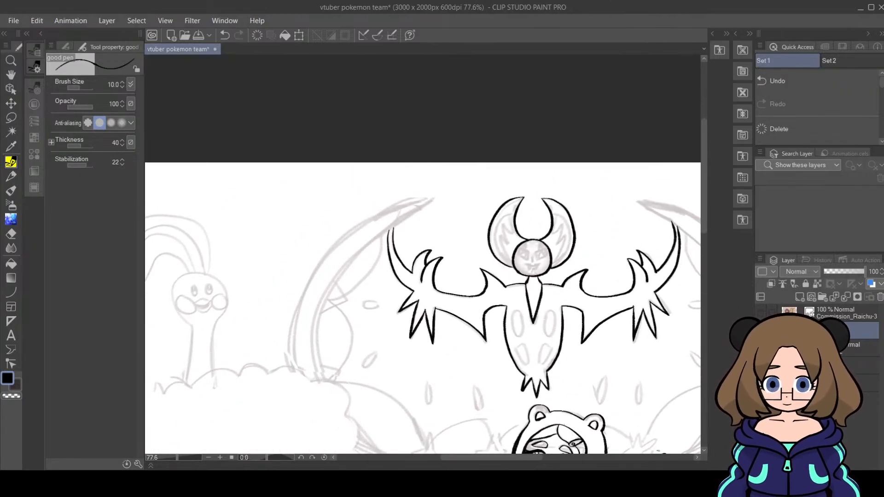
pyautogui.moveTo(517, 463)
pyautogui.mouseDown()
pyautogui.moveTo(551, 457)
pyautogui.moveTo(534, 460)
pyautogui.mouseUp()
pyautogui.moveTo(176, 455); pyautogui.dragTo(184, 453)
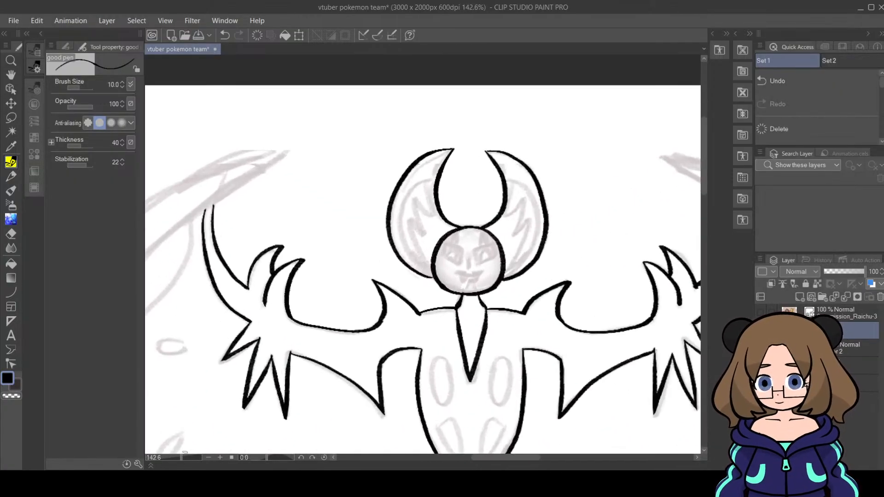
pyautogui.scroll(3, 695, 230)
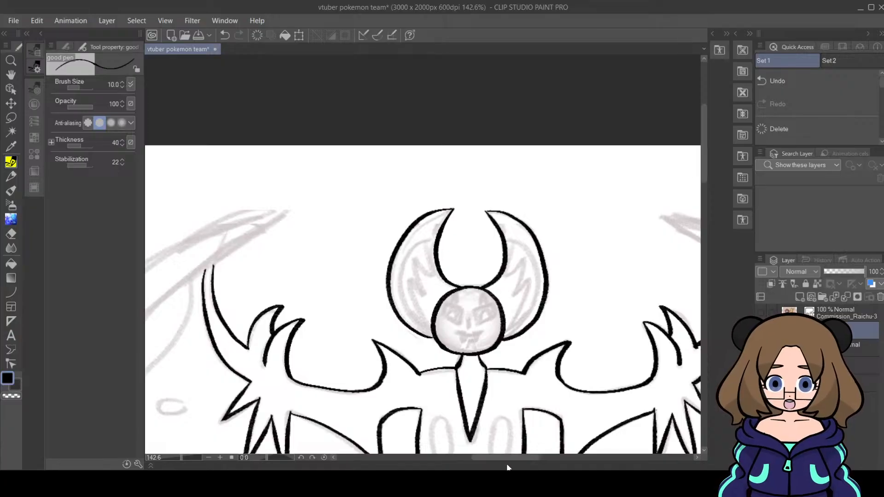
pyautogui.moveTo(505, 468); pyautogui.dragTo(492, 470)
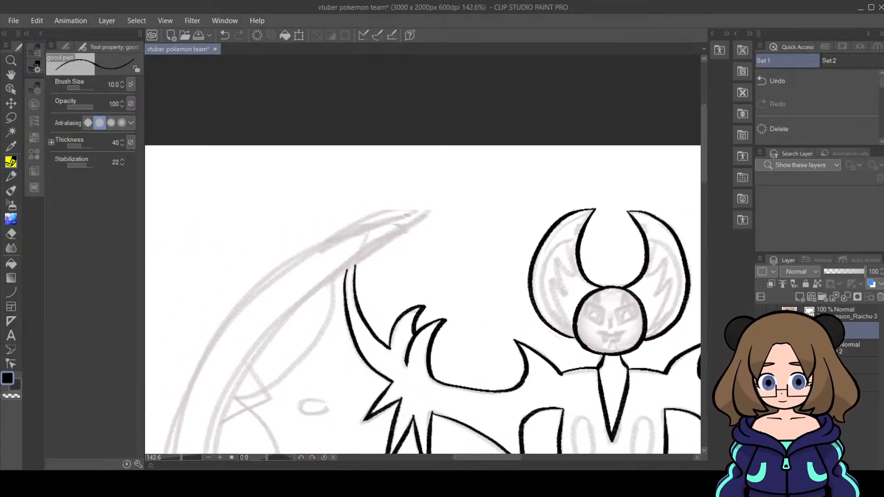
pyautogui.moveTo(427, 208)
pyautogui.mouseDown()
pyautogui.moveTo(366, 222)
pyautogui.moveTo(267, 274)
pyautogui.moveTo(190, 377)
pyautogui.moveTo(175, 436)
pyautogui.mouseUp()
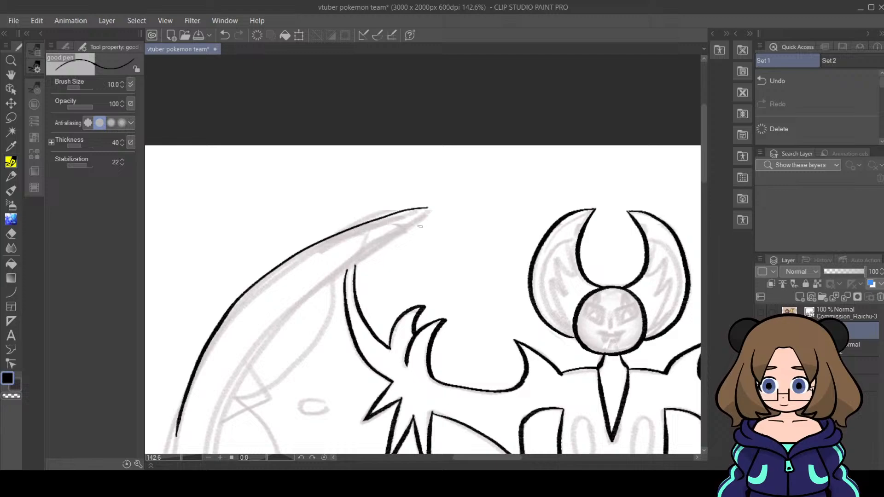
pyautogui.click(40, 18)
pyautogui.click(52, 33)
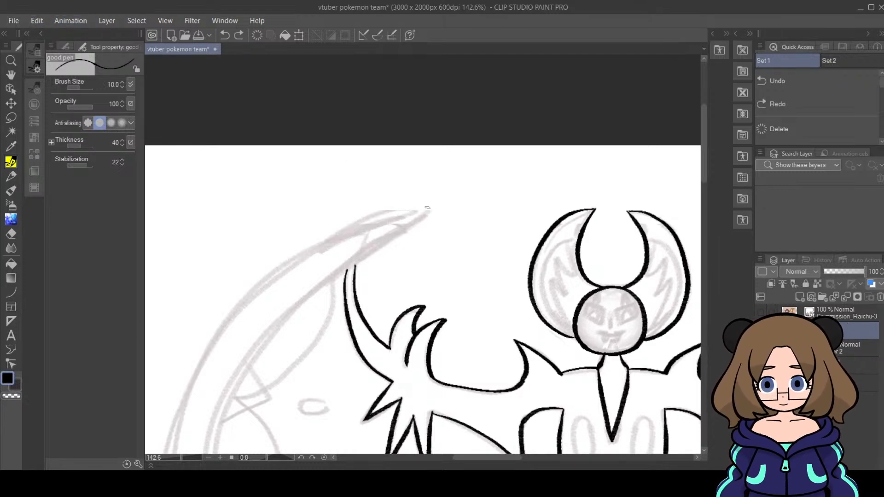
# Step: Ink the outer and inner edges of the left-hand wing's crescent frame from its pointed tip to its base
pyautogui.moveTo(428, 210)
pyautogui.mouseDown()
pyautogui.moveTo(396, 210)
pyautogui.moveTo(290, 257)
pyautogui.moveTo(182, 406)
pyautogui.moveTo(173, 449)
pyautogui.mouseUp()
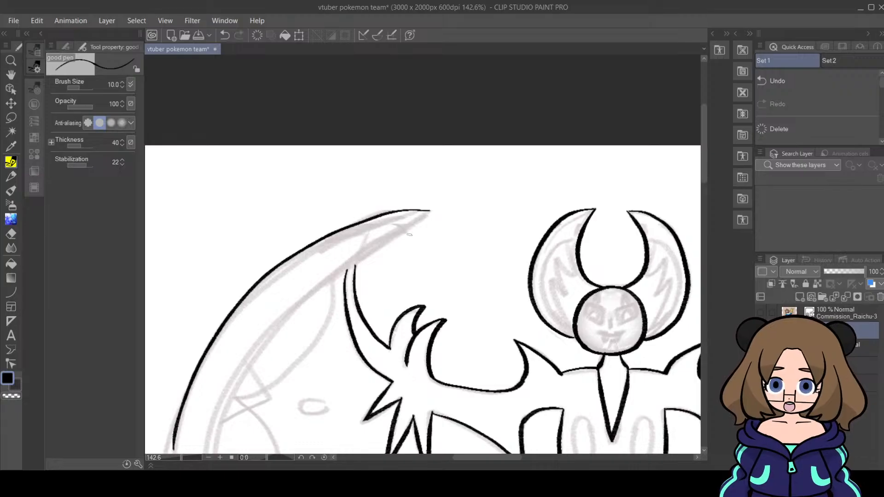
pyautogui.moveTo(431, 211)
pyautogui.mouseDown()
pyautogui.moveTo(330, 274)
pyautogui.moveTo(286, 316)
pyautogui.moveTo(253, 358)
pyautogui.moveTo(216, 442)
pyautogui.mouseUp()
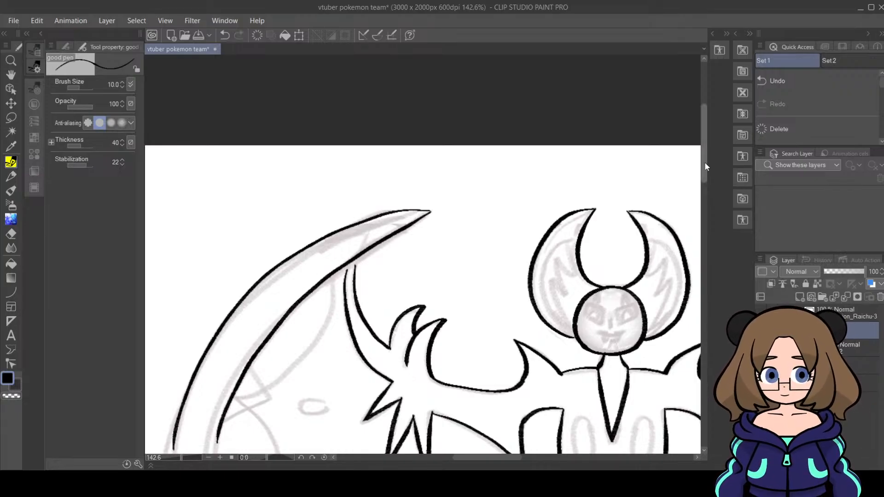
pyautogui.moveTo(705, 162); pyautogui.dragTo(703, 217)
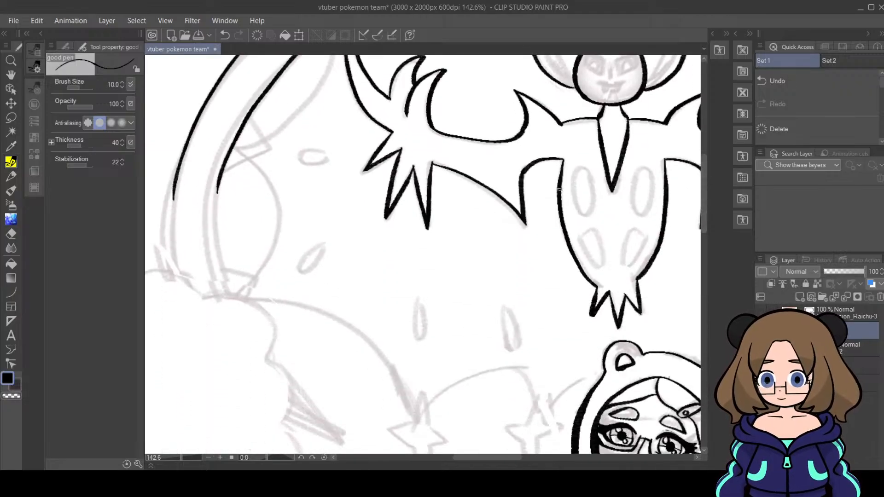
pyautogui.moveTo(176, 179); pyautogui.dragTo(180, 280)
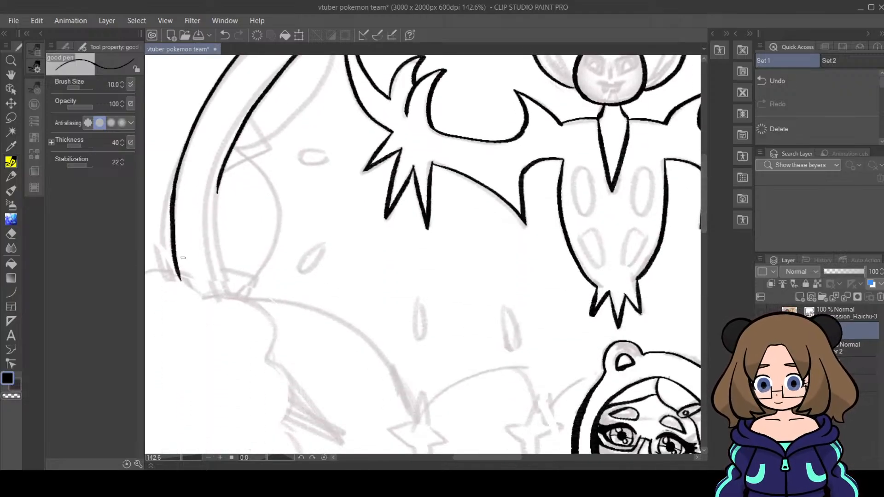
pyautogui.moveTo(221, 170)
pyautogui.mouseDown()
pyautogui.moveTo(221, 257)
pyautogui.moveTo(233, 298)
pyautogui.mouseUp()
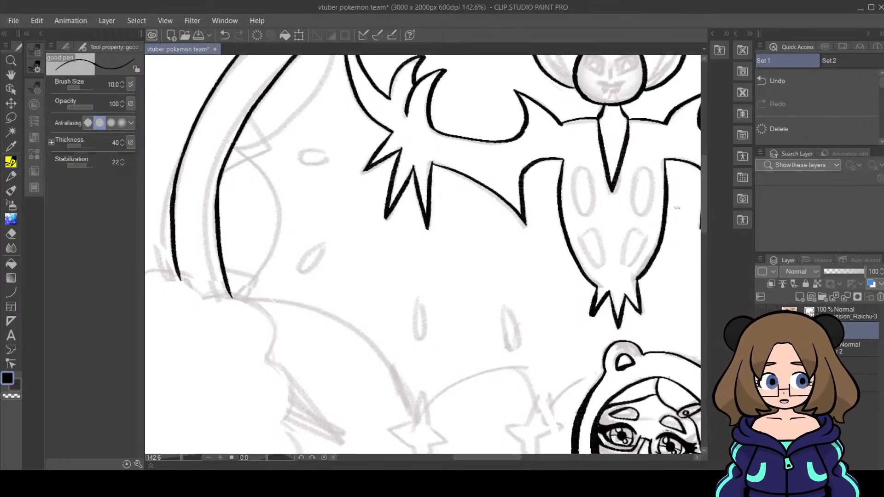
# Step: Ink the upper curved panel and angular notch inside the left-hand wing's crescent and tidy the notch with the Hard eraser
pyautogui.moveTo(703, 209); pyautogui.dragTo(703, 193)
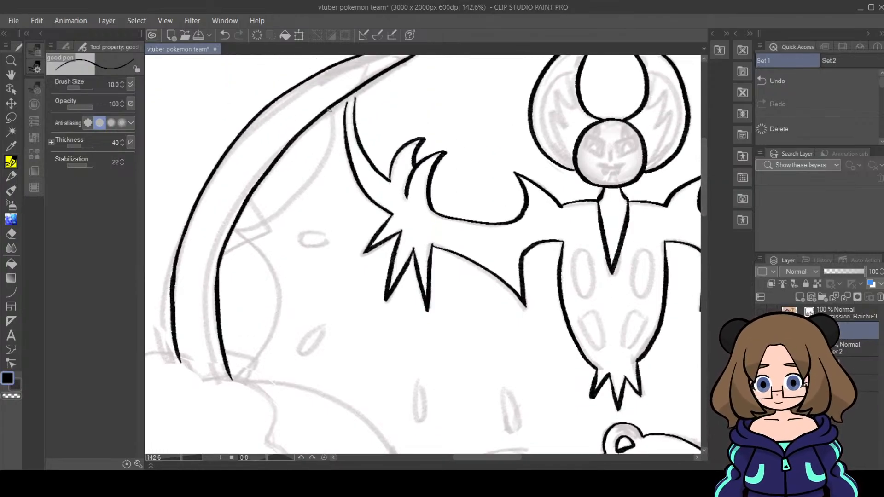
pyautogui.moveTo(329, 111)
pyautogui.mouseDown()
pyautogui.moveTo(332, 140)
pyautogui.moveTo(306, 192)
pyautogui.moveTo(260, 225)
pyautogui.moveTo(271, 231)
pyautogui.moveTo(220, 257)
pyautogui.mouseUp()
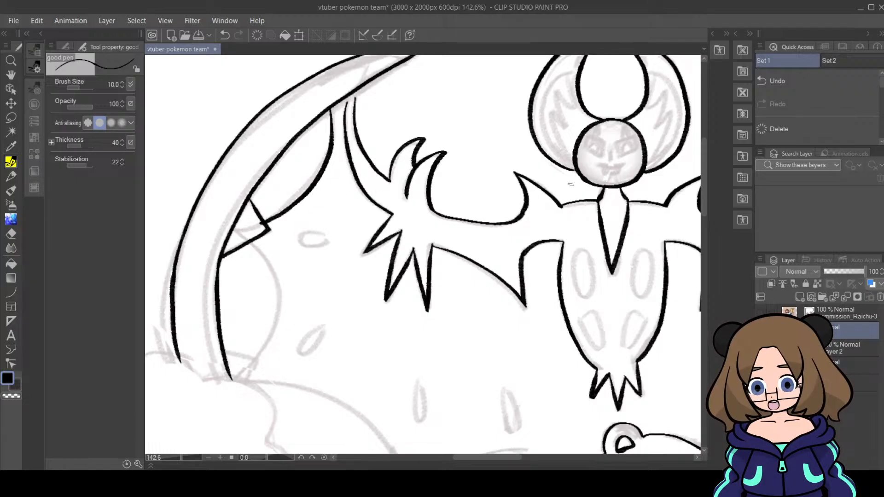
pyautogui.click(10, 233)
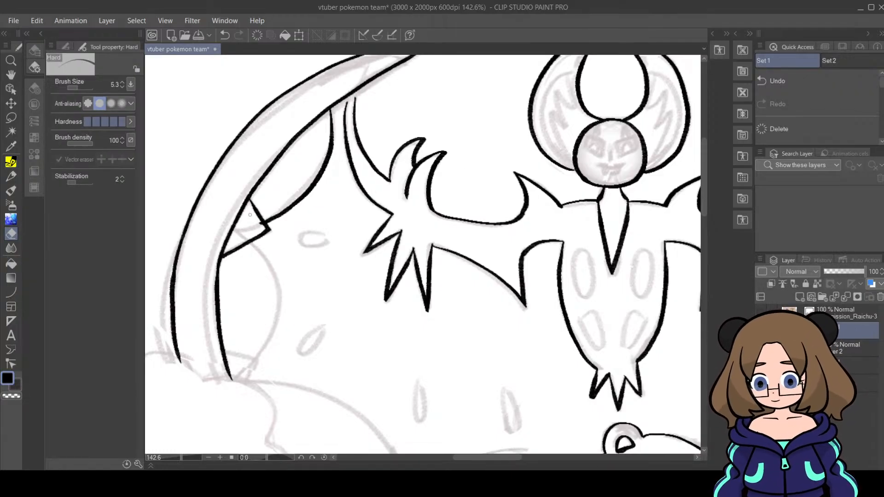
pyautogui.moveTo(254, 219); pyautogui.dragTo(258, 223)
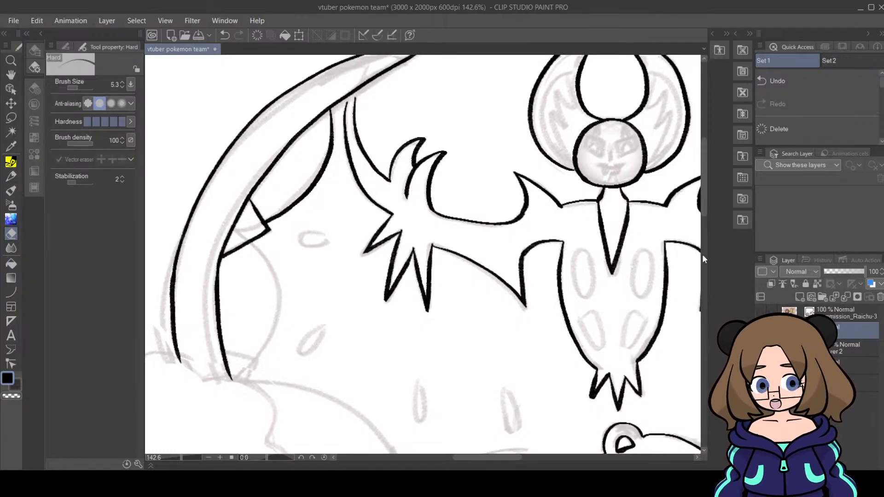
# Step: Ink the lower rounded panel inside the left-hand wing's crescent, including its small triangular corner at the base, with the good pen
pyautogui.moveTo(706, 202); pyautogui.dragTo(704, 224)
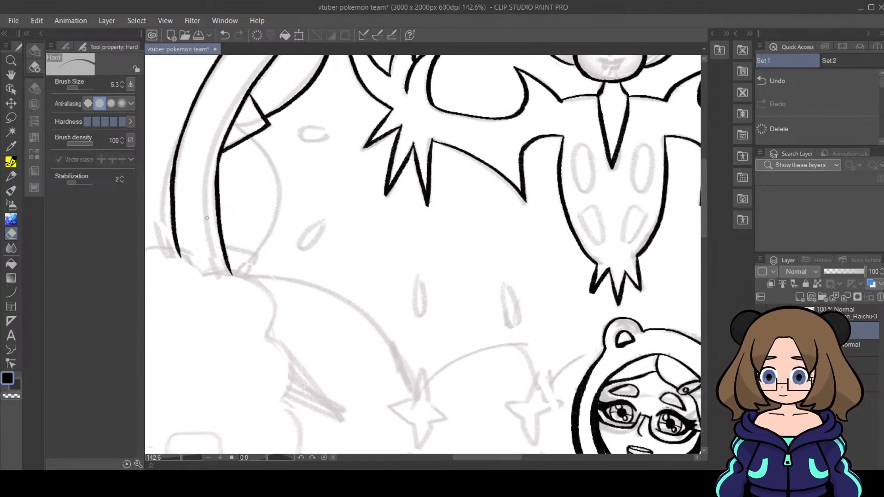
pyautogui.click(11, 165)
pyautogui.moveTo(249, 137)
pyautogui.mouseDown()
pyautogui.moveTo(275, 177)
pyautogui.moveTo(278, 204)
pyautogui.moveTo(249, 277)
pyautogui.mouseUp()
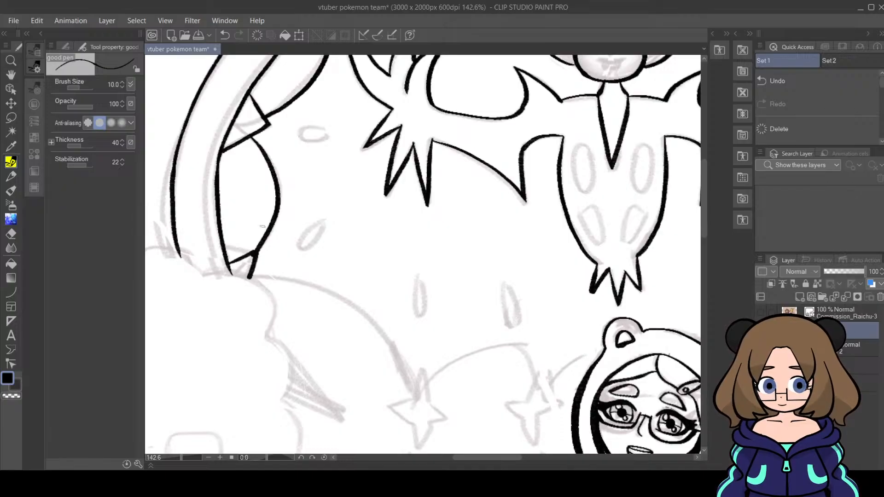
pyautogui.click(12, 234)
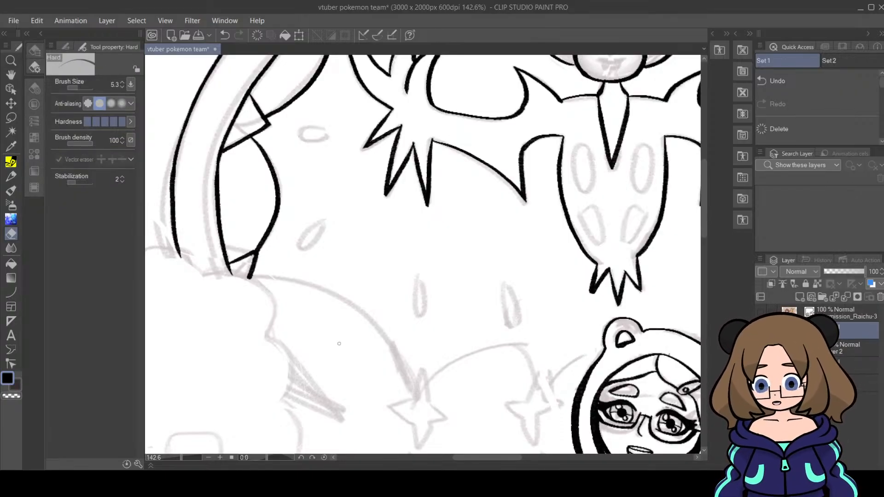
# Step: Ink the left-hand wing's lower edge and the four-pointed star at its end, and refine the star with the Hard eraser
pyautogui.click(11, 162)
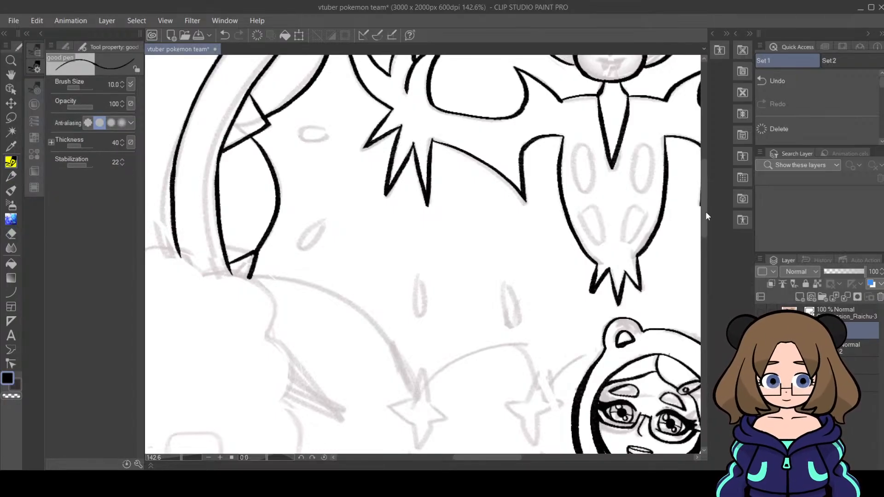
pyautogui.moveTo(249, 277)
pyautogui.mouseDown()
pyautogui.moveTo(353, 303)
pyautogui.moveTo(397, 352)
pyautogui.moveTo(414, 395)
pyautogui.mouseUp()
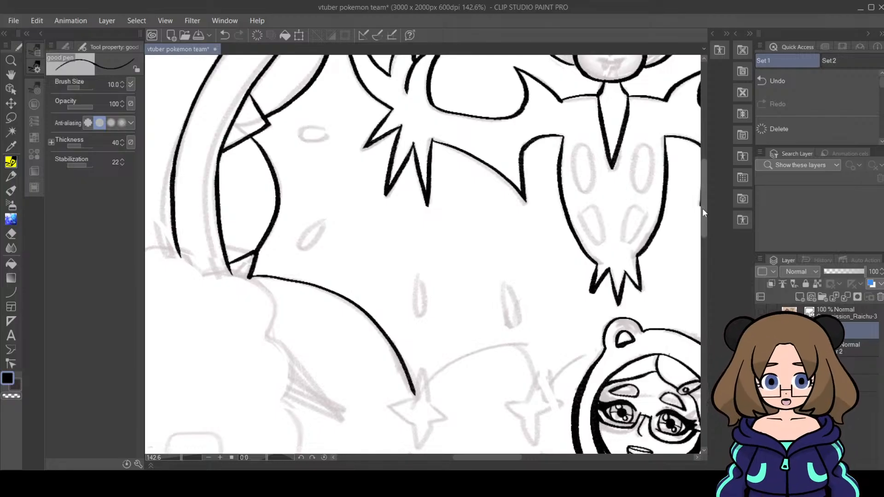
pyautogui.scroll(-3, 703, 213)
pyautogui.moveTo(414, 255)
pyautogui.mouseDown()
pyautogui.moveTo(424, 227)
pyautogui.moveTo(429, 260)
pyautogui.moveTo(430, 251)
pyautogui.moveTo(391, 262)
pyautogui.moveTo(408, 279)
pyautogui.moveTo(429, 255)
pyautogui.moveTo(447, 265)
pyautogui.moveTo(429, 276)
pyautogui.moveTo(419, 303)
pyautogui.moveTo(413, 283)
pyautogui.mouseUp()
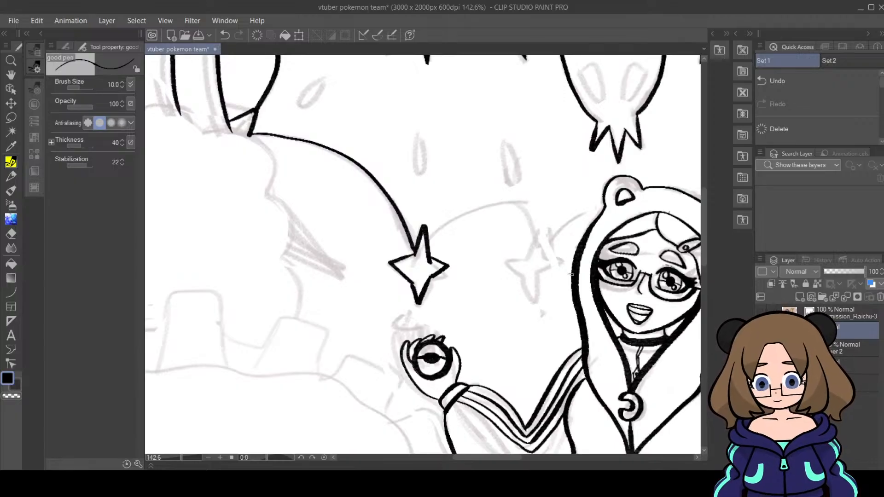
pyautogui.click(14, 232)
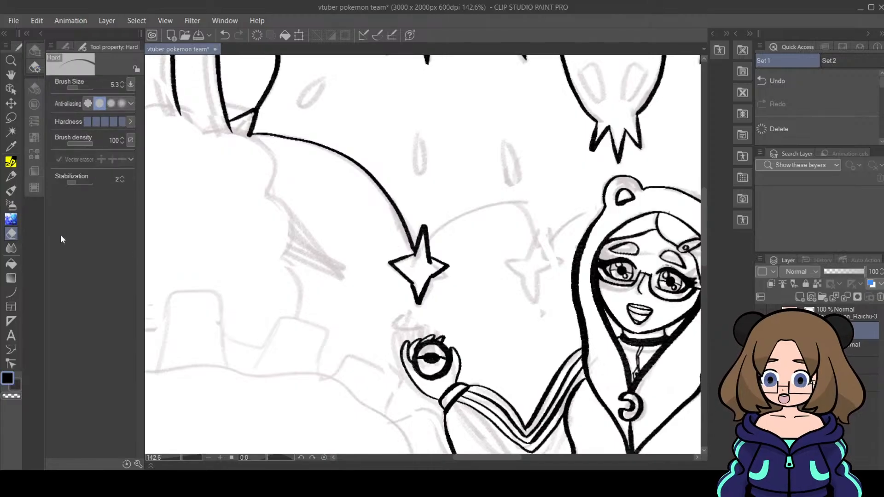
pyautogui.moveTo(428, 256)
pyautogui.mouseDown()
pyautogui.moveTo(415, 280)
pyautogui.moveTo(420, 302)
pyautogui.mouseUp()
# Step: Ink the second wing scallop, a smaller four-pointed star and the short arc to the girl's hood with the good pen
pyautogui.click(12, 163)
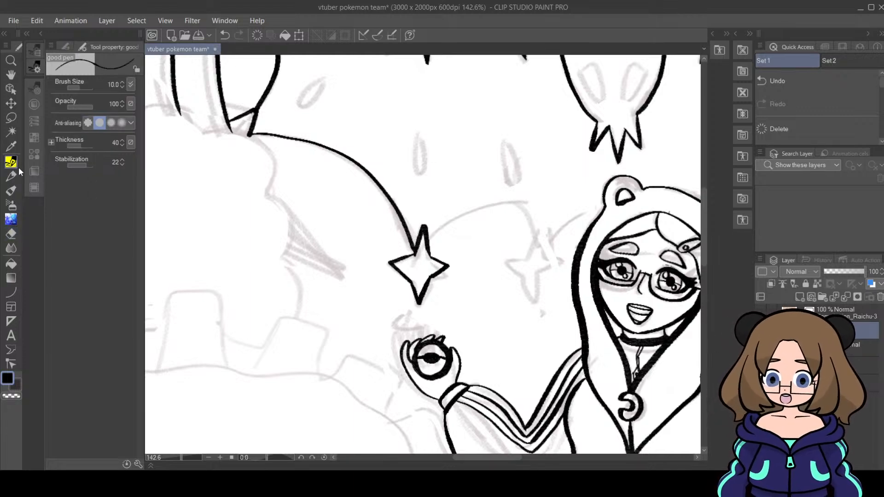
pyautogui.moveTo(430, 243)
pyautogui.mouseDown()
pyautogui.moveTo(488, 204)
pyautogui.moveTo(537, 233)
pyautogui.moveTo(487, 202)
pyautogui.moveTo(429, 241)
pyautogui.moveTo(458, 215)
pyautogui.moveTo(540, 233)
pyautogui.moveTo(544, 223)
pyautogui.moveTo(555, 247)
pyautogui.moveTo(520, 249)
pyautogui.moveTo(542, 256)
pyautogui.moveTo(543, 280)
pyautogui.moveTo(552, 254)
pyautogui.moveTo(566, 252)
pyautogui.moveTo(553, 244)
pyautogui.mouseUp()
pyautogui.hotkey('ctrl', 'z')
pyautogui.hotkey('ctrl', 'z')
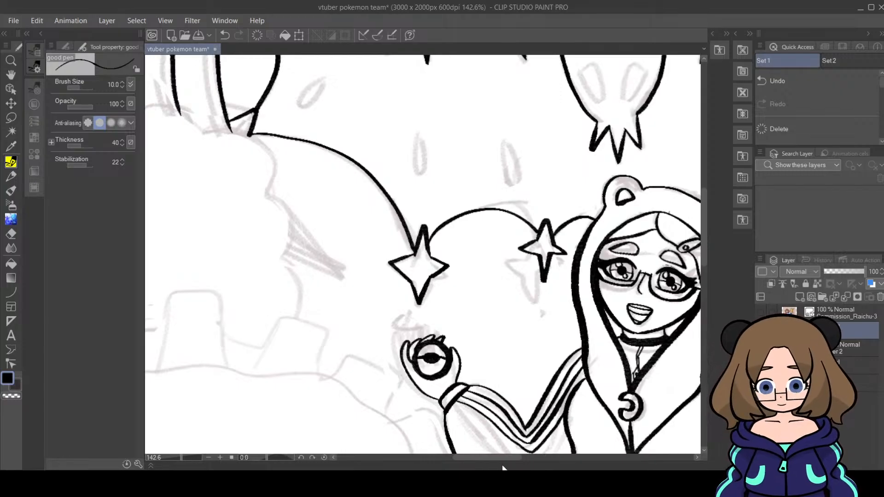
# Step: Ink the inner edge of the right-hand wing's crescent from its upper tip to its lower point with the good pen
pyautogui.moveTo(490, 458); pyautogui.dragTo(524, 461)
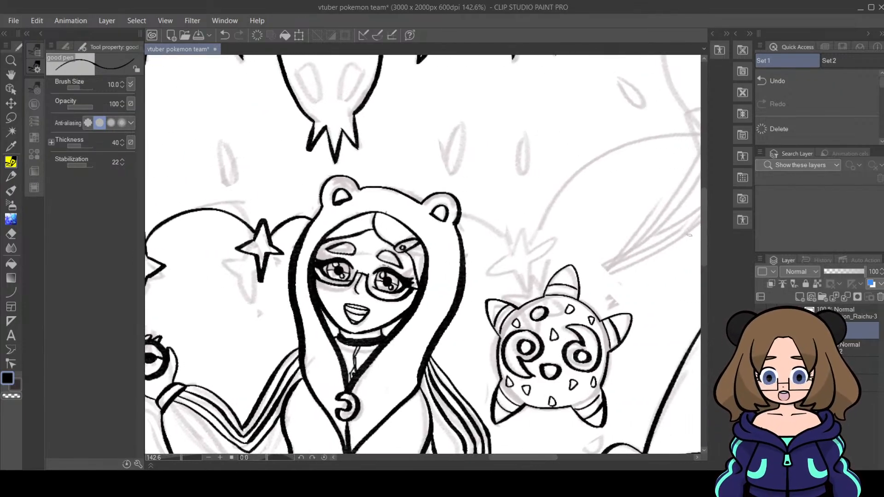
pyautogui.moveTo(703, 237)
pyautogui.mouseDown()
pyautogui.moveTo(700, 194)
pyautogui.moveTo(699, 224)
pyautogui.mouseUp()
pyautogui.moveTo(181, 459); pyautogui.dragTo(173, 460)
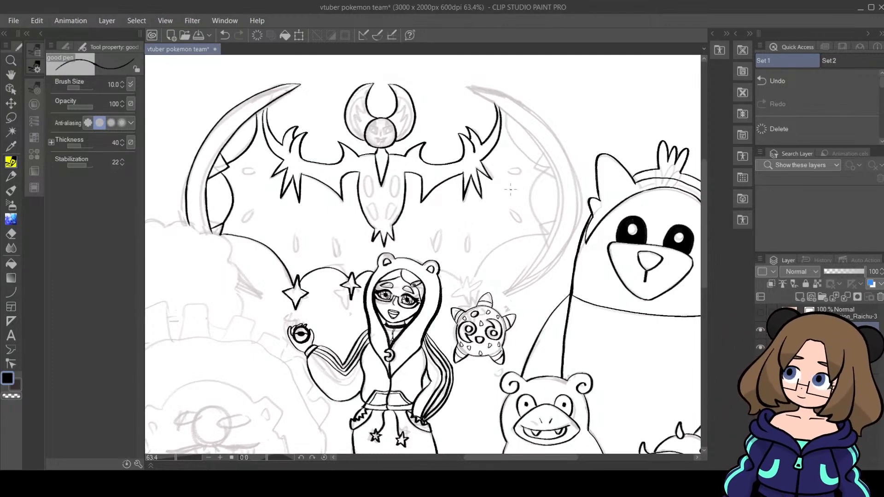
pyautogui.moveTo(698, 220); pyautogui.dragTo(705, 211)
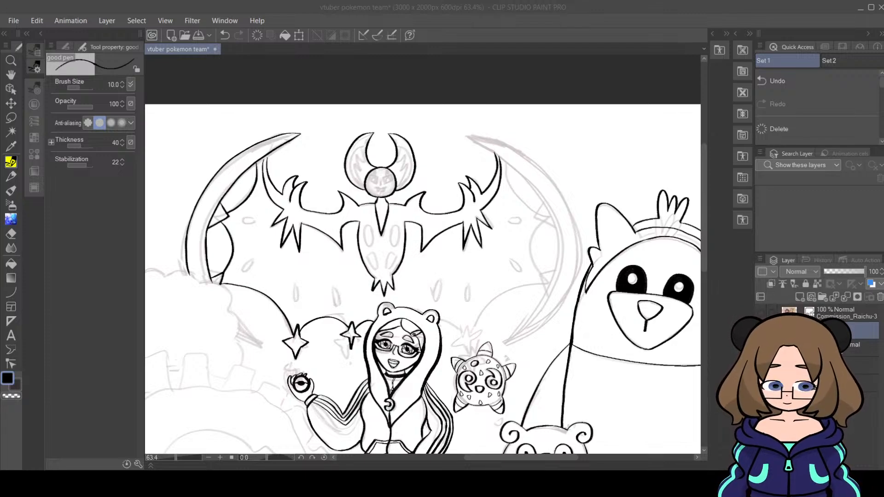
pyautogui.click(511, 470)
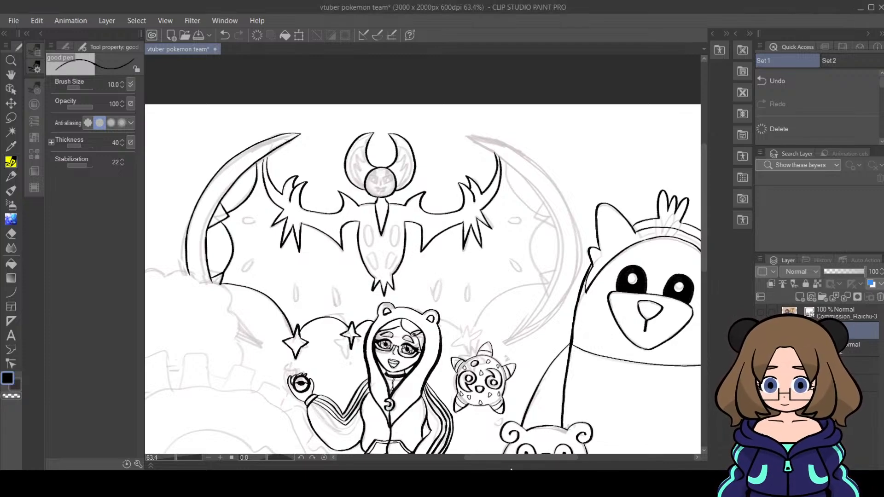
pyautogui.moveTo(175, 457); pyautogui.dragTo(184, 454)
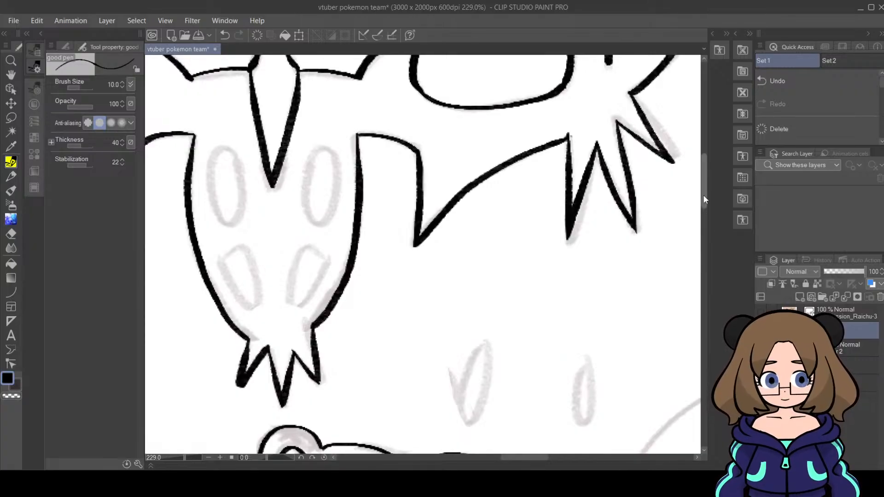
pyautogui.moveTo(703, 199); pyautogui.dragTo(705, 155)
pyautogui.moveTo(537, 460); pyautogui.dragTo(575, 461)
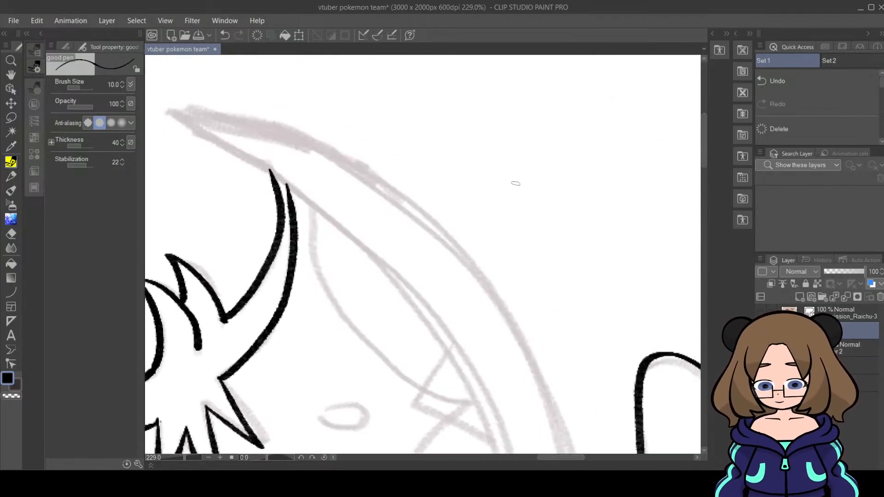
pyautogui.moveTo(704, 144)
pyautogui.mouseDown()
pyautogui.moveTo(702, 179)
pyautogui.moveTo(703, 153)
pyautogui.mouseUp()
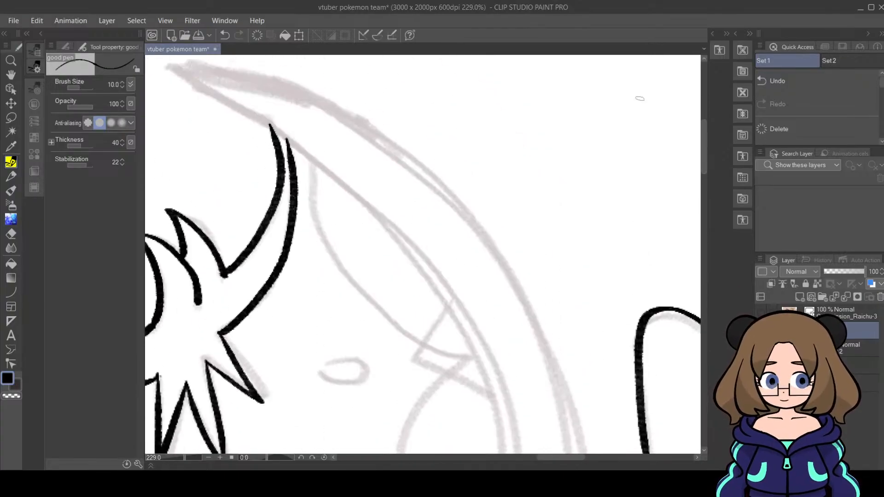
pyautogui.moveTo(169, 67)
pyautogui.mouseDown()
pyautogui.moveTo(264, 124)
pyautogui.moveTo(394, 233)
pyautogui.moveTo(464, 322)
pyautogui.moveTo(506, 435)
pyautogui.mouseUp()
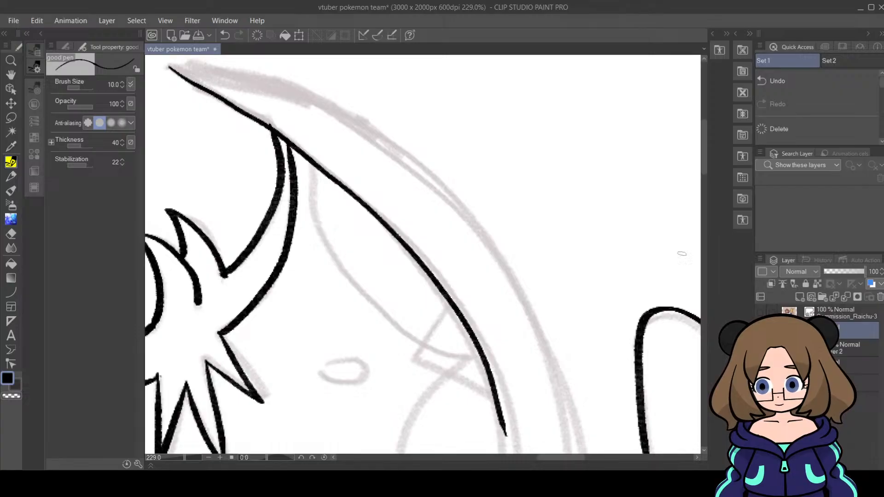
pyautogui.moveTo(703, 143); pyautogui.dragTo(701, 193)
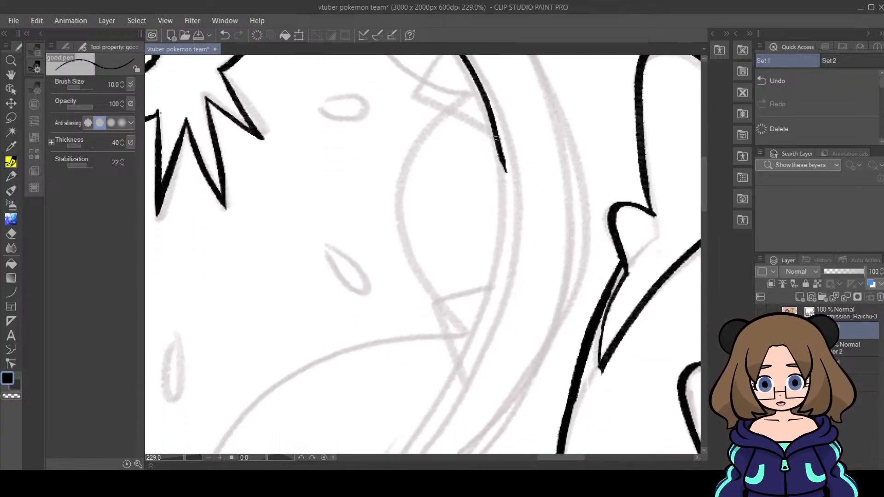
pyautogui.moveTo(496, 136)
pyautogui.mouseDown()
pyautogui.moveTo(501, 256)
pyautogui.moveTo(461, 366)
pyautogui.moveTo(429, 417)
pyautogui.mouseUp()
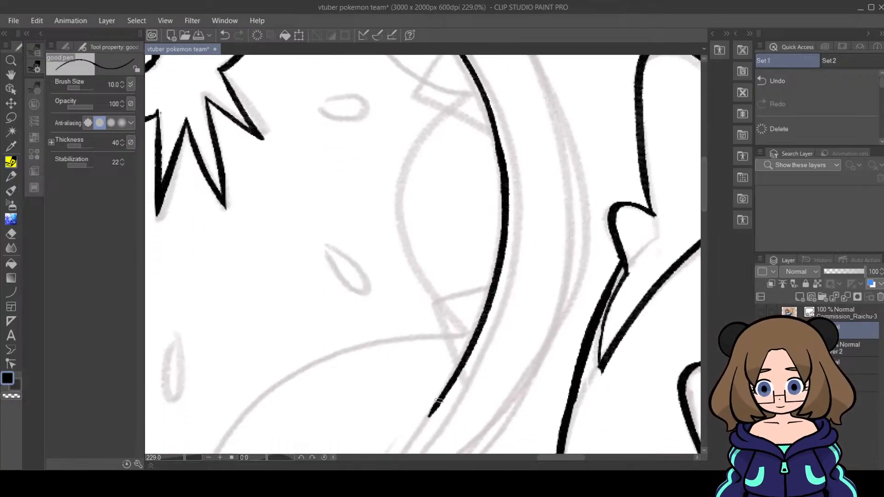
pyautogui.moveTo(703, 200); pyautogui.dragTo(703, 244)
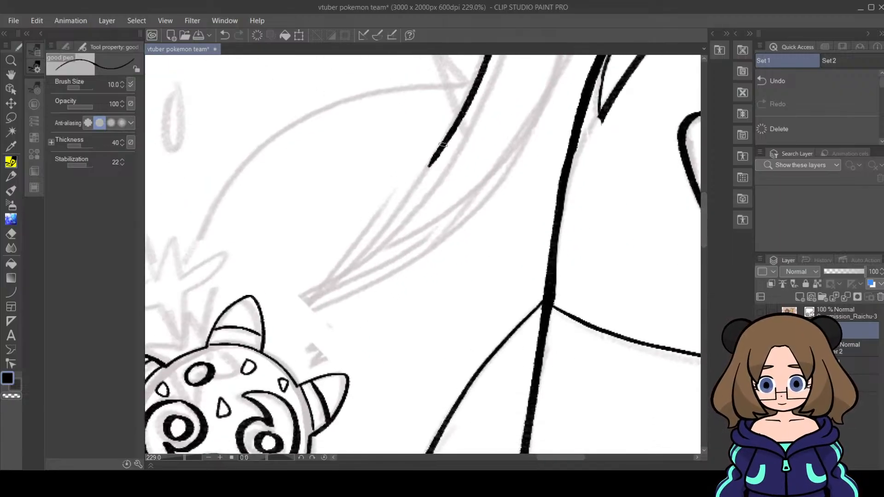
pyautogui.moveTo(443, 145)
pyautogui.mouseDown()
pyautogui.moveTo(409, 195)
pyautogui.moveTo(302, 303)
pyautogui.mouseUp()
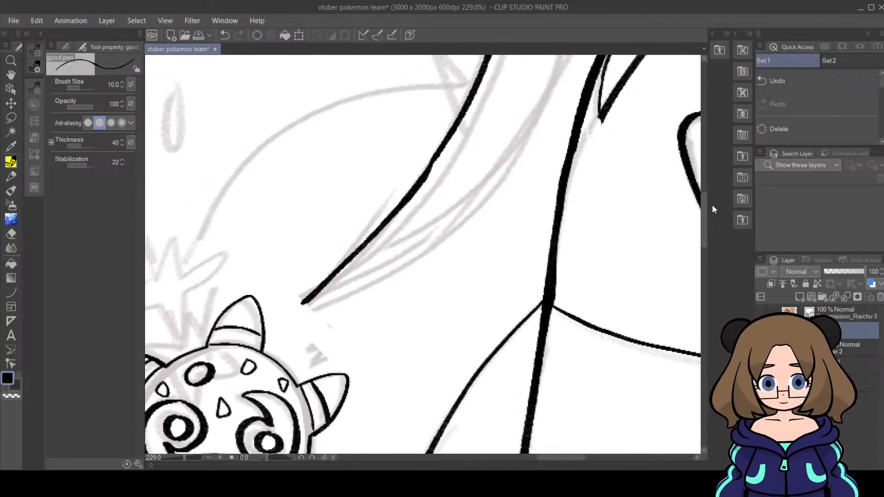
# Step: Ink the outer edge of the right-hand wing's crescent from the upper tip around to the lower point
pyautogui.moveTo(704, 204); pyautogui.dragTo(704, 126)
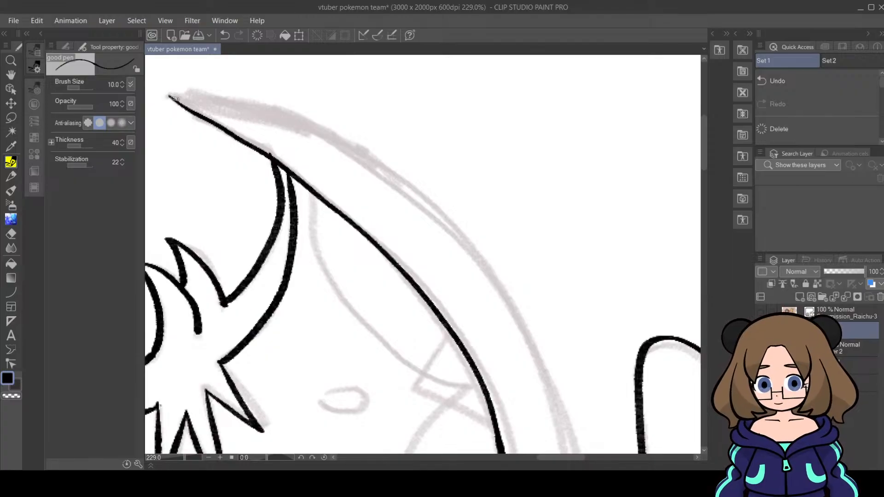
pyautogui.moveTo(170, 96)
pyautogui.mouseDown()
pyautogui.moveTo(298, 133)
pyautogui.moveTo(414, 202)
pyautogui.moveTo(516, 317)
pyautogui.moveTo(557, 395)
pyautogui.moveTo(569, 449)
pyautogui.mouseUp()
pyautogui.moveTo(703, 150); pyautogui.dragTo(702, 200)
pyautogui.moveTo(562, 79)
pyautogui.mouseDown()
pyautogui.moveTo(566, 208)
pyautogui.moveTo(543, 297)
pyautogui.moveTo(507, 378)
pyautogui.mouseUp()
pyautogui.moveTo(707, 207); pyautogui.dragTo(703, 241)
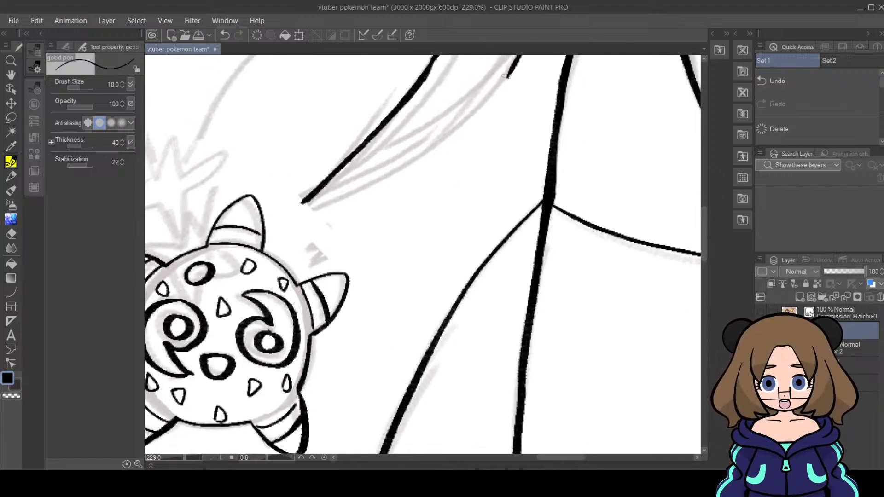
pyautogui.moveTo(519, 61)
pyautogui.mouseDown()
pyautogui.moveTo(464, 124)
pyautogui.moveTo(408, 164)
pyautogui.moveTo(293, 210)
pyautogui.mouseUp()
# Step: Smooth the lower bend of the right-hand crescent's outline with the Hard eraser and a retouching stroke of the good pen
pyautogui.moveTo(703, 239)
pyautogui.mouseDown()
pyautogui.moveTo(706, 167)
pyautogui.moveTo(702, 209)
pyautogui.mouseUp()
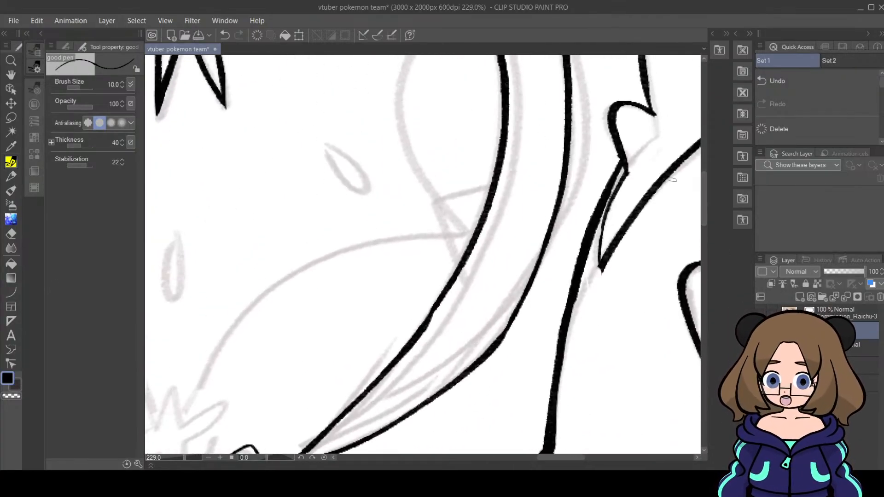
pyautogui.press('e')
pyautogui.moveTo(500, 340)
pyautogui.mouseDown()
pyautogui.moveTo(501, 351)
pyautogui.moveTo(448, 392)
pyautogui.mouseUp()
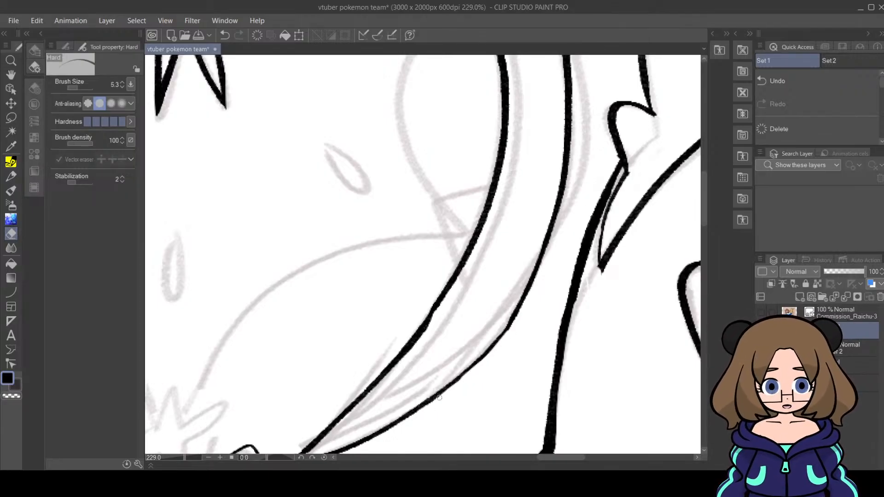
pyautogui.click(10, 162)
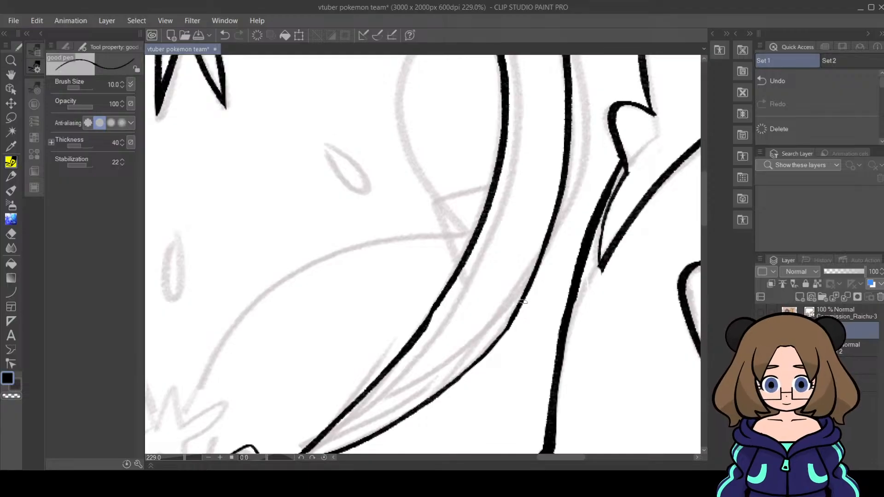
pyautogui.moveTo(514, 317); pyautogui.dragTo(436, 394)
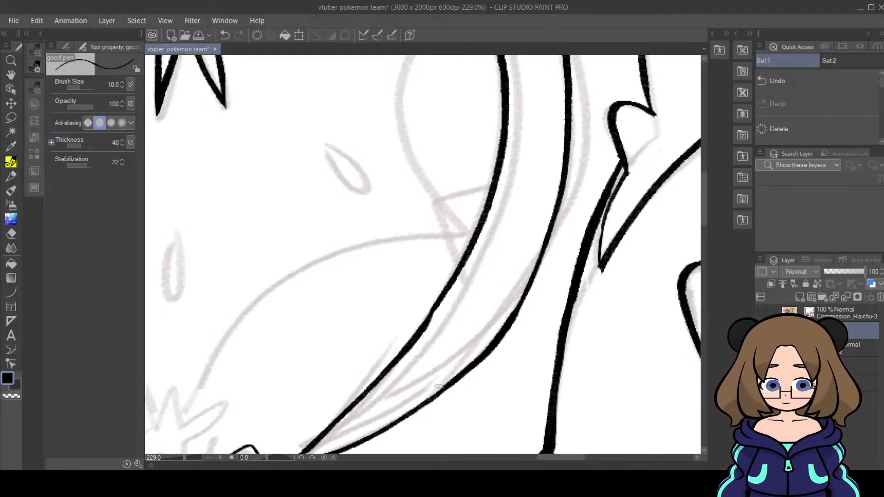
pyautogui.click(13, 234)
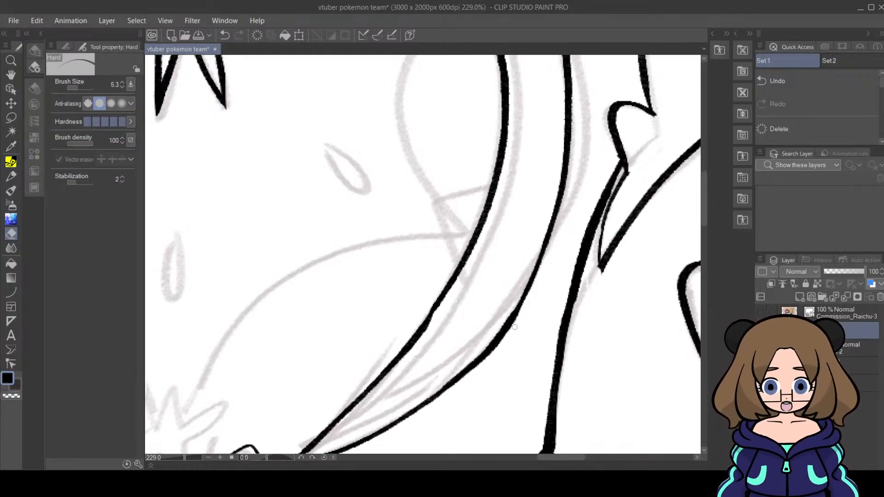
pyautogui.moveTo(512, 326); pyautogui.dragTo(498, 349)
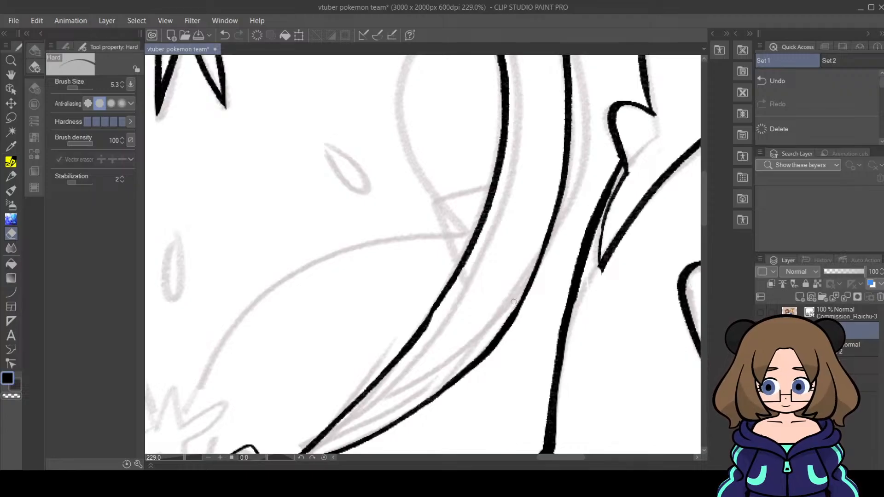
pyautogui.moveTo(512, 308); pyautogui.dragTo(491, 344)
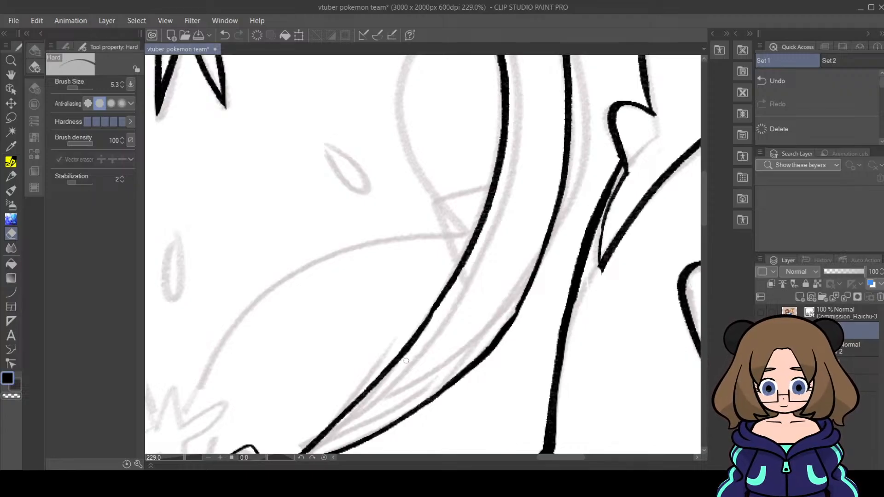
# Step: Ink the curved upper panel, rounded lower panel and two angular notches inside the right-hand wing's crescent with the good pen
pyautogui.press('p')
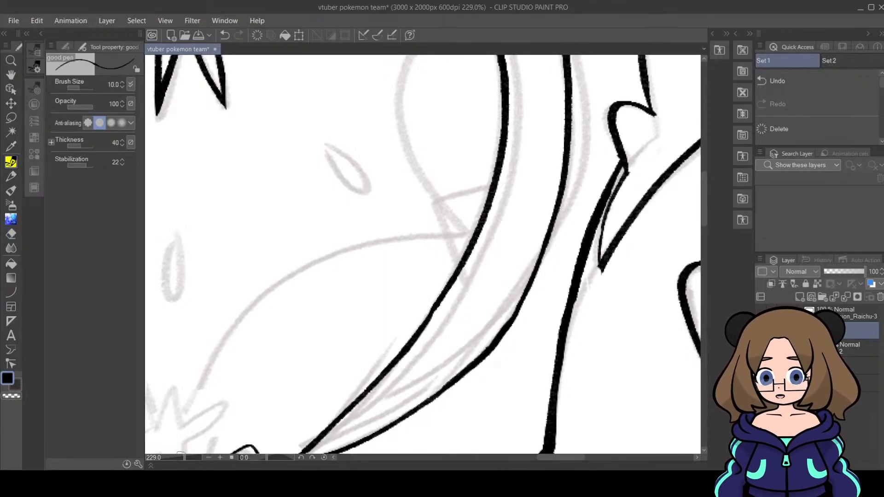
pyautogui.scroll(-5, 178, 456)
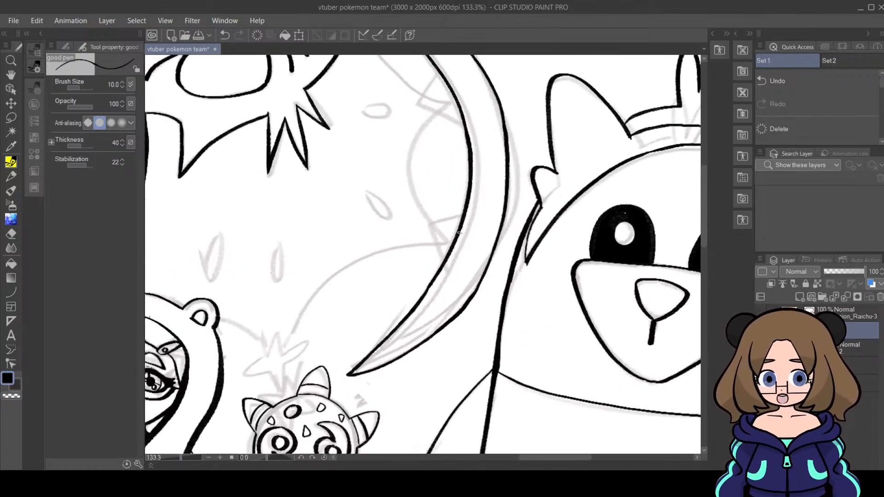
pyautogui.scroll(3, 705, 195)
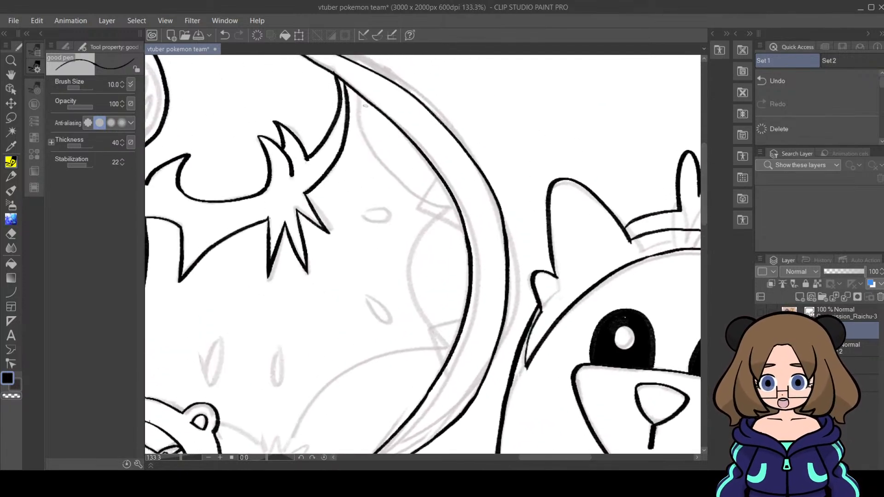
pyautogui.moveTo(357, 98)
pyautogui.mouseDown()
pyautogui.moveTo(366, 143)
pyautogui.moveTo(401, 186)
pyautogui.moveTo(434, 198)
pyautogui.moveTo(438, 178)
pyautogui.moveTo(415, 204)
pyautogui.moveTo(462, 231)
pyautogui.moveTo(424, 232)
pyautogui.moveTo(410, 282)
pyautogui.moveTo(443, 372)
pyautogui.mouseUp()
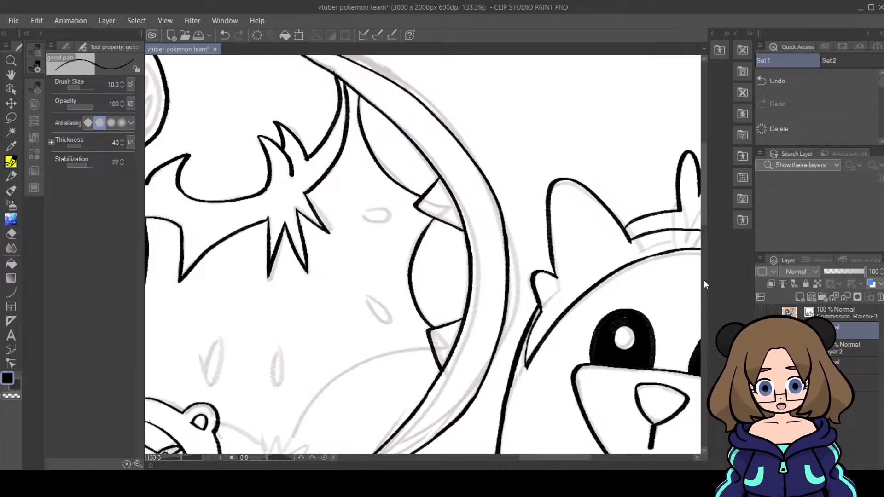
# Step: Ink the right-hand wing's lower scallop, the four-pointed star at its end and the short arc to the girl's hood
pyautogui.scroll(-3, 703, 200)
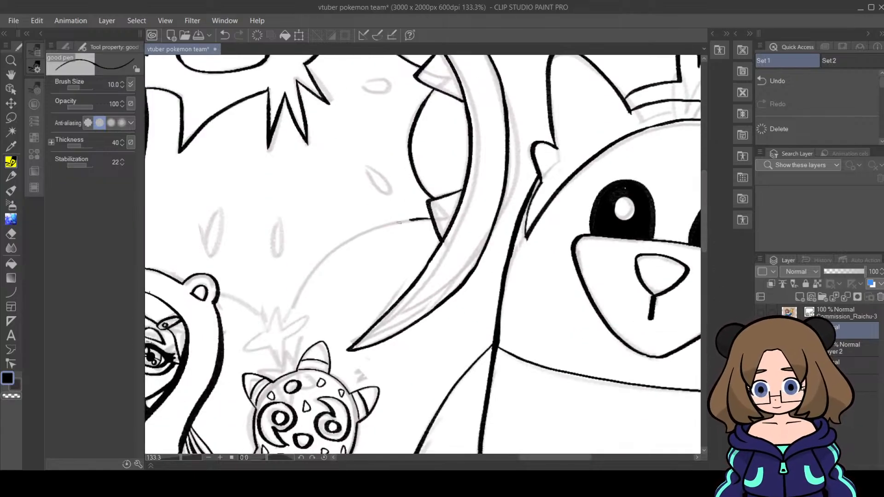
pyautogui.moveTo(399, 222)
pyautogui.mouseDown()
pyautogui.moveTo(342, 249)
pyautogui.moveTo(285, 313)
pyautogui.moveTo(275, 306)
pyautogui.moveTo(282, 330)
pyautogui.moveTo(299, 334)
pyautogui.moveTo(282, 343)
pyautogui.moveTo(264, 332)
pyautogui.moveTo(252, 337)
pyautogui.moveTo(275, 348)
pyautogui.moveTo(276, 363)
pyautogui.moveTo(285, 342)
pyautogui.mouseUp()
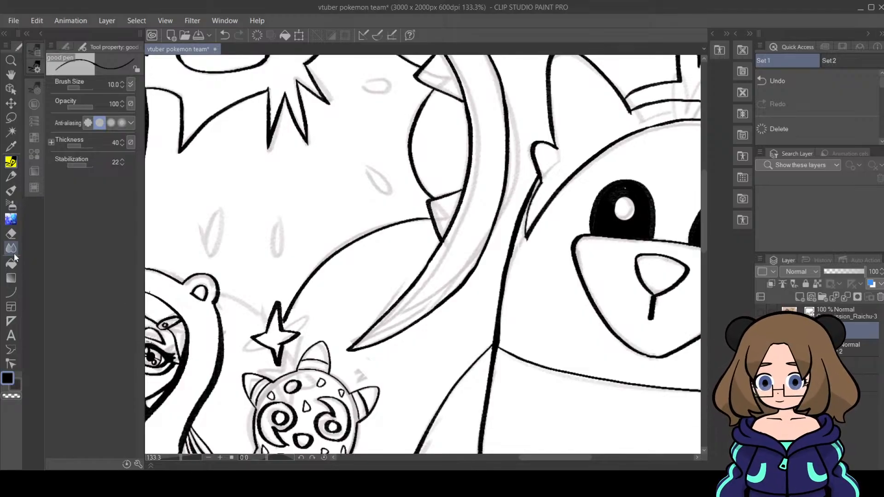
pyautogui.click(11, 233)
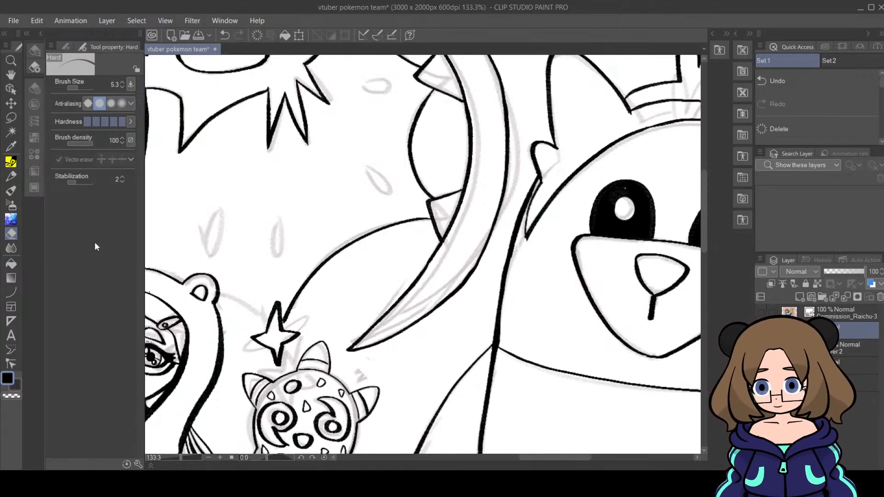
pyautogui.click(11, 176)
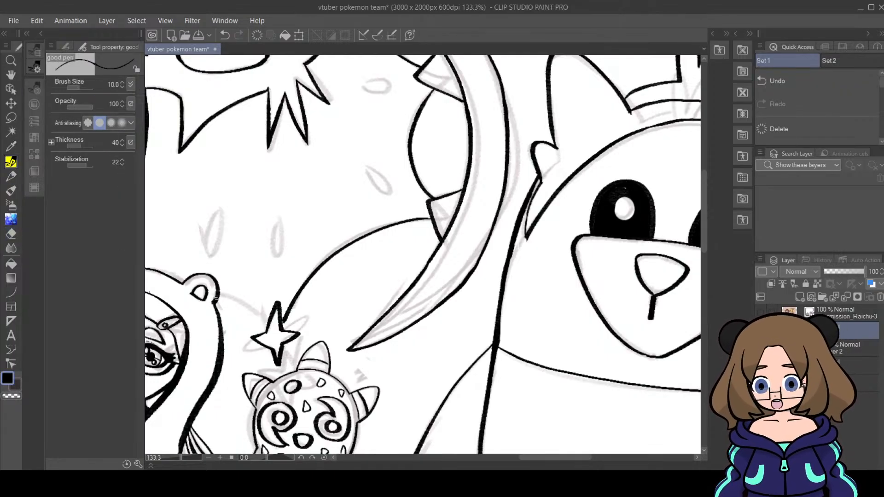
pyautogui.moveTo(216, 298); pyautogui.dragTo(269, 319)
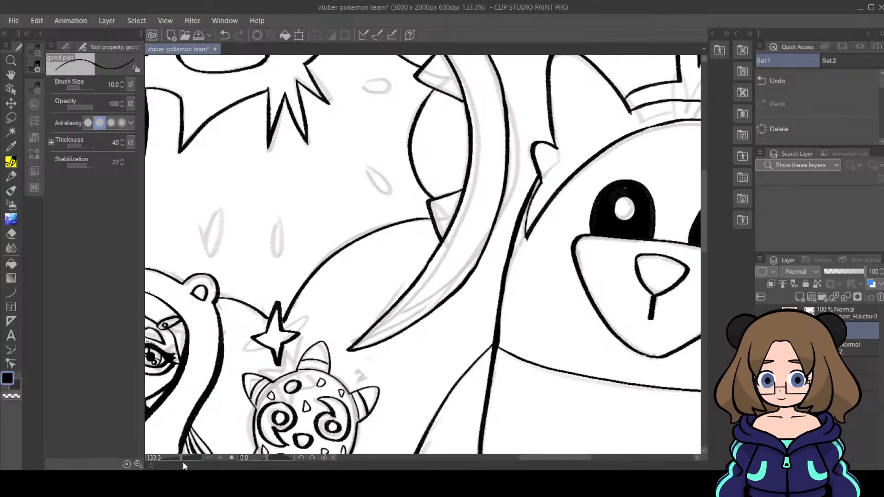
# Step: Ink the two small oval markings on the right-hand wing nearest the crescent with the good pen
pyautogui.moveTo(183, 457); pyautogui.dragTo(172, 458)
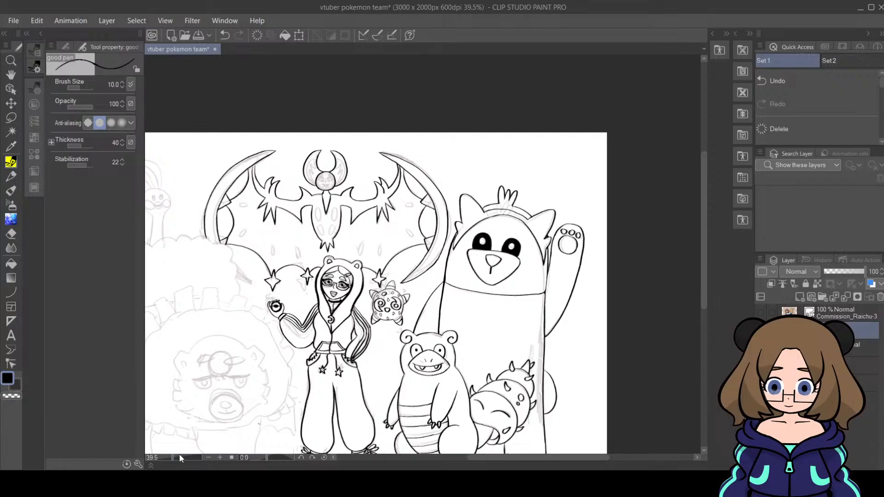
pyautogui.click(176, 457)
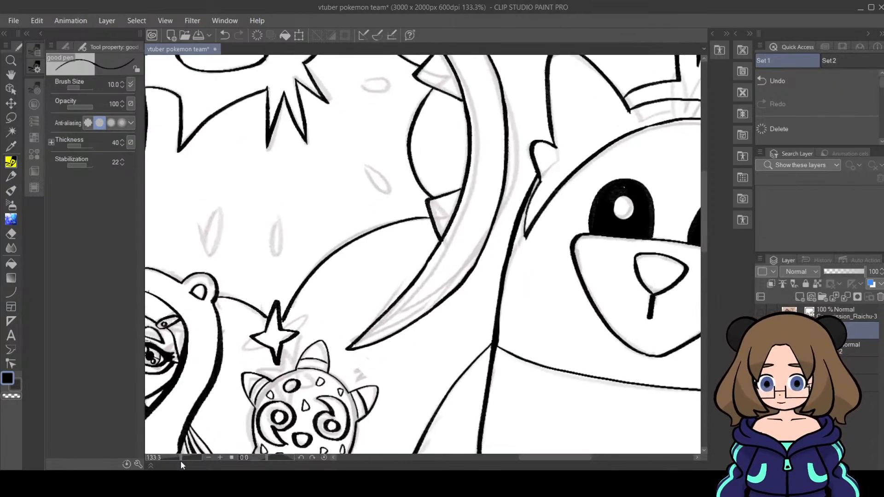
pyautogui.moveTo(592, 456); pyautogui.dragTo(553, 457)
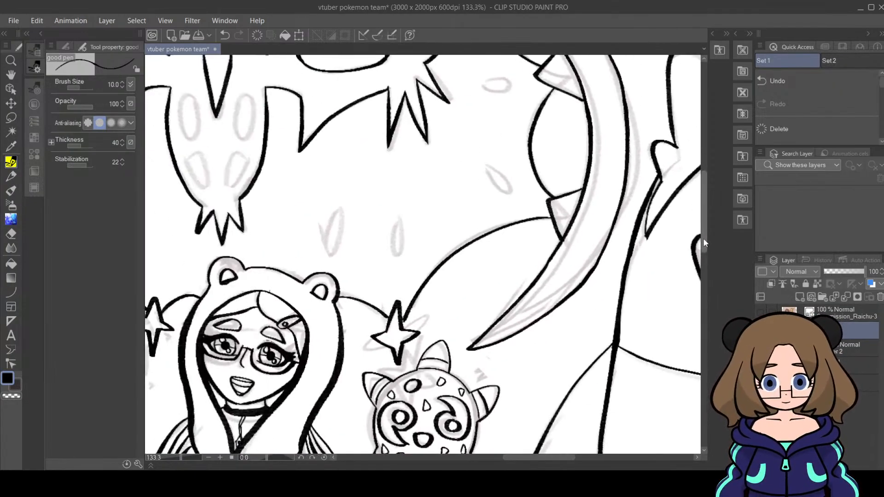
pyautogui.moveTo(703, 238); pyautogui.dragTo(703, 220)
pyautogui.moveTo(485, 170)
pyautogui.mouseDown()
pyautogui.moveTo(511, 171)
pyautogui.moveTo(493, 175)
pyautogui.mouseUp()
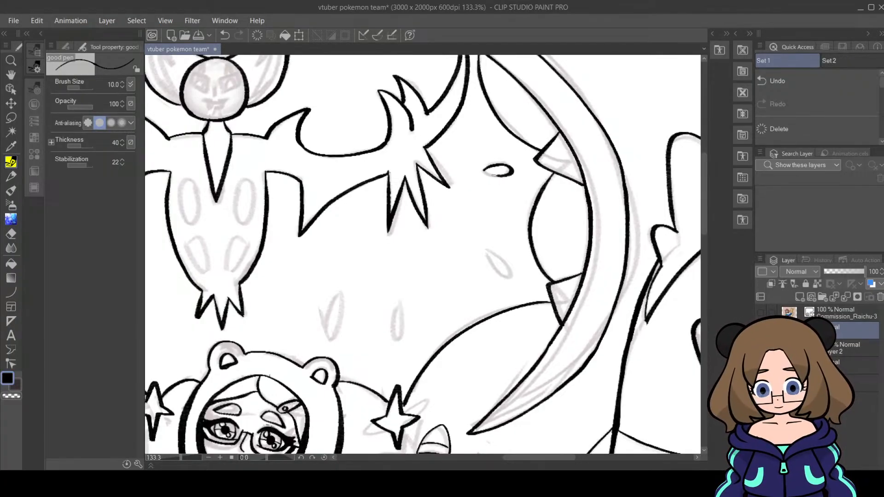
pyautogui.moveTo(488, 252)
pyautogui.mouseDown()
pyautogui.moveTo(509, 277)
pyautogui.moveTo(488, 254)
pyautogui.mouseUp()
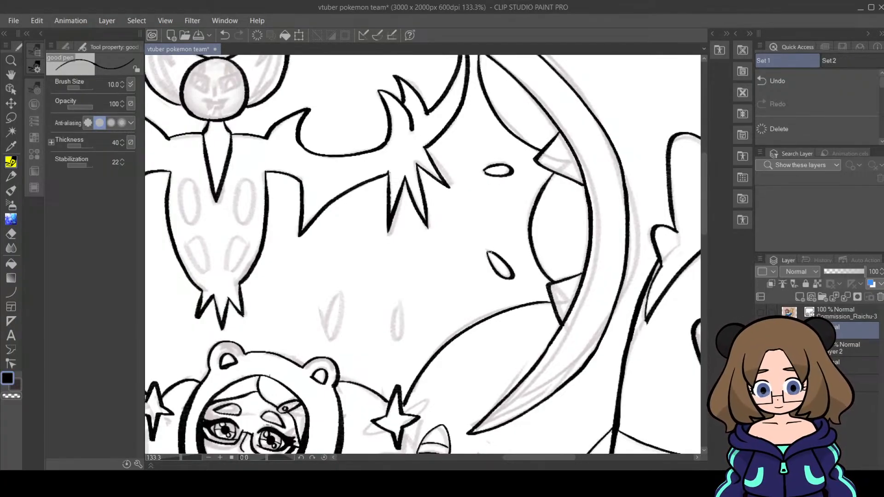
# Step: Ink the four small upright oval markings above the wings' lower scallops, two on each wing, with the good pen
pyautogui.moveTo(395, 312)
pyautogui.mouseDown()
pyautogui.moveTo(396, 338)
pyautogui.moveTo(397, 313)
pyautogui.mouseUp()
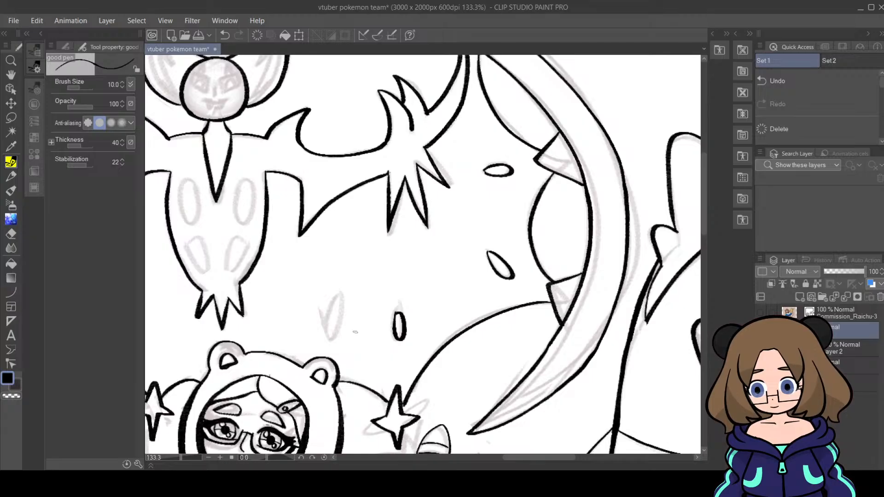
pyautogui.moveTo(327, 312)
pyautogui.mouseDown()
pyautogui.moveTo(338, 330)
pyautogui.moveTo(327, 310)
pyautogui.mouseUp()
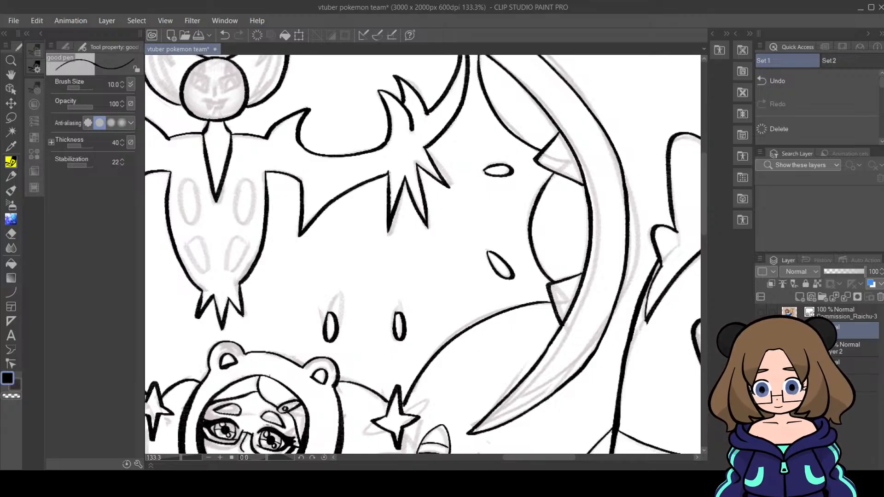
pyautogui.moveTo(529, 458); pyautogui.dragTo(502, 458)
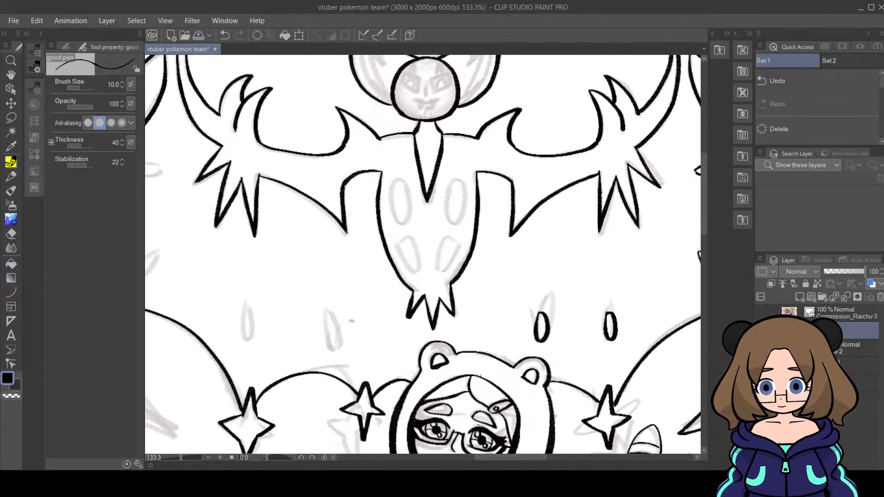
pyautogui.moveTo(351, 321)
pyautogui.mouseDown()
pyautogui.moveTo(352, 346)
pyautogui.moveTo(360, 340)
pyautogui.moveTo(346, 322)
pyautogui.mouseUp()
pyautogui.moveTo(245, 312)
pyautogui.mouseDown()
pyautogui.moveTo(253, 340)
pyautogui.moveTo(245, 311)
pyautogui.mouseUp()
# Step: Ink the two small ovals nearest the left-hand wing's crescent, erasing and redrawing the lower one shorter to match its sketch
pyautogui.moveTo(532, 457); pyautogui.dragTo(510, 457)
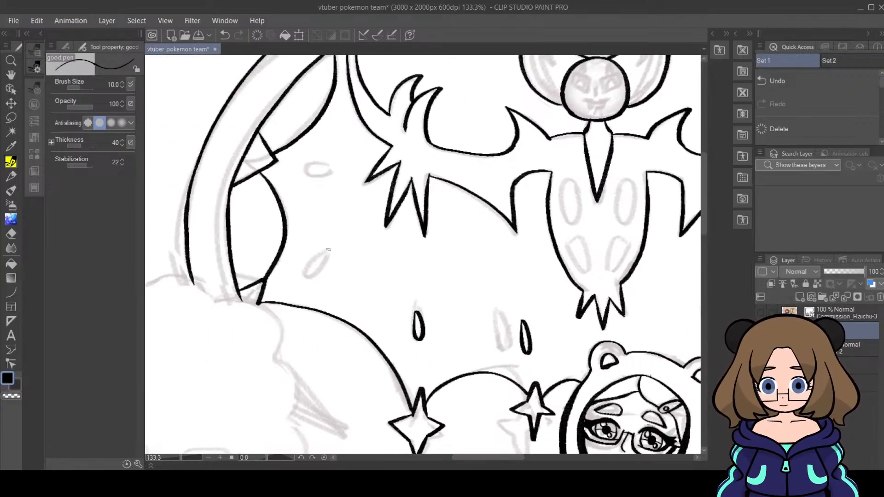
pyautogui.moveTo(329, 249)
pyautogui.mouseDown()
pyautogui.moveTo(300, 274)
pyautogui.moveTo(331, 248)
pyautogui.mouseUp()
pyautogui.moveTo(324, 164)
pyautogui.mouseDown()
pyautogui.moveTo(304, 172)
pyautogui.moveTo(326, 163)
pyautogui.mouseUp()
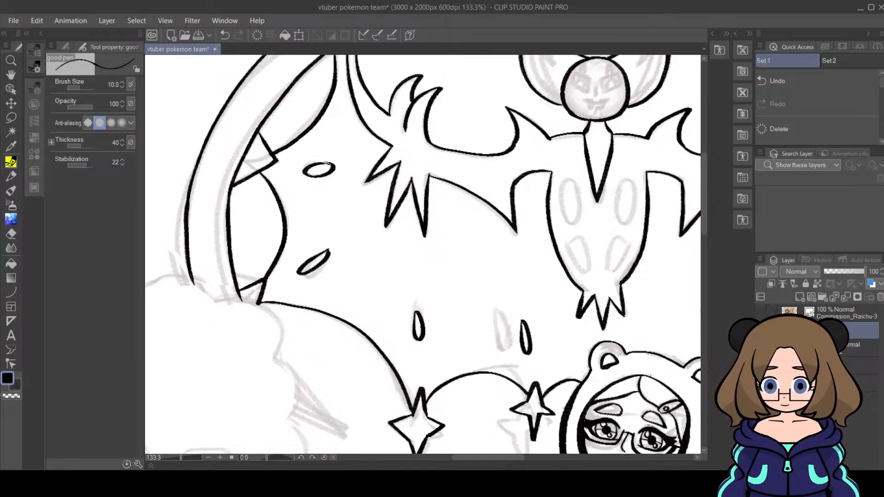
pyautogui.click(12, 235)
pyautogui.moveTo(297, 273)
pyautogui.mouseDown()
pyautogui.moveTo(305, 255)
pyautogui.moveTo(292, 287)
pyautogui.moveTo(313, 253)
pyautogui.moveTo(303, 279)
pyautogui.moveTo(329, 247)
pyautogui.mouseUp()
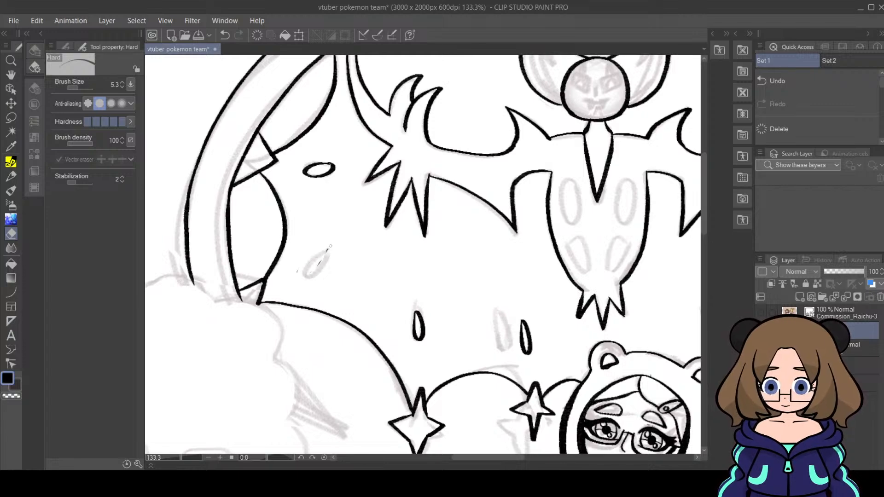
pyautogui.click(11, 162)
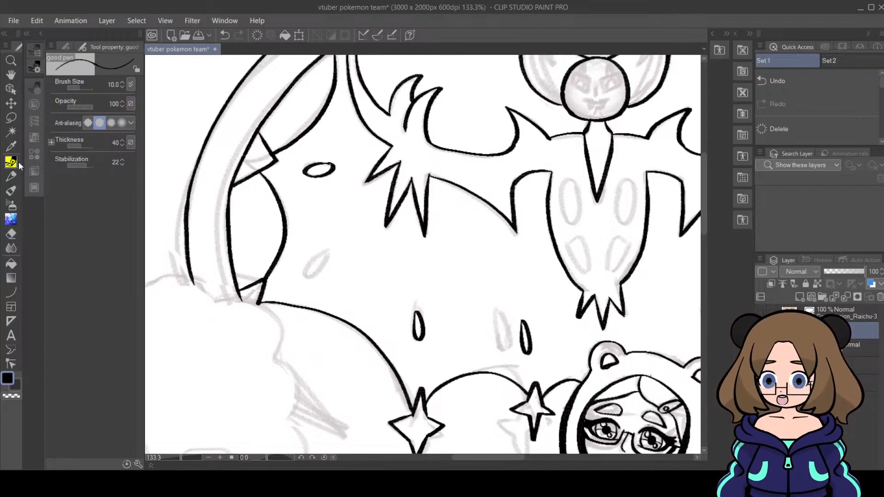
pyautogui.moveTo(327, 251)
pyautogui.mouseDown()
pyautogui.moveTo(307, 275)
pyautogui.moveTo(327, 248)
pyautogui.mouseUp()
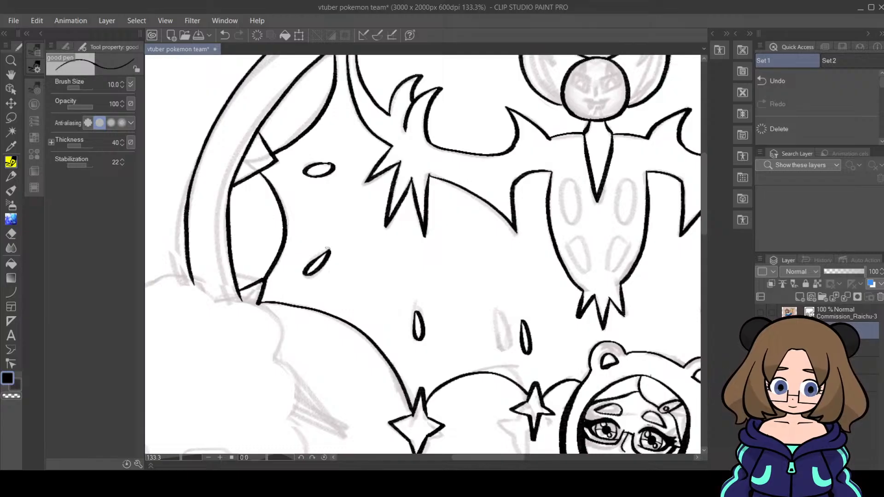
# Step: Erase the right-hand wing's inner lower oval with the Hard eraser at size 9 and redraw it slanted with the good pen
pyautogui.moveTo(181, 458); pyautogui.dragTo(170, 460)
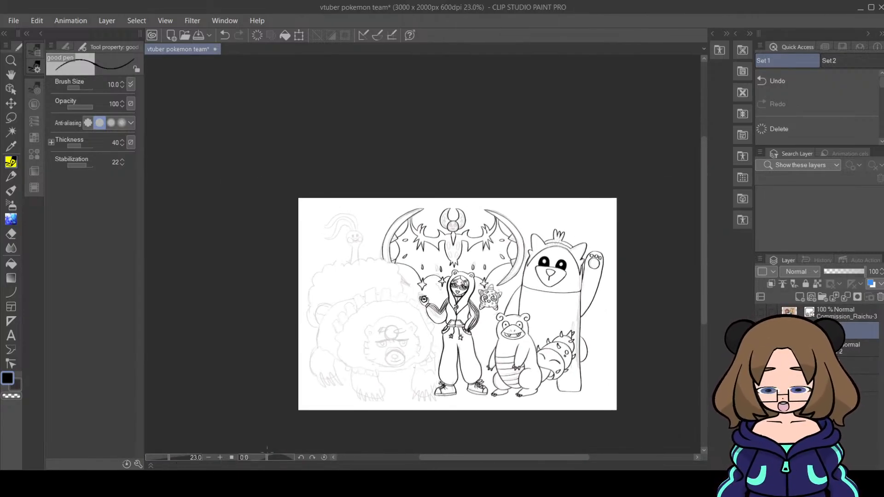
pyautogui.moveTo(177, 460); pyautogui.dragTo(190, 458)
pyautogui.moveTo(561, 461)
pyautogui.mouseDown()
pyautogui.moveTo(550, 461)
pyautogui.moveTo(565, 457)
pyautogui.mouseUp()
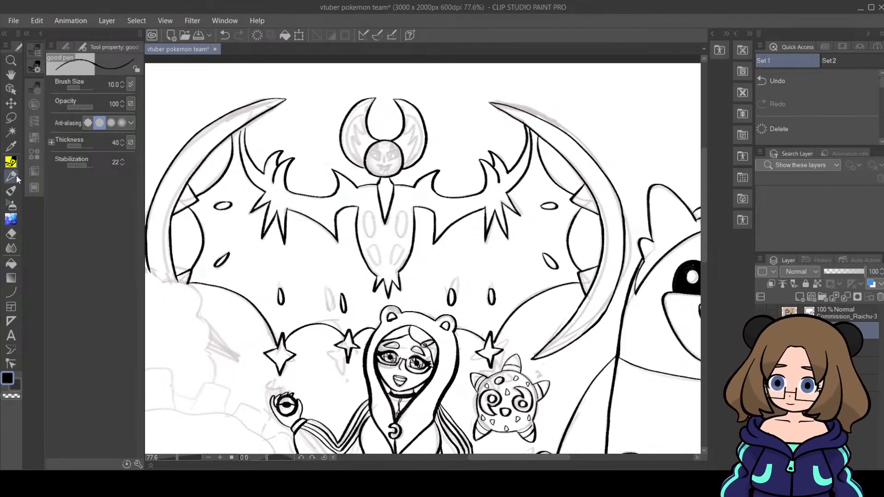
pyautogui.click(11, 233)
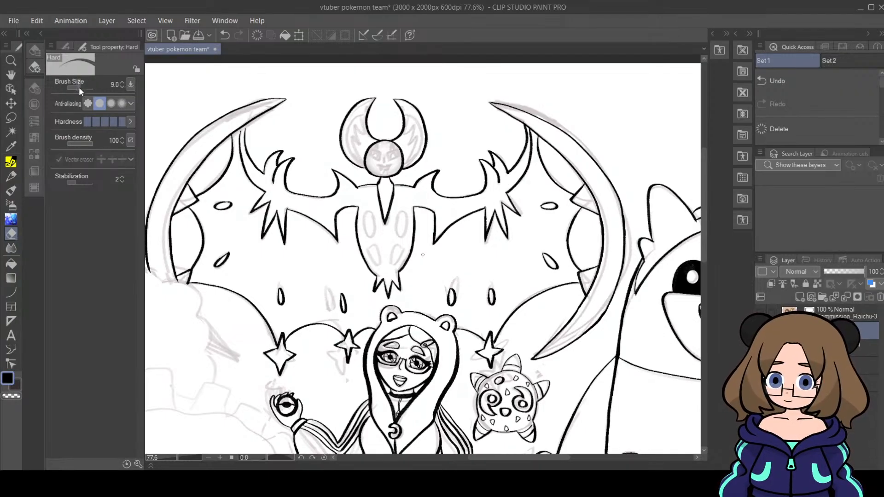
pyautogui.moveTo(449, 289); pyautogui.dragTo(449, 287)
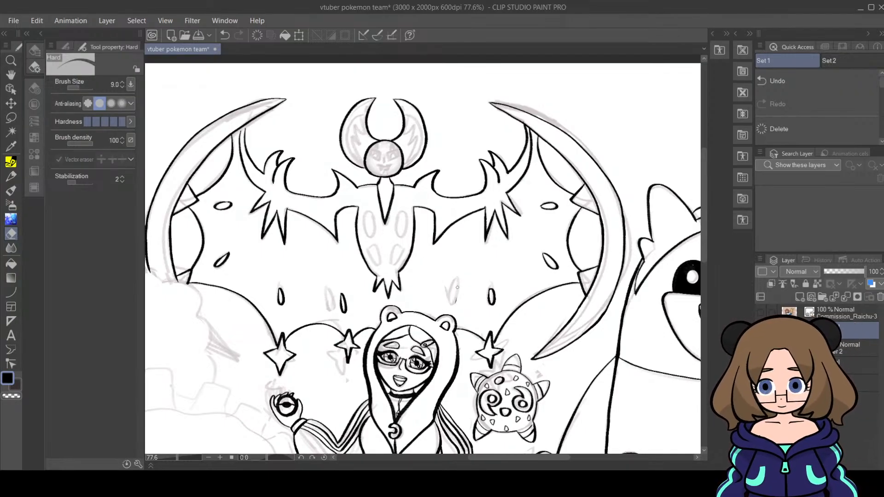
pyautogui.click(14, 162)
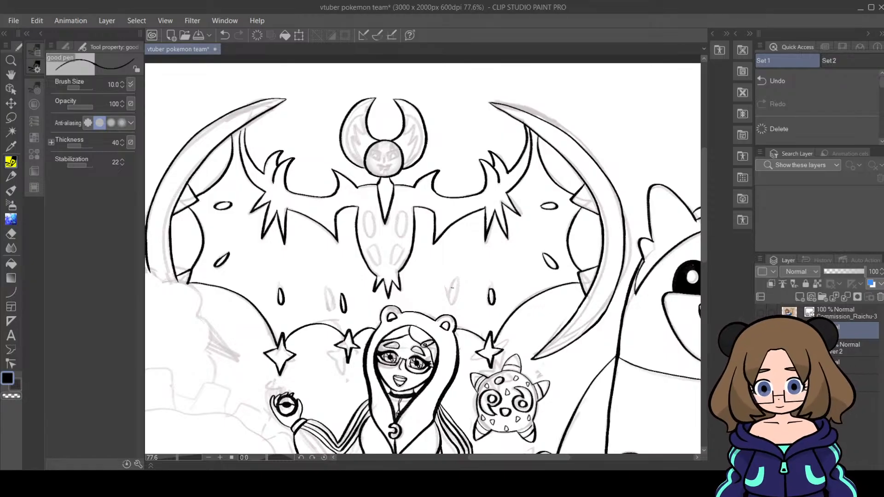
pyautogui.moveTo(453, 303); pyautogui.dragTo(451, 287)
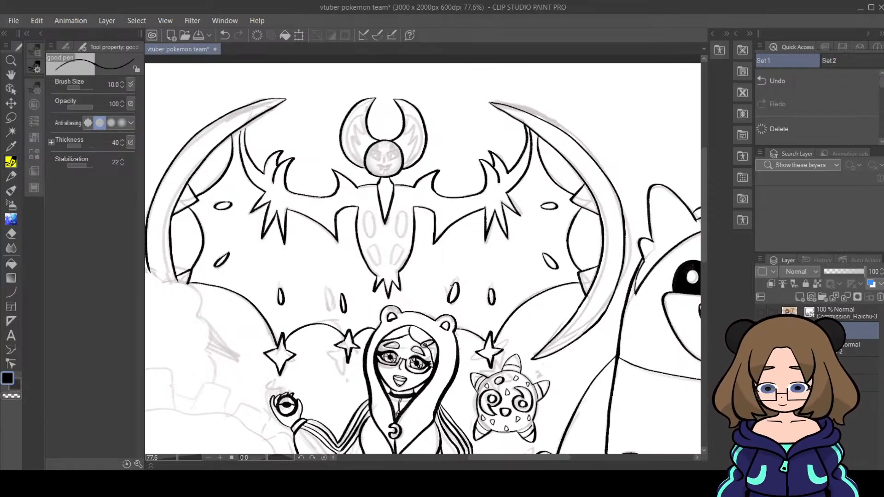
pyautogui.hotkey('ctrl', 'z')
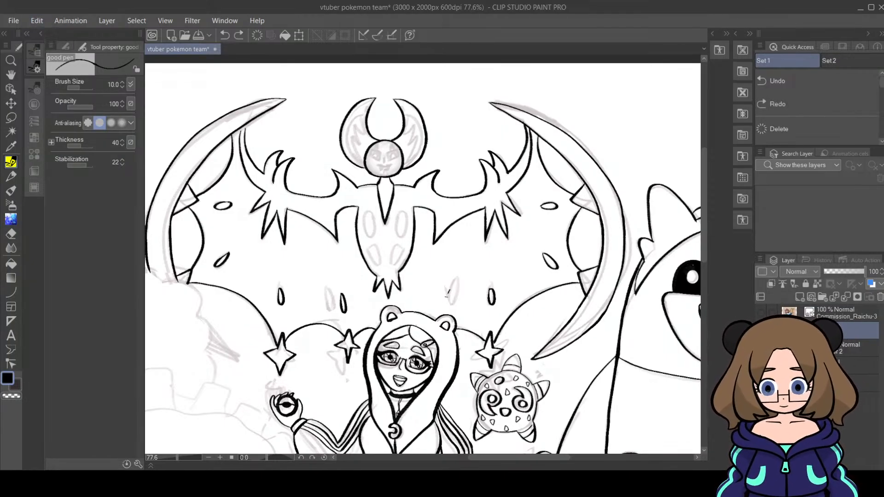
pyautogui.moveTo(446, 295)
pyautogui.mouseDown()
pyautogui.moveTo(457, 296)
pyautogui.moveTo(451, 288)
pyautogui.mouseUp()
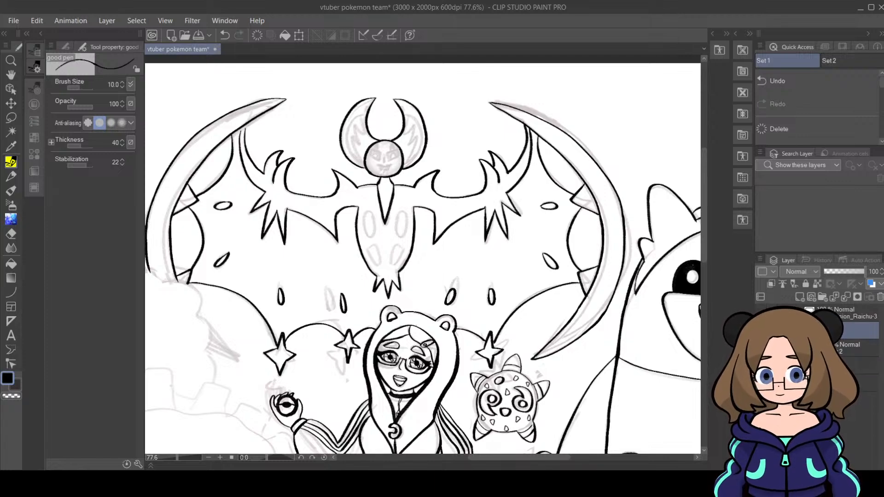
# Step: Erase the left-hand wing's inner lower oval and redraw it wider and tilted, mirroring the right-hand wing's oval
pyautogui.click(11, 233)
pyautogui.moveTo(342, 294); pyautogui.dragTo(343, 317)
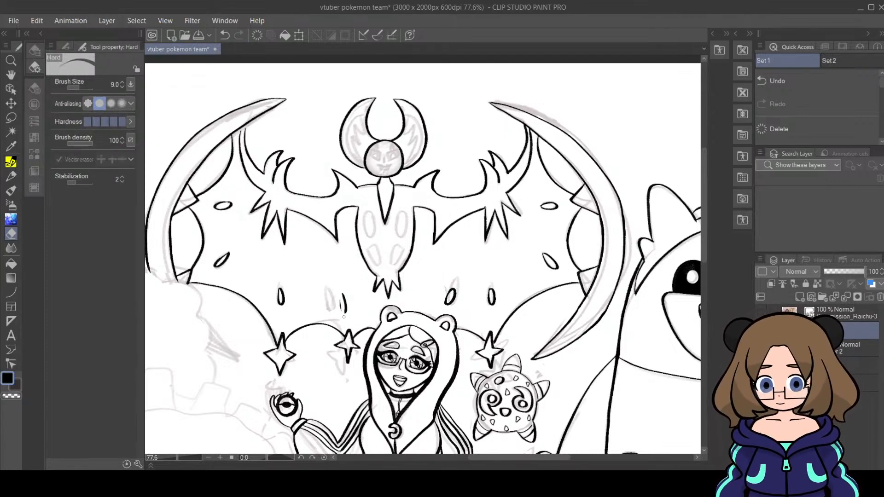
pyautogui.click(11, 161)
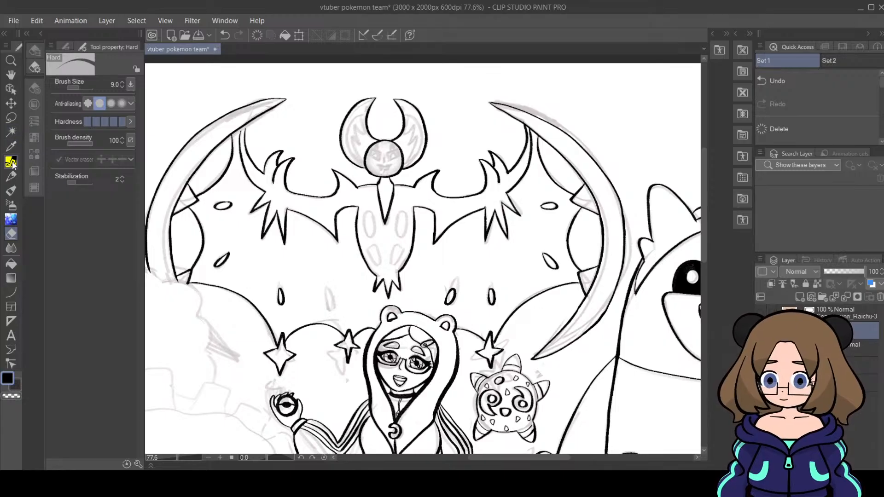
pyautogui.moveTo(338, 298)
pyautogui.mouseDown()
pyautogui.moveTo(345, 312)
pyautogui.moveTo(348, 294)
pyautogui.moveTo(340, 295)
pyautogui.mouseUp()
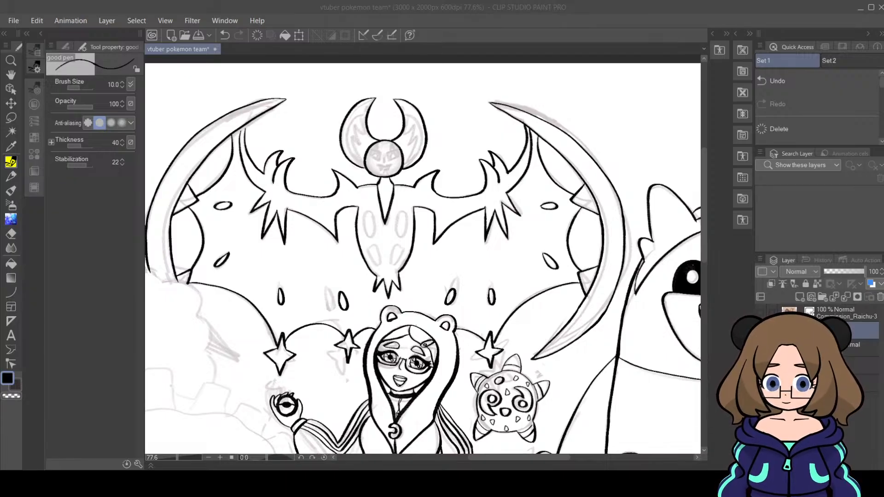
# Step: Ink the inner curves and jagged markings inside both halves of the winged creature's horned headdress with the good pen
pyautogui.click(459, 153)
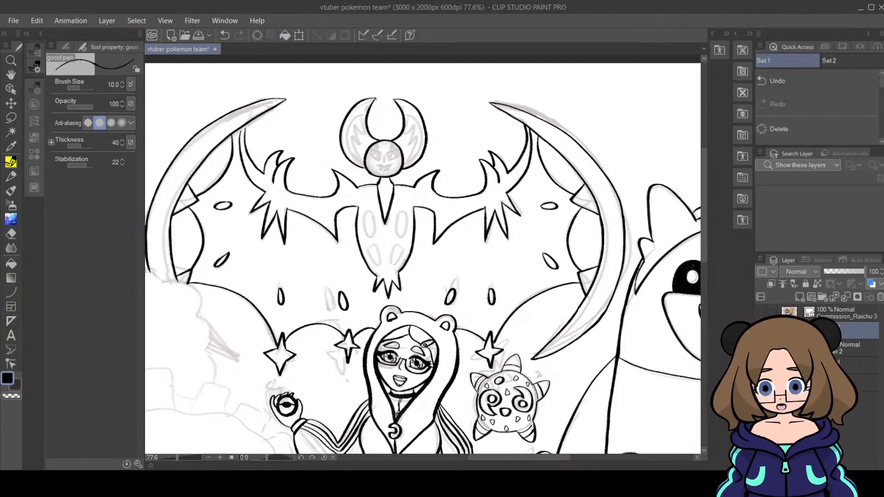
pyautogui.moveTo(374, 100)
pyautogui.mouseDown()
pyautogui.moveTo(357, 111)
pyautogui.moveTo(348, 138)
pyautogui.moveTo(359, 166)
pyautogui.mouseUp()
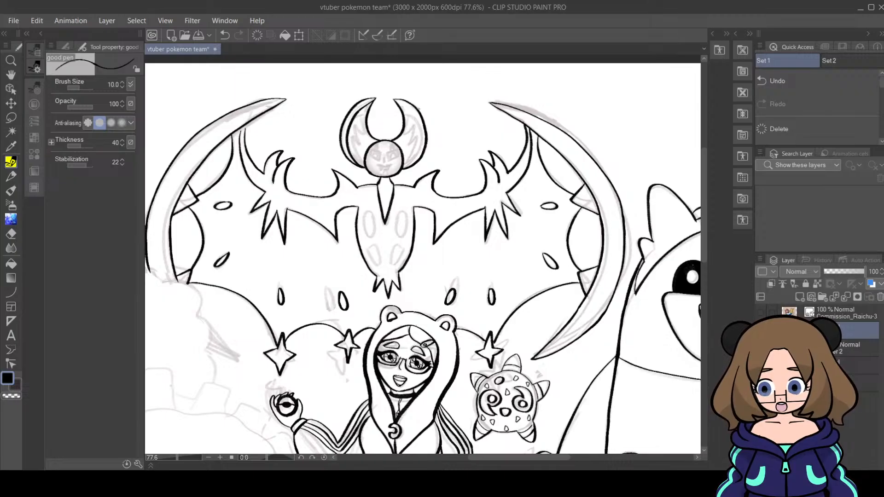
pyautogui.moveTo(393, 99); pyautogui.dragTo(419, 126)
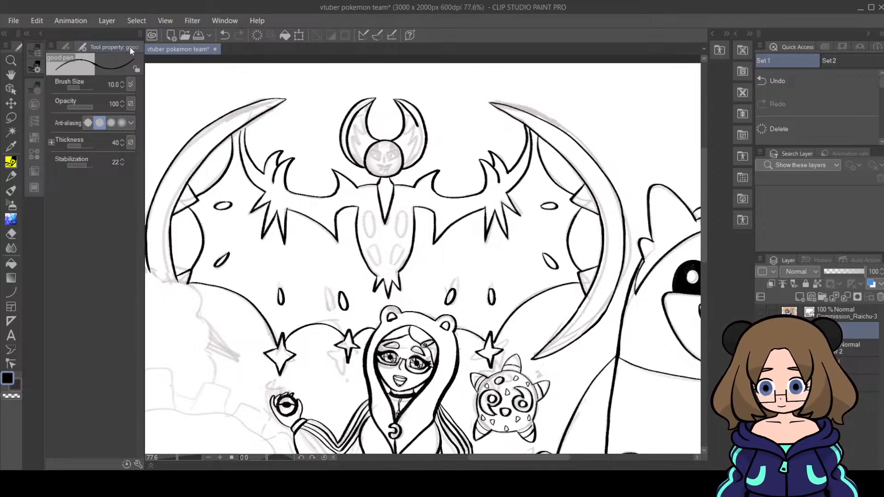
pyautogui.hotkey('ctrl', 'z')
pyautogui.moveTo(394, 99)
pyautogui.mouseDown()
pyautogui.moveTo(421, 130)
pyautogui.moveTo(420, 152)
pyautogui.moveTo(403, 169)
pyautogui.mouseUp()
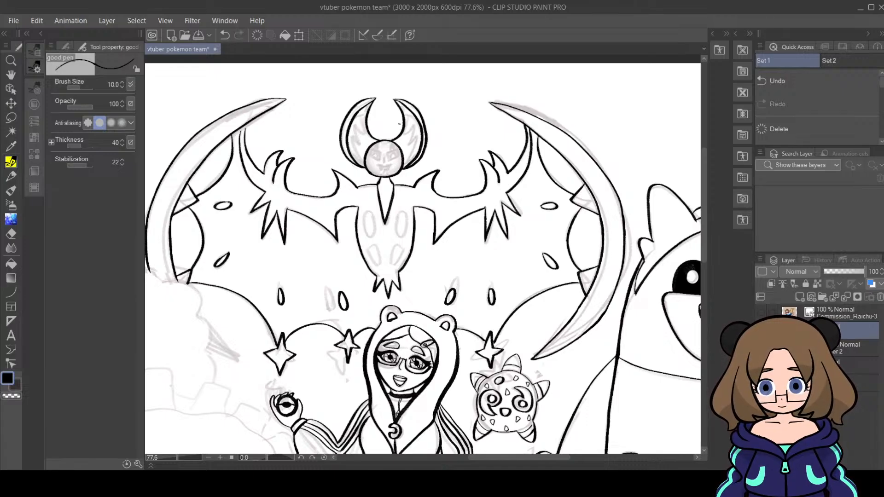
pyautogui.moveTo(368, 131)
pyautogui.mouseDown()
pyautogui.moveTo(365, 112)
pyautogui.moveTo(363, 145)
pyautogui.moveTo(353, 144)
pyautogui.moveTo(365, 164)
pyautogui.mouseUp()
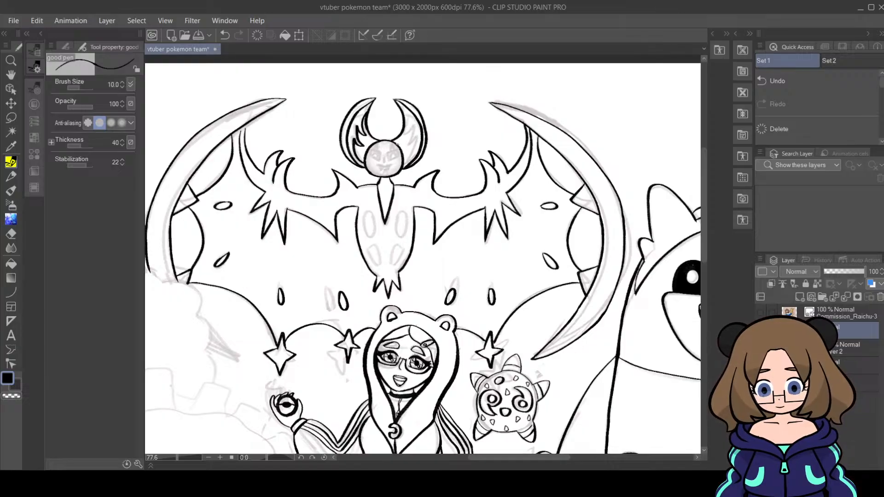
pyautogui.moveTo(406, 114)
pyautogui.mouseDown()
pyautogui.moveTo(404, 141)
pyautogui.moveTo(417, 138)
pyautogui.moveTo(403, 160)
pyautogui.mouseUp()
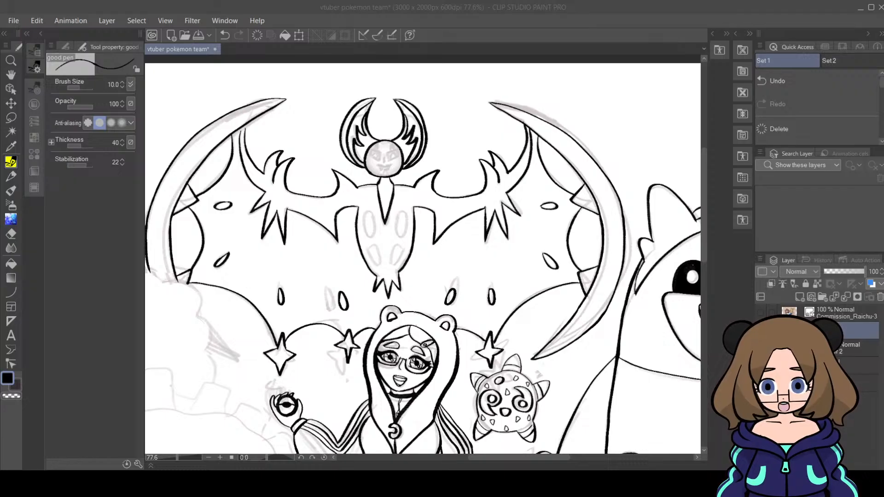
# Step: Ink the winged creature's eyes, pointed brow marks and glasses over the face sketch with the good pen
pyautogui.click(537, 367)
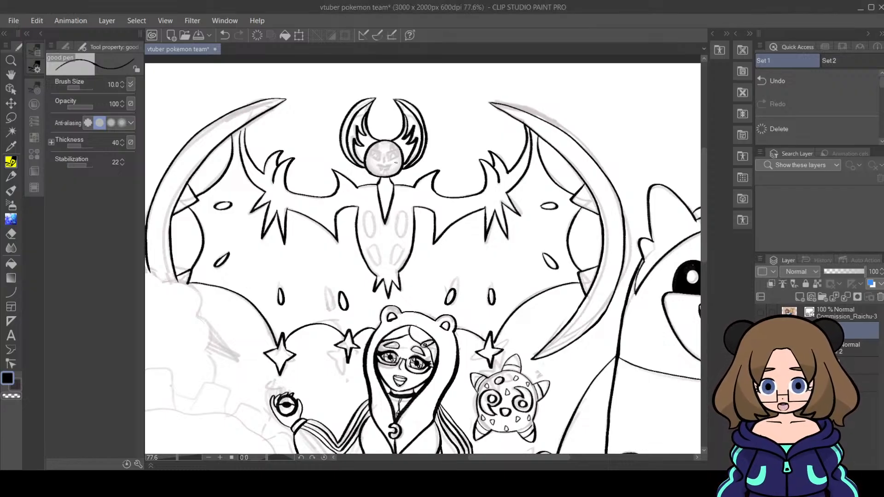
pyautogui.moveTo(175, 454); pyautogui.dragTo(184, 457)
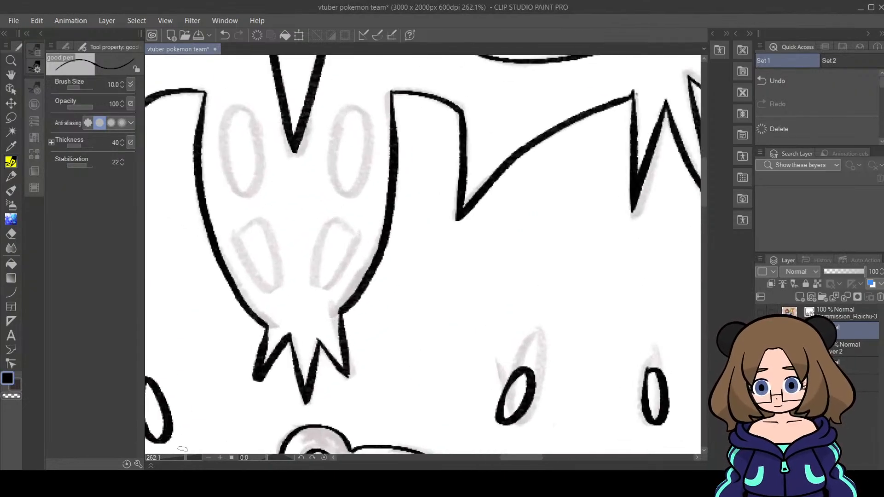
pyautogui.moveTo(701, 181); pyautogui.dragTo(703, 153)
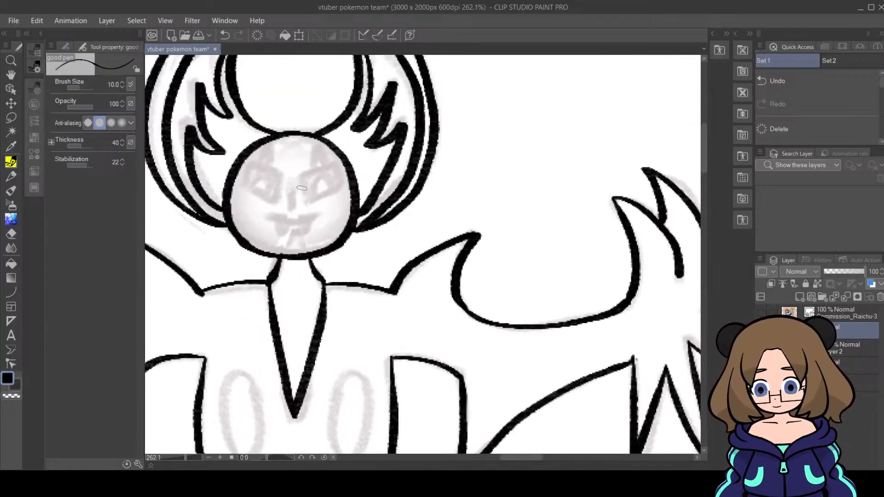
pyautogui.moveTo(299, 189)
pyautogui.mouseDown()
pyautogui.moveTo(339, 167)
pyautogui.moveTo(339, 189)
pyautogui.moveTo(311, 201)
pyautogui.moveTo(298, 194)
pyautogui.moveTo(308, 149)
pyautogui.moveTo(329, 159)
pyautogui.mouseUp()
pyautogui.moveTo(247, 170)
pyautogui.mouseDown()
pyautogui.moveTo(270, 170)
pyautogui.moveTo(281, 193)
pyautogui.moveTo(259, 194)
pyautogui.moveTo(249, 177)
pyautogui.moveTo(275, 145)
pyautogui.moveTo(277, 174)
pyautogui.moveTo(263, 194)
pyautogui.moveTo(263, 168)
pyautogui.moveTo(264, 193)
pyautogui.mouseUp()
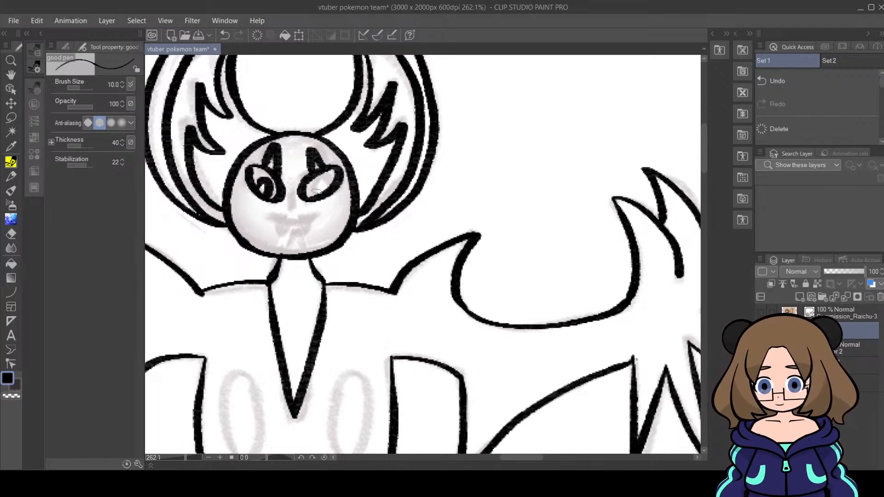
pyautogui.moveTo(317, 184)
pyautogui.mouseDown()
pyautogui.moveTo(317, 197)
pyautogui.moveTo(324, 190)
pyautogui.mouseUp()
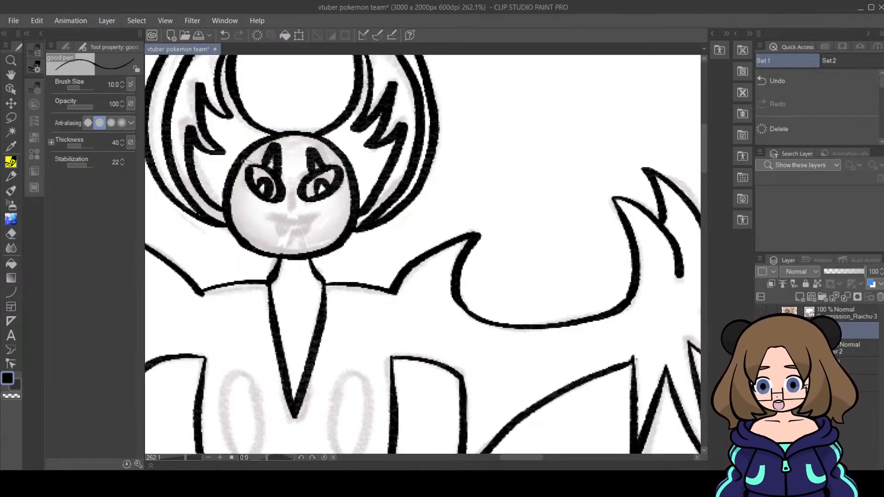
pyautogui.moveTo(240, 171)
pyautogui.mouseDown()
pyautogui.moveTo(259, 217)
pyautogui.moveTo(276, 217)
pyautogui.moveTo(290, 197)
pyautogui.moveTo(305, 218)
pyautogui.moveTo(334, 203)
pyautogui.moveTo(343, 164)
pyautogui.mouseUp()
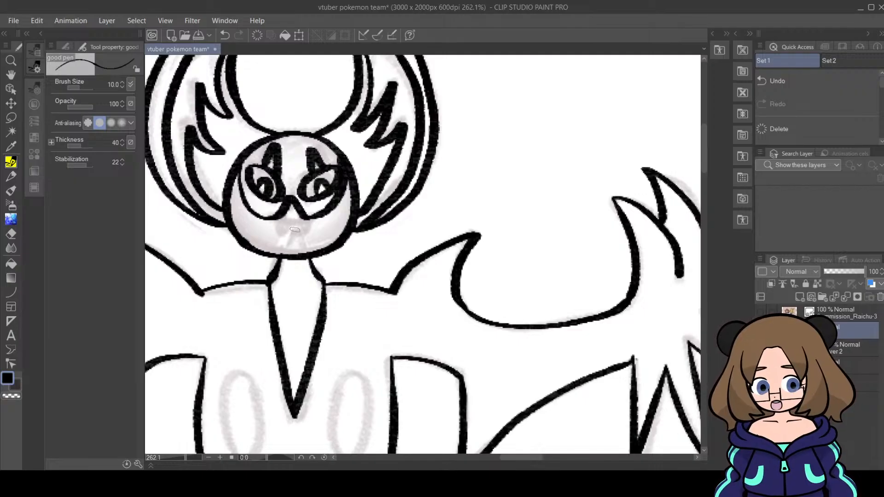
pyautogui.moveTo(271, 232); pyautogui.dragTo(305, 231)
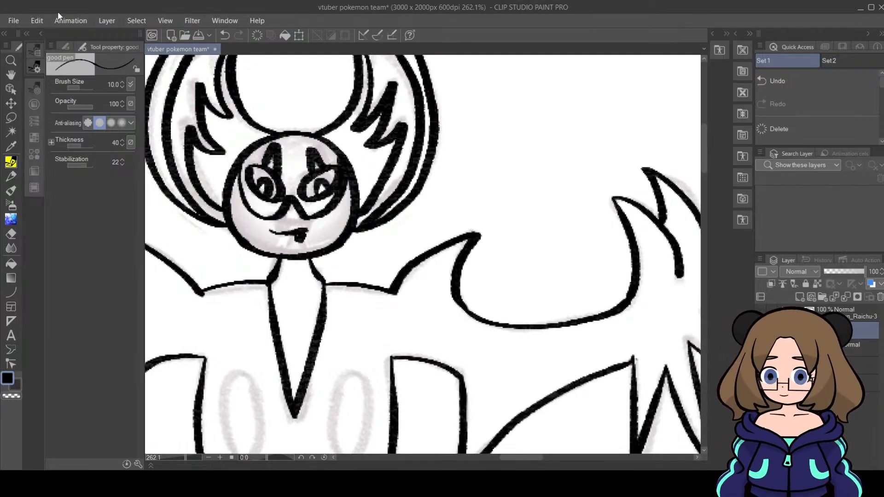
pyautogui.hotkey('ctrl', 'z')
pyautogui.hotkey('ctrl', 'z')
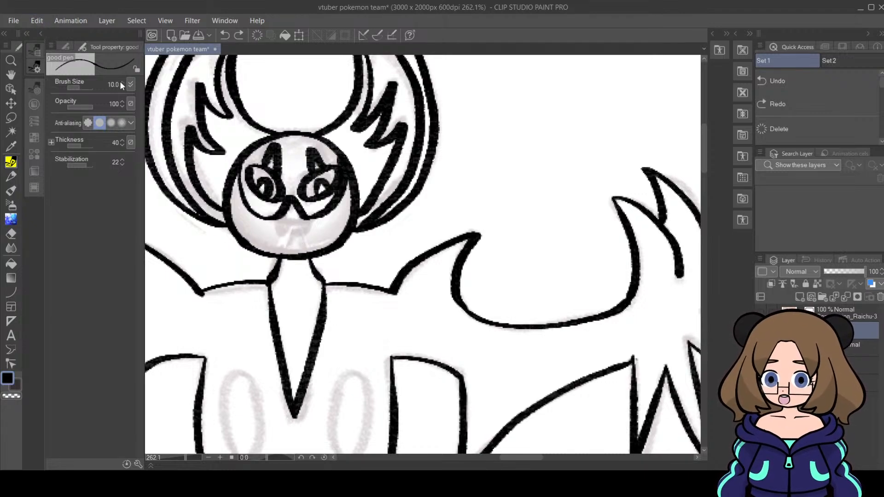
# Step: Set the good pen's brush size to 7 and ink the winged creature's small mouth with two fangs
pyautogui.click(122, 86)
pyautogui.click(122, 87)
pyautogui.click(123, 87)
pyautogui.moveTo(278, 227)
pyautogui.mouseDown()
pyautogui.moveTo(316, 228)
pyautogui.moveTo(291, 231)
pyautogui.mouseUp()
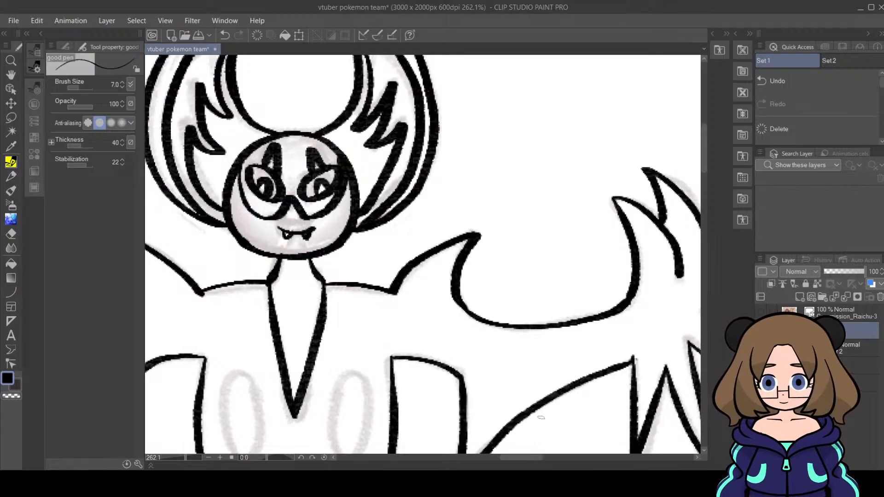
# Step: Erase the glasses on the winged creature's face and redraw them with thinner lines using the good pen
pyautogui.click(11, 234)
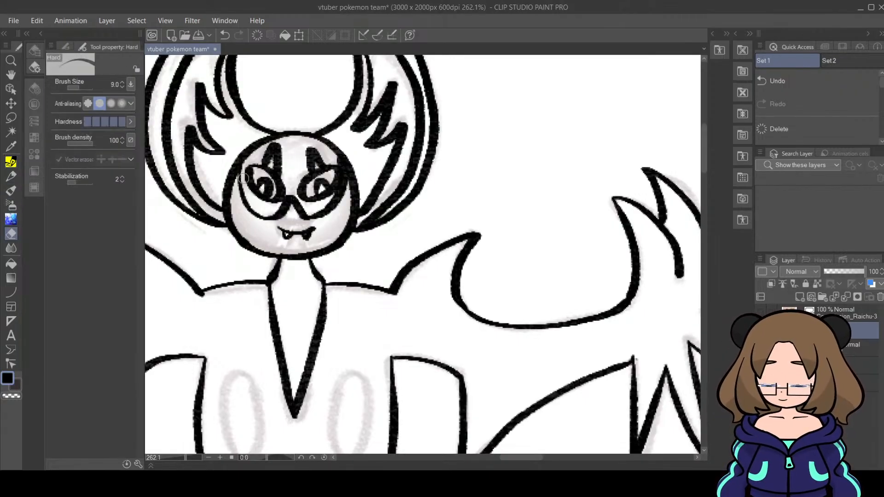
pyautogui.moveTo(244, 178)
pyautogui.mouseDown()
pyautogui.moveTo(254, 197)
pyautogui.moveTo(244, 207)
pyautogui.moveTo(240, 187)
pyautogui.moveTo(271, 218)
pyautogui.moveTo(249, 226)
pyautogui.moveTo(256, 240)
pyautogui.moveTo(249, 234)
pyautogui.moveTo(282, 207)
pyautogui.moveTo(279, 216)
pyautogui.moveTo(290, 189)
pyautogui.moveTo(297, 215)
pyautogui.moveTo(294, 202)
pyautogui.moveTo(312, 218)
pyautogui.moveTo(339, 206)
pyautogui.moveTo(336, 156)
pyautogui.moveTo(336, 199)
pyautogui.mouseUp()
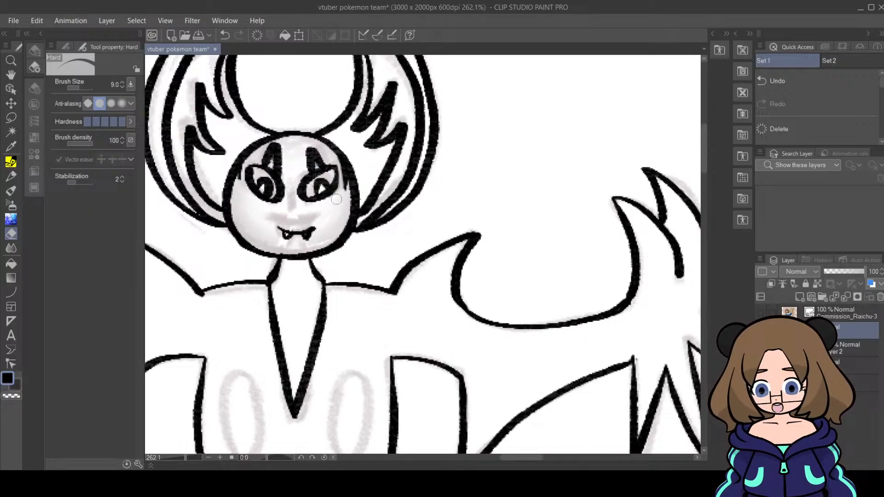
pyautogui.click(11, 162)
pyautogui.moveTo(239, 170)
pyautogui.mouseDown()
pyautogui.moveTo(255, 213)
pyautogui.moveTo(275, 222)
pyautogui.moveTo(288, 202)
pyautogui.moveTo(304, 218)
pyautogui.moveTo(324, 212)
pyautogui.moveTo(346, 182)
pyautogui.mouseUp()
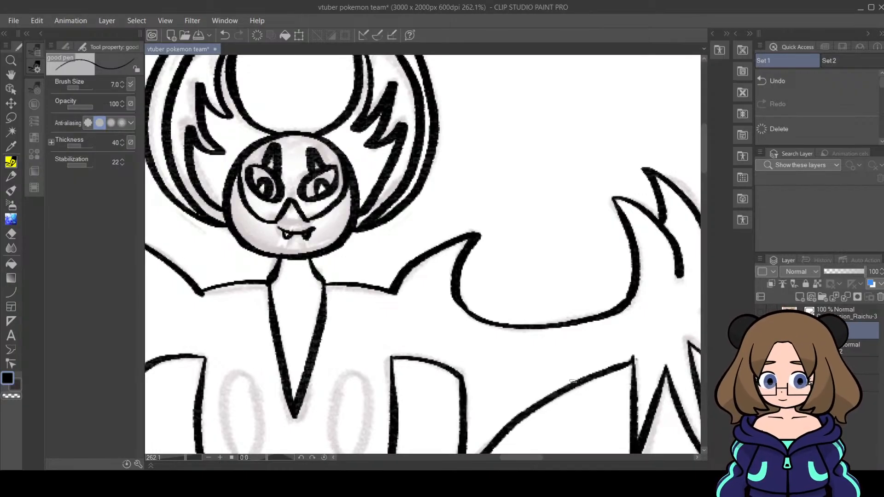
# Step: Clear the ink inside the pointed brow marks and thin the outlines around both eyes with the hard eraser
pyautogui.press('e')
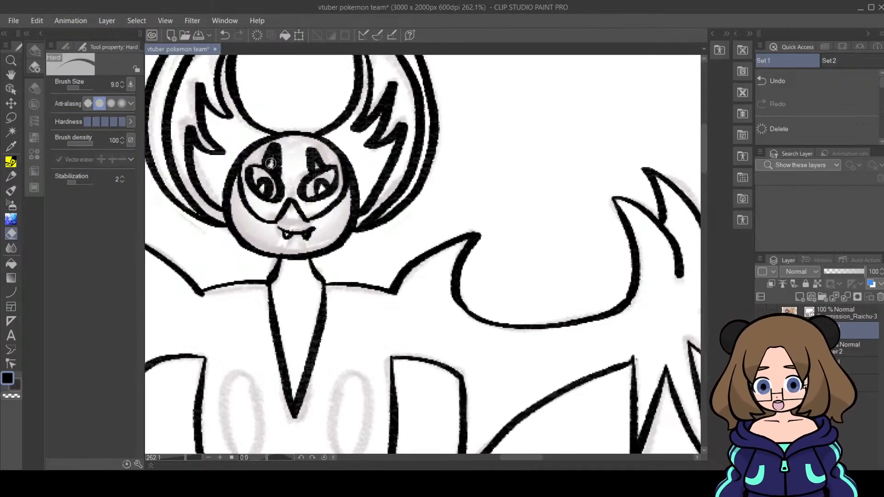
pyautogui.moveTo(270, 164); pyautogui.dragTo(320, 170)
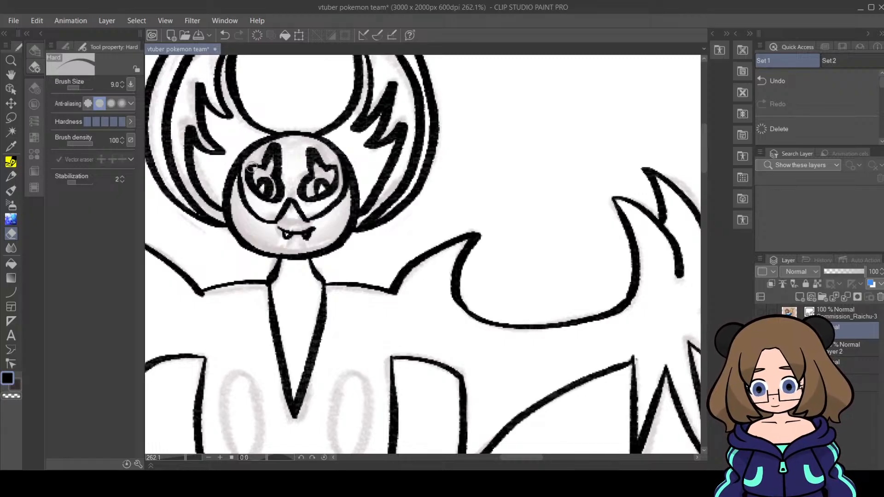
pyautogui.moveTo(253, 168); pyautogui.dragTo(249, 192)
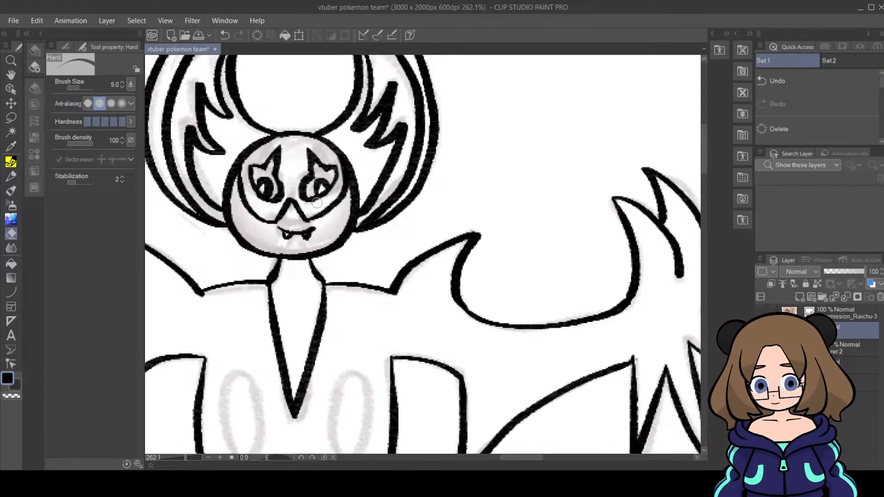
pyautogui.press('p')
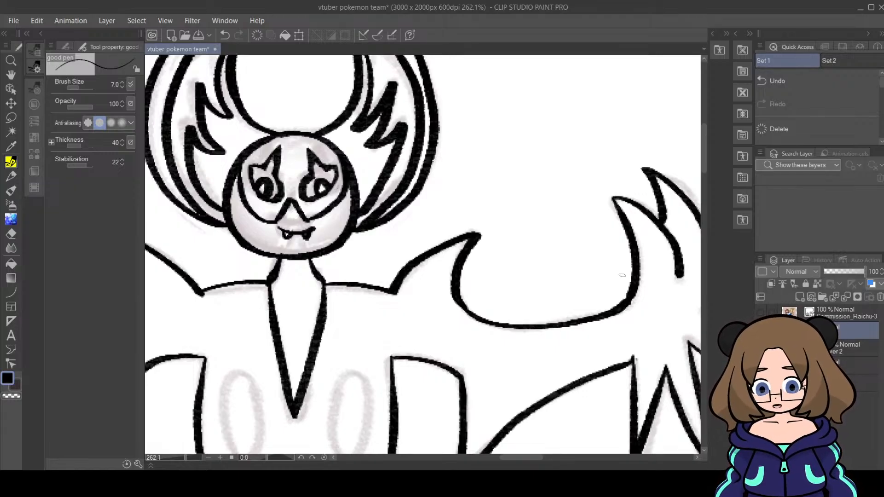
pyautogui.click(622, 435)
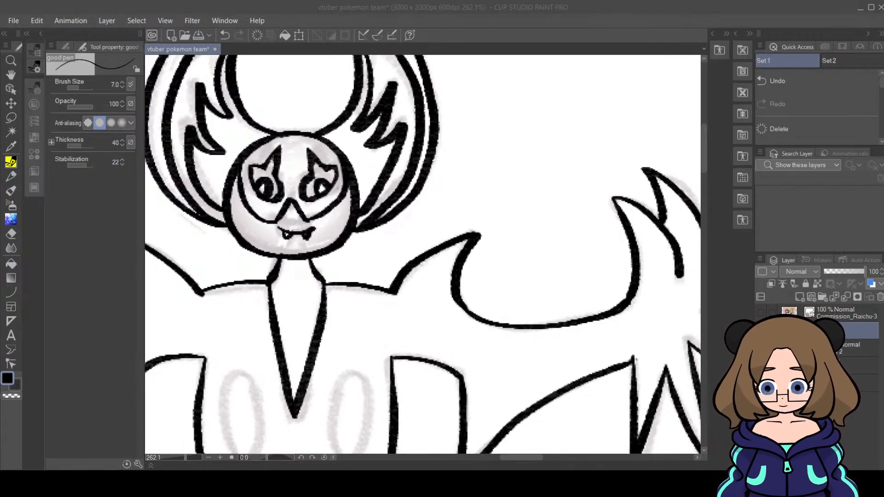
pyautogui.click(441, 295)
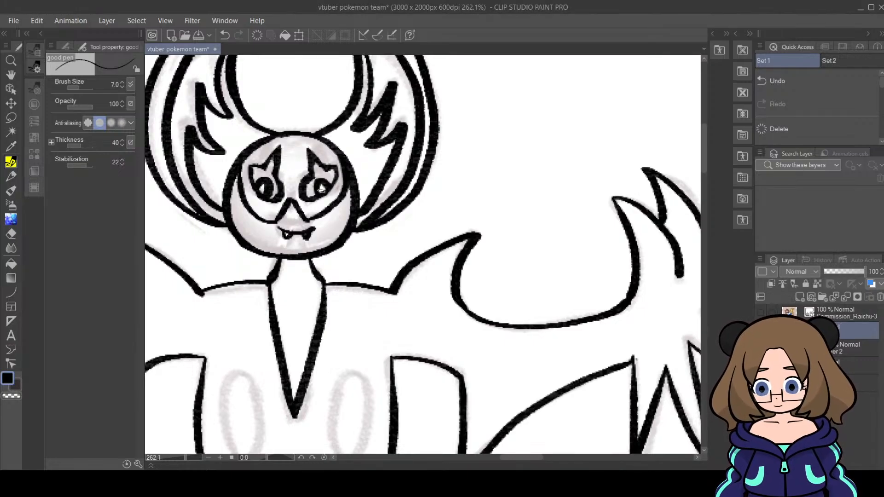
pyautogui.hotkey('ctrl', 'z')
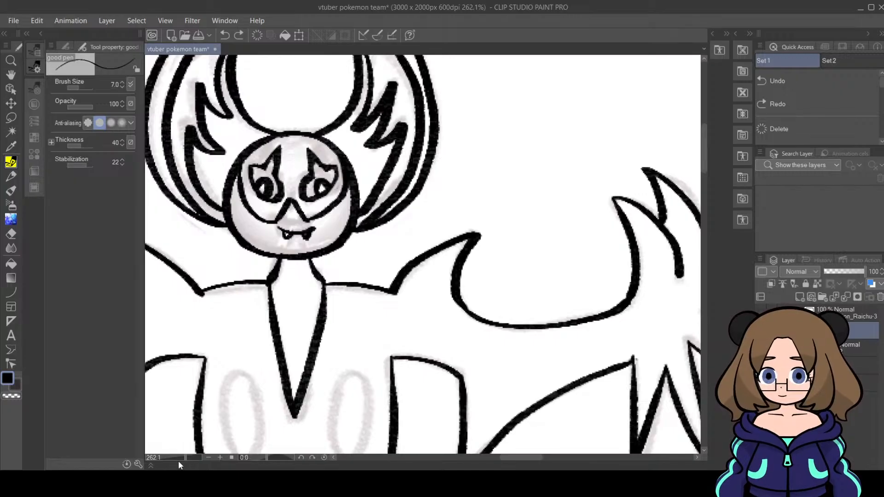
# Step: Set the hard eraser's size to 3.7 and thin the line of the winged creature's fanged mouth
pyautogui.scroll(-8, 184, 458)
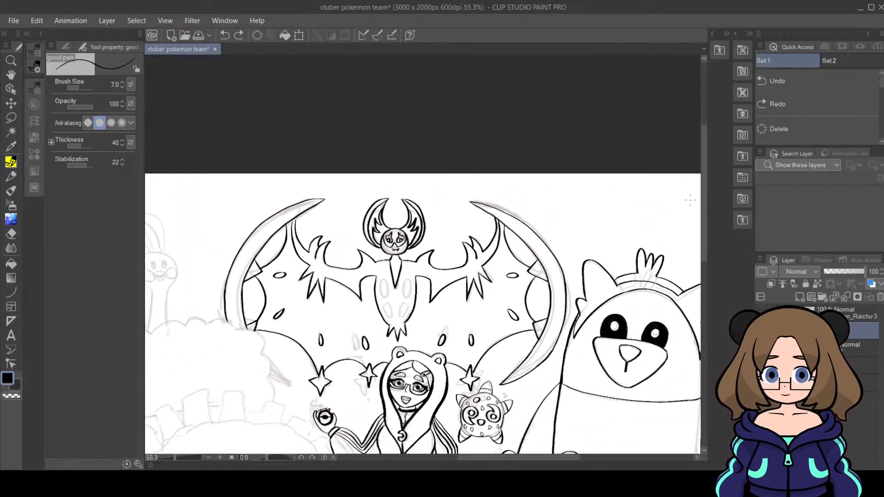
pyautogui.moveTo(702, 172)
pyautogui.mouseDown()
pyautogui.moveTo(701, 206)
pyautogui.moveTo(708, 148)
pyautogui.mouseUp()
pyautogui.scroll(8, 182, 459)
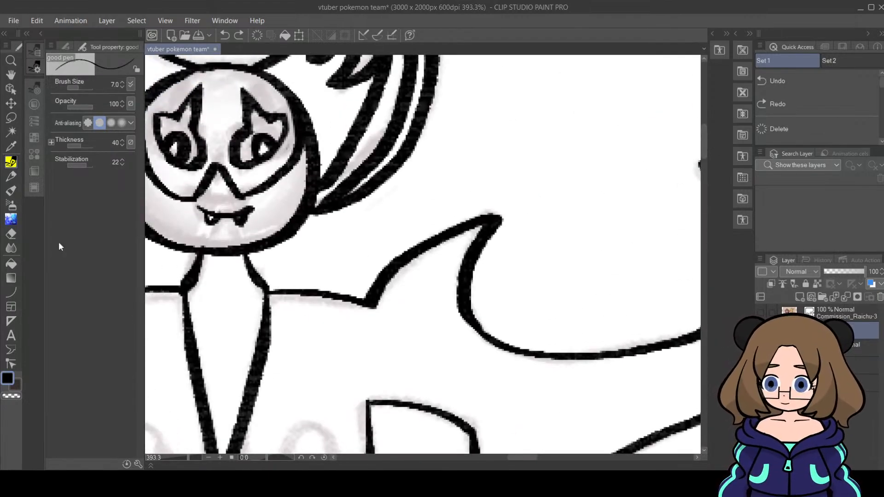
pyautogui.click(11, 233)
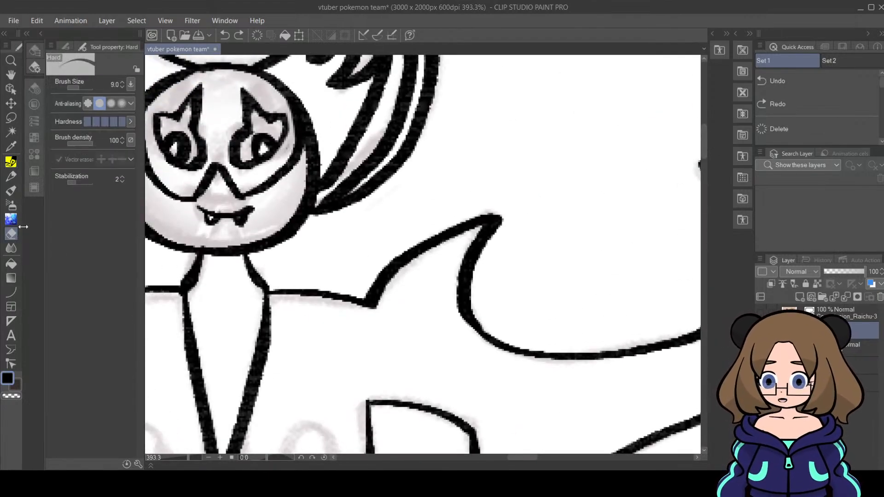
pyautogui.click(79, 87)
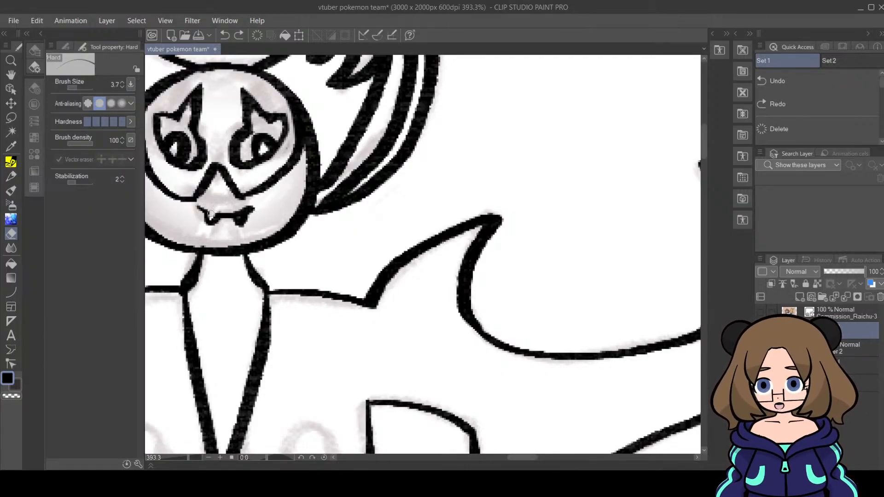
pyautogui.moveTo(224, 204)
pyautogui.mouseDown()
pyautogui.moveTo(241, 209)
pyautogui.moveTo(236, 224)
pyautogui.moveTo(248, 224)
pyautogui.moveTo(248, 207)
pyautogui.mouseUp()
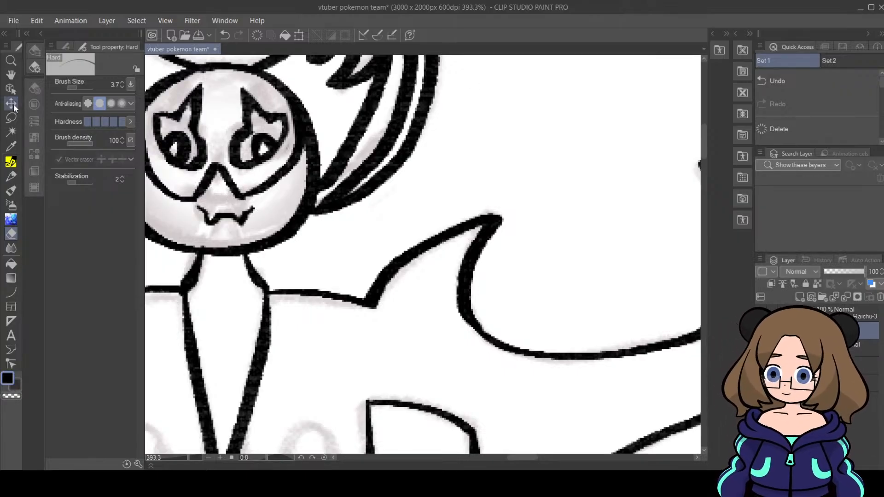
# Step: Lasso the winged creature's mouth and shift it slightly to the left to centre it under the glasses
pyautogui.press('m')
pyautogui.moveTo(197, 196)
pyautogui.mouseDown()
pyautogui.moveTo(260, 228)
pyautogui.moveTo(240, 202)
pyautogui.moveTo(196, 202)
pyautogui.mouseUp()
pyautogui.click(300, 258)
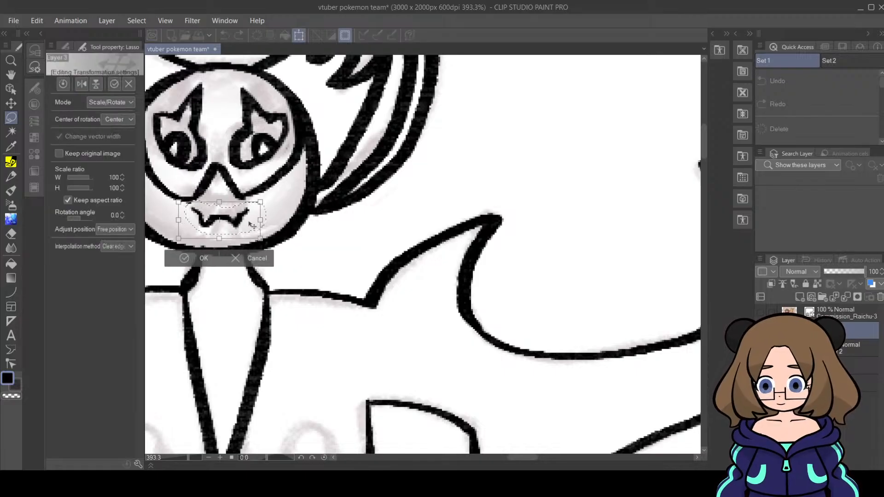
pyautogui.click(184, 259)
pyautogui.click(170, 256)
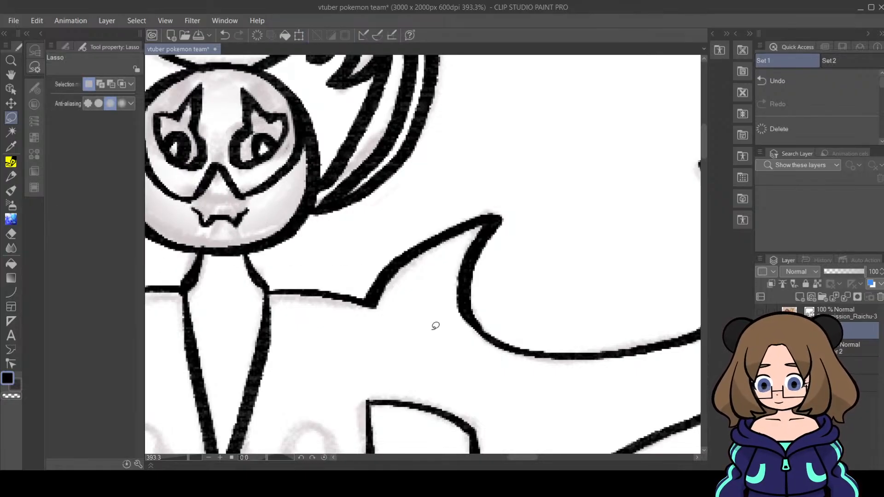
# Step: Trim the outline beneath the winged creature's right-hand eye with the hard eraser
pyautogui.moveTo(191, 458); pyautogui.dragTo(179, 460)
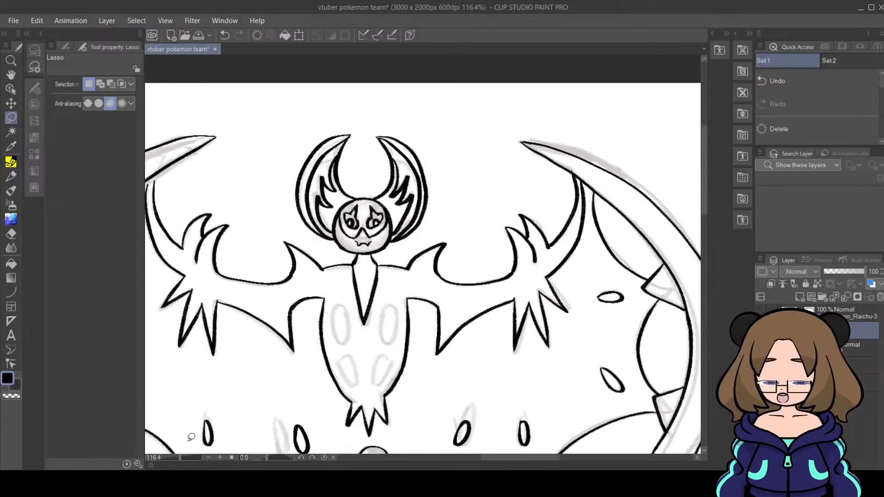
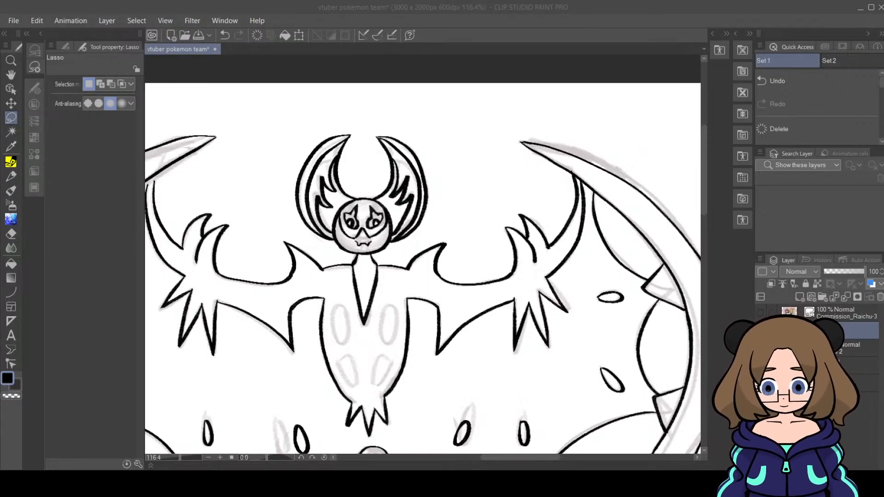
pyautogui.click(114, 26)
pyautogui.moveTo(177, 457); pyautogui.dragTo(195, 442)
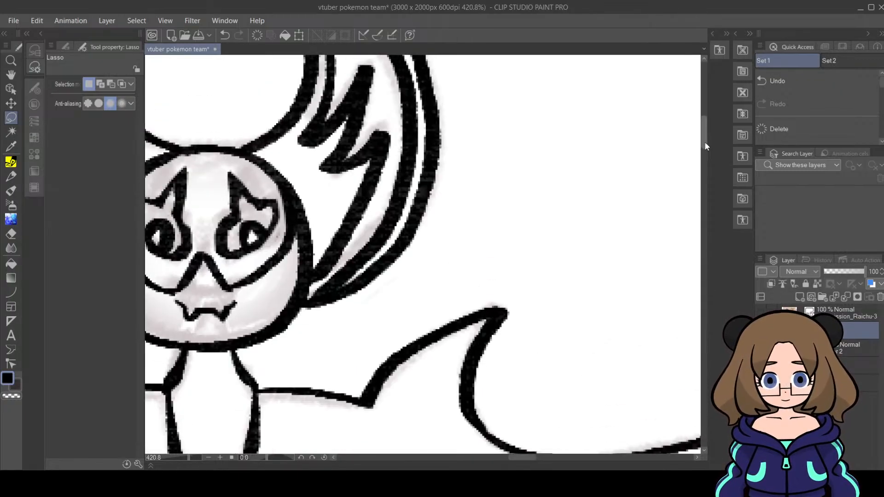
pyautogui.scroll(3, 704, 142)
pyautogui.moveTo(529, 457); pyautogui.dragTo(517, 457)
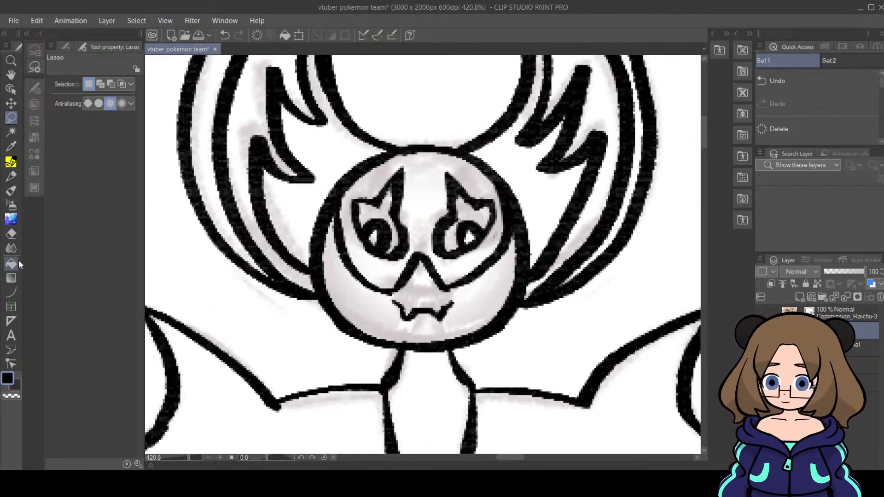
pyautogui.click(12, 234)
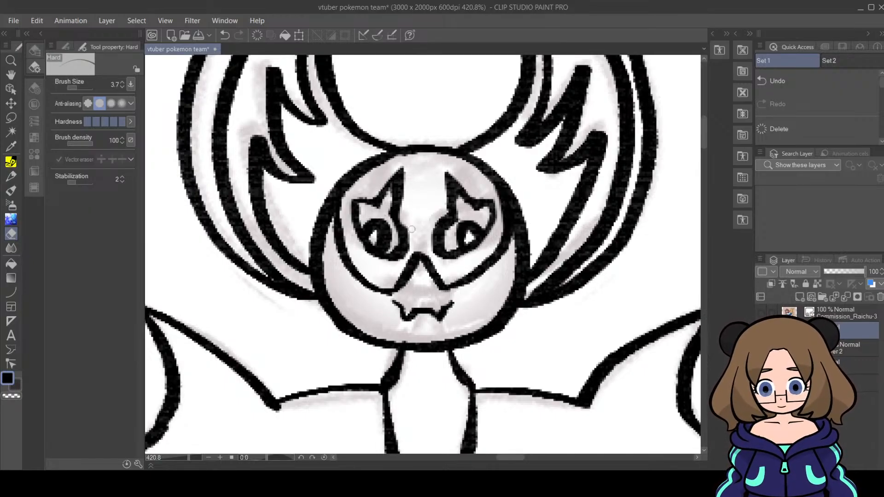
pyautogui.moveTo(481, 260); pyautogui.dragTo(466, 253)
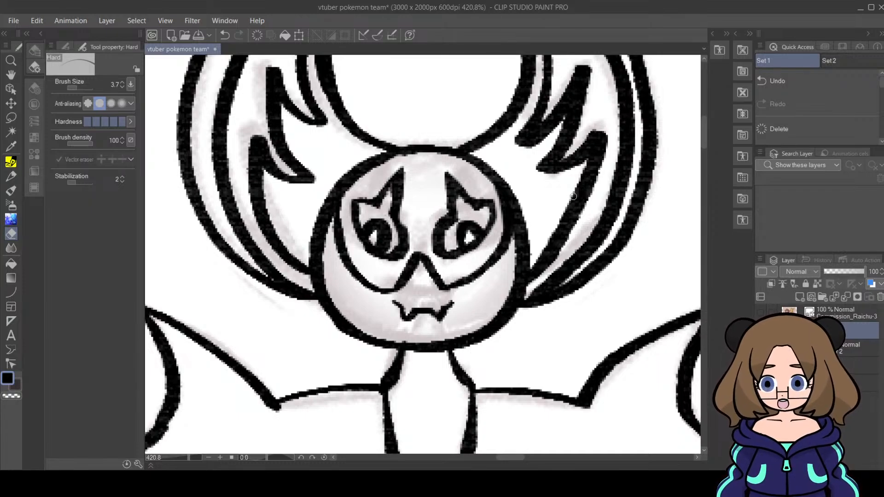
# Step: Extend the left-hand arm's upper line with the good pen so it joins the crescent's inner edge
pyautogui.moveTo(189, 457); pyautogui.dragTo(180, 457)
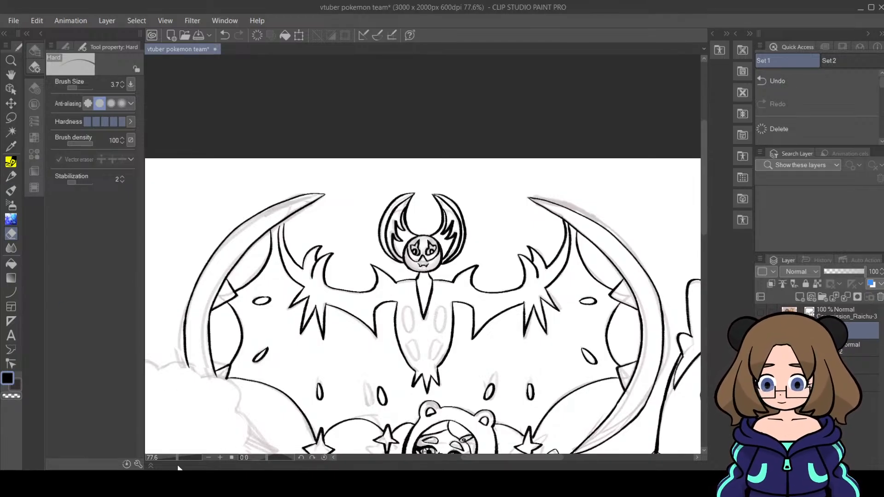
pyautogui.hotkey('ctrl', '+')
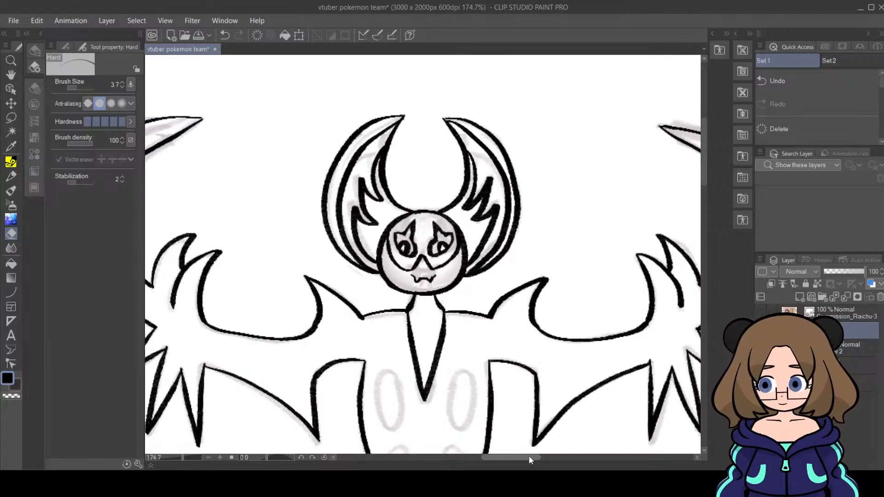
pyautogui.moveTo(529, 457); pyautogui.dragTo(491, 461)
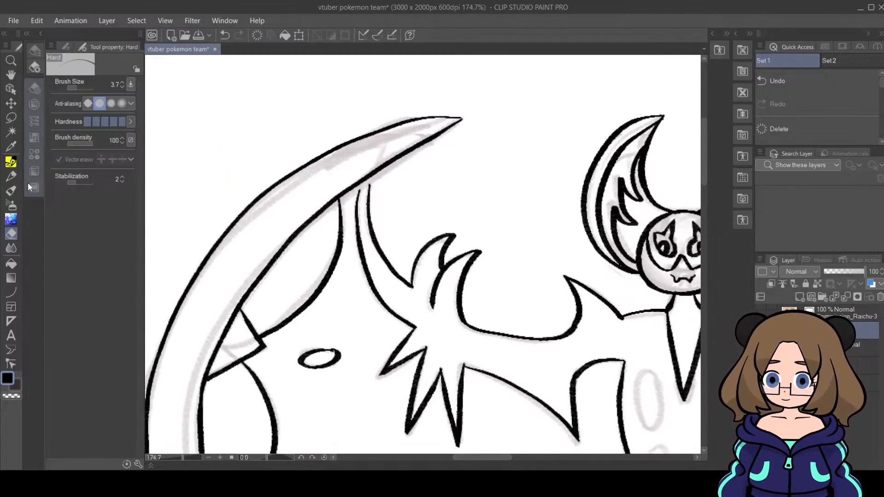
pyautogui.click(11, 163)
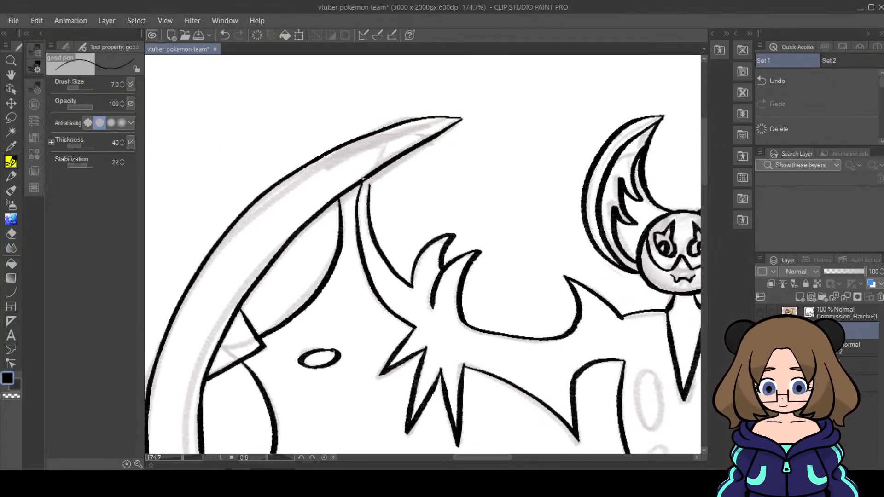
pyautogui.moveTo(374, 172); pyautogui.dragTo(371, 187)
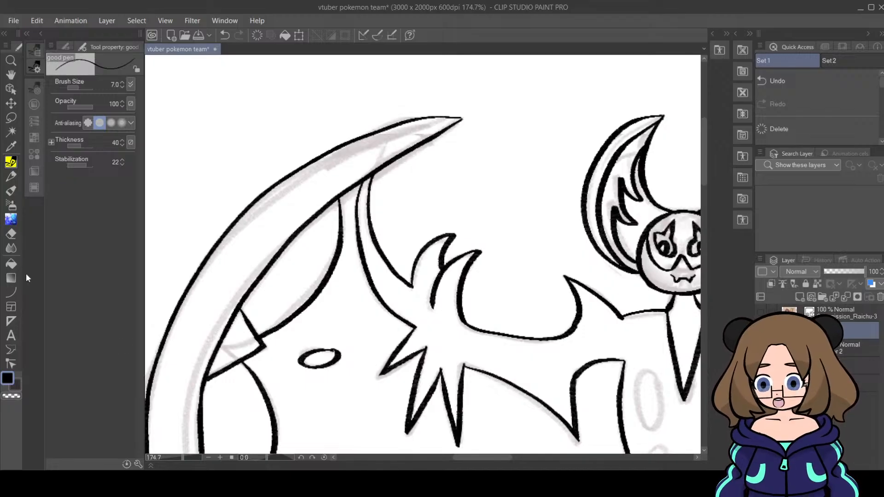
# Step: Erase the left-hand crescent's inner edge where it crosses the two notched wing points, using the hard eraser at size 6.3
pyautogui.click(11, 234)
pyautogui.moveTo(228, 302)
pyautogui.mouseDown()
pyautogui.moveTo(242, 325)
pyautogui.moveTo(234, 293)
pyautogui.moveTo(239, 326)
pyautogui.moveTo(226, 302)
pyautogui.moveTo(241, 336)
pyautogui.moveTo(222, 303)
pyautogui.moveTo(237, 339)
pyautogui.moveTo(216, 311)
pyautogui.moveTo(233, 336)
pyautogui.moveTo(229, 316)
pyautogui.moveTo(200, 366)
pyautogui.moveTo(223, 355)
pyautogui.moveTo(204, 379)
pyautogui.mouseUp()
pyautogui.click(78, 87)
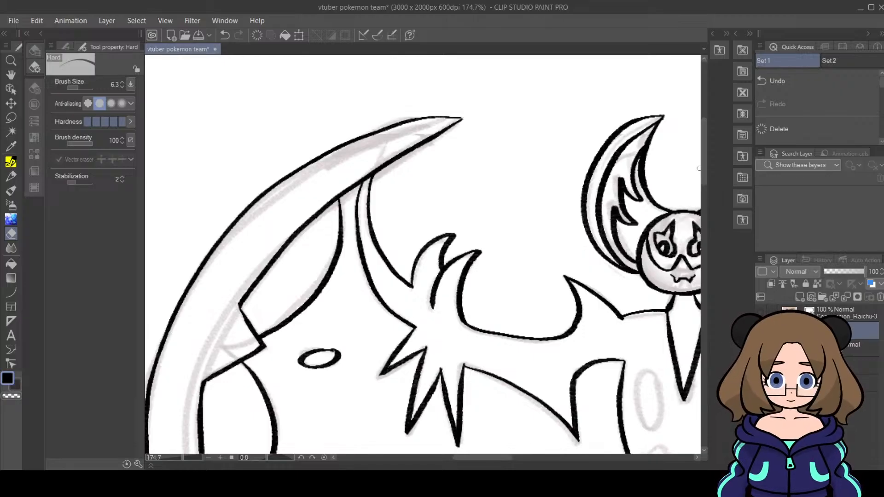
pyautogui.click(705, 185)
pyautogui.moveTo(222, 289)
pyautogui.mouseDown()
pyautogui.moveTo(214, 284)
pyautogui.moveTo(224, 288)
pyautogui.mouseUp()
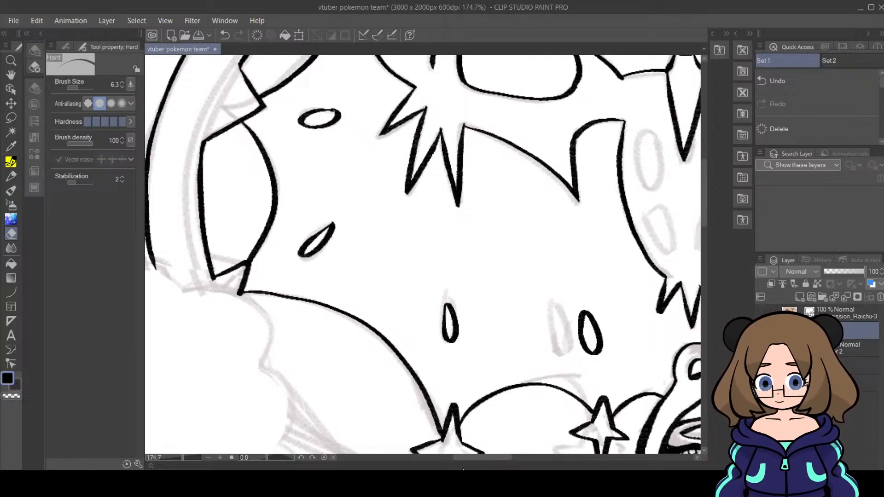
# Step: Erase the thick lower spike of the small star beside the hooded girl and re-ink it cleanly with the good pen
pyautogui.moveTo(483, 457); pyautogui.dragTo(498, 458)
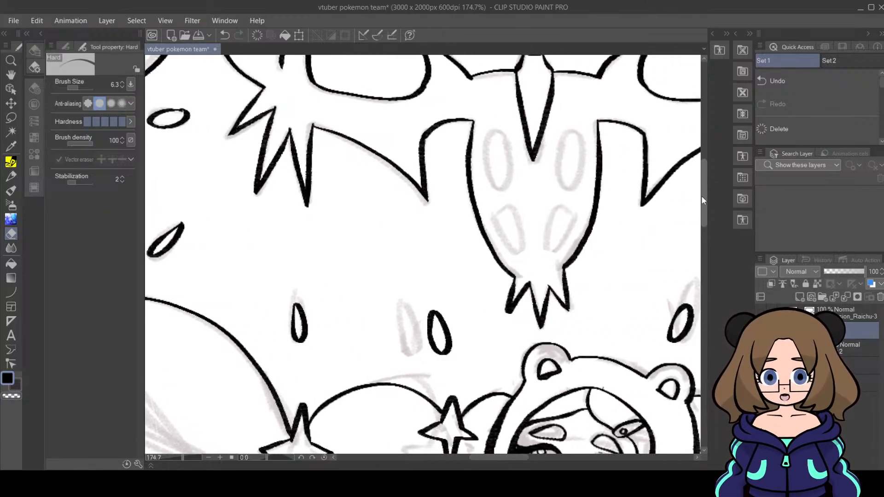
pyautogui.moveTo(703, 200); pyautogui.dragTo(703, 234)
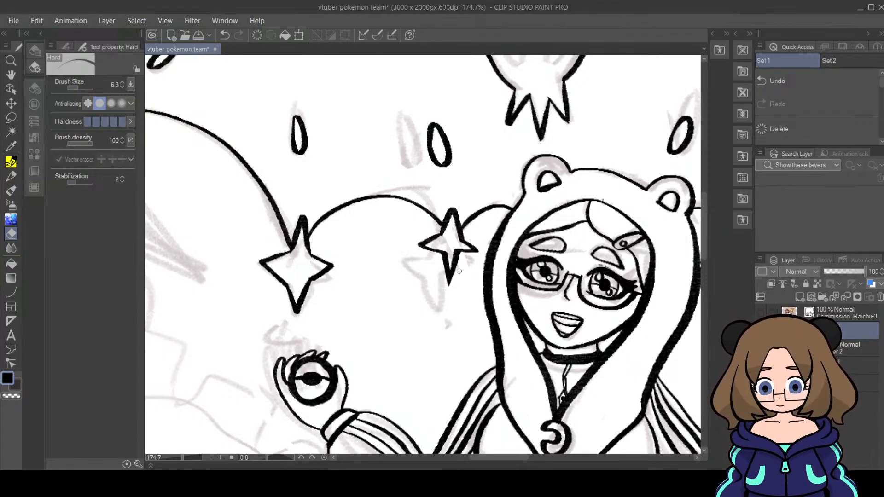
pyautogui.moveTo(446, 261); pyautogui.dragTo(446, 287)
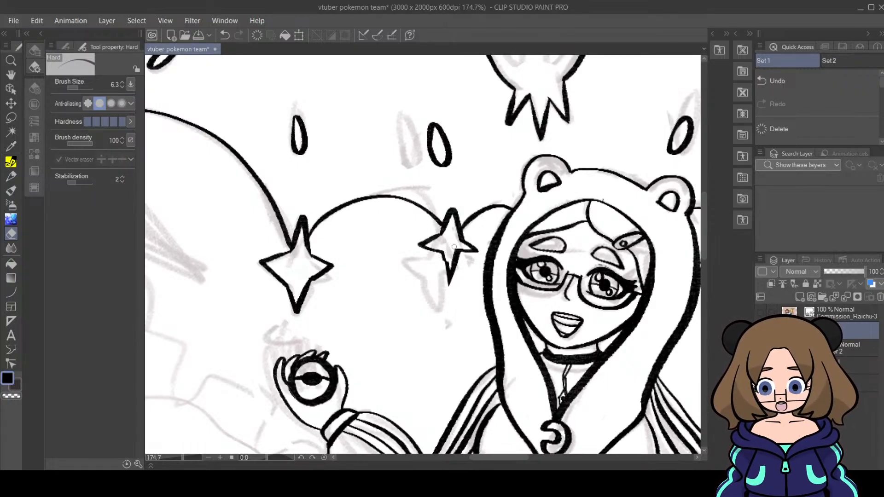
pyautogui.click(11, 176)
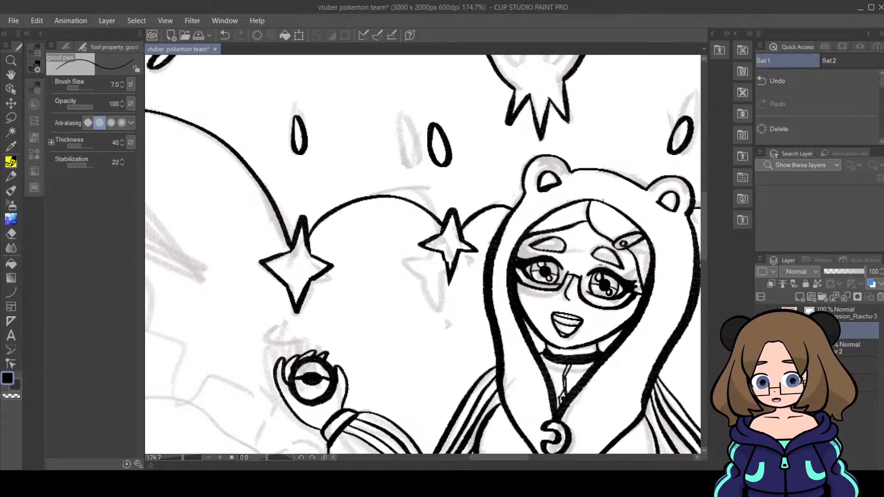
pyautogui.moveTo(440, 253)
pyautogui.mouseDown()
pyautogui.moveTo(448, 274)
pyautogui.moveTo(454, 247)
pyautogui.moveTo(447, 269)
pyautogui.mouseUp()
pyautogui.click(11, 233)
pyautogui.click(13, 174)
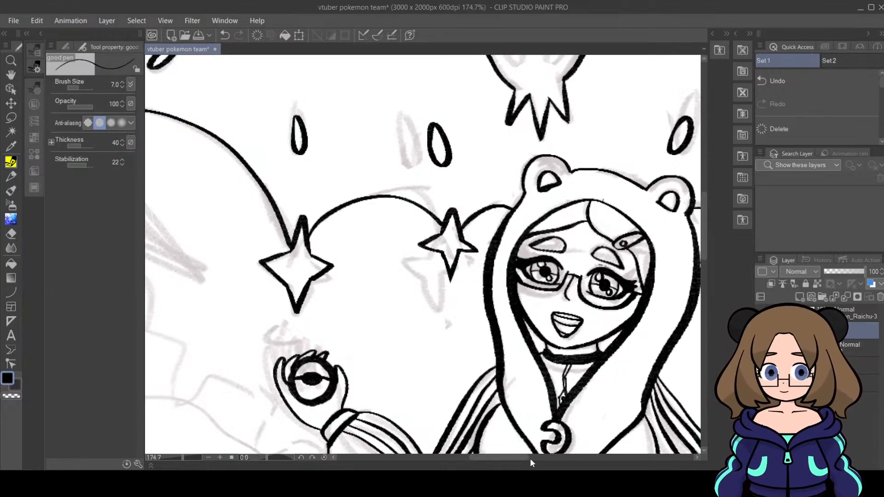
# Step: Trim the star above the round spiky creature with the hard eraser and shorten its upper spike, re-inking the edge with the good pen
pyautogui.moveTo(525, 457); pyautogui.dragTo(552, 463)
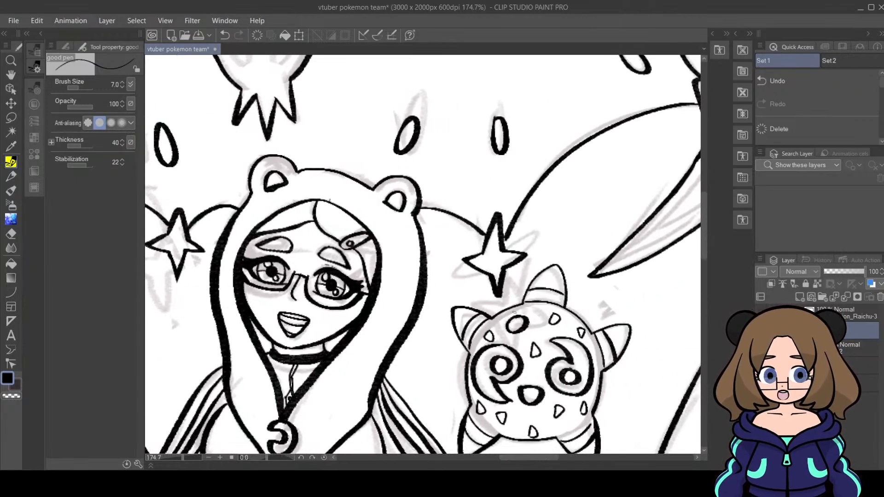
pyautogui.click(11, 206)
pyautogui.click(12, 233)
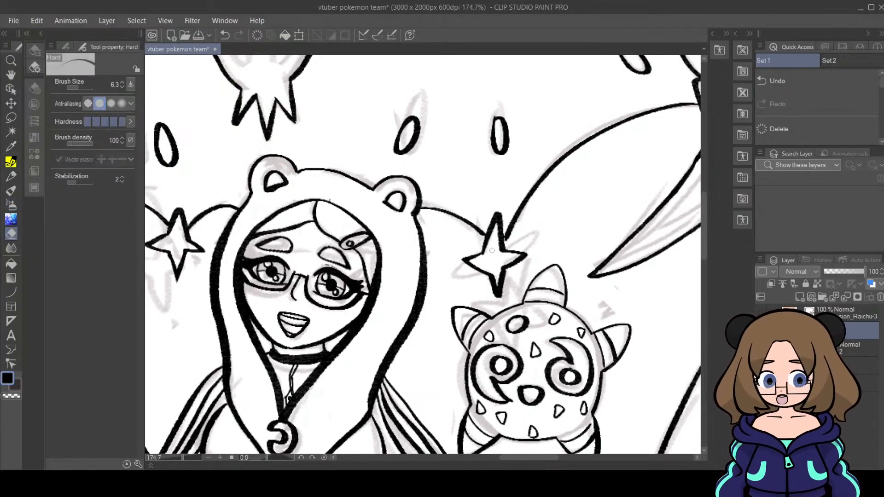
pyautogui.moveTo(498, 272); pyautogui.dragTo(506, 286)
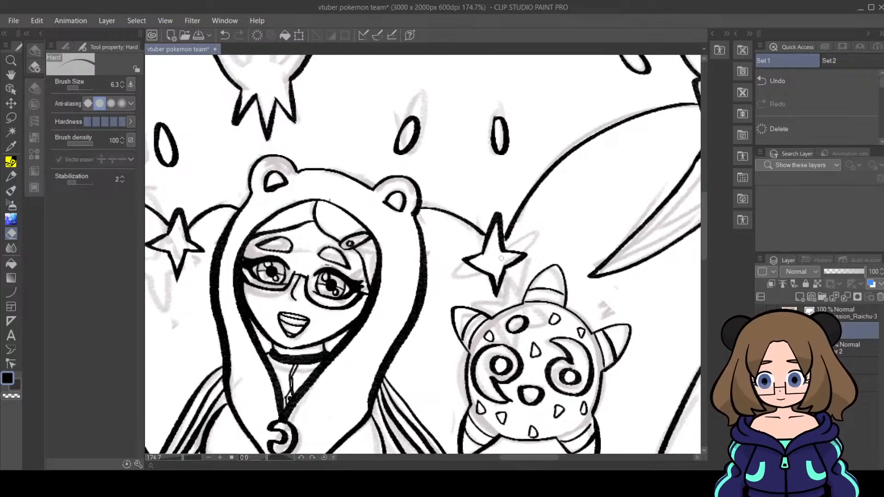
pyautogui.click(14, 163)
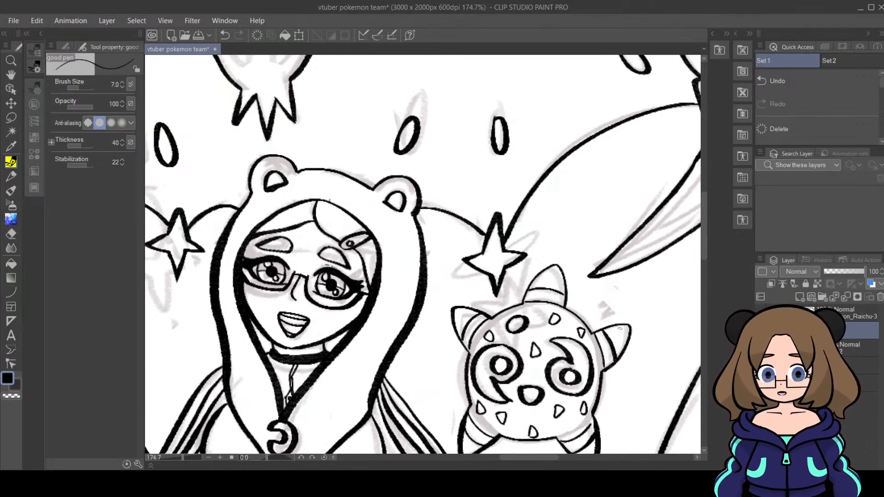
pyautogui.press('e')
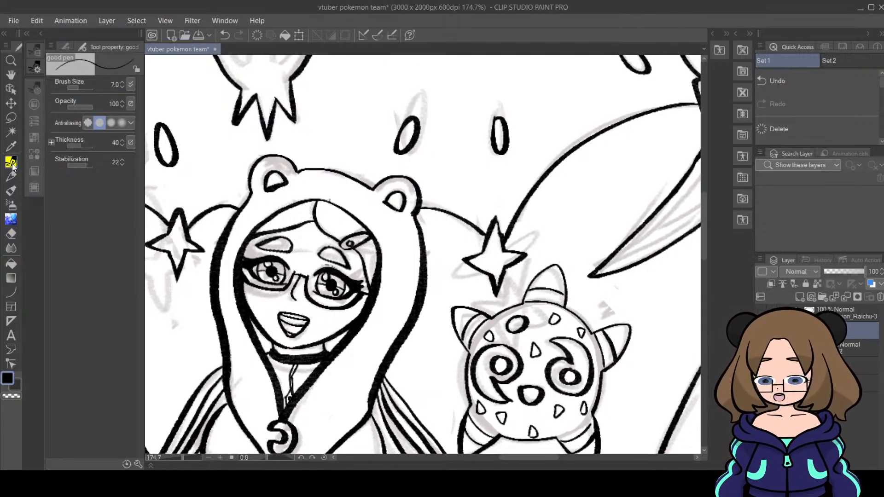
pyautogui.press('p')
pyautogui.moveTo(495, 217); pyautogui.dragTo(503, 239)
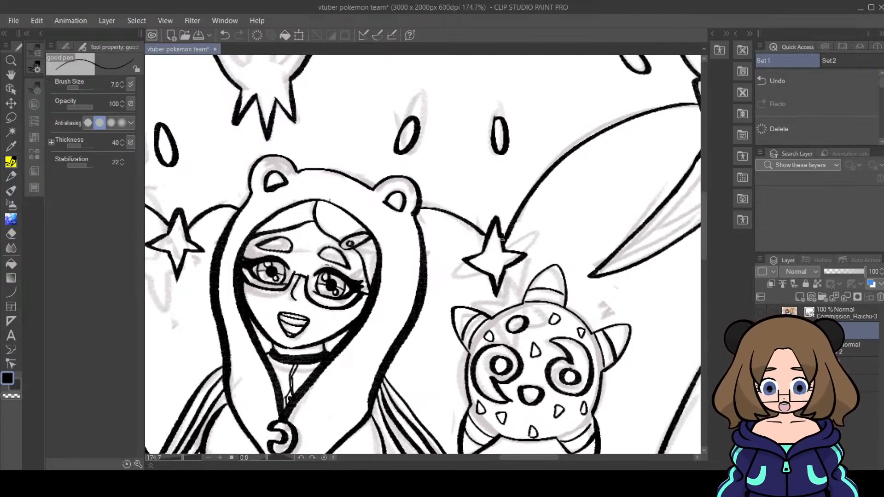
# Step: Clean up the same star's lower spike with the hard eraser and touch up its upper spike with the good pen
pyautogui.click(10, 232)
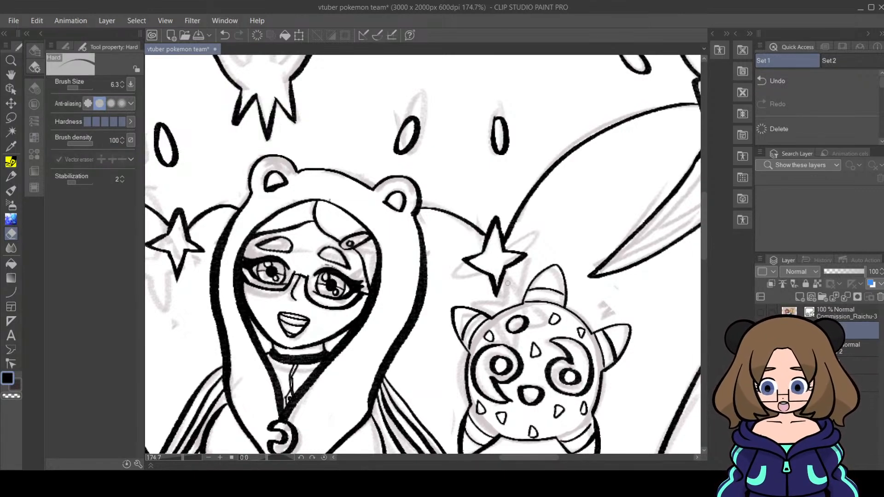
pyautogui.moveTo(495, 276)
pyautogui.mouseDown()
pyautogui.moveTo(494, 300)
pyautogui.moveTo(503, 271)
pyautogui.moveTo(499, 290)
pyautogui.moveTo(506, 284)
pyautogui.moveTo(492, 277)
pyautogui.moveTo(498, 295)
pyautogui.moveTo(508, 266)
pyautogui.mouseUp()
pyautogui.press('p')
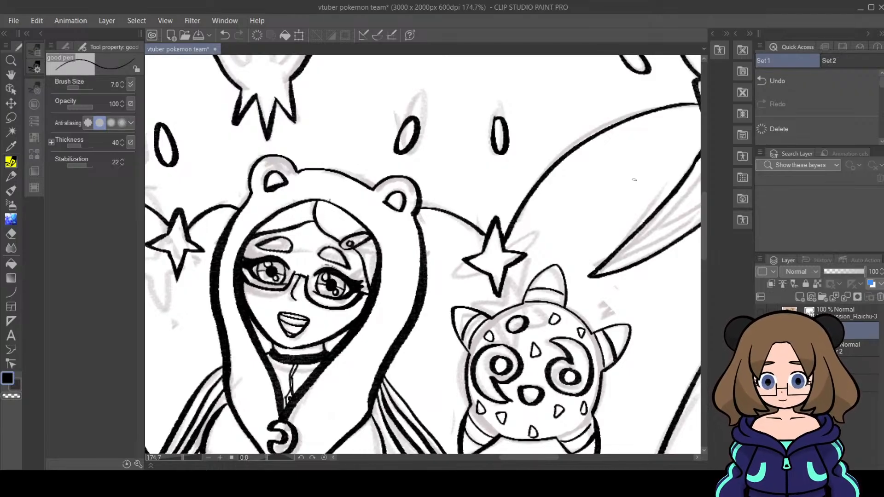
pyautogui.click(11, 233)
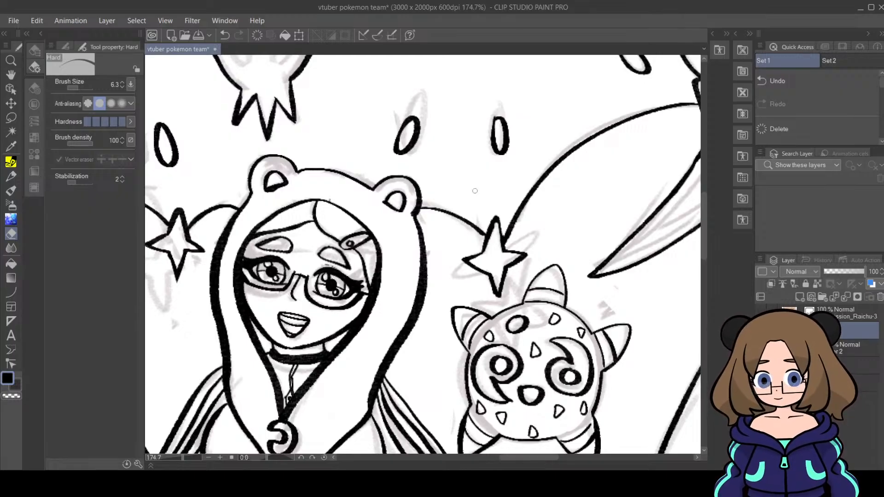
pyautogui.press('p')
pyautogui.moveTo(498, 223); pyautogui.dragTo(504, 248)
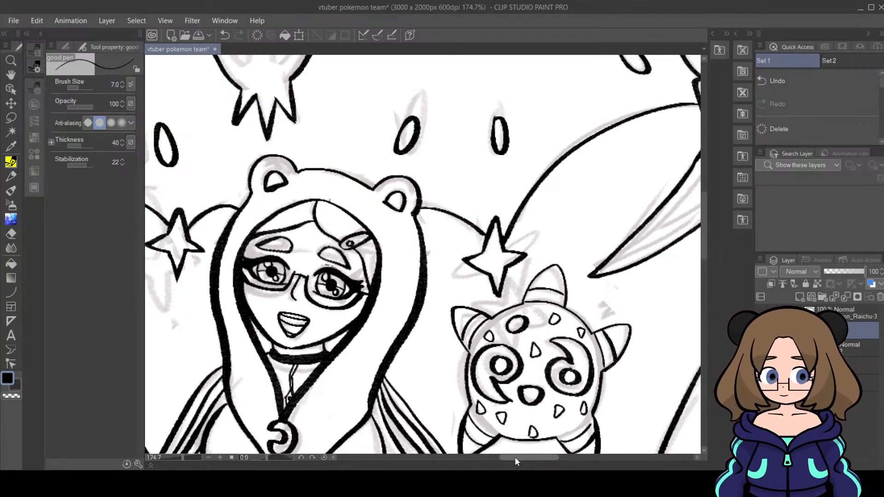
# Step: Erase the right-hand crescent's inner edge where it crosses the two notched wing points, using the hard eraser at size 6.3
pyautogui.moveTo(515, 456); pyautogui.dragTo(534, 458)
pyautogui.moveTo(703, 248); pyautogui.dragTo(703, 224)
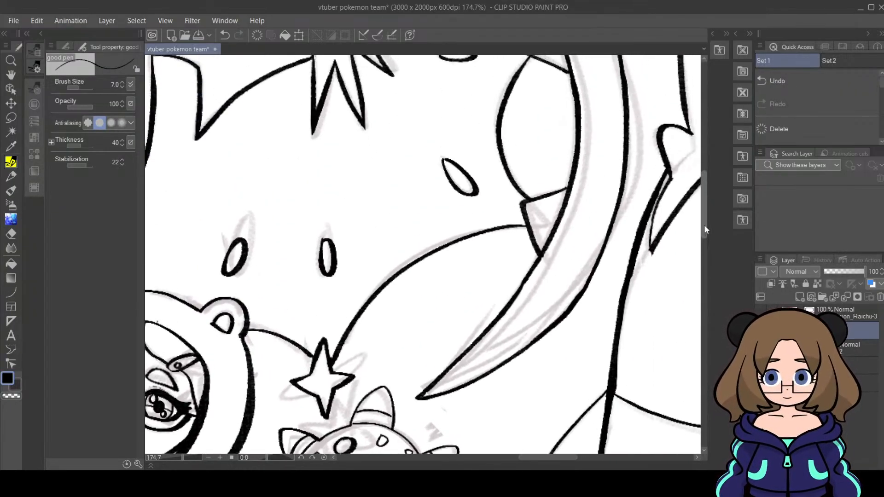
pyautogui.click(11, 233)
pyautogui.moveTo(556, 252)
pyautogui.mouseDown()
pyautogui.moveTo(549, 252)
pyautogui.moveTo(556, 209)
pyautogui.moveTo(554, 225)
pyautogui.moveTo(578, 184)
pyautogui.moveTo(561, 201)
pyautogui.moveTo(553, 238)
pyautogui.mouseUp()
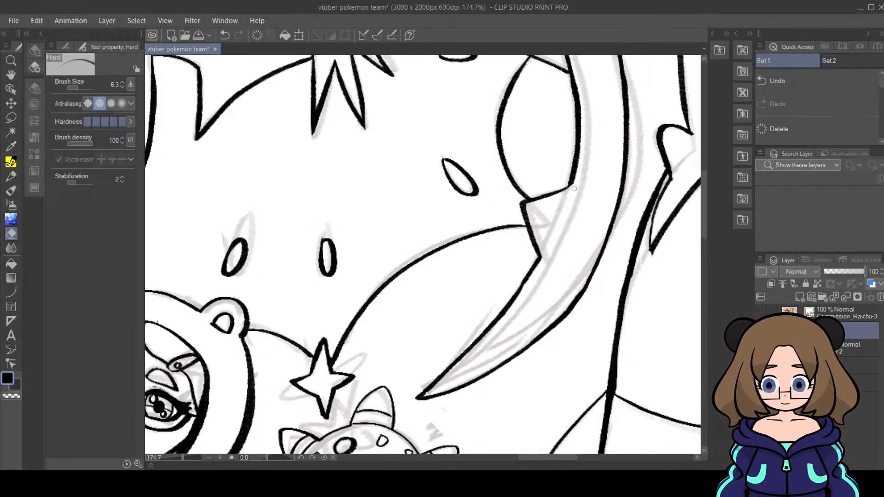
pyautogui.moveTo(705, 222); pyautogui.dragTo(710, 195)
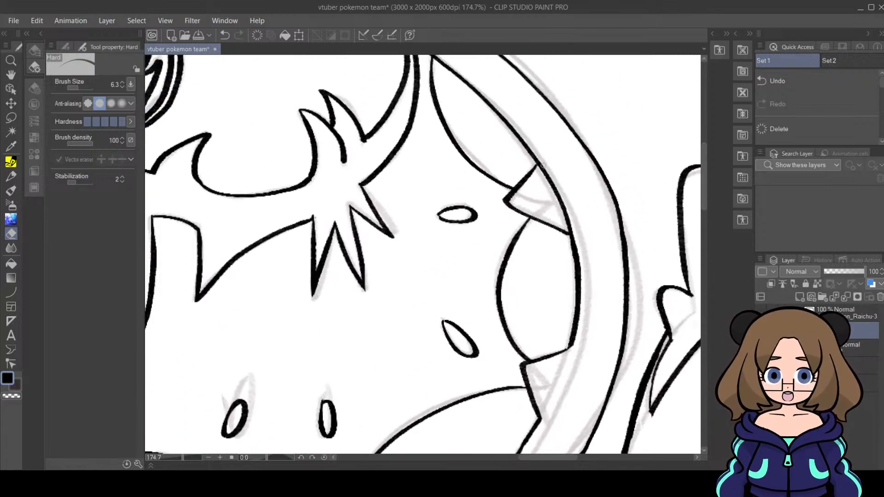
pyautogui.moveTo(549, 163)
pyautogui.mouseDown()
pyautogui.moveTo(546, 186)
pyautogui.moveTo(552, 162)
pyautogui.moveTo(554, 202)
pyautogui.moveTo(557, 185)
pyautogui.moveTo(577, 236)
pyautogui.moveTo(575, 346)
pyautogui.mouseUp()
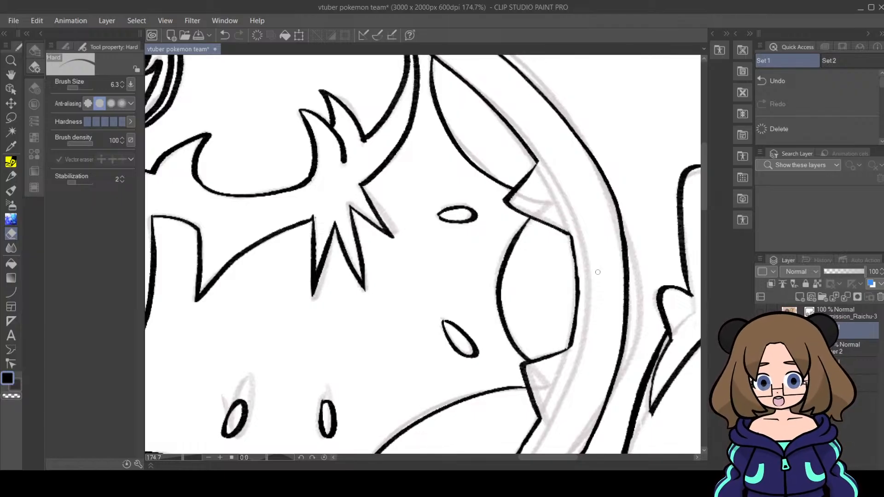
# Step: Ink the four elongated markings on the bat-winged creature's body over the sketch with the good pen at size 7.0
pyautogui.moveTo(706, 187); pyautogui.dragTo(707, 162)
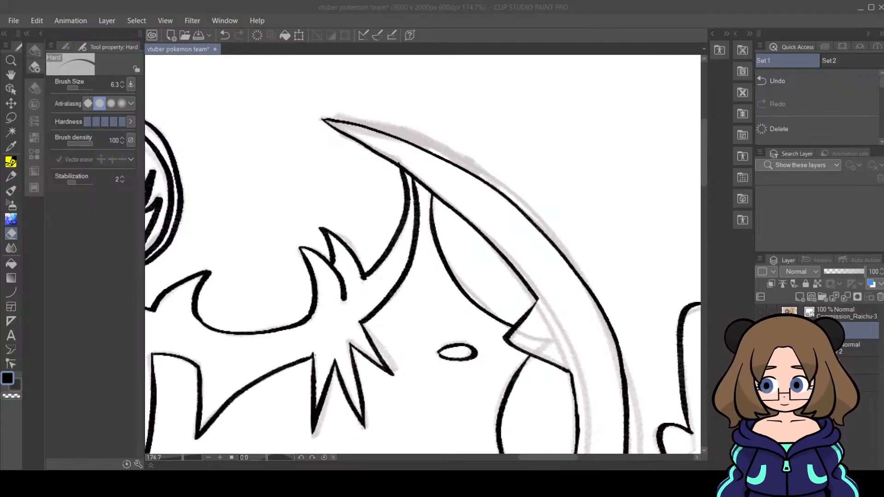
pyautogui.hotkey('alt', 'Tab')
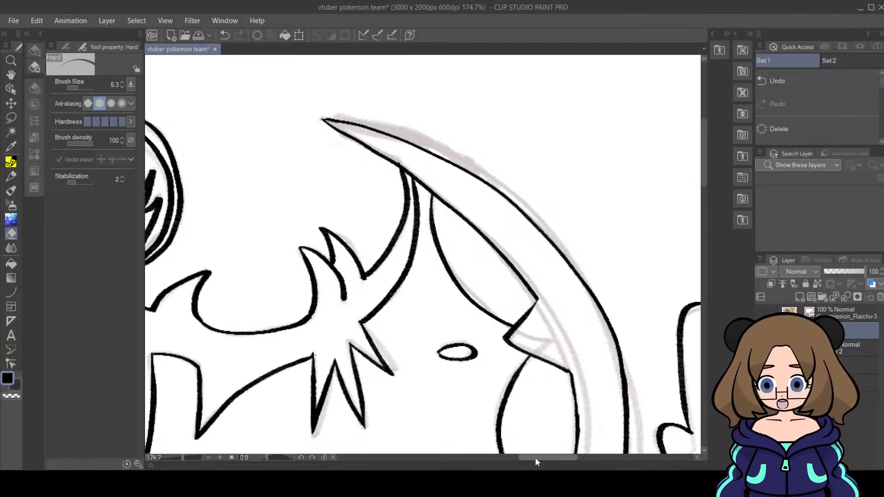
pyautogui.moveTo(536, 458); pyautogui.dragTo(527, 459)
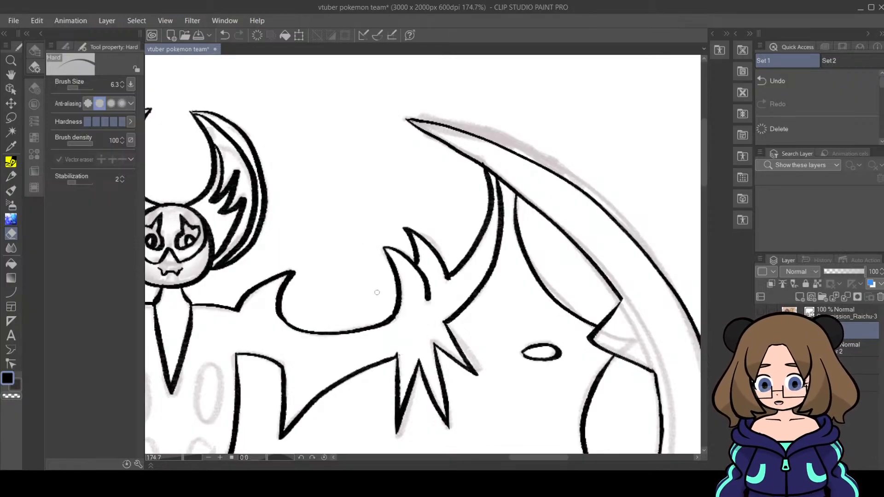
pyautogui.moveTo(184, 459); pyautogui.dragTo(177, 458)
pyautogui.moveTo(570, 457); pyautogui.dragTo(551, 459)
pyautogui.moveTo(703, 200); pyautogui.dragTo(703, 230)
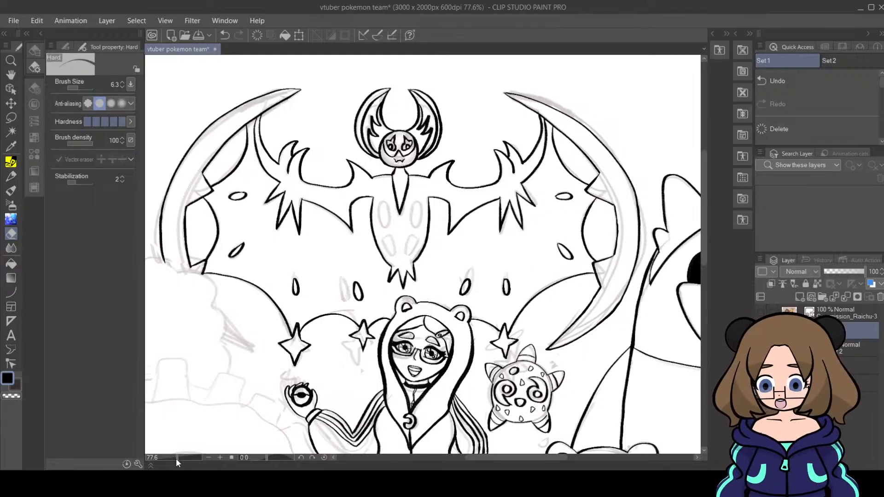
pyautogui.moveTo(176, 458); pyautogui.dragTo(182, 460)
pyautogui.click(11, 176)
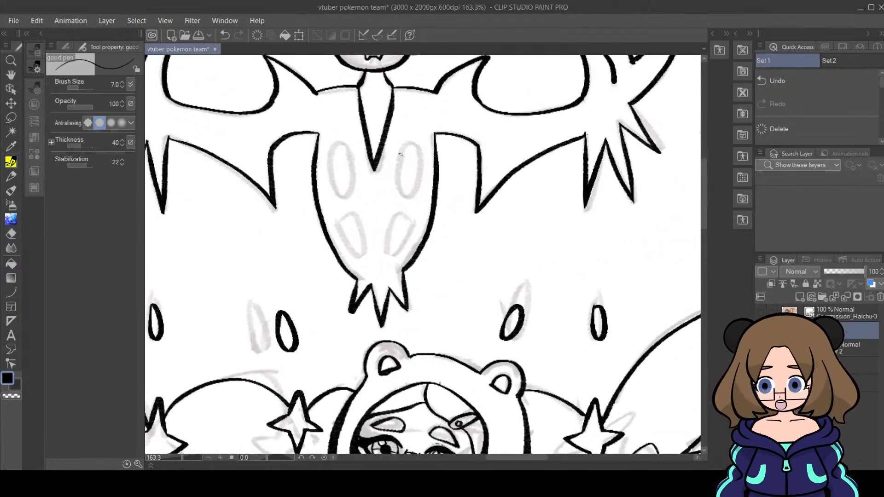
pyautogui.moveTo(401, 151)
pyautogui.mouseDown()
pyautogui.moveTo(406, 198)
pyautogui.moveTo(421, 173)
pyautogui.moveTo(419, 147)
pyautogui.moveTo(400, 144)
pyautogui.moveTo(398, 152)
pyautogui.moveTo(345, 145)
pyautogui.moveTo(330, 161)
pyautogui.moveTo(345, 197)
pyautogui.moveTo(357, 170)
pyautogui.moveTo(347, 142)
pyautogui.mouseUp()
pyautogui.moveTo(342, 223)
pyautogui.mouseDown()
pyautogui.moveTo(353, 213)
pyautogui.moveTo(368, 239)
pyautogui.moveTo(366, 262)
pyautogui.moveTo(338, 221)
pyautogui.mouseUp()
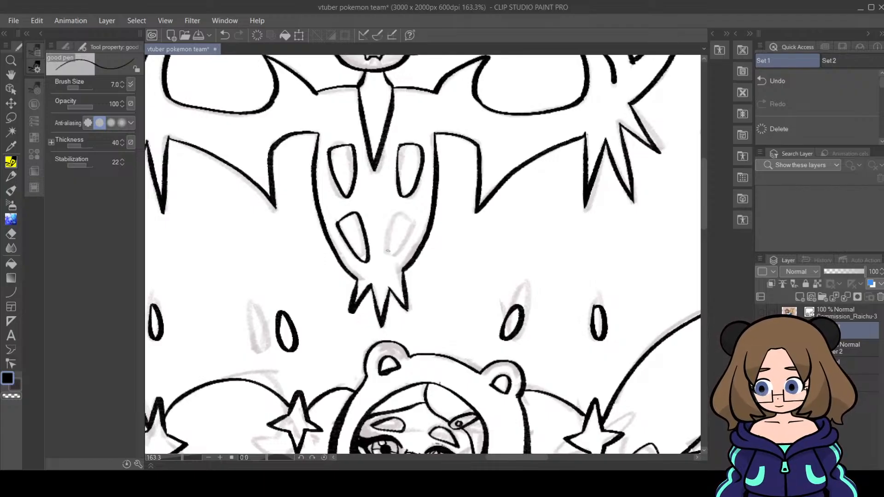
pyautogui.moveTo(388, 251)
pyautogui.mouseDown()
pyautogui.moveTo(399, 213)
pyautogui.moveTo(415, 233)
pyautogui.moveTo(392, 259)
pyautogui.moveTo(390, 222)
pyautogui.mouseUp()
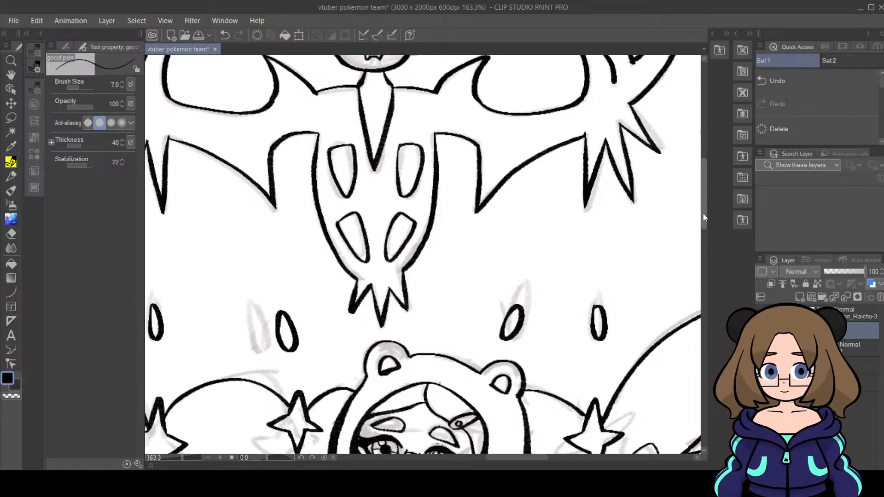
pyautogui.scroll(2, 703, 212)
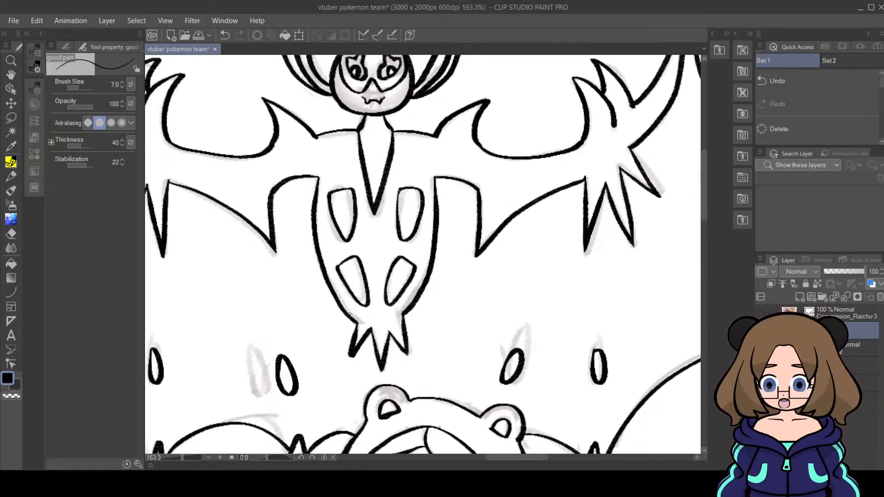
pyautogui.click(575, 479)
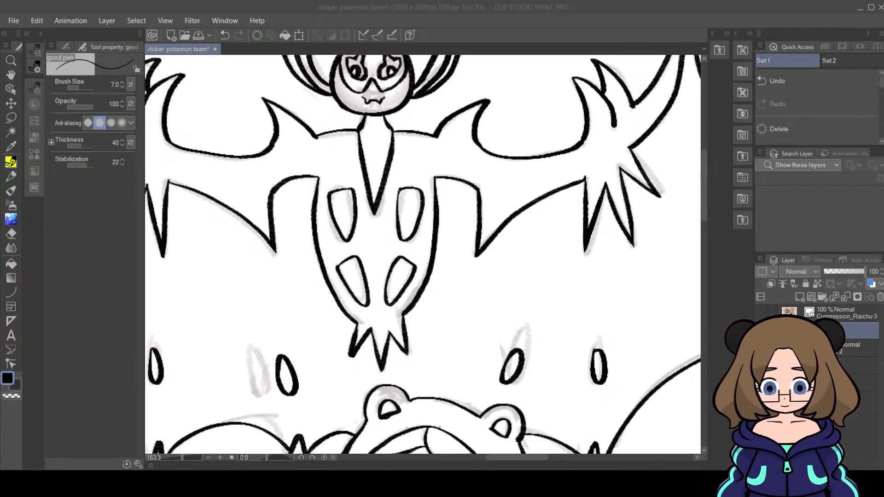
pyautogui.hotkey('alt', 'Tab')
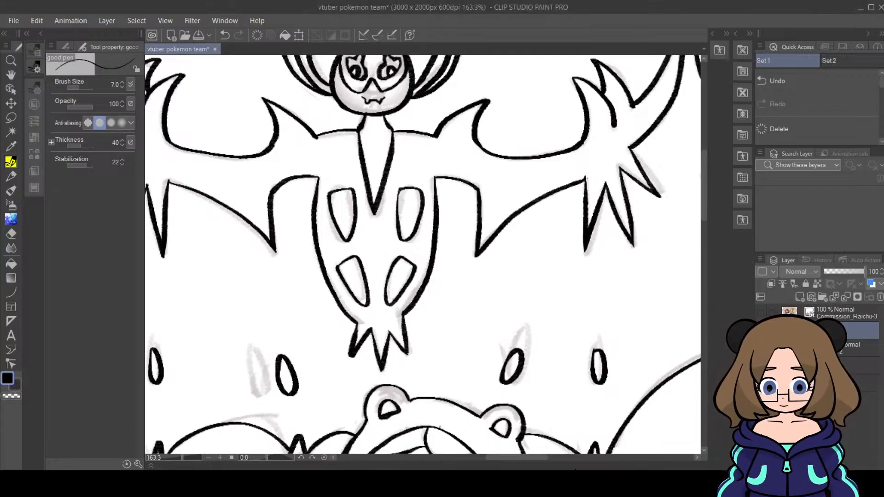
pyautogui.hotkey('alt', 'Tab')
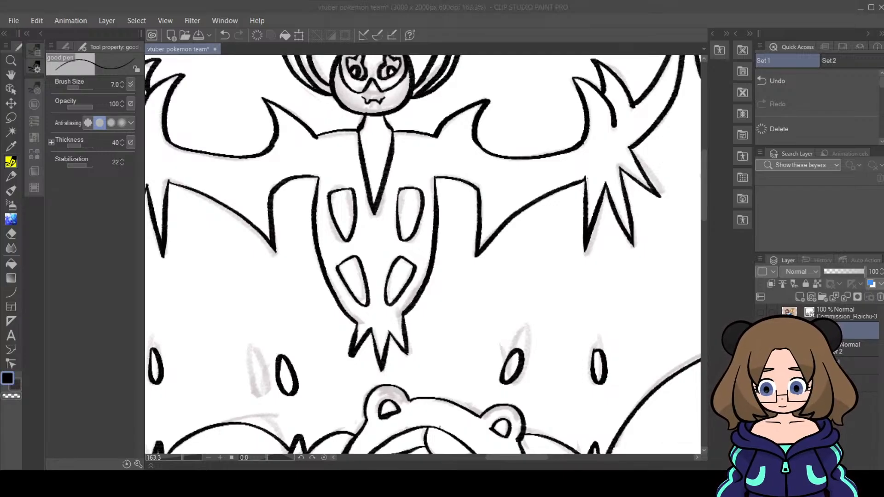
pyautogui.hotkey('alt', 'Tab')
pyautogui.hotkey('alt', 'Tab')
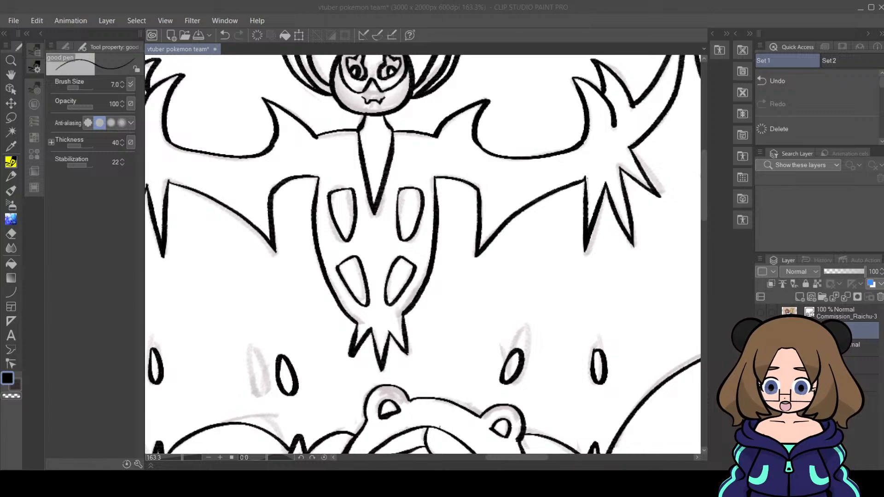
pyautogui.click(600, 68)
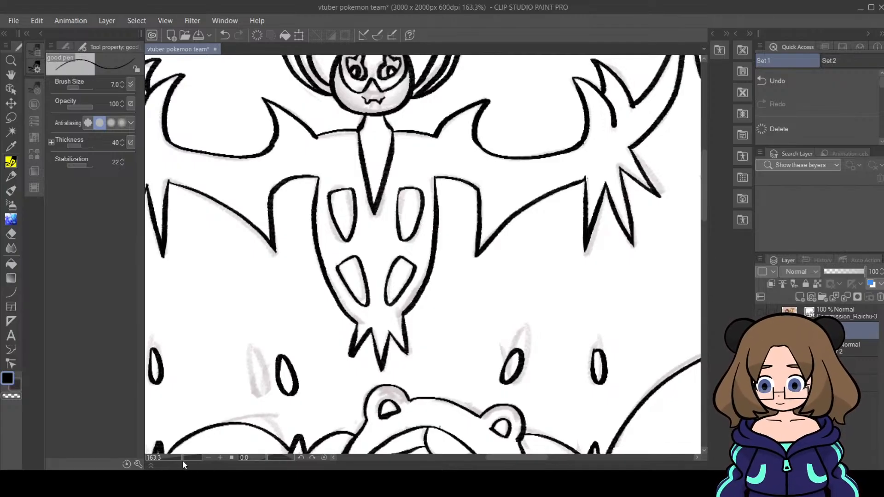
# Step: Review the inked team lineup and the remaining uninked sketches, finishing with a close view of the long-necked creature's head
pyautogui.moveTo(179, 458); pyautogui.dragTo(176, 458)
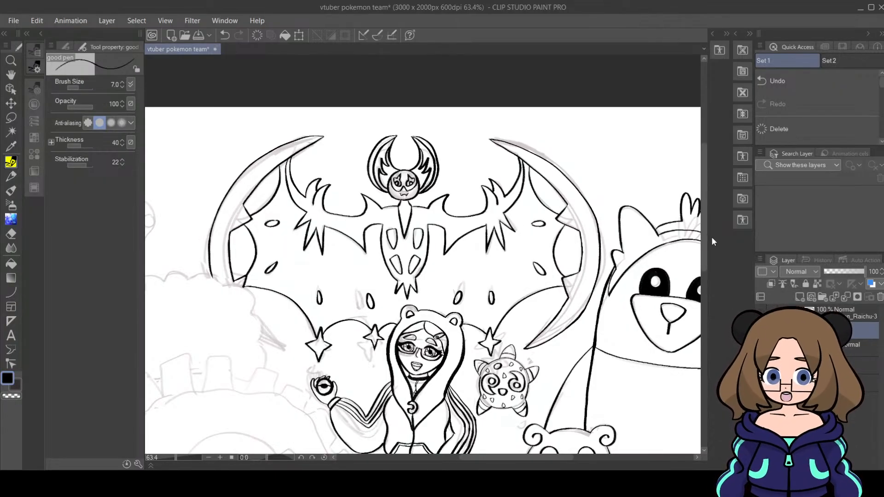
pyautogui.moveTo(704, 210); pyautogui.dragTo(697, 247)
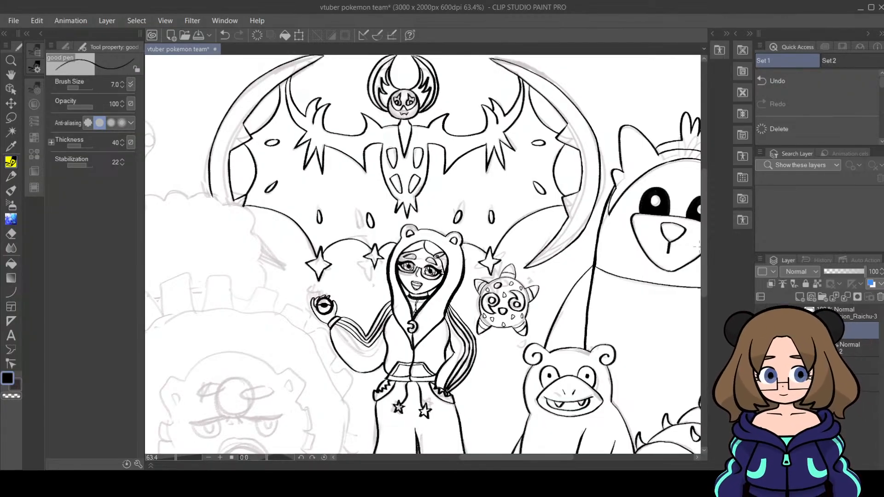
pyautogui.moveTo(703, 239)
pyautogui.mouseDown()
pyautogui.moveTo(705, 215)
pyautogui.moveTo(704, 241)
pyautogui.moveTo(704, 219)
pyautogui.moveTo(703, 233)
pyautogui.mouseUp()
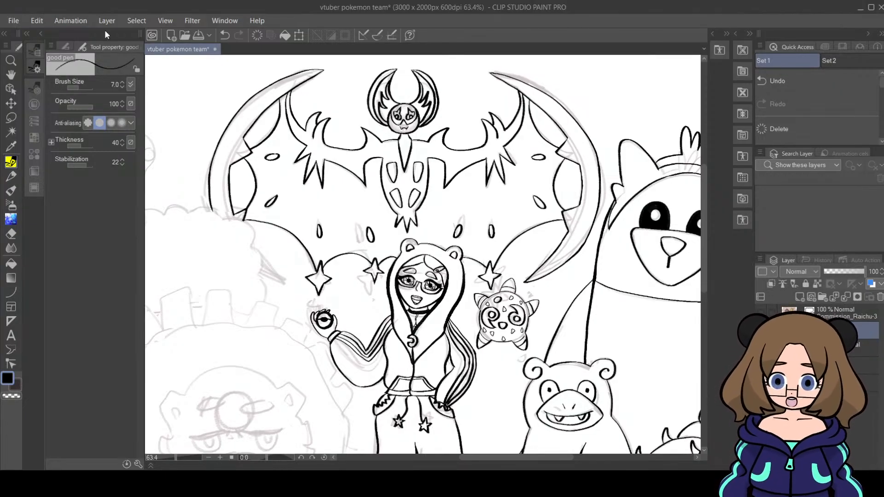
pyautogui.scroll(-5, 700, 197)
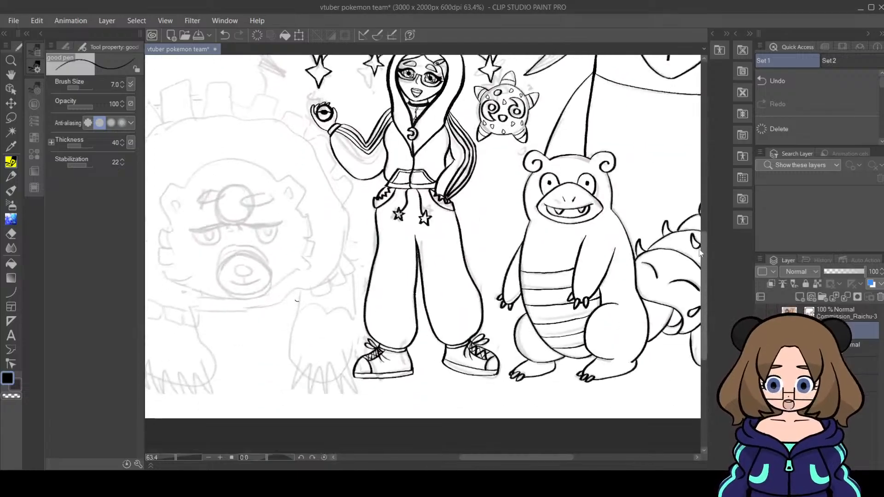
pyautogui.scroll(3, 698, 232)
pyautogui.scroll(-1, 697, 233)
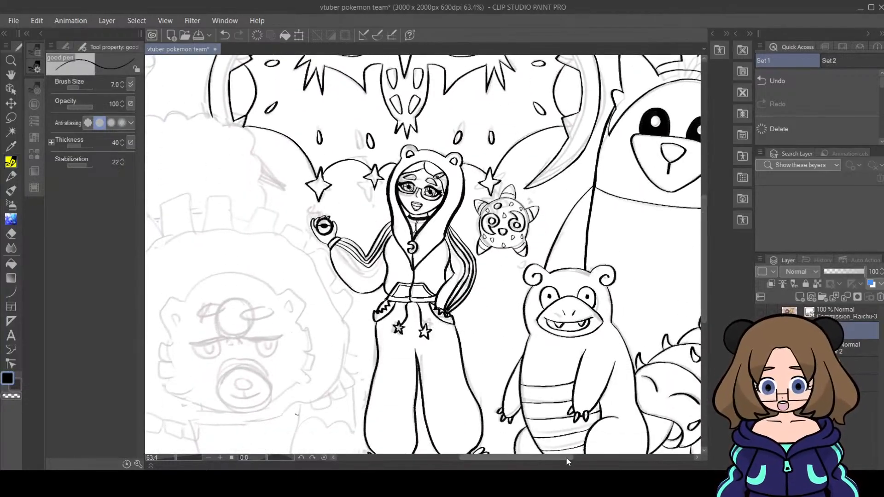
pyautogui.moveTo(562, 457); pyautogui.dragTo(523, 460)
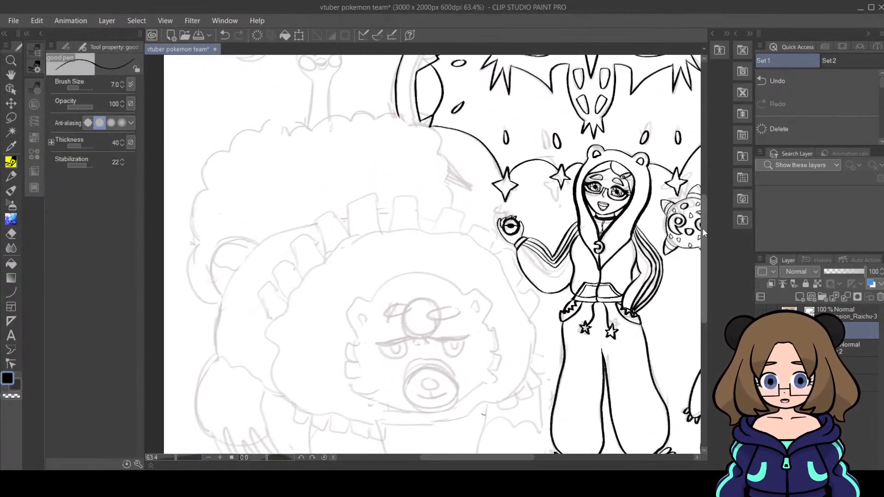
pyautogui.moveTo(703, 228); pyautogui.dragTo(706, 192)
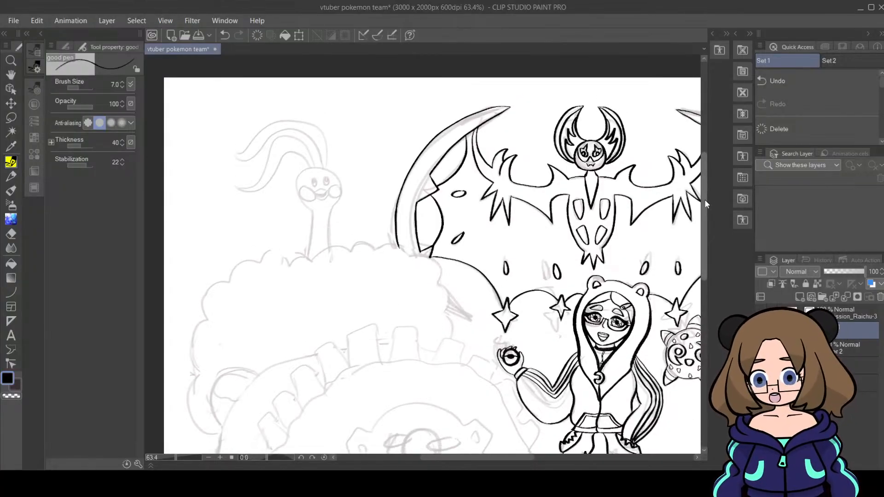
pyautogui.moveTo(522, 458); pyautogui.dragTo(505, 458)
pyautogui.moveTo(175, 458); pyautogui.dragTo(185, 457)
pyautogui.moveTo(706, 201); pyautogui.dragTo(705, 168)
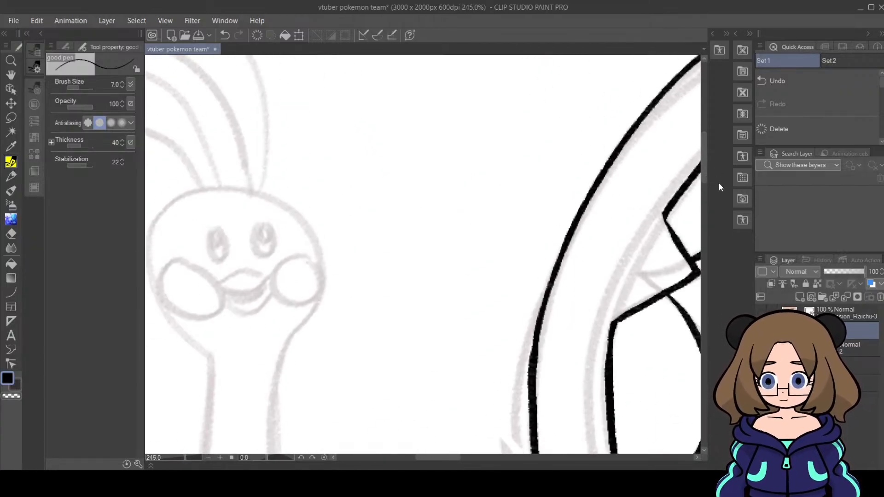
pyautogui.moveTo(447, 458); pyautogui.dragTo(432, 458)
pyautogui.moveTo(704, 168); pyautogui.dragTo(706, 177)
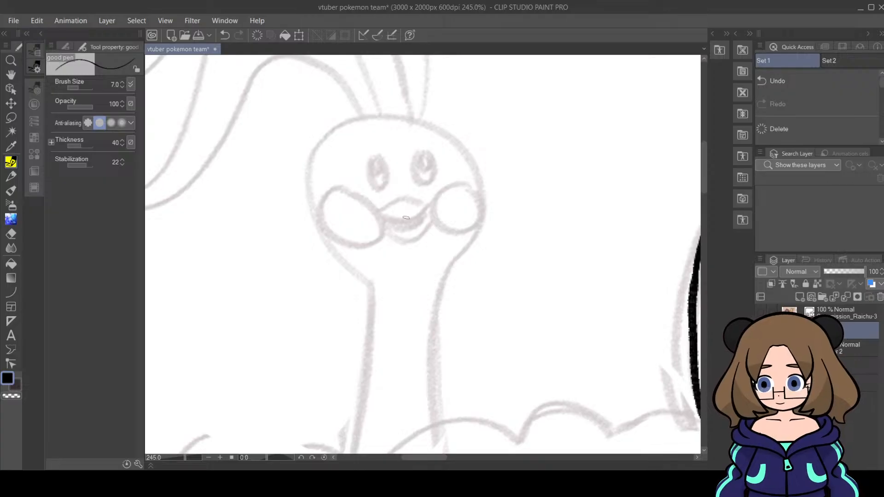
pyautogui.moveTo(403, 116)
pyautogui.mouseDown()
pyautogui.moveTo(326, 131)
pyautogui.moveTo(330, 240)
pyautogui.moveTo(439, 269)
pyautogui.moveTo(467, 160)
pyautogui.moveTo(403, 117)
pyautogui.moveTo(293, 179)
pyautogui.moveTo(431, 292)
pyautogui.moveTo(491, 146)
pyautogui.moveTo(417, 116)
pyautogui.moveTo(370, 112)
pyautogui.moveTo(330, 255)
pyautogui.moveTo(503, 202)
pyautogui.moveTo(398, 108)
pyautogui.moveTo(400, 118)
pyautogui.moveTo(293, 212)
pyautogui.moveTo(463, 261)
pyautogui.moveTo(402, 117)
pyautogui.moveTo(358, 116)
pyautogui.moveTo(363, 262)
pyautogui.moveTo(461, 150)
pyautogui.moveTo(406, 112)
pyautogui.moveTo(396, 113)
pyautogui.moveTo(356, 265)
pyautogui.moveTo(419, 116)
pyautogui.mouseUp()
pyautogui.click(31, 18)
pyautogui.click(52, 32)
pyautogui.click(37, 20)
pyautogui.click(52, 32)
pyautogui.click(37, 21)
pyautogui.click(52, 33)
pyautogui.click(37, 20)
pyautogui.click(52, 32)
pyautogui.click(36, 20)
pyautogui.click(52, 32)
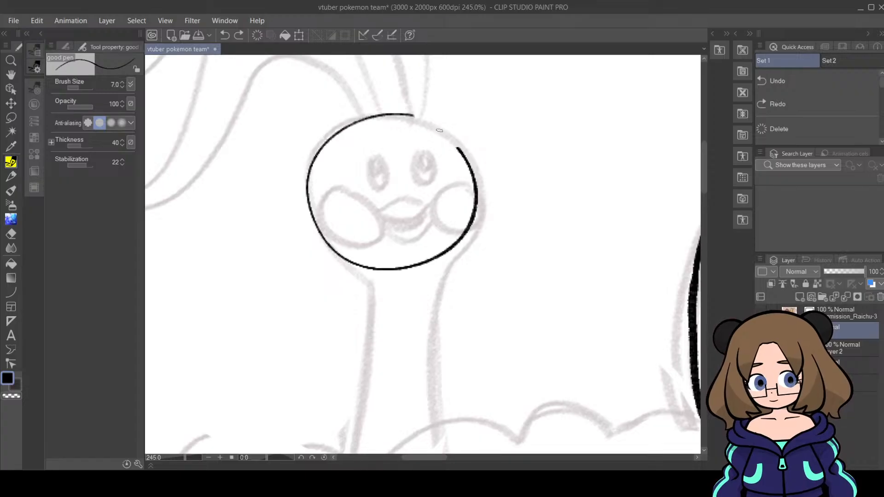
pyautogui.hotkey('ctrl', 'z')
# Step: Ink the long-necked creature's round head outline over the sketch and trim the stroke overlap at its crown with the hard eraser
pyautogui.moveTo(406, 112)
pyautogui.mouseDown()
pyautogui.moveTo(347, 124)
pyautogui.moveTo(310, 178)
pyautogui.moveTo(329, 262)
pyautogui.moveTo(408, 276)
pyautogui.moveTo(479, 212)
pyautogui.moveTo(435, 127)
pyautogui.moveTo(382, 114)
pyautogui.moveTo(300, 181)
pyautogui.moveTo(350, 267)
pyautogui.moveTo(474, 248)
pyautogui.moveTo(415, 116)
pyautogui.mouseUp()
pyautogui.click(38, 21)
pyautogui.click(50, 31)
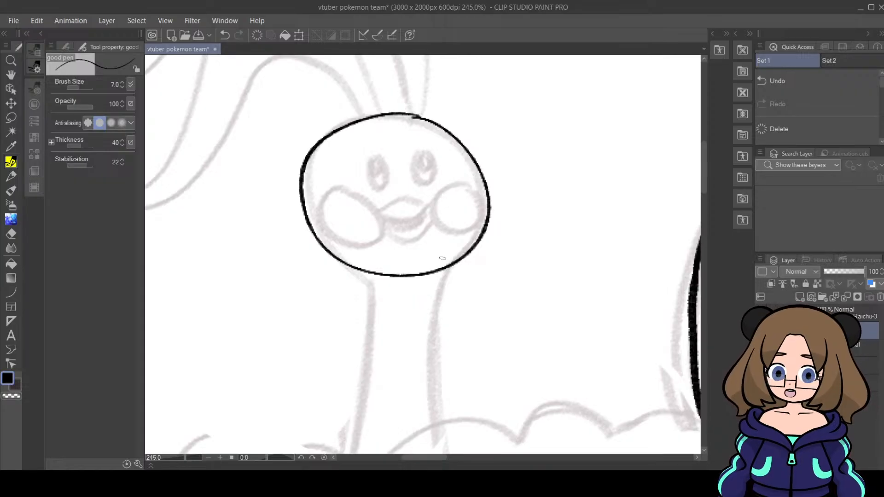
pyautogui.click(11, 234)
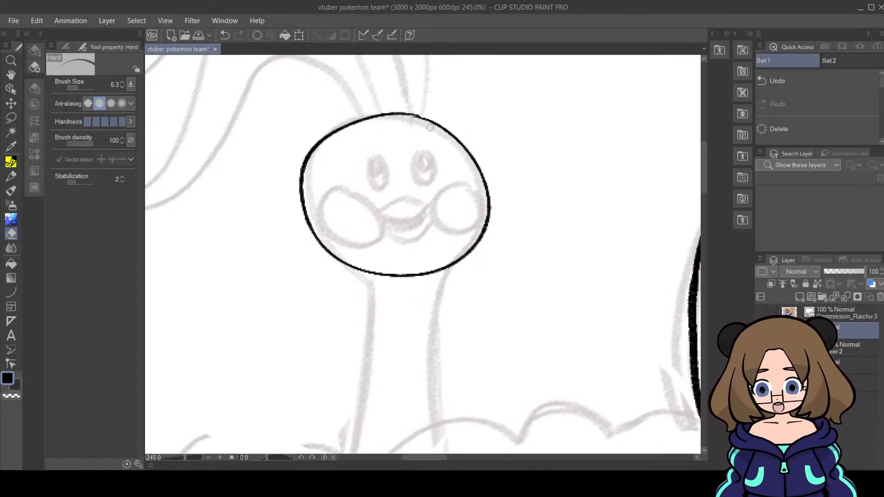
pyautogui.moveTo(414, 118); pyautogui.dragTo(421, 120)
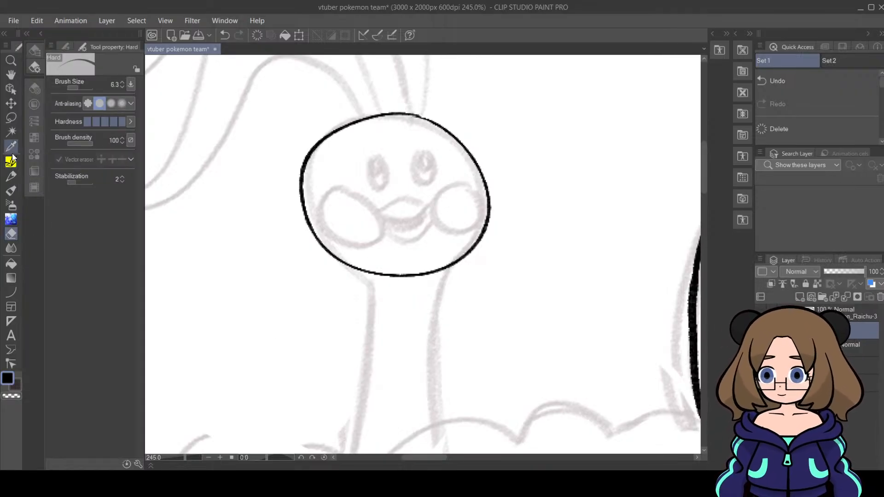
# Step: Ink both sides of the neck with the good pen and erase the head outline between them so head and neck join
pyautogui.press('p')
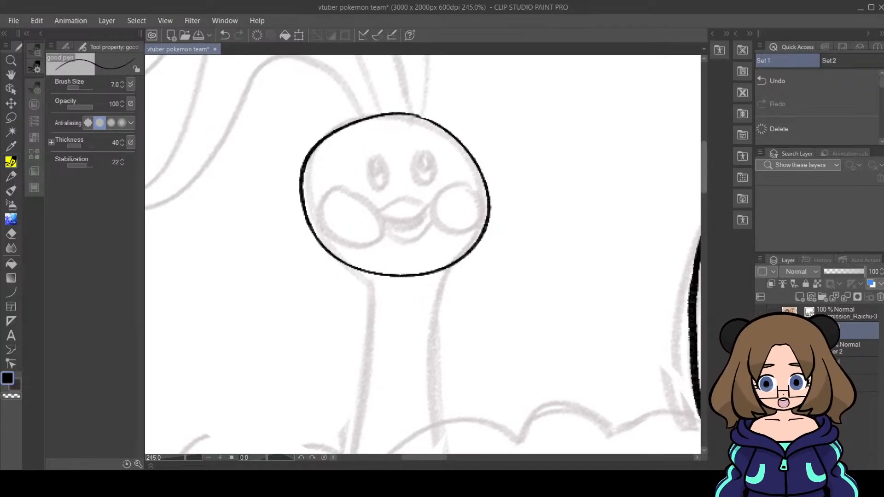
pyautogui.scroll(-3, 394, 242)
pyautogui.moveTo(353, 130)
pyautogui.mouseDown()
pyautogui.moveTo(369, 180)
pyautogui.moveTo(344, 317)
pyautogui.mouseUp()
pyautogui.moveTo(458, 121)
pyautogui.mouseDown()
pyautogui.moveTo(435, 189)
pyautogui.moveTo(442, 280)
pyautogui.mouseUp()
pyautogui.moveTo(707, 210); pyautogui.dragTo(705, 189)
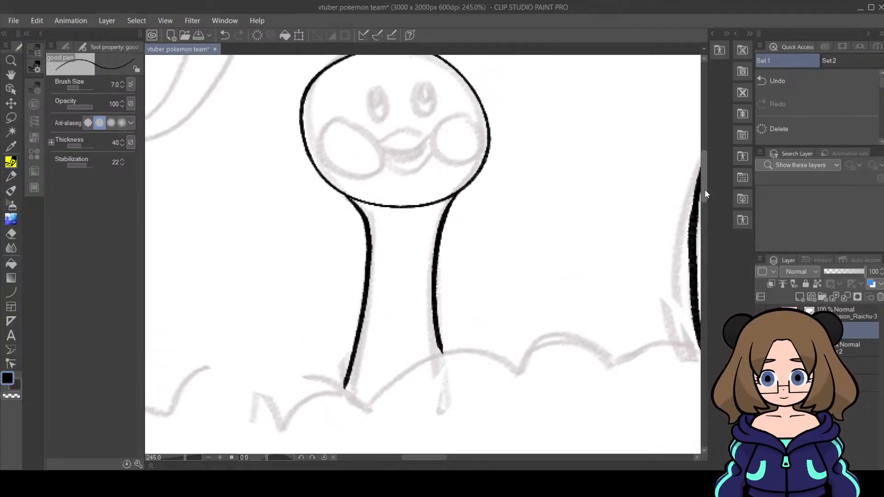
pyautogui.click(11, 234)
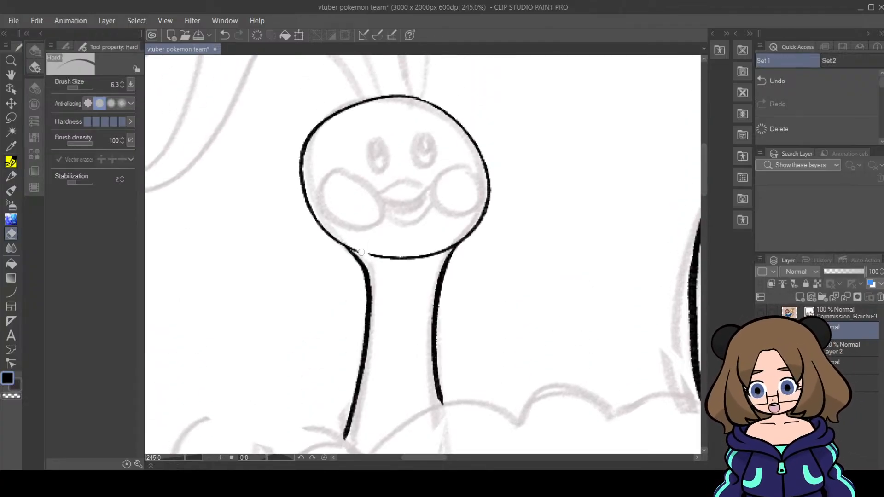
pyautogui.moveTo(382, 256)
pyautogui.mouseDown()
pyautogui.moveTo(347, 247)
pyautogui.moveTo(395, 253)
pyautogui.moveTo(402, 239)
pyautogui.moveTo(407, 272)
pyautogui.moveTo(457, 235)
pyautogui.mouseUp()
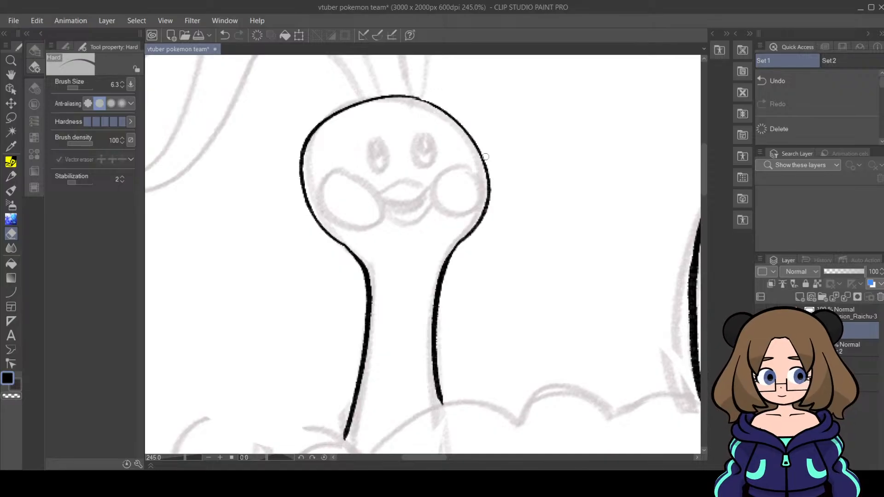
# Step: Ink the two round cheeks on the long-necked creature's face with the good pen at size 7.0
pyautogui.click(11, 162)
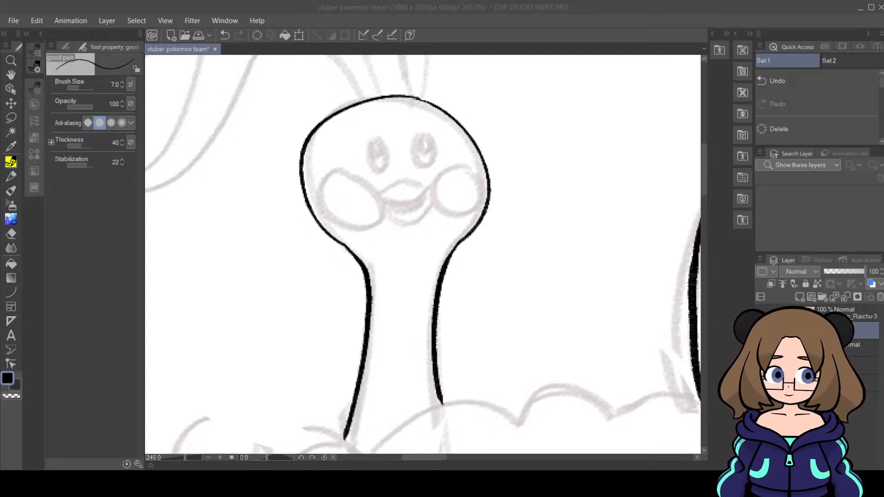
pyautogui.click(748, 64)
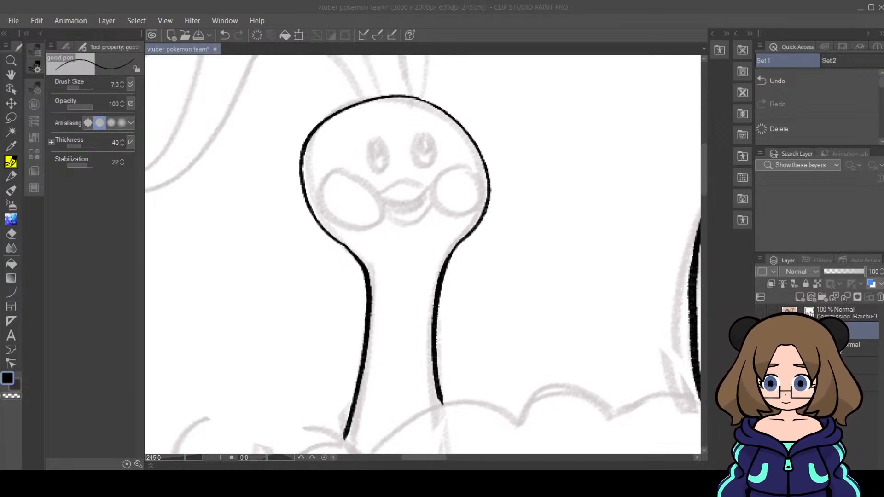
pyautogui.moveTo(431, 190)
pyautogui.mouseDown()
pyautogui.moveTo(476, 177)
pyautogui.moveTo(473, 199)
pyautogui.moveTo(450, 208)
pyautogui.moveTo(434, 197)
pyautogui.moveTo(438, 179)
pyautogui.mouseUp()
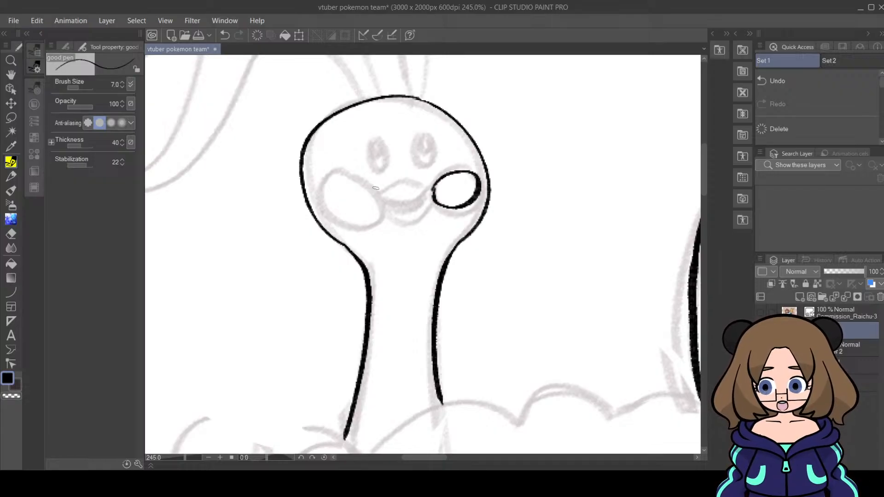
pyautogui.moveTo(376, 189)
pyautogui.mouseDown()
pyautogui.moveTo(332, 182)
pyautogui.moveTo(324, 208)
pyautogui.moveTo(351, 217)
pyautogui.moveTo(375, 197)
pyautogui.moveTo(366, 178)
pyautogui.mouseUp()
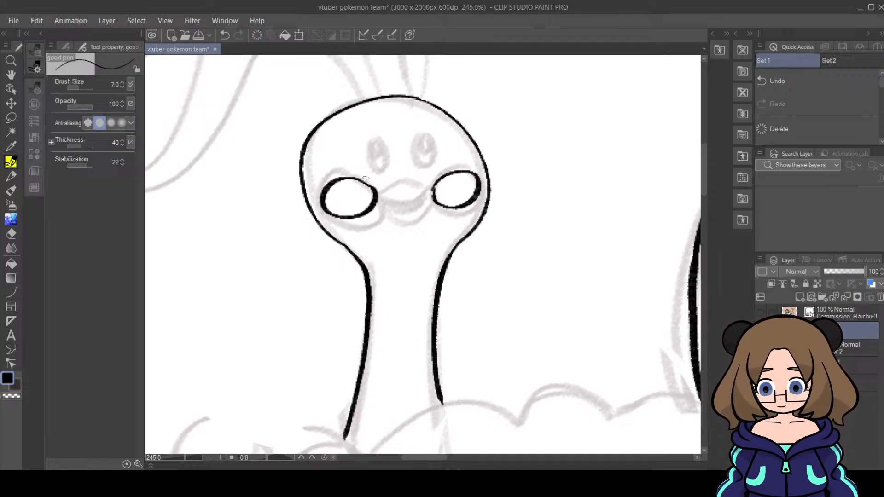
# Step: Ink the beak's outline between the cheeks, with an arched upper edge and a pointed lower edge
pyautogui.moveTo(433, 186); pyautogui.dragTo(436, 200)
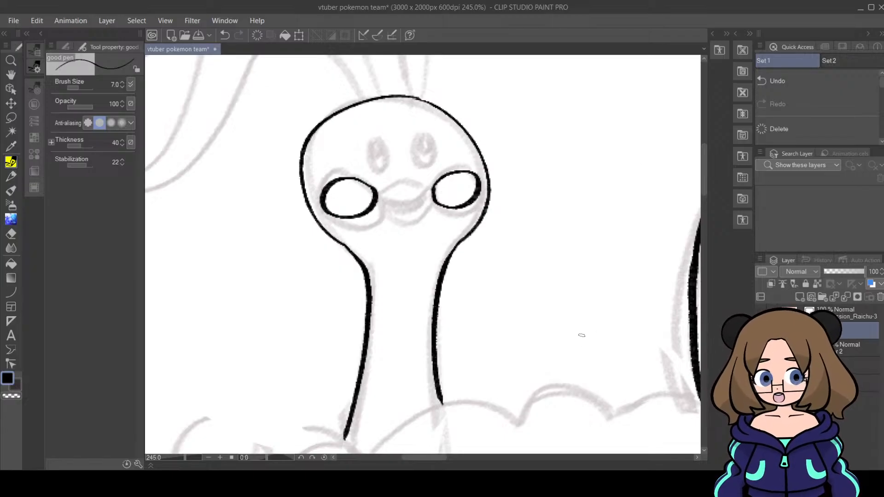
pyautogui.moveTo(377, 192)
pyautogui.mouseDown()
pyautogui.moveTo(415, 180)
pyautogui.moveTo(432, 189)
pyautogui.mouseUp()
pyautogui.hotkey('ctrl', 'z')
pyautogui.moveTo(379, 196)
pyautogui.mouseDown()
pyautogui.moveTo(422, 181)
pyautogui.moveTo(432, 189)
pyautogui.mouseUp()
pyautogui.moveTo(378, 201)
pyautogui.mouseDown()
pyautogui.moveTo(393, 220)
pyautogui.moveTo(423, 223)
pyautogui.moveTo(436, 200)
pyautogui.mouseUp()
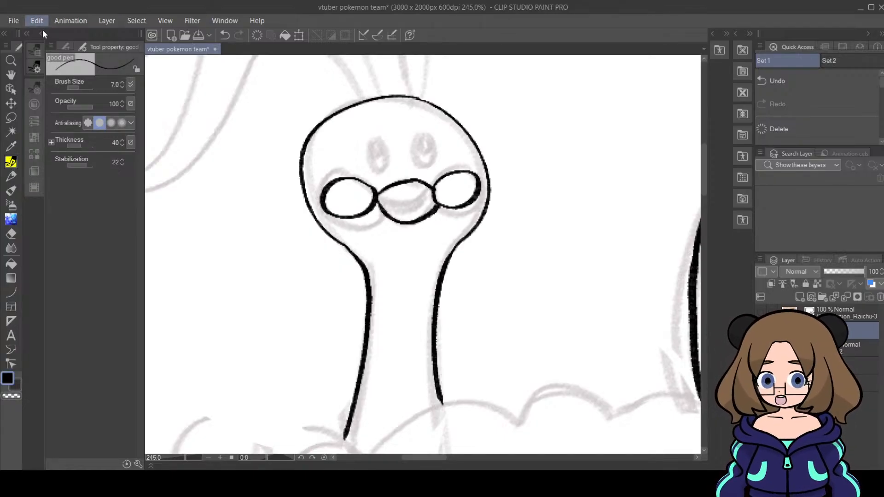
pyautogui.hotkey('ctrl', 'z')
pyautogui.moveTo(378, 197)
pyautogui.mouseDown()
pyautogui.moveTo(412, 221)
pyautogui.moveTo(433, 188)
pyautogui.mouseUp()
# Step: Ink the two curved mouth lines inside the beak, one under the upper bill and one above the lower bill
pyautogui.moveTo(379, 195); pyautogui.dragTo(431, 184)
pyautogui.moveTo(377, 196)
pyautogui.mouseDown()
pyautogui.moveTo(406, 211)
pyautogui.moveTo(433, 186)
pyautogui.mouseUp()
pyautogui.hotkey('ctrl', 'z')
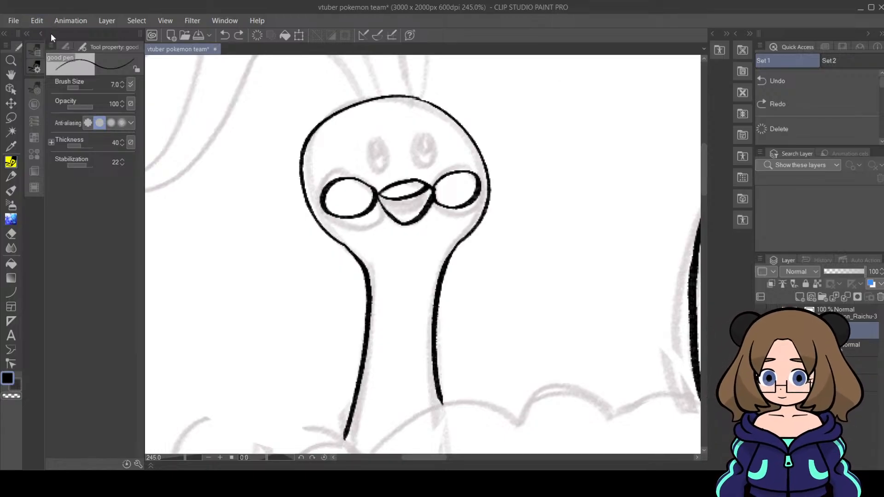
pyautogui.hotkey('ctrl', 'z')
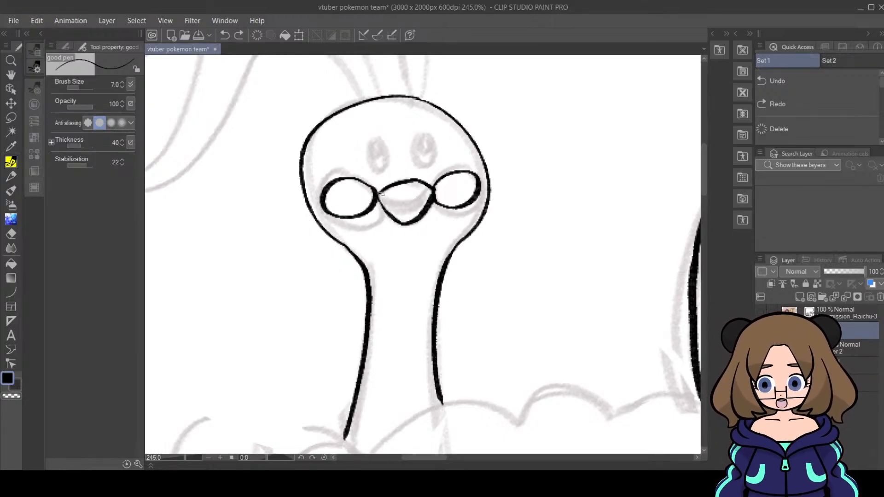
pyautogui.moveTo(378, 195)
pyautogui.mouseDown()
pyautogui.moveTo(410, 202)
pyautogui.moveTo(432, 189)
pyautogui.mouseUp()
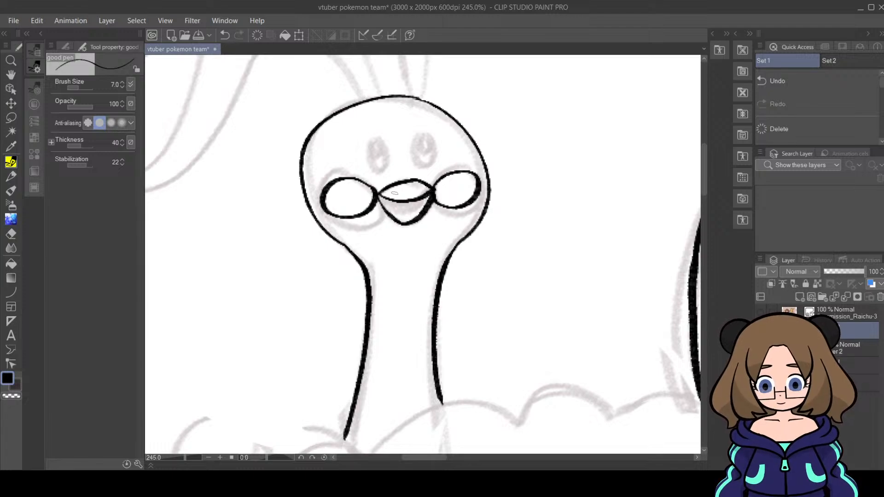
pyautogui.moveTo(378, 196)
pyautogui.mouseDown()
pyautogui.moveTo(413, 211)
pyautogui.moveTo(440, 187)
pyautogui.mouseUp()
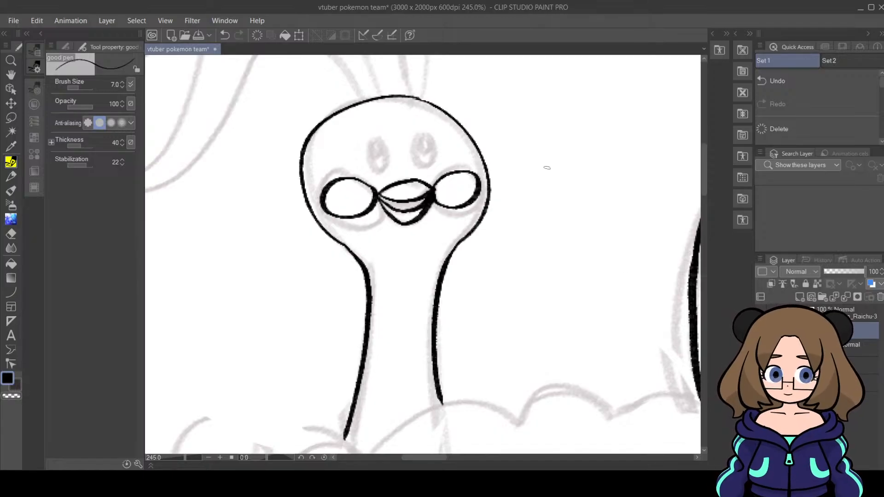
# Step: Clean up the beak's corner beside the right-hand cheek with eraser and pen, and ink both oval eyes with their highlights
pyautogui.click(11, 234)
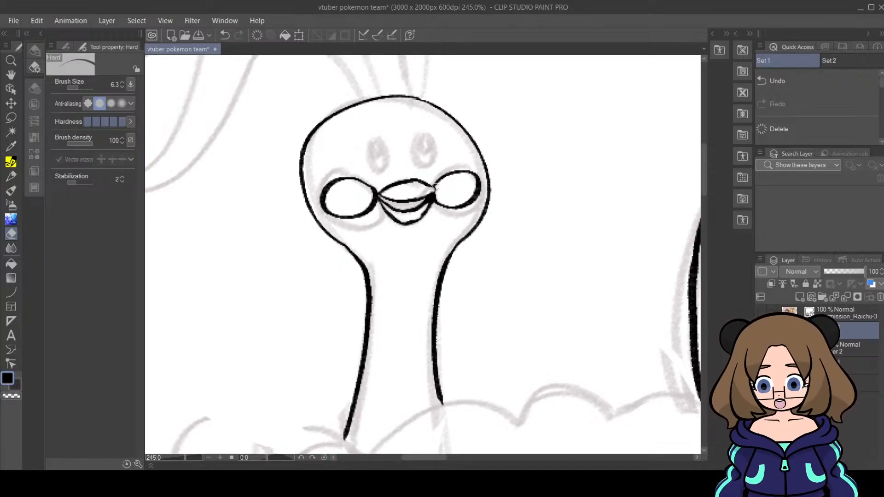
pyautogui.press('p')
pyautogui.moveTo(421, 183); pyautogui.dragTo(433, 194)
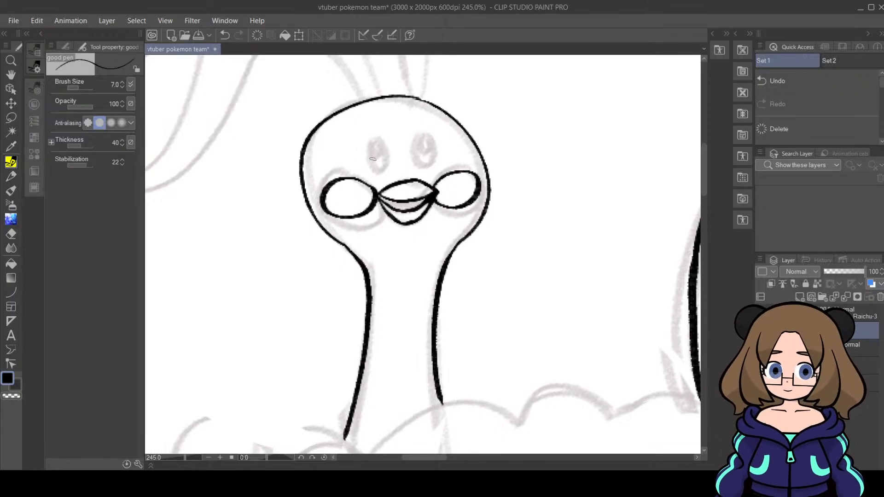
pyautogui.moveTo(370, 146)
pyautogui.mouseDown()
pyautogui.moveTo(375, 172)
pyautogui.moveTo(385, 167)
pyautogui.moveTo(374, 141)
pyautogui.moveTo(411, 154)
pyautogui.moveTo(416, 168)
pyautogui.moveTo(426, 167)
pyautogui.moveTo(420, 140)
pyautogui.moveTo(376, 154)
pyautogui.moveTo(375, 143)
pyautogui.moveTo(418, 143)
pyautogui.mouseUp()
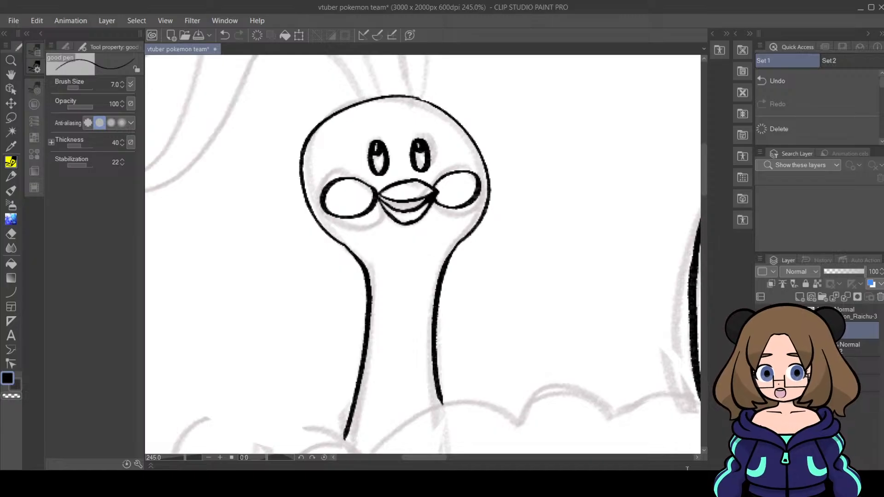
# Step: Examine the inked face and the uninked crest feathers sketched above the head
pyautogui.moveTo(181, 459); pyautogui.dragTo(184, 459)
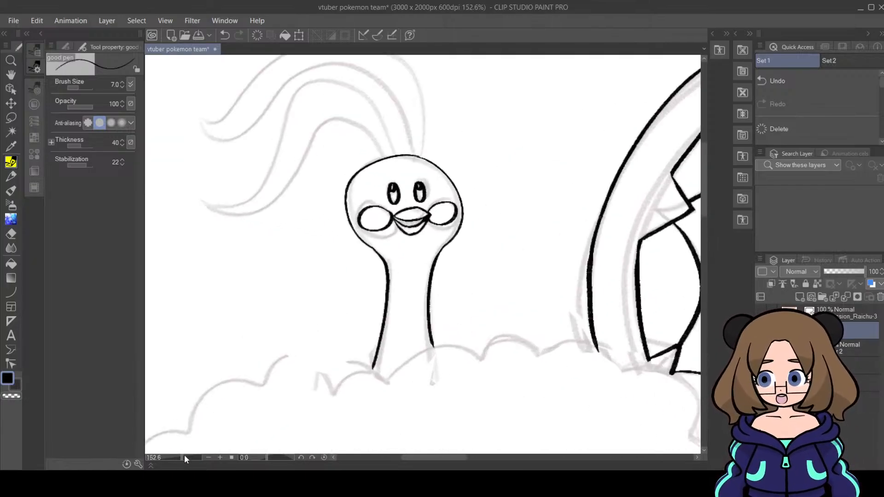
pyautogui.moveTo(705, 180)
pyautogui.mouseDown()
pyautogui.moveTo(706, 162)
pyautogui.moveTo(706, 175)
pyautogui.mouseUp()
pyautogui.moveTo(457, 457)
pyautogui.mouseDown()
pyautogui.moveTo(464, 458)
pyautogui.moveTo(449, 458)
pyautogui.mouseUp()
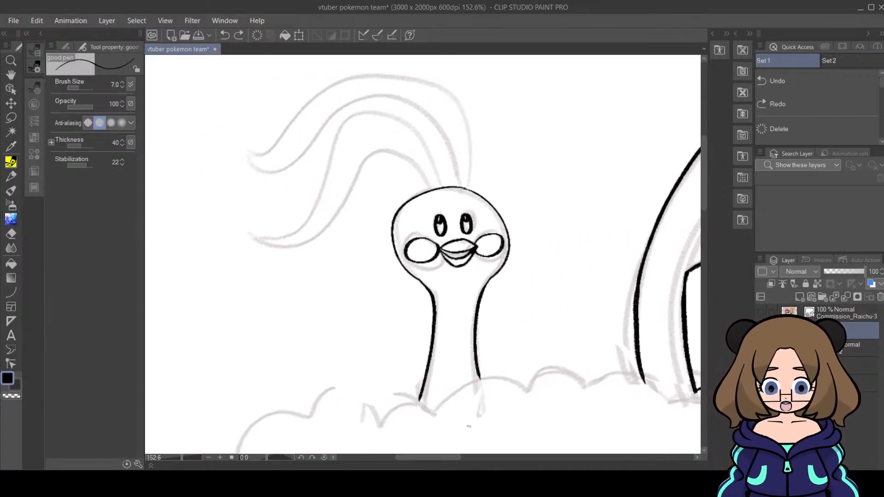
pyautogui.moveTo(703, 201); pyautogui.dragTo(704, 191)
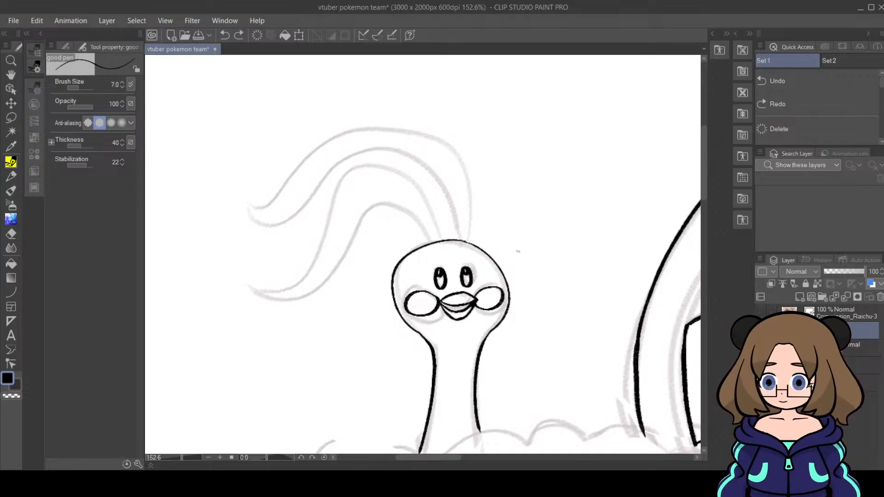
pyautogui.scroll(3, 518, 251)
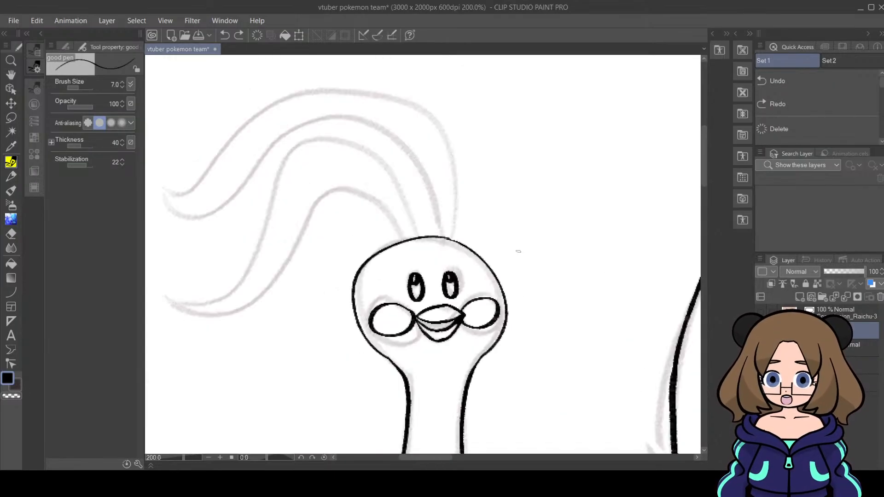
pyautogui.moveTo(408, 459); pyautogui.dragTo(400, 459)
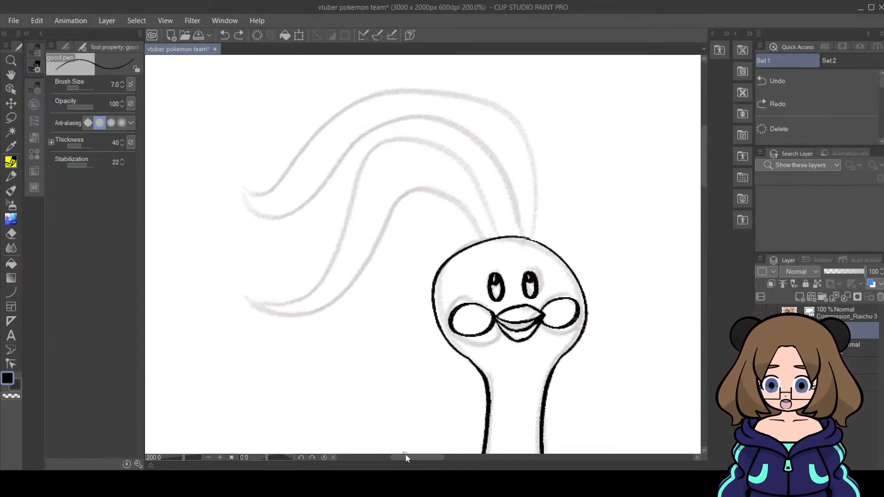
pyautogui.scroll(-1, 406, 457)
pyautogui.scroll(1, 422, 256)
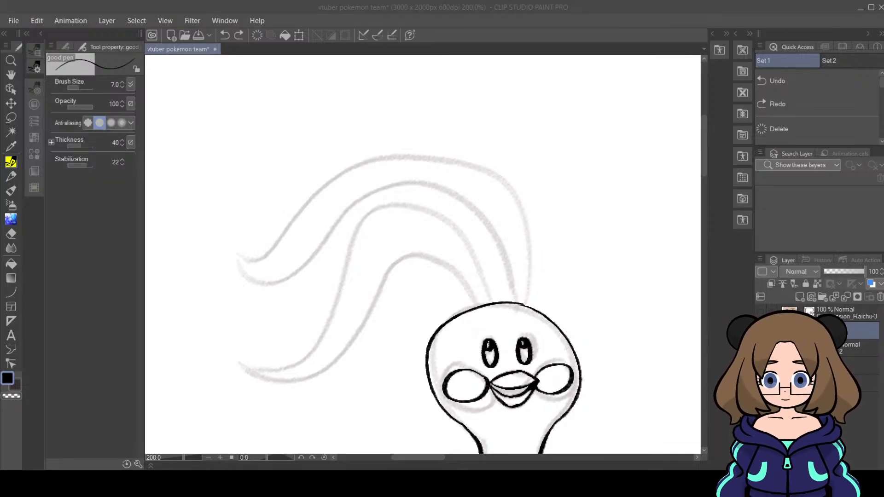
pyautogui.click(374, 64)
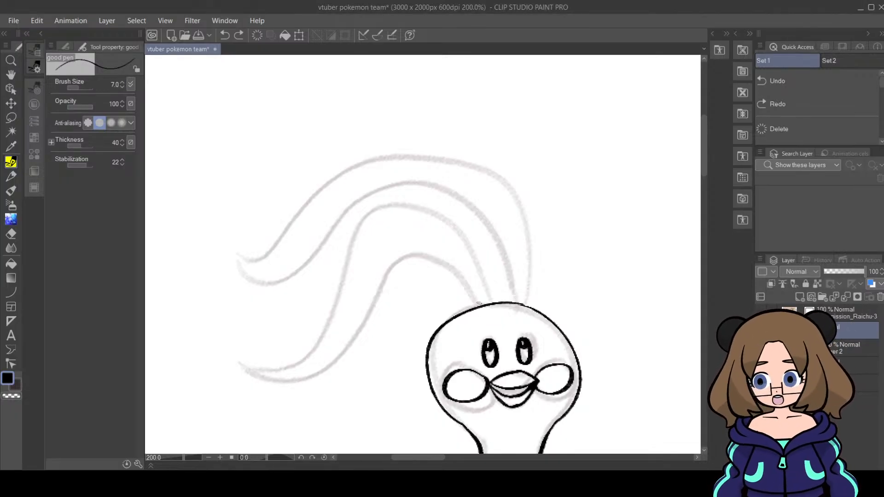
pyautogui.moveTo(477, 305)
pyautogui.mouseDown()
pyautogui.moveTo(457, 257)
pyautogui.moveTo(410, 232)
pyautogui.moveTo(384, 260)
pyautogui.moveTo(368, 319)
pyautogui.moveTo(307, 383)
pyautogui.moveTo(234, 365)
pyautogui.moveTo(297, 353)
pyautogui.mouseUp()
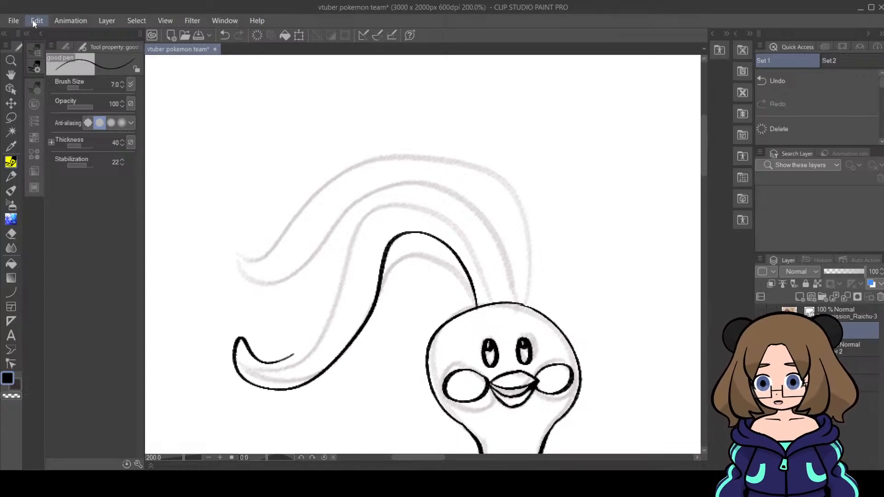
pyautogui.click(36, 20)
pyautogui.click(48, 35)
pyautogui.moveTo(478, 305)
pyautogui.mouseDown()
pyautogui.moveTo(428, 241)
pyautogui.moveTo(319, 363)
pyautogui.moveTo(251, 337)
pyautogui.mouseUp()
pyautogui.click(36, 21)
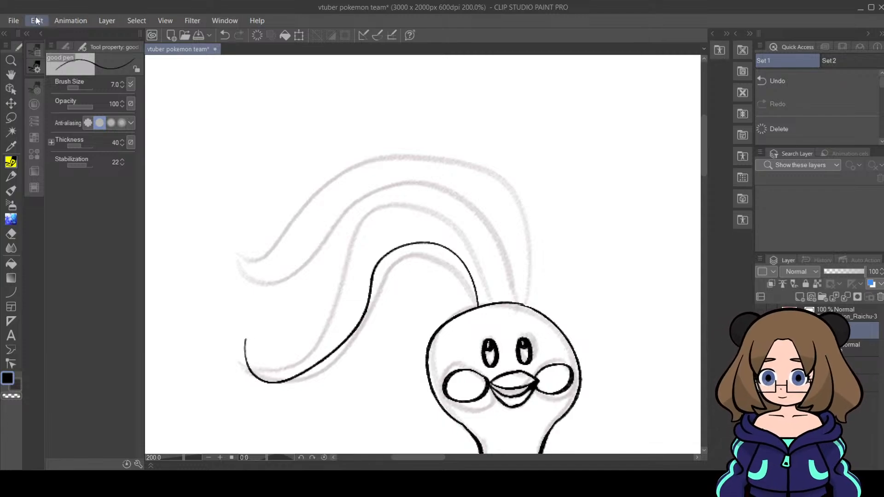
pyautogui.click(59, 36)
# Step: Ink both edges of the lower crest feather from the head to its curled end, and trim the tip with the hard eraser
pyautogui.moveTo(477, 305)
pyautogui.mouseDown()
pyautogui.moveTo(444, 261)
pyautogui.moveTo(393, 262)
pyautogui.moveTo(356, 330)
pyautogui.moveTo(290, 378)
pyautogui.moveTo(252, 330)
pyautogui.mouseUp()
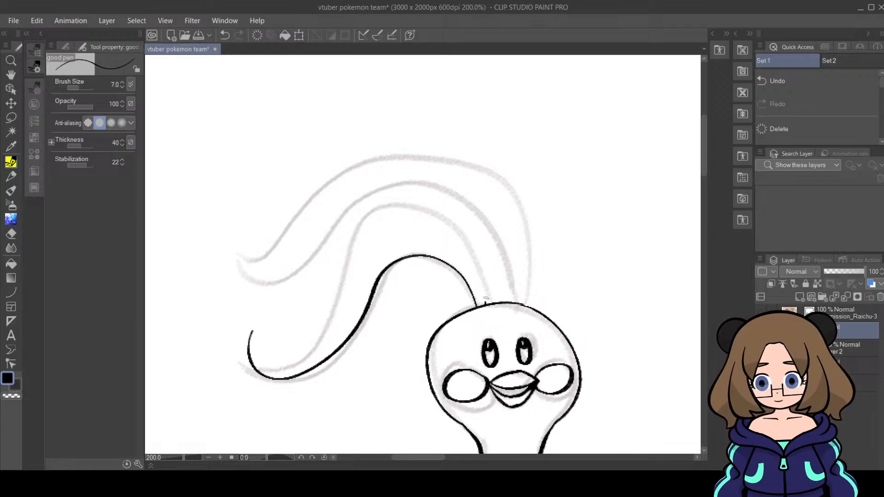
pyautogui.moveTo(486, 300)
pyautogui.mouseDown()
pyautogui.moveTo(456, 242)
pyautogui.moveTo(406, 234)
pyautogui.moveTo(354, 278)
pyautogui.moveTo(331, 325)
pyautogui.moveTo(271, 353)
pyautogui.moveTo(261, 323)
pyautogui.moveTo(268, 317)
pyautogui.moveTo(250, 339)
pyautogui.mouseUp()
pyautogui.click(11, 234)
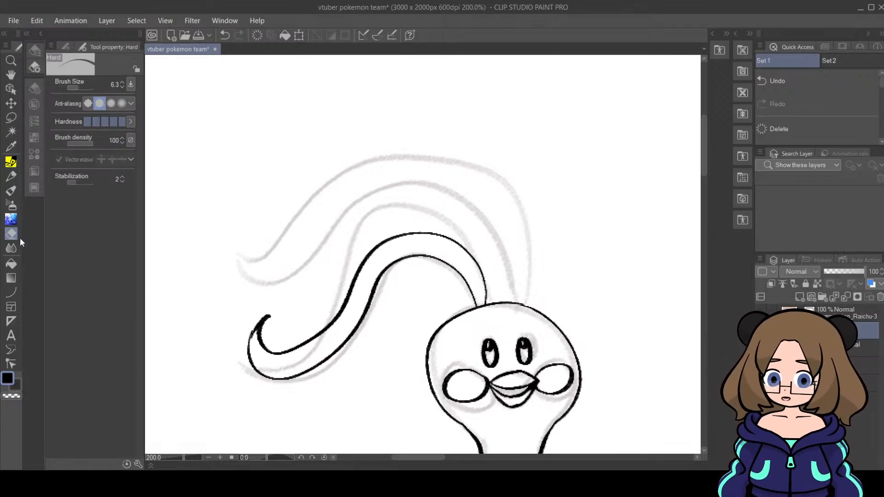
pyautogui.moveTo(256, 319); pyautogui.dragTo(249, 335)
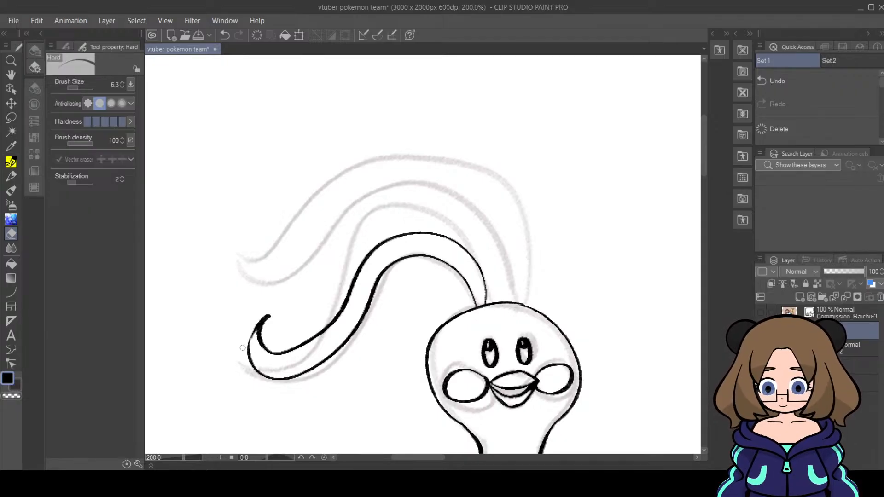
pyautogui.press('p')
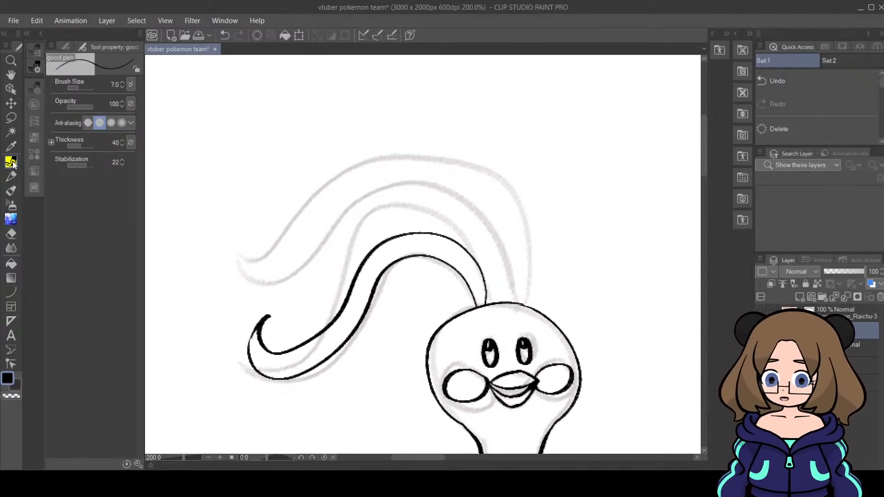
# Step: Ink the middle head plume over the sketch with the good pen and sharpen its curled tip with the Hard eraser
pyautogui.moveTo(502, 303)
pyautogui.mouseDown()
pyautogui.moveTo(449, 200)
pyautogui.moveTo(367, 246)
pyautogui.moveTo(323, 176)
pyautogui.moveTo(364, 206)
pyautogui.moveTo(468, 173)
pyautogui.moveTo(513, 294)
pyautogui.moveTo(505, 305)
pyautogui.moveTo(430, 201)
pyautogui.moveTo(311, 282)
pyautogui.moveTo(255, 232)
pyautogui.mouseUp()
pyautogui.hotkey('ctrl', 'z')
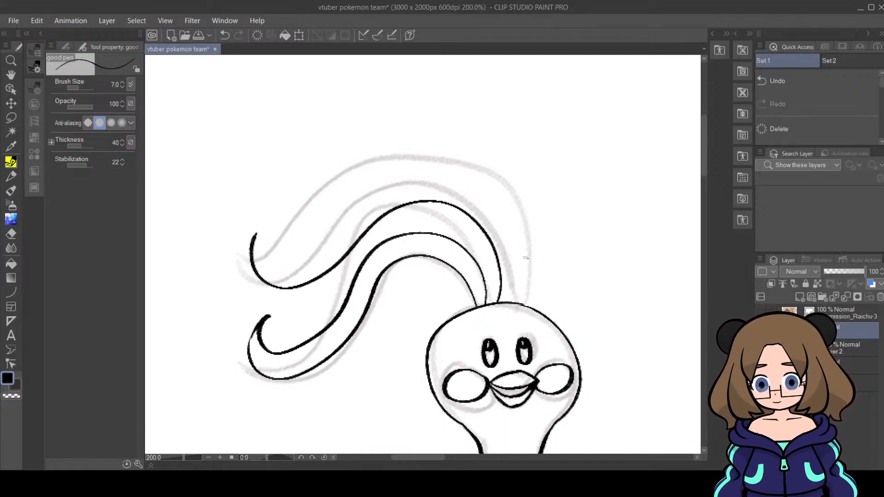
pyautogui.moveTo(507, 303)
pyautogui.mouseDown()
pyautogui.moveTo(511, 280)
pyautogui.moveTo(472, 192)
pyautogui.moveTo(364, 212)
pyautogui.moveTo(271, 266)
pyautogui.moveTo(291, 199)
pyautogui.mouseUp()
pyautogui.moveTo(261, 223); pyautogui.dragTo(253, 241)
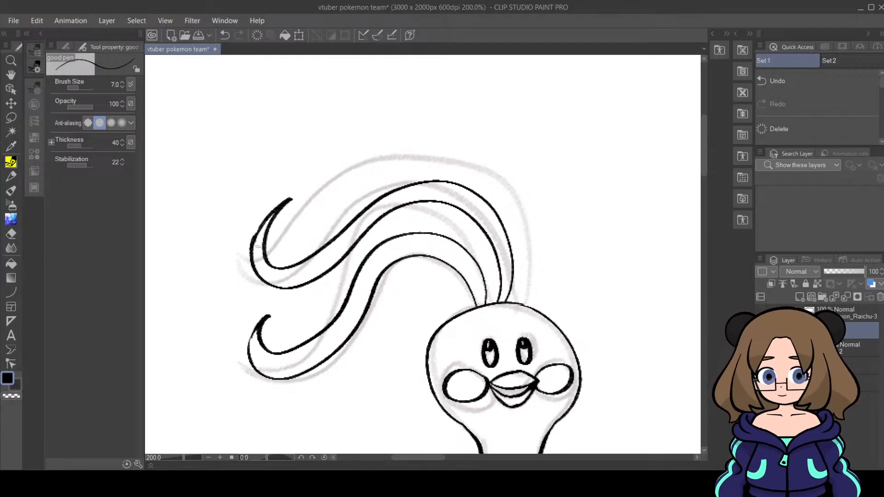
pyautogui.click(11, 233)
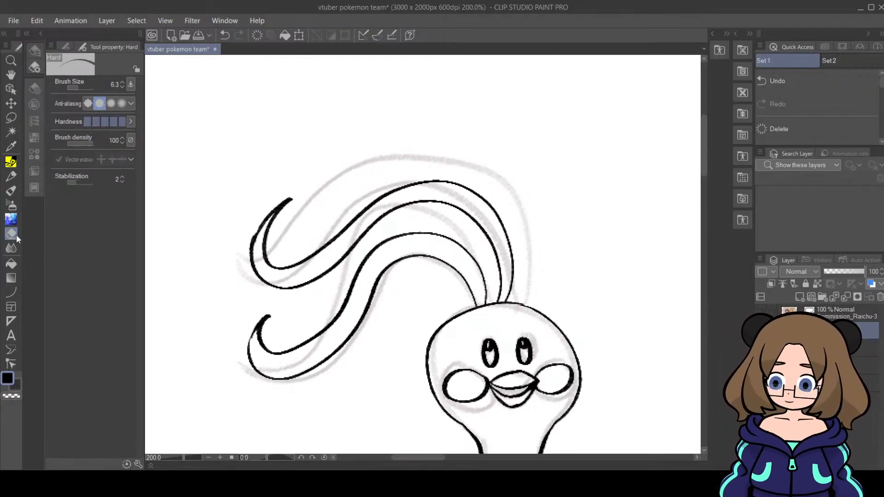
pyautogui.moveTo(291, 204)
pyautogui.mouseDown()
pyautogui.moveTo(274, 205)
pyautogui.moveTo(247, 245)
pyautogui.mouseUp()
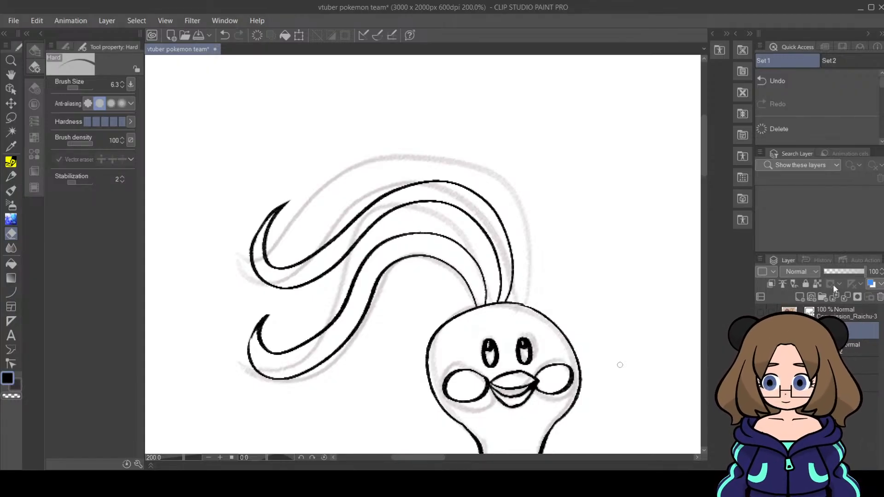
# Step: Ink the scalloped outline of the bird's fluffy body down its left edge, across the top and down the right edge
pyautogui.moveTo(705, 158); pyautogui.dragTo(697, 231)
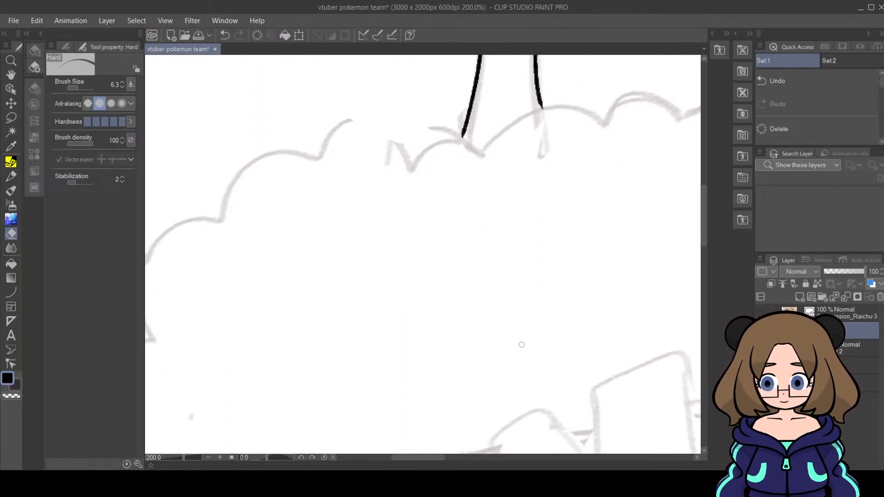
pyautogui.moveTo(177, 459); pyautogui.dragTo(176, 460)
pyautogui.press('p')
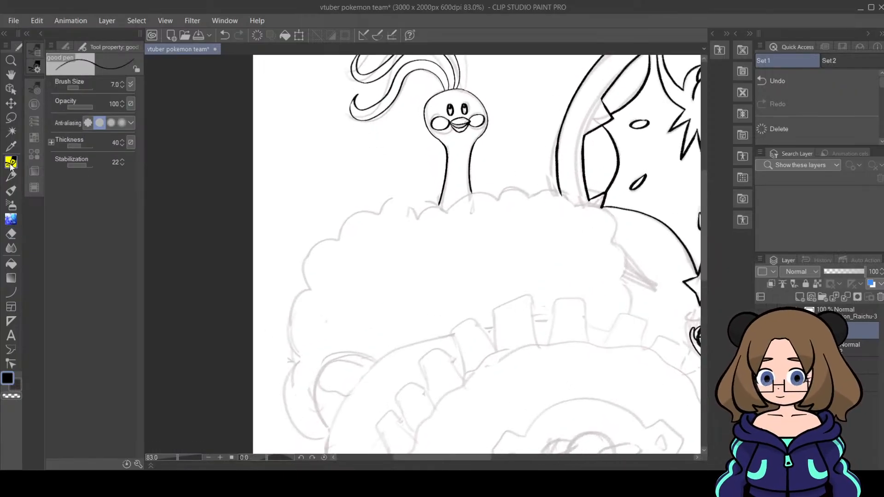
pyautogui.moveTo(447, 213)
pyautogui.mouseDown()
pyautogui.moveTo(467, 194)
pyautogui.moveTo(498, 203)
pyautogui.moveTo(438, 194)
pyautogui.moveTo(353, 213)
pyautogui.moveTo(339, 242)
pyautogui.moveTo(302, 267)
pyautogui.moveTo(317, 296)
pyautogui.moveTo(291, 310)
pyautogui.moveTo(316, 342)
pyautogui.mouseUp()
pyautogui.hotkey('ctrl', 'z')
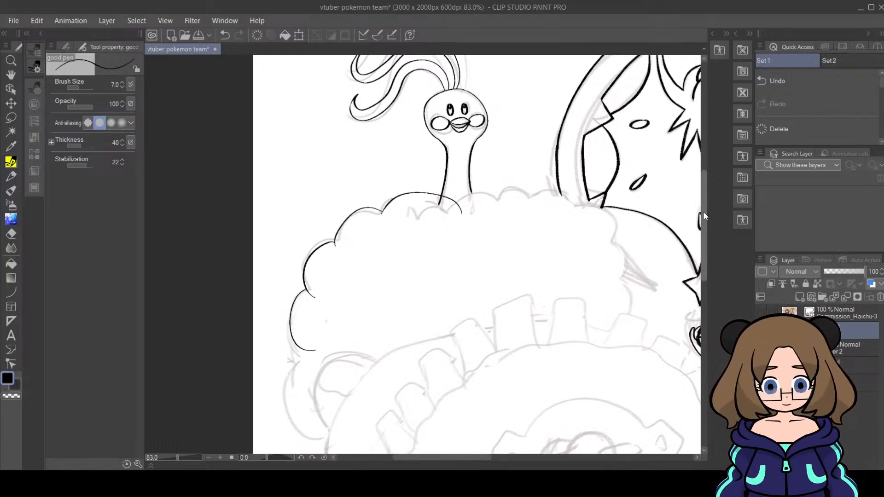
pyautogui.moveTo(703, 211)
pyautogui.mouseDown()
pyautogui.moveTo(703, 239)
pyautogui.moveTo(709, 221)
pyautogui.mouseUp()
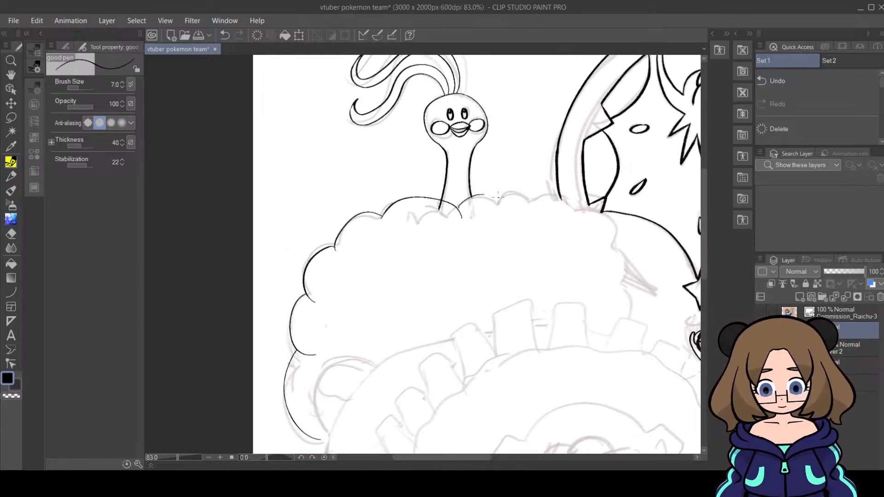
pyautogui.moveTo(470, 199)
pyautogui.mouseDown()
pyautogui.moveTo(509, 205)
pyautogui.moveTo(524, 190)
pyautogui.moveTo(557, 212)
pyautogui.moveTo(604, 212)
pyautogui.moveTo(597, 263)
pyautogui.moveTo(632, 315)
pyautogui.mouseUp()
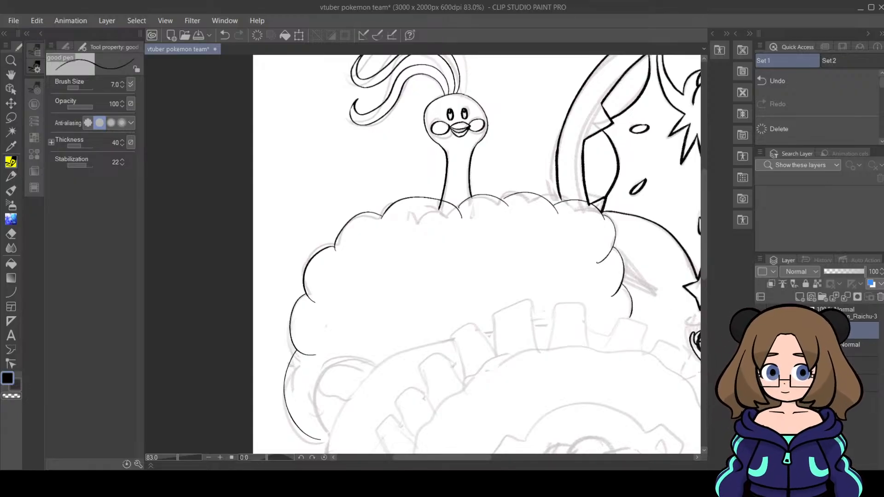
# Step: Erase the left neck line's overlap inside the fluffy body and close the gap between the two puffs below the neck
pyautogui.click(15, 237)
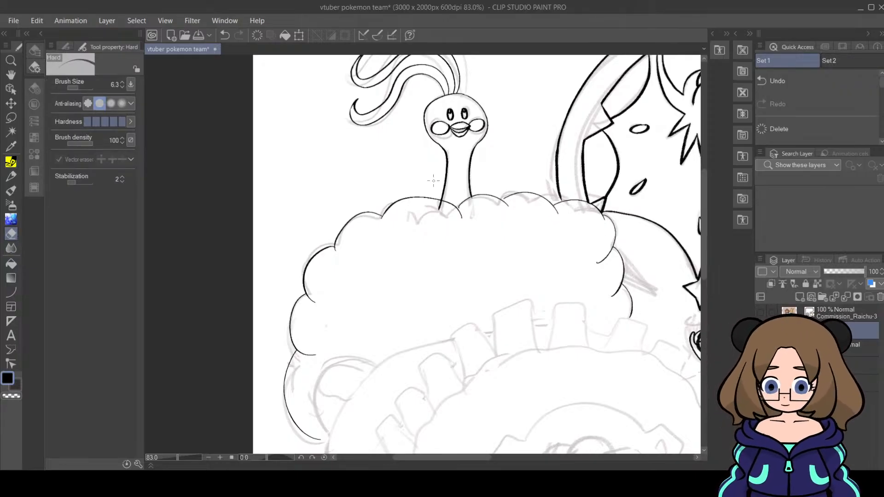
pyautogui.click(13, 164)
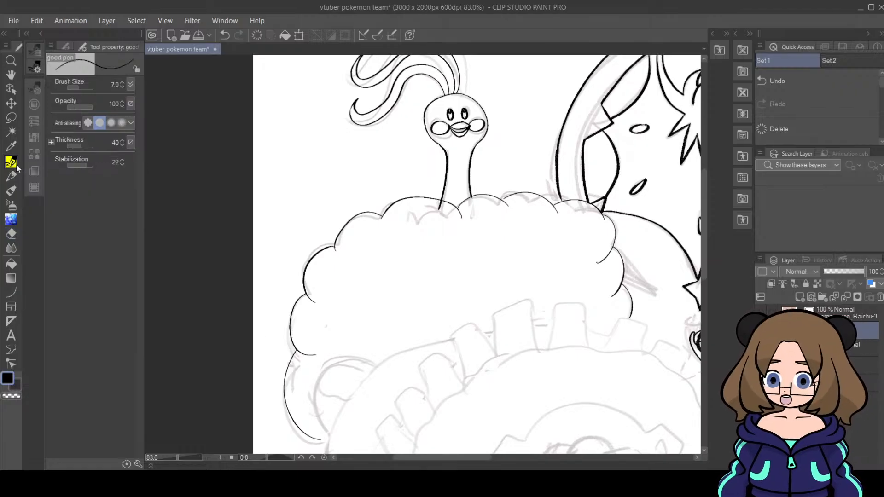
pyautogui.click(181, 458)
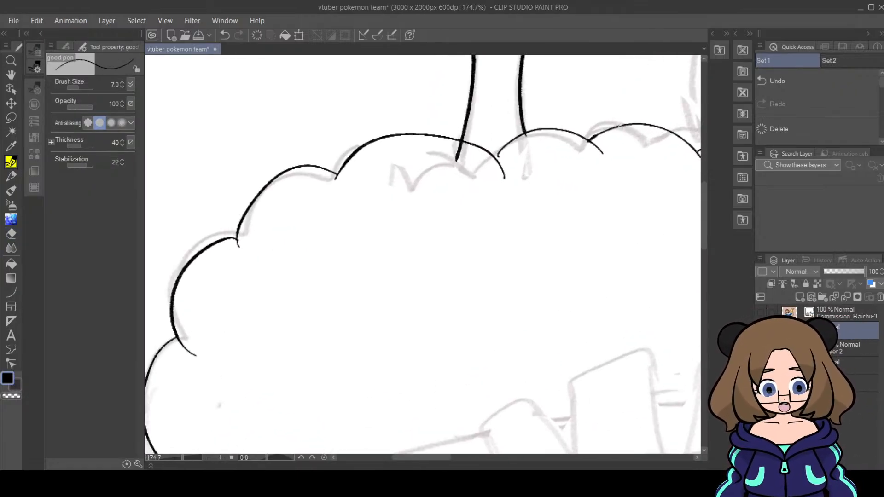
pyautogui.click(11, 233)
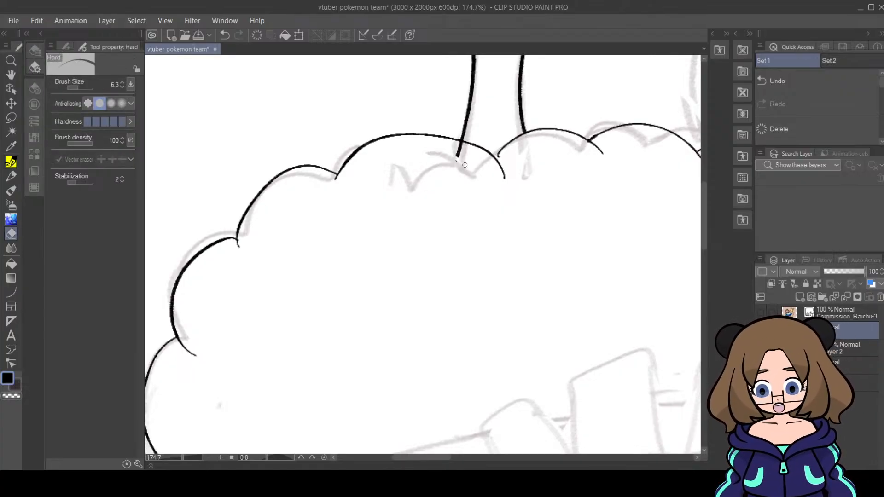
pyautogui.moveTo(457, 158); pyautogui.dragTo(499, 157)
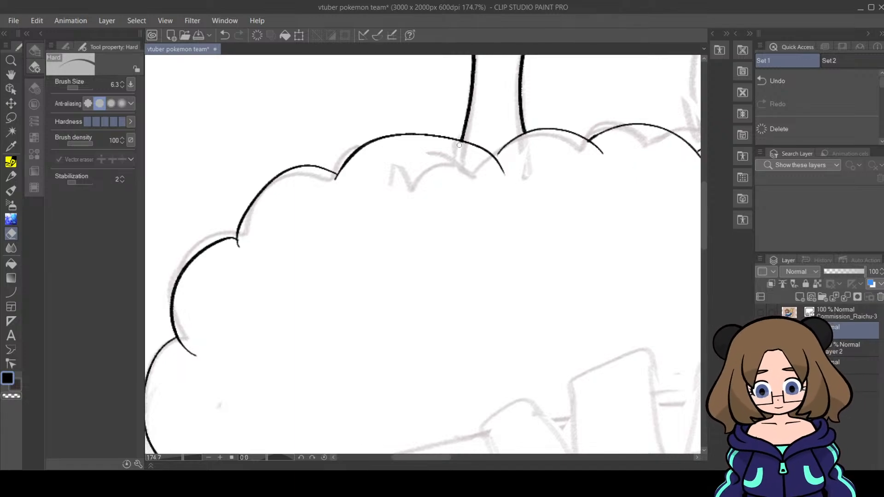
pyautogui.press('p')
pyautogui.hotkey('ctrl', 'z')
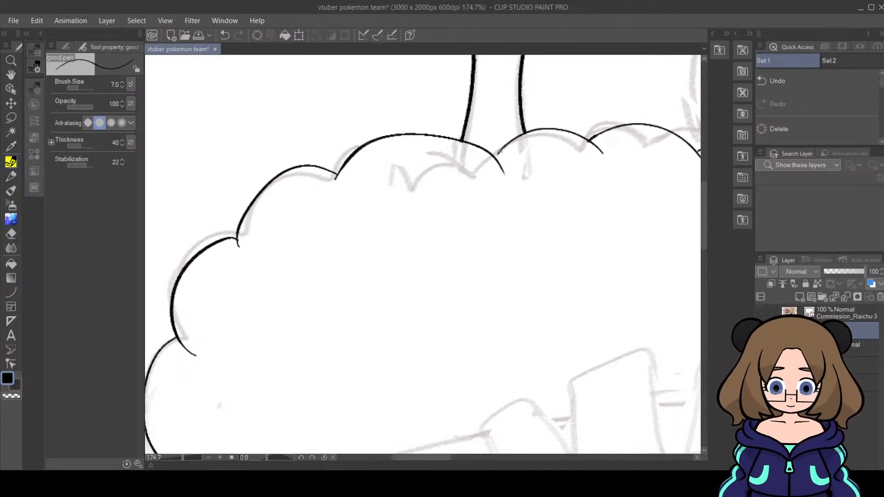
pyautogui.moveTo(503, 150); pyautogui.dragTo(496, 159)
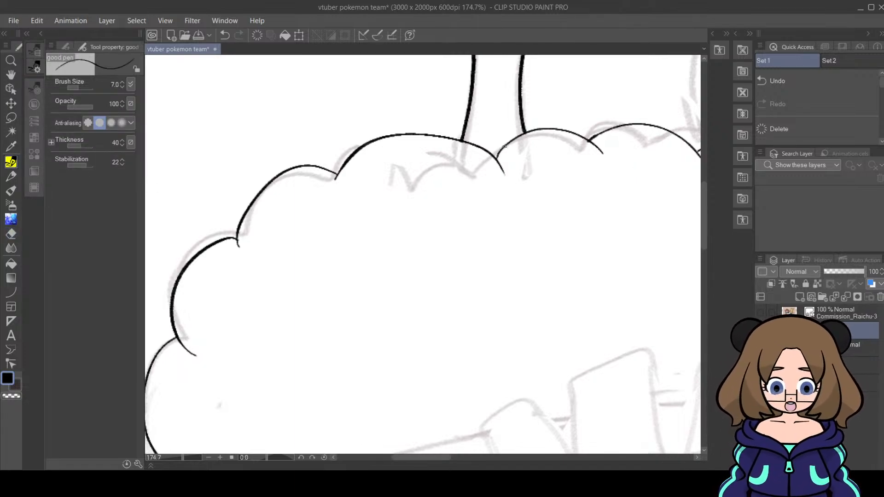
pyautogui.click(11, 234)
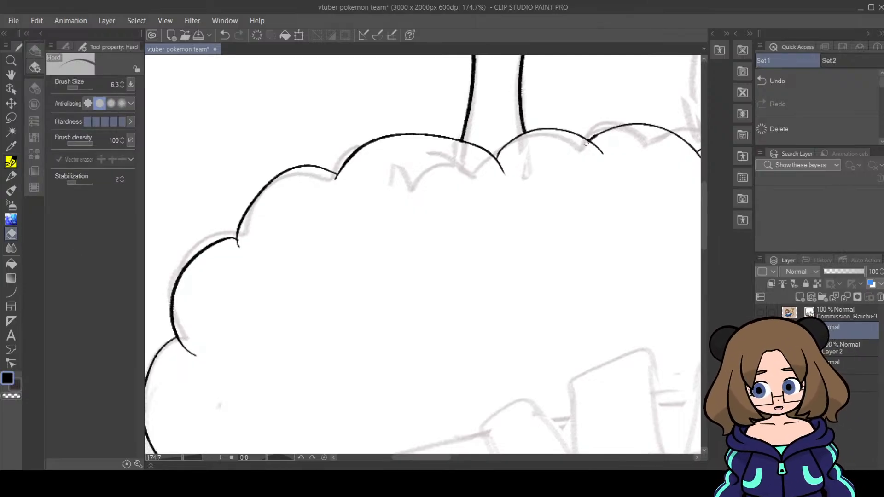
pyautogui.moveTo(449, 458); pyautogui.dragTo(485, 461)
pyautogui.click(454, 272)
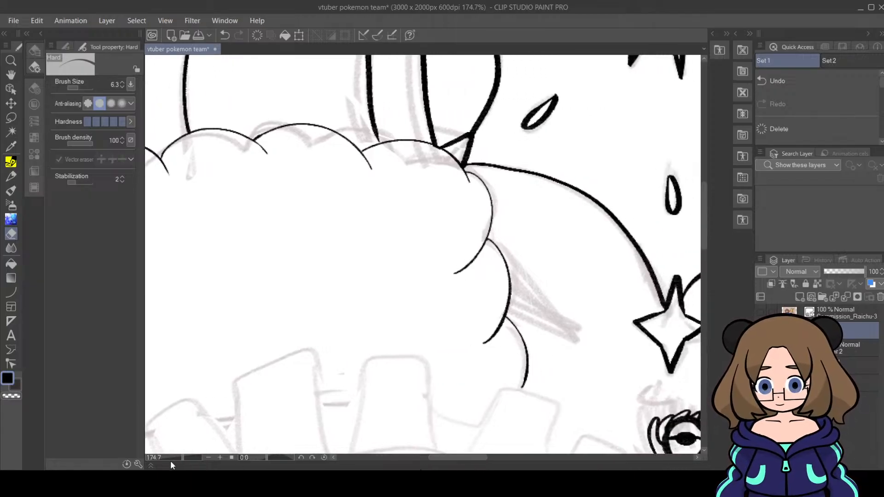
# Step: Erase the two lowest puffs on the right edge of the fluffy body outline and shorten the puff above them
pyautogui.moveTo(181, 454); pyautogui.dragTo(172, 460)
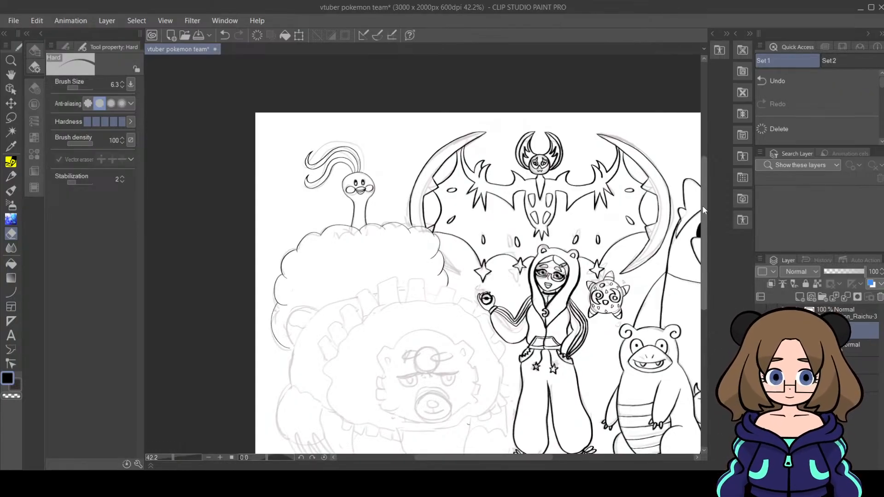
pyautogui.moveTo(703, 205); pyautogui.dragTo(703, 236)
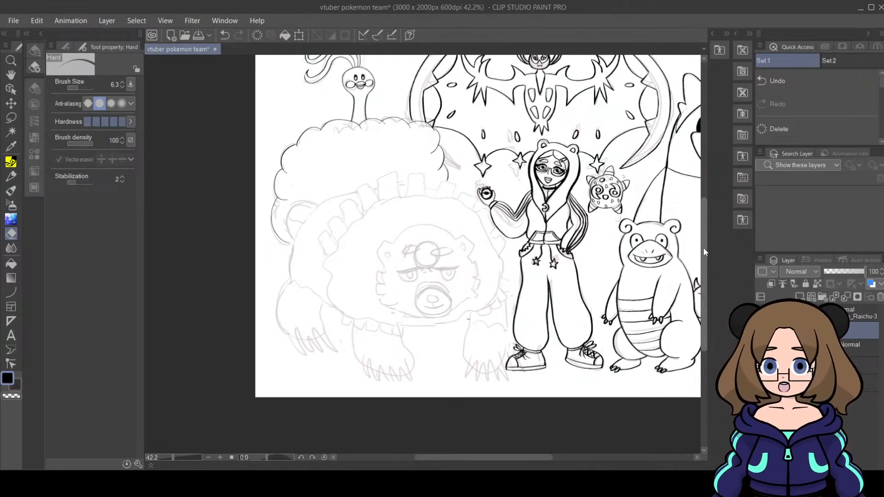
pyautogui.moveTo(703, 251); pyautogui.dragTo(708, 236)
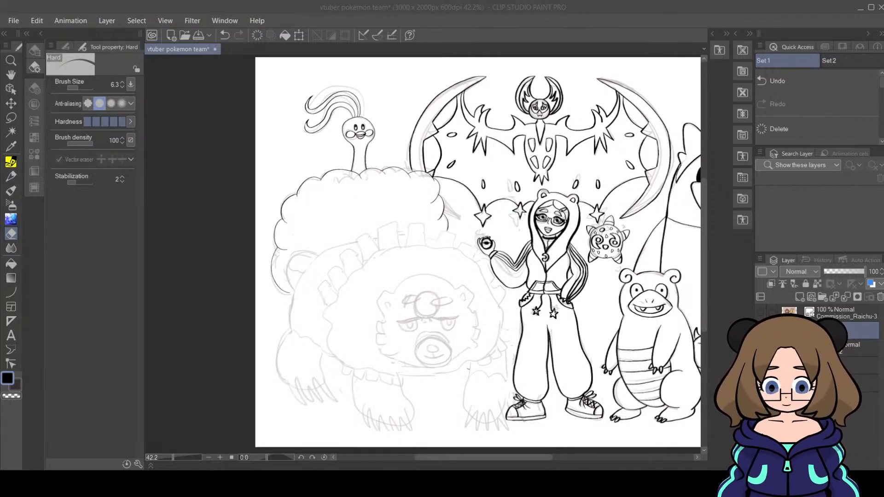
pyautogui.click(118, 29)
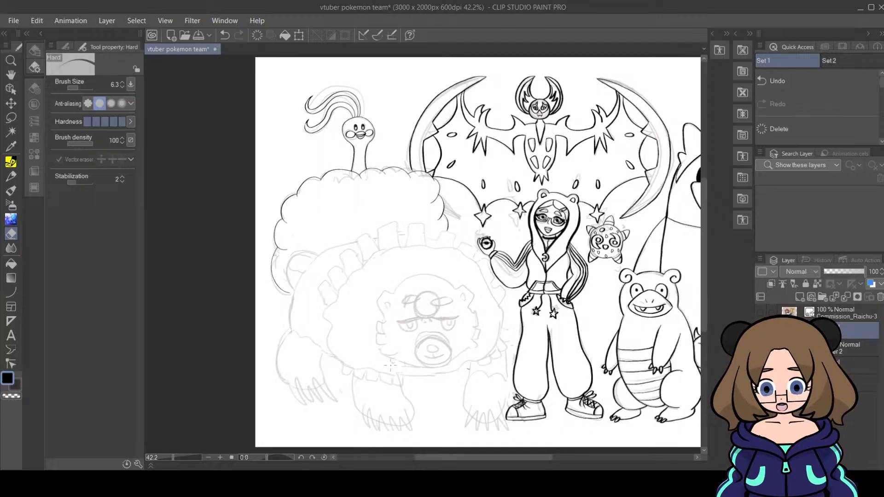
pyautogui.moveTo(173, 458); pyautogui.dragTo(180, 459)
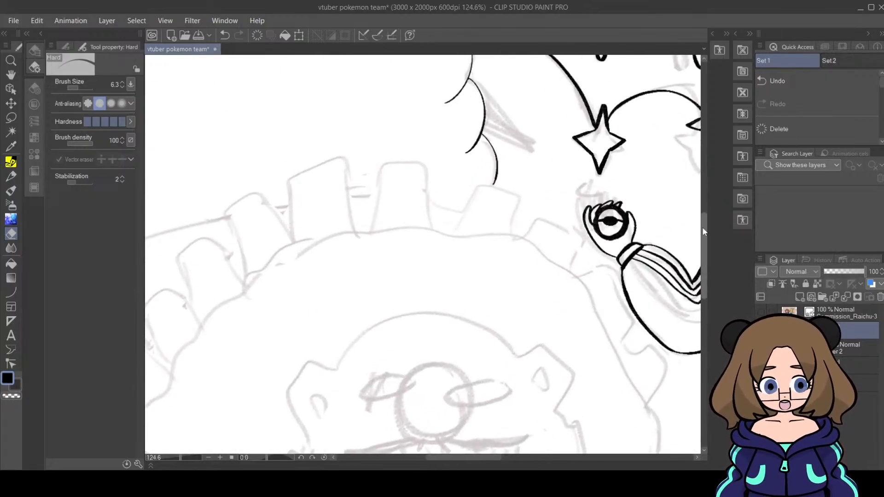
pyautogui.moveTo(703, 227); pyautogui.dragTo(701, 182)
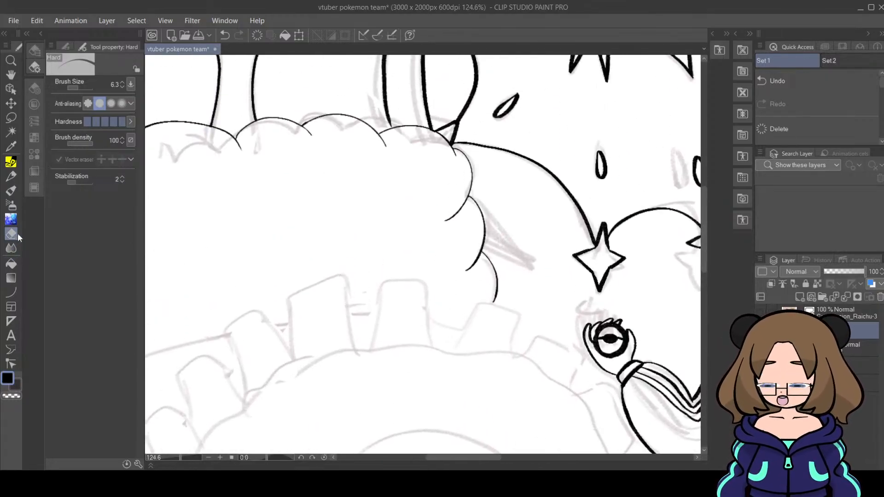
pyautogui.moveTo(476, 203)
pyautogui.mouseDown()
pyautogui.moveTo(475, 245)
pyautogui.moveTo(488, 230)
pyautogui.moveTo(466, 265)
pyautogui.moveTo(487, 220)
pyautogui.mouseUp()
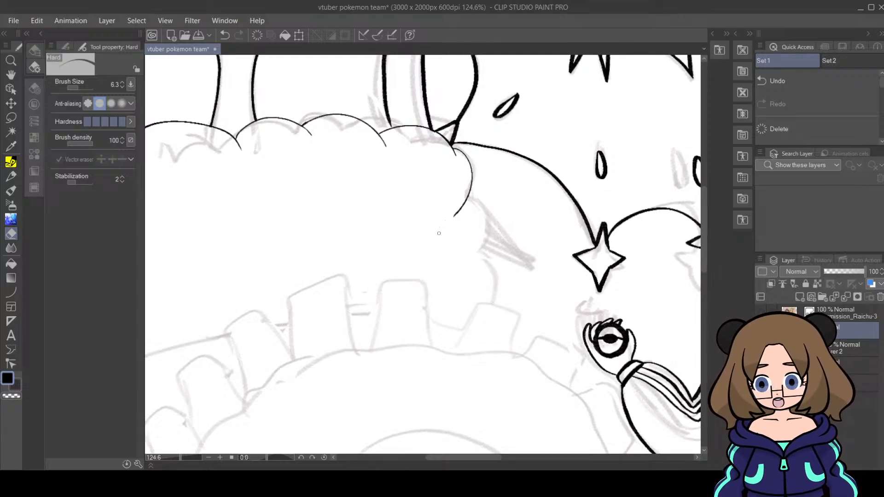
# Step: Ink two replacement puffs curving farther outward down the body's right edge and trim their overlapping inner ends
pyautogui.click(11, 163)
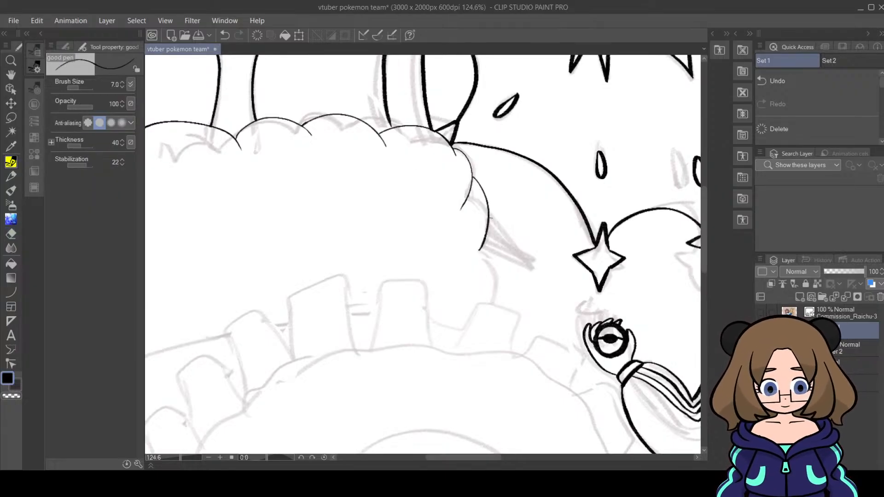
pyautogui.moveTo(491, 218)
pyautogui.mouseDown()
pyautogui.moveTo(504, 233)
pyautogui.moveTo(509, 306)
pyautogui.mouseUp()
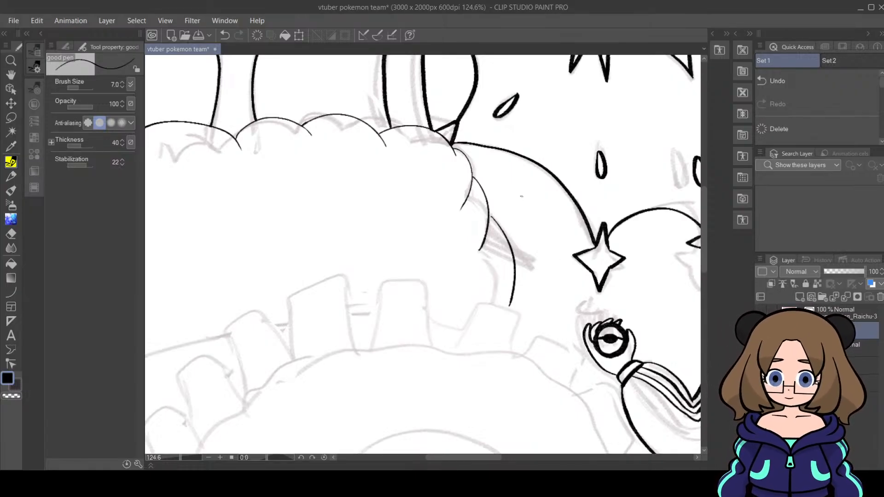
pyautogui.click(11, 235)
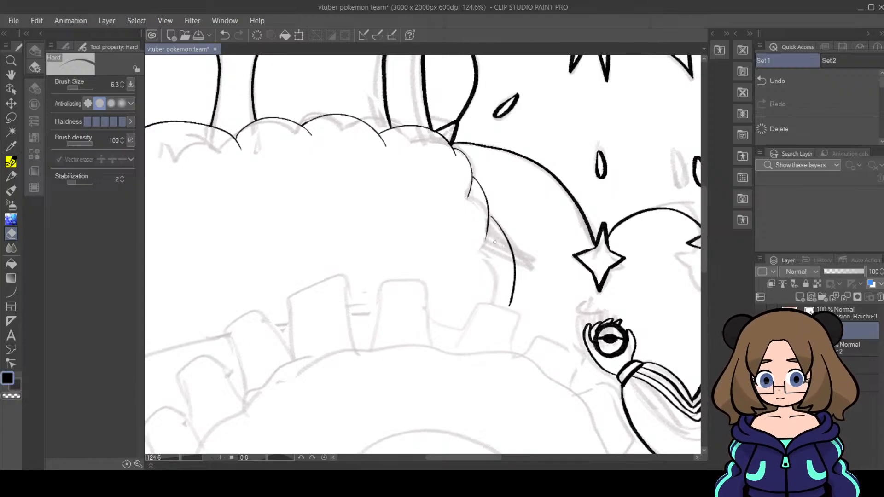
pyautogui.click(16, 165)
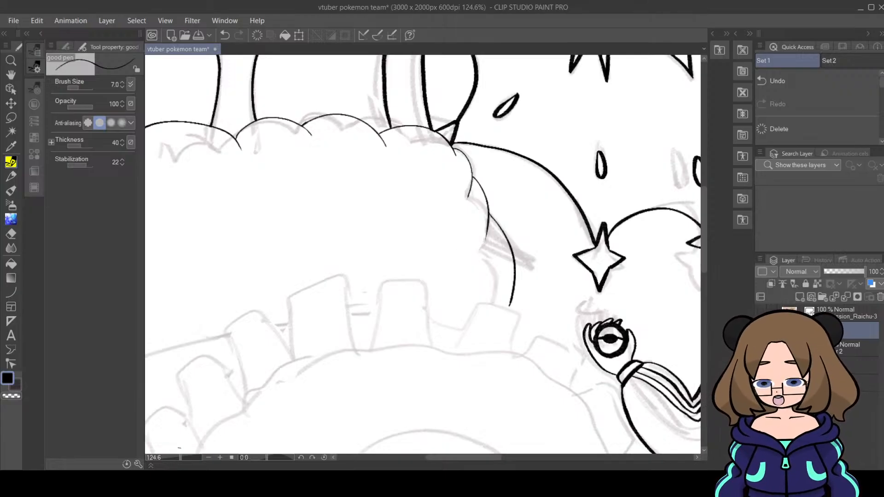
# Step: Erase the two puffs above the lowest one on the body's right edge and redraw them farther out to meet it
pyautogui.moveTo(181, 457); pyautogui.dragTo(177, 460)
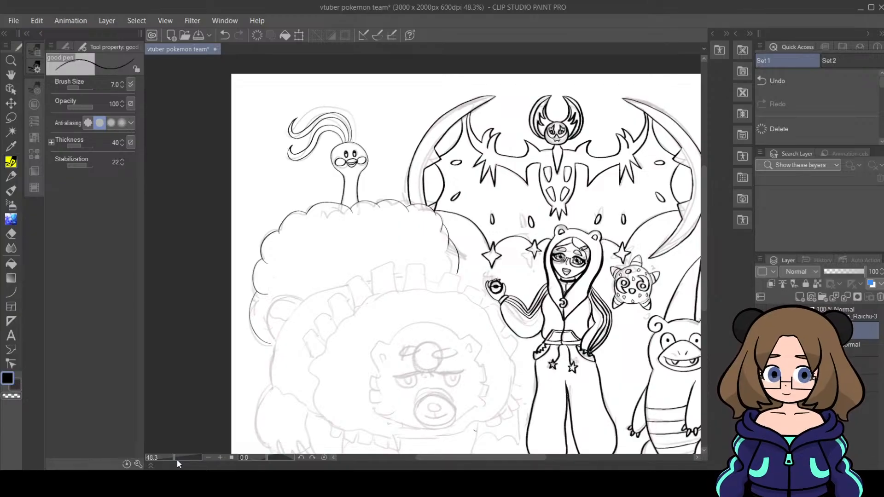
pyautogui.moveTo(177, 459); pyautogui.dragTo(192, 449)
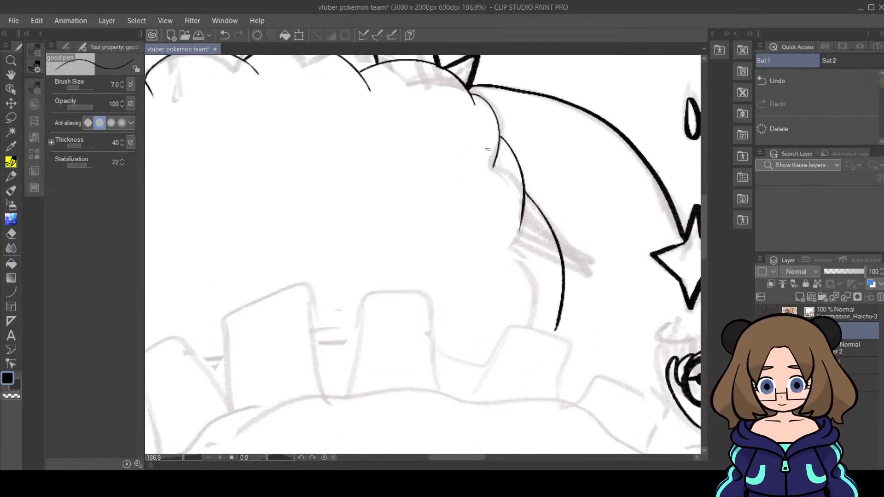
pyautogui.moveTo(490, 143)
pyautogui.mouseDown()
pyautogui.moveTo(493, 179)
pyautogui.moveTo(487, 165)
pyautogui.mouseUp()
pyautogui.click(11, 234)
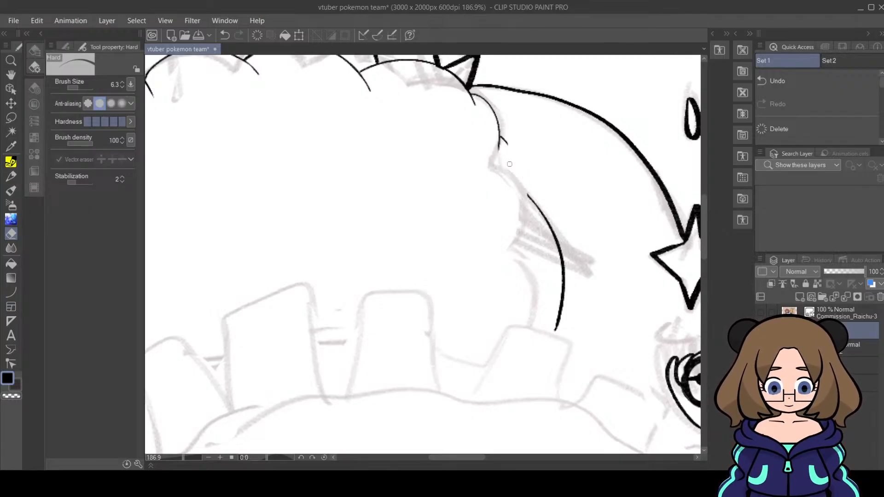
pyautogui.moveTo(510, 164); pyautogui.dragTo(500, 113)
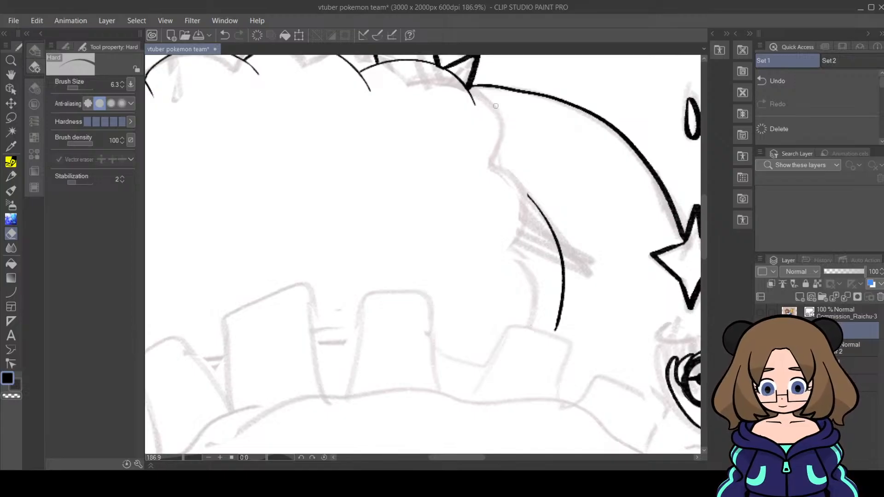
pyautogui.click(17, 164)
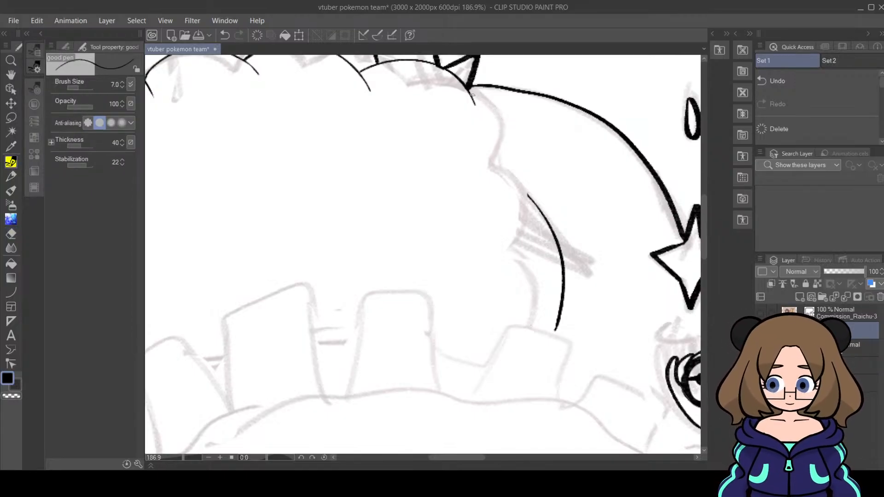
pyautogui.moveTo(488, 105)
pyautogui.mouseDown()
pyautogui.moveTo(518, 166)
pyautogui.moveTo(551, 210)
pyautogui.moveTo(553, 229)
pyautogui.mouseUp()
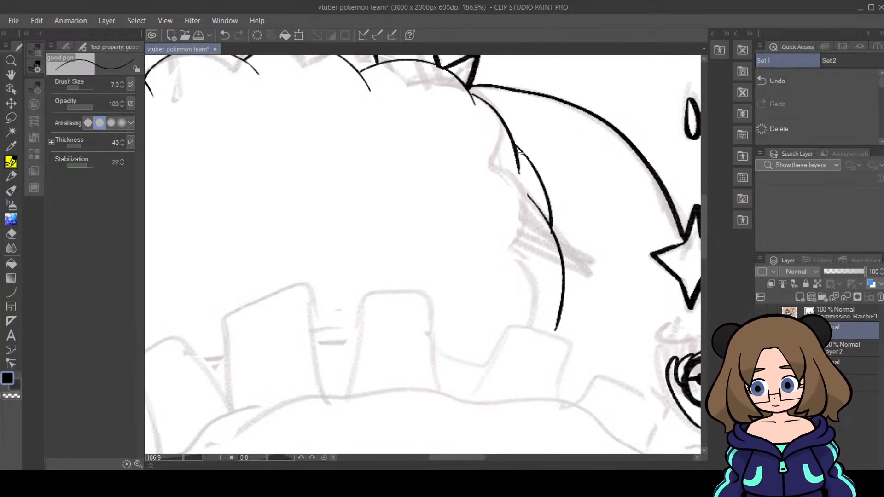
# Step: Erase the crossing line between the two lowest puffs on the body's right edge, ink a short inner tail there, and trim the overlaps
pyautogui.click(11, 235)
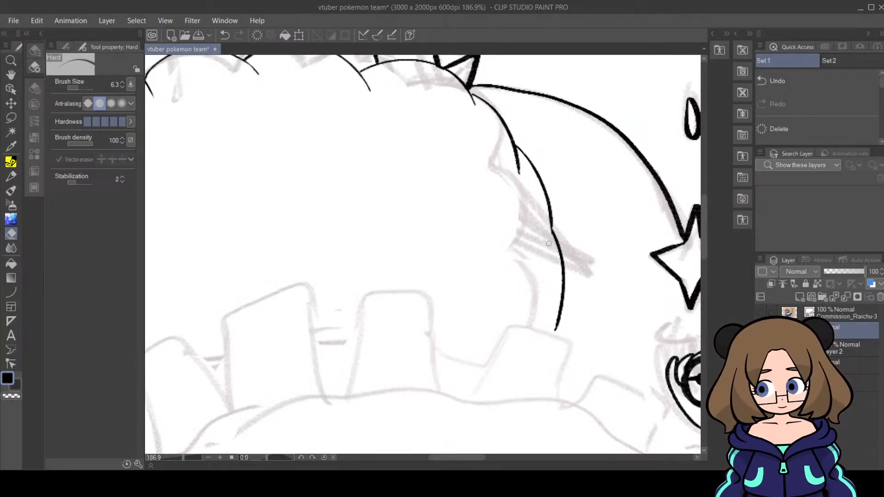
pyautogui.click(11, 162)
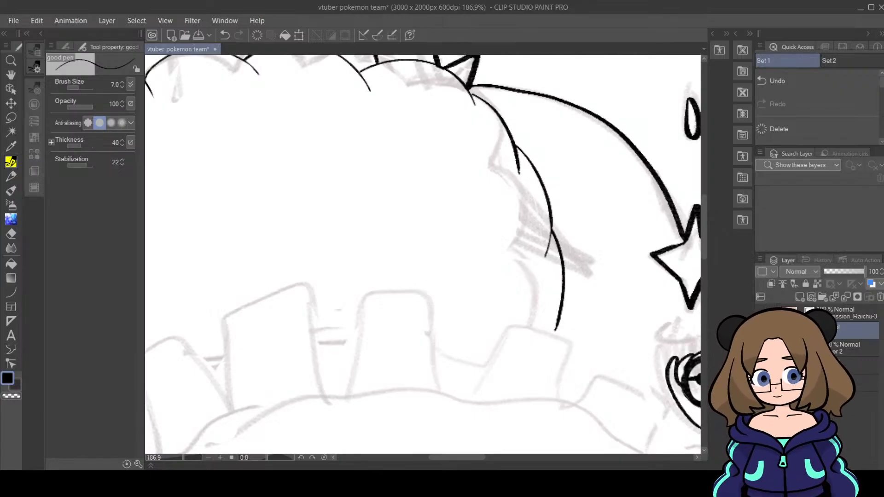
pyautogui.click(11, 236)
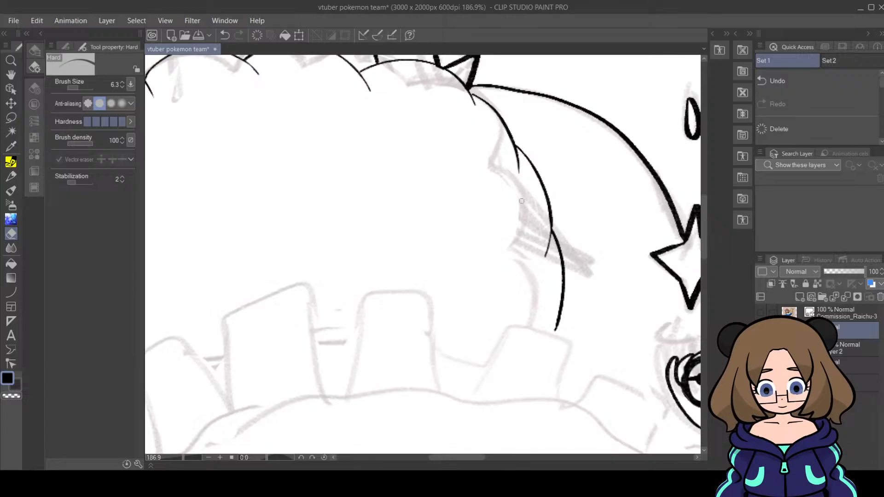
pyautogui.click(11, 164)
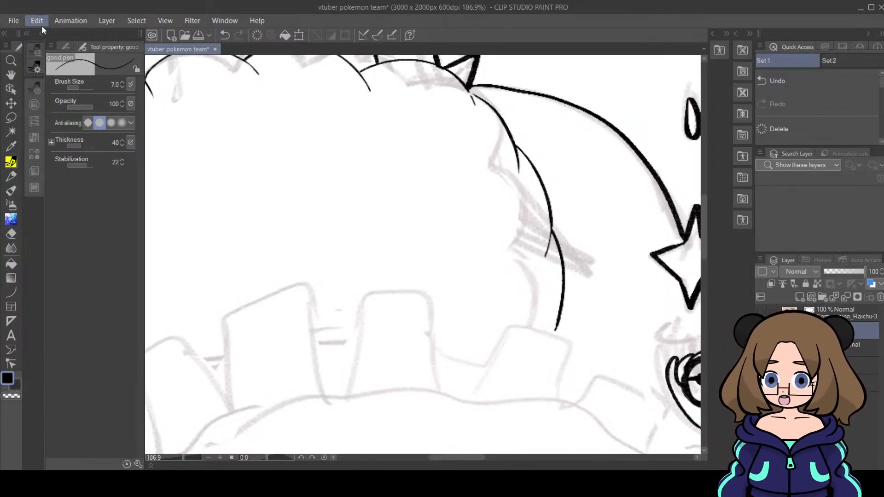
pyautogui.hotkey('ctrl', 'z')
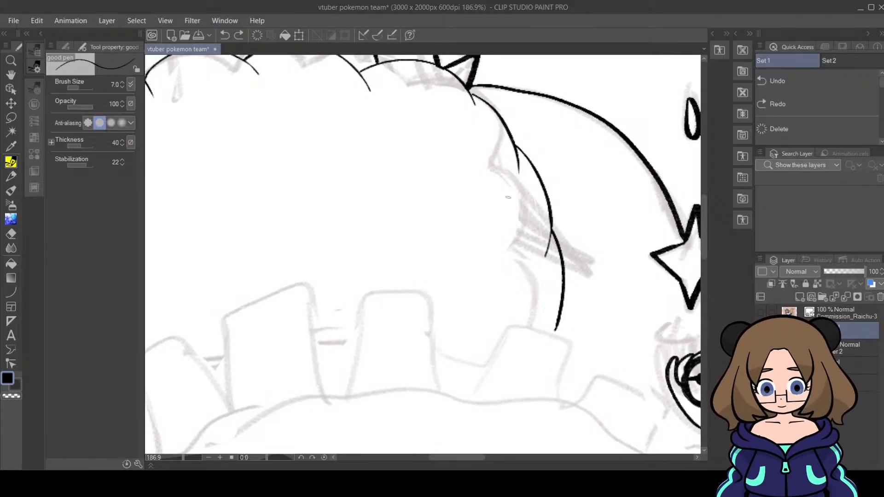
pyautogui.hotkey('ctrl', 'y')
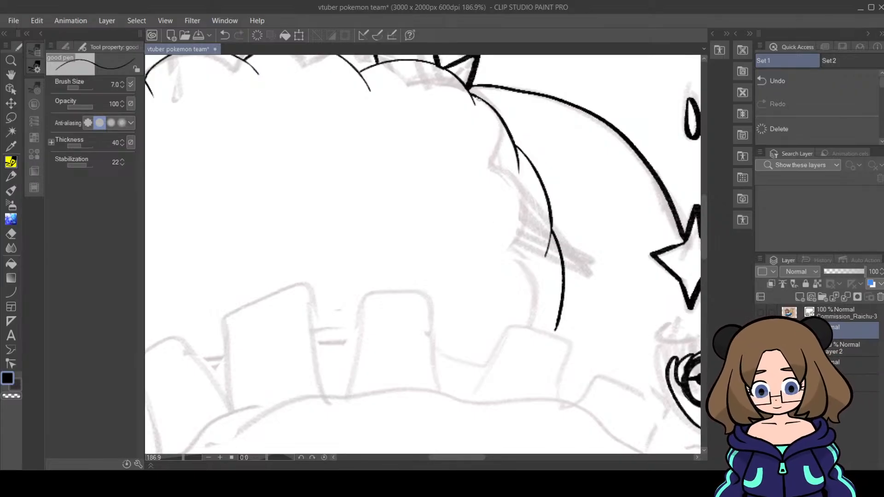
pyautogui.click(12, 235)
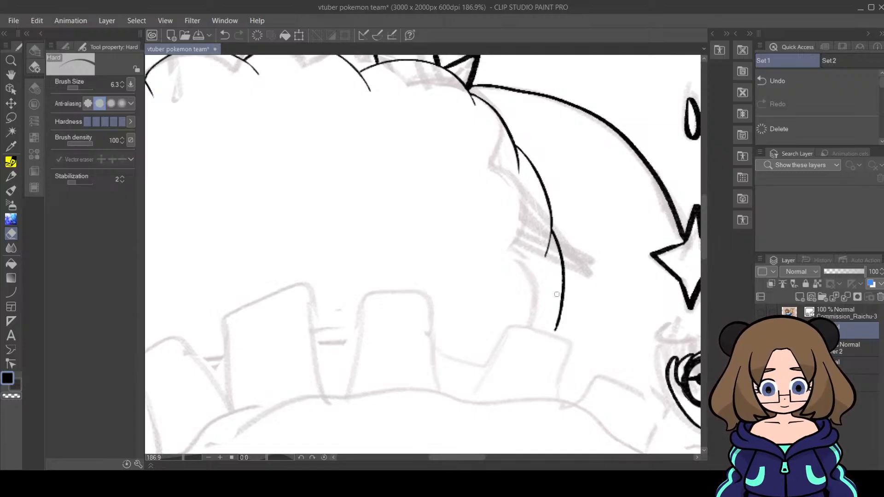
# Step: Examine the whole team illustration and the uninked bear sketch below the fluffy bird
pyautogui.moveTo(187, 458); pyautogui.dragTo(174, 458)
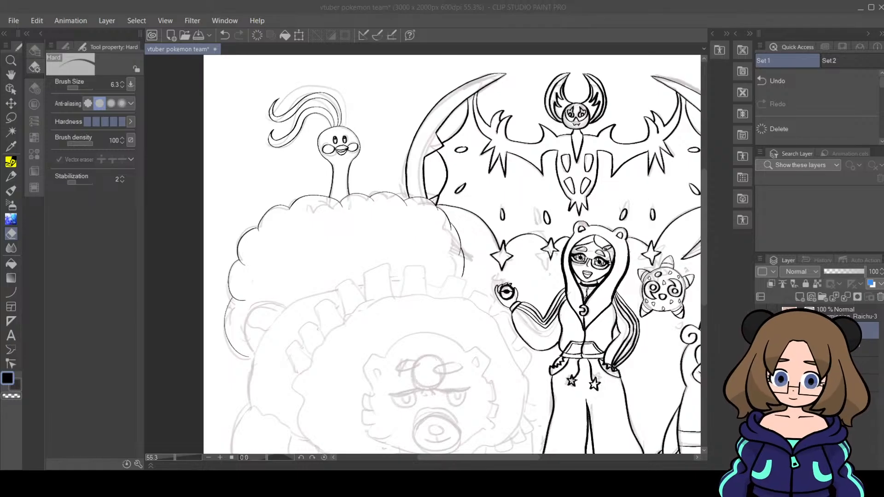
pyautogui.click(682, 230)
pyautogui.moveTo(703, 218); pyautogui.dragTo(703, 258)
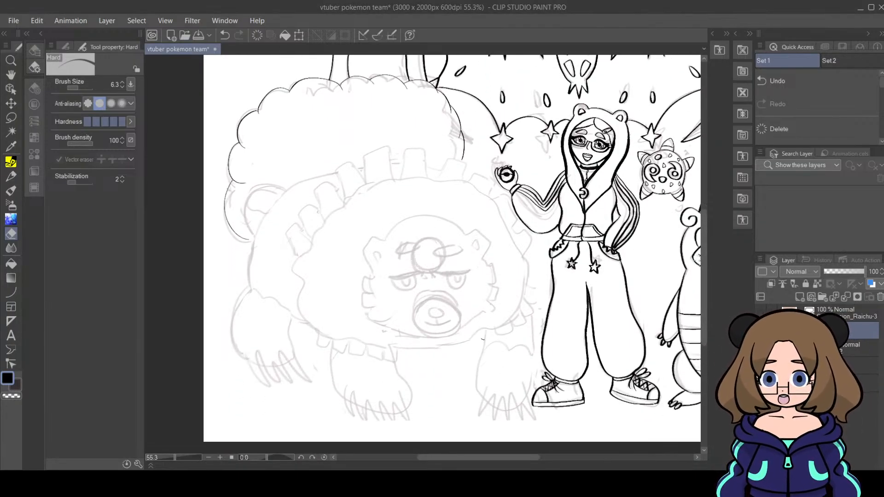
pyautogui.moveTo(500, 457); pyautogui.dragTo(526, 458)
pyautogui.moveTo(704, 276); pyautogui.dragTo(704, 220)
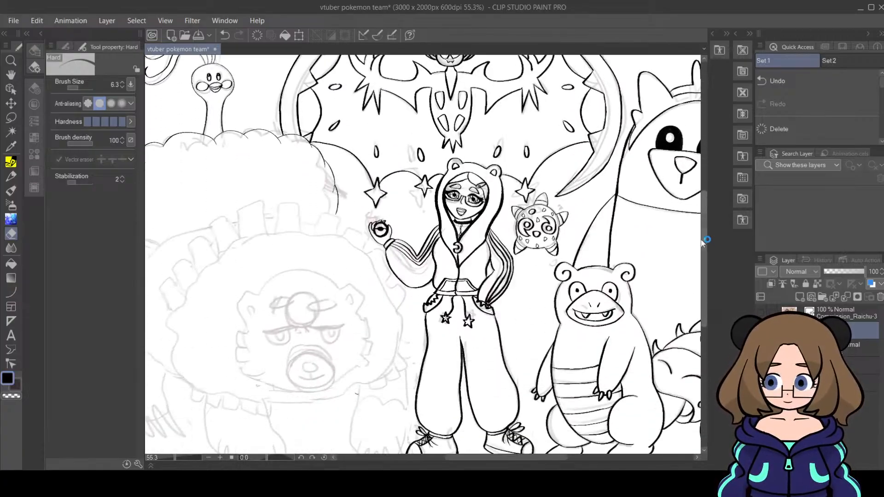
pyautogui.moveTo(189, 454); pyautogui.dragTo(166, 456)
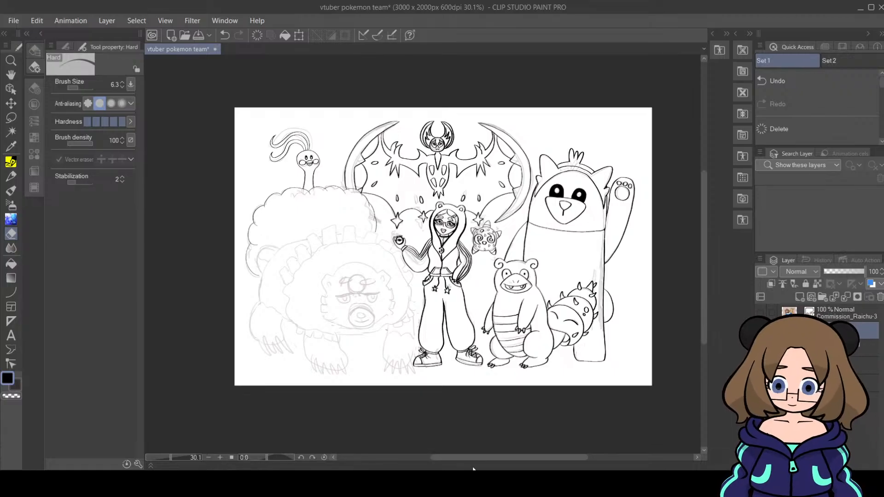
pyautogui.moveTo(172, 462); pyautogui.dragTo(182, 455)
pyautogui.moveTo(703, 226); pyautogui.dragTo(700, 296)
pyautogui.moveTo(528, 459); pyautogui.dragTo(506, 458)
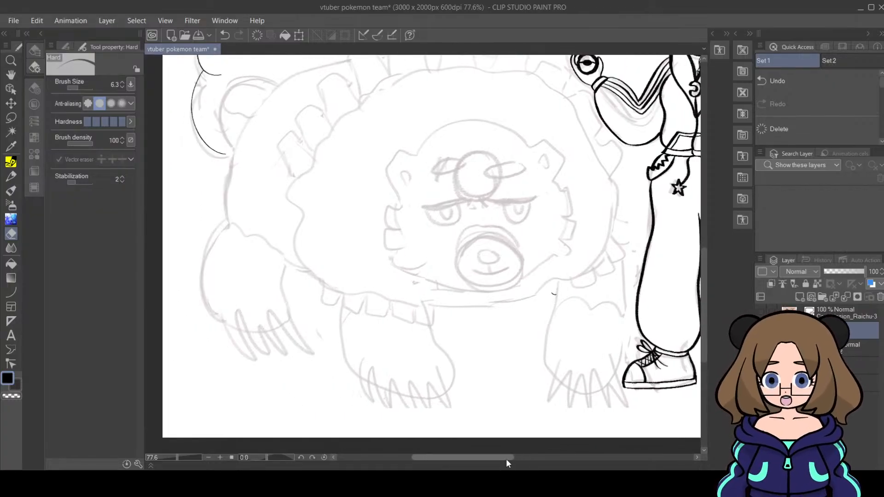
pyautogui.moveTo(704, 289); pyautogui.dragTo(706, 267)
# Step: Ink the bear's rounded back outline from the upper right shoulder over to the left hind leg, replacing the first stroke
pyautogui.click(11, 162)
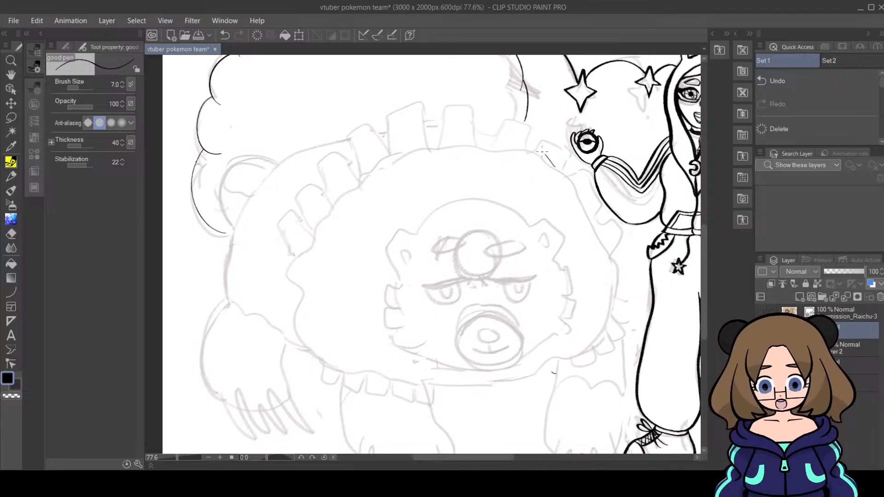
pyautogui.moveTo(542, 151)
pyautogui.mouseDown()
pyautogui.moveTo(451, 127)
pyautogui.moveTo(360, 135)
pyautogui.moveTo(305, 152)
pyautogui.moveTo(250, 205)
pyautogui.moveTo(224, 255)
pyautogui.moveTo(222, 296)
pyautogui.mouseUp()
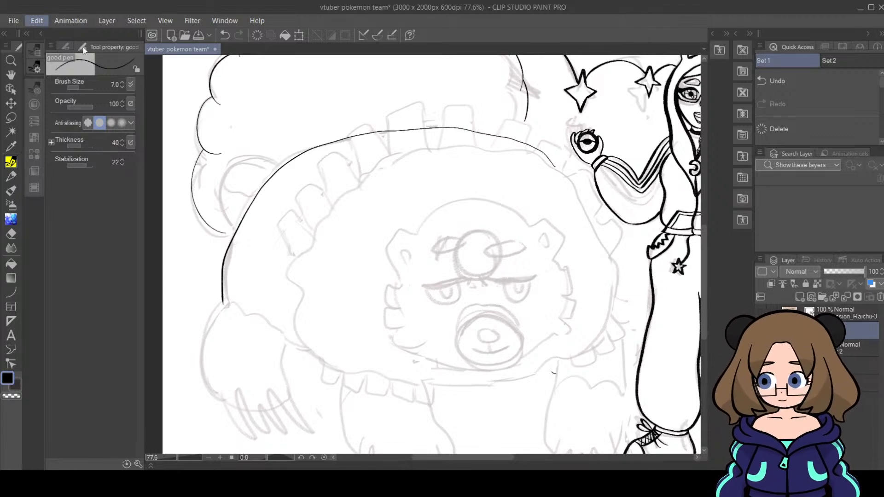
pyautogui.hotkey('ctrl', 'z')
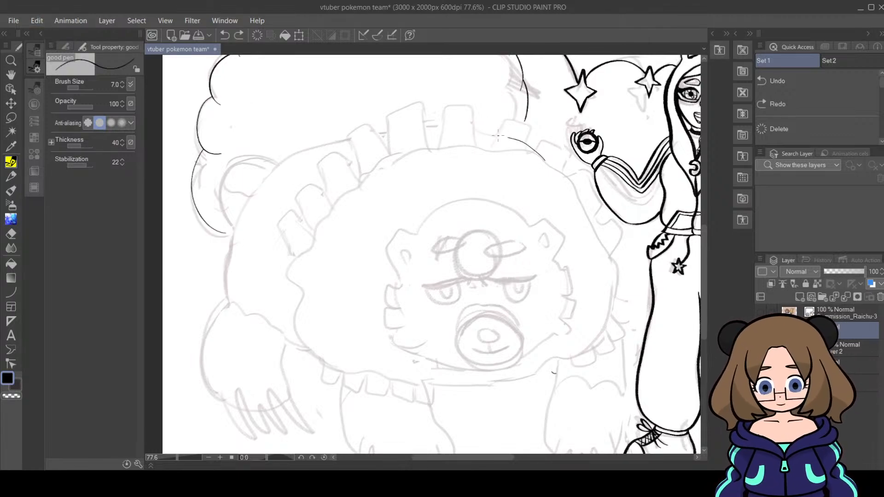
pyautogui.moveTo(498, 136)
pyautogui.mouseDown()
pyautogui.moveTo(379, 134)
pyautogui.moveTo(307, 148)
pyautogui.moveTo(248, 191)
pyautogui.moveTo(224, 259)
pyautogui.moveTo(225, 301)
pyautogui.mouseUp()
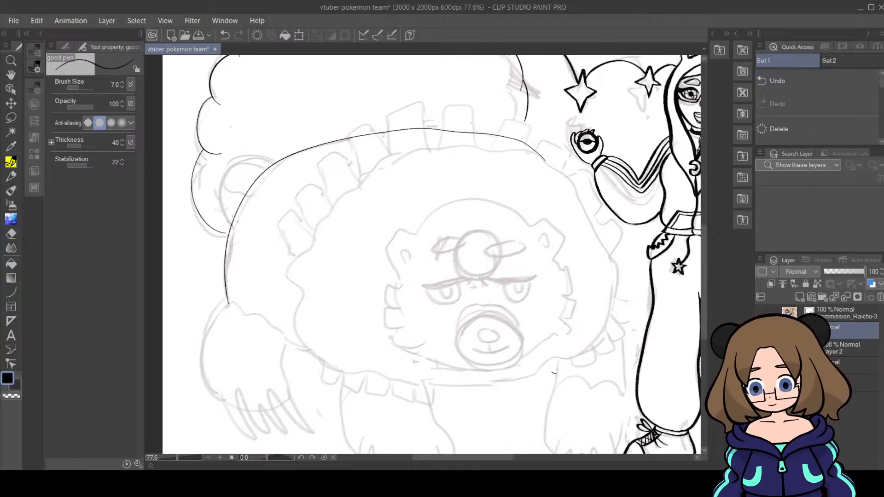
# Step: Set the pen's brush size to 10 and ink the small rounded tail behind the bear's back with its curved inner line
pyautogui.click(122, 82)
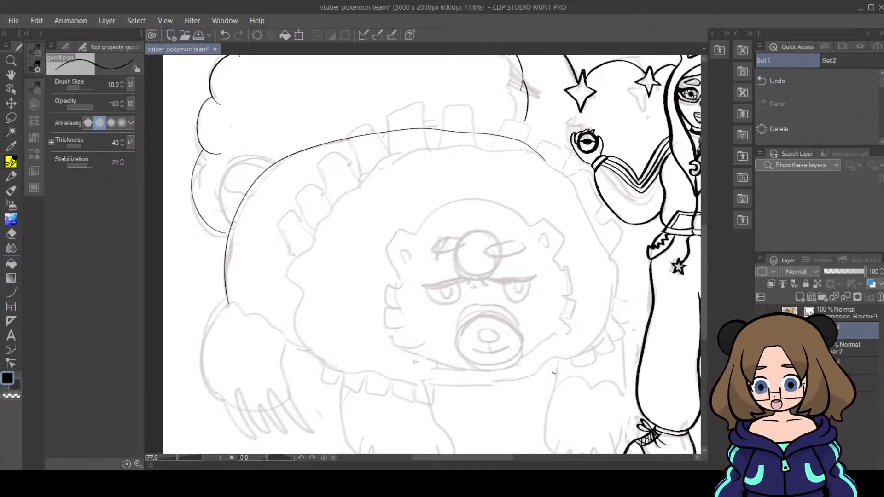
pyautogui.moveTo(252, 159); pyautogui.dragTo(224, 221)
pyautogui.moveTo(224, 183)
pyautogui.mouseDown()
pyautogui.moveTo(272, 164)
pyautogui.moveTo(249, 189)
pyautogui.mouseUp()
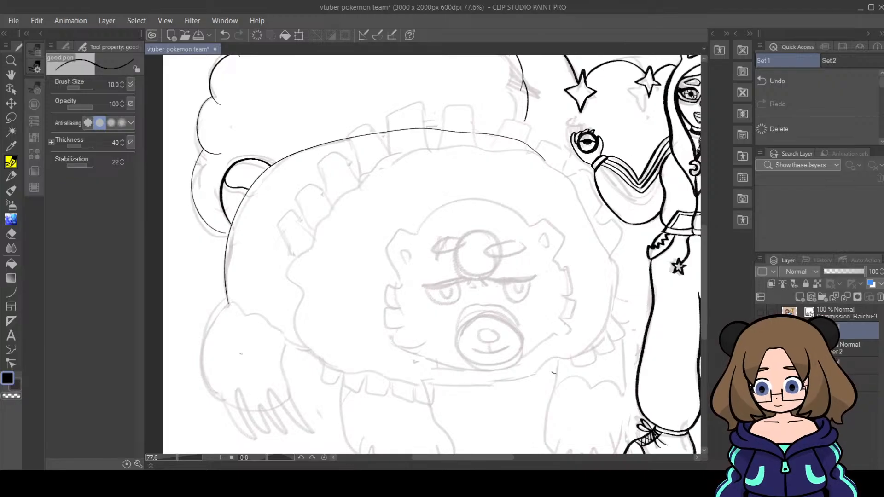
# Step: Ink the outer curve of the bear's left hind leg and the wavy fur edge above it, and clean up their junction
pyautogui.moveTo(703, 239); pyautogui.dragTo(703, 260)
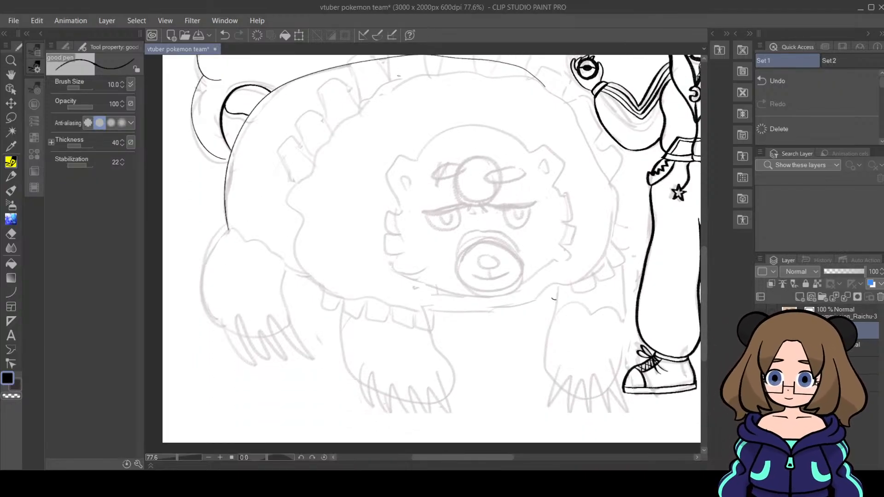
pyautogui.moveTo(227, 221)
pyautogui.mouseDown()
pyautogui.moveTo(204, 261)
pyautogui.moveTo(222, 328)
pyautogui.mouseUp()
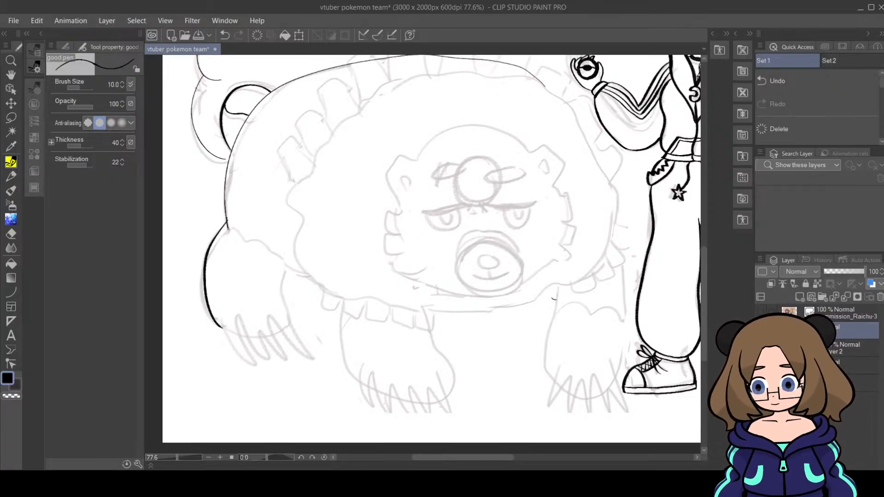
pyautogui.hotkey('ctrl', 'z')
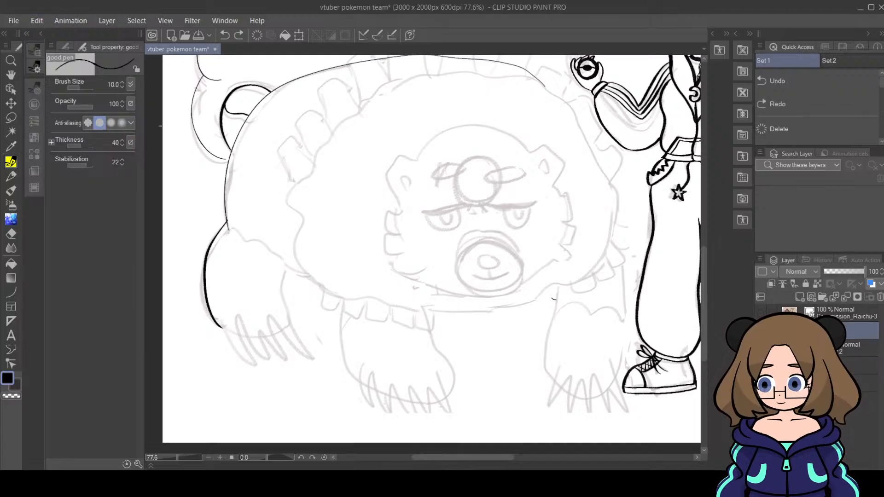
pyautogui.moveTo(228, 225); pyautogui.dragTo(283, 258)
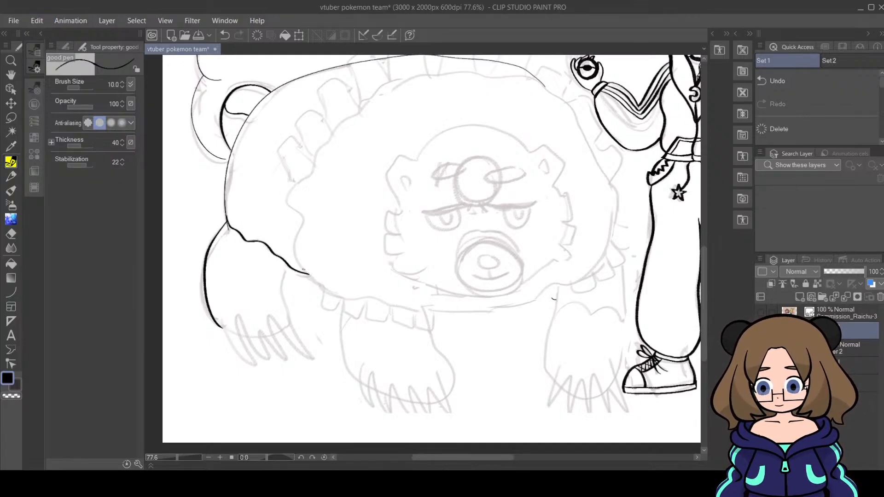
pyautogui.click(10, 233)
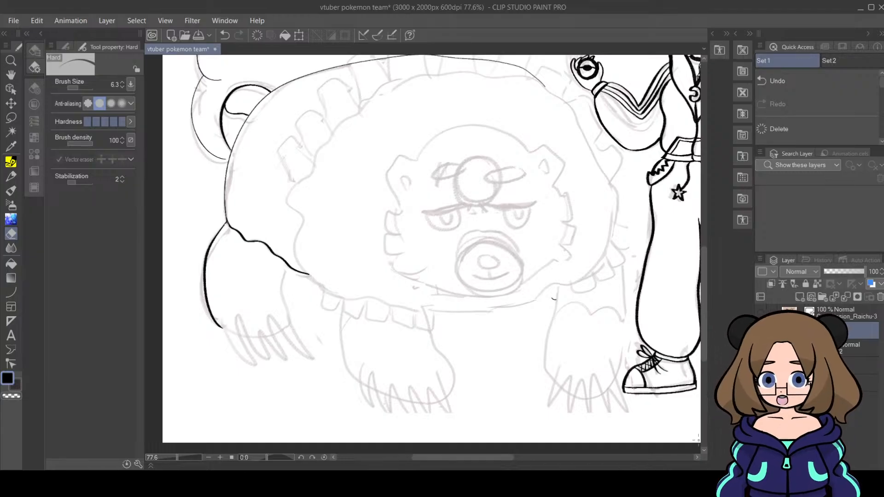
# Step: Ink the scalloped outline of the bear's fluffy ruff down its left side to the leg's fur edge and across the top centre
pyautogui.scroll(3, 704, 294)
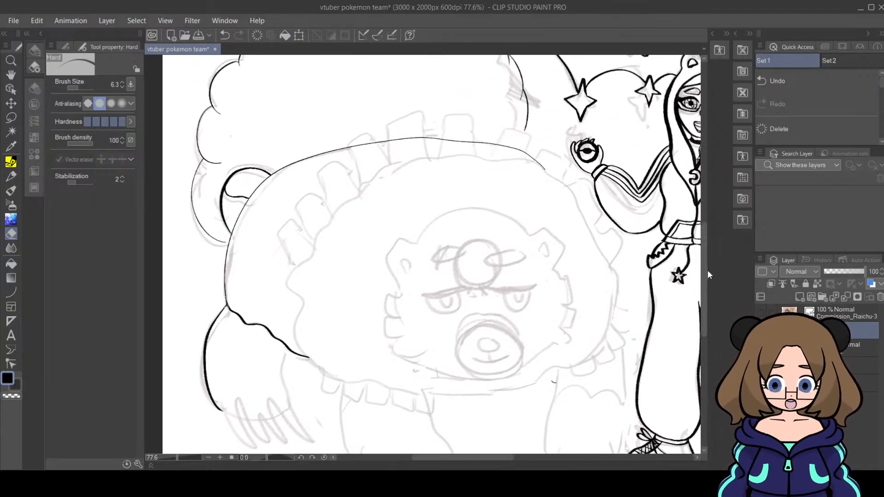
pyautogui.click(15, 165)
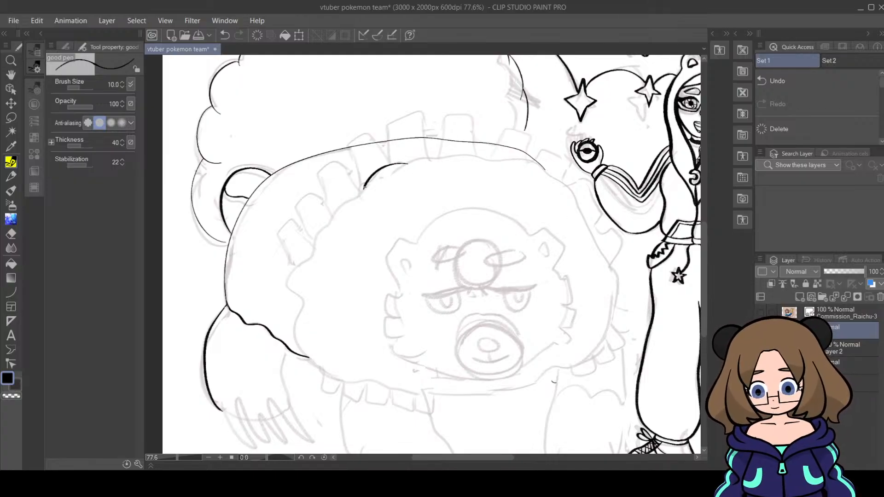
pyautogui.moveTo(313, 236)
pyautogui.mouseDown()
pyautogui.moveTo(297, 346)
pyautogui.moveTo(313, 360)
pyautogui.mouseUp()
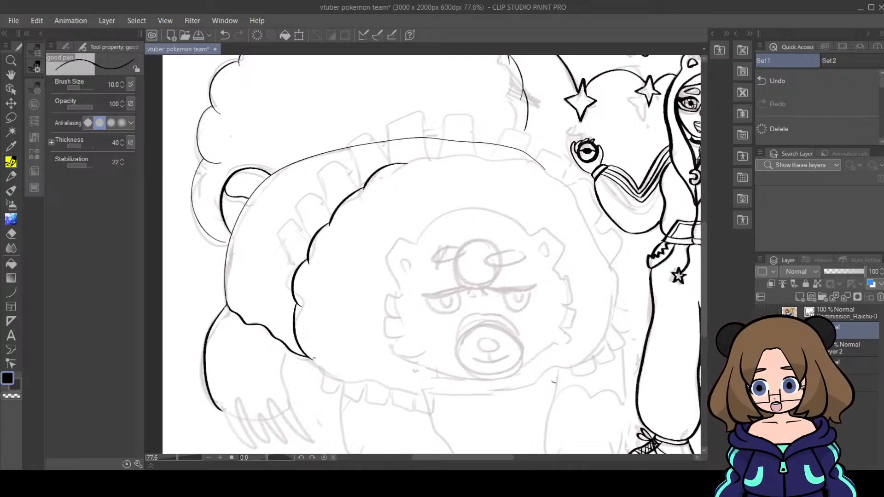
pyautogui.moveTo(407, 163); pyautogui.dragTo(413, 164)
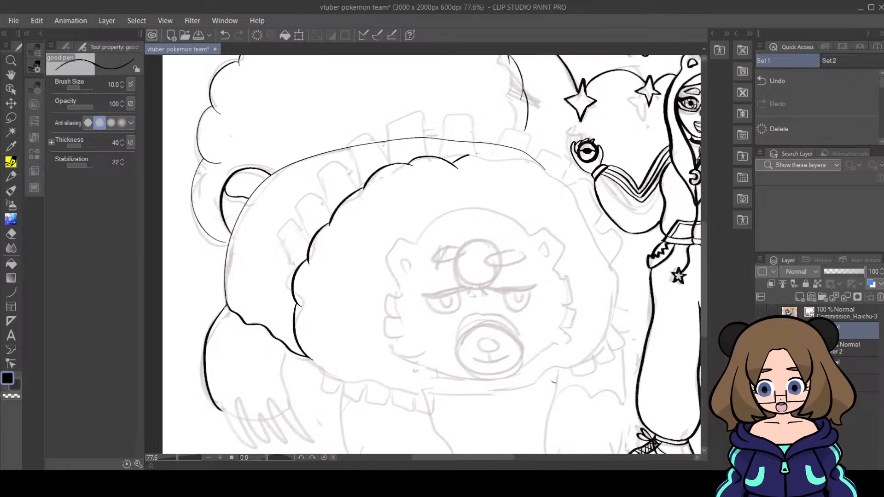
# Step: Ink the remaining scallops down the ruff's right side and along its bottom, redrawing the upper-right one, to close the outline
pyautogui.moveTo(478, 153); pyautogui.dragTo(518, 162)
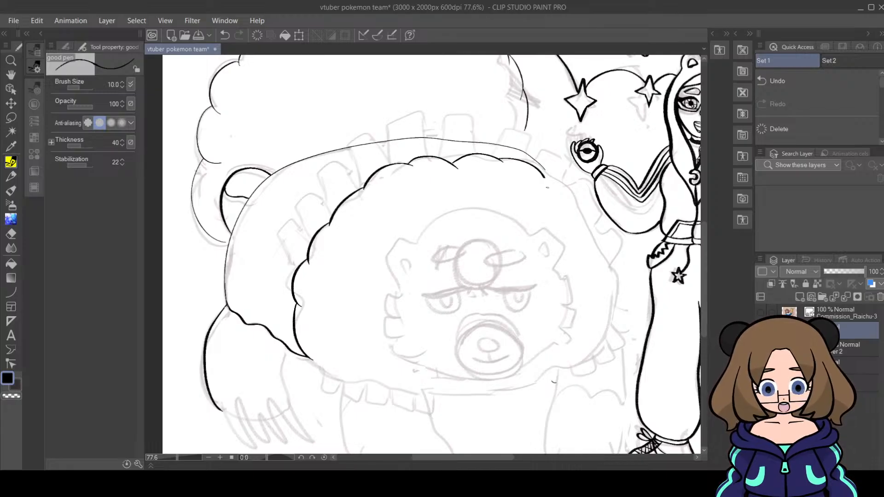
pyautogui.hotkey('ctrl', 'z')
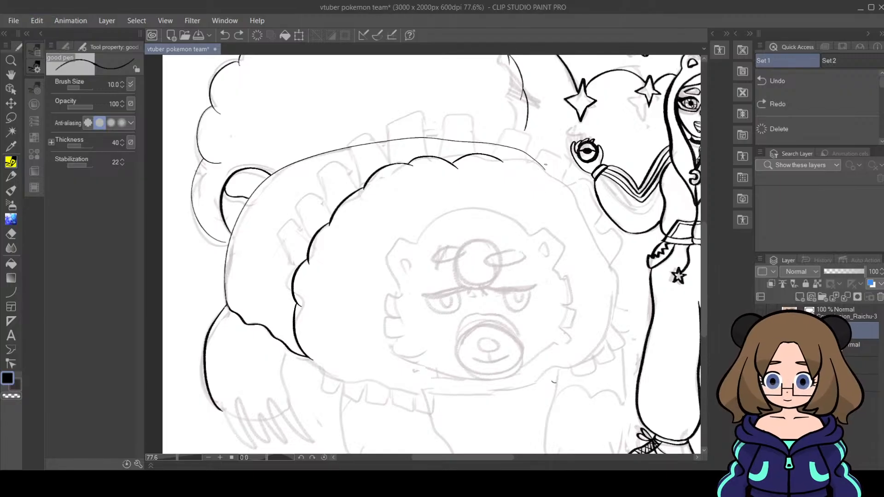
pyautogui.moveTo(534, 163); pyautogui.dragTo(554, 184)
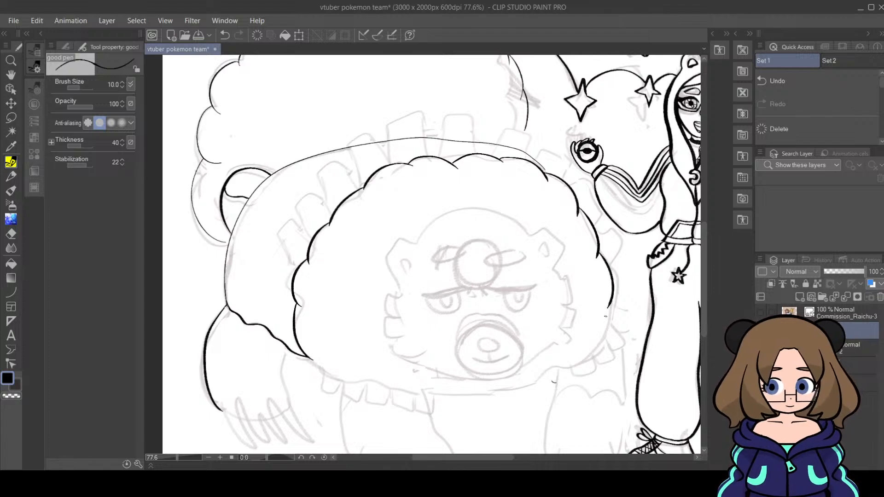
pyautogui.moveTo(609, 306); pyautogui.dragTo(578, 358)
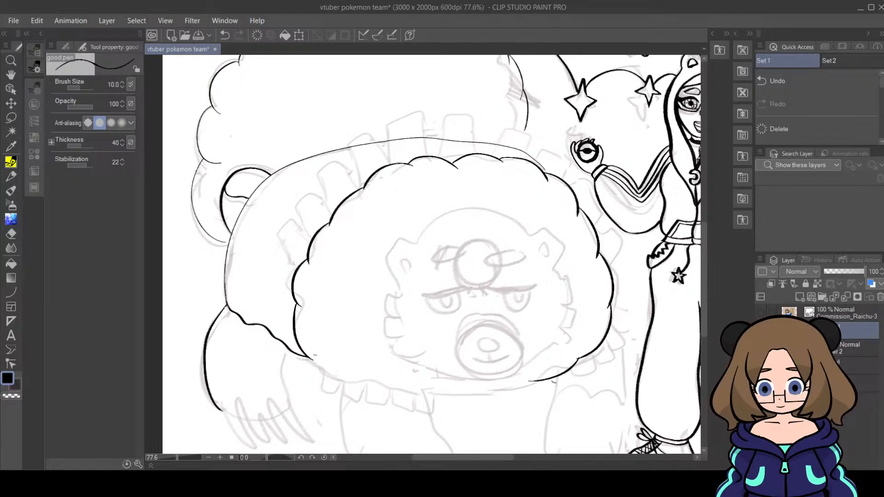
pyautogui.moveTo(311, 358)
pyautogui.mouseDown()
pyautogui.moveTo(345, 382)
pyautogui.moveTo(418, 385)
pyautogui.moveTo(450, 397)
pyautogui.moveTo(532, 378)
pyautogui.mouseUp()
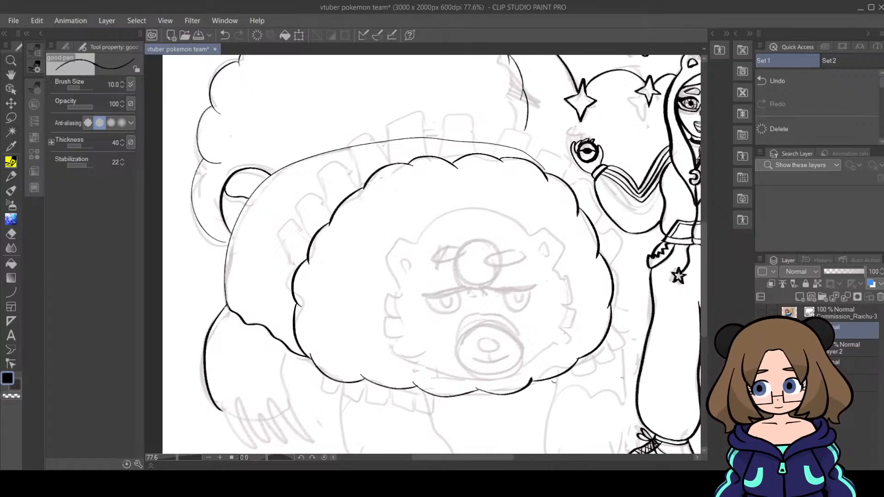
pyautogui.click(11, 234)
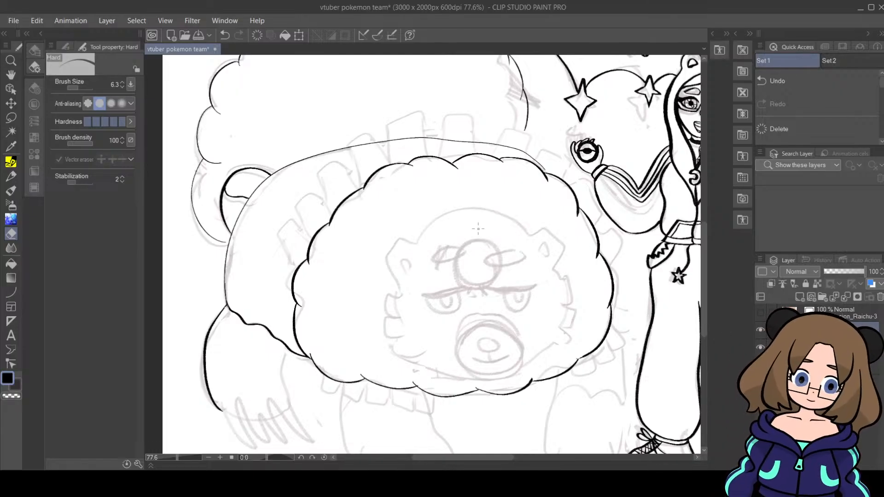
pyautogui.press('p')
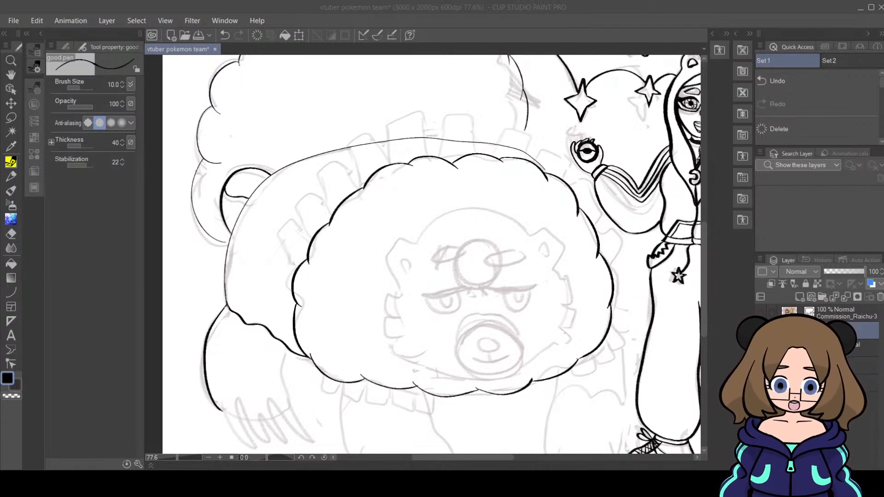
pyautogui.hotkey('alt', 'Tab')
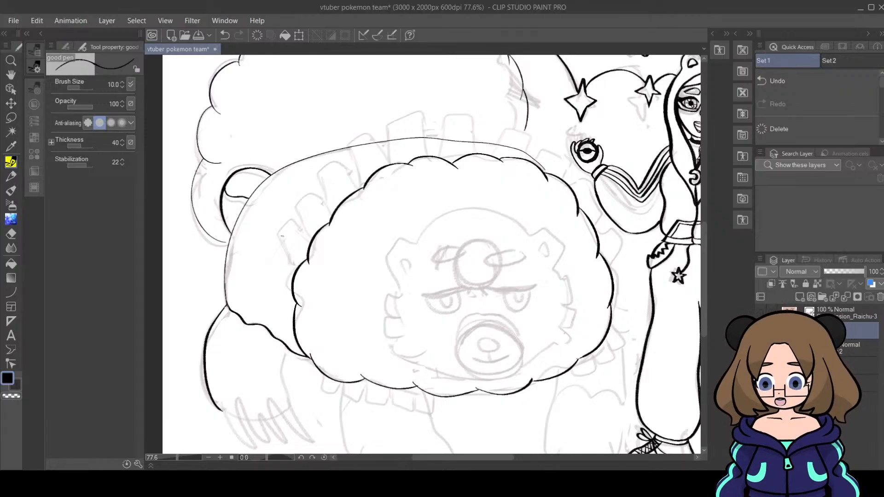
# Step: Ink the square-toothed frill around the ruff's upper edge, from its left side over the top and down the right side
pyautogui.moveTo(294, 271)
pyautogui.mouseDown()
pyautogui.moveTo(280, 234)
pyautogui.moveTo(293, 220)
pyautogui.moveTo(311, 237)
pyautogui.mouseUp()
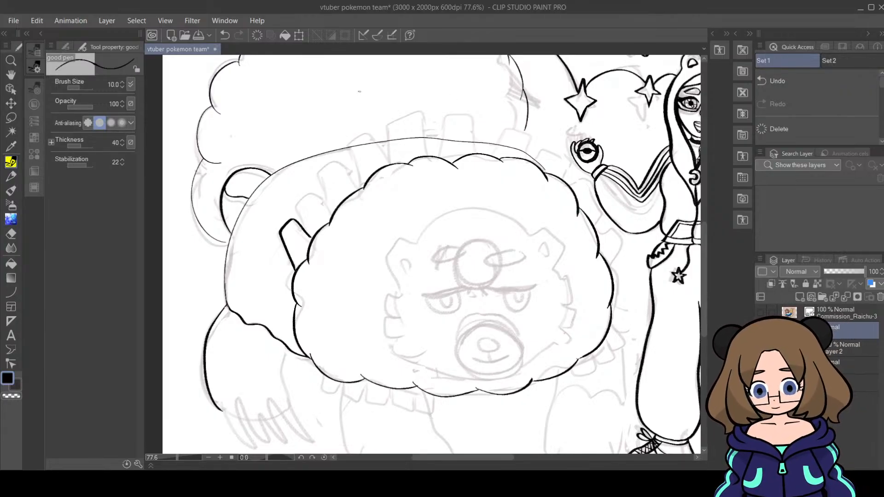
pyautogui.hotkey('ctrl', 'z')
pyautogui.moveTo(293, 266)
pyautogui.mouseDown()
pyautogui.moveTo(276, 237)
pyautogui.moveTo(286, 222)
pyautogui.moveTo(305, 229)
pyautogui.moveTo(301, 200)
pyautogui.moveTo(323, 203)
pyautogui.moveTo(316, 174)
pyautogui.moveTo(341, 161)
pyautogui.moveTo(351, 175)
pyautogui.moveTo(342, 146)
pyautogui.moveTo(365, 134)
pyautogui.moveTo(385, 152)
pyautogui.mouseUp()
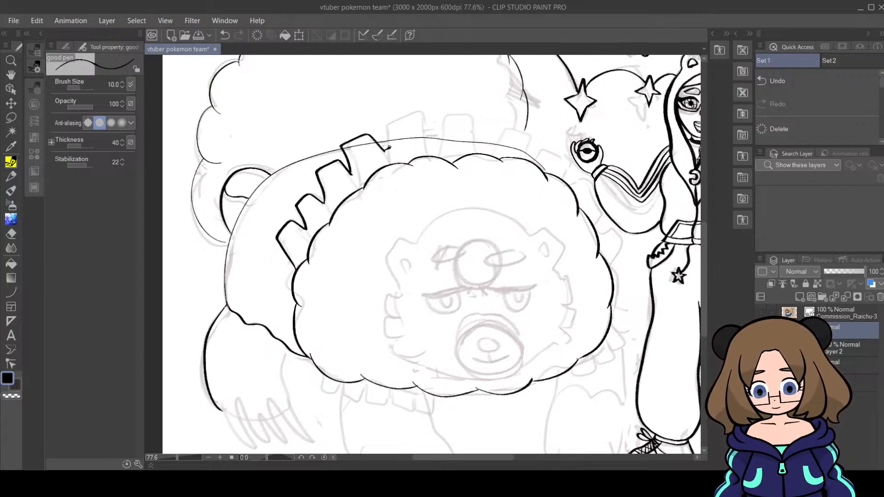
pyautogui.hotkey('ctrl', 'z')
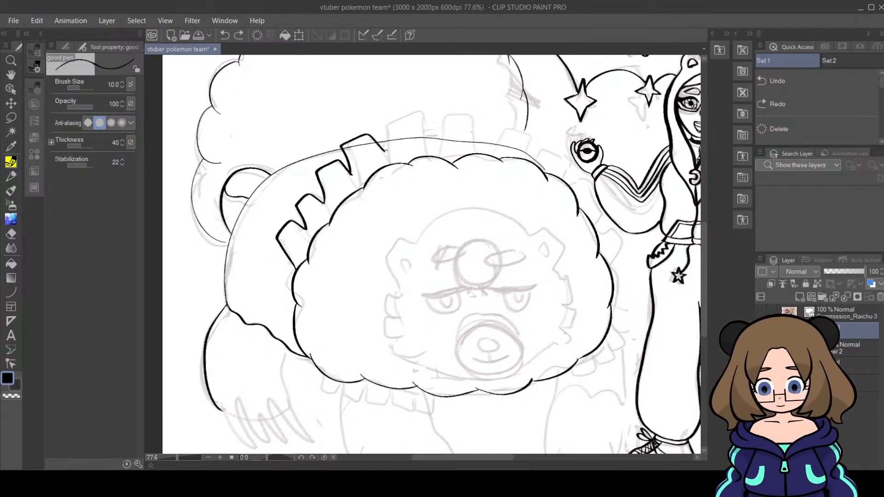
pyautogui.moveTo(384, 150)
pyautogui.mouseDown()
pyautogui.moveTo(385, 132)
pyautogui.moveTo(417, 114)
pyautogui.moveTo(437, 143)
pyautogui.moveTo(441, 114)
pyautogui.moveTo(470, 112)
pyautogui.moveTo(482, 145)
pyautogui.moveTo(498, 126)
pyautogui.moveTo(528, 137)
pyautogui.moveTo(526, 152)
pyautogui.moveTo(540, 143)
pyautogui.moveTo(569, 160)
pyautogui.moveTo(564, 175)
pyautogui.mouseUp()
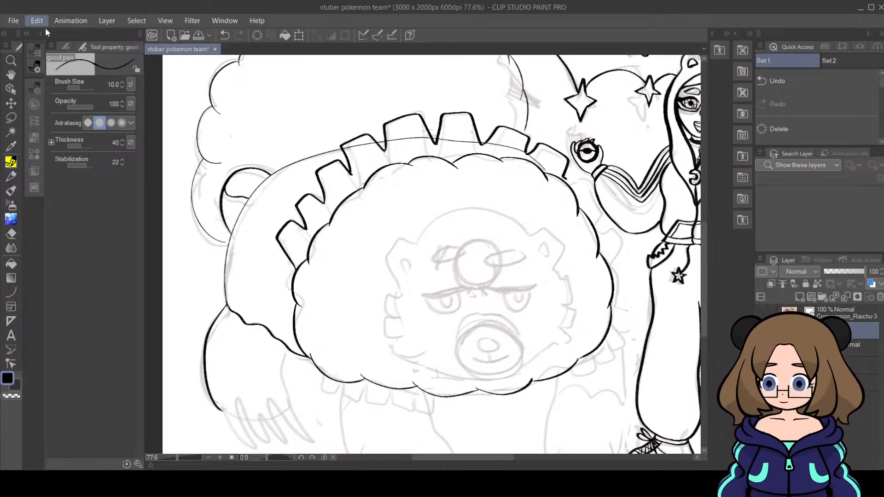
pyautogui.hotkey('ctrl', 'z')
pyautogui.moveTo(569, 161)
pyautogui.mouseDown()
pyautogui.moveTo(563, 175)
pyautogui.moveTo(588, 181)
pyautogui.moveTo(590, 220)
pyautogui.moveTo(617, 239)
pyautogui.moveTo(606, 261)
pyautogui.mouseUp()
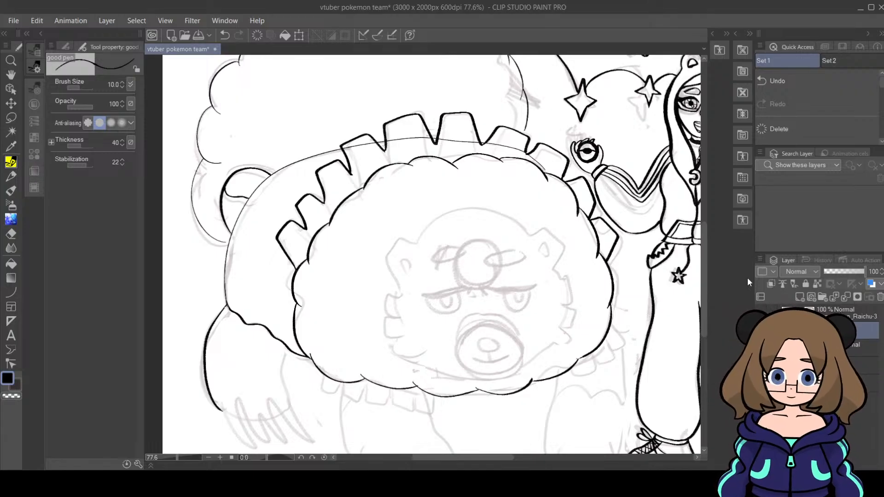
# Step: Set the hard eraser's size to 22.2 and erase the bear's back line where it crosses the upper frill teeth
pyautogui.click(14, 233)
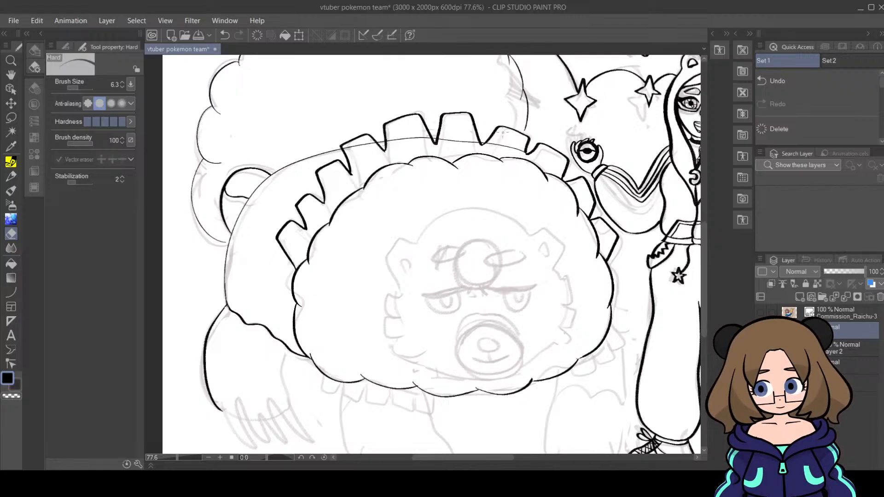
pyautogui.click(82, 87)
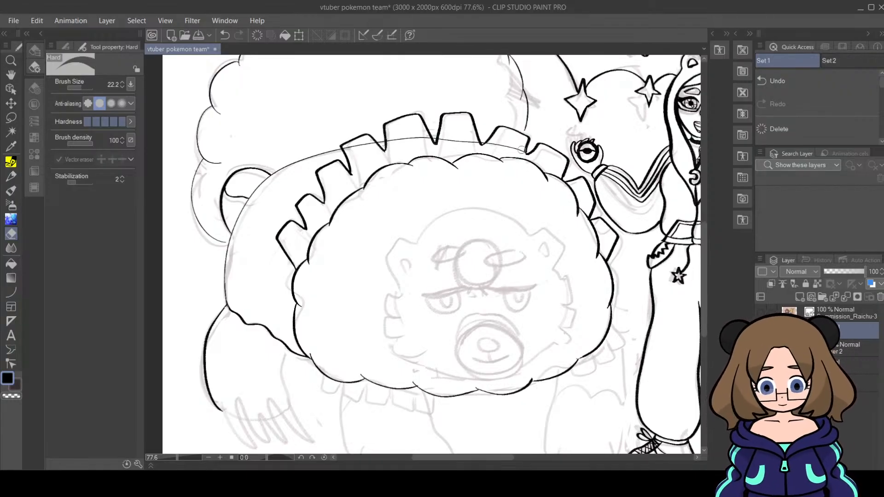
pyautogui.moveTo(521, 150)
pyautogui.mouseDown()
pyautogui.moveTo(497, 148)
pyautogui.moveTo(448, 137)
pyautogui.moveTo(444, 145)
pyautogui.moveTo(460, 134)
pyautogui.moveTo(468, 147)
pyautogui.moveTo(469, 134)
pyautogui.moveTo(476, 146)
pyautogui.moveTo(438, 133)
pyautogui.moveTo(418, 136)
pyautogui.moveTo(426, 141)
pyautogui.moveTo(419, 130)
pyautogui.moveTo(405, 150)
pyautogui.moveTo(391, 134)
pyautogui.moveTo(419, 143)
pyautogui.moveTo(349, 147)
pyautogui.mouseUp()
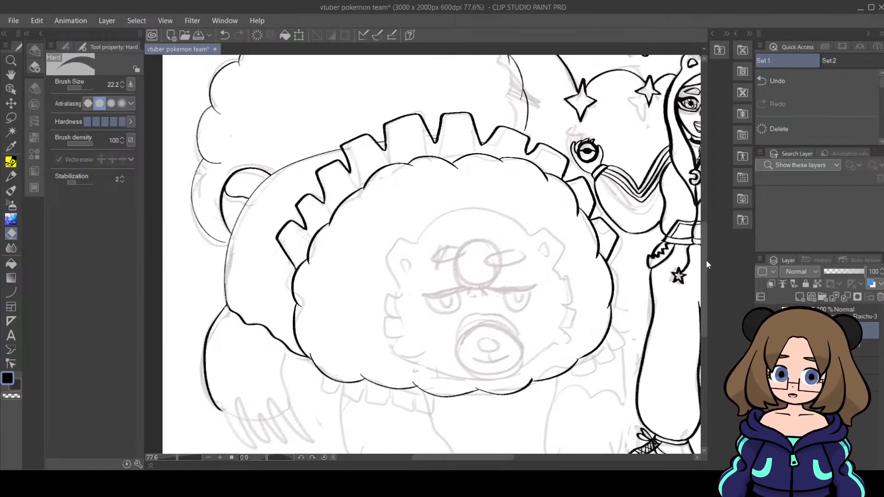
# Step: Ink the small square frill teeth below the ruff with the size 10 pen, along its lower-left and lower-right edges
pyautogui.scroll(-3, 703, 244)
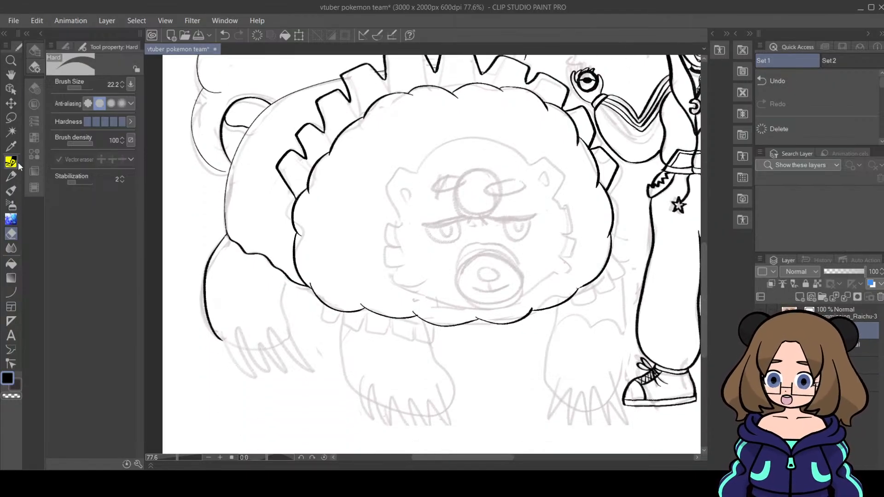
pyautogui.press('p')
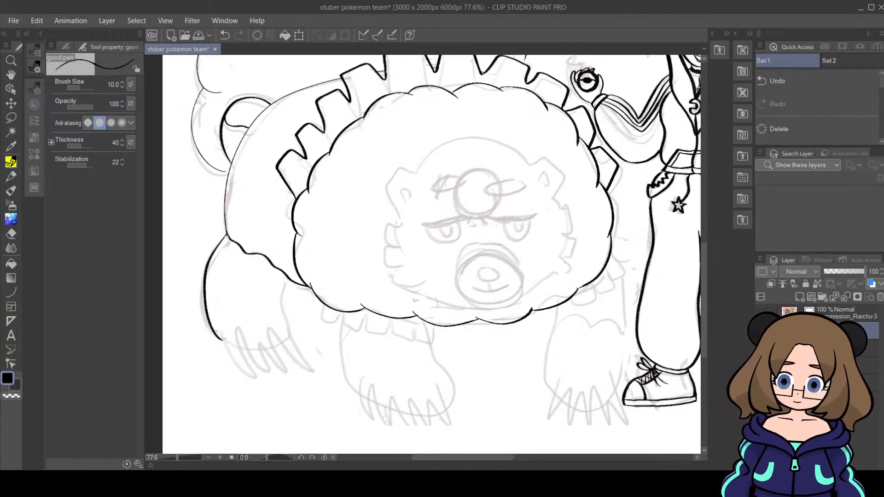
pyautogui.moveTo(323, 314); pyautogui.dragTo(339, 325)
pyautogui.moveTo(342, 313); pyautogui.dragTo(340, 325)
pyautogui.moveTo(343, 319)
pyautogui.mouseDown()
pyautogui.moveTo(362, 329)
pyautogui.moveTo(367, 314)
pyautogui.moveTo(367, 331)
pyautogui.moveTo(385, 332)
pyautogui.moveTo(389, 322)
pyautogui.moveTo(404, 338)
pyautogui.moveTo(416, 327)
pyautogui.moveTo(436, 325)
pyautogui.mouseUp()
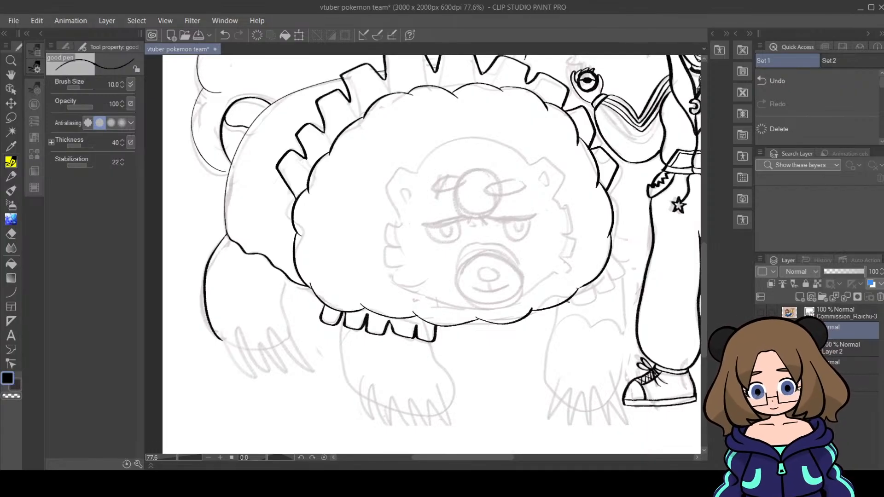
pyautogui.moveTo(565, 303)
pyautogui.mouseDown()
pyautogui.moveTo(583, 292)
pyautogui.moveTo(592, 303)
pyautogui.moveTo(603, 299)
pyautogui.moveTo(598, 283)
pyautogui.moveTo(609, 292)
pyautogui.moveTo(622, 282)
pyautogui.moveTo(614, 270)
pyautogui.moveTo(622, 275)
pyautogui.moveTo(633, 259)
pyautogui.moveTo(619, 252)
pyautogui.moveTo(630, 232)
pyautogui.mouseUp()
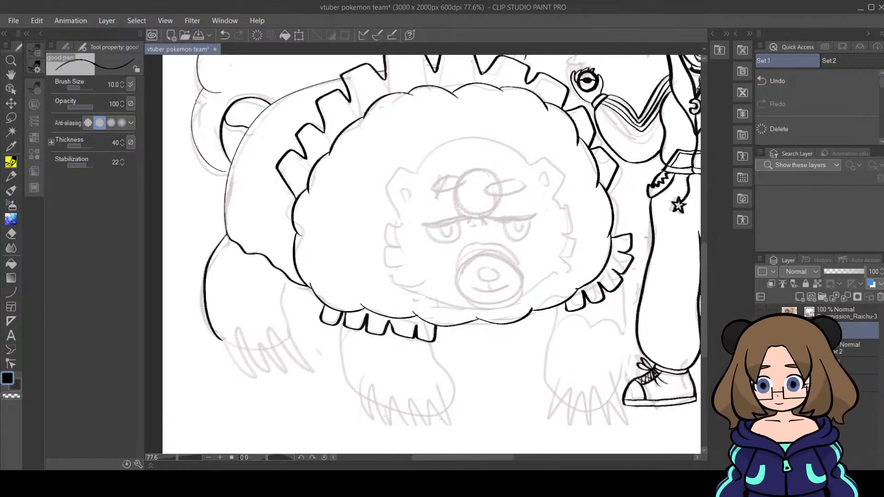
# Step: Ink the inner side of the bear's left hind leg and close the paw with a rounded bottom curve
pyautogui.moveTo(285, 276); pyautogui.dragTo(290, 331)
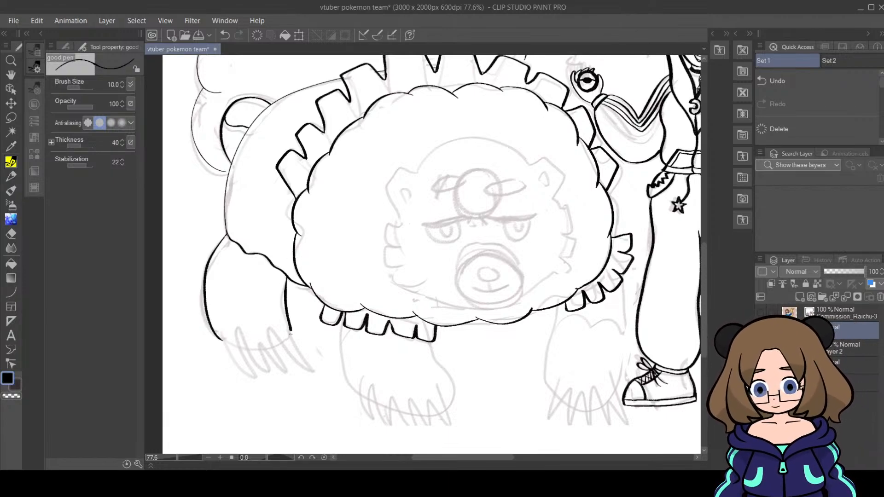
pyautogui.moveTo(233, 346)
pyautogui.mouseDown()
pyautogui.moveTo(271, 349)
pyautogui.moveTo(288, 337)
pyautogui.mouseUp()
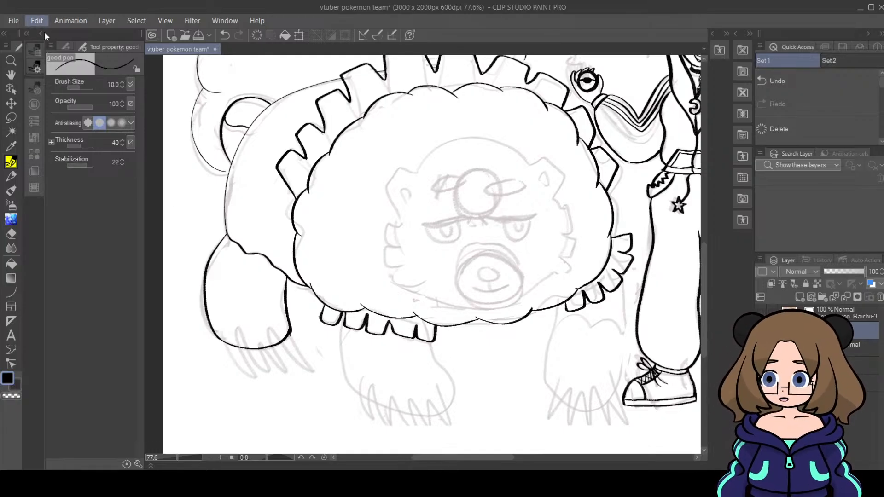
pyautogui.hotkey('ctrl', 'z')
pyautogui.moveTo(290, 330); pyautogui.dragTo(281, 342)
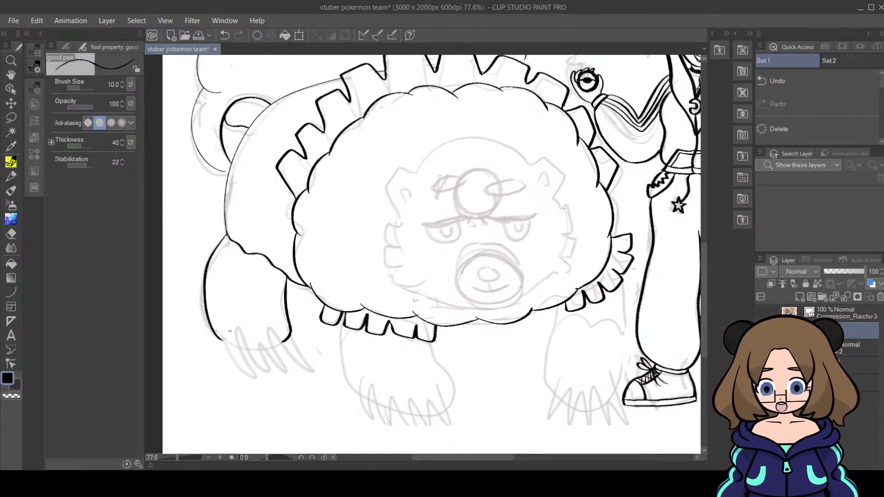
pyautogui.moveTo(219, 339); pyautogui.dragTo(279, 345)
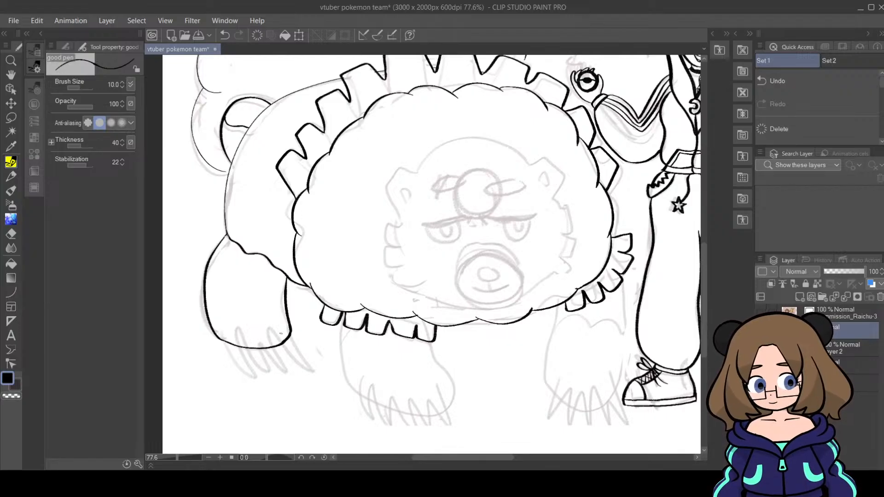
# Step: Ink the outlines of the bear's two front legs with rounded paws, and clean up the right paw's bottom junction
pyautogui.moveTo(339, 321)
pyautogui.mouseDown()
pyautogui.moveTo(351, 385)
pyautogui.moveTo(371, 401)
pyautogui.mouseUp()
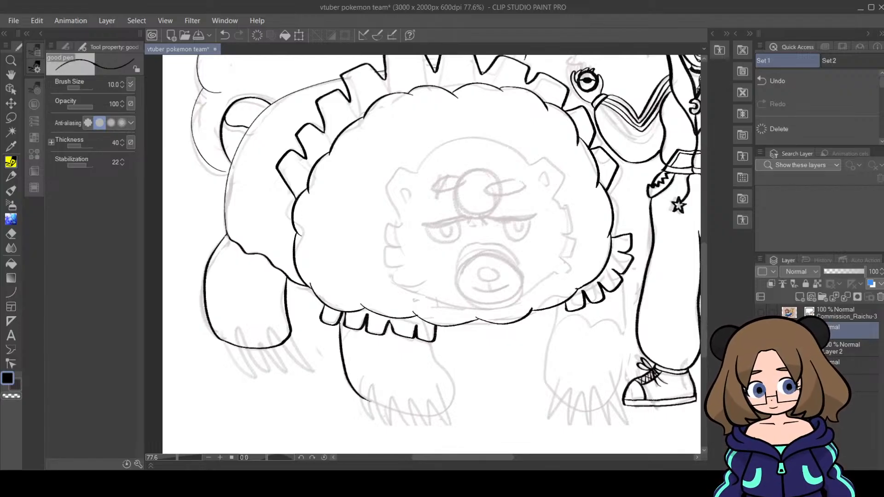
pyautogui.moveTo(432, 344)
pyautogui.mouseDown()
pyautogui.moveTo(453, 400)
pyautogui.moveTo(439, 411)
pyautogui.mouseUp()
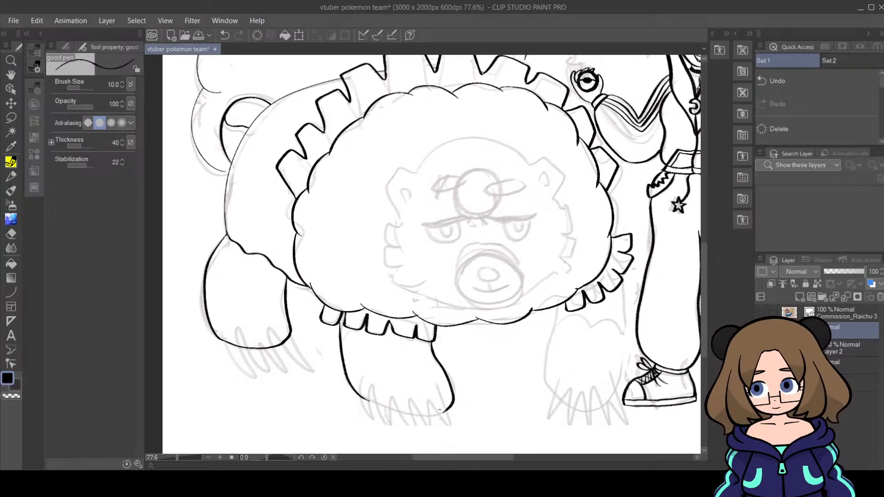
pyautogui.moveTo(370, 401); pyautogui.dragTo(443, 411)
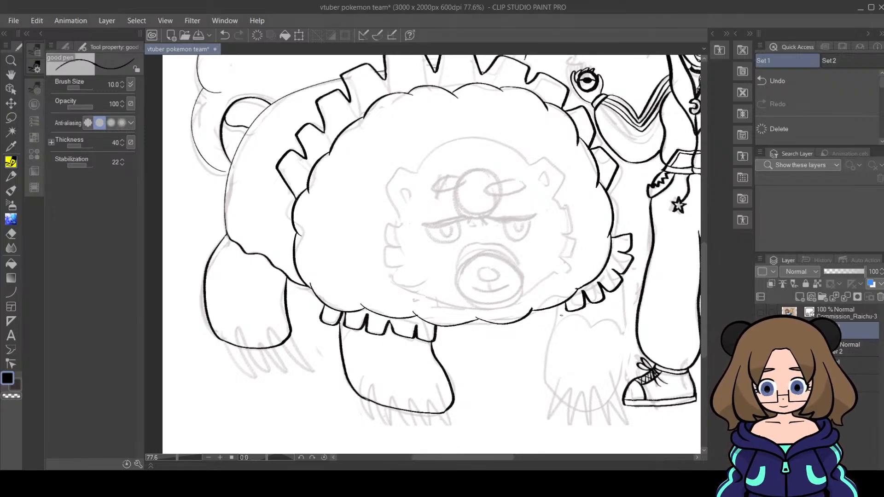
pyautogui.moveTo(558, 305)
pyautogui.mouseDown()
pyautogui.moveTo(542, 397)
pyautogui.moveTo(560, 404)
pyautogui.mouseUp()
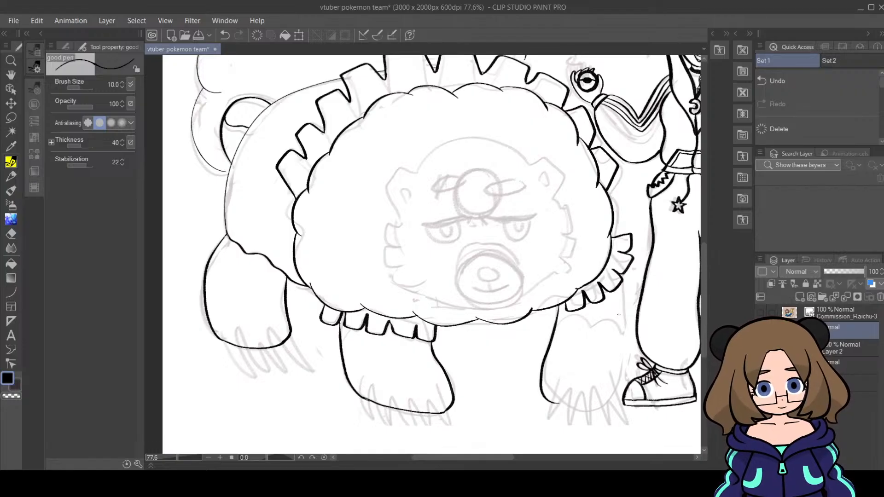
pyautogui.moveTo(628, 269)
pyautogui.mouseDown()
pyautogui.moveTo(621, 367)
pyautogui.moveTo(597, 398)
pyautogui.moveTo(562, 407)
pyautogui.mouseUp()
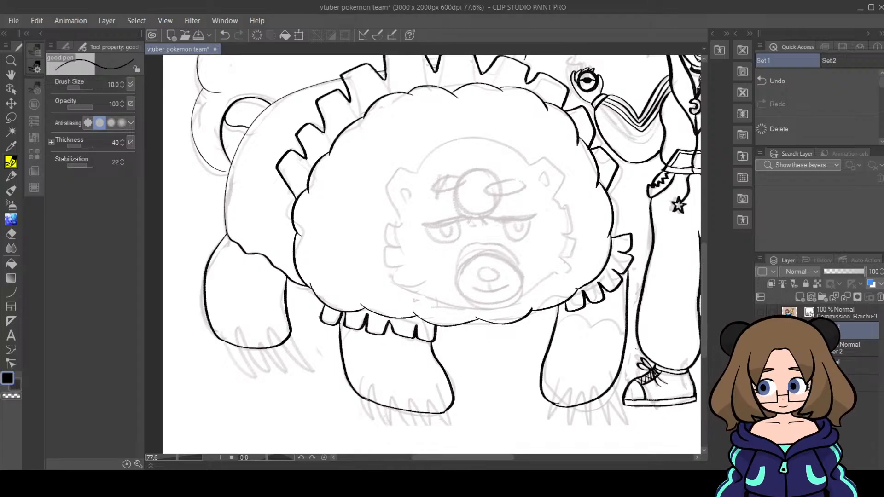
pyautogui.click(11, 234)
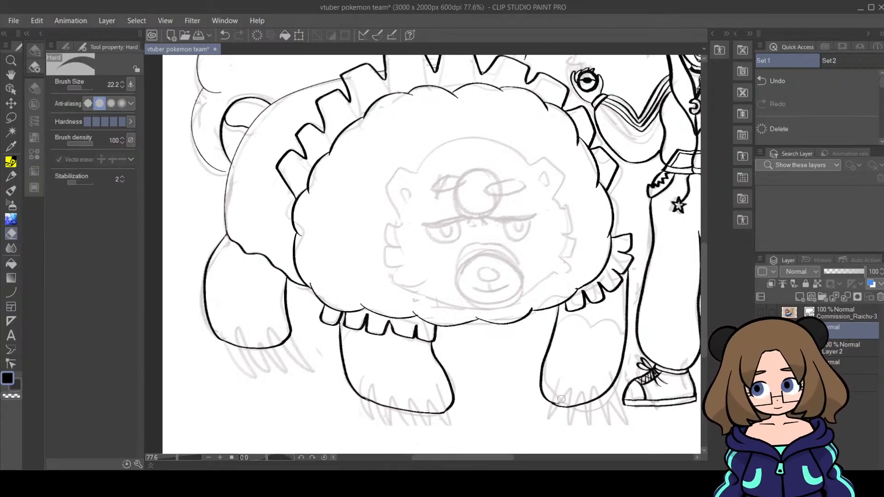
pyautogui.click(15, 165)
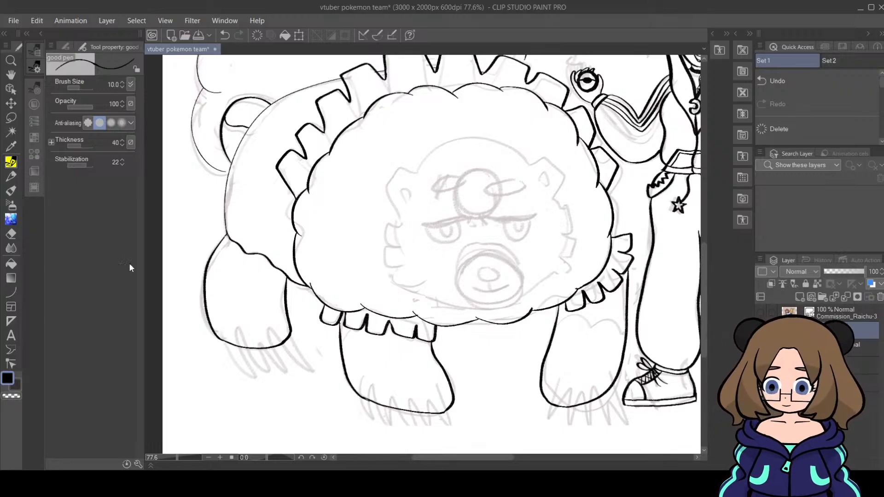
# Step: Erase the scallop on the ruff's right side and redraw it bulging further out to meet the lower-right frill
pyautogui.press('e')
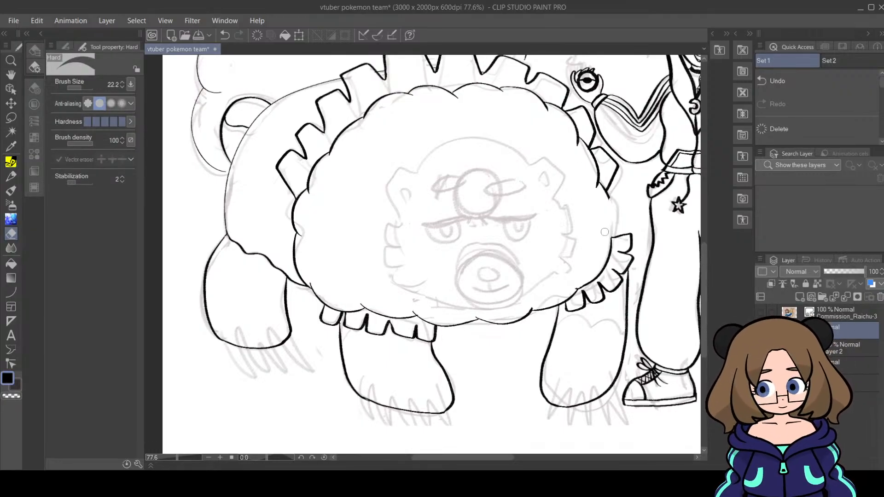
pyautogui.click(11, 163)
pyautogui.moveTo(599, 182)
pyautogui.mouseDown()
pyautogui.moveTo(616, 206)
pyautogui.moveTo(611, 248)
pyautogui.mouseUp()
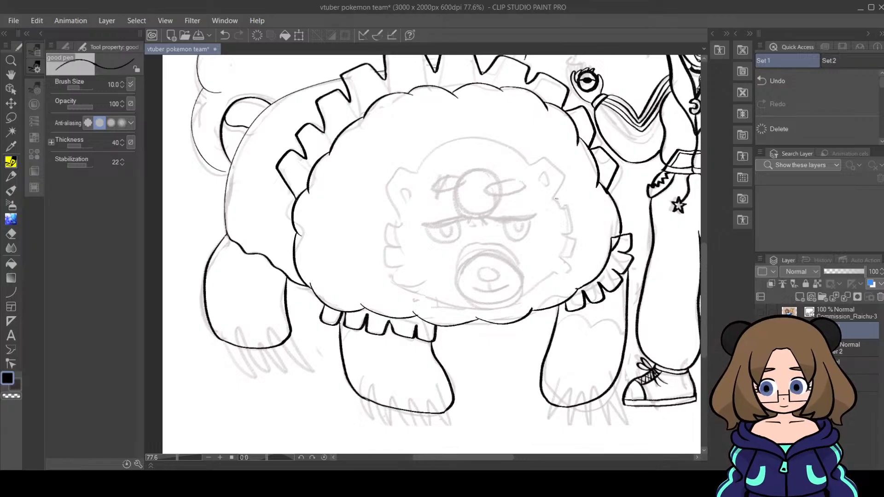
pyautogui.click(11, 234)
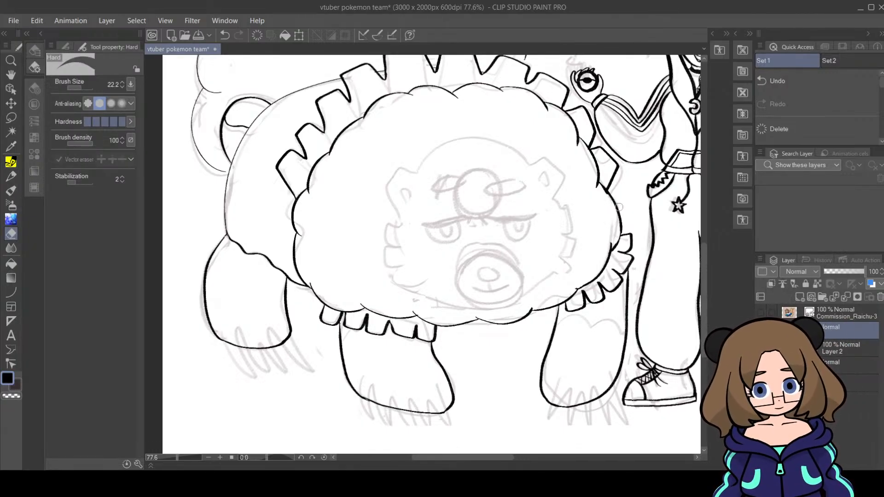
pyautogui.press('p')
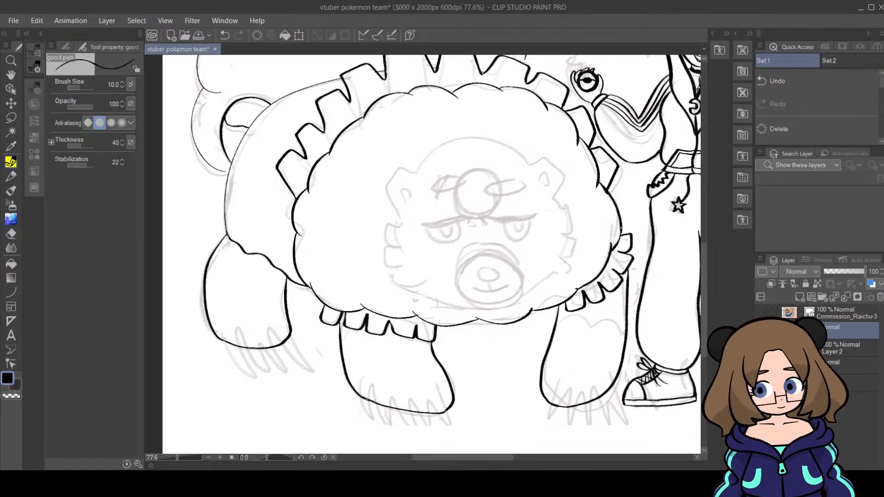
pyautogui.moveTo(621, 228); pyautogui.dragTo(615, 246)
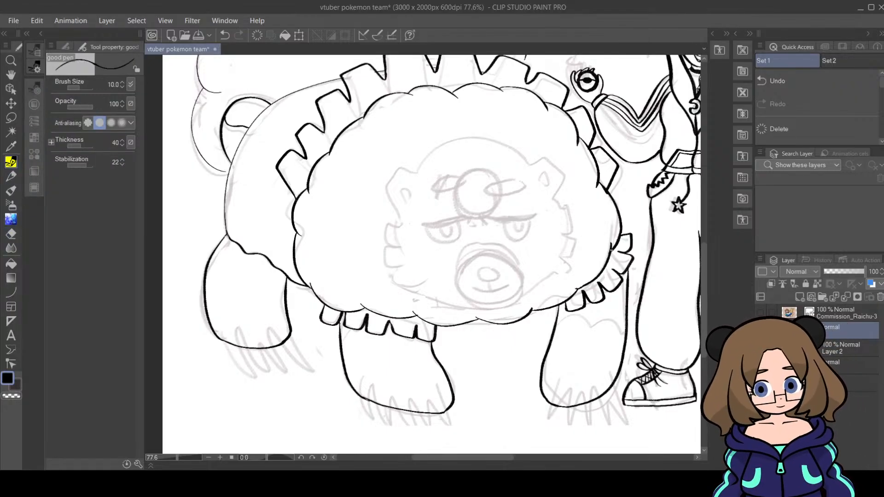
# Step: Erase the upper outer line of the right front leg and redraw it curving up into the frill
pyautogui.click(11, 190)
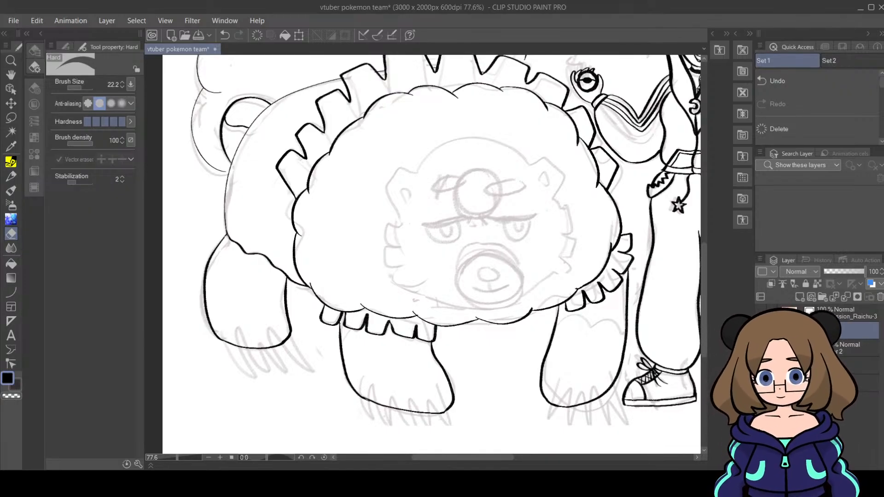
pyautogui.moveTo(633, 275); pyautogui.dragTo(620, 329)
pyautogui.press('p')
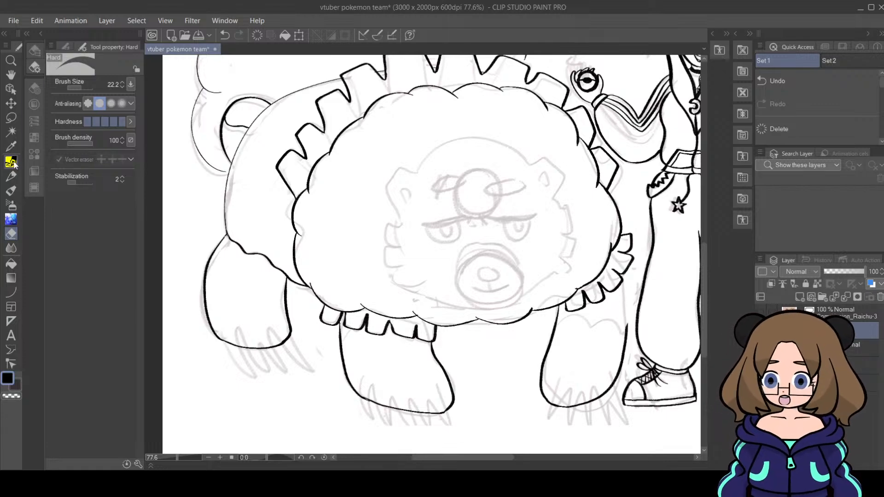
pyautogui.moveTo(622, 280); pyautogui.dragTo(625, 305)
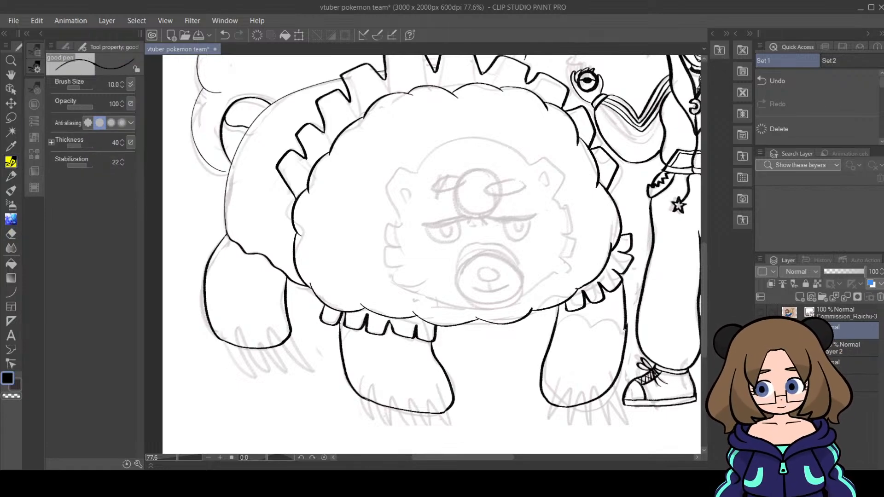
pyautogui.hotkey('ctrl', 'z')
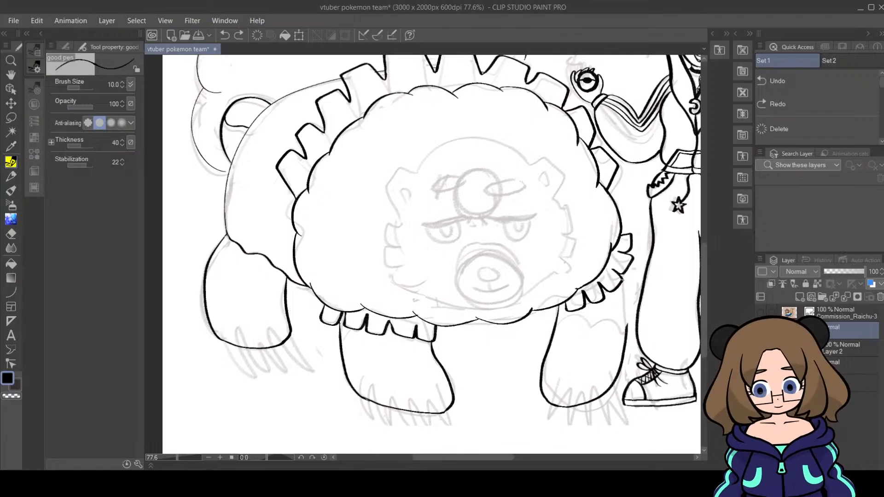
pyautogui.moveTo(629, 310); pyautogui.dragTo(627, 326)
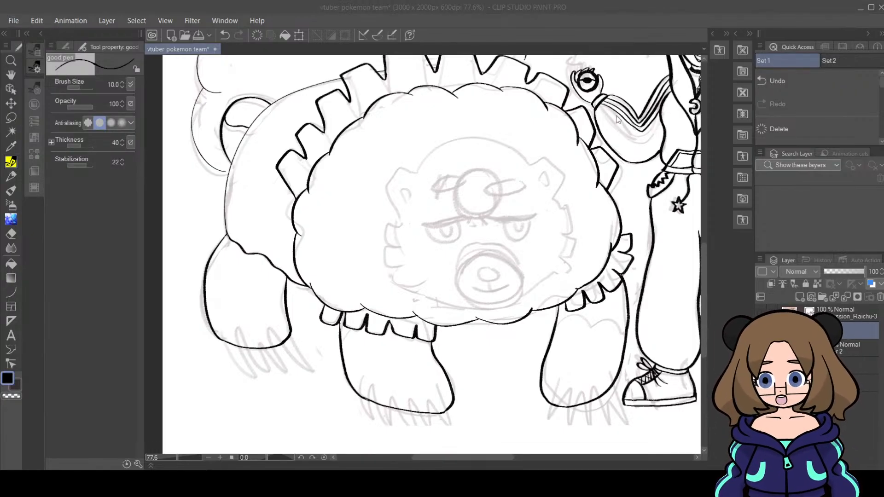
pyautogui.hotkey('ctrl', 'z')
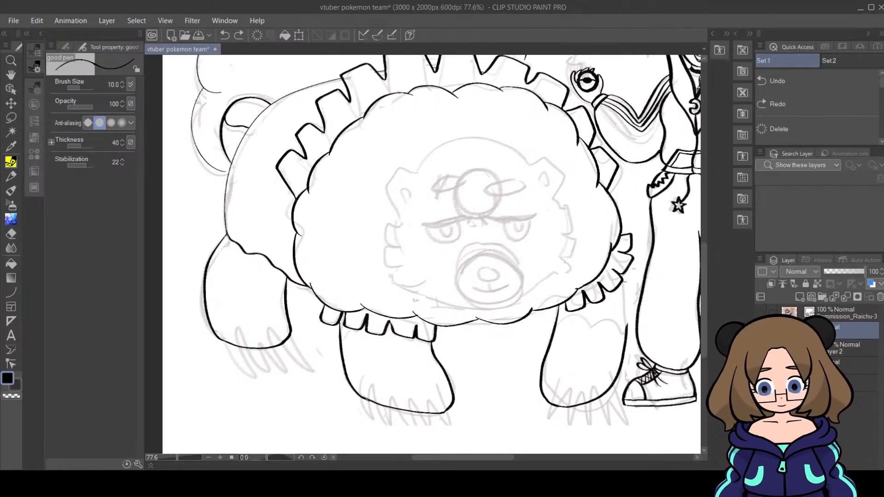
pyautogui.moveTo(619, 272); pyautogui.dragTo(625, 284)
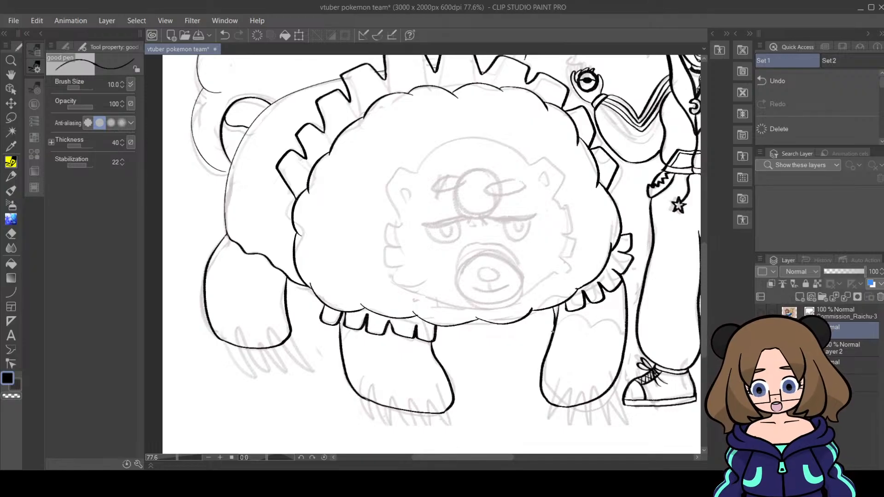
# Step: Touch up the right front leg's inner line, and redraw the left front leg's inner side with a fuller, rounded paw bottom
pyautogui.press('e')
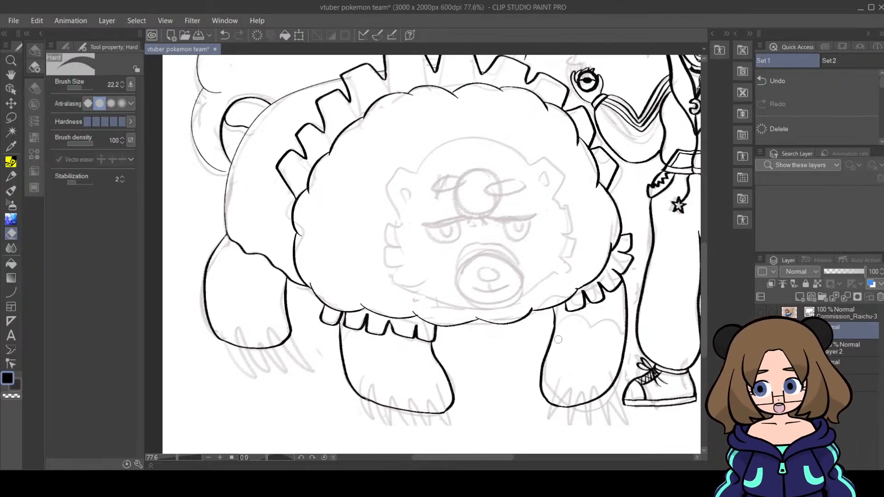
pyautogui.click(15, 161)
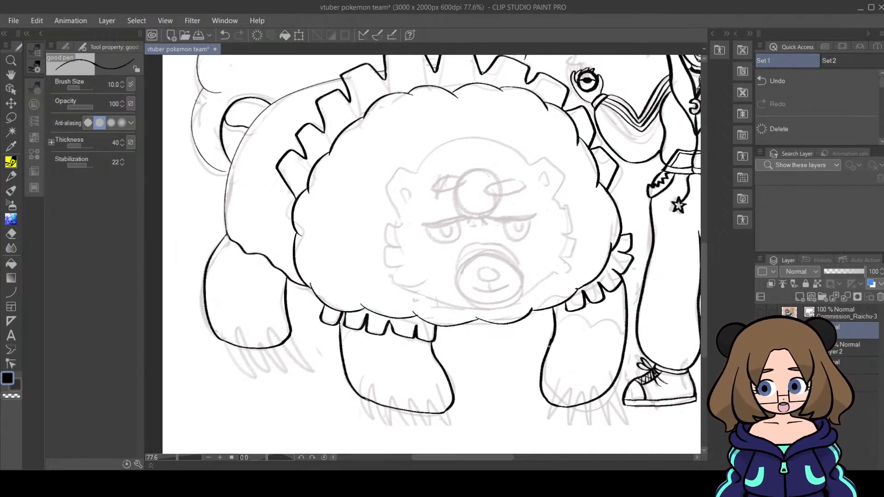
pyautogui.press('e')
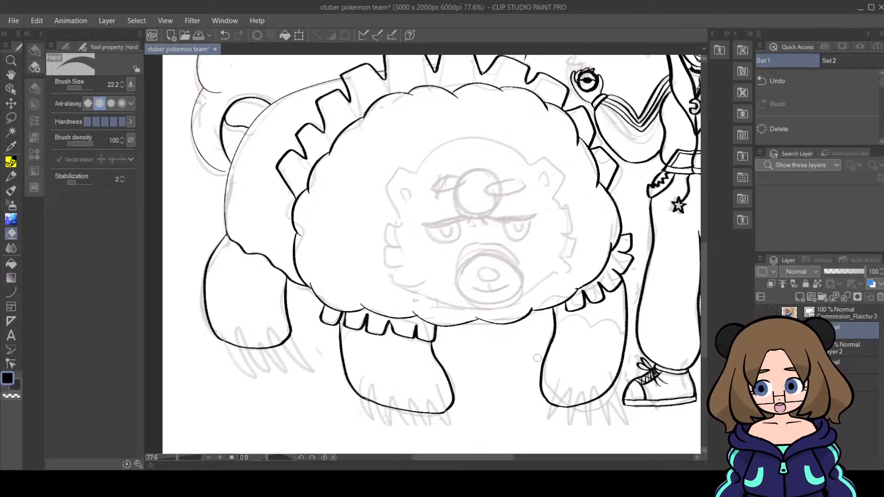
pyautogui.moveTo(434, 408)
pyautogui.mouseDown()
pyautogui.moveTo(439, 390)
pyautogui.moveTo(442, 415)
pyautogui.moveTo(425, 408)
pyautogui.moveTo(431, 401)
pyautogui.moveTo(432, 418)
pyautogui.moveTo(375, 397)
pyautogui.moveTo(384, 410)
pyautogui.moveTo(412, 415)
pyautogui.moveTo(451, 405)
pyautogui.mouseUp()
pyautogui.click(12, 165)
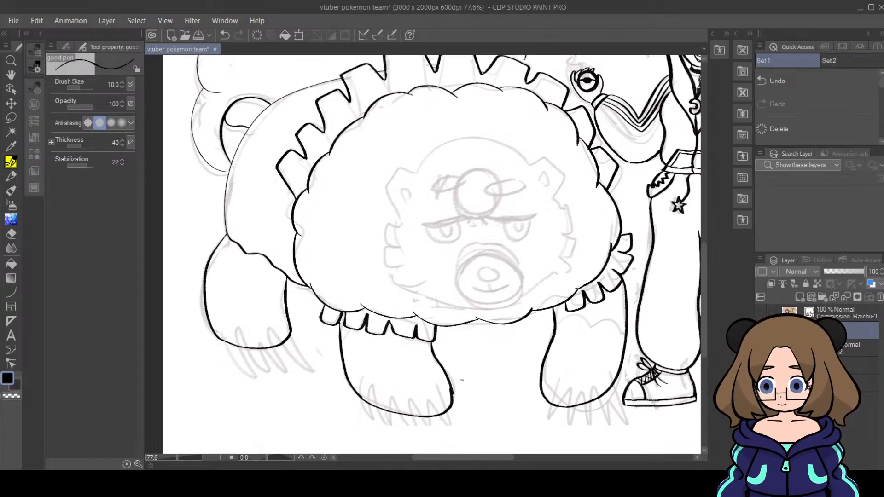
pyautogui.moveTo(436, 357); pyautogui.dragTo(454, 412)
pyautogui.press('e')
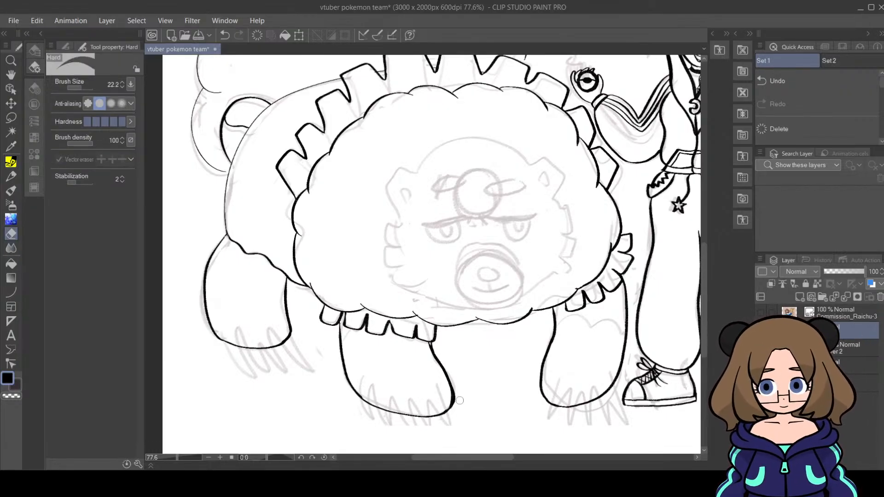
pyautogui.moveTo(456, 397); pyautogui.dragTo(454, 410)
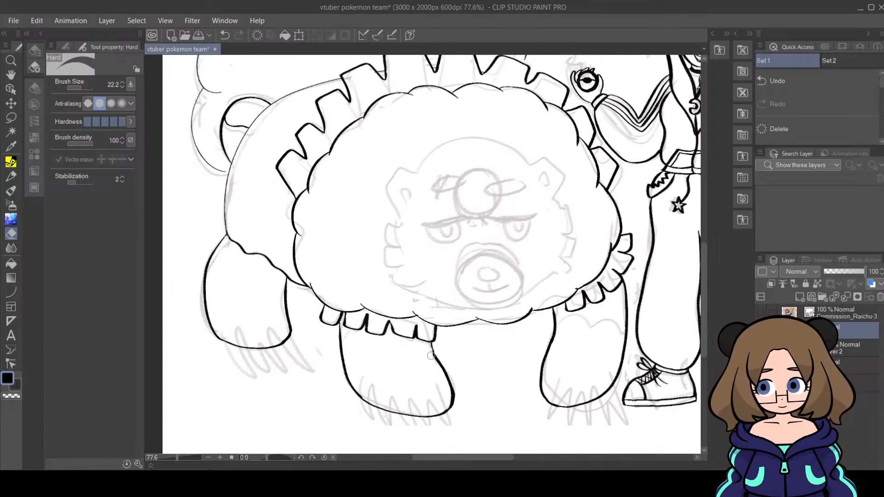
# Step: Ink a scalloped fur line across the top of each front leg just below the frill
pyautogui.press('p')
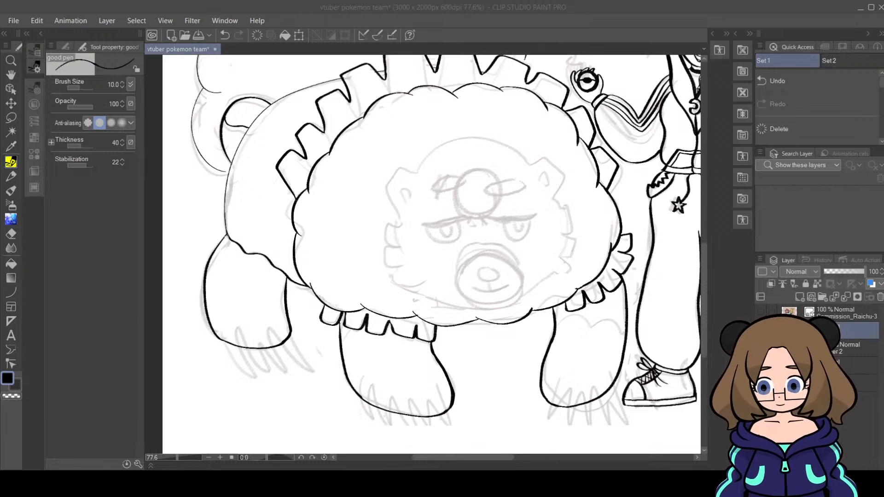
pyautogui.click(315, 64)
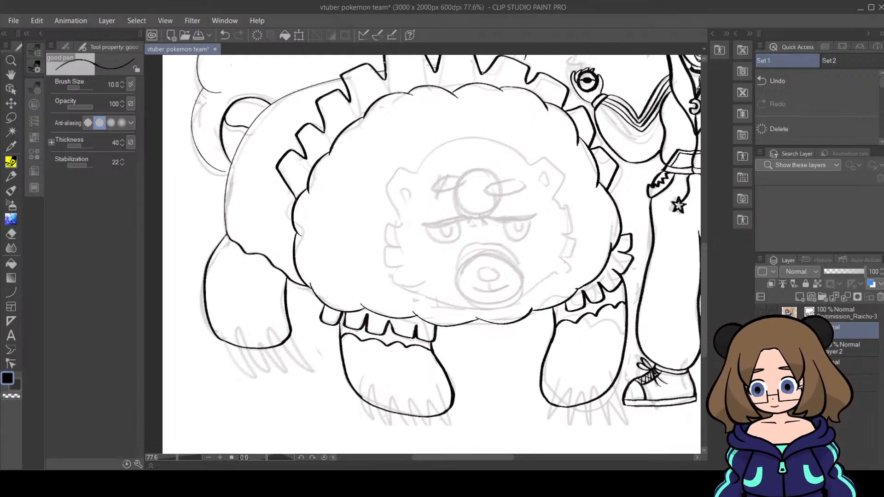
# Step: Ink the scalloped fur layer behind the frill on the ruff's left side down to the hind leg, with a short matching piece on the right
pyautogui.scroll(3, 702, 253)
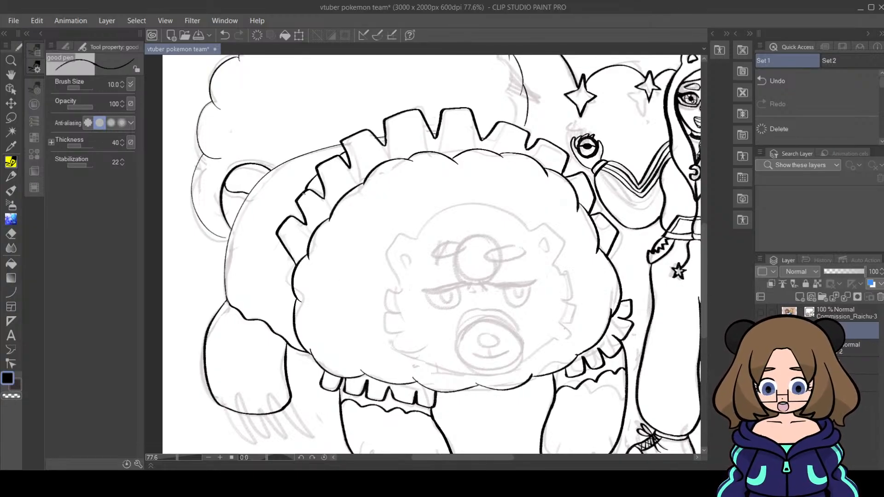
pyautogui.hotkey('ctrl', 'z')
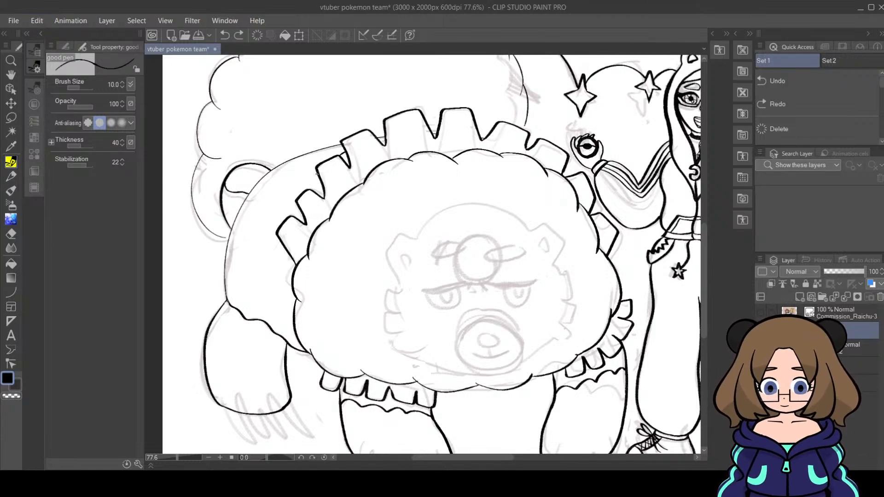
pyautogui.hotkey('ctrl', 'y')
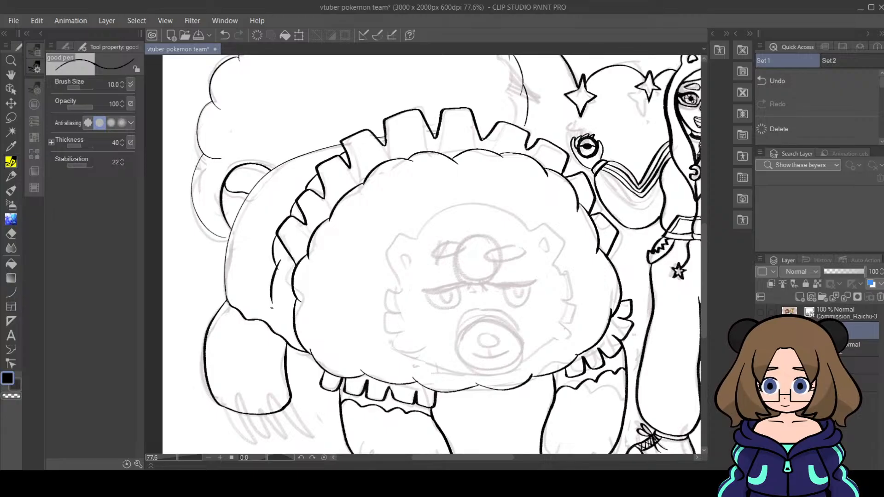
pyautogui.moveTo(272, 264); pyautogui.dragTo(269, 321)
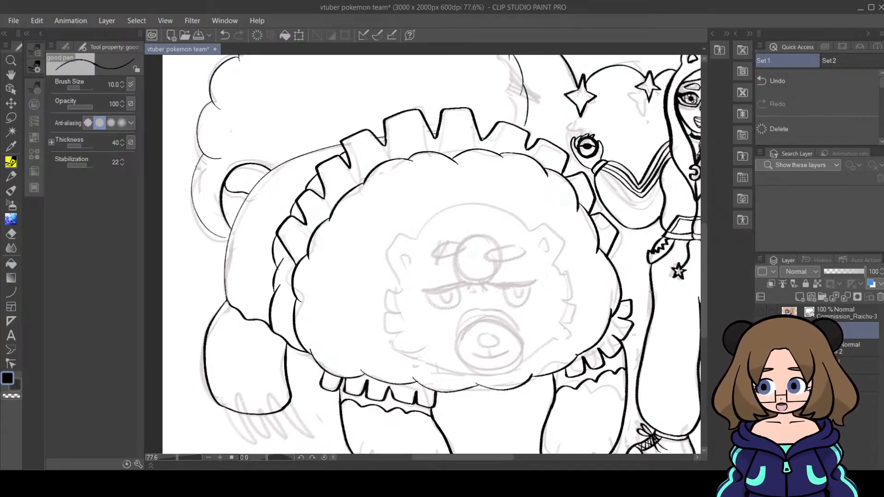
pyautogui.click(11, 234)
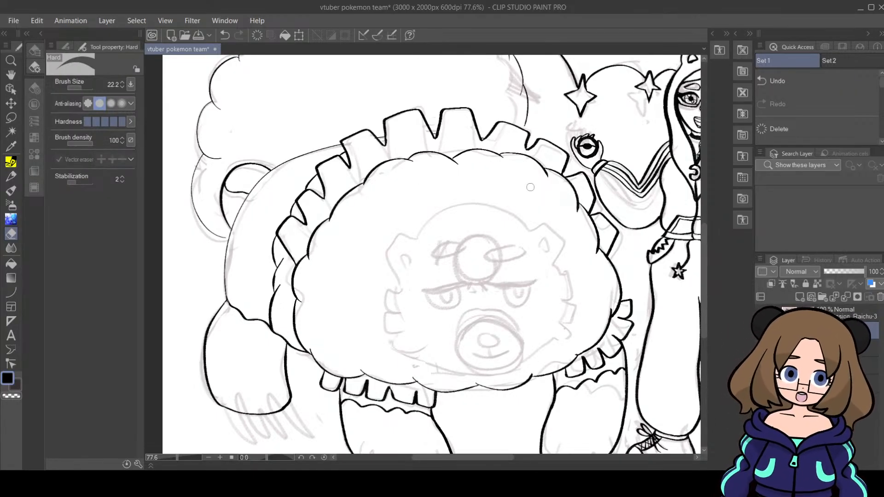
pyautogui.press('p')
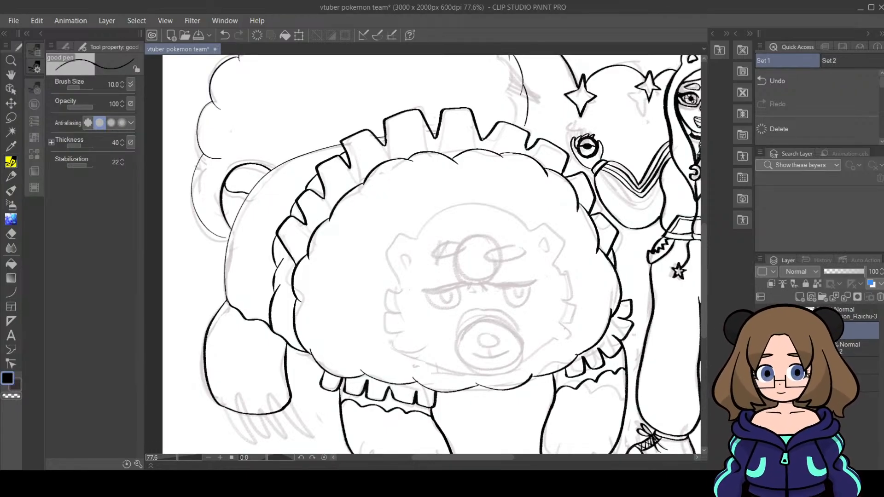
# Step: Ink a long curved, pointed claw on the inner side of each front paw
pyautogui.scroll(-3, 450, 311)
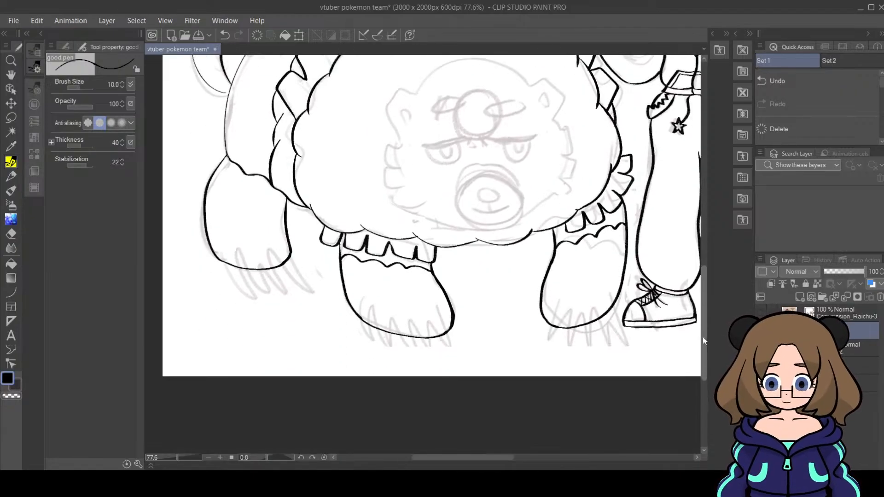
pyautogui.moveTo(441, 301); pyautogui.dragTo(482, 344)
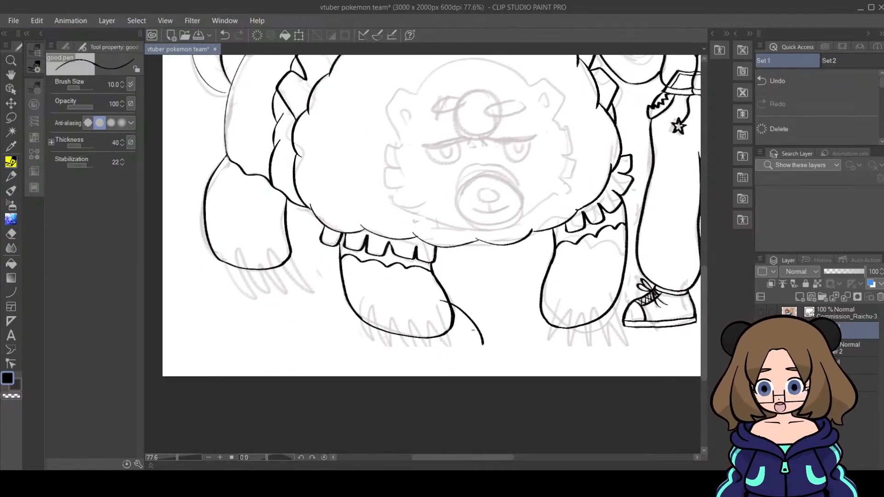
pyautogui.moveTo(438, 302); pyautogui.dragTo(481, 343)
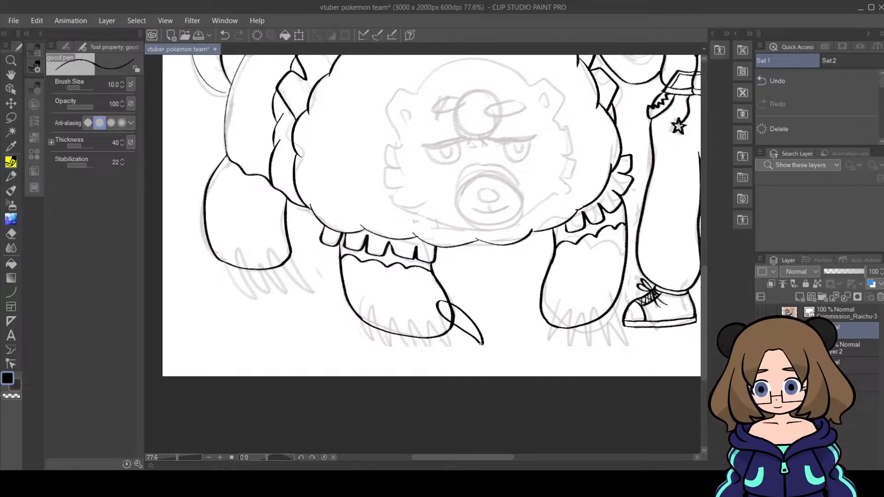
pyautogui.moveTo(545, 295)
pyautogui.mouseDown()
pyautogui.moveTo(518, 324)
pyautogui.moveTo(518, 343)
pyautogui.moveTo(547, 294)
pyautogui.mouseUp()
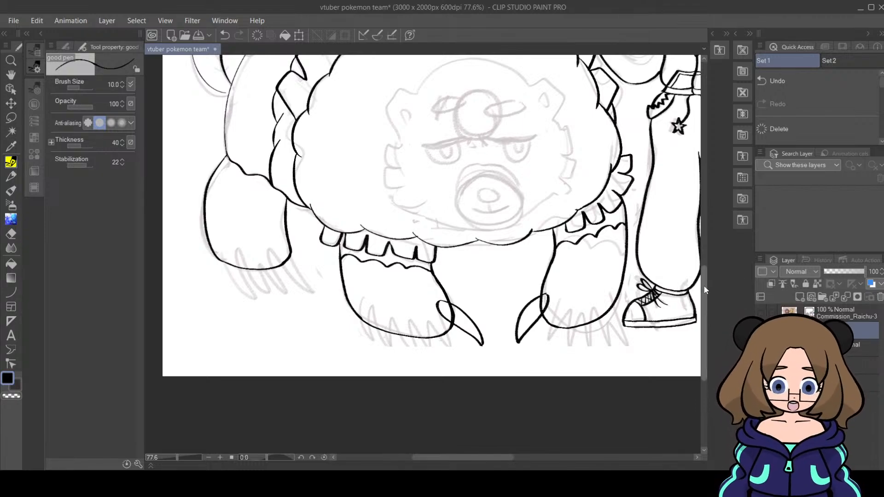
# Step: Ink four narrow, rounded-top claws hanging side by side over the bottom of the left front paw
pyautogui.moveTo(703, 285)
pyautogui.mouseDown()
pyautogui.moveTo(708, 238)
pyautogui.moveTo(705, 276)
pyautogui.mouseUp()
pyautogui.moveTo(359, 345); pyautogui.dragTo(373, 396)
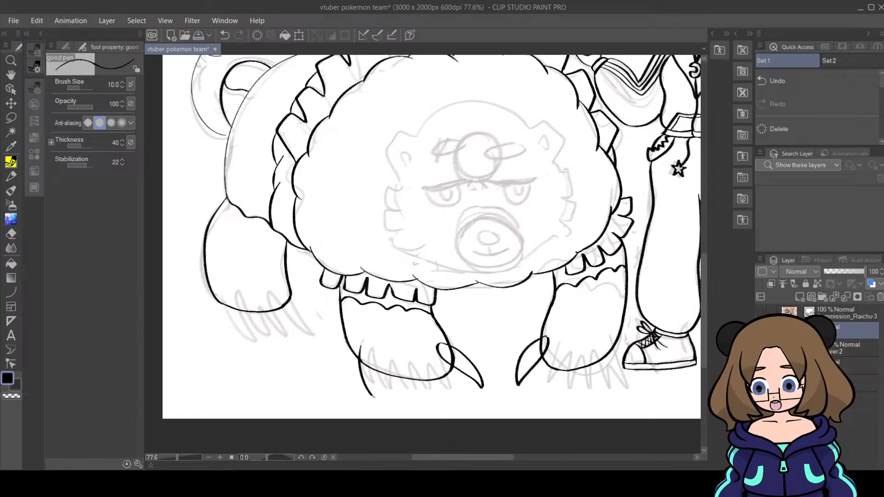
pyautogui.moveTo(365, 345); pyautogui.dragTo(373, 396)
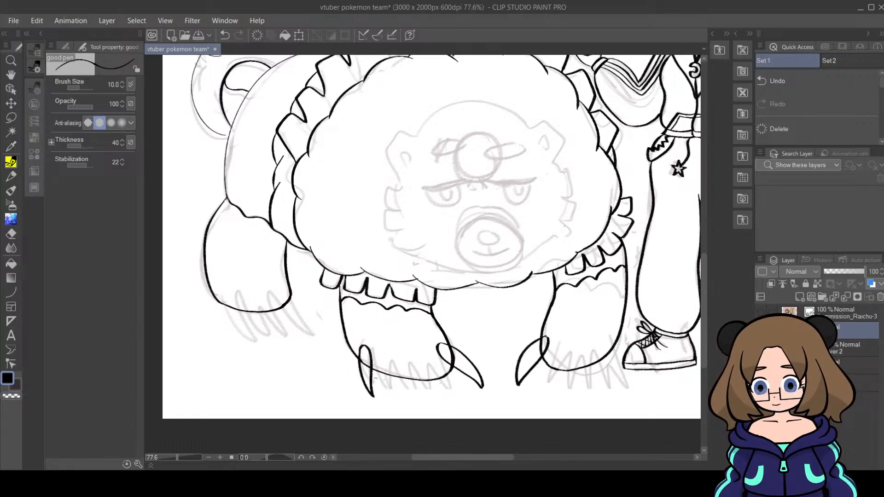
pyautogui.moveTo(378, 353); pyautogui.dragTo(387, 396)
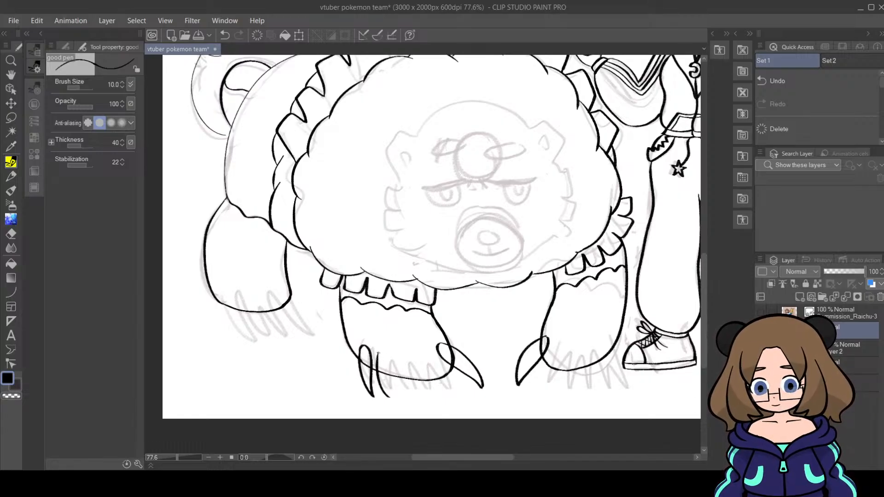
pyautogui.moveTo(378, 352); pyautogui.dragTo(394, 399)
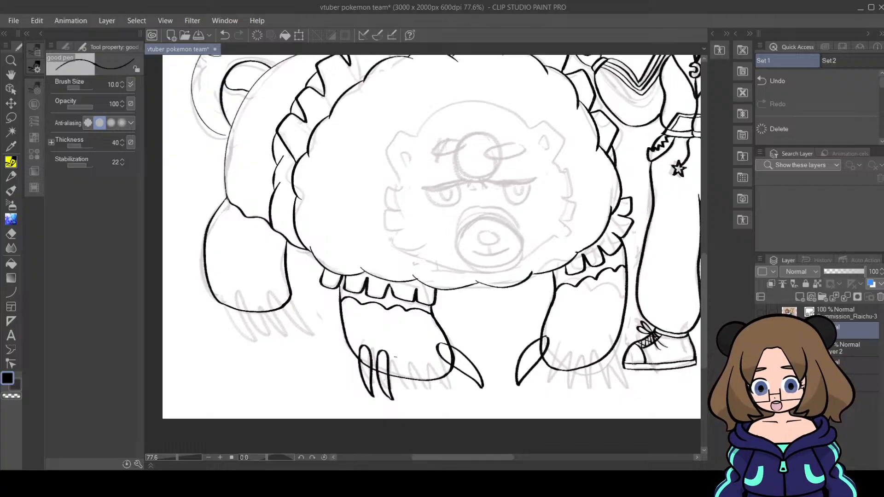
pyautogui.moveTo(395, 357); pyautogui.dragTo(406, 400)
pyautogui.moveTo(397, 354); pyautogui.dragTo(411, 403)
pyautogui.moveTo(416, 360); pyautogui.dragTo(420, 396)
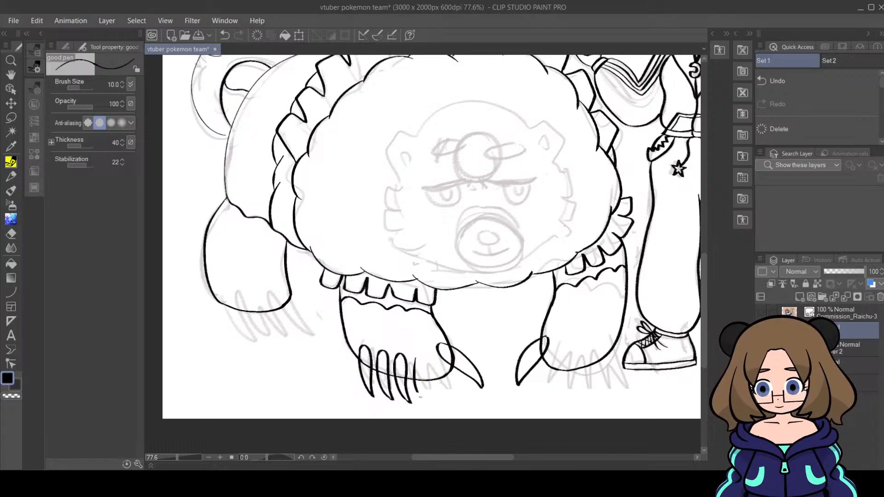
pyautogui.moveTo(418, 355); pyautogui.dragTo(434, 408)
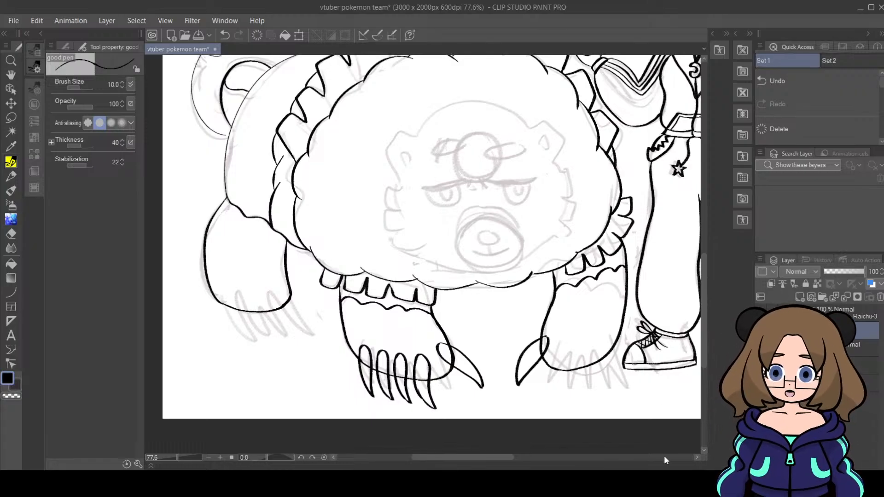
# Step: Lasso the four claws on the left front paw, scale them to 108% and rotate them by -4.8 degrees
pyautogui.click(11, 117)
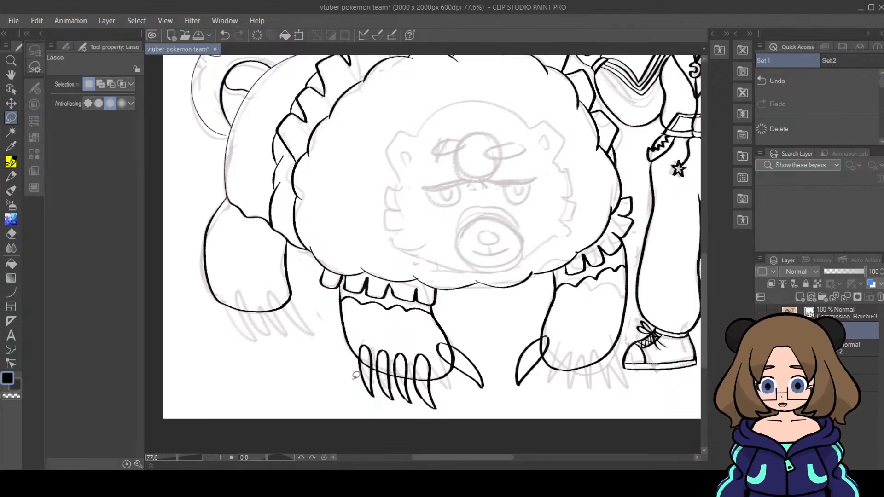
pyautogui.moveTo(353, 385)
pyautogui.mouseDown()
pyautogui.moveTo(362, 327)
pyautogui.moveTo(419, 344)
pyautogui.moveTo(441, 387)
pyautogui.moveTo(443, 416)
pyautogui.moveTo(355, 386)
pyautogui.mouseUp()
pyautogui.hotkey('ctrl', 't')
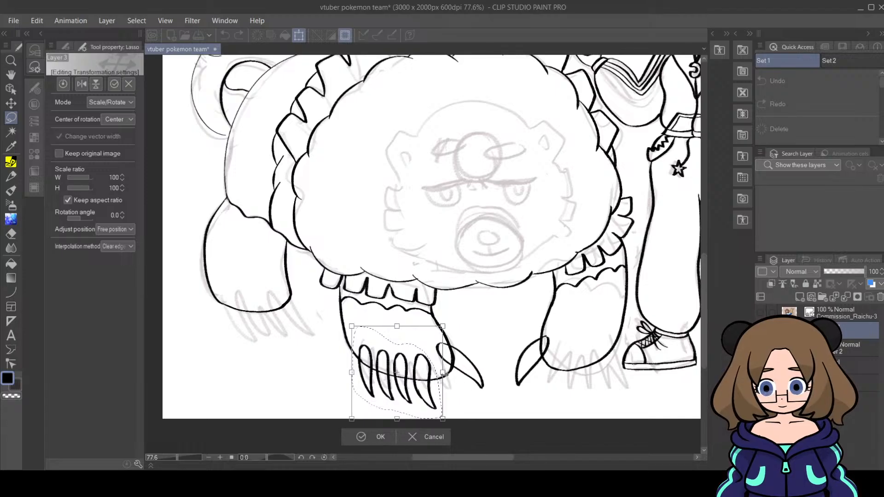
pyautogui.moveTo(444, 372)
pyautogui.mouseDown()
pyautogui.moveTo(496, 344)
pyautogui.moveTo(430, 378)
pyautogui.mouseUp()
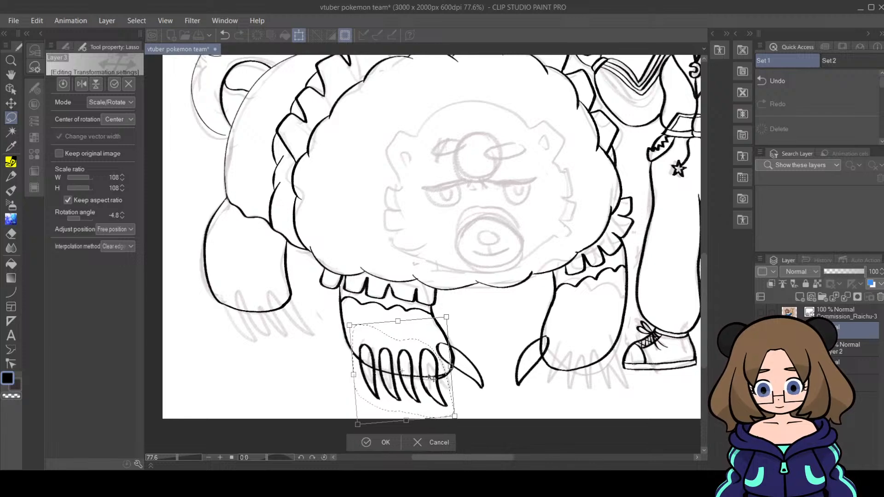
pyautogui.click(364, 440)
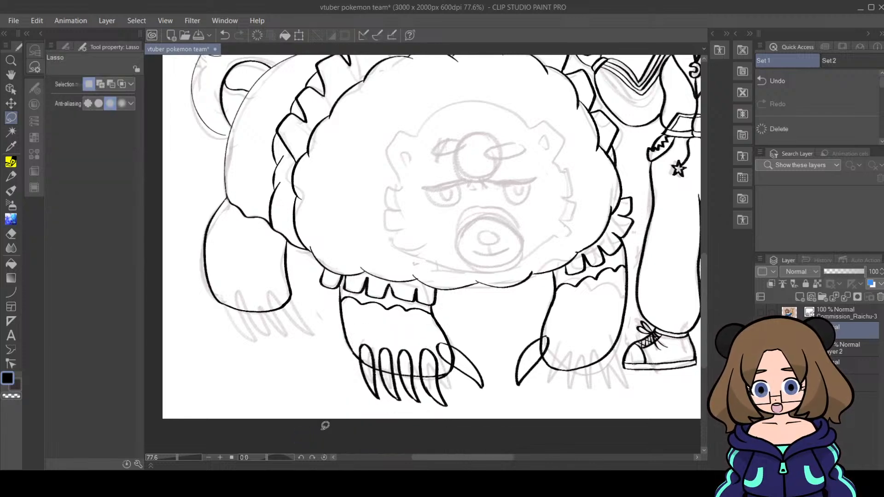
# Step: Erase the paw outline crossing inside the four left front claws, and redraw the innermost claw's left edge and the paw line beside it
pyautogui.click(12, 233)
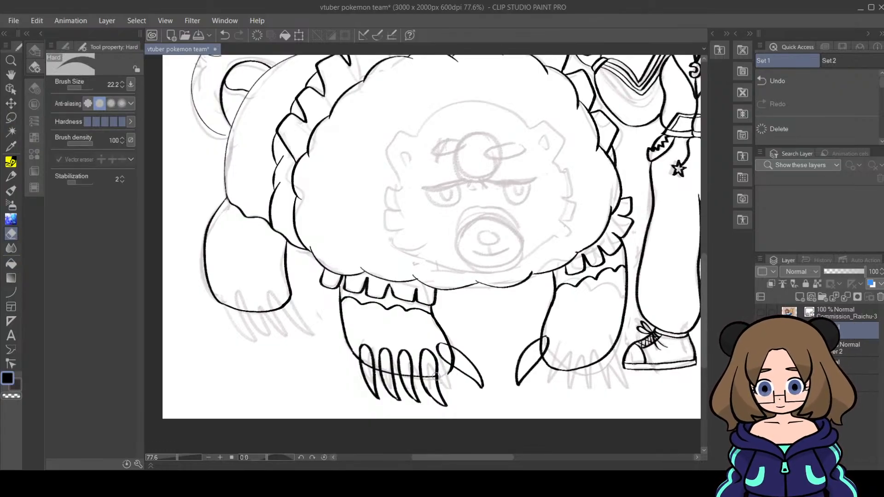
pyautogui.moveTo(426, 378); pyautogui.dragTo(432, 392)
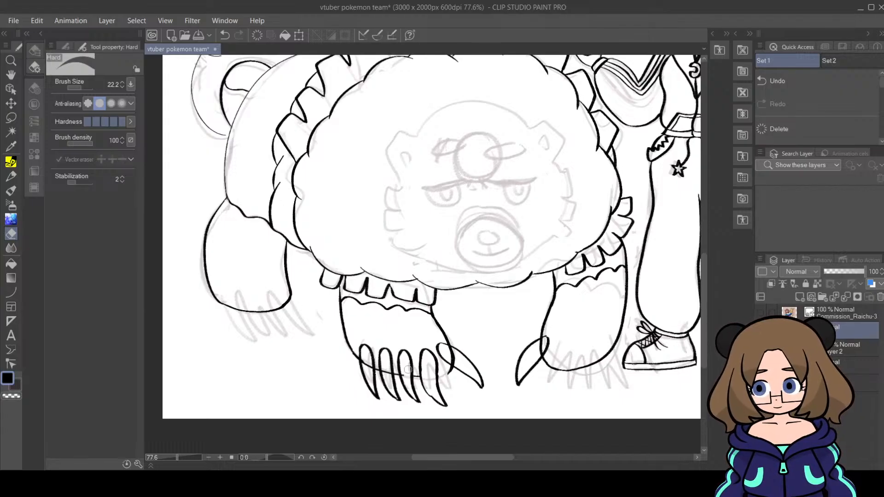
pyautogui.moveTo(385, 365)
pyautogui.mouseDown()
pyautogui.moveTo(387, 374)
pyautogui.moveTo(371, 362)
pyautogui.moveTo(370, 375)
pyautogui.moveTo(366, 361)
pyautogui.mouseUp()
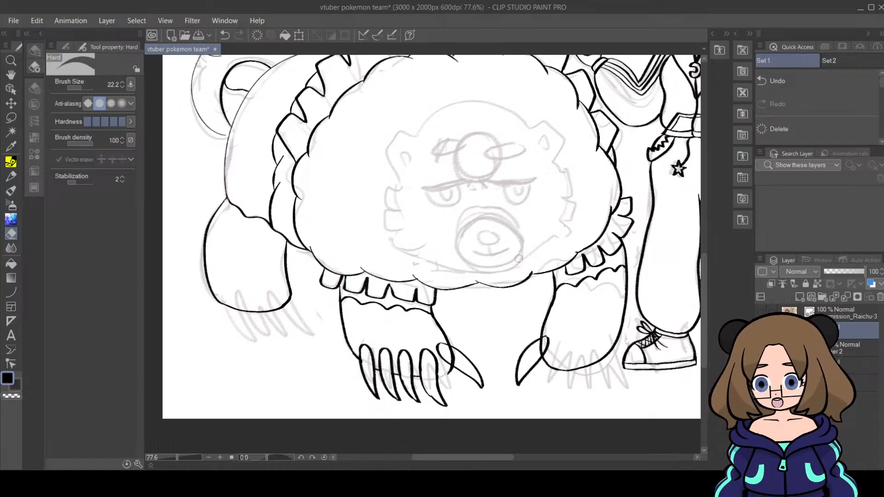
pyautogui.moveTo(423, 365); pyautogui.dragTo(430, 392)
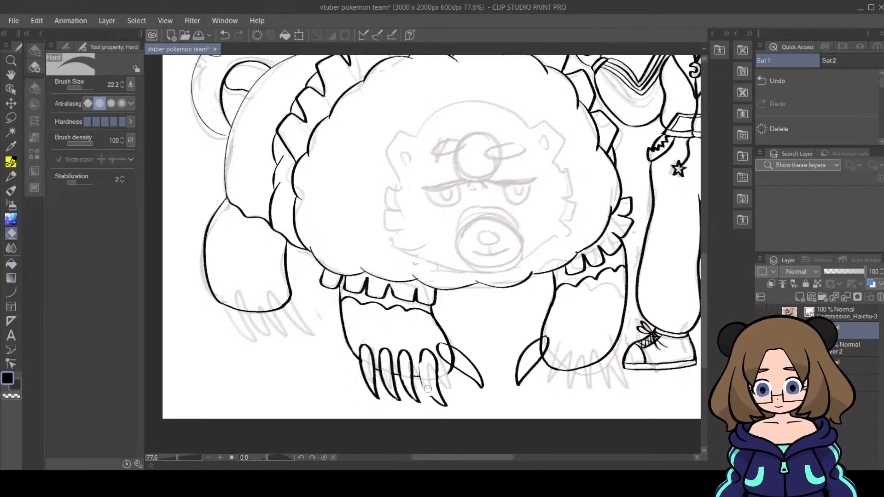
pyautogui.click(10, 163)
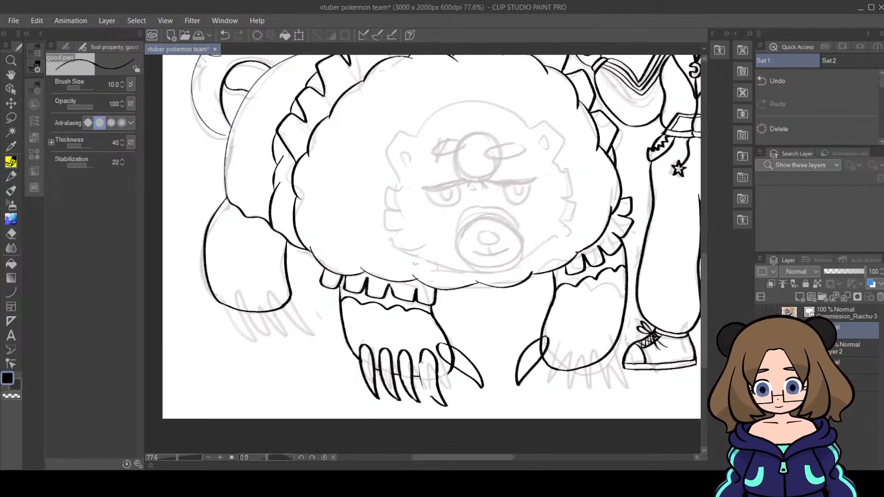
pyautogui.moveTo(420, 365)
pyautogui.mouseDown()
pyautogui.moveTo(433, 398)
pyautogui.moveTo(416, 364)
pyautogui.mouseUp()
pyautogui.click(11, 234)
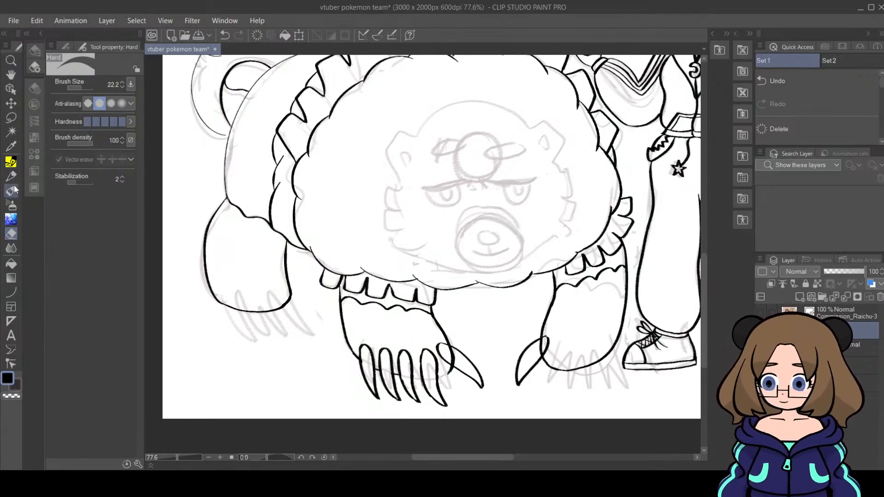
pyautogui.click(12, 165)
pyautogui.moveTo(411, 376)
pyautogui.mouseDown()
pyautogui.moveTo(425, 351)
pyautogui.moveTo(433, 399)
pyautogui.mouseUp()
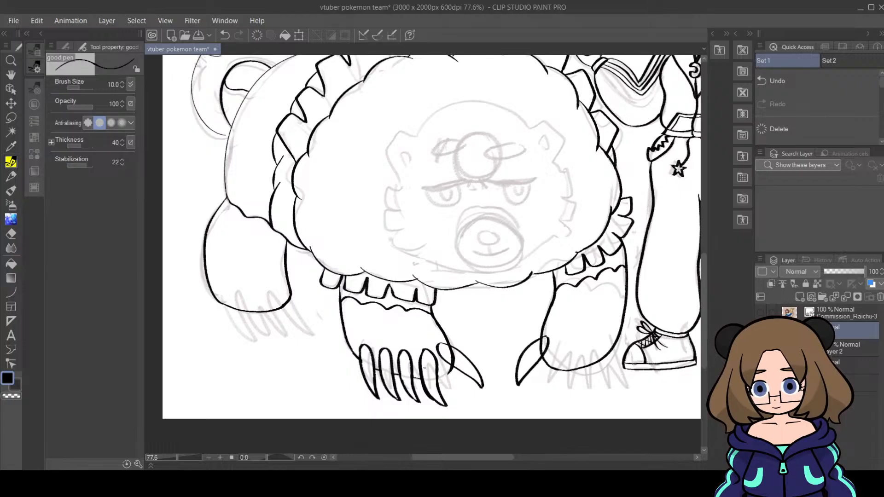
# Step: Touch up the four claws on the left front paw, erasing stray line bits and re-inking the claw edges and paw line between them
pyautogui.press('e')
pyautogui.moveTo(416, 378); pyautogui.dragTo(436, 408)
pyautogui.press('p')
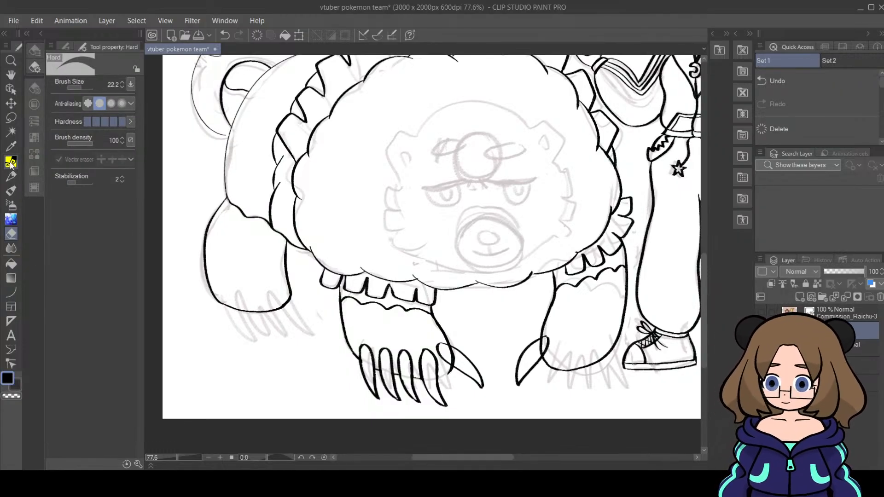
pyautogui.moveTo(451, 368)
pyautogui.mouseDown()
pyautogui.moveTo(437, 377)
pyautogui.moveTo(392, 376)
pyautogui.mouseUp()
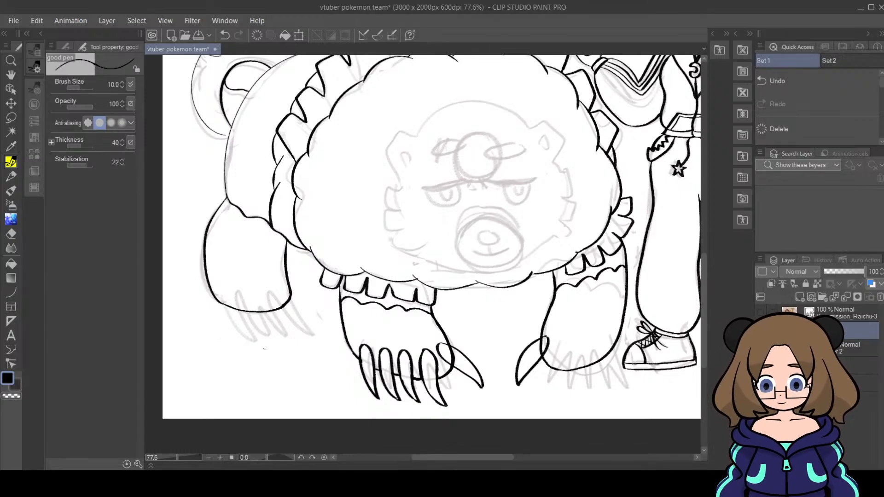
pyautogui.click(11, 233)
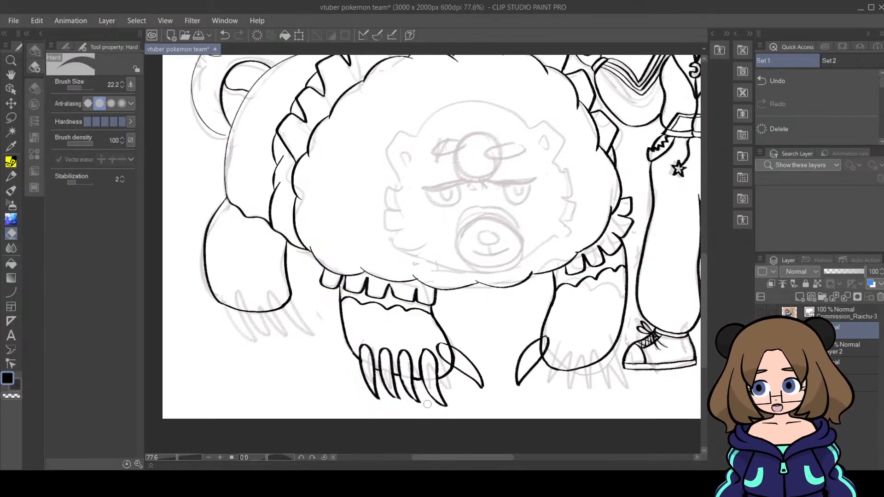
pyautogui.click(11, 162)
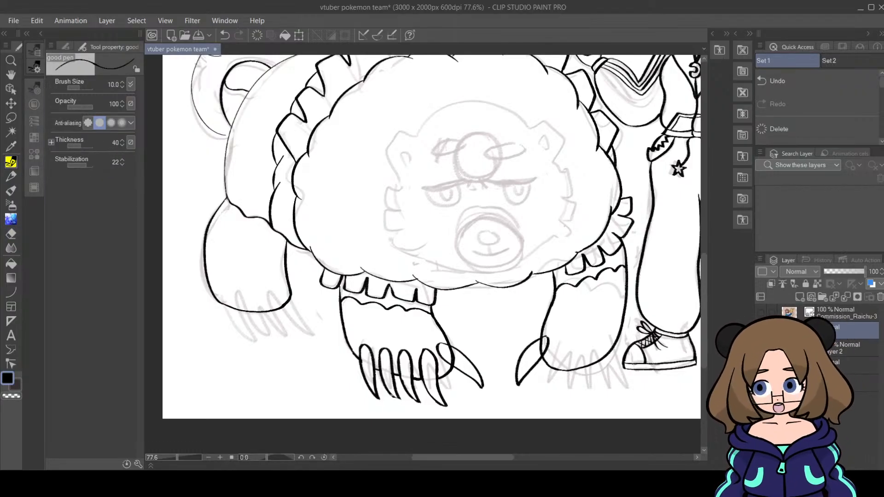
pyautogui.moveTo(395, 398); pyautogui.dragTo(401, 401)
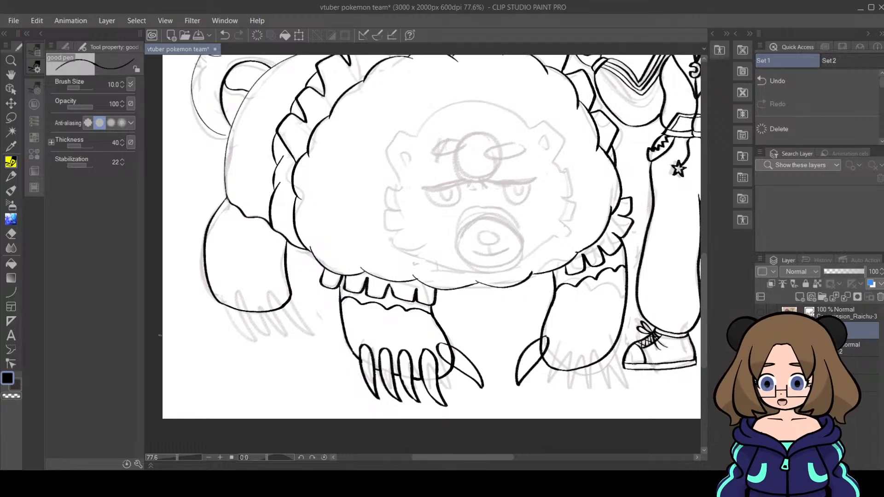
# Step: Try to redraw the long inner claw of the left front paw with a straighter, pointed shape
pyautogui.press('e')
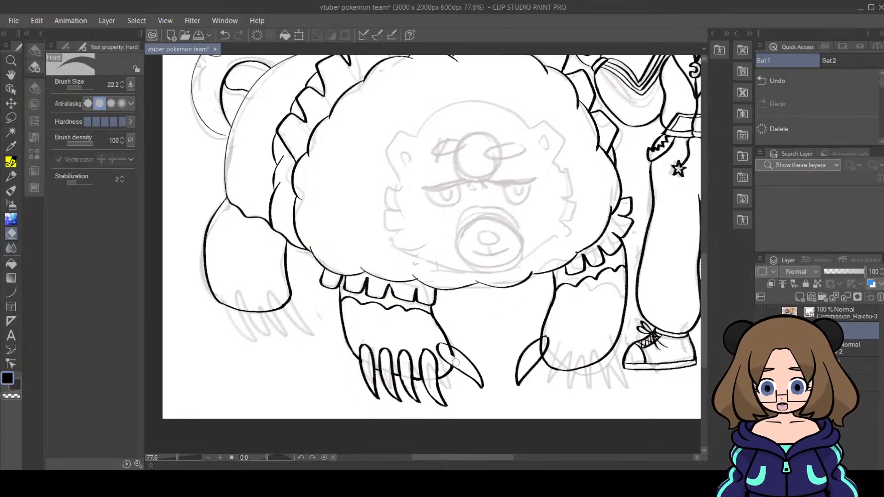
pyautogui.moveTo(455, 363)
pyautogui.mouseDown()
pyautogui.moveTo(449, 351)
pyautogui.moveTo(479, 366)
pyautogui.moveTo(478, 389)
pyautogui.moveTo(462, 341)
pyautogui.moveTo(468, 360)
pyautogui.moveTo(451, 351)
pyautogui.mouseUp()
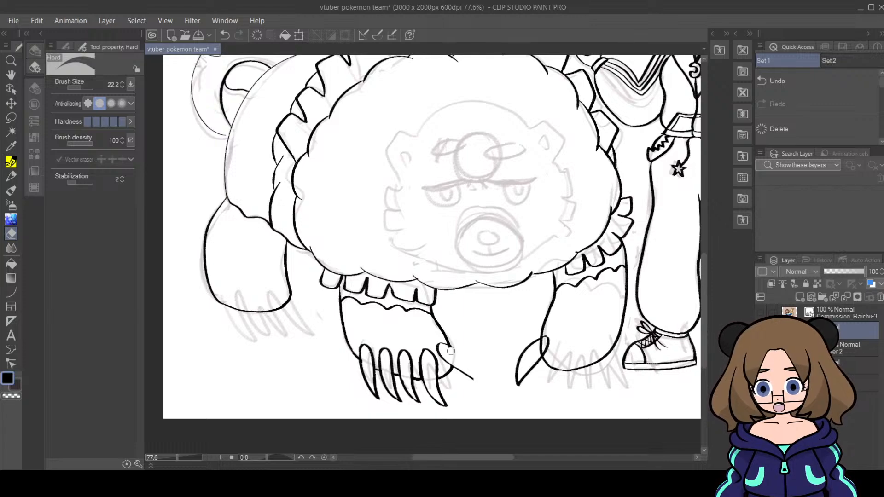
pyautogui.click(14, 165)
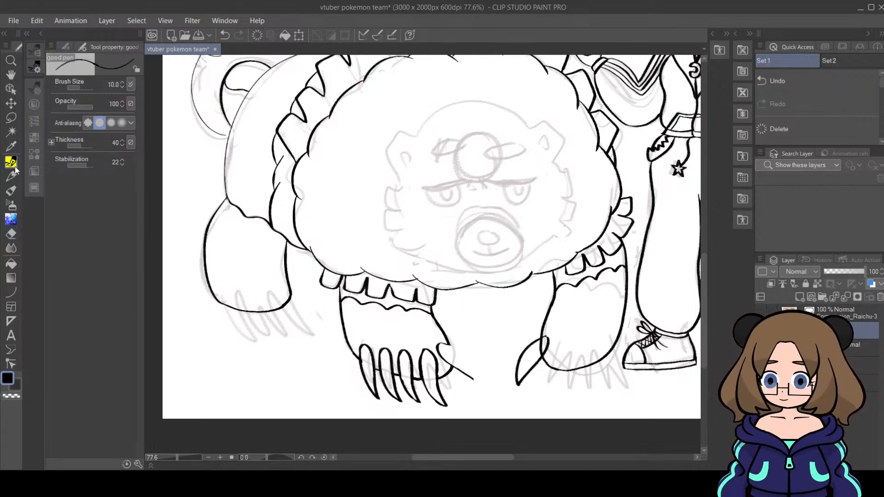
pyautogui.moveTo(443, 344); pyautogui.dragTo(477, 385)
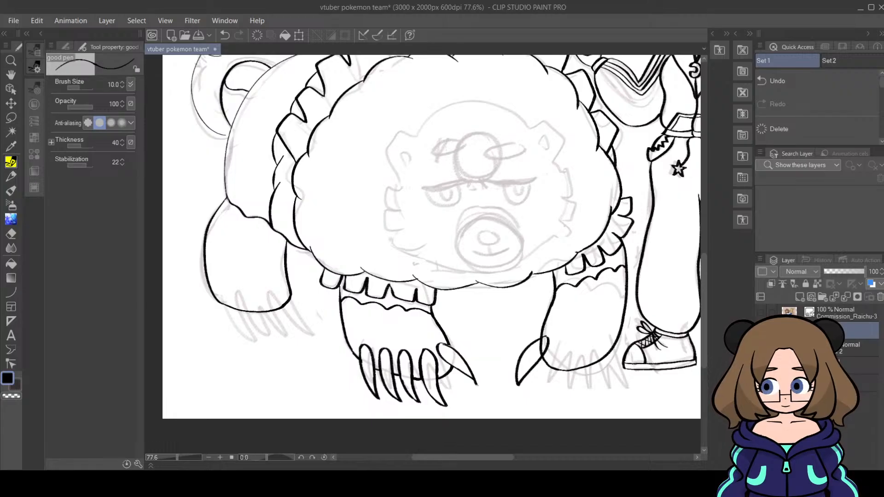
pyautogui.moveTo(441, 345); pyautogui.dragTo(455, 352)
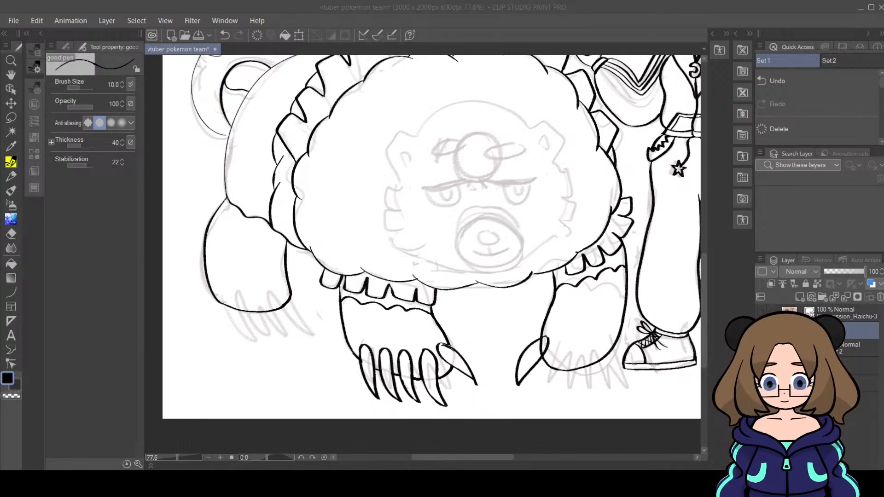
# Step: Erase the left front paw's inner claw, ink a shorter, downward-curving one in its place, and clean up the paw edge beneath it
pyautogui.click(11, 233)
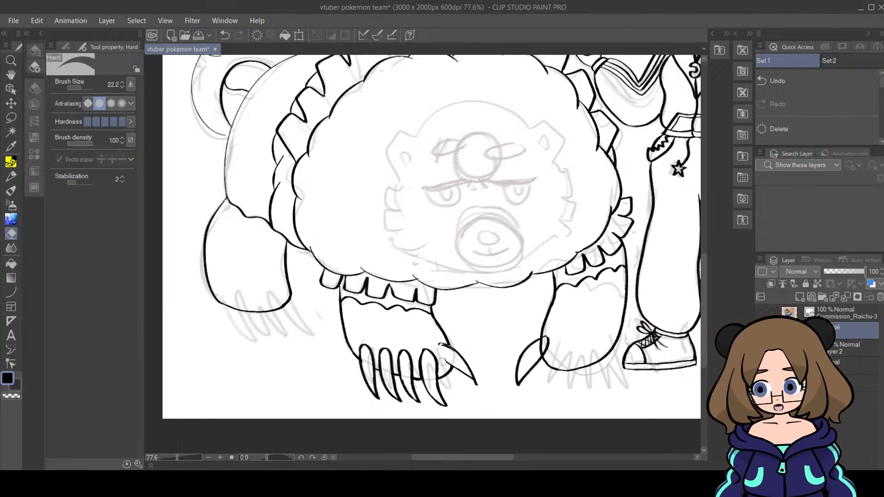
pyautogui.moveTo(445, 355)
pyautogui.mouseDown()
pyautogui.moveTo(475, 389)
pyautogui.moveTo(469, 360)
pyautogui.moveTo(456, 354)
pyautogui.mouseUp()
pyautogui.click(11, 162)
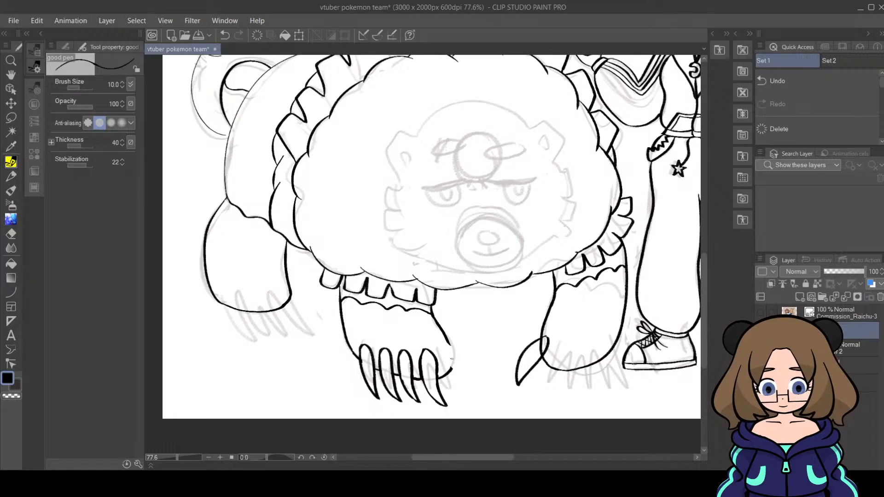
pyautogui.moveTo(447, 349)
pyautogui.mouseDown()
pyautogui.moveTo(463, 349)
pyautogui.moveTo(482, 373)
pyautogui.moveTo(446, 350)
pyautogui.mouseUp()
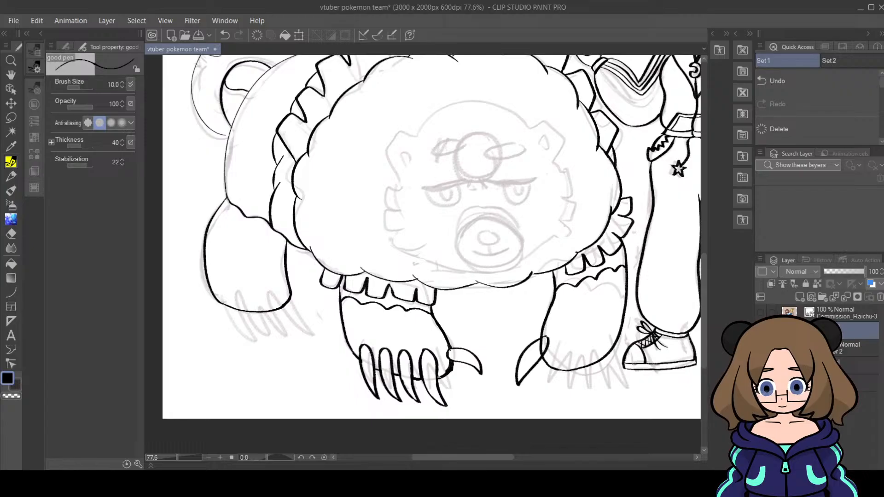
pyautogui.click(12, 234)
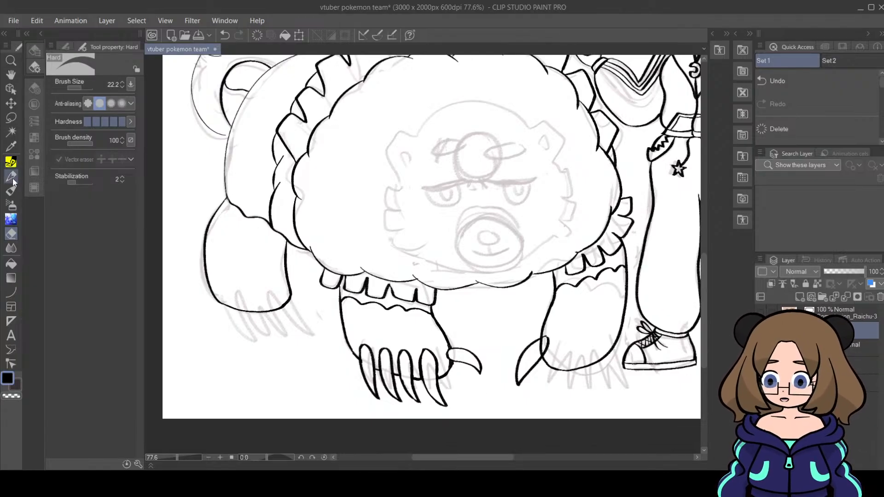
pyautogui.click(11, 162)
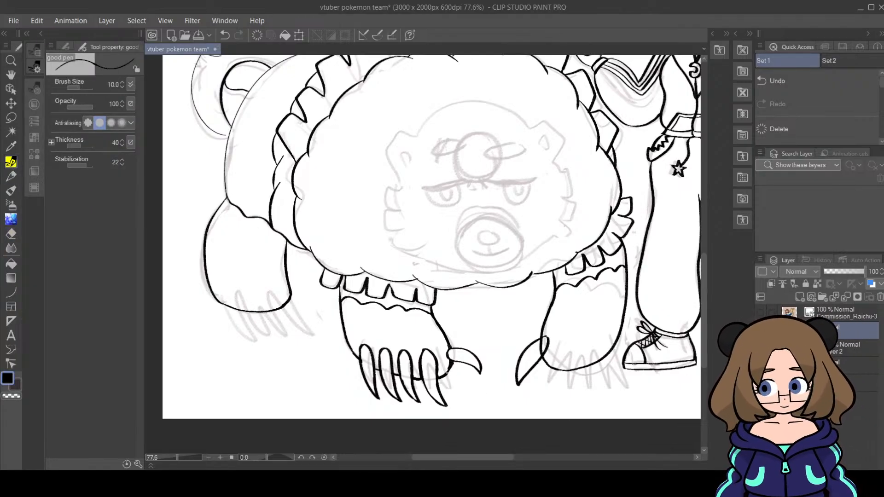
pyautogui.moveTo(455, 362)
pyautogui.mouseDown()
pyautogui.moveTo(439, 377)
pyautogui.moveTo(445, 372)
pyautogui.mouseUp()
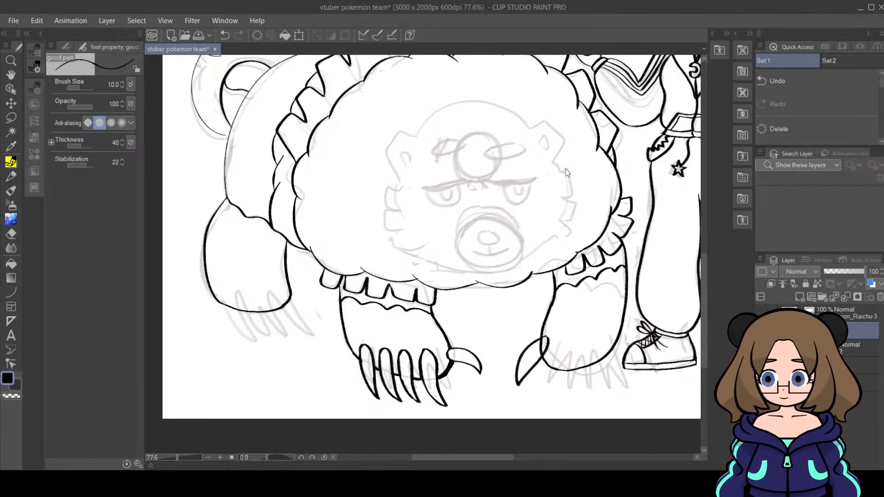
# Step: Lasso the four claws on the left front paw, scale them to 96%, rotate them by -3.6 degrees and shift them slightly down
pyautogui.click(11, 117)
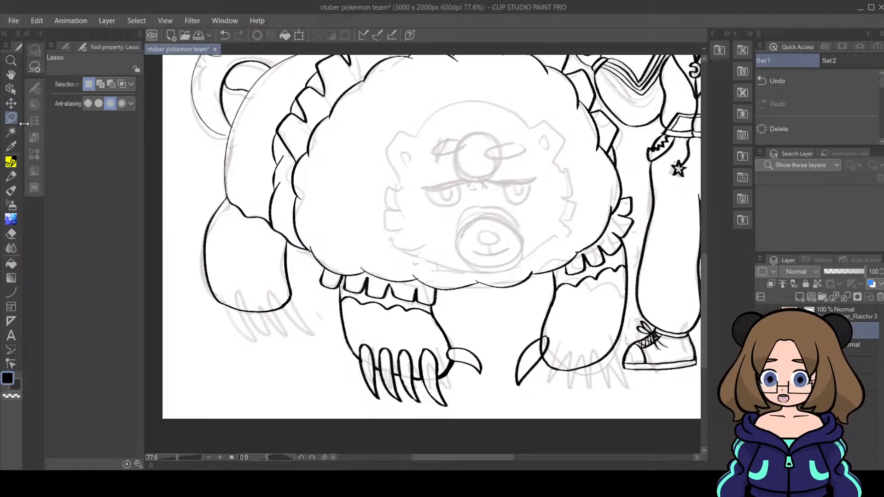
pyautogui.moveTo(356, 389)
pyautogui.mouseDown()
pyautogui.moveTo(359, 334)
pyautogui.moveTo(419, 333)
pyautogui.moveTo(449, 369)
pyautogui.moveTo(457, 405)
pyautogui.moveTo(403, 410)
pyautogui.moveTo(360, 385)
pyautogui.mouseUp()
pyautogui.click(482, 436)
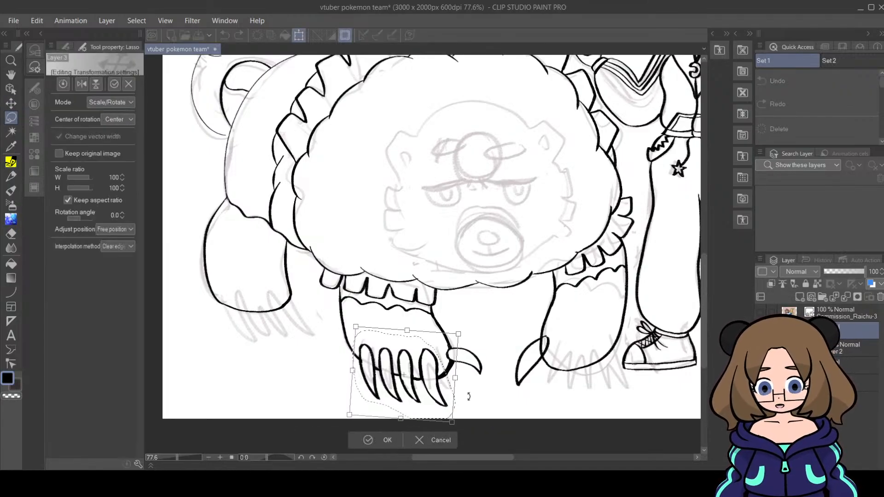
pyautogui.moveTo(469, 399); pyautogui.dragTo(471, 393)
pyautogui.moveTo(440, 348); pyautogui.dragTo(445, 370)
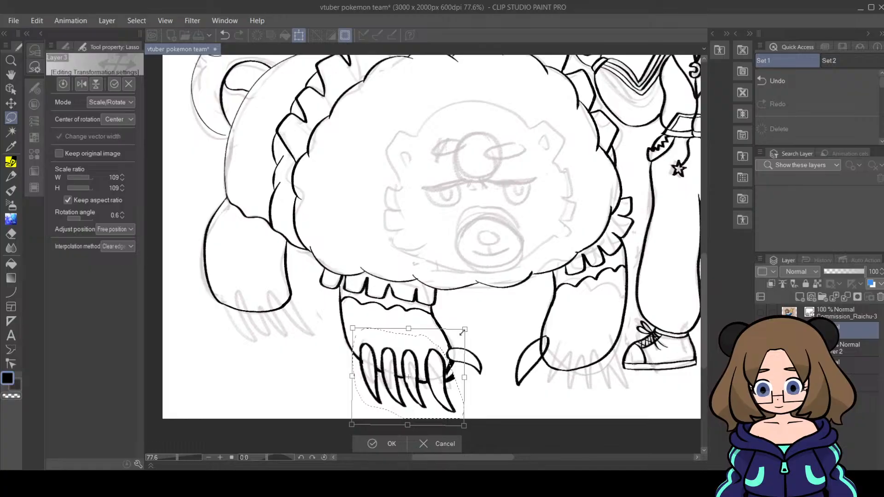
pyautogui.moveTo(462, 331)
pyautogui.mouseDown()
pyautogui.moveTo(444, 366)
pyautogui.moveTo(477, 333)
pyautogui.mouseUp()
pyautogui.moveTo(446, 380); pyautogui.dragTo(449, 378)
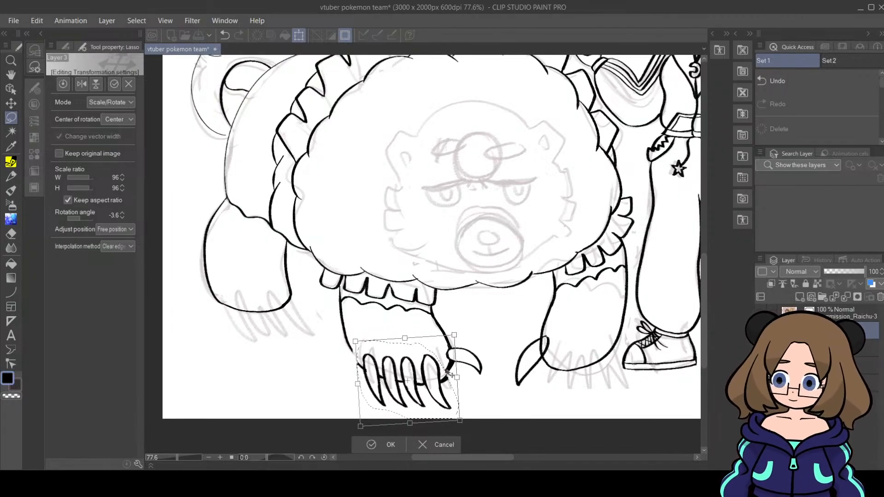
pyautogui.click(368, 445)
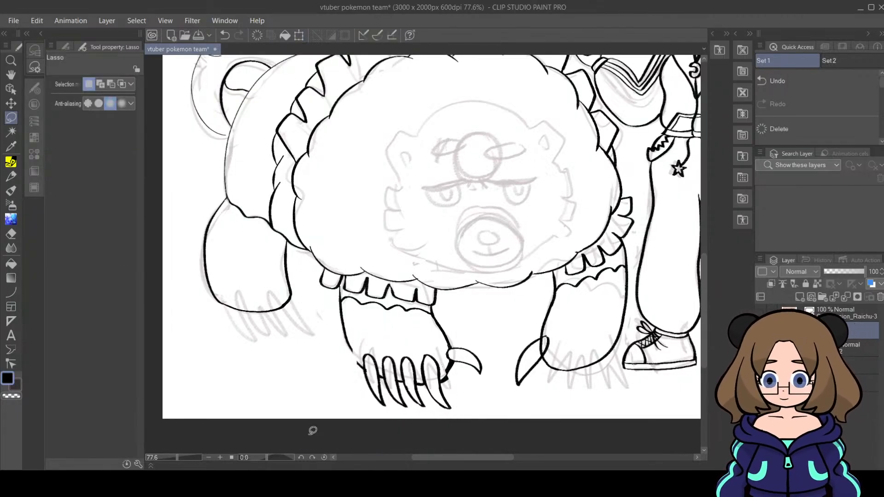
# Step: Re-ink the left front paw's outline to meet the moved claws, erase the leftover line ends, and undo the last stray mark
pyautogui.press('p')
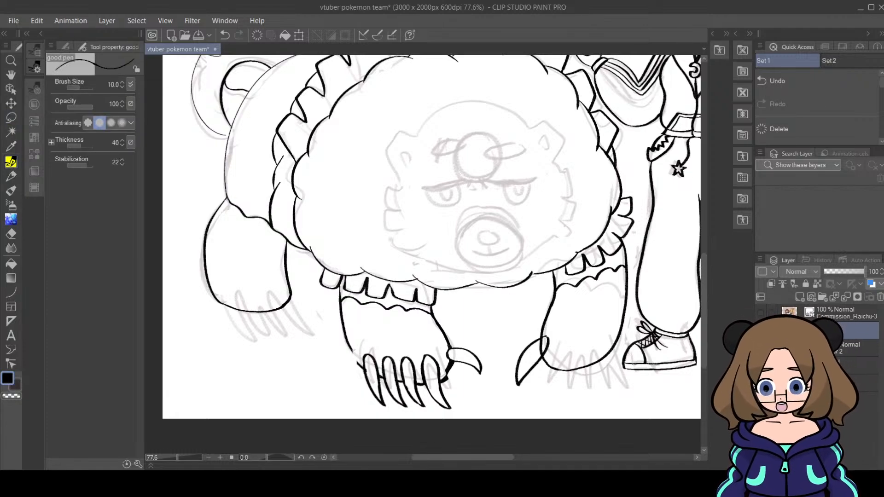
pyautogui.moveTo(351, 346)
pyautogui.mouseDown()
pyautogui.moveTo(401, 373)
pyautogui.moveTo(438, 376)
pyautogui.mouseUp()
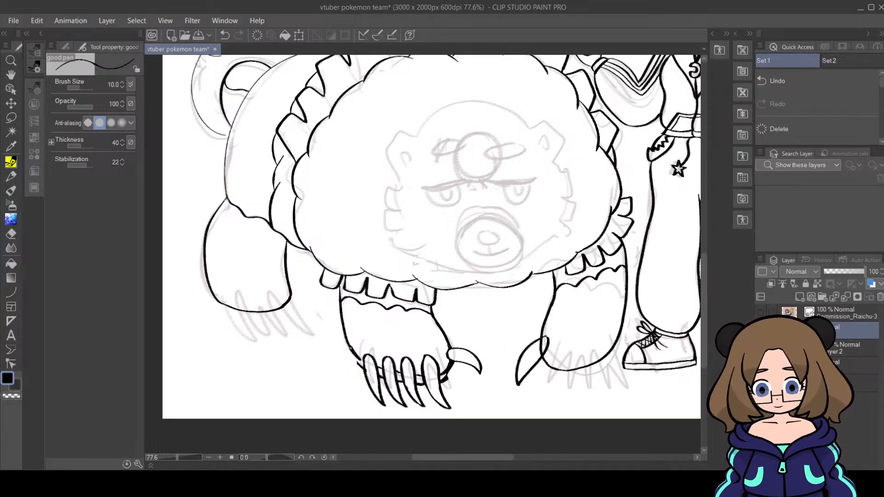
pyautogui.moveTo(352, 353); pyautogui.dragTo(364, 364)
pyautogui.press('e')
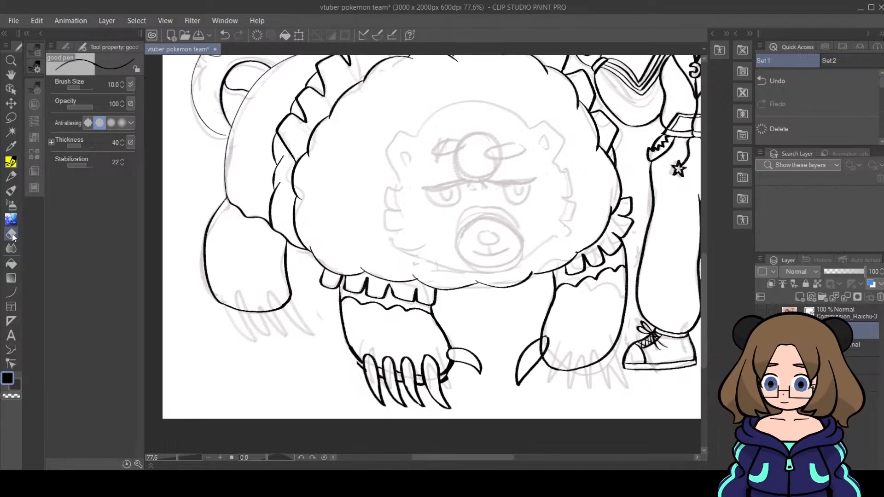
pyautogui.moveTo(357, 367)
pyautogui.mouseDown()
pyautogui.moveTo(383, 388)
pyautogui.moveTo(405, 382)
pyautogui.moveTo(399, 376)
pyautogui.moveTo(403, 387)
pyautogui.moveTo(399, 377)
pyautogui.moveTo(404, 390)
pyautogui.moveTo(419, 380)
pyautogui.moveTo(422, 393)
pyautogui.moveTo(420, 382)
pyautogui.moveTo(453, 376)
pyautogui.moveTo(454, 368)
pyautogui.moveTo(446, 380)
pyautogui.moveTo(451, 356)
pyautogui.mouseUp()
pyautogui.press('p')
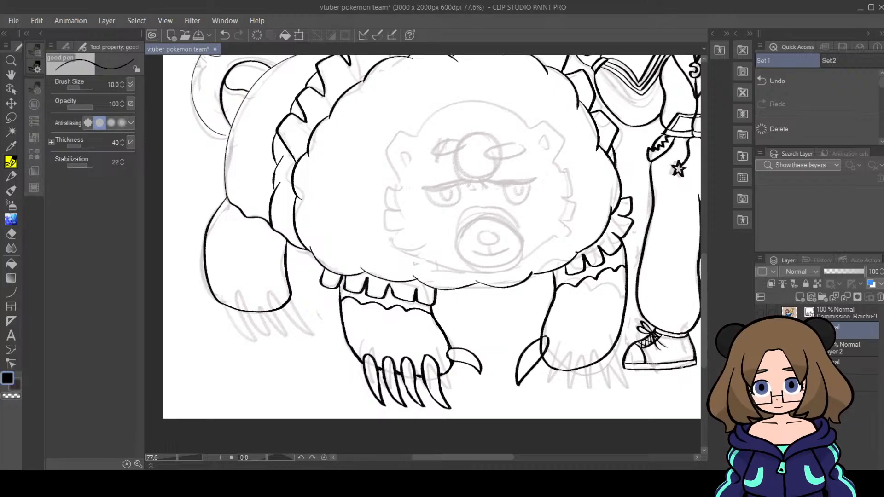
pyautogui.moveTo(444, 373); pyautogui.dragTo(450, 363)
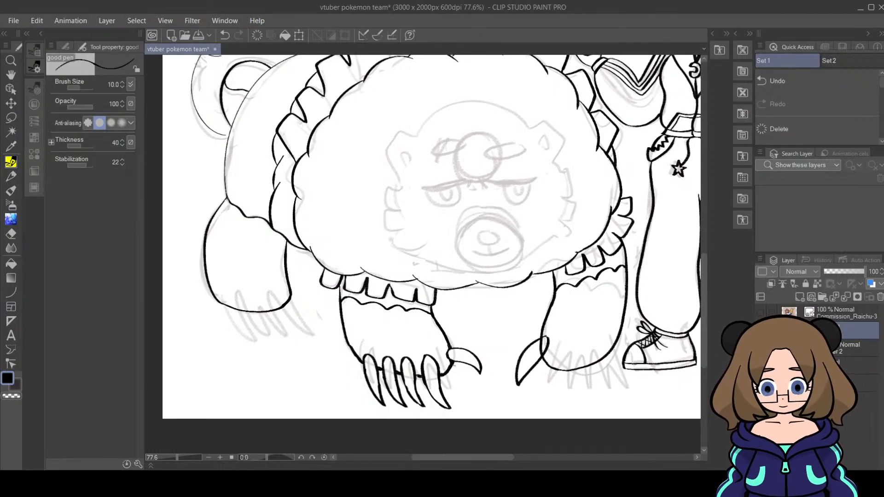
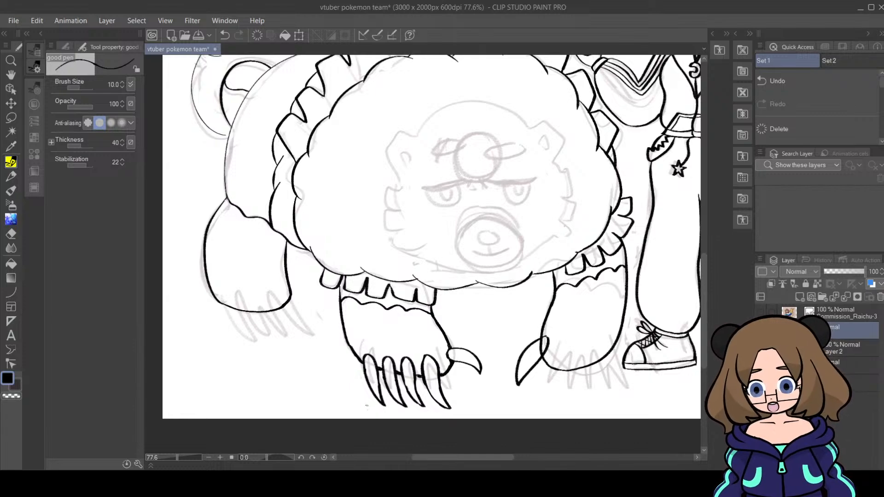
pyautogui.hotkey('ctrl', 'z')
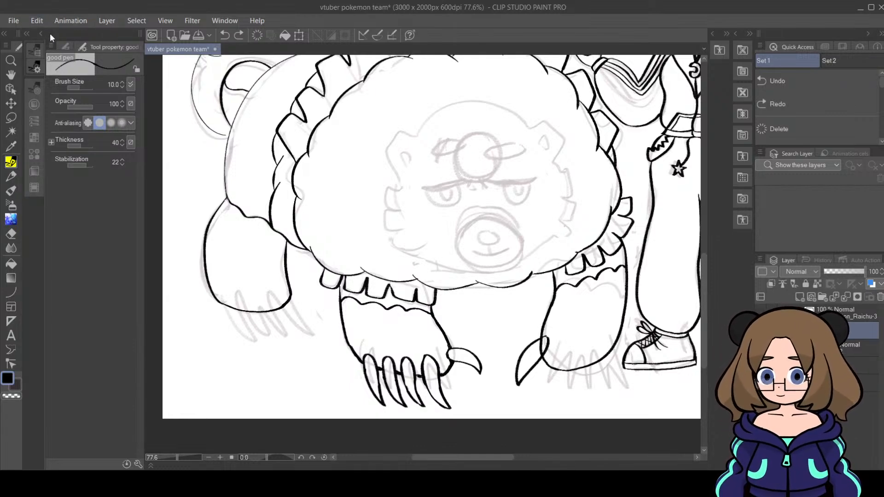
# Step: Lasso the four claws on the left front paw and start a Scale/Rotate transformation on them
pyautogui.click(17, 119)
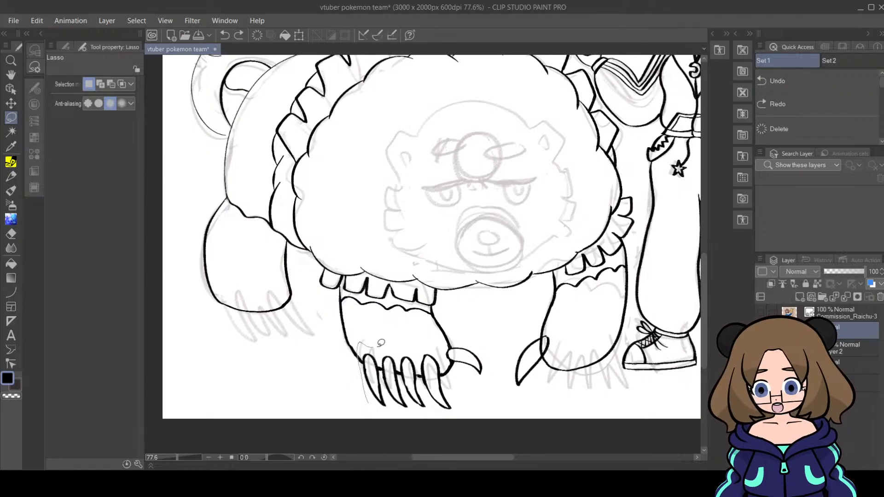
pyautogui.moveTo(435, 345)
pyautogui.mouseDown()
pyautogui.moveTo(458, 392)
pyautogui.moveTo(398, 416)
pyautogui.moveTo(366, 404)
pyautogui.mouseUp()
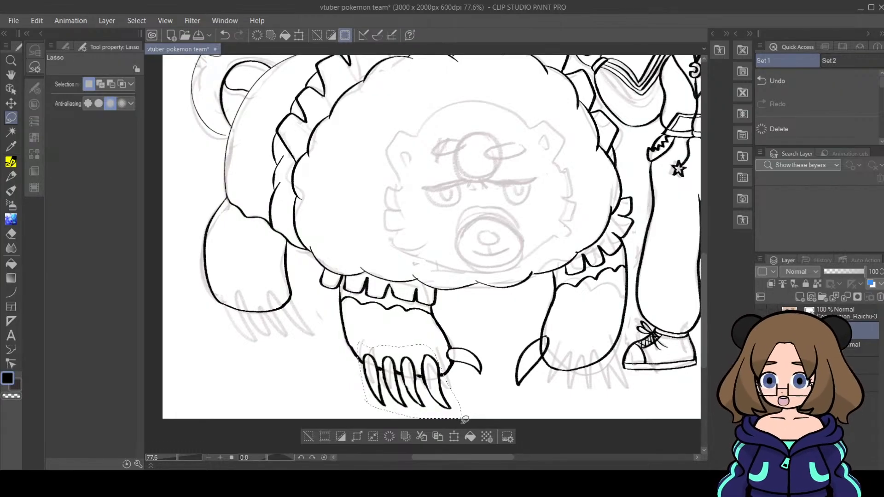
pyautogui.click(11, 89)
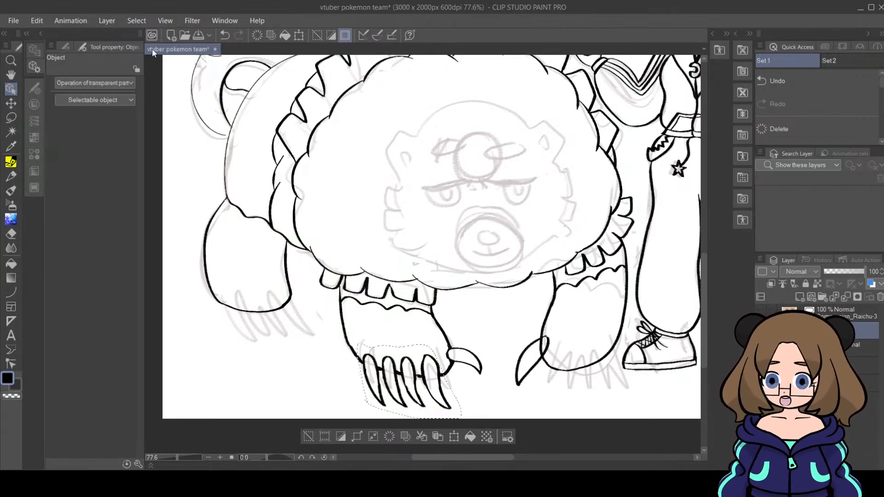
pyautogui.click(65, 47)
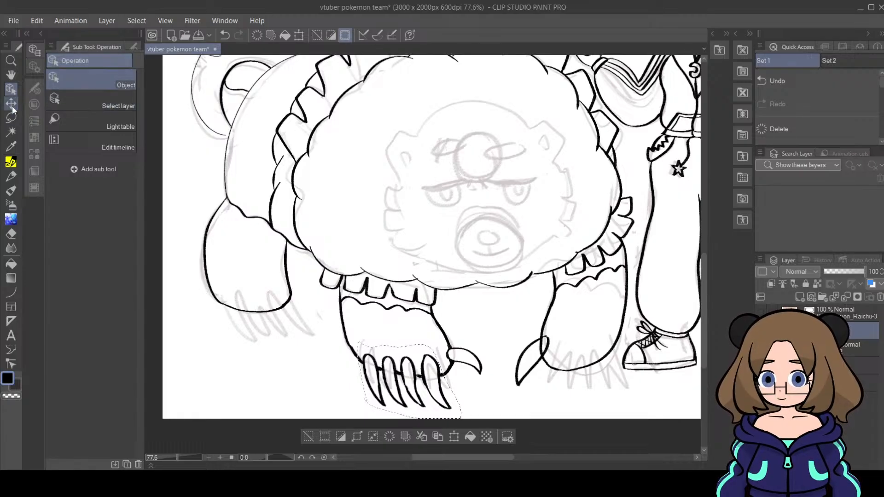
pyautogui.click(137, 44)
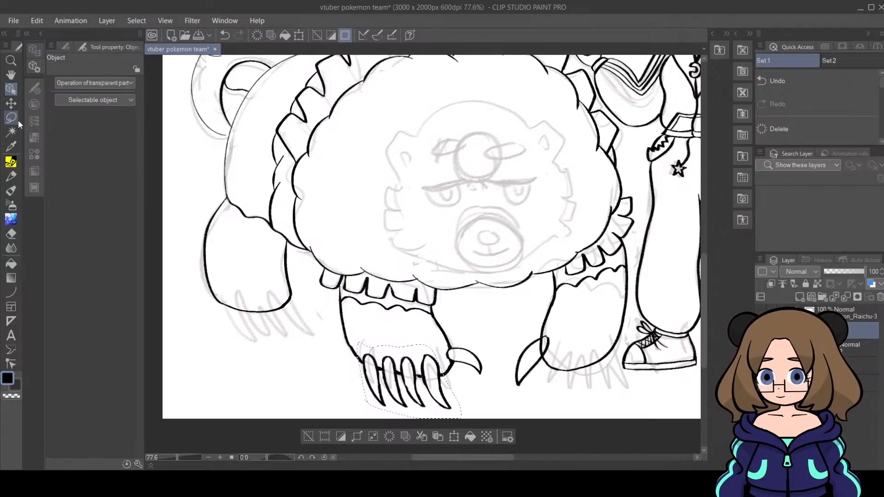
pyautogui.click(66, 44)
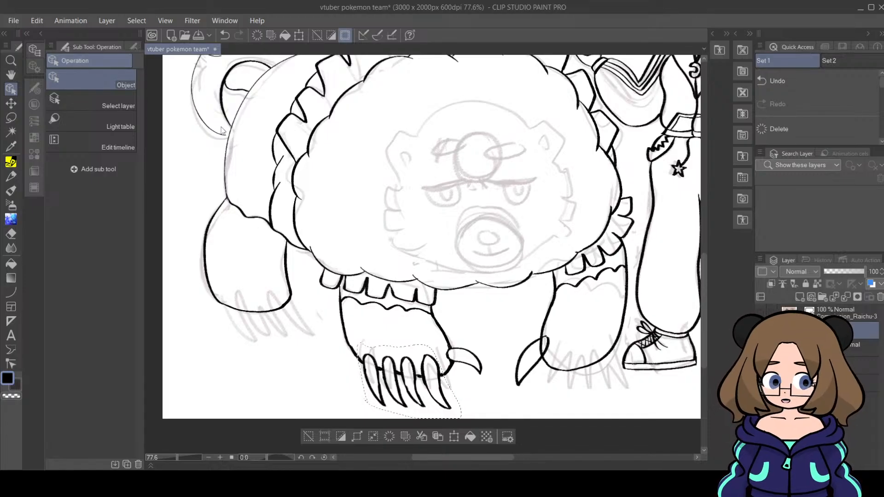
pyautogui.click(11, 118)
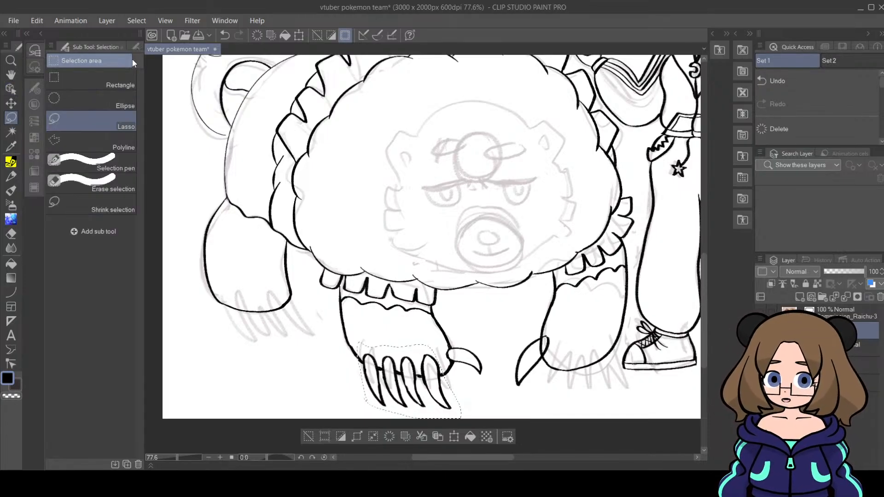
pyautogui.click(134, 47)
pyautogui.click(11, 103)
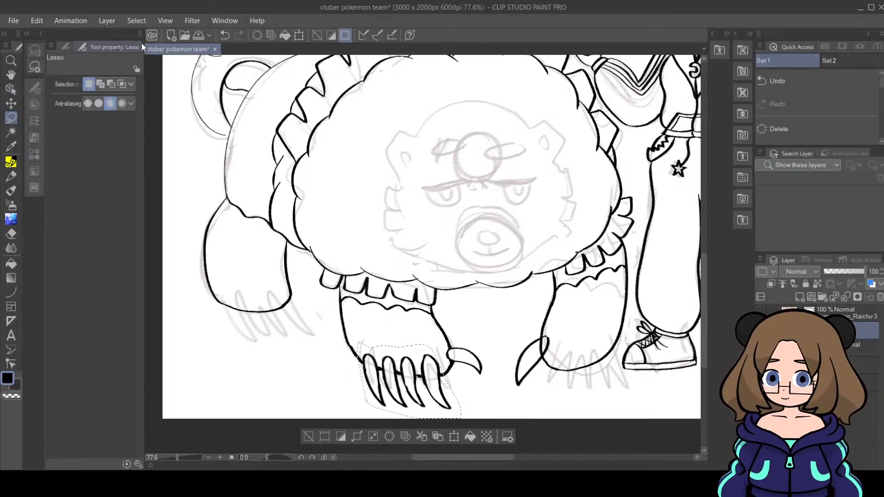
pyautogui.click(66, 47)
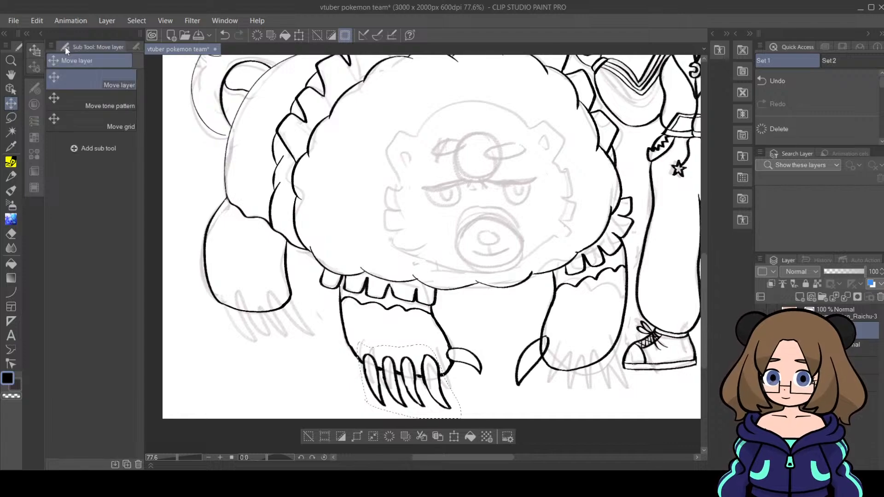
pyautogui.click(13, 90)
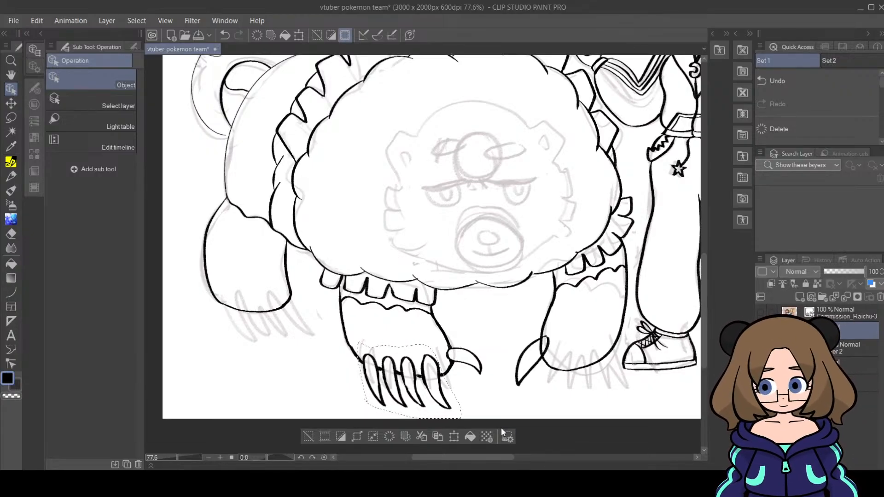
pyautogui.click(455, 438)
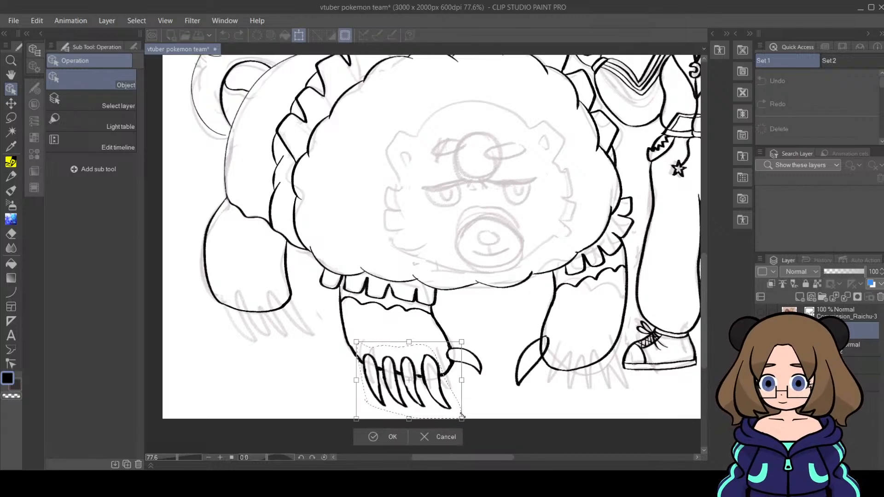
pyautogui.click(136, 47)
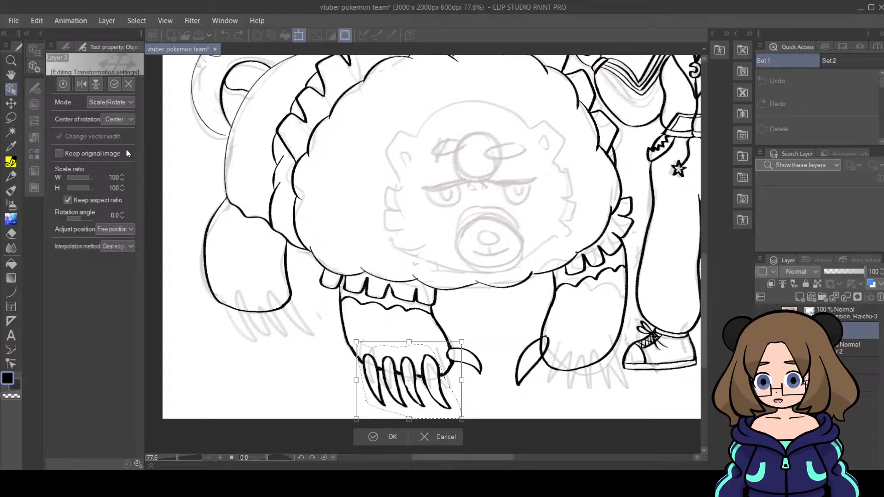
# Step: Distort the left front paw's four claws so they are shorter and their tips slant outward, apply the transformation and deselect
pyautogui.press('ctrl')
pyautogui.moveTo(356, 419); pyautogui.dragTo(329, 419)
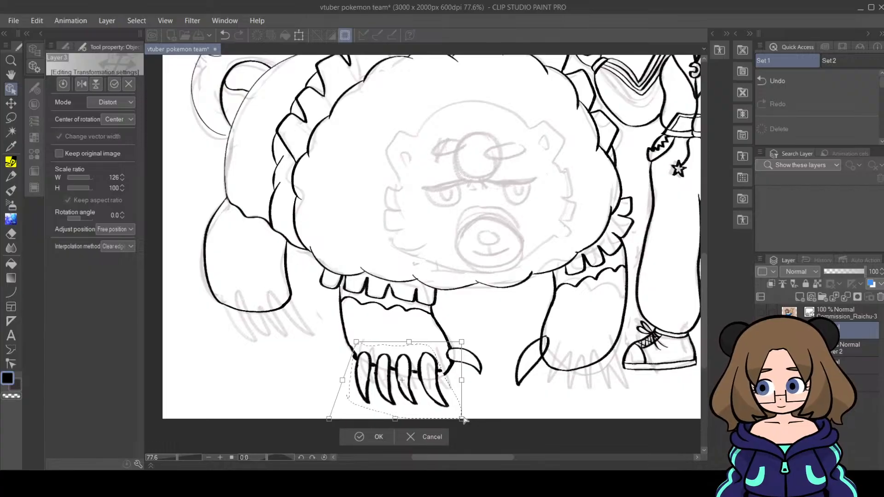
pyautogui.moveTo(461, 419)
pyautogui.mouseDown()
pyautogui.moveTo(445, 419)
pyautogui.moveTo(440, 392)
pyautogui.mouseUp()
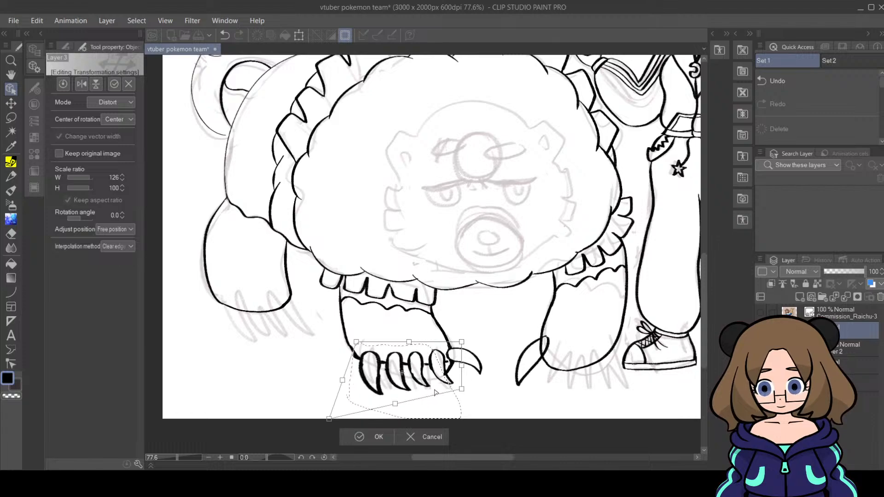
pyautogui.moveTo(329, 419); pyautogui.dragTo(339, 402)
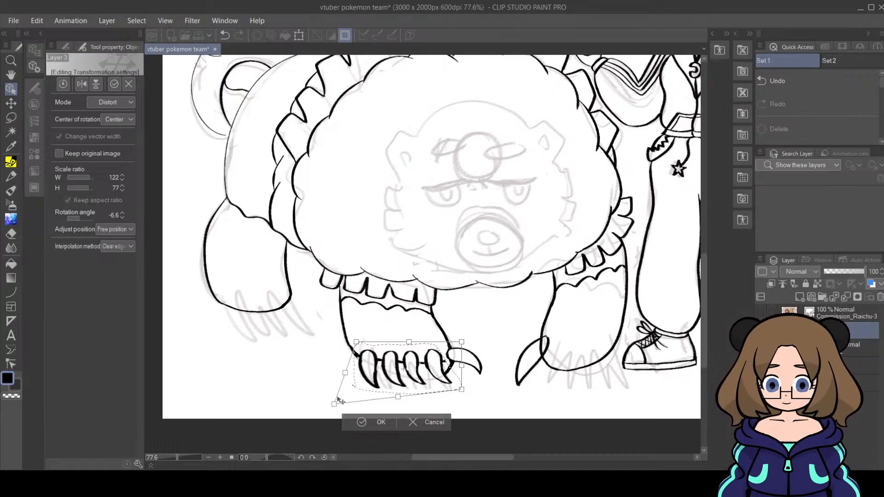
pyautogui.moveTo(462, 342); pyautogui.dragTo(464, 338)
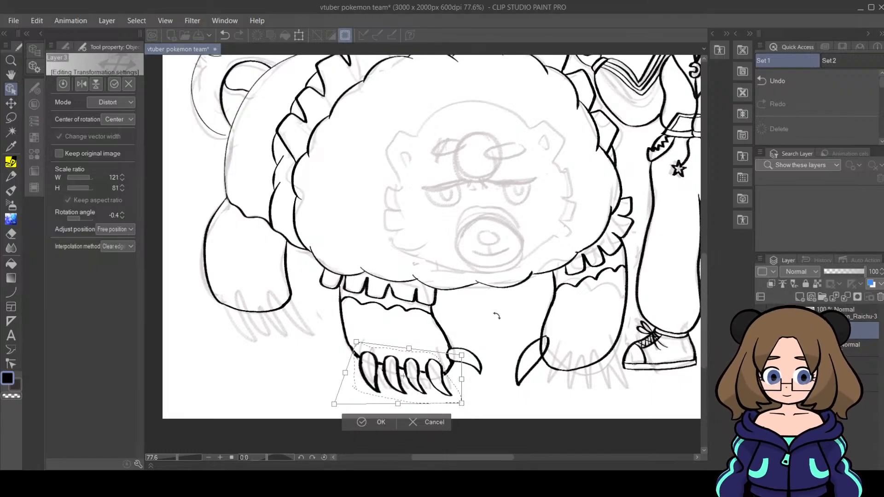
pyautogui.hotkey('alt', 'Tab')
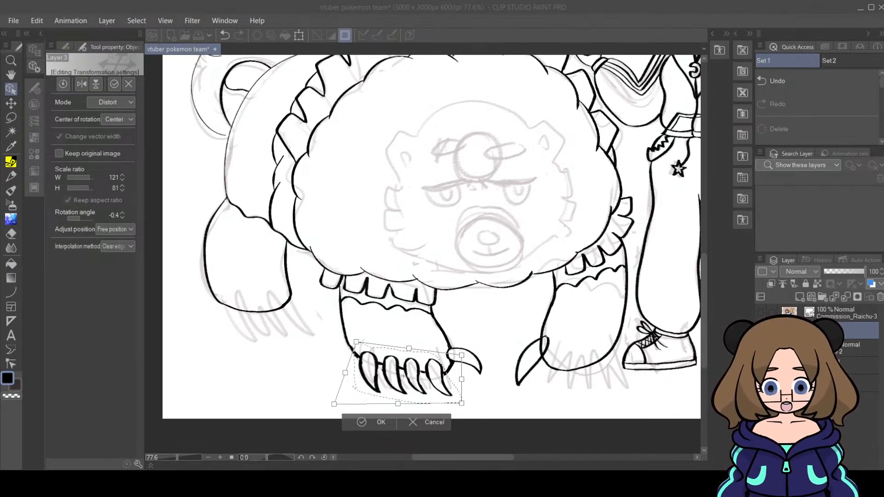
pyautogui.hotkey('alt', 'Tab')
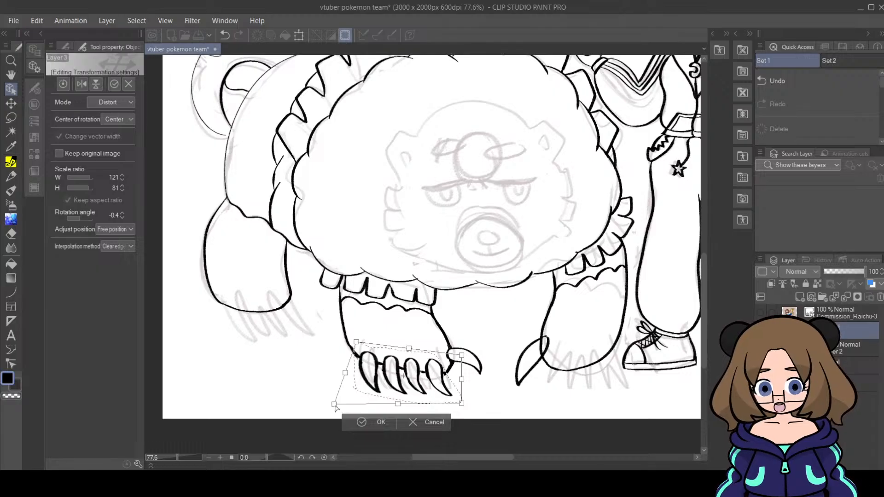
pyautogui.moveTo(335, 405); pyautogui.dragTo(307, 412)
pyautogui.moveTo(461, 403)
pyautogui.mouseDown()
pyautogui.moveTo(438, 404)
pyautogui.moveTo(448, 406)
pyautogui.mouseUp()
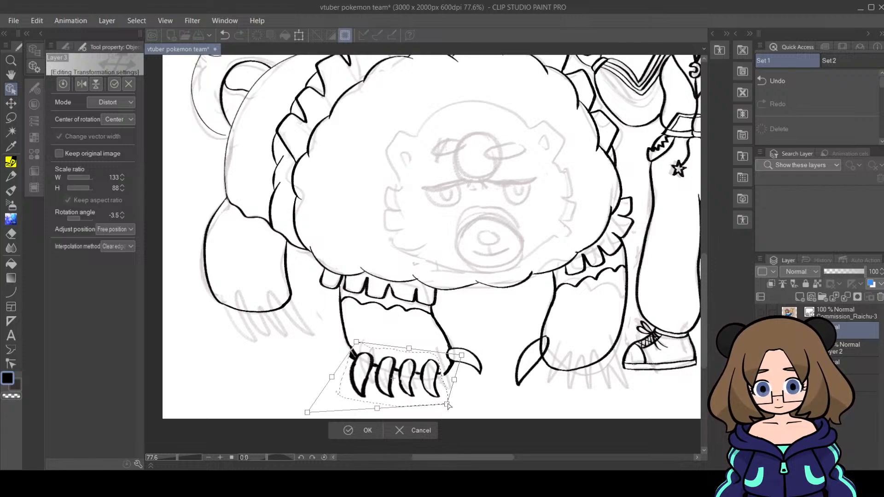
pyautogui.click(349, 436)
pyautogui.click(289, 424)
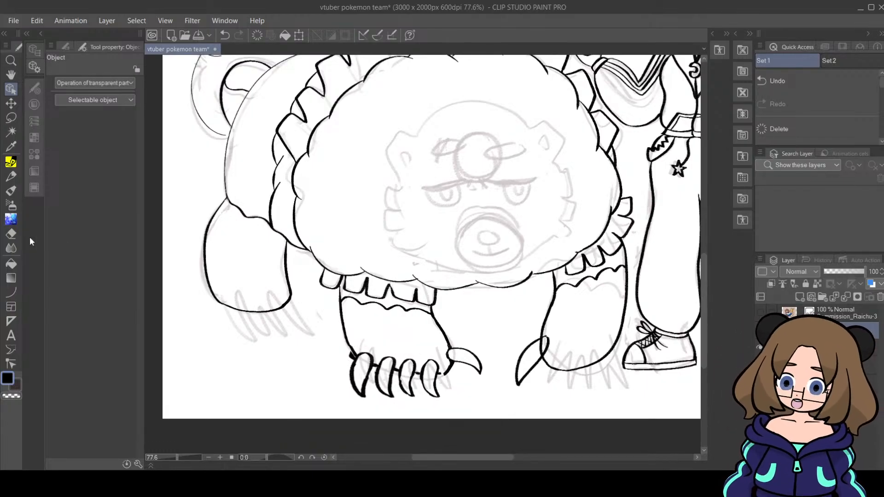
# Step: Erase the line end beside the left front paw's outermost claw, thin that claw's outline and remove the lower half of the second claw
pyautogui.click(11, 234)
pyautogui.moveTo(350, 362); pyautogui.dragTo(355, 350)
pyautogui.click(14, 165)
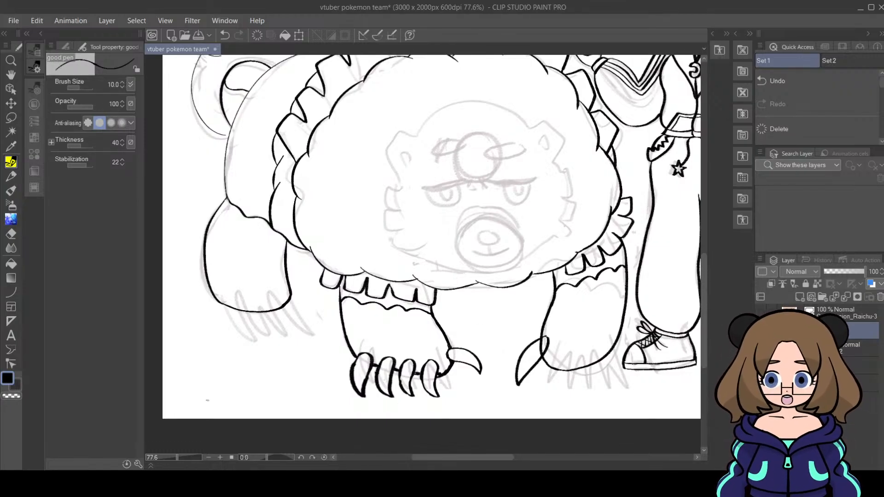
pyautogui.click(11, 234)
pyautogui.moveTo(353, 368)
pyautogui.mouseDown()
pyautogui.moveTo(348, 382)
pyautogui.moveTo(361, 390)
pyautogui.mouseUp()
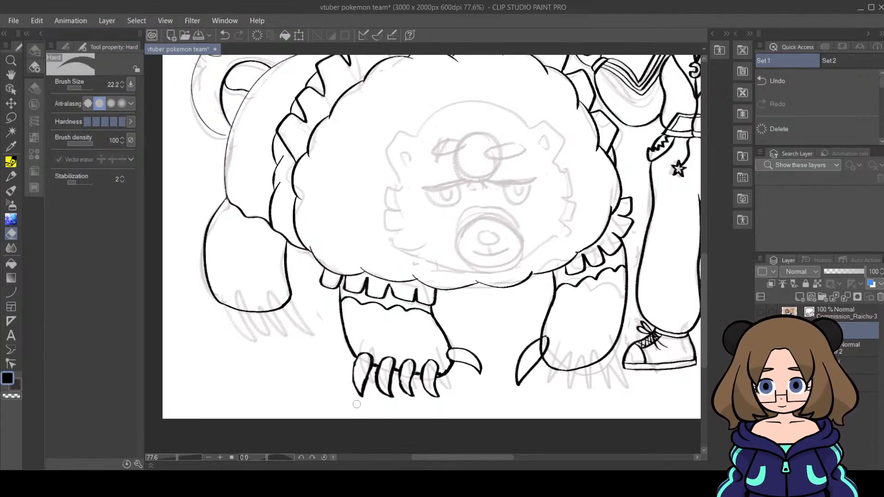
pyautogui.moveTo(397, 404)
pyautogui.mouseDown()
pyautogui.moveTo(441, 358)
pyautogui.moveTo(377, 391)
pyautogui.mouseUp()
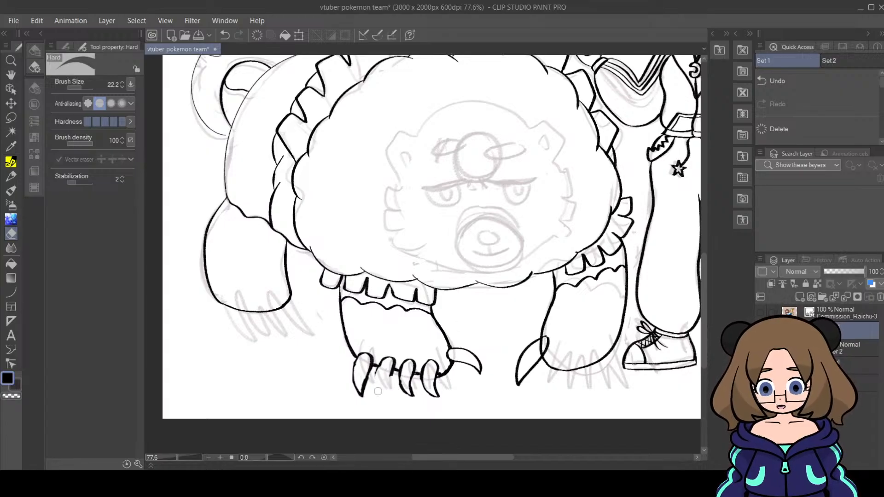
# Step: Re-ink the left front paw's claws with straighter, downward-pointing tips
pyautogui.click(15, 164)
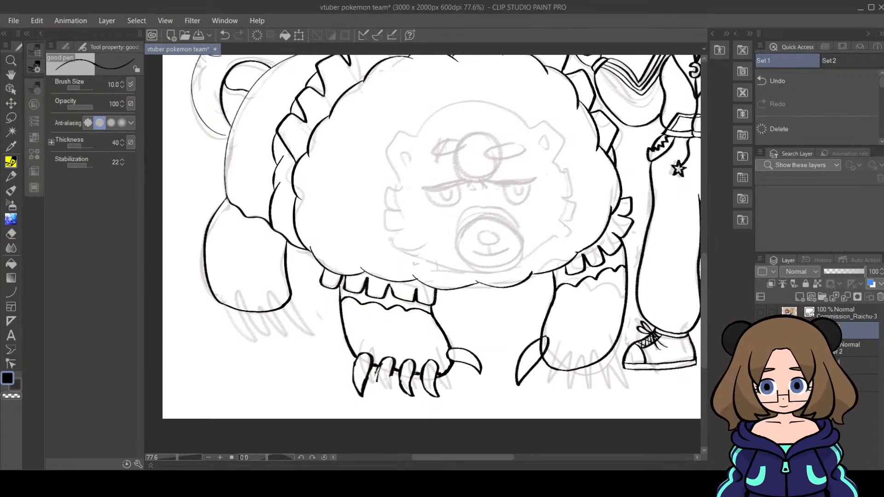
pyautogui.moveTo(386, 384); pyautogui.dragTo(381, 395)
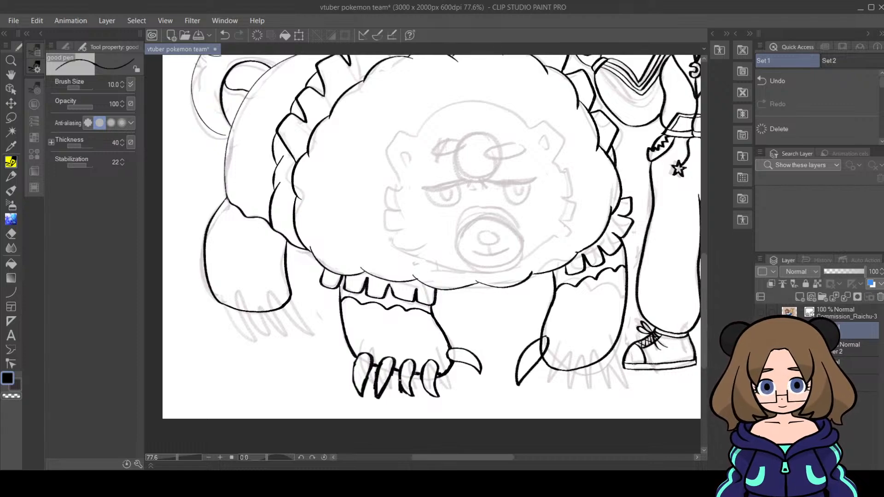
pyautogui.moveTo(404, 398); pyautogui.dragTo(413, 373)
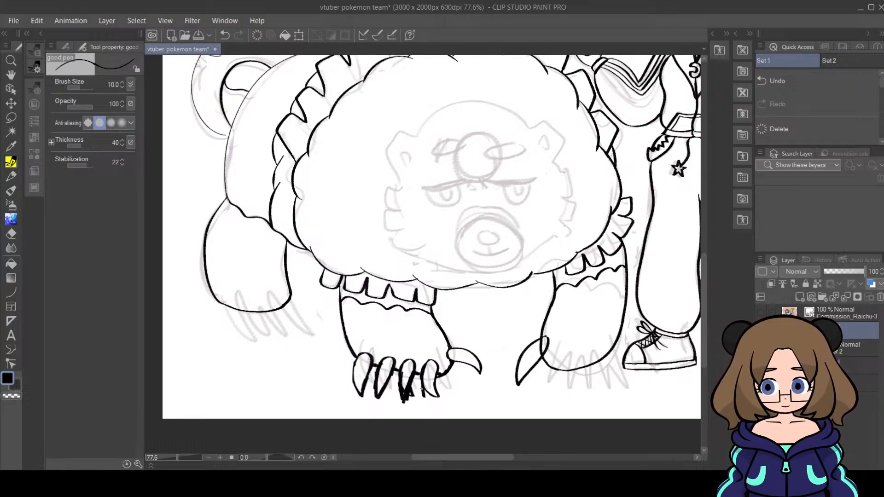
pyautogui.moveTo(427, 405); pyautogui.dragTo(434, 373)
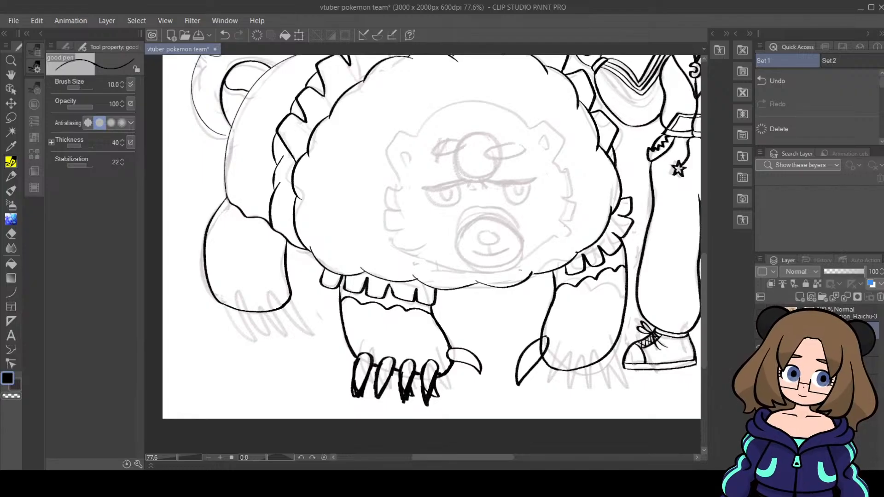
# Step: Erase the left front paw's four claws, its lower edge line and the curved inner claw
pyautogui.click(14, 234)
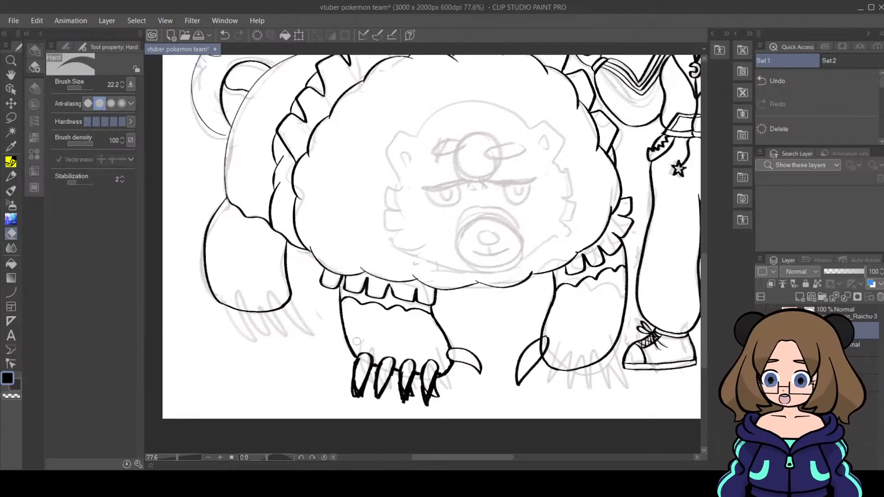
pyautogui.moveTo(356, 341)
pyautogui.mouseDown()
pyautogui.moveTo(350, 405)
pyautogui.moveTo(381, 349)
pyautogui.moveTo(368, 398)
pyautogui.moveTo(399, 345)
pyautogui.moveTo(385, 384)
pyautogui.moveTo(404, 372)
pyautogui.moveTo(396, 405)
pyautogui.moveTo(419, 359)
pyautogui.moveTo(407, 403)
pyautogui.moveTo(424, 366)
pyautogui.moveTo(423, 401)
pyautogui.moveTo(431, 404)
pyautogui.moveTo(434, 350)
pyautogui.moveTo(440, 394)
pyautogui.moveTo(454, 373)
pyautogui.mouseUp()
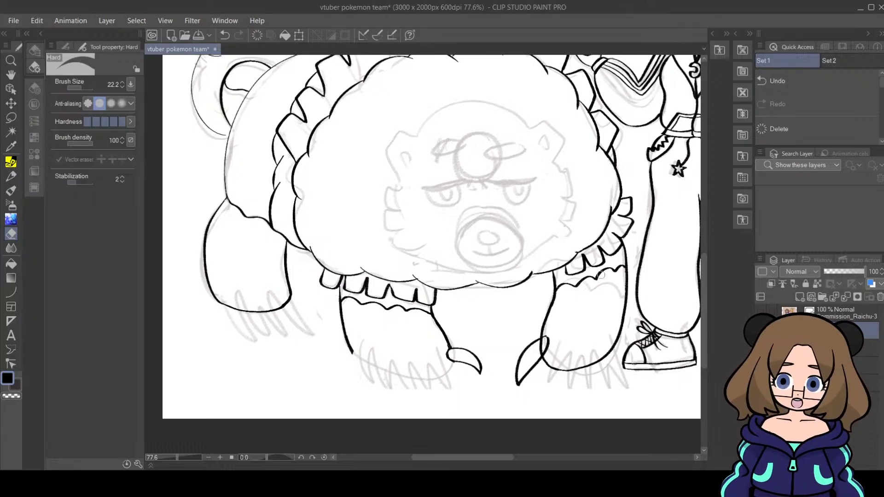
pyautogui.moveTo(460, 336)
pyautogui.mouseDown()
pyautogui.moveTo(436, 366)
pyautogui.moveTo(461, 344)
pyautogui.moveTo(454, 368)
pyautogui.moveTo(462, 364)
pyautogui.moveTo(468, 377)
pyautogui.moveTo(487, 366)
pyautogui.mouseUp()
# Step: Erase the long pointed inner claw from the bear's right front paw
pyautogui.moveTo(177, 457); pyautogui.dragTo(175, 457)
pyautogui.moveTo(530, 457); pyautogui.dragTo(570, 457)
pyautogui.moveTo(704, 268)
pyautogui.mouseDown()
pyautogui.moveTo(704, 208)
pyautogui.moveTo(703, 271)
pyautogui.mouseUp()
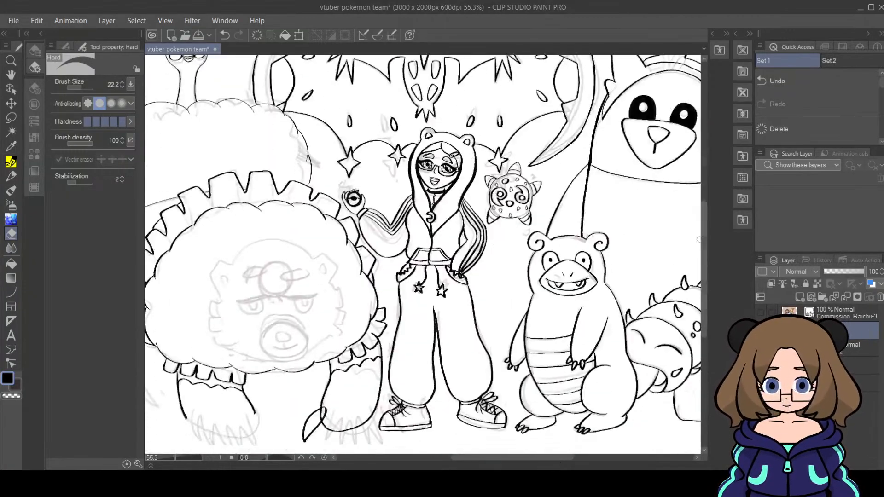
pyautogui.moveTo(511, 456)
pyautogui.mouseDown()
pyautogui.moveTo(463, 465)
pyautogui.moveTo(509, 458)
pyautogui.mouseUp()
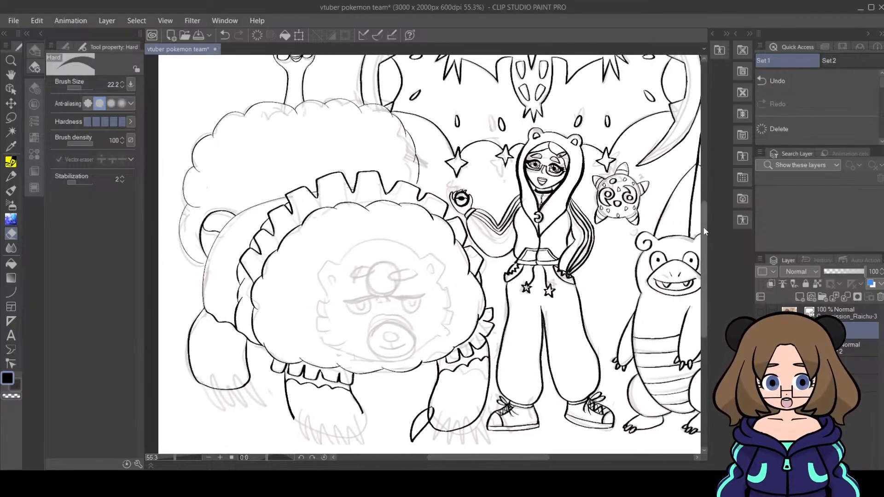
pyautogui.moveTo(703, 226); pyautogui.dragTo(704, 276)
pyautogui.moveTo(430, 303)
pyautogui.mouseDown()
pyautogui.moveTo(404, 314)
pyautogui.moveTo(423, 295)
pyautogui.mouseUp()
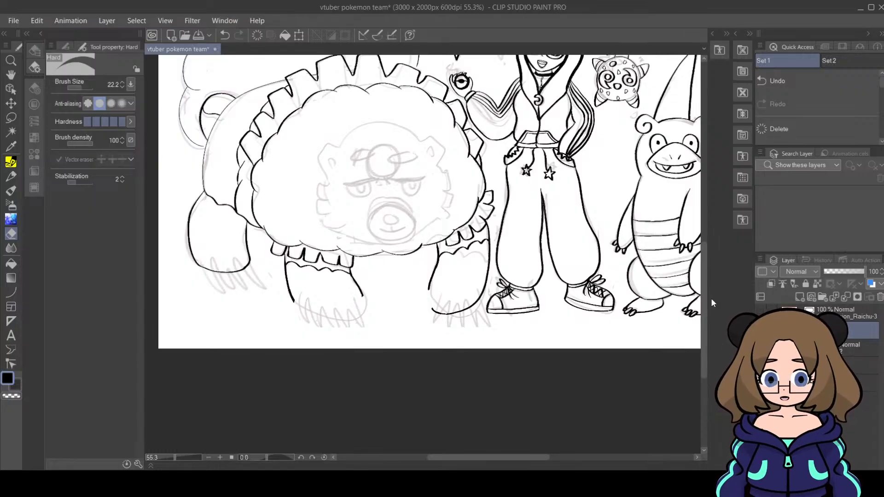
pyautogui.moveTo(702, 309); pyautogui.dragTo(703, 254)
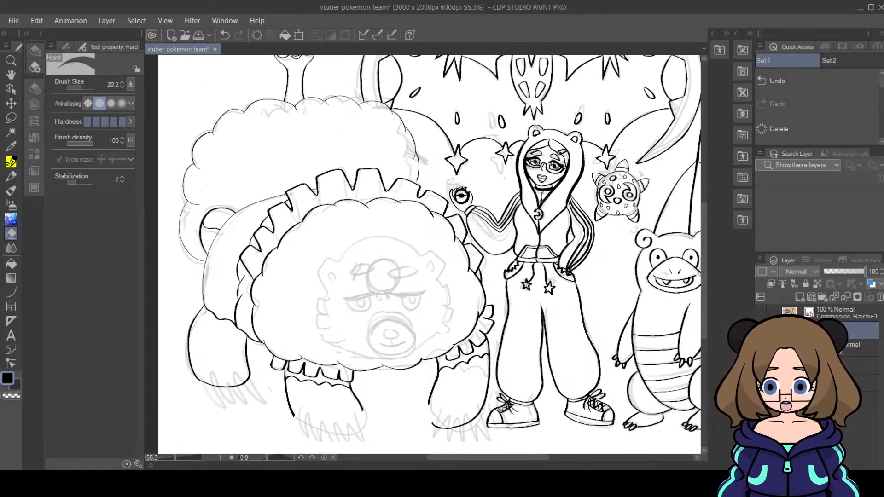
pyautogui.click(172, 458)
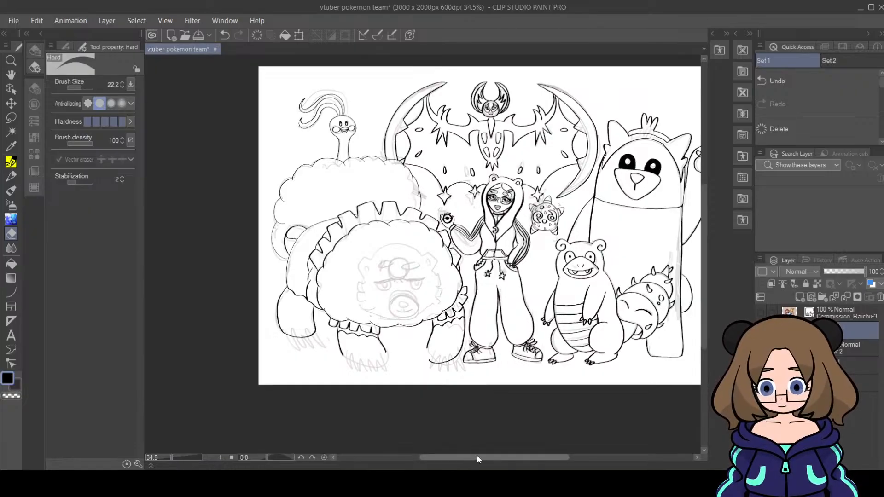
pyautogui.moveTo(476, 456); pyautogui.dragTo(510, 457)
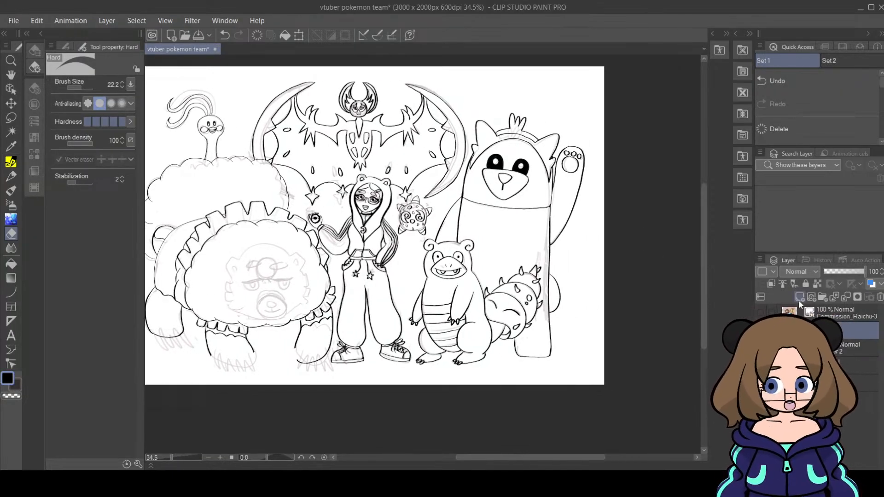
# Step: Add a new raster layer beneath the line art layer and set the secondary colour to pink
pyautogui.click(834, 350)
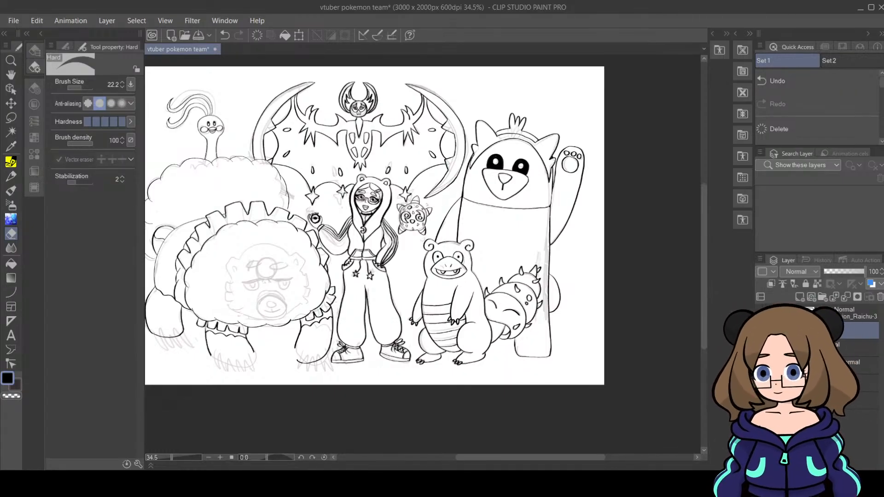
pyautogui.moveTo(706, 288)
pyautogui.mouseDown()
pyautogui.moveTo(703, 269)
pyautogui.moveTo(703, 279)
pyautogui.mouseUp()
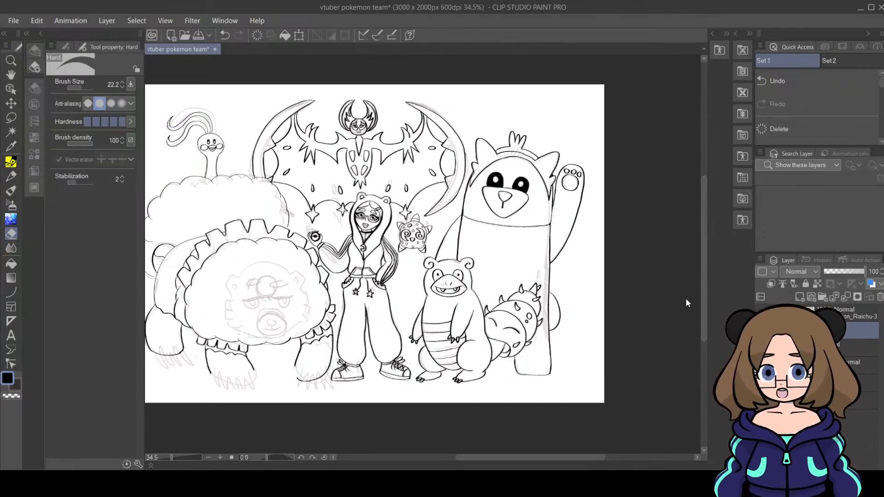
pyautogui.hotkey('alt', 'Tab')
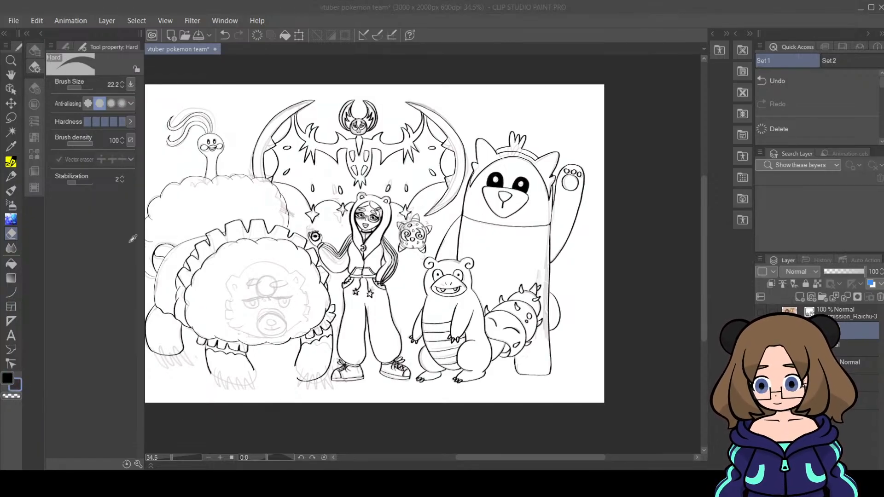
pyautogui.click(331, 192)
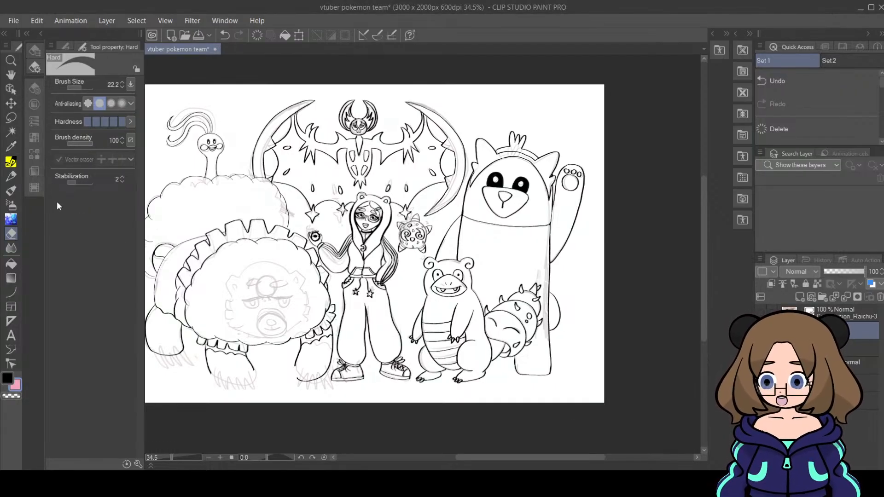
# Step: Choose the Round watercolor brush from the watercolour brushes and set its size to 192.5 for colouring the Slowbro
pyautogui.click(11, 190)
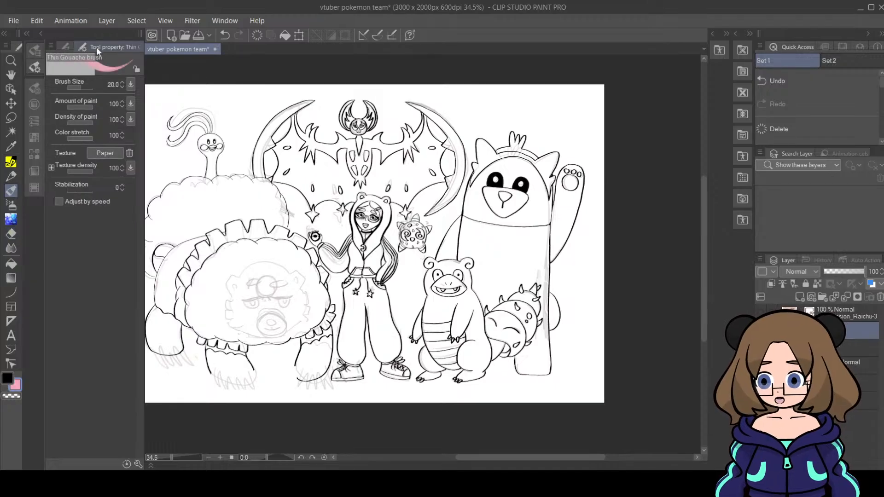
pyautogui.click(65, 46)
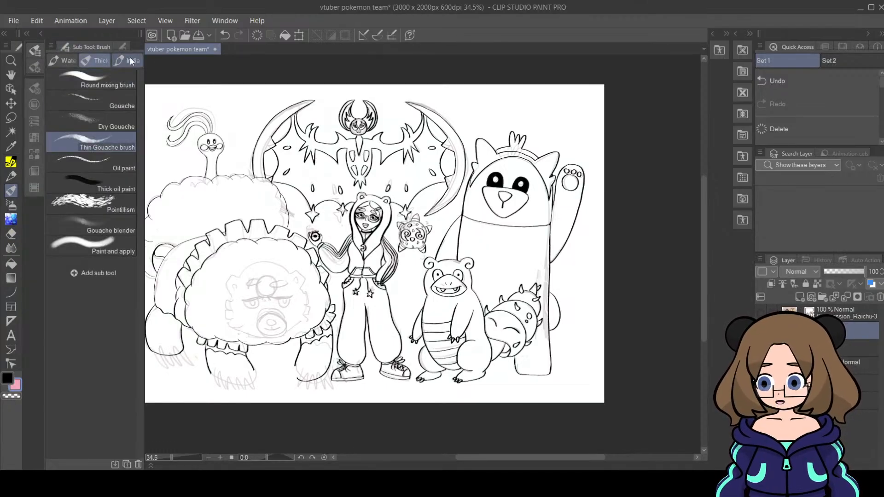
pyautogui.click(63, 61)
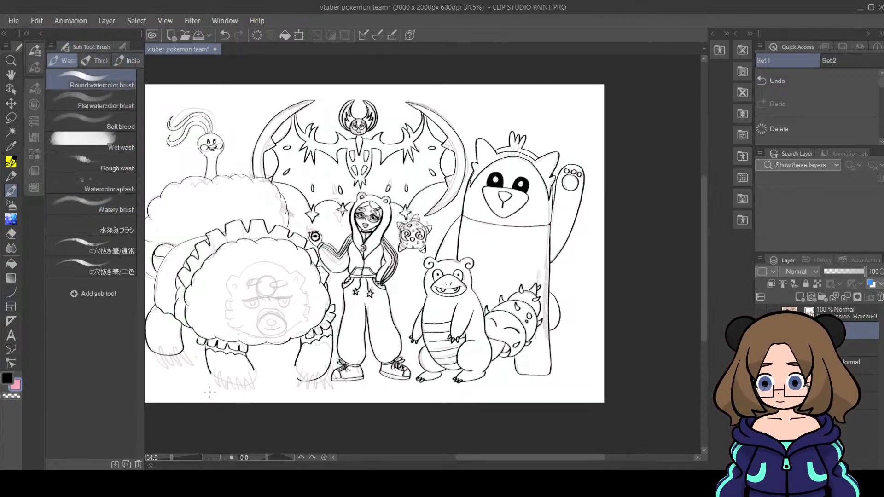
pyautogui.moveTo(173, 457); pyautogui.dragTo(180, 458)
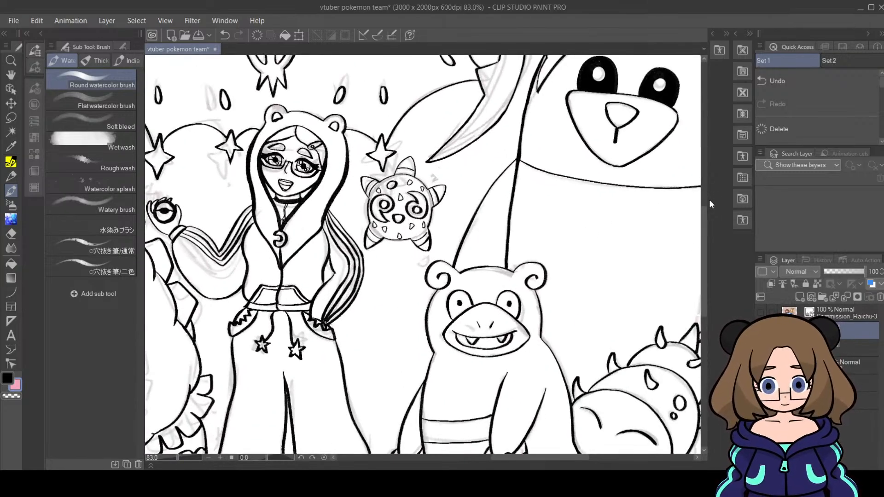
pyautogui.moveTo(704, 203); pyautogui.dragTo(703, 244)
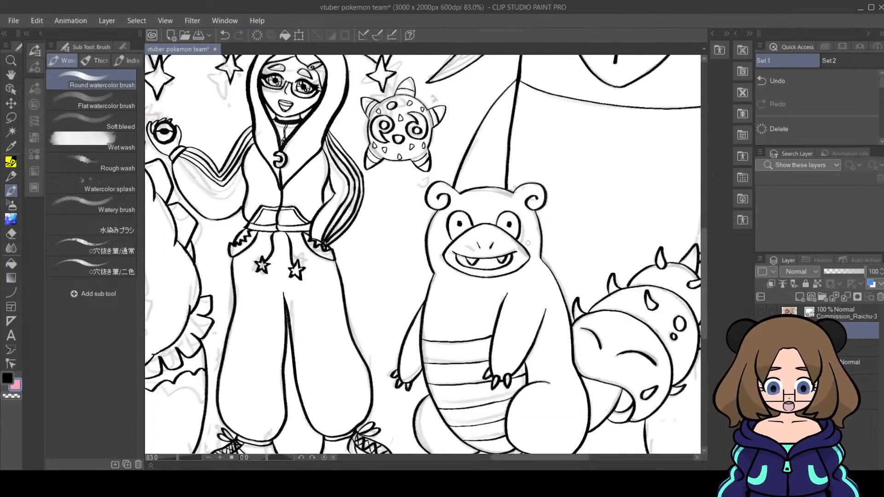
pyautogui.click(123, 47)
pyautogui.moveTo(85, 82); pyautogui.dragTo(90, 82)
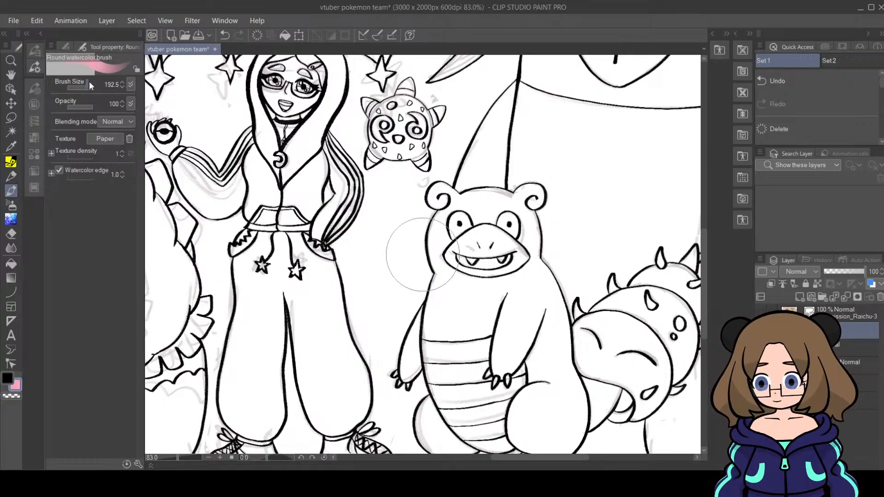
# Step: Undo the trial pink stroke on the Slowbro's head and select the layer below the line art for colouring
pyautogui.moveTo(449, 210); pyautogui.dragTo(463, 248)
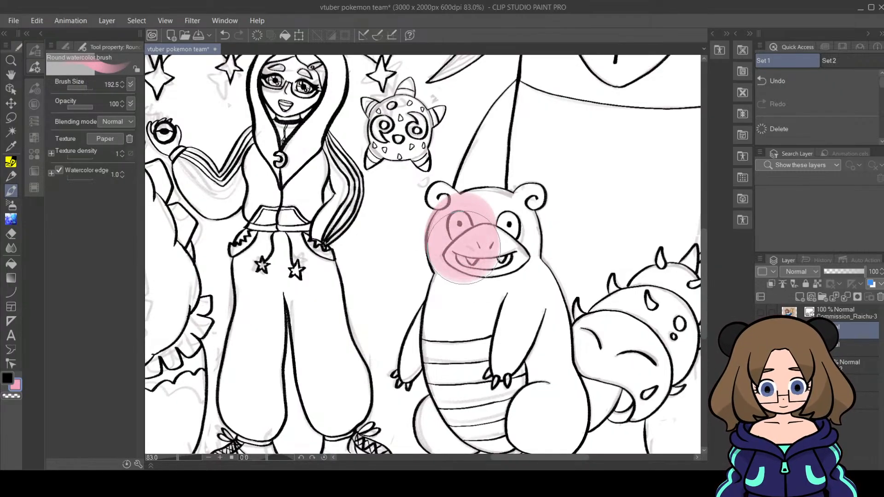
pyautogui.hotkey('ctrl', 'z')
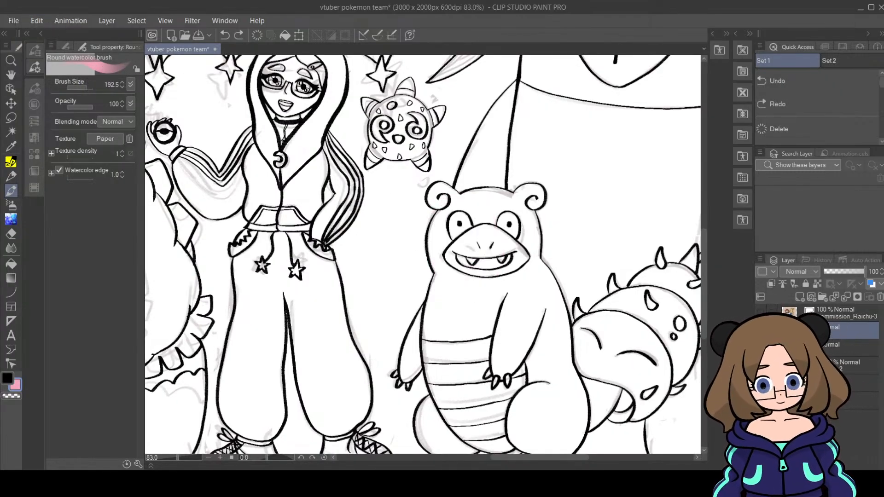
pyautogui.click(830, 345)
pyautogui.moveTo(455, 214)
pyautogui.mouseDown()
pyautogui.moveTo(472, 261)
pyautogui.moveTo(460, 326)
pyautogui.moveTo(487, 278)
pyautogui.moveTo(489, 315)
pyautogui.moveTo(510, 309)
pyautogui.moveTo(499, 340)
pyautogui.moveTo(508, 332)
pyautogui.moveTo(517, 286)
pyautogui.moveTo(495, 228)
pyautogui.moveTo(509, 235)
pyautogui.moveTo(517, 213)
pyautogui.moveTo(491, 228)
pyautogui.moveTo(459, 216)
pyautogui.moveTo(485, 249)
pyautogui.moveTo(498, 308)
pyautogui.moveTo(504, 316)
pyautogui.moveTo(534, 305)
pyautogui.mouseUp()
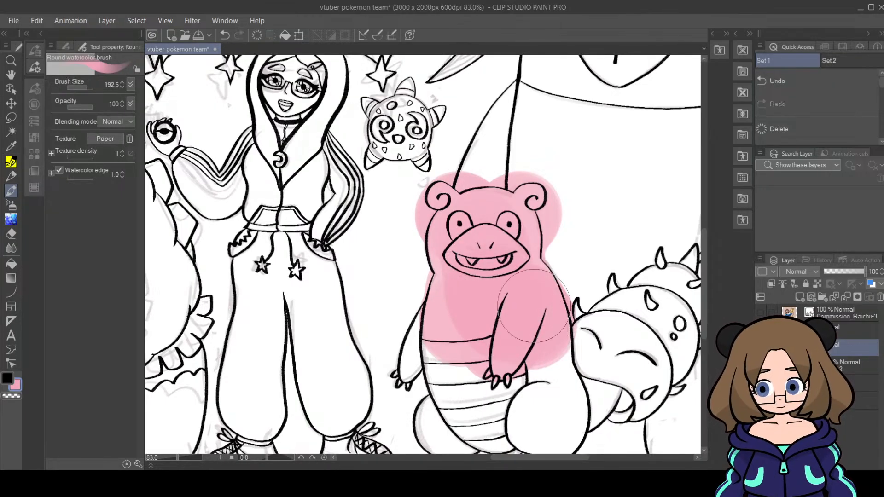
pyautogui.hotkey('ctrl', 'z')
pyautogui.click(445, 201)
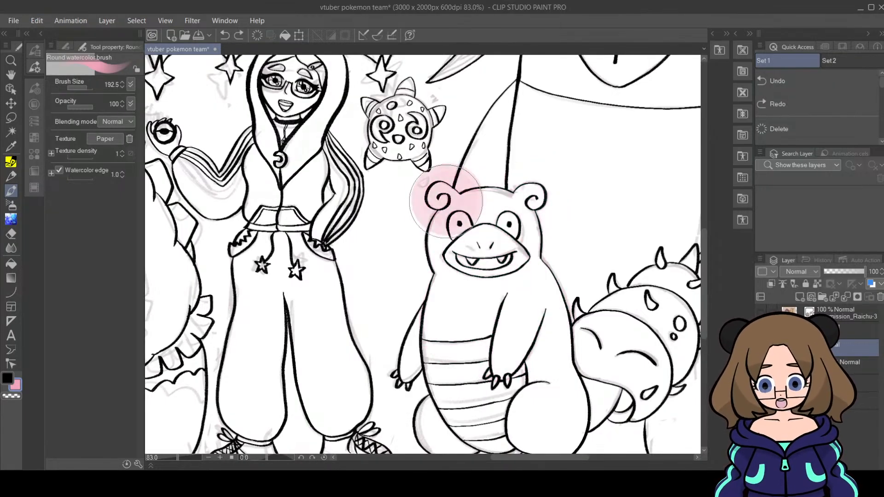
pyautogui.moveTo(445, 201)
pyautogui.mouseDown()
pyautogui.moveTo(456, 246)
pyautogui.moveTo(479, 248)
pyautogui.moveTo(498, 218)
pyautogui.moveTo(518, 211)
pyautogui.moveTo(515, 275)
pyautogui.moveTo(537, 343)
pyautogui.moveTo(510, 347)
pyautogui.moveTo(468, 316)
pyautogui.moveTo(437, 357)
pyautogui.moveTo(459, 311)
pyautogui.mouseUp()
pyautogui.moveTo(462, 343)
pyautogui.mouseDown()
pyautogui.moveTo(455, 412)
pyautogui.moveTo(539, 419)
pyautogui.moveTo(548, 398)
pyautogui.moveTo(548, 426)
pyautogui.mouseUp()
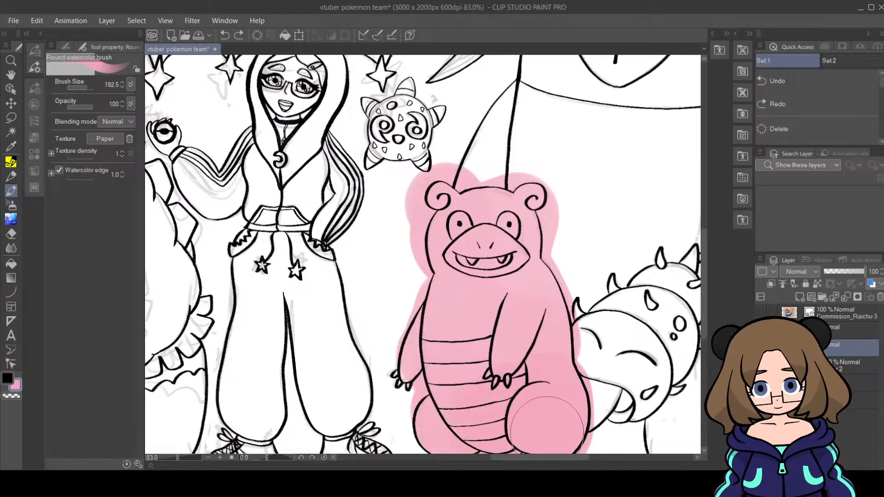
pyautogui.moveTo(703, 247); pyautogui.dragTo(701, 277)
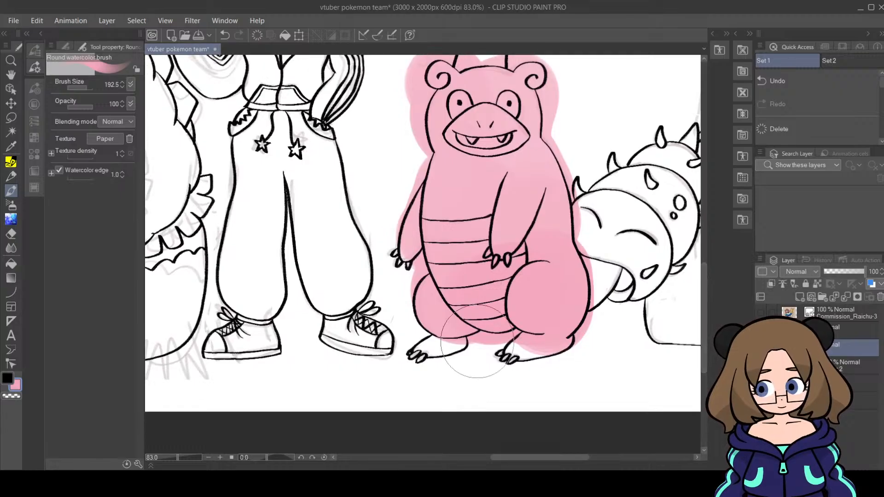
pyautogui.moveTo(458, 355)
pyautogui.mouseDown()
pyautogui.moveTo(445, 347)
pyautogui.moveTo(514, 318)
pyautogui.moveTo(424, 343)
pyautogui.moveTo(511, 343)
pyautogui.mouseUp()
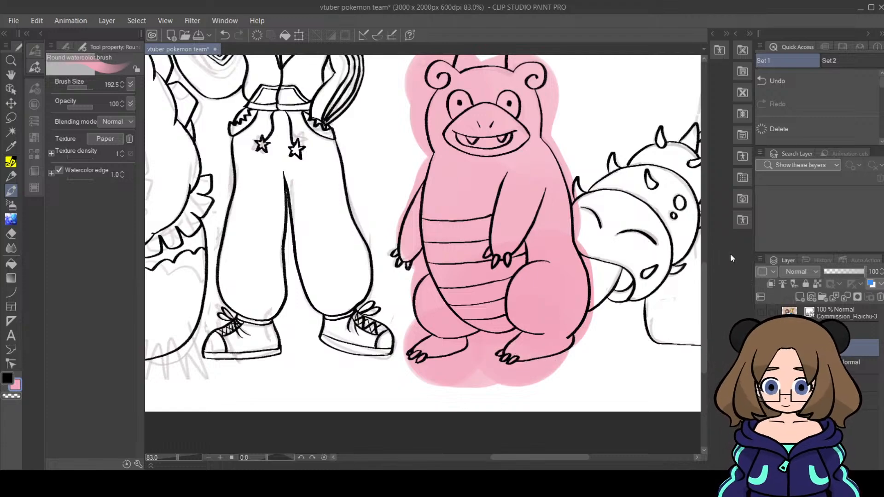
pyautogui.hotkey('ctrl', 'z')
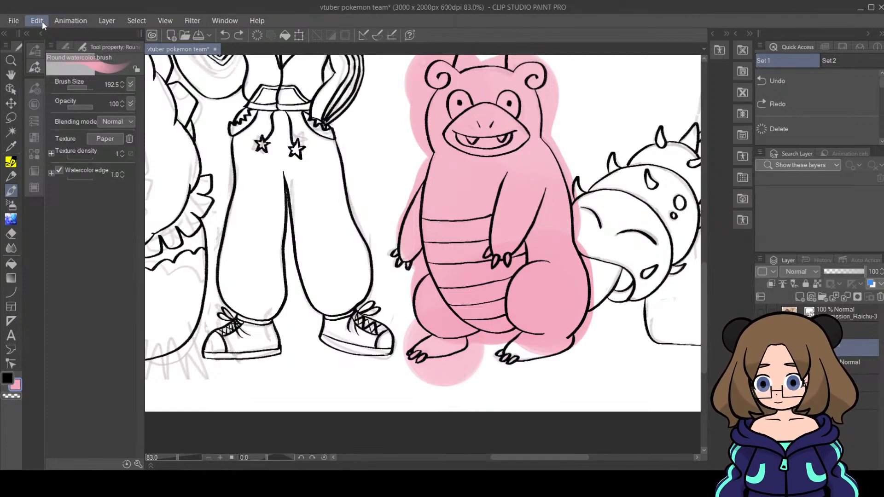
pyautogui.hotkey('ctrl', 'z')
pyautogui.hotkey('ctrl', 'z')
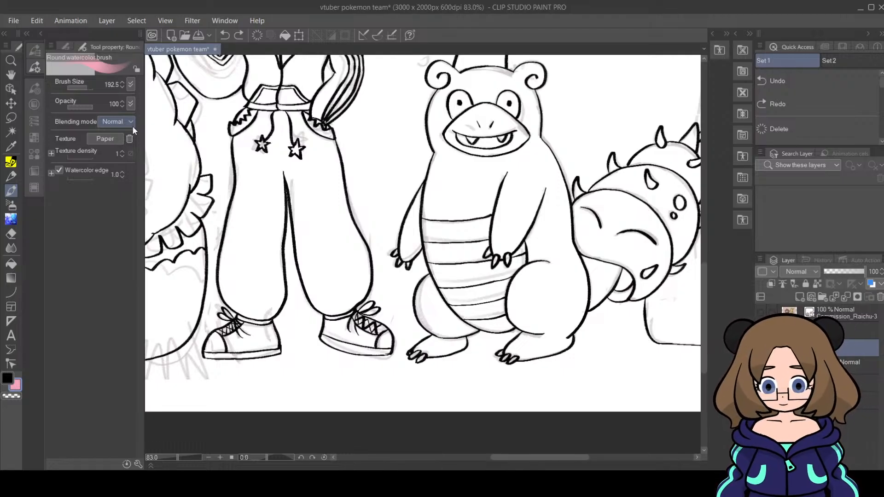
# Step: Set the brush's watercolor edge to 3.1 and cover the whole Slowbro, including limbs and feet, loosely in pink
pyautogui.moveTo(704, 292); pyautogui.dragTo(707, 270)
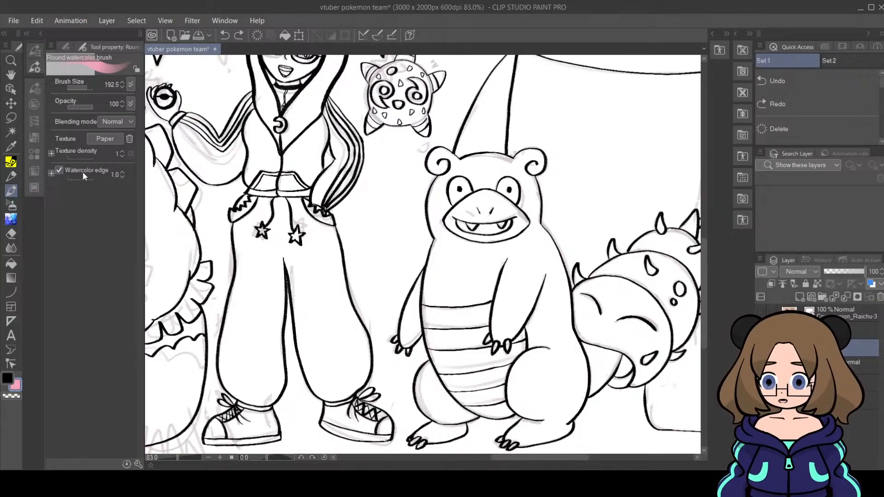
pyautogui.moveTo(77, 176); pyautogui.dragTo(81, 174)
pyautogui.moveTo(466, 198)
pyautogui.mouseDown()
pyautogui.moveTo(464, 234)
pyautogui.moveTo(450, 278)
pyautogui.moveTo(523, 266)
pyautogui.moveTo(500, 194)
pyautogui.moveTo(455, 182)
pyautogui.moveTo(519, 175)
pyautogui.moveTo(510, 201)
pyautogui.moveTo(554, 338)
pyautogui.moveTo(542, 378)
pyautogui.moveTo(558, 380)
pyautogui.moveTo(557, 400)
pyautogui.moveTo(539, 419)
pyautogui.moveTo(513, 391)
pyautogui.moveTo(479, 384)
pyautogui.moveTo(450, 389)
pyautogui.moveTo(440, 416)
pyautogui.moveTo(451, 392)
pyautogui.moveTo(432, 338)
pyautogui.moveTo(437, 316)
pyautogui.moveTo(465, 332)
pyautogui.moveTo(502, 319)
pyautogui.moveTo(462, 282)
pyautogui.moveTo(467, 242)
pyautogui.moveTo(453, 190)
pyautogui.moveTo(479, 231)
pyautogui.moveTo(496, 240)
pyautogui.moveTo(509, 295)
pyautogui.moveTo(593, 364)
pyautogui.mouseUp()
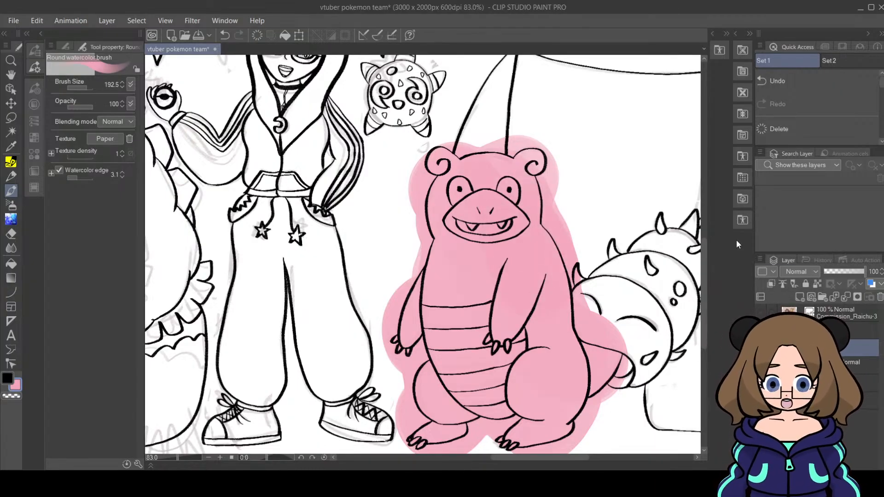
# Step: Change the secondary colour to light grey and paint the spiked Shellder on the Slowbro's tail loosely past its outline
pyautogui.moveTo(553, 457); pyautogui.dragTo(579, 460)
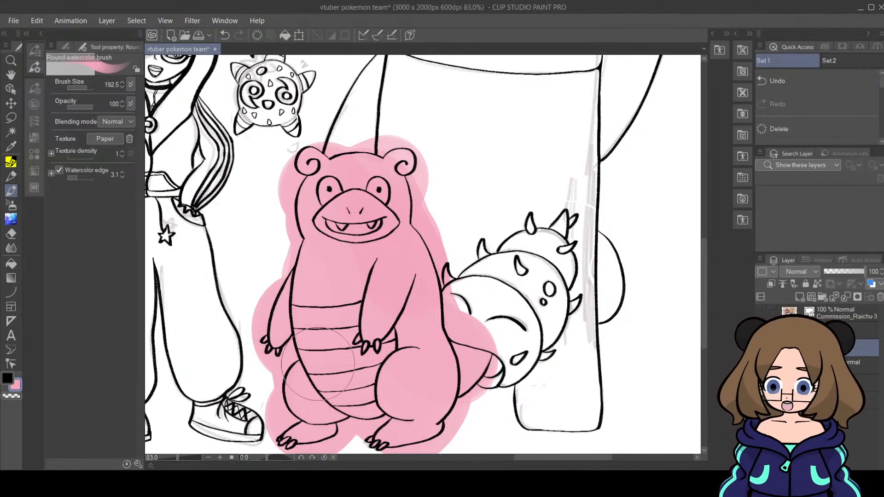
pyautogui.click(8, 382)
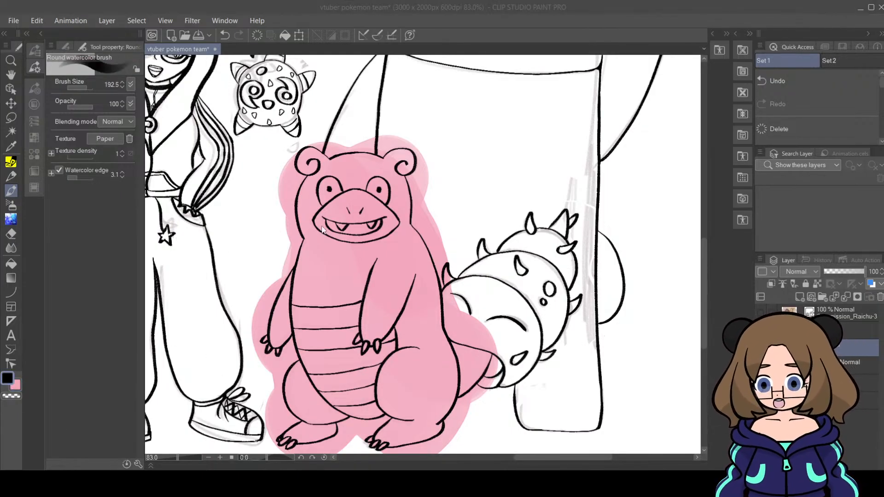
pyautogui.click(17, 385)
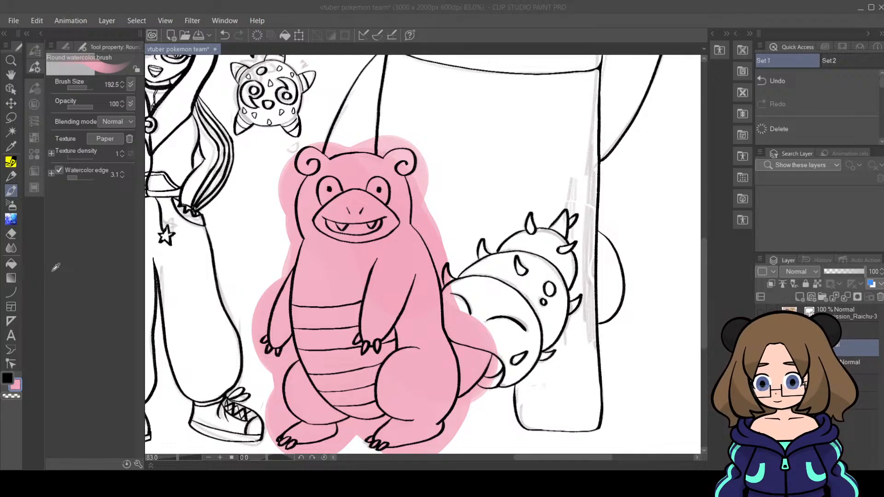
pyautogui.moveTo(529, 277)
pyautogui.mouseDown()
pyautogui.moveTo(474, 286)
pyautogui.moveTo(484, 315)
pyautogui.moveTo(511, 332)
pyautogui.moveTo(521, 364)
pyautogui.moveTo(539, 313)
pyautogui.moveTo(501, 271)
pyautogui.moveTo(566, 216)
pyautogui.mouseUp()
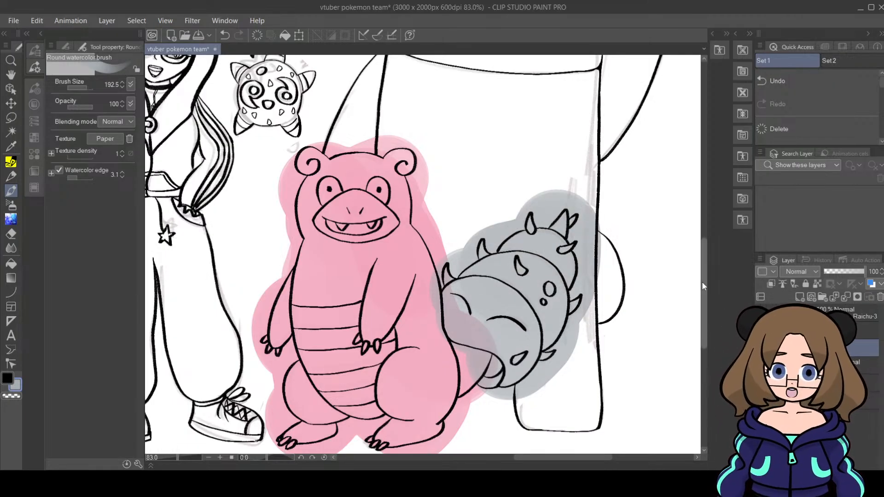
# Step: Set the main drawing colour to a light beige for the Slowbro's muzzle and belly
pyautogui.scroll(4, 703, 284)
pyautogui.moveTo(706, 272); pyautogui.dragTo(714, 227)
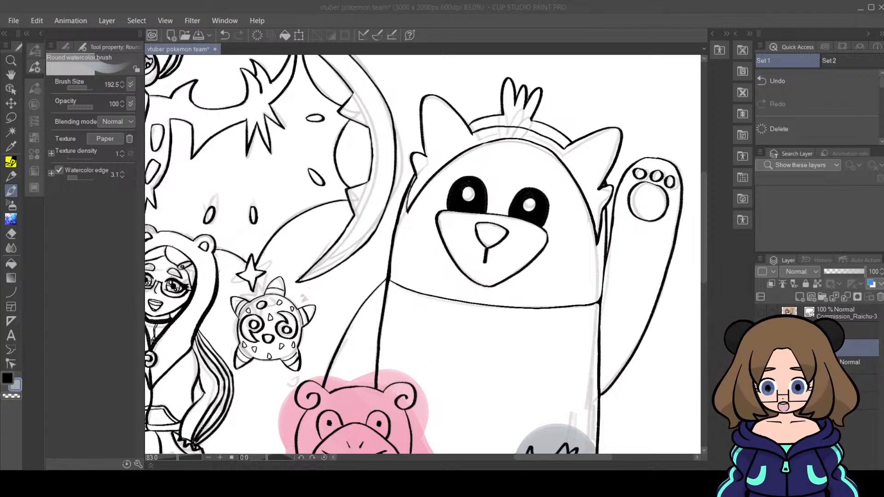
pyautogui.moveTo(704, 253)
pyautogui.mouseDown()
pyautogui.moveTo(704, 269)
pyautogui.moveTo(709, 238)
pyautogui.moveTo(702, 325)
pyautogui.moveTo(704, 276)
pyautogui.moveTo(705, 293)
pyautogui.mouseUp()
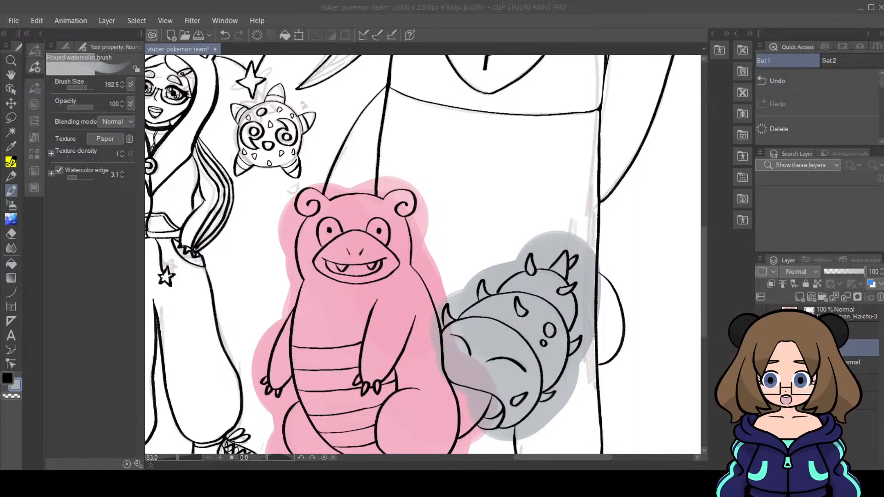
pyautogui.click(454, 345)
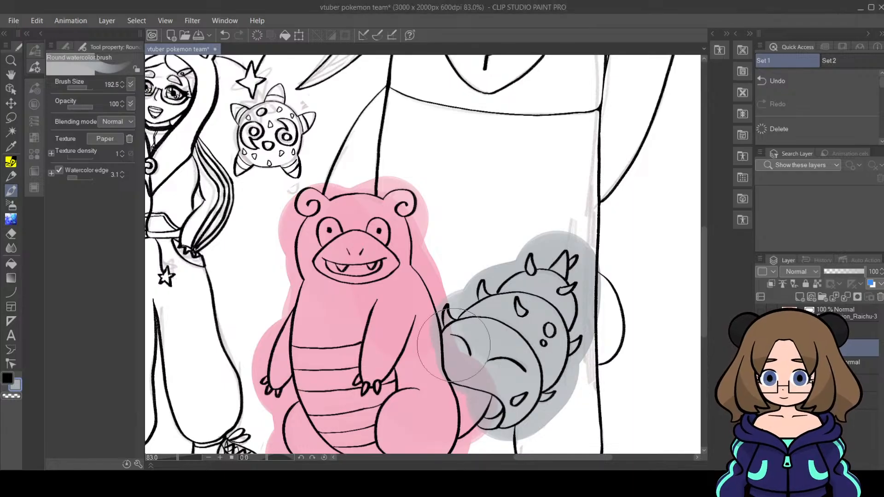
pyautogui.click(9, 380)
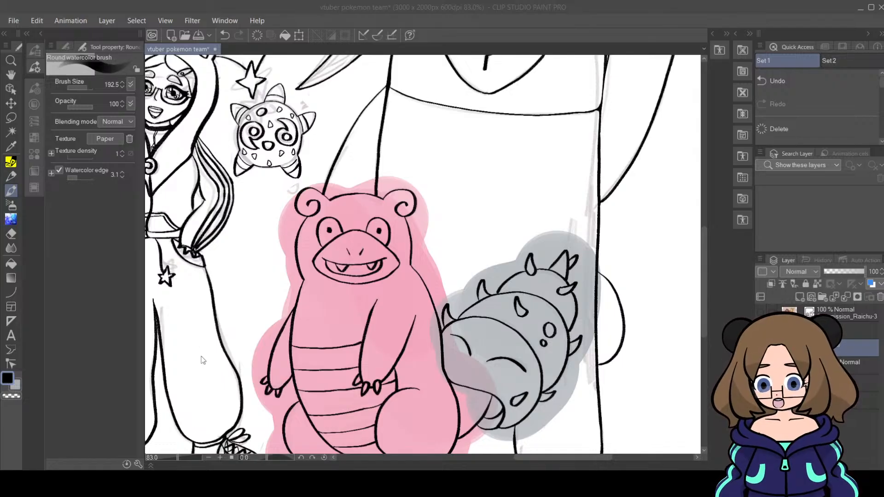
pyautogui.click(315, 211)
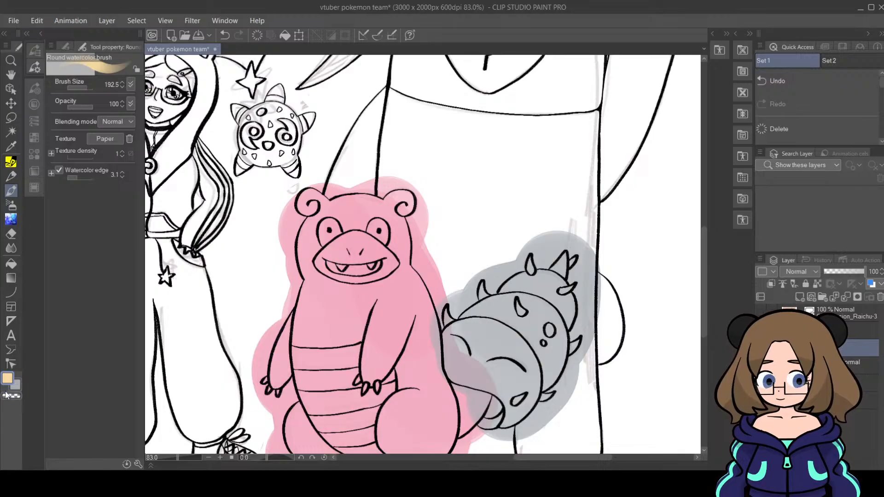
pyautogui.click(11, 383)
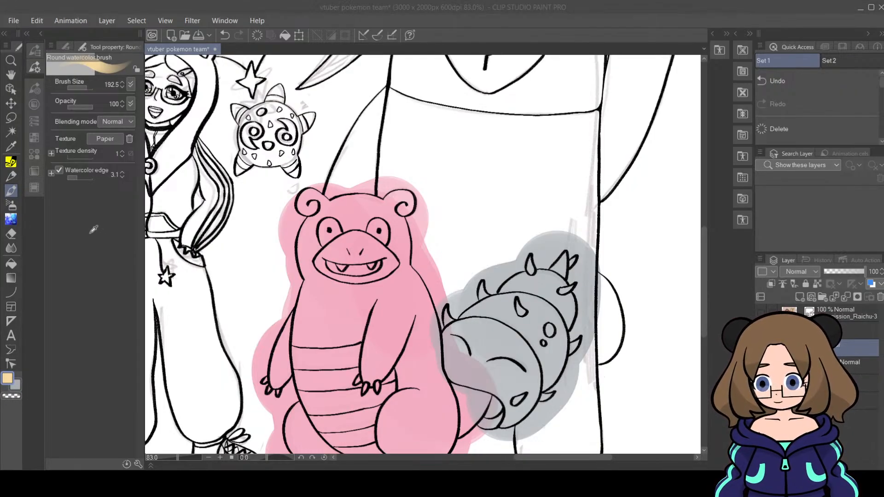
# Step: Reduce the brush size to 78.2 and paint the Slowbro's muzzle and striped belly beige
pyautogui.click(722, 299)
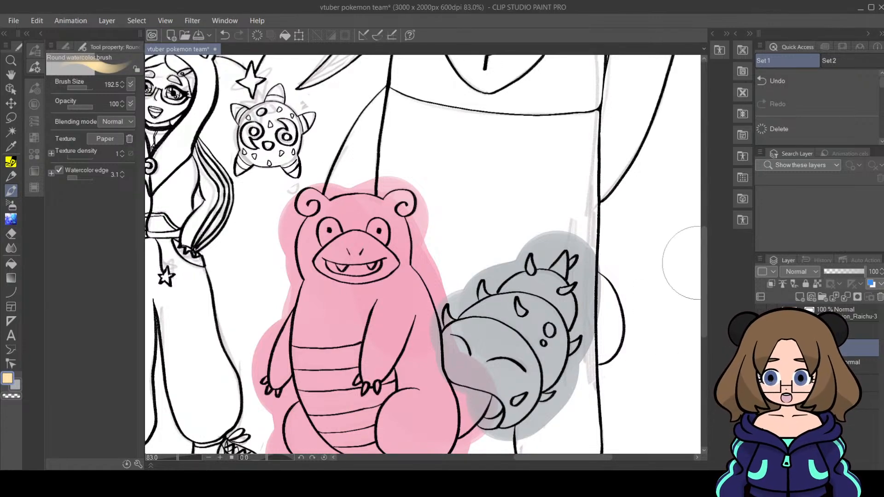
pyautogui.scroll(-2, 706, 267)
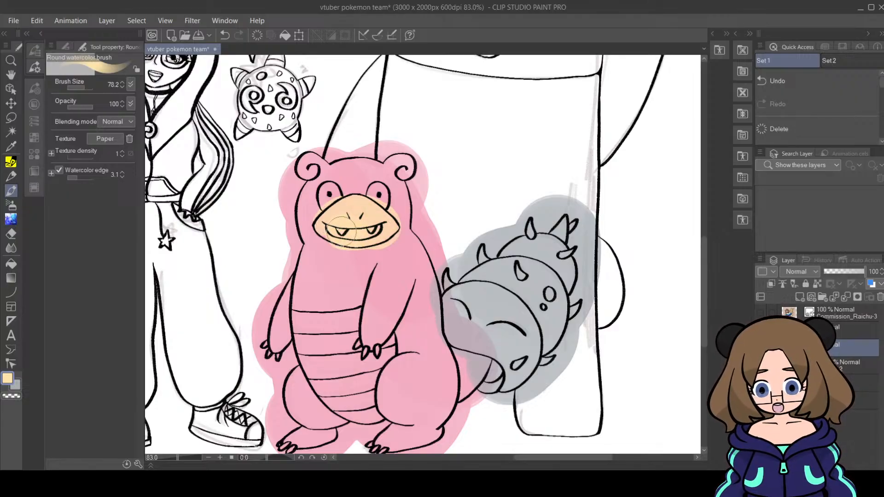
pyautogui.scroll(-2, 703, 264)
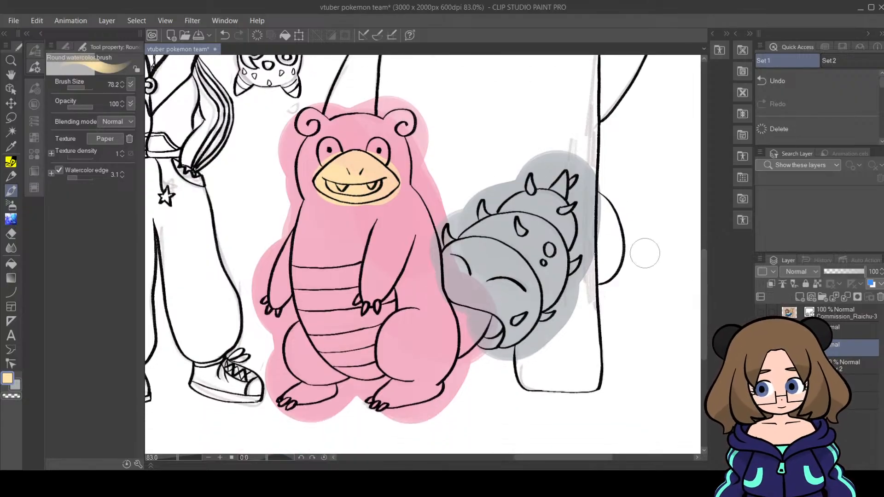
pyautogui.moveTo(305, 279)
pyautogui.mouseDown()
pyautogui.moveTo(339, 354)
pyautogui.moveTo(370, 366)
pyautogui.moveTo(385, 310)
pyautogui.moveTo(378, 285)
pyautogui.moveTo(344, 282)
pyautogui.mouseUp()
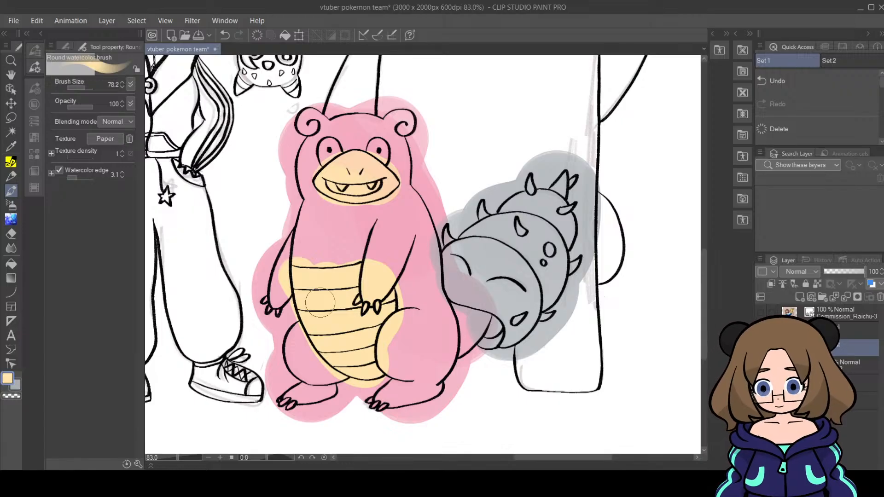
# Step: Set the secondary colour to dark brown and paint the Bewear's torso and lowered arm behind the Slowbro
pyautogui.moveTo(703, 322)
pyautogui.mouseDown()
pyautogui.moveTo(714, 253)
pyautogui.moveTo(715, 267)
pyautogui.mouseUp()
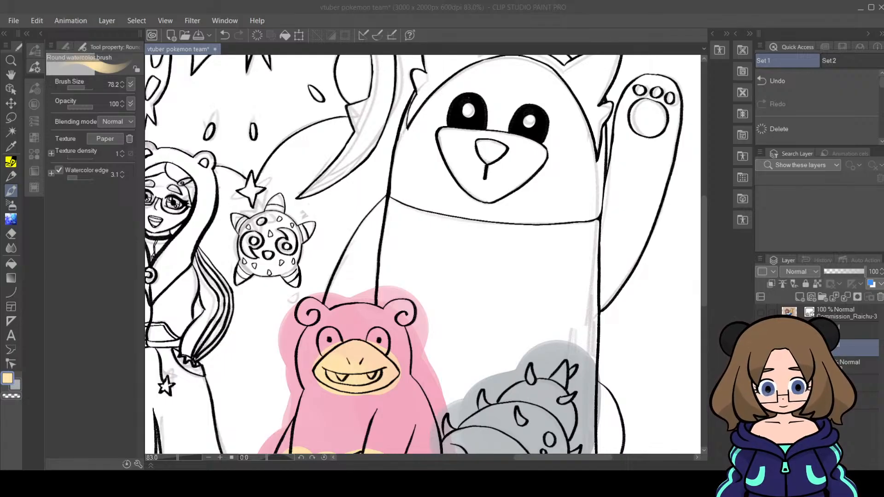
pyautogui.click(400, 147)
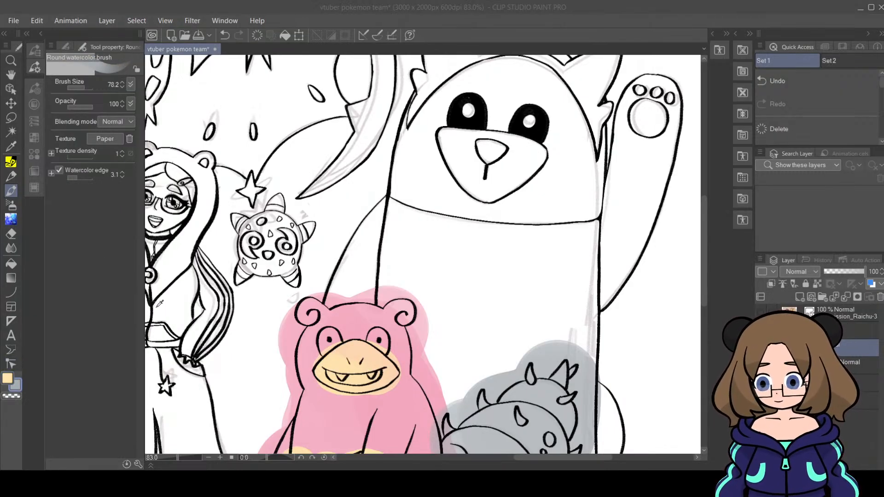
pyautogui.click(8, 180)
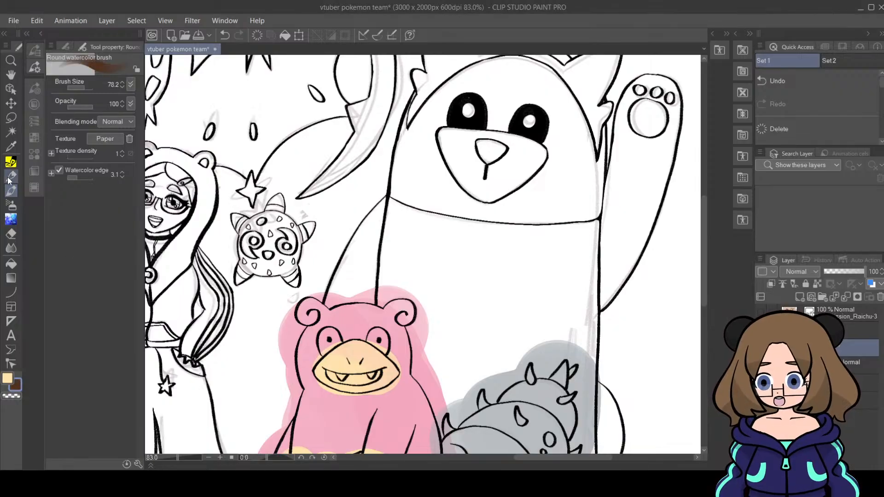
pyautogui.moveTo(397, 232)
pyautogui.mouseDown()
pyautogui.moveTo(363, 252)
pyautogui.moveTo(381, 227)
pyautogui.moveTo(344, 286)
pyautogui.moveTo(371, 278)
pyautogui.moveTo(399, 229)
pyautogui.moveTo(390, 219)
pyautogui.moveTo(429, 231)
pyautogui.moveTo(567, 239)
pyautogui.moveTo(586, 251)
pyautogui.moveTo(585, 333)
pyautogui.moveTo(516, 345)
pyautogui.moveTo(497, 370)
pyautogui.moveTo(452, 387)
pyautogui.moveTo(434, 365)
pyautogui.moveTo(433, 291)
pyautogui.moveTo(400, 265)
pyautogui.moveTo(422, 252)
pyautogui.moveTo(432, 270)
pyautogui.moveTo(459, 267)
pyautogui.moveTo(457, 334)
pyautogui.moveTo(483, 321)
pyautogui.moveTo(501, 267)
pyautogui.moveTo(525, 324)
pyautogui.moveTo(552, 263)
pyautogui.moveTo(567, 313)
pyautogui.moveTo(577, 278)
pyautogui.mouseUp()
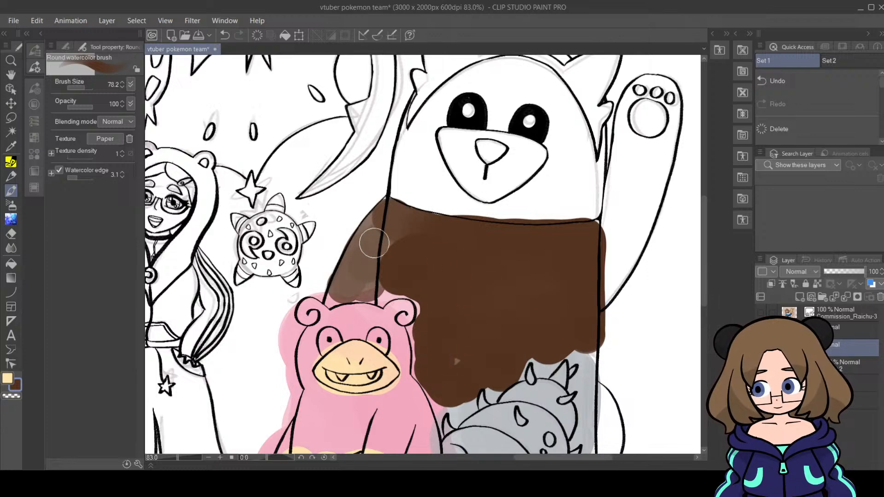
pyautogui.moveTo(377, 235)
pyautogui.mouseDown()
pyautogui.moveTo(361, 268)
pyautogui.moveTo(381, 263)
pyautogui.moveTo(387, 251)
pyautogui.moveTo(356, 272)
pyautogui.mouseUp()
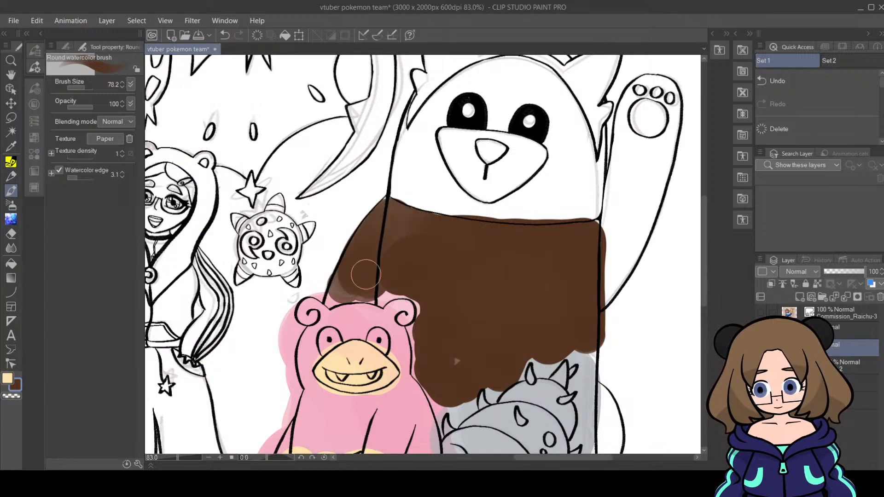
# Step: Paint the Bewear's raised arm and paw, lower body, leg and tail dark brown, working around the Shellder
pyautogui.moveTo(577, 306)
pyautogui.mouseDown()
pyautogui.moveTo(625, 237)
pyautogui.moveTo(626, 193)
pyautogui.moveTo(613, 212)
pyautogui.moveTo(623, 204)
pyautogui.moveTo(621, 151)
pyautogui.moveTo(646, 195)
pyautogui.moveTo(657, 152)
pyautogui.moveTo(642, 205)
pyautogui.moveTo(594, 276)
pyautogui.mouseUp()
pyautogui.scroll(4, 706, 253)
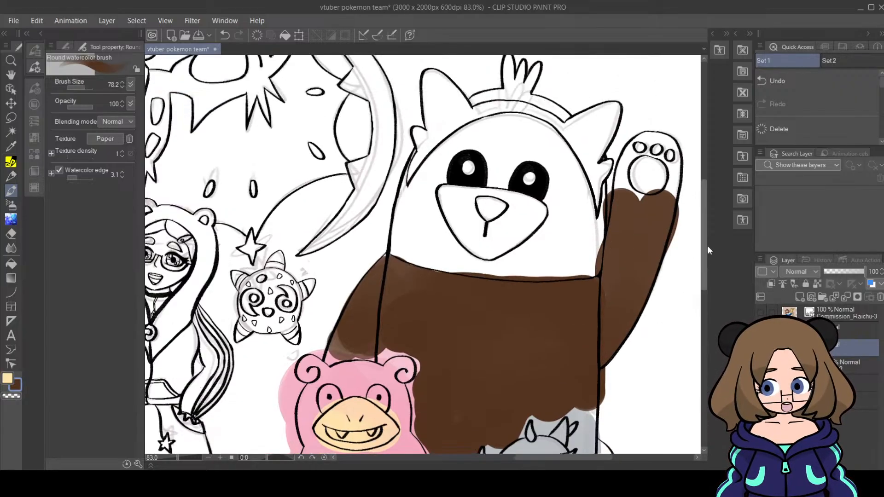
pyautogui.moveTo(626, 230)
pyautogui.mouseDown()
pyautogui.moveTo(642, 177)
pyautogui.moveTo(659, 177)
pyautogui.moveTo(672, 199)
pyautogui.moveTo(663, 222)
pyautogui.moveTo(638, 216)
pyautogui.moveTo(659, 204)
pyautogui.moveTo(631, 196)
pyautogui.moveTo(669, 202)
pyautogui.moveTo(649, 263)
pyautogui.mouseUp()
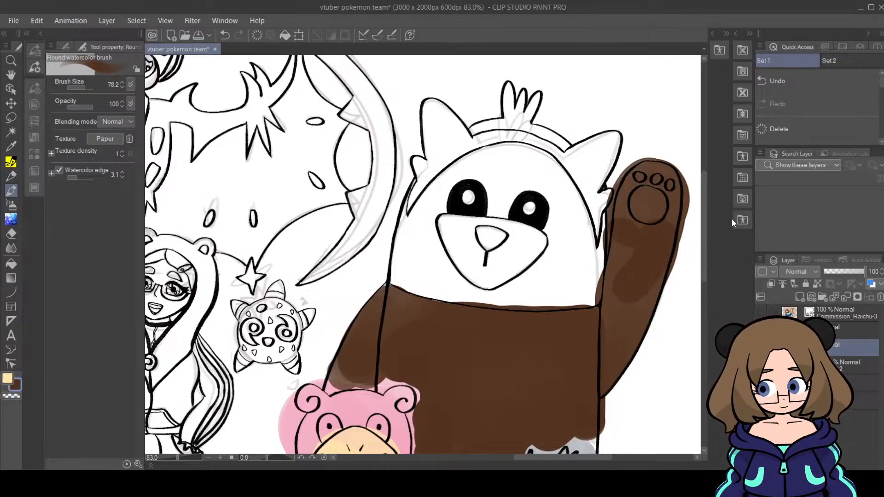
pyautogui.scroll(-9, 703, 210)
pyautogui.moveTo(590, 230)
pyautogui.mouseDown()
pyautogui.moveTo(596, 321)
pyautogui.moveTo(603, 308)
pyautogui.moveTo(606, 331)
pyautogui.moveTo(573, 410)
pyautogui.moveTo(548, 441)
pyautogui.mouseUp()
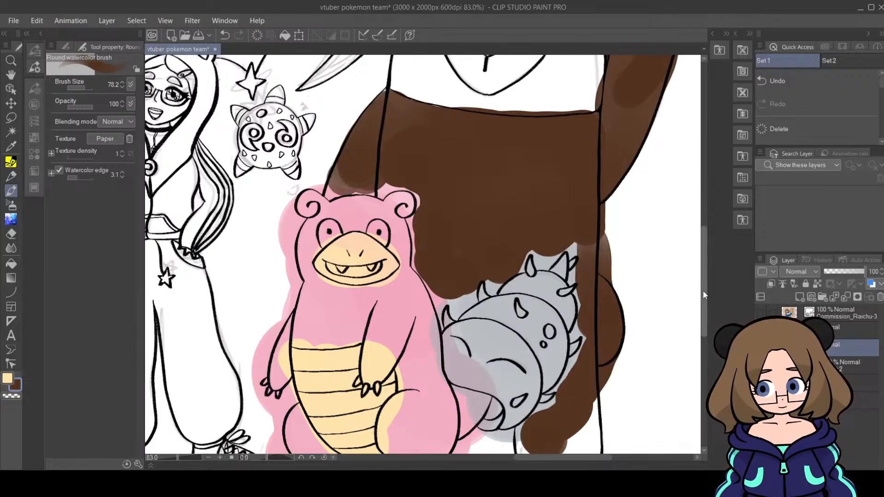
pyautogui.scroll(-5, 702, 290)
pyautogui.moveTo(550, 320)
pyautogui.mouseDown()
pyautogui.moveTo(541, 341)
pyautogui.moveTo(578, 338)
pyautogui.moveTo(585, 285)
pyautogui.moveTo(576, 346)
pyautogui.mouseUp()
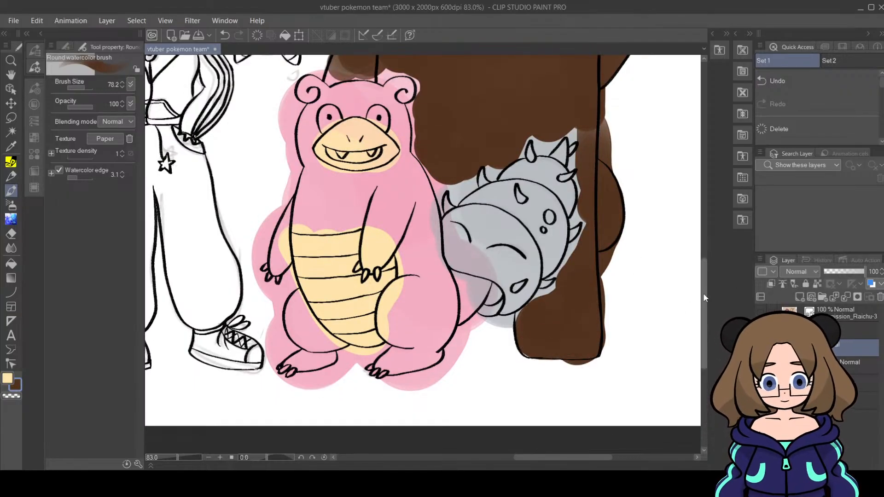
# Step: Sample the Slowbro's pink and paint the Bewear's head, headband and hair tuft with it, leaving the ears and muzzle white
pyautogui.moveTo(703, 293); pyautogui.dragTo(717, 206)
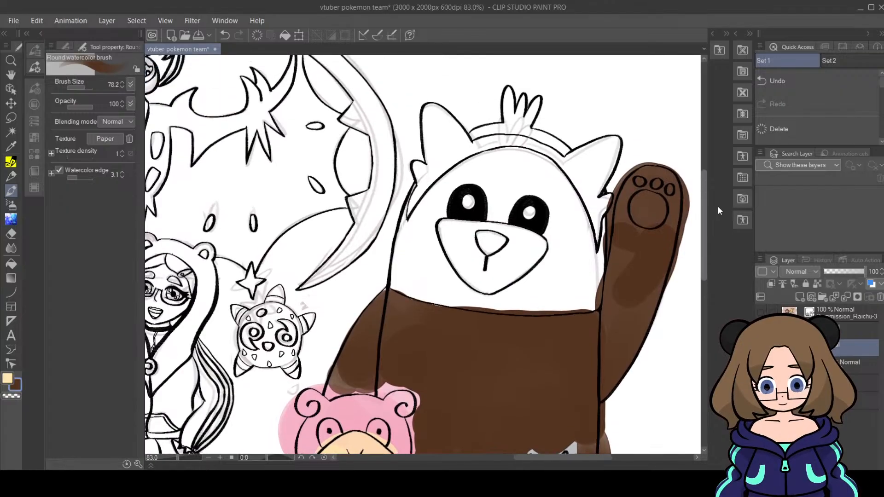
pyautogui.click(11, 146)
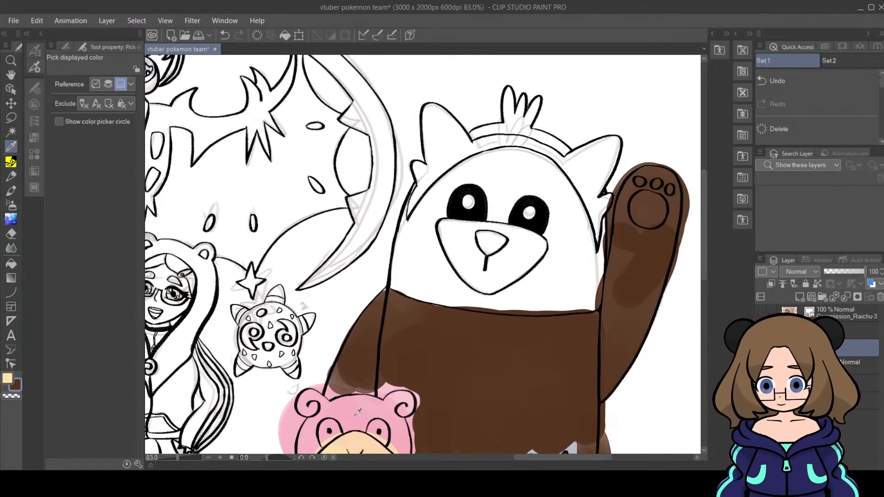
pyautogui.click(288, 414)
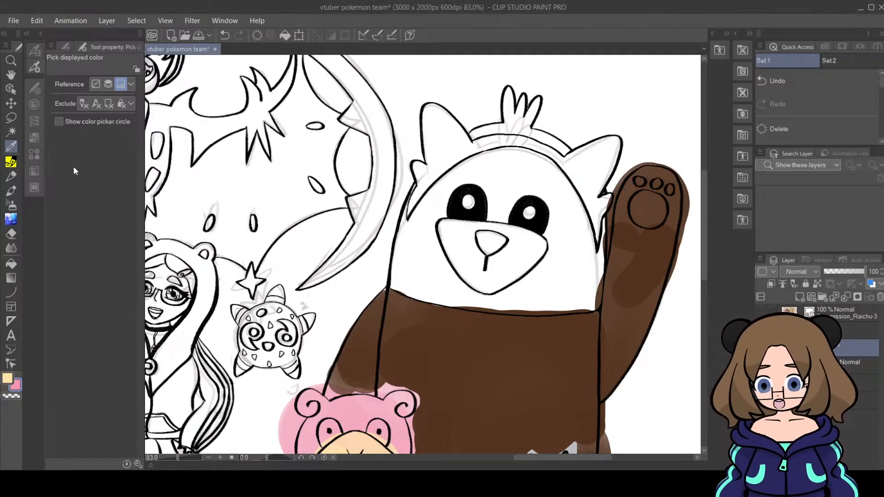
pyautogui.click(11, 190)
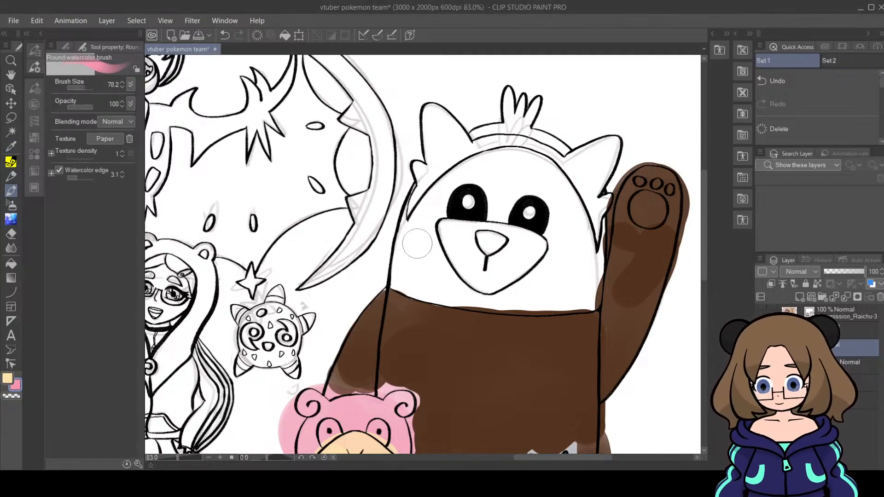
pyautogui.moveTo(413, 237)
pyautogui.mouseDown()
pyautogui.moveTo(407, 277)
pyautogui.moveTo(473, 304)
pyautogui.moveTo(538, 302)
pyautogui.moveTo(548, 289)
pyautogui.moveTo(530, 293)
pyautogui.moveTo(572, 257)
pyautogui.moveTo(559, 295)
pyautogui.moveTo(577, 262)
pyautogui.moveTo(582, 292)
pyautogui.moveTo(560, 189)
pyautogui.moveTo(546, 172)
pyautogui.moveTo(523, 168)
pyautogui.moveTo(501, 206)
pyautogui.moveTo(520, 182)
pyautogui.moveTo(535, 184)
pyautogui.moveTo(529, 173)
pyautogui.moveTo(499, 168)
pyautogui.moveTo(509, 163)
pyautogui.moveTo(455, 178)
pyautogui.moveTo(415, 237)
pyautogui.moveTo(441, 280)
pyautogui.moveTo(418, 261)
pyautogui.moveTo(411, 231)
pyautogui.moveTo(410, 250)
pyautogui.moveTo(416, 216)
pyautogui.mouseUp()
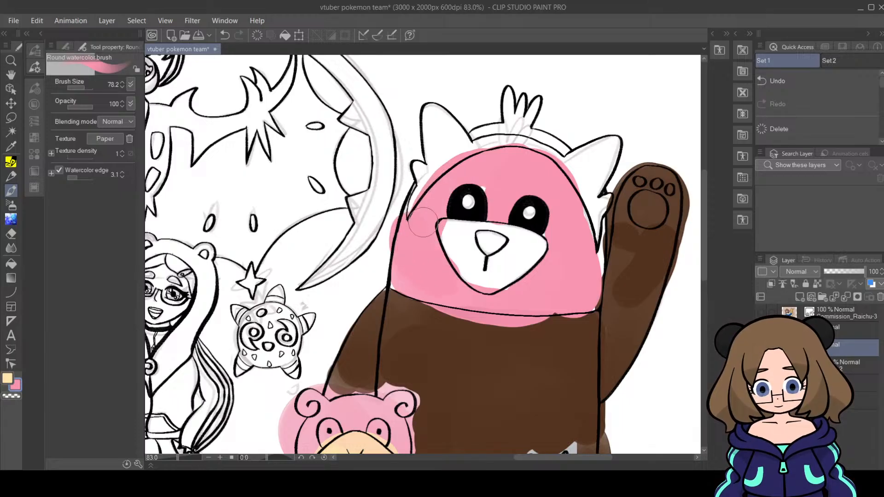
pyautogui.moveTo(486, 129)
pyautogui.mouseDown()
pyautogui.moveTo(509, 100)
pyautogui.moveTo(510, 119)
pyautogui.moveTo(498, 127)
pyautogui.moveTo(525, 105)
pyautogui.moveTo(530, 126)
pyautogui.moveTo(571, 143)
pyautogui.mouseUp()
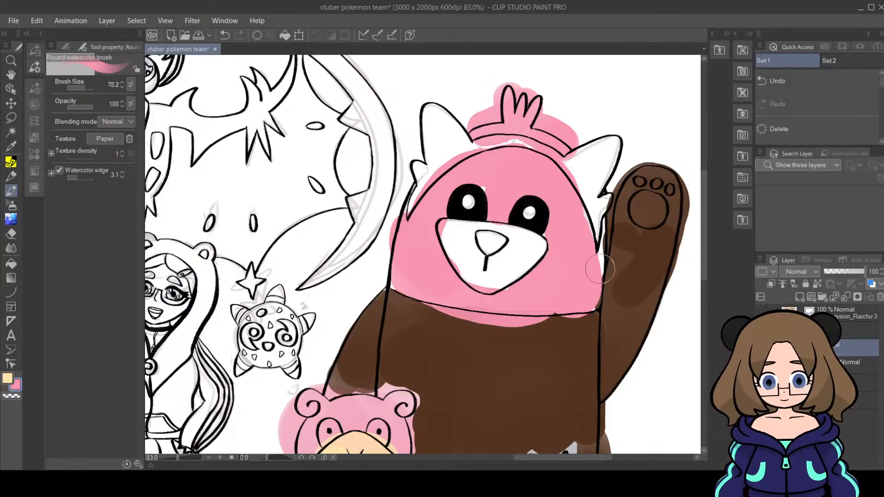
pyautogui.moveTo(613, 264)
pyautogui.mouseDown()
pyautogui.moveTo(603, 229)
pyautogui.moveTo(599, 295)
pyautogui.mouseUp()
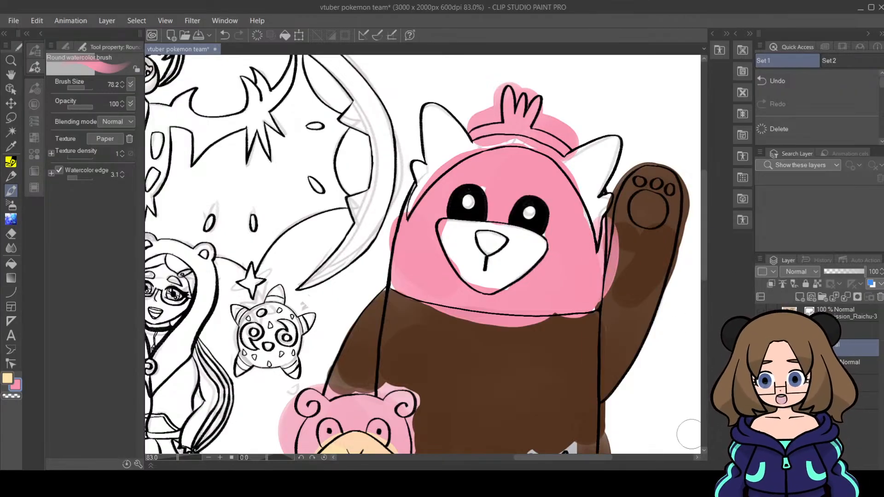
# Step: Sample the dark brown from the Bewear's body and paint its nose with the Round watercolor brush
pyautogui.moveTo(705, 255)
pyautogui.mouseDown()
pyautogui.moveTo(703, 308)
pyautogui.moveTo(711, 228)
pyautogui.moveTo(711, 240)
pyautogui.mouseUp()
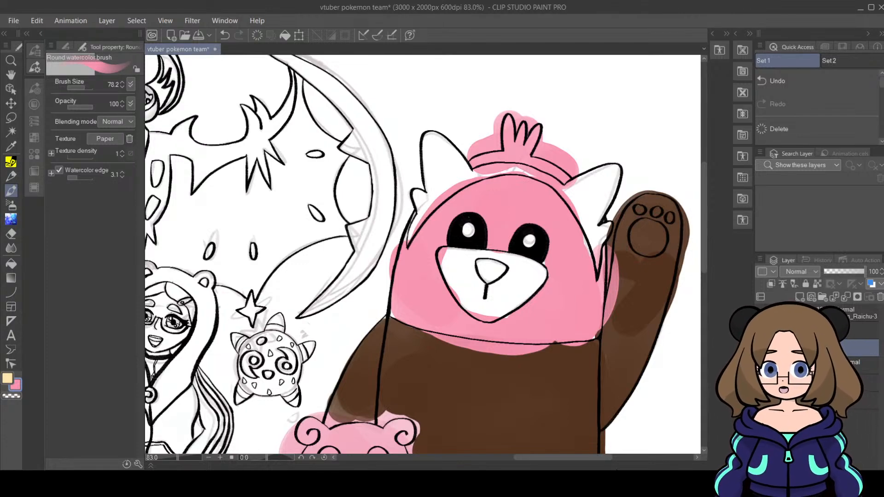
pyautogui.press('i')
pyautogui.click(476, 363)
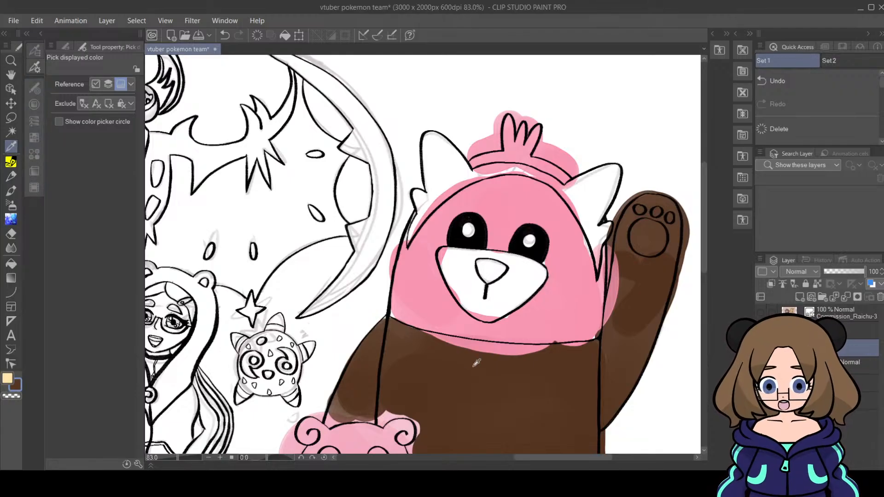
pyautogui.click(12, 162)
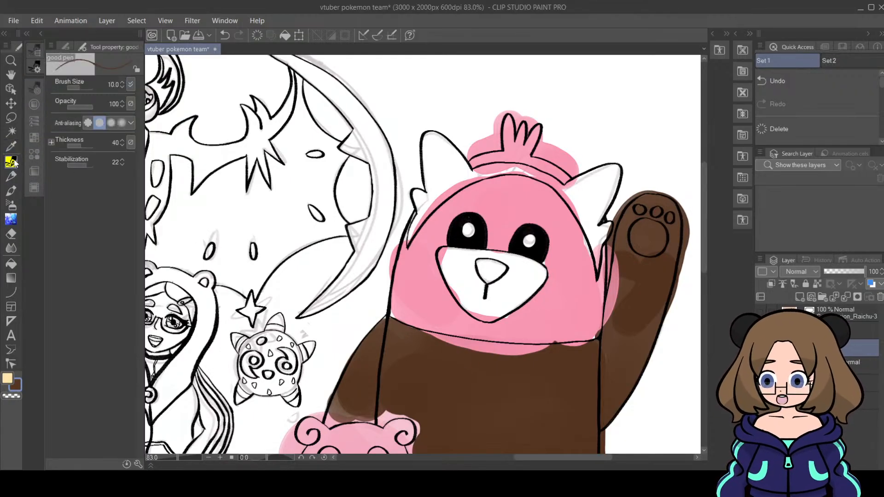
pyautogui.click(12, 192)
pyautogui.moveTo(487, 272); pyautogui.dragTo(497, 268)
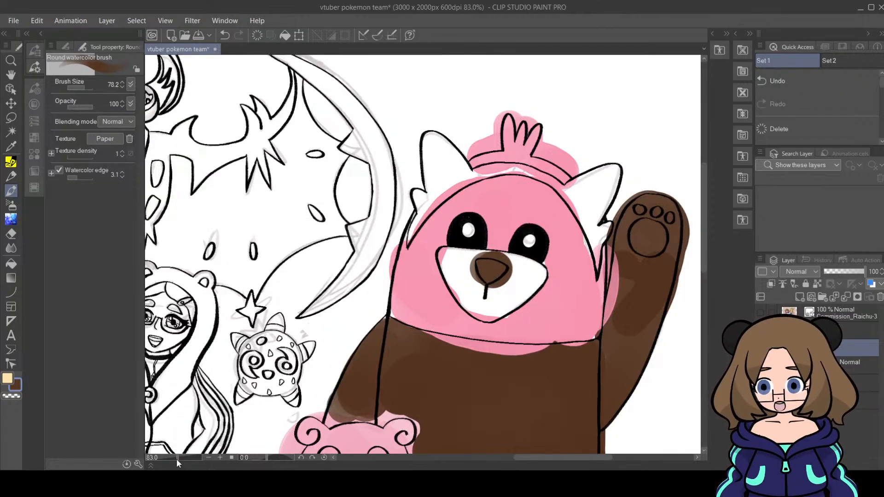
# Step: Sample the pink from the Bewear's head and paint its round tail loosely over the brown
pyautogui.moveTo(176, 458); pyautogui.dragTo(175, 459)
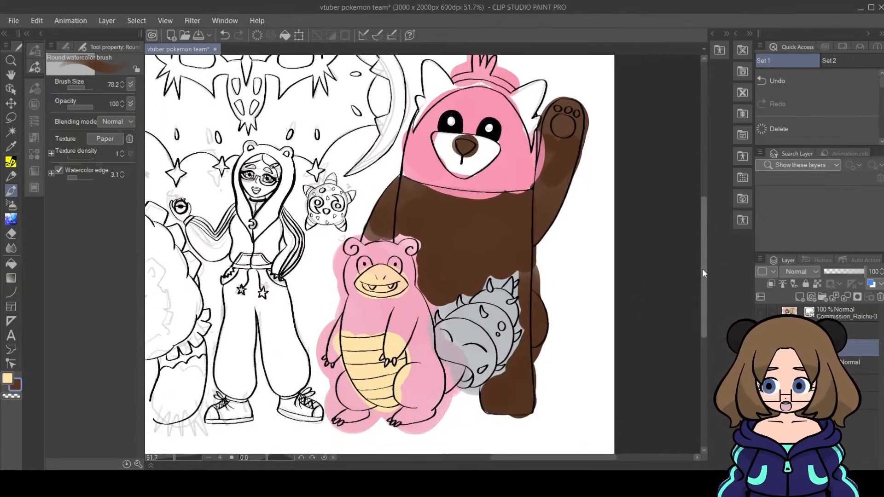
pyautogui.moveTo(703, 273)
pyautogui.mouseDown()
pyautogui.moveTo(704, 280)
pyautogui.moveTo(708, 236)
pyautogui.moveTo(705, 258)
pyautogui.mouseUp()
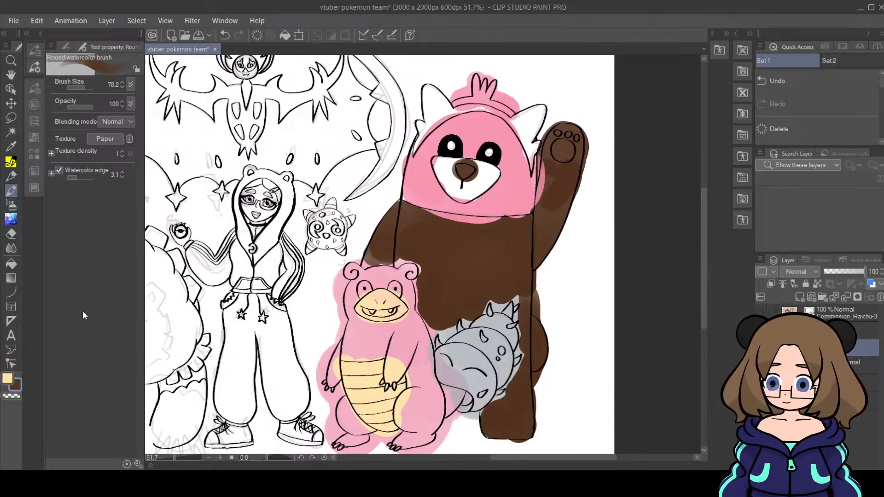
pyautogui.click(11, 146)
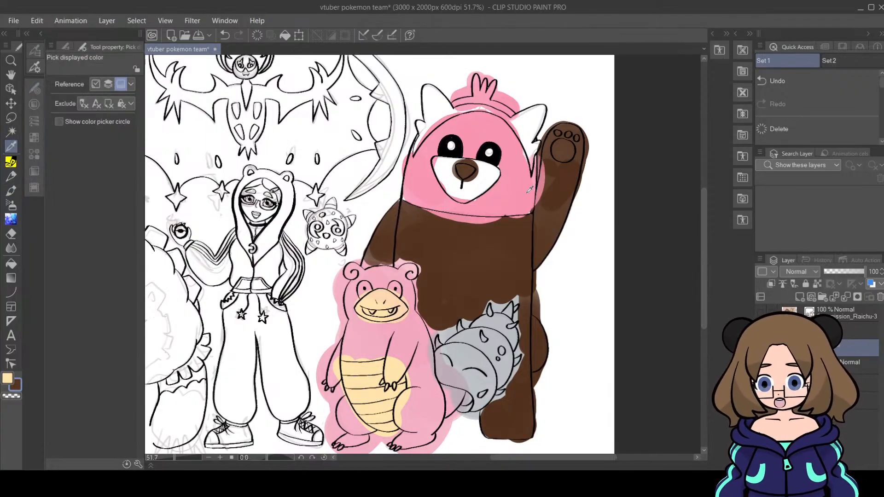
pyautogui.click(11, 191)
pyautogui.moveTo(537, 341)
pyautogui.mouseDown()
pyautogui.moveTo(539, 322)
pyautogui.moveTo(539, 346)
pyautogui.mouseUp()
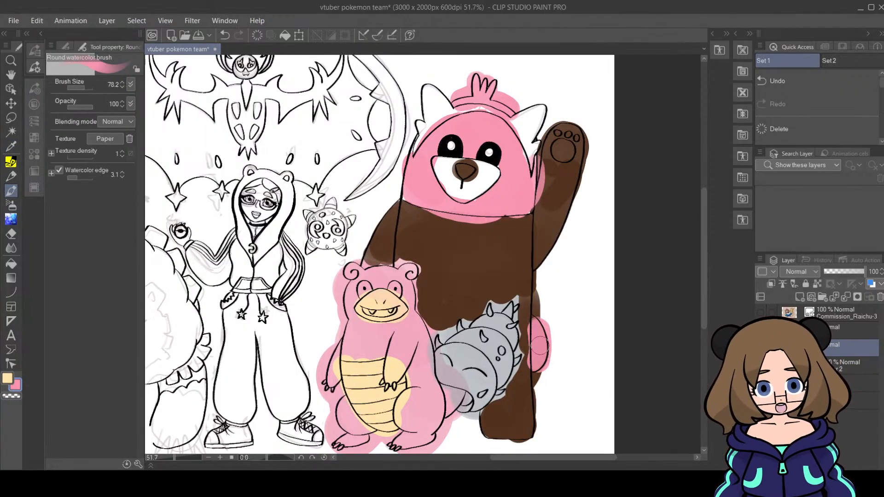
# Step: Set the main drawing colour to light blue for the Altaria and ready the Round watercolor brush
pyautogui.moveTo(703, 252); pyautogui.dragTo(704, 226)
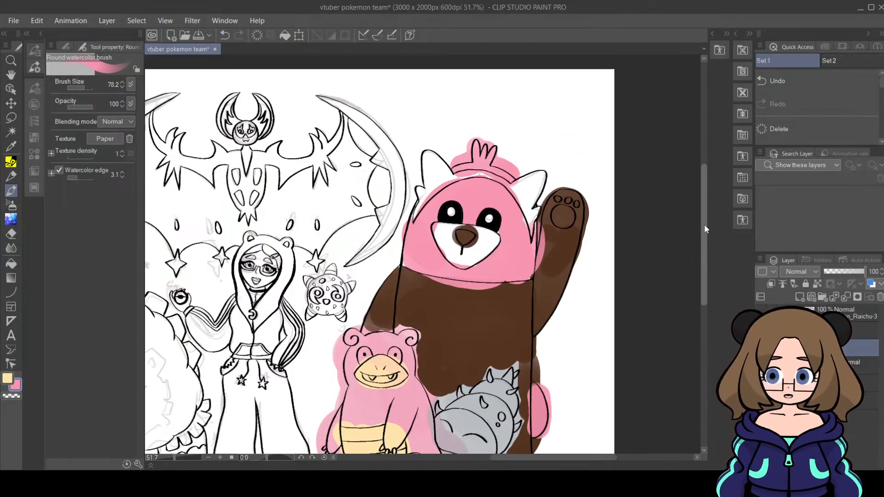
pyautogui.moveTo(529, 458); pyautogui.dragTo(496, 462)
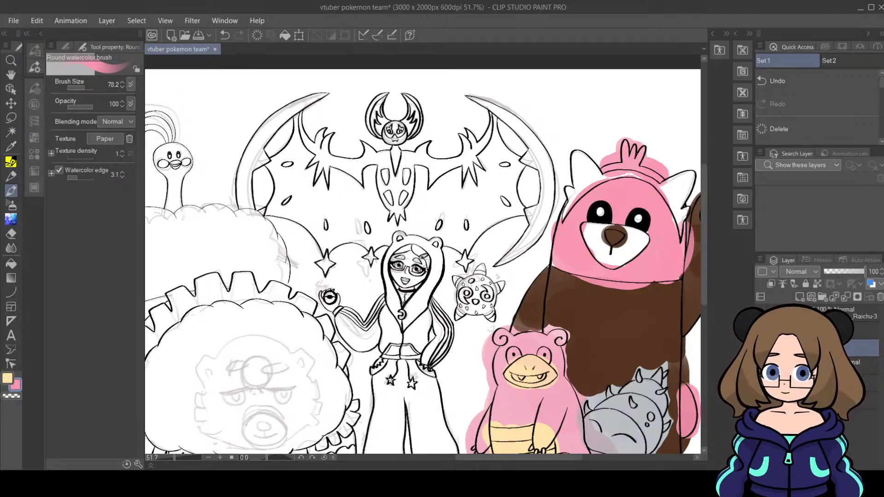
pyautogui.moveTo(704, 217); pyautogui.dragTo(703, 242)
pyautogui.moveTo(547, 460); pyautogui.dragTo(516, 457)
pyautogui.moveTo(704, 229); pyautogui.dragTo(703, 193)
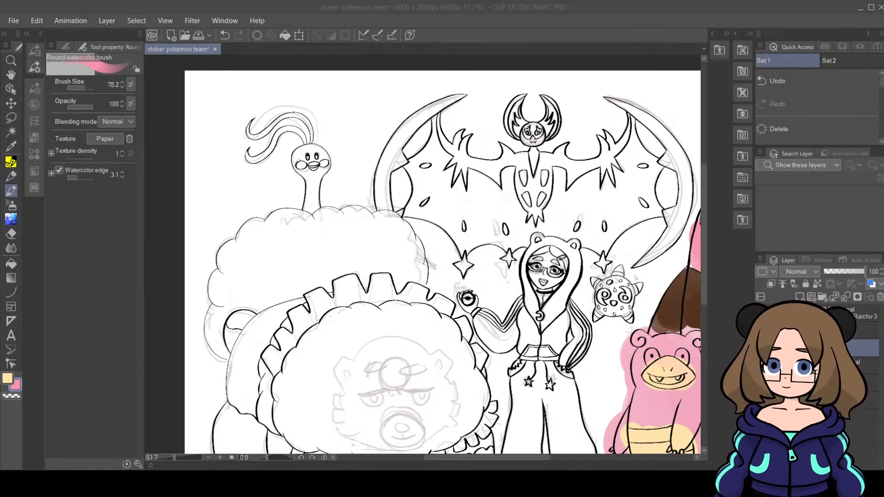
pyautogui.hotkey('alt', 'Tab')
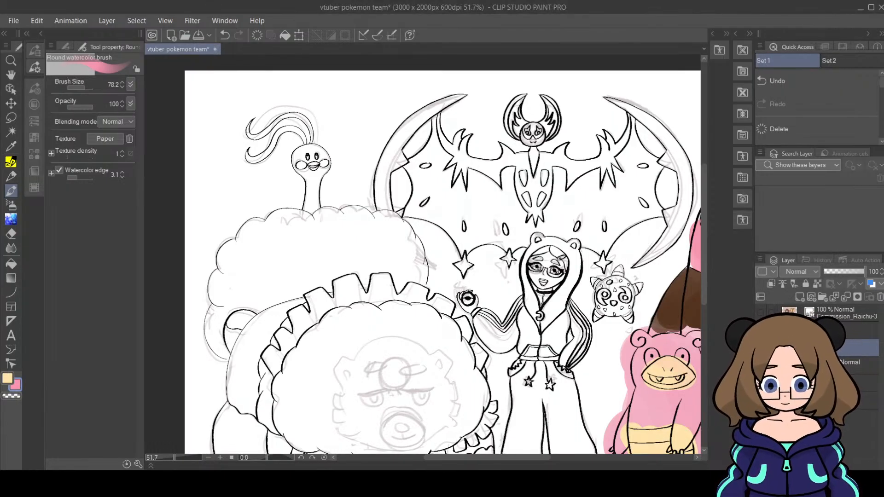
pyautogui.click(8, 381)
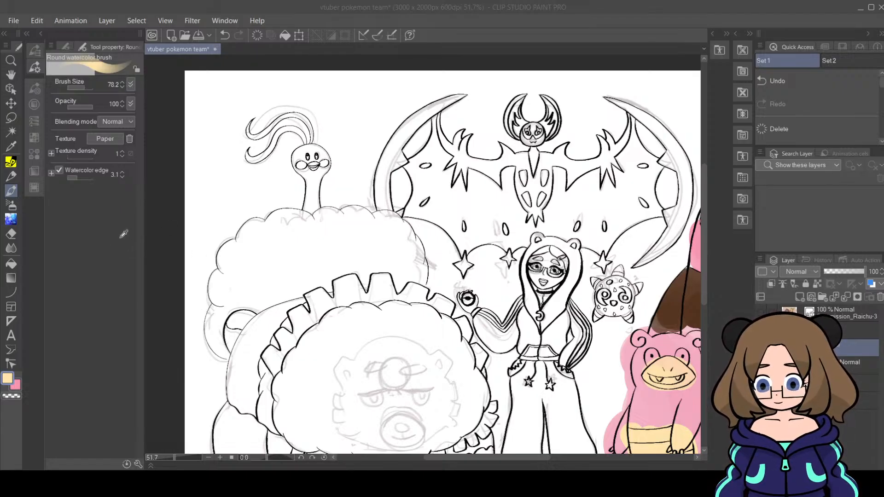
pyautogui.click(321, 200)
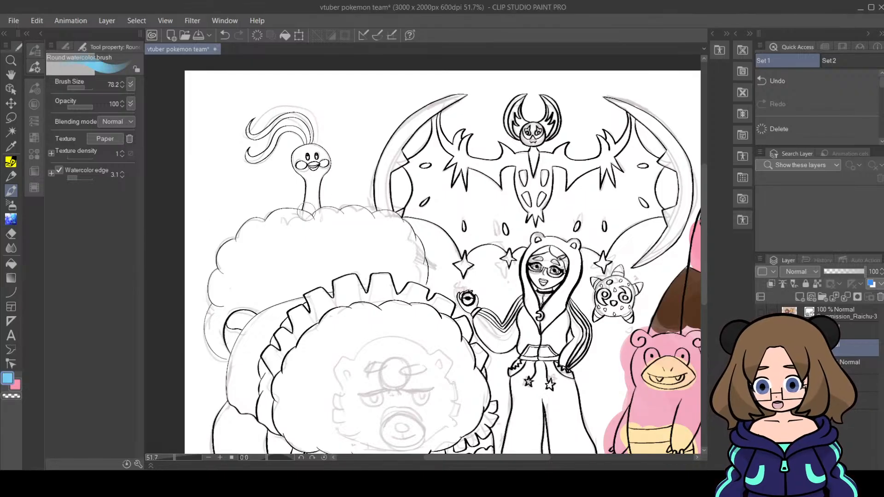
pyautogui.click(12, 205)
pyautogui.click(11, 191)
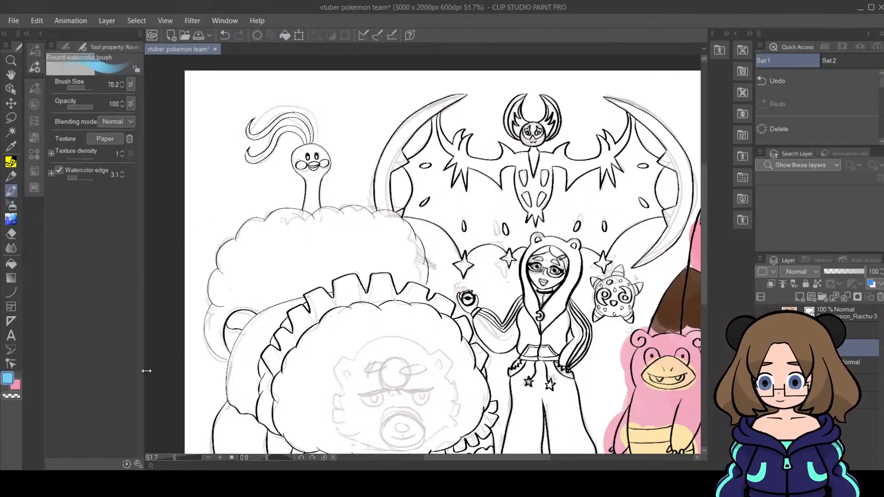
# Step: Paint the Altaria's head plumes, face and neck loosely in light blue, down to the edge of its fluffy body
pyautogui.moveTo(174, 457); pyautogui.dragTo(180, 457)
pyautogui.moveTo(705, 243); pyautogui.dragTo(709, 211)
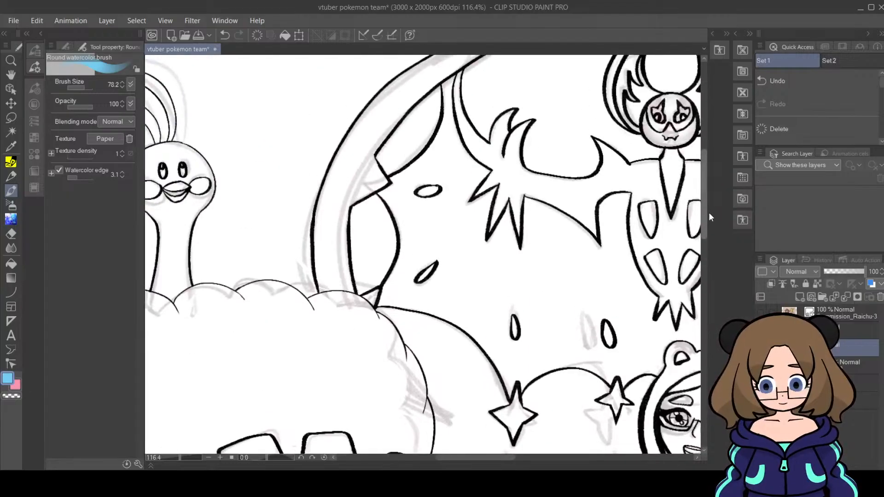
pyautogui.moveTo(456, 457); pyautogui.dragTo(421, 457)
pyautogui.moveTo(410, 253)
pyautogui.mouseDown()
pyautogui.moveTo(403, 290)
pyautogui.moveTo(407, 218)
pyautogui.moveTo(391, 216)
pyautogui.moveTo(419, 225)
pyautogui.moveTo(362, 214)
pyautogui.moveTo(364, 148)
pyautogui.moveTo(396, 138)
pyautogui.moveTo(432, 151)
pyautogui.moveTo(442, 175)
pyautogui.moveTo(405, 198)
pyautogui.moveTo(456, 151)
pyautogui.moveTo(354, 87)
pyautogui.moveTo(281, 170)
pyautogui.moveTo(251, 92)
pyautogui.moveTo(301, 132)
pyautogui.mouseUp()
pyautogui.moveTo(347, 193); pyautogui.dragTo(408, 297)
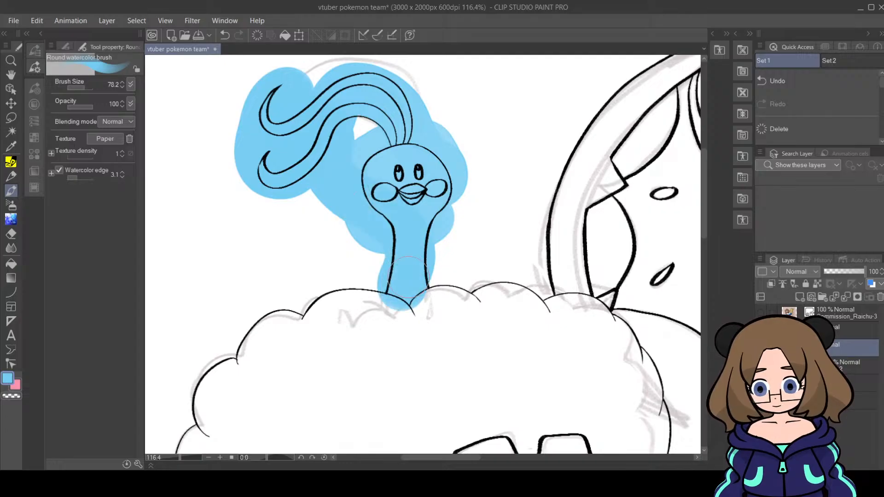
pyautogui.moveTo(178, 458); pyautogui.dragTo(172, 457)
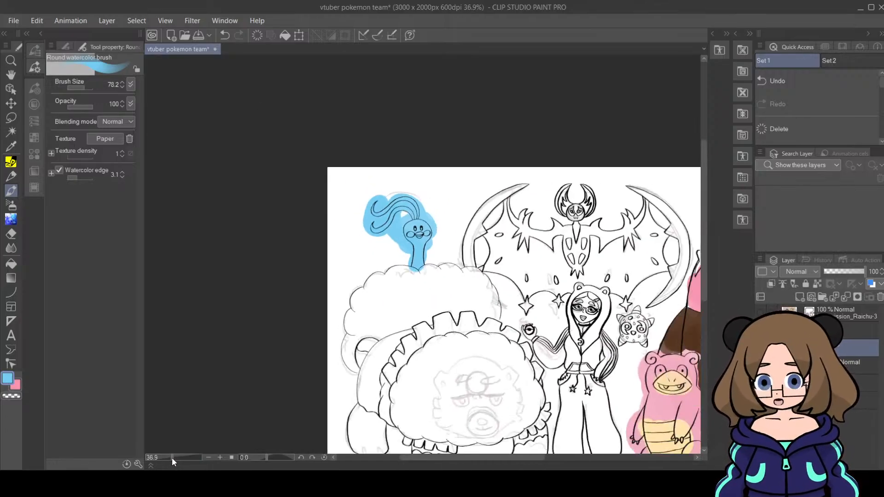
pyautogui.moveTo(696, 230); pyautogui.dragTo(704, 250)
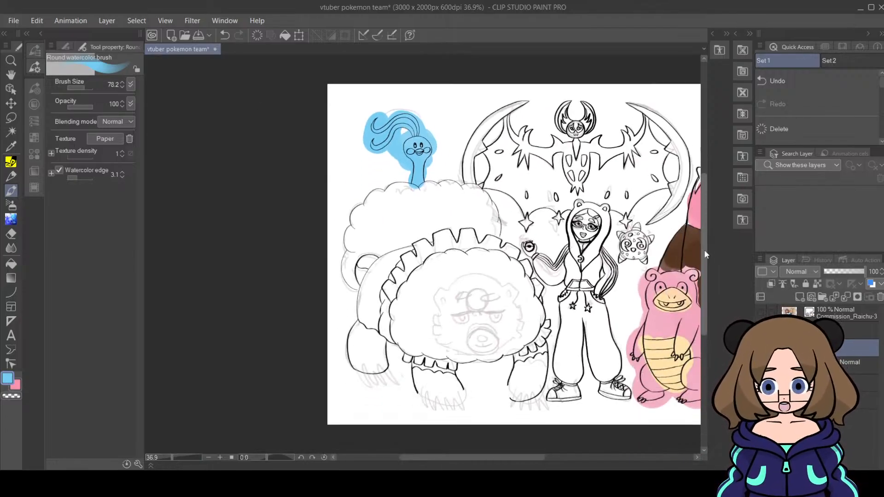
# Step: Set the main drawing colour to dark purple and paint the Lunala's wing membranes and face with the Round watercolor brush
pyautogui.moveTo(530, 454); pyautogui.dragTo(566, 458)
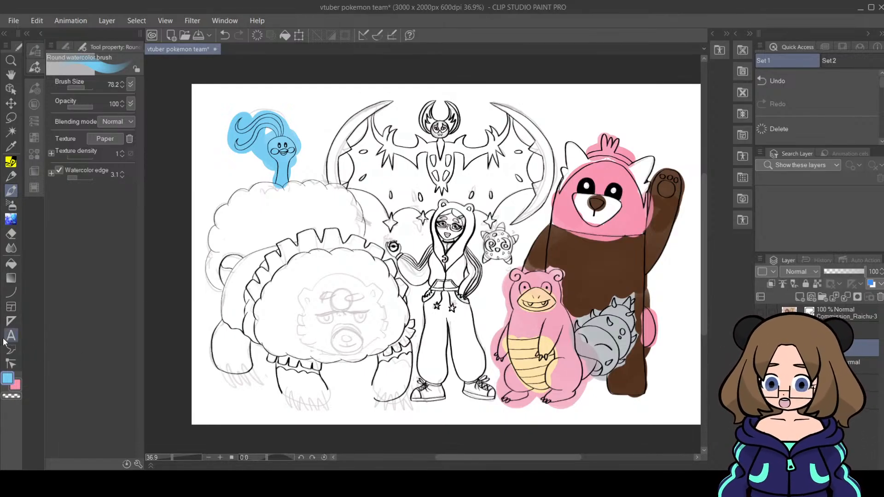
pyautogui.doubleClick(14, 383)
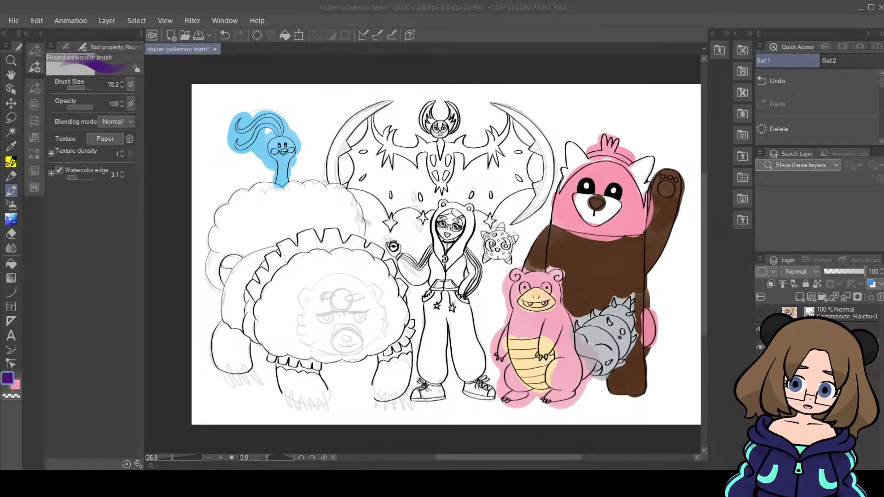
pyautogui.click(7, 379)
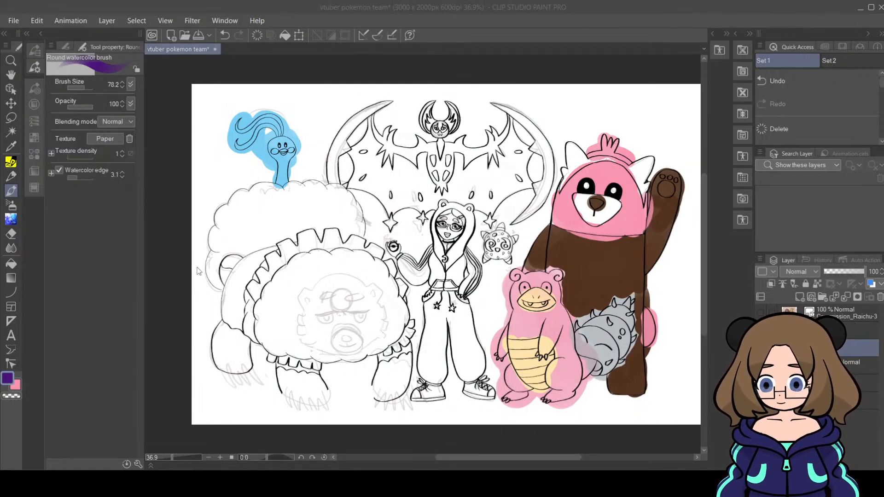
pyautogui.click(328, 201)
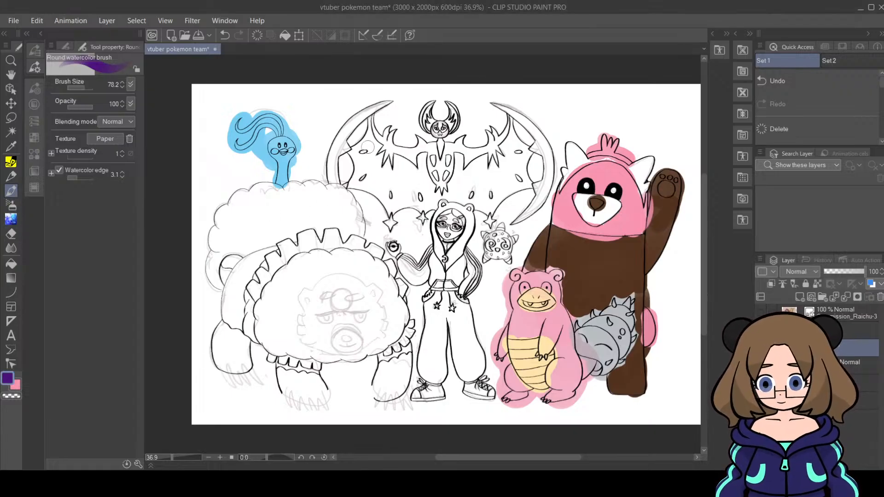
pyautogui.moveTo(369, 117)
pyautogui.mouseDown()
pyautogui.moveTo(358, 181)
pyautogui.moveTo(373, 149)
pyautogui.moveTo(369, 179)
pyautogui.moveTo(379, 159)
pyautogui.moveTo(388, 207)
pyautogui.moveTo(397, 168)
pyautogui.moveTo(394, 202)
pyautogui.moveTo(403, 170)
pyautogui.moveTo(415, 188)
pyautogui.moveTo(422, 168)
pyautogui.moveTo(414, 203)
pyautogui.moveTo(427, 185)
pyautogui.moveTo(430, 201)
pyautogui.moveTo(449, 189)
pyautogui.moveTo(457, 167)
pyautogui.moveTo(453, 195)
pyautogui.moveTo(462, 197)
pyautogui.moveTo(481, 166)
pyautogui.moveTo(475, 183)
pyautogui.moveTo(490, 205)
pyautogui.moveTo(504, 181)
pyautogui.moveTo(493, 170)
pyautogui.moveTo(493, 189)
pyautogui.moveTo(510, 170)
pyautogui.moveTo(510, 131)
pyautogui.moveTo(526, 151)
pyautogui.moveTo(526, 182)
pyautogui.moveTo(507, 189)
pyautogui.moveTo(523, 150)
pyautogui.moveTo(505, 182)
pyautogui.mouseUp()
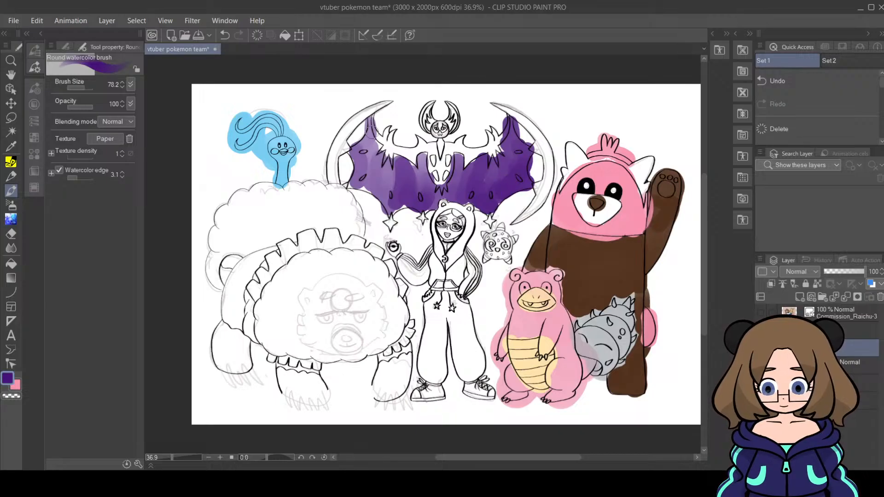
pyautogui.moveTo(373, 131)
pyautogui.mouseDown()
pyautogui.moveTo(357, 180)
pyautogui.moveTo(373, 147)
pyautogui.moveTo(372, 189)
pyautogui.moveTo(381, 164)
pyautogui.moveTo(388, 195)
pyautogui.moveTo(396, 162)
pyautogui.moveTo(409, 187)
pyautogui.moveTo(423, 161)
pyautogui.moveTo(423, 182)
pyautogui.moveTo(397, 203)
pyautogui.mouseUp()
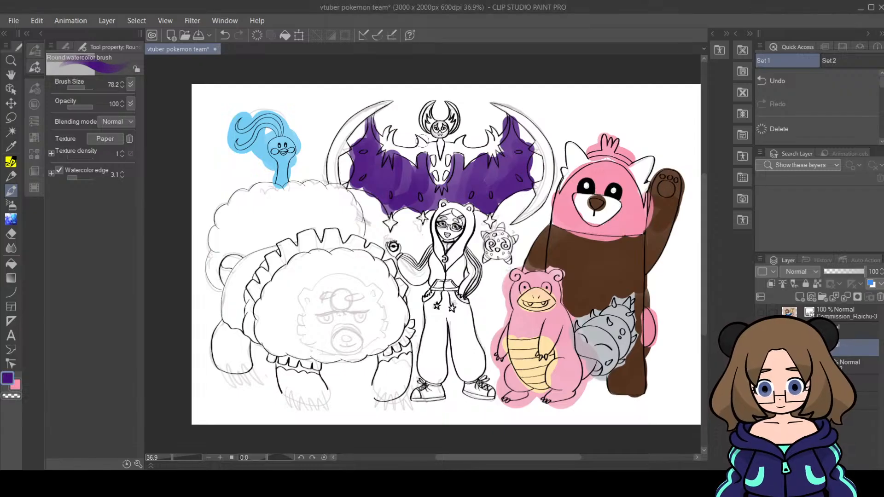
pyautogui.moveTo(433, 131)
pyautogui.mouseDown()
pyautogui.moveTo(442, 122)
pyautogui.moveTo(445, 128)
pyautogui.mouseUp()
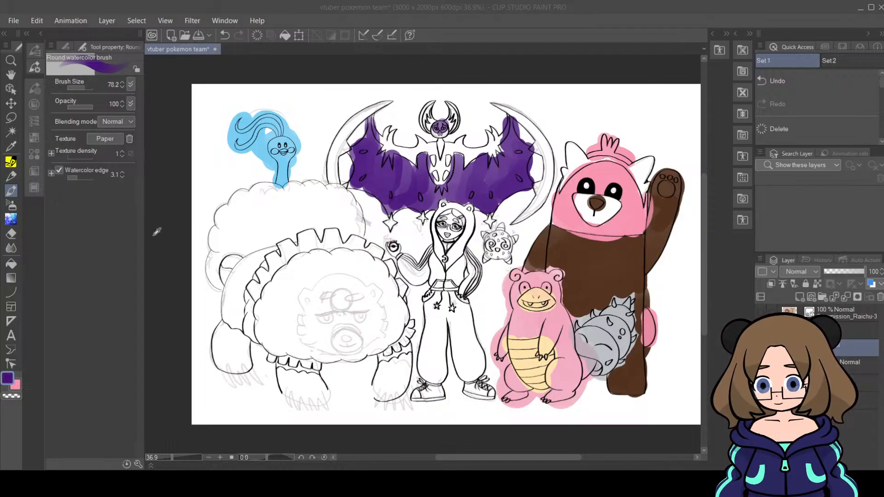
# Step: Paint the Lunala's wing crescents, arm bones, ribcage, head crest and three hanging stars loosely in golden yellow
pyautogui.moveTo(389, 102); pyautogui.dragTo(334, 165)
pyautogui.moveTo(371, 122)
pyautogui.mouseDown()
pyautogui.moveTo(398, 150)
pyautogui.moveTo(431, 145)
pyautogui.moveTo(438, 175)
pyautogui.moveTo(449, 147)
pyautogui.moveTo(462, 142)
pyautogui.moveTo(472, 157)
pyautogui.moveTo(495, 134)
pyautogui.moveTo(502, 143)
pyautogui.moveTo(506, 111)
pyautogui.moveTo(495, 100)
pyautogui.moveTo(529, 122)
pyautogui.moveTo(548, 164)
pyautogui.moveTo(541, 196)
pyautogui.moveTo(511, 219)
pyautogui.mouseUp()
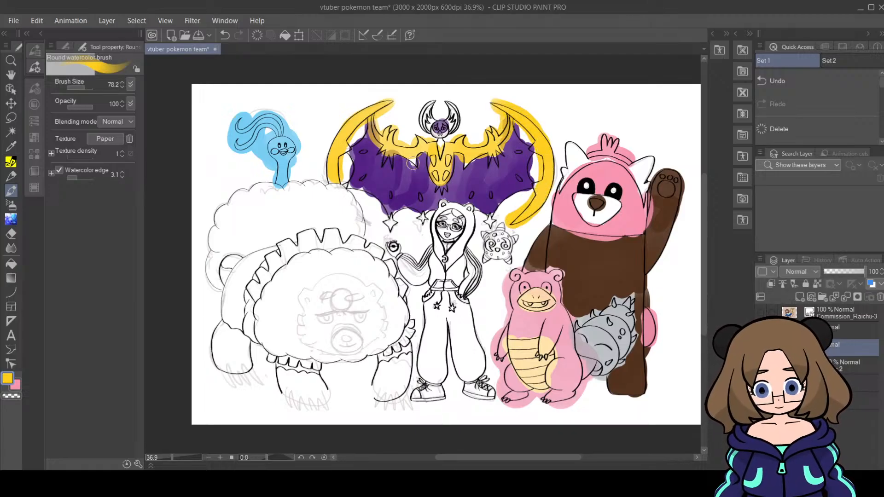
pyautogui.moveTo(346, 185)
pyautogui.mouseDown()
pyautogui.moveTo(329, 182)
pyautogui.moveTo(352, 133)
pyautogui.mouseUp()
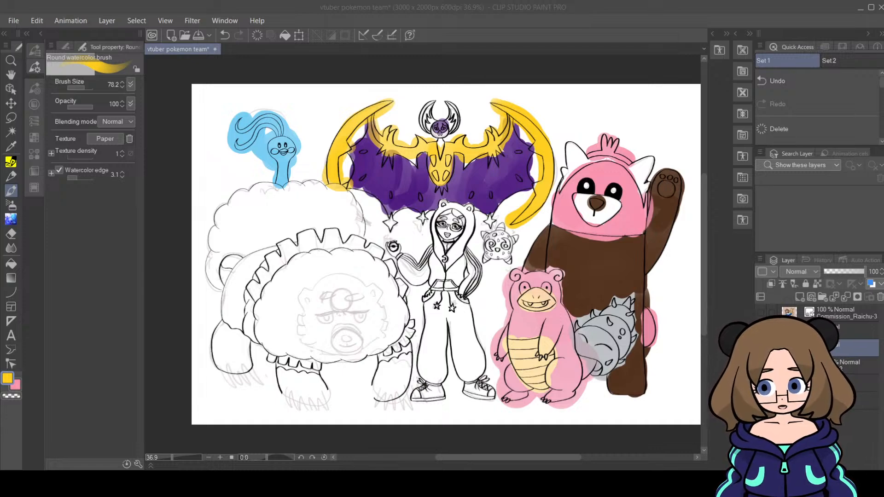
pyautogui.click(518, 217)
pyautogui.moveTo(440, 113)
pyautogui.mouseDown()
pyautogui.moveTo(431, 110)
pyautogui.moveTo(426, 125)
pyautogui.moveTo(461, 113)
pyautogui.moveTo(454, 129)
pyautogui.mouseUp()
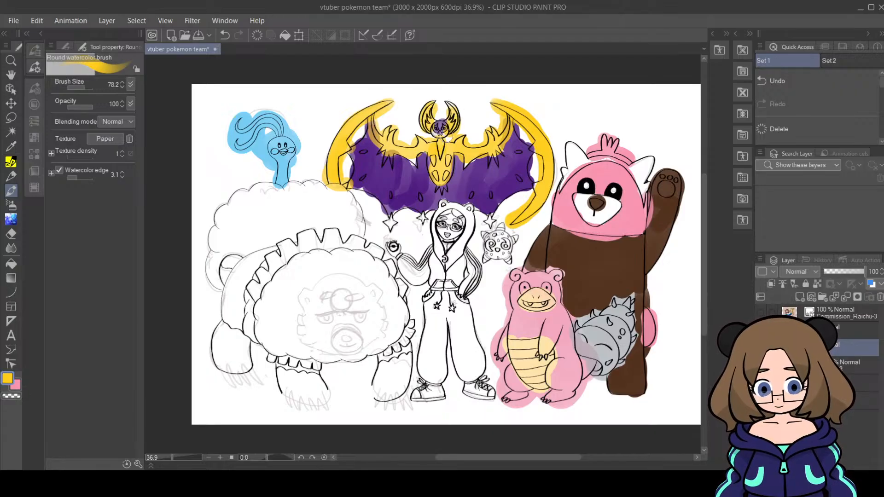
pyautogui.moveTo(399, 215)
pyautogui.mouseDown()
pyautogui.moveTo(390, 225)
pyautogui.moveTo(424, 223)
pyautogui.mouseUp()
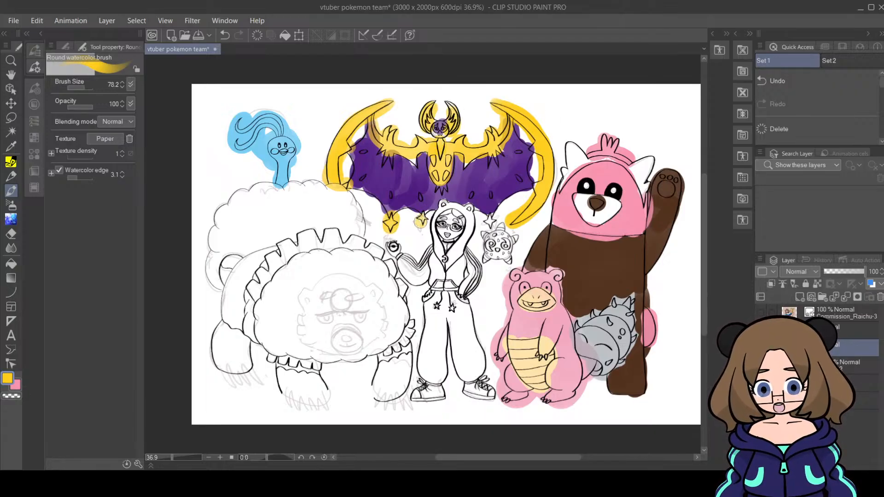
pyautogui.moveTo(486, 212); pyautogui.dragTo(490, 225)
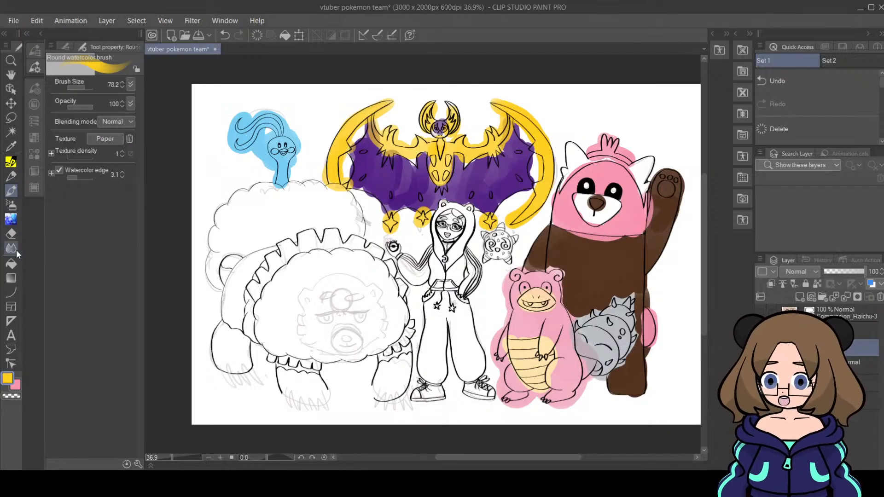
# Step: Set the main drawing colour to off-white and repaint the Lunala's arm bones and ribcage over the yellow
pyautogui.click(8, 378)
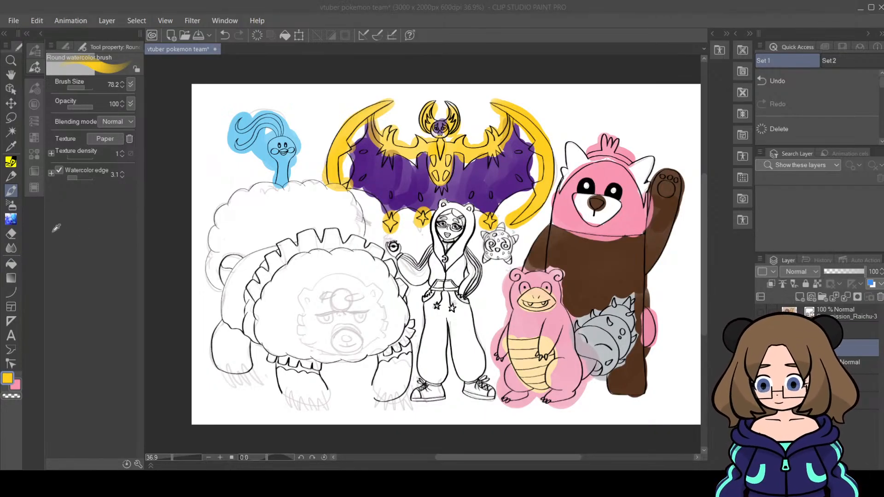
pyautogui.click(310, 190)
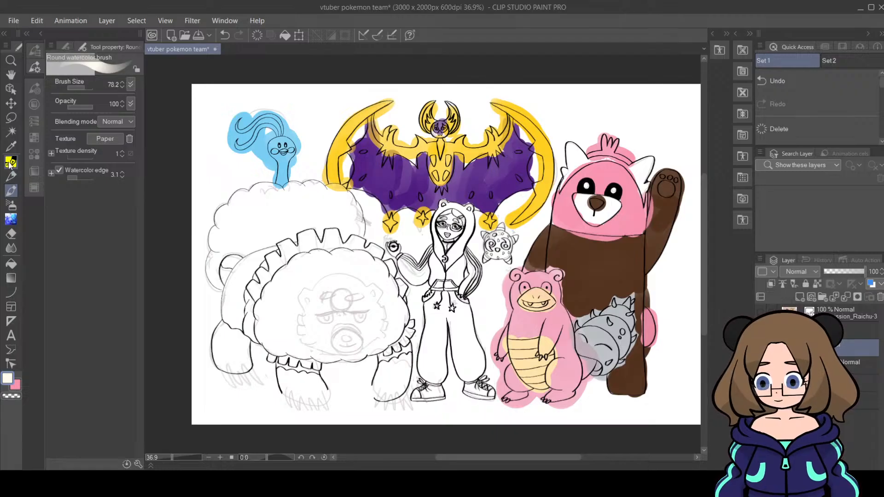
pyautogui.moveTo(373, 115)
pyautogui.mouseDown()
pyautogui.moveTo(393, 133)
pyautogui.moveTo(387, 147)
pyautogui.moveTo(395, 135)
pyautogui.moveTo(374, 121)
pyautogui.moveTo(412, 156)
pyautogui.moveTo(434, 147)
pyautogui.moveTo(437, 183)
pyautogui.moveTo(445, 150)
pyautogui.moveTo(475, 151)
pyautogui.moveTo(505, 121)
pyautogui.moveTo(498, 150)
pyautogui.mouseUp()
pyautogui.moveTo(437, 141)
pyautogui.mouseDown()
pyautogui.moveTo(458, 128)
pyautogui.moveTo(451, 102)
pyautogui.moveTo(450, 121)
pyautogui.moveTo(430, 119)
pyautogui.mouseUp()
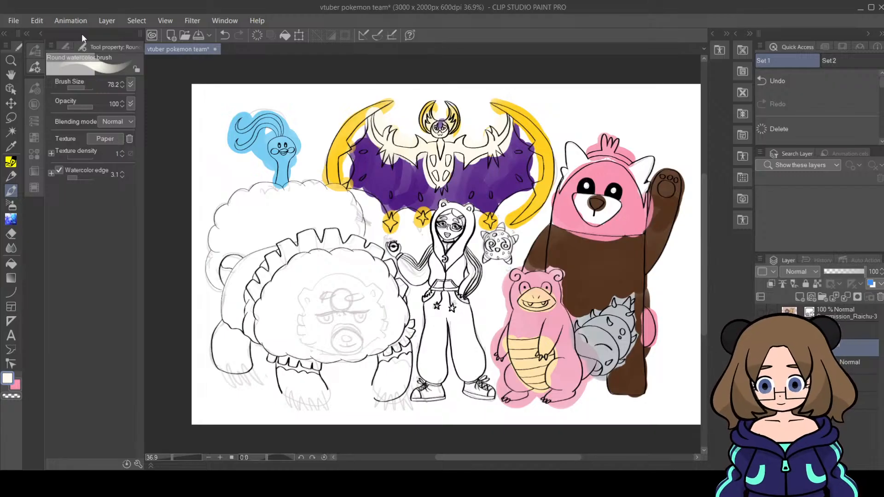
# Step: Select the layer below the sketch layers, ready the Fill tool and set the main drawing colour to black
pyautogui.moveTo(703, 231)
pyautogui.mouseDown()
pyautogui.moveTo(703, 252)
pyautogui.moveTo(705, 211)
pyautogui.moveTo(711, 222)
pyautogui.mouseUp()
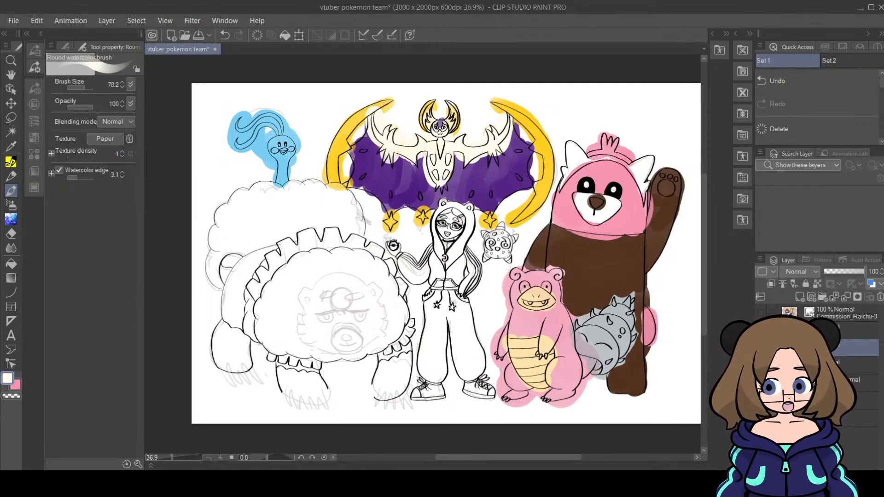
pyautogui.click(829, 400)
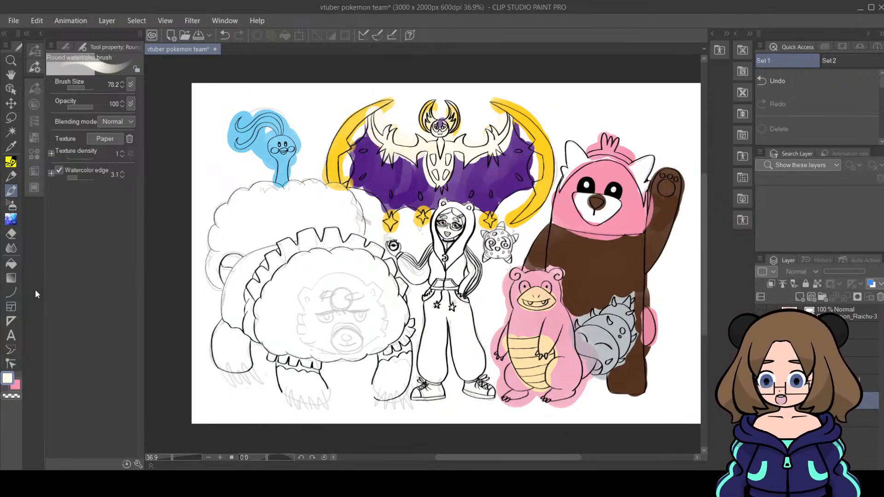
pyautogui.click(12, 264)
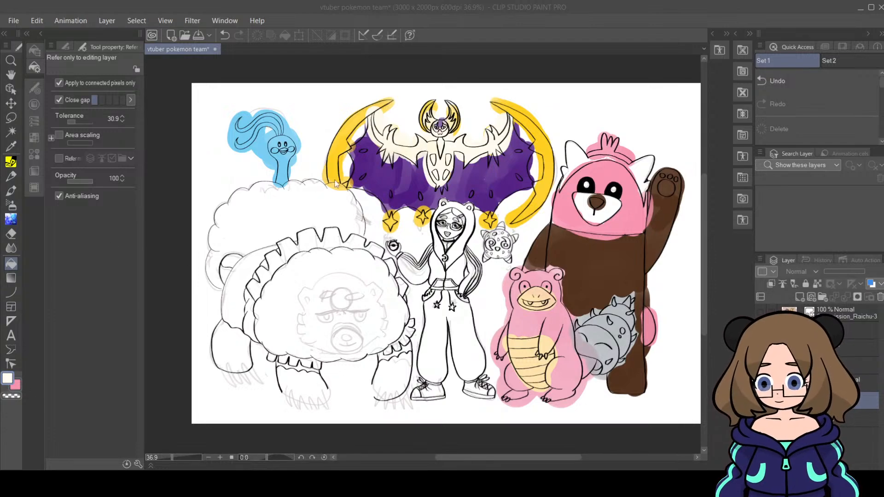
pyautogui.click(325, 202)
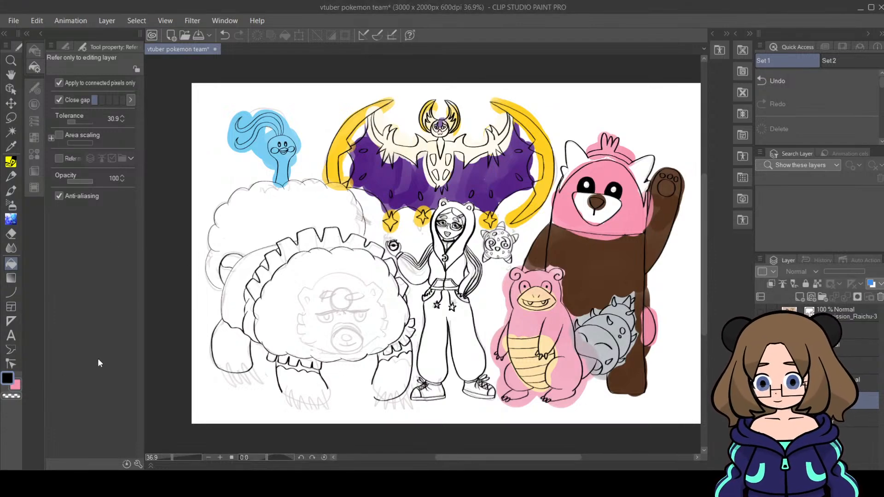
pyautogui.doubleClick(10, 381)
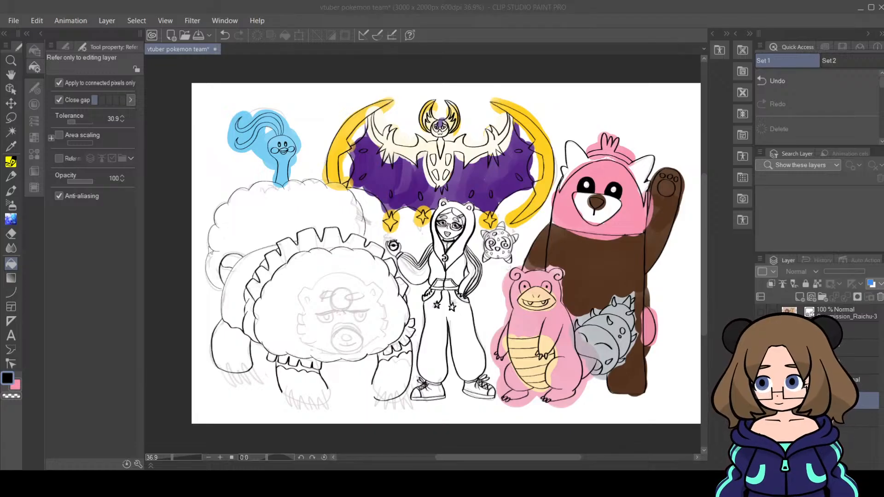
pyautogui.press('Escape')
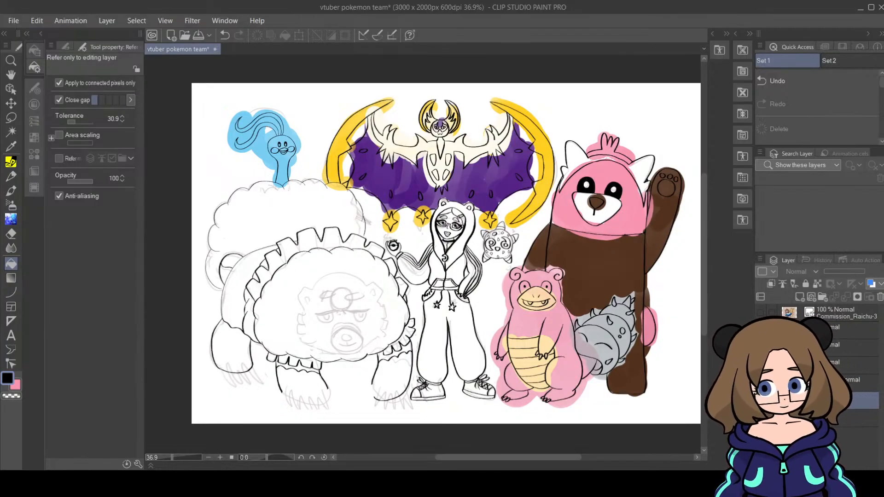
# Step: Show the rough sketch and toggle the visibility of the sketch layers to check what each one contains
pyautogui.hotkey('ctrl', 'z')
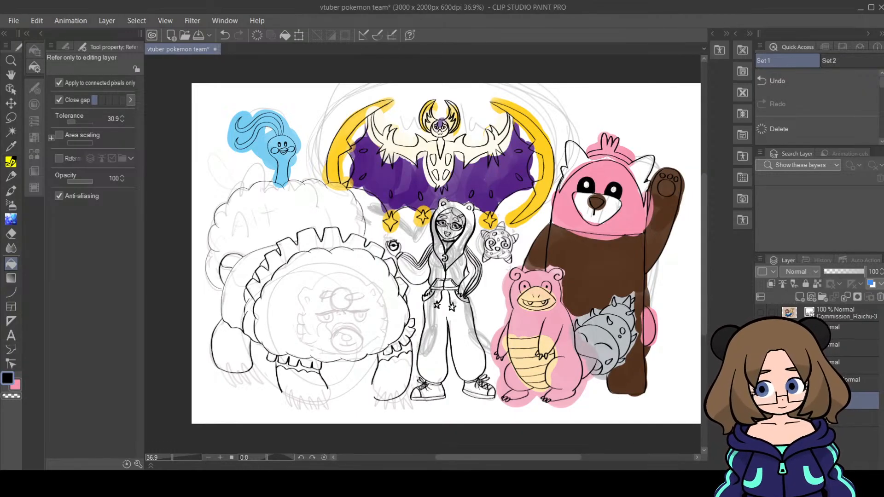
pyautogui.moveTo(850, 380); pyautogui.dragTo(843, 412)
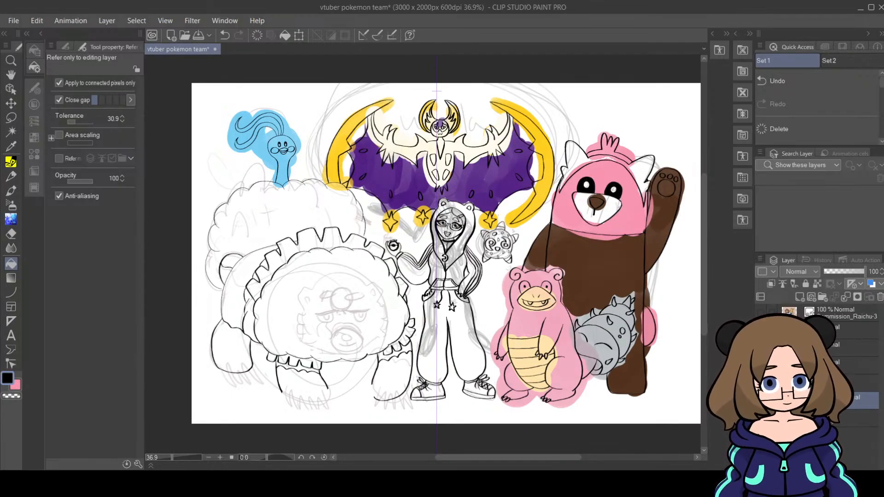
pyautogui.moveTo(841, 352); pyautogui.dragTo(849, 409)
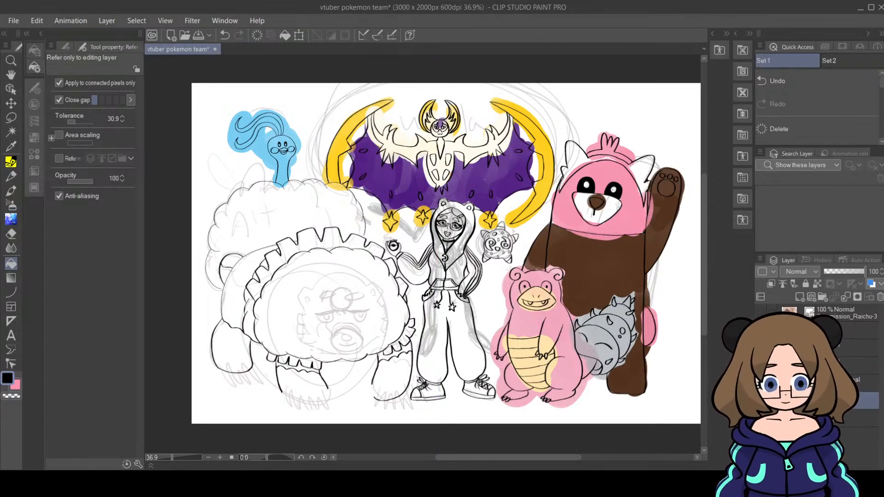
pyautogui.click(760, 419)
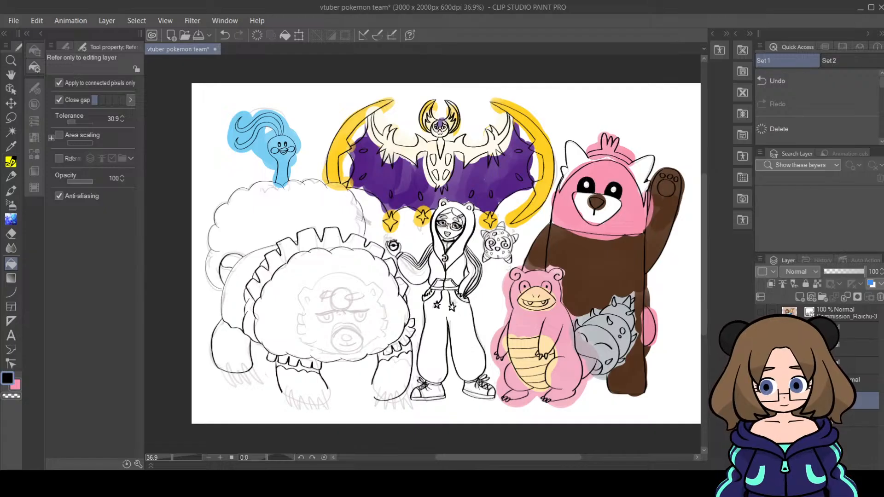
pyautogui.click(761, 379)
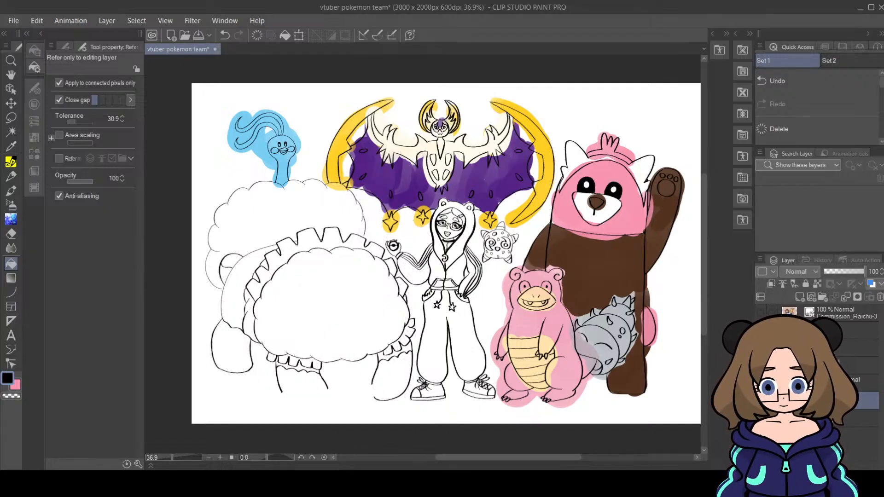
pyautogui.click(761, 380)
pyautogui.click(761, 362)
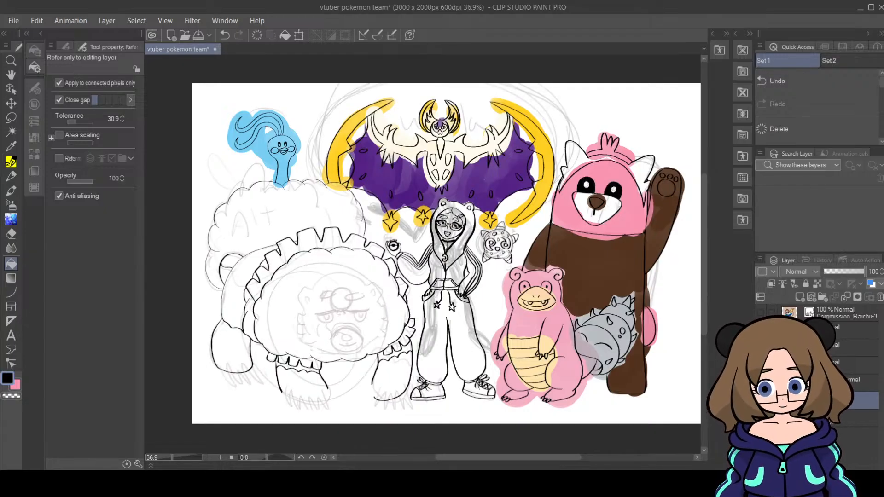
pyautogui.click(761, 362)
pyautogui.click(760, 362)
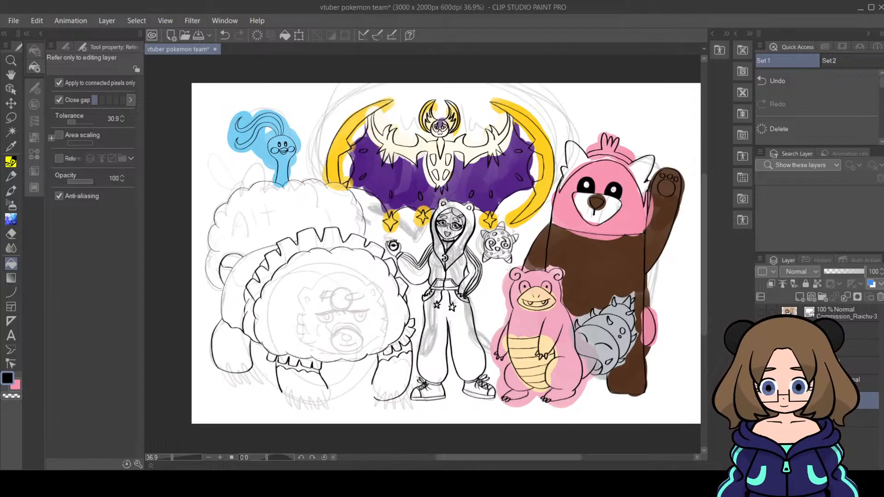
# Step: Try to fill the canvas background with black behind the characters, toggling the sketch layers to compare
pyautogui.click(677, 386)
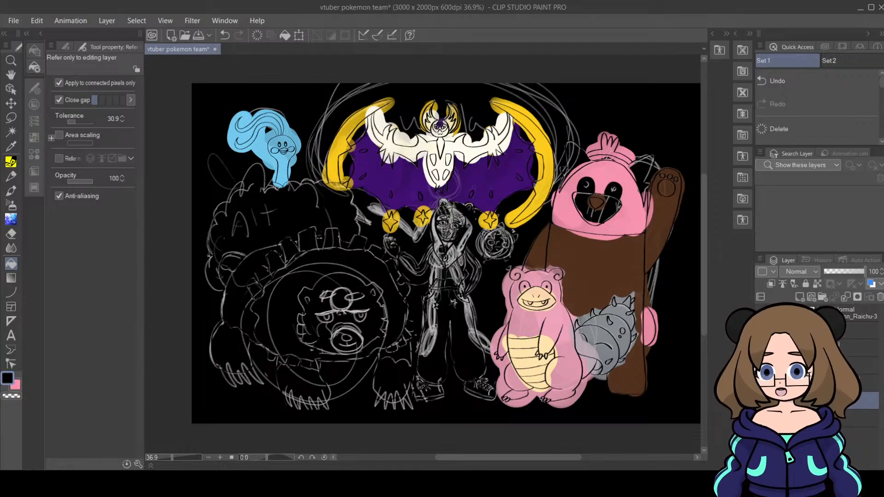
pyautogui.click(760, 363)
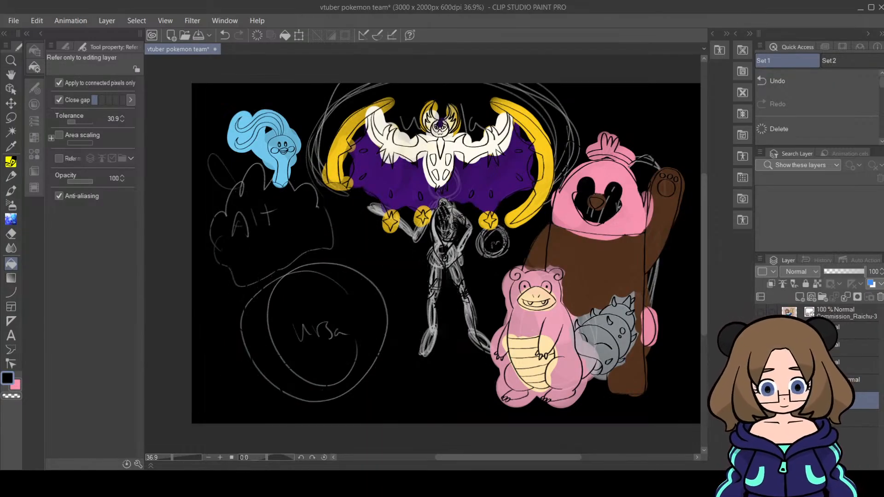
pyautogui.click(761, 365)
pyautogui.click(760, 382)
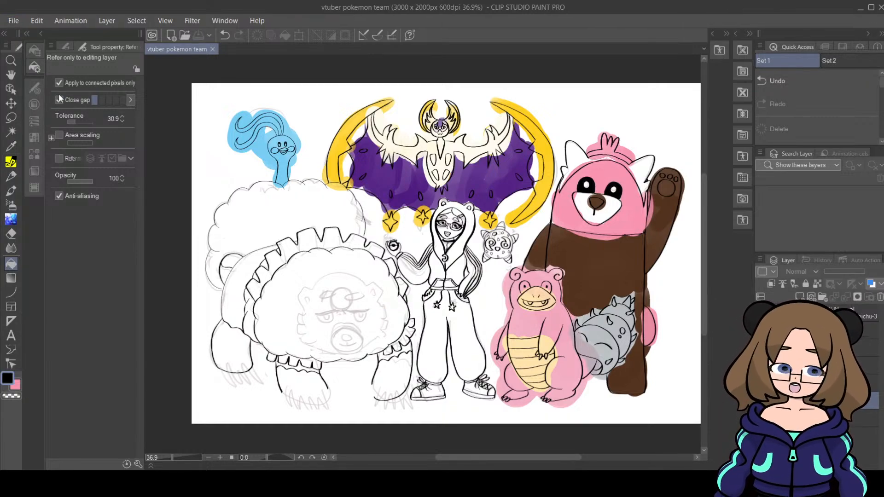
pyautogui.hotkey('alt', 'Tab')
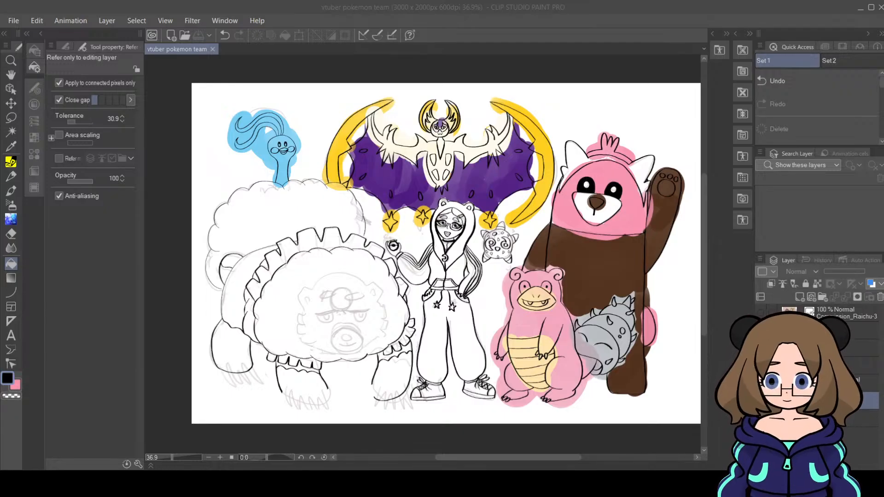